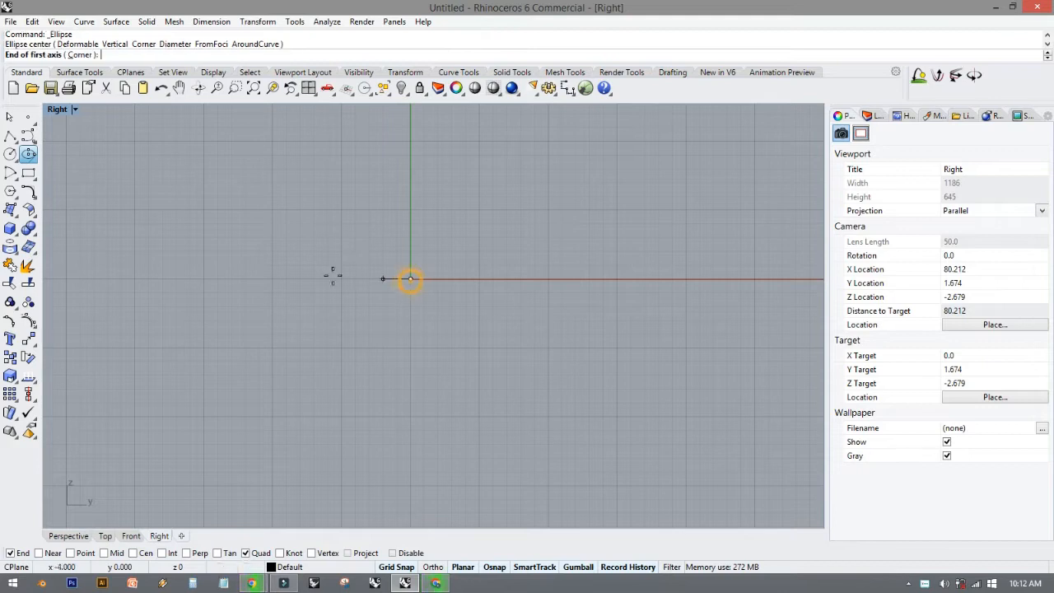
Draw an ellipse centred on the origin in the Right view, with a horizontal half-axis of about 10 mm and a vertical one of 20 mm.
{"action": "left_click", "coordinate": [270, 280]}
{"action": "scroll", "coordinate": [301, 144], "scroll_direction": "down", "scroll_amount": 8}
{"action": "right_click_drag", "start_coordinate": [304, 153], "coordinate": [305, 250]}
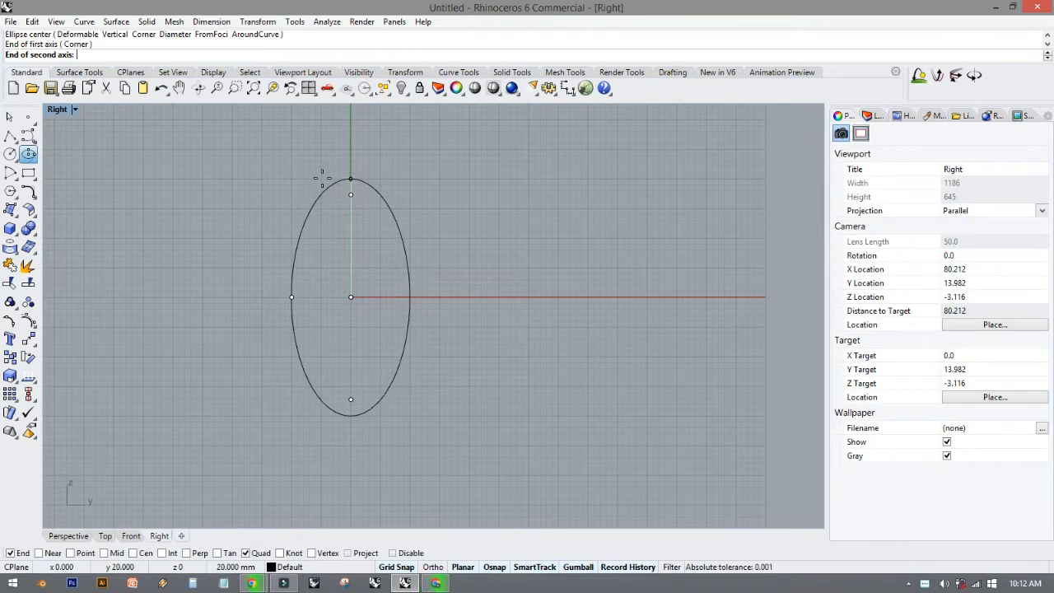
{"action": "left_click", "coordinate": [322, 177]}
{"action": "left_click", "coordinate": [158, 215]}
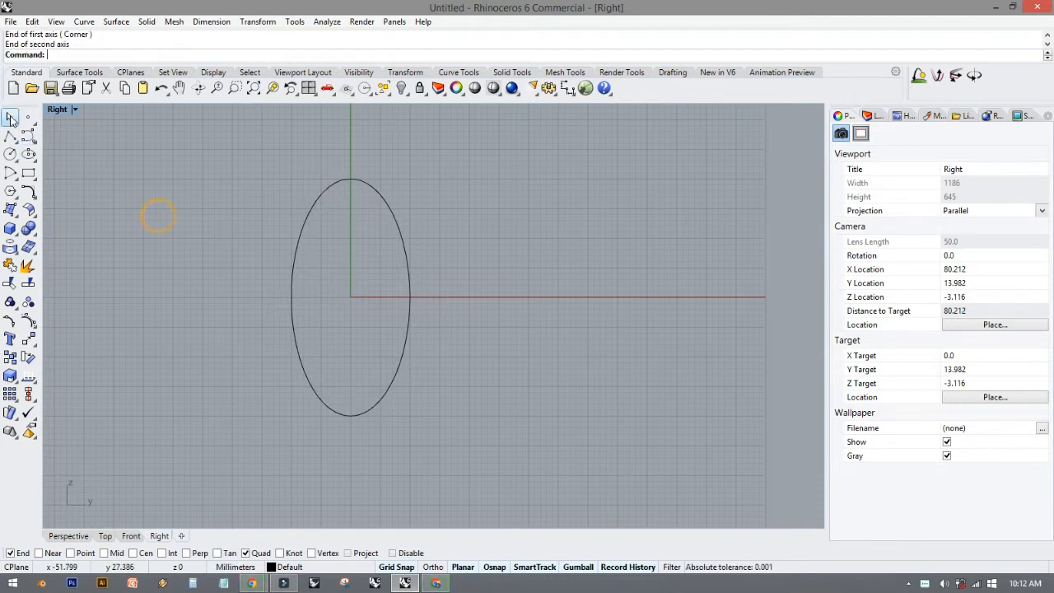
Return to the four-viewport layout and check the ellipse in the Perspective view.
{"action": "double_click", "coordinate": [57, 108]}
{"action": "right_click_drag", "start_coordinate": [591, 256], "coordinate": [654, 217]}
{"action": "left_click", "coordinate": [652, 272]}
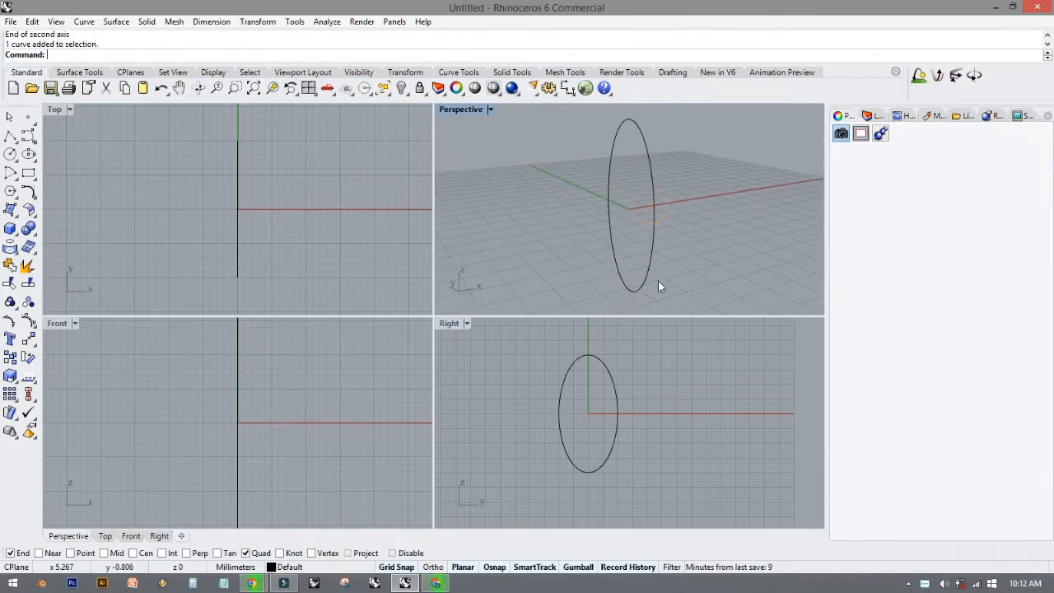
{"action": "left_click", "coordinate": [654, 237]}
{"action": "left_click", "coordinate": [530, 259]}
{"action": "right_click_drag", "start_coordinate": [560, 255], "coordinate": [511, 260]}
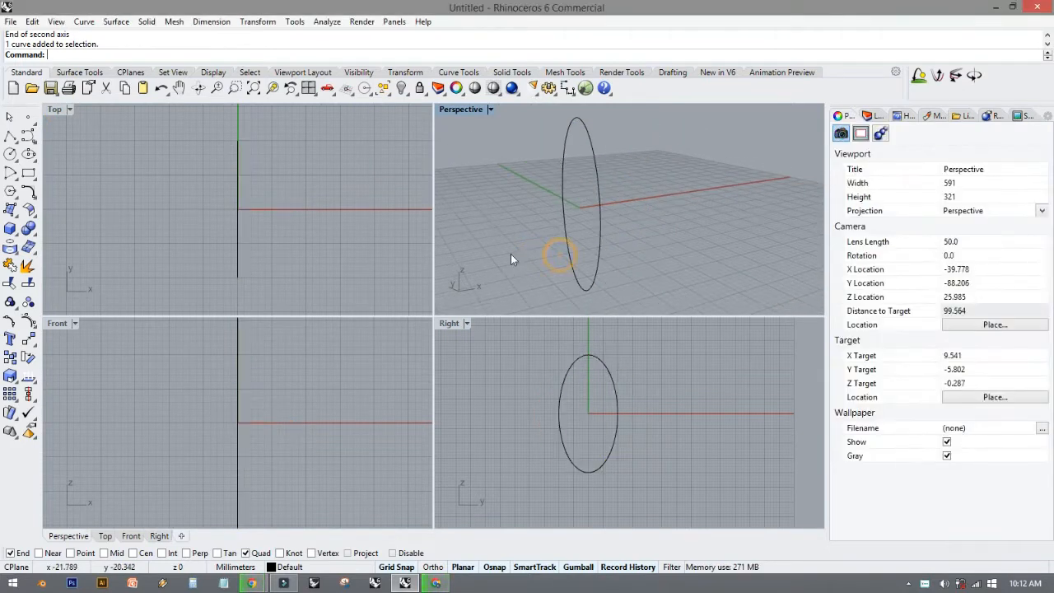
Try to offset the ellipse inward by 1 mm in the Right view.
{"action": "left_click", "coordinate": [29, 191]}
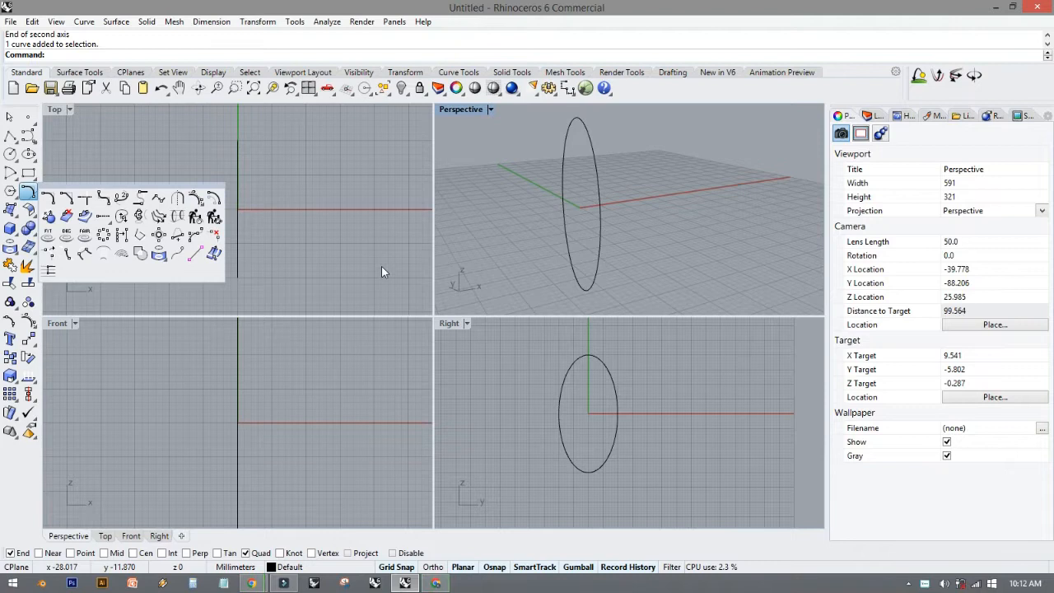
{"action": "left_click", "coordinate": [214, 199]}
{"action": "left_click", "coordinate": [579, 360]}
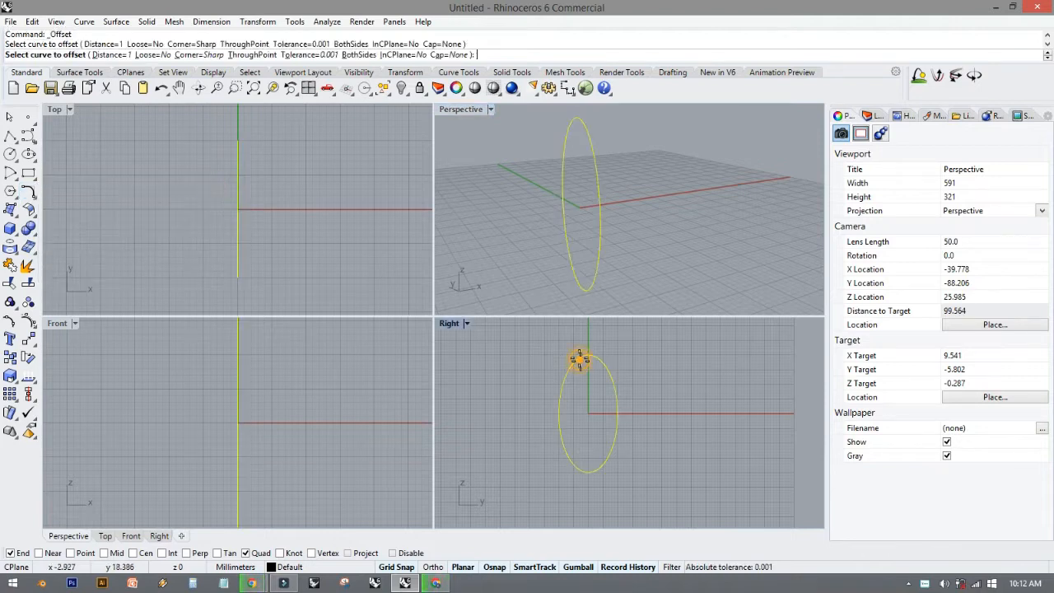
{"action": "scroll", "coordinate": [576, 368], "scroll_direction": "up", "scroll_amount": 5}
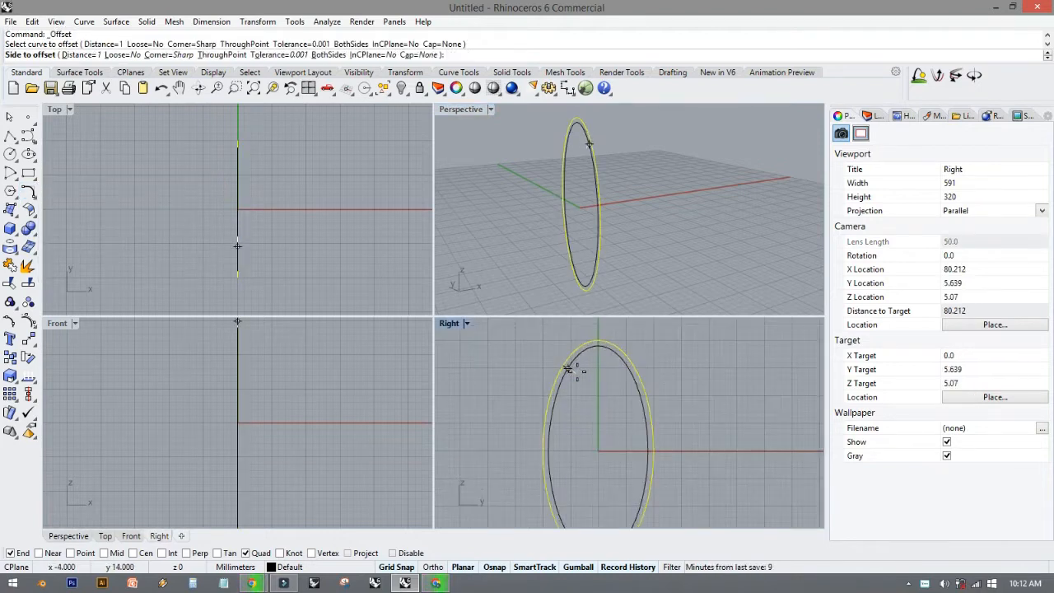
{"action": "left_click", "coordinate": [575, 372]}
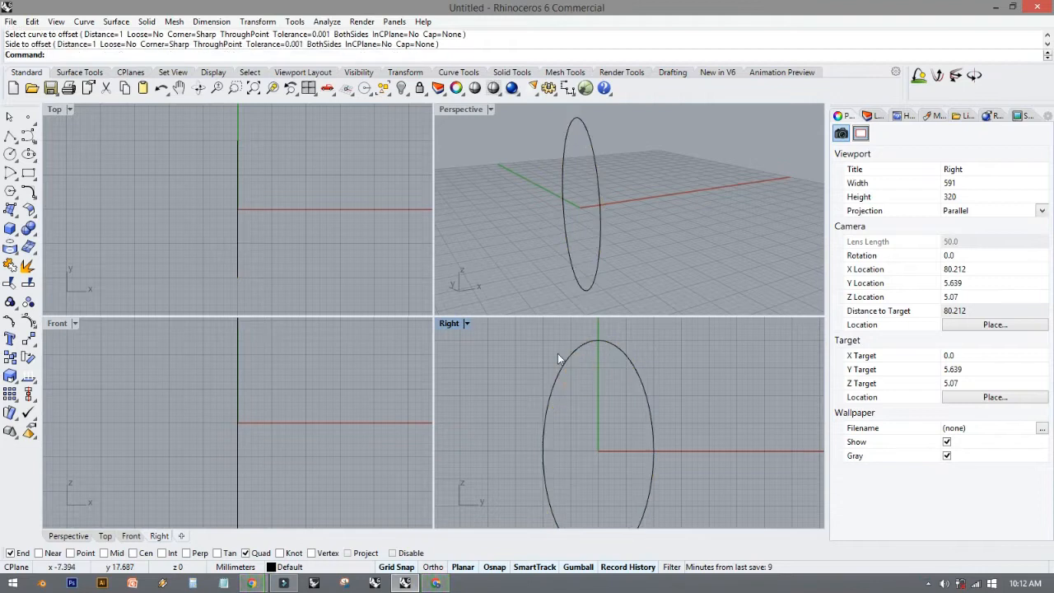
Offset the ellipse inward with the distance set to 2 mm.
{"action": "right_click", "coordinate": [558, 353]}
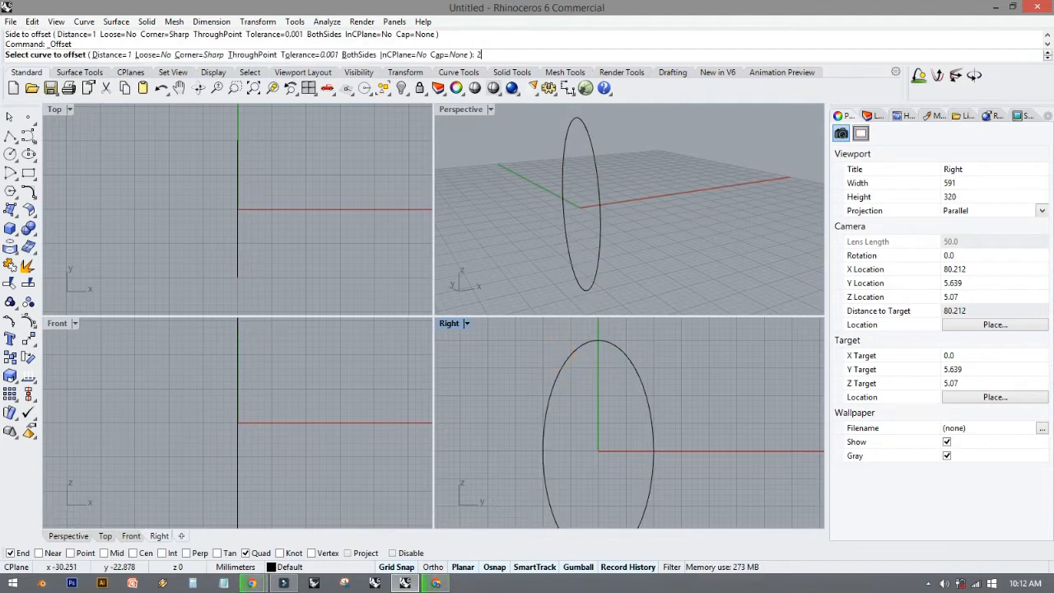
{"action": "type", "text": "2"}
{"action": "key", "text": "Return"}
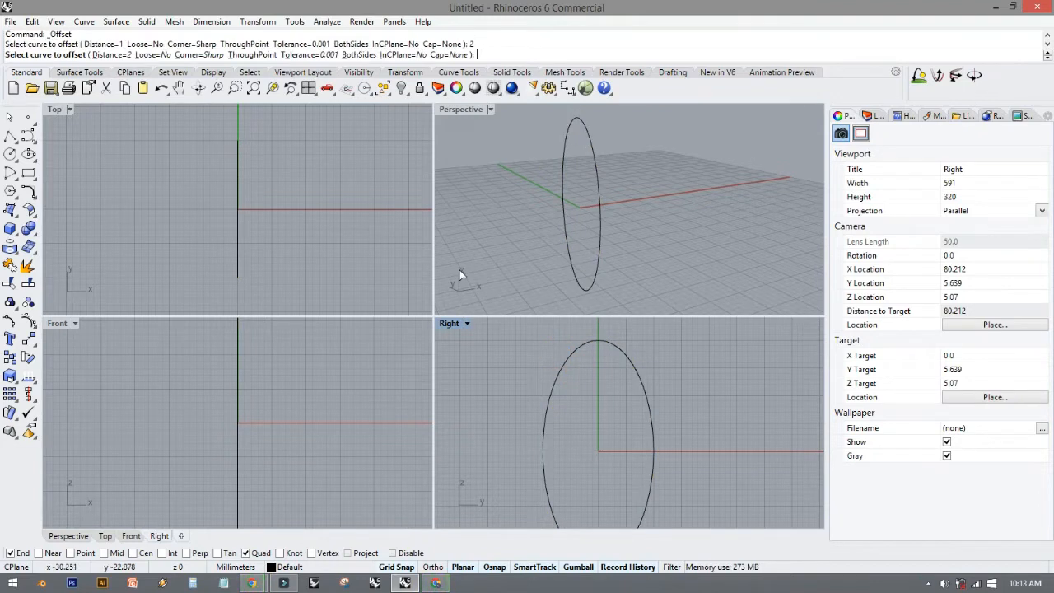
{"action": "left_click", "coordinate": [576, 348]}
{"action": "left_click", "coordinate": [589, 369]}
{"action": "right_click", "coordinate": [591, 370]}
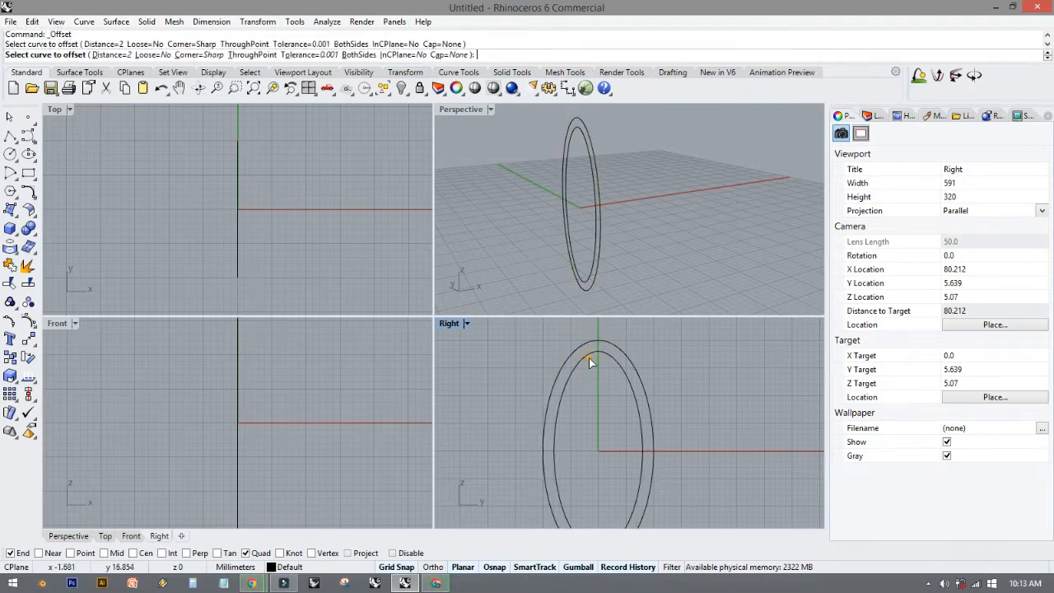
Offset the inner ellipse inward by another 2 mm to make a third concentric ellipse.
{"action": "key", "text": "Escape"}
{"action": "left_click", "coordinate": [589, 357]}
{"action": "key", "text": "Escape"}
{"action": "right_click", "coordinate": [594, 369]}
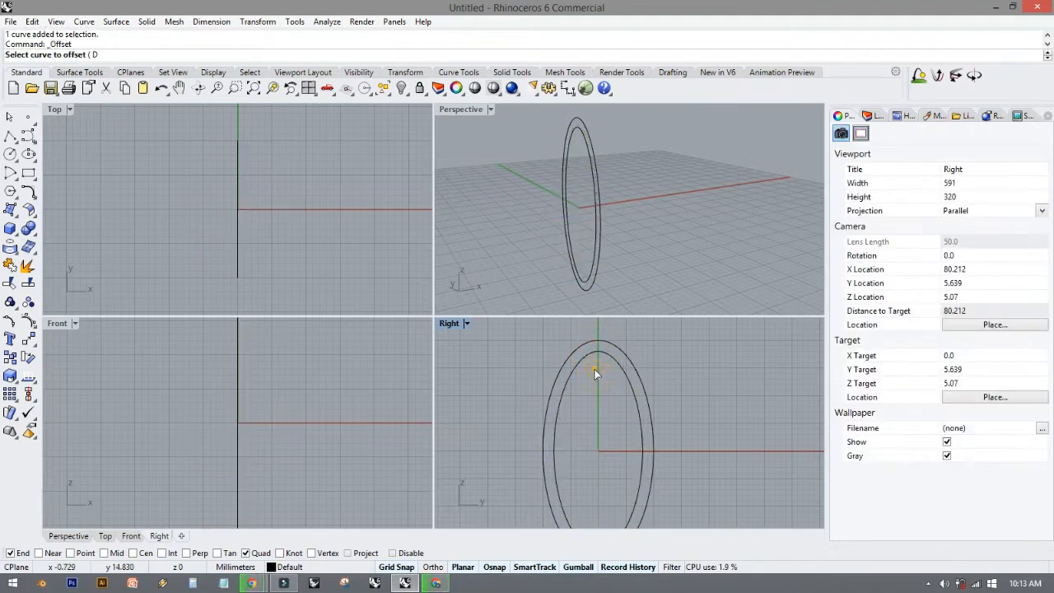
{"action": "left_click", "coordinate": [589, 356]}
{"action": "left_click", "coordinate": [593, 367]}
Move all three concentric ellipses together to about x = -50 mm and accept the history warning.
{"action": "right_click_drag", "start_coordinate": [492, 218], "coordinate": [591, 191]}
{"action": "left_click", "coordinate": [587, 119]}
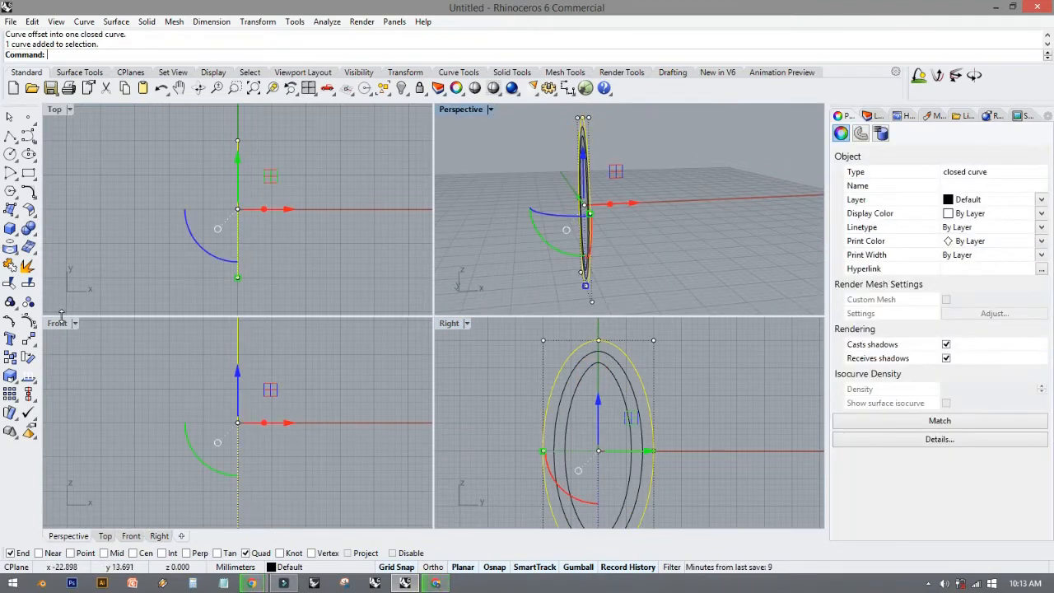
{"action": "left_click", "coordinate": [183, 372]}
{"action": "scroll", "coordinate": [184, 371], "scroll_direction": "down", "scroll_amount": 3}
{"action": "scroll", "coordinate": [519, 208], "scroll_direction": "down", "scroll_amount": 2}
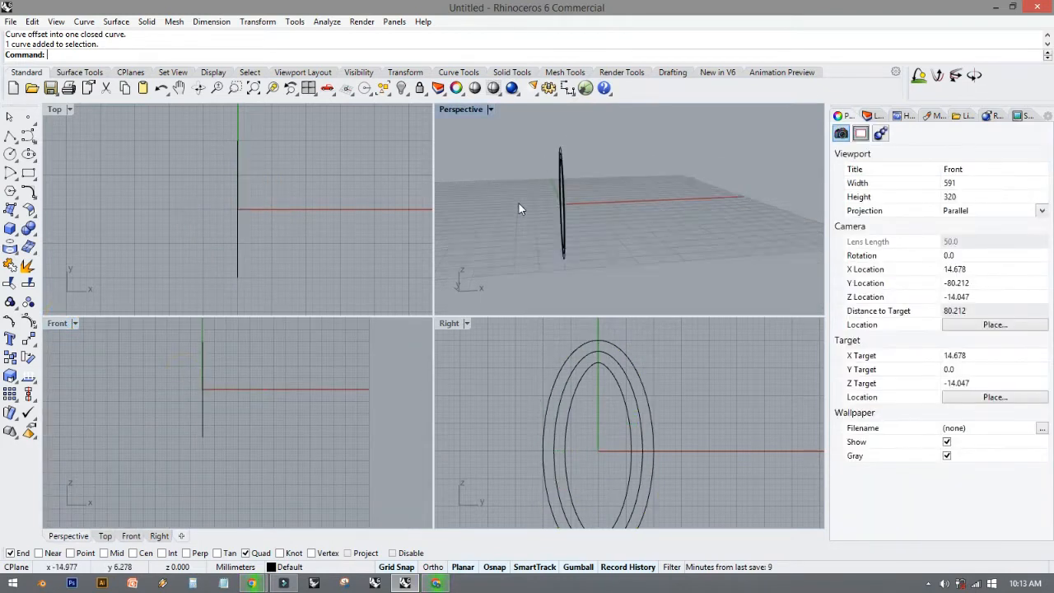
{"action": "scroll", "coordinate": [519, 203], "scroll_direction": "down", "scroll_amount": 3}
{"action": "scroll", "coordinate": [191, 148], "scroll_direction": "down", "scroll_amount": 2}
{"action": "left_click_drag", "start_coordinate": [188, 130], "coordinate": [297, 300]}
{"action": "right_click_drag", "start_coordinate": [281, 261], "coordinate": [352, 216]}
{"action": "left_click_drag", "start_coordinate": [388, 195], "coordinate": [116, 199]}
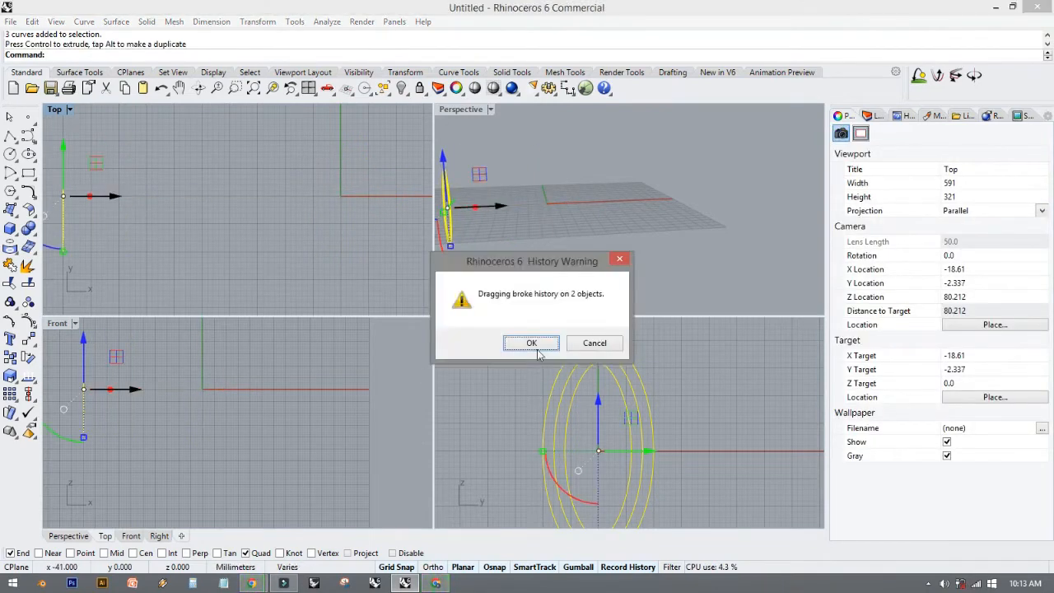
{"action": "left_click", "coordinate": [531, 342]}
{"action": "left_click", "coordinate": [246, 363]}
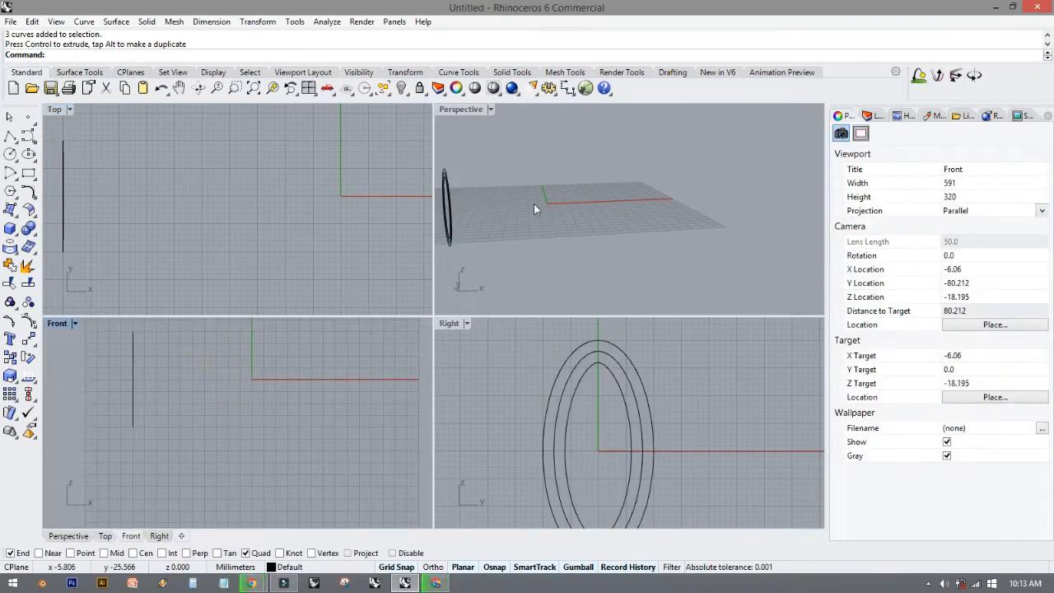
Try moving the outer ellipse along the X axis to the positive side of the origin, and undo that move.
{"action": "left_click", "coordinate": [446, 171]}
{"action": "right_click", "coordinate": [500, 207]}
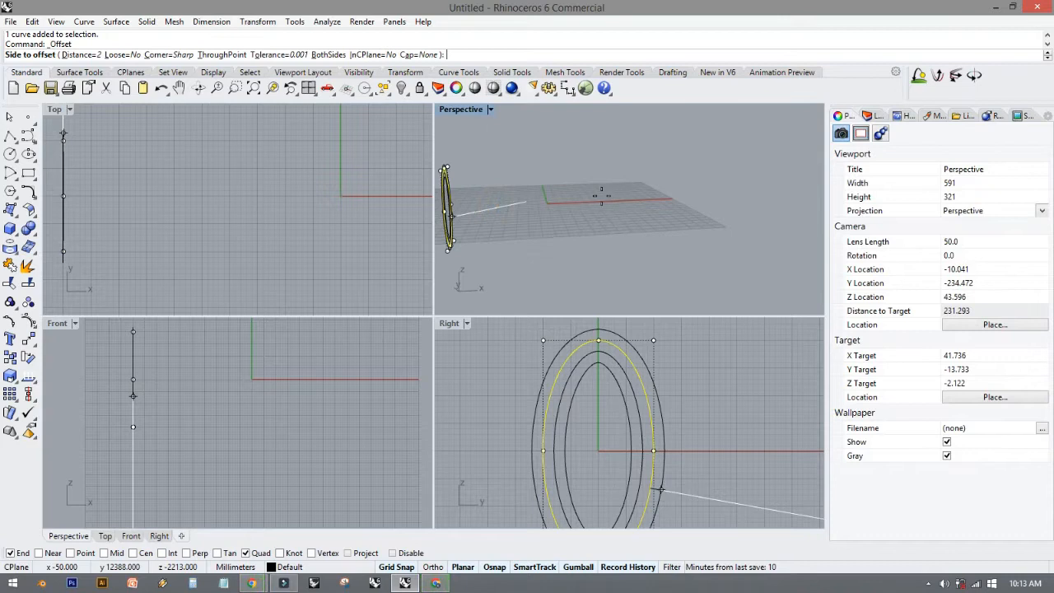
{"action": "key", "text": "Escape"}
{"action": "left_click_drag", "start_coordinate": [502, 204], "coordinate": [698, 203]}
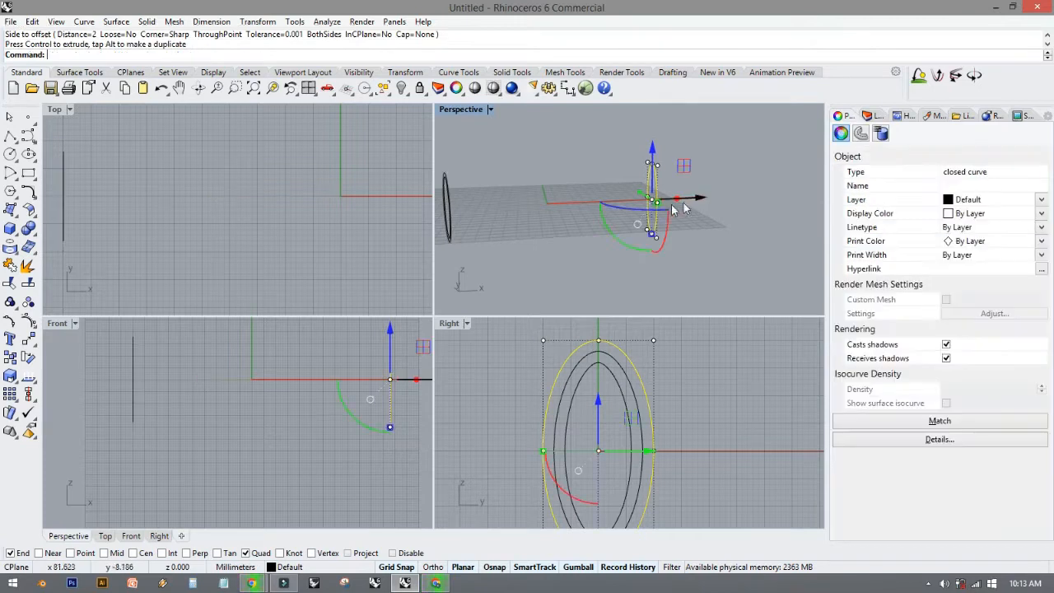
{"action": "left_click", "coordinate": [585, 198]}
{"action": "right_click_drag", "start_coordinate": [508, 217], "coordinate": [579, 209], "text": "shift"}
{"action": "double_click", "coordinate": [460, 110]}
{"action": "right_click_drag", "start_coordinate": [526, 189], "coordinate": [245, 233]}
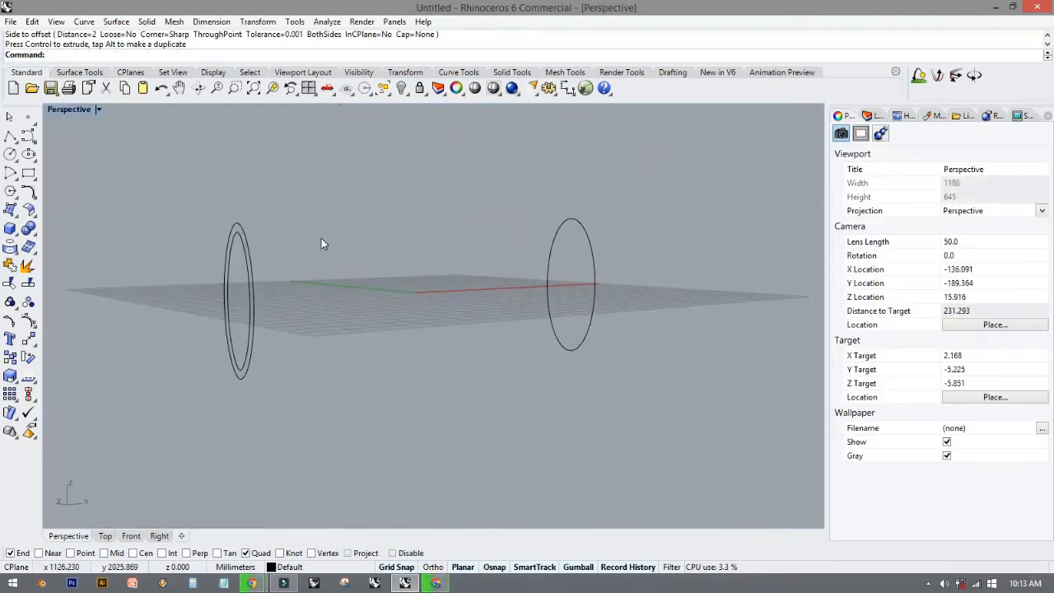
{"action": "key", "text": "ctrl+z"}
{"action": "left_click", "coordinate": [306, 223]}
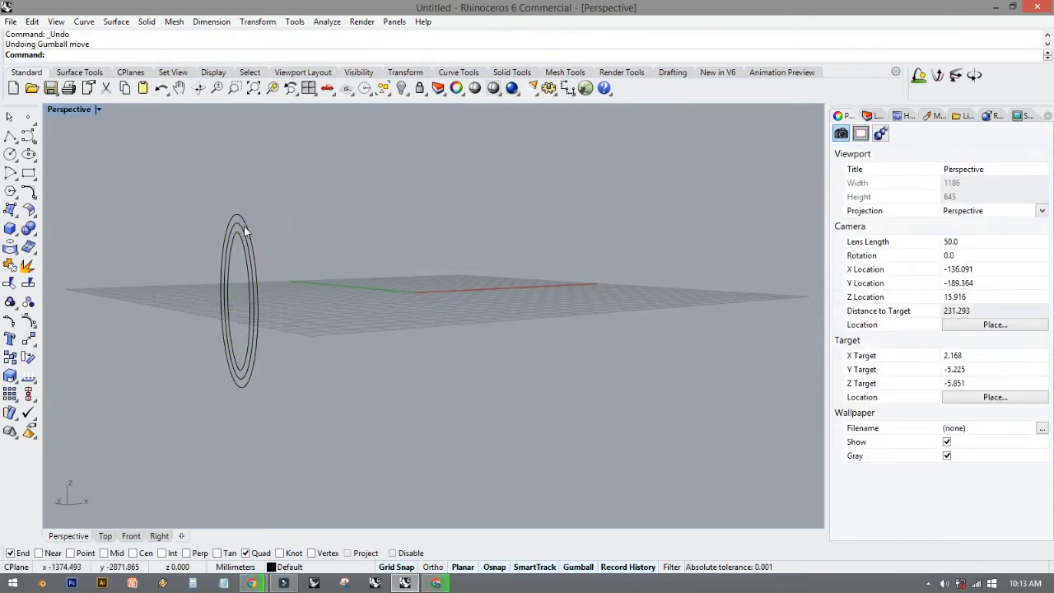
Copy the outer ellipse along the X axis to the far positive side, accept the history warning and restore the four-viewport layout.
{"action": "left_click", "coordinate": [245, 232]}
{"action": "left_click_drag", "start_coordinate": [284, 295], "coordinate": [322, 284]}
{"action": "right_click_drag", "start_coordinate": [336, 288], "coordinate": [274, 306]}
{"action": "left_click_drag", "start_coordinate": [314, 293], "coordinate": [645, 284]}
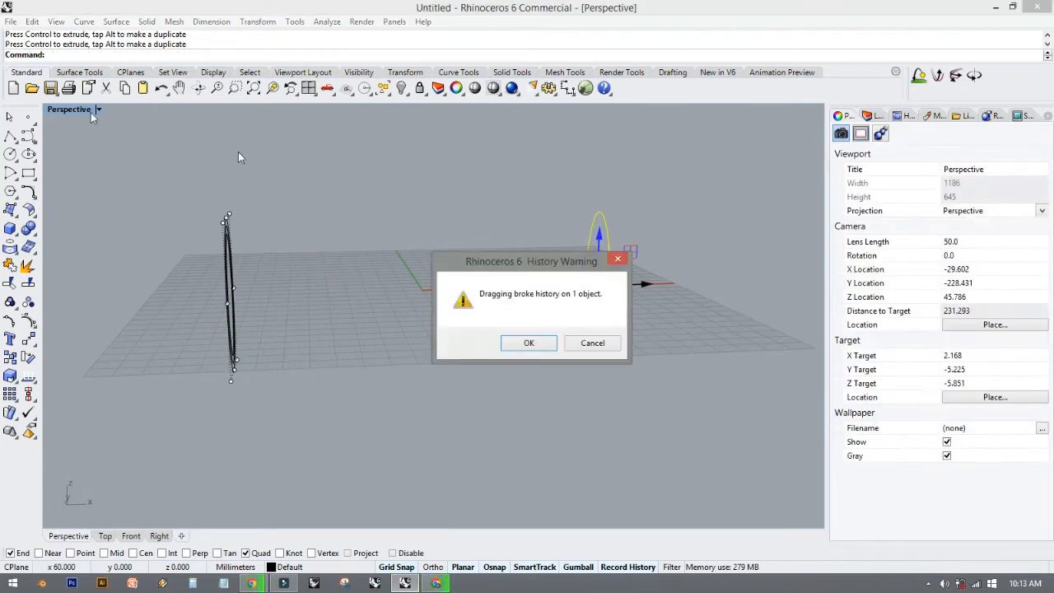
{"action": "left_click", "coordinate": [506, 341]}
{"action": "double_click", "coordinate": [56, 110]}
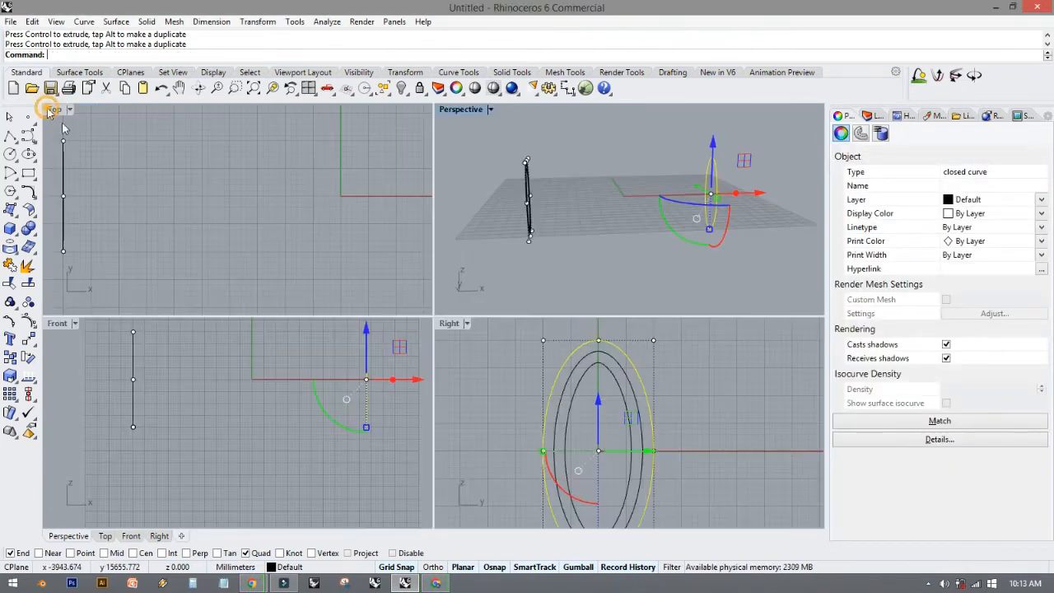
{"action": "right_click_drag", "start_coordinate": [287, 381], "coordinate": [283, 395]}
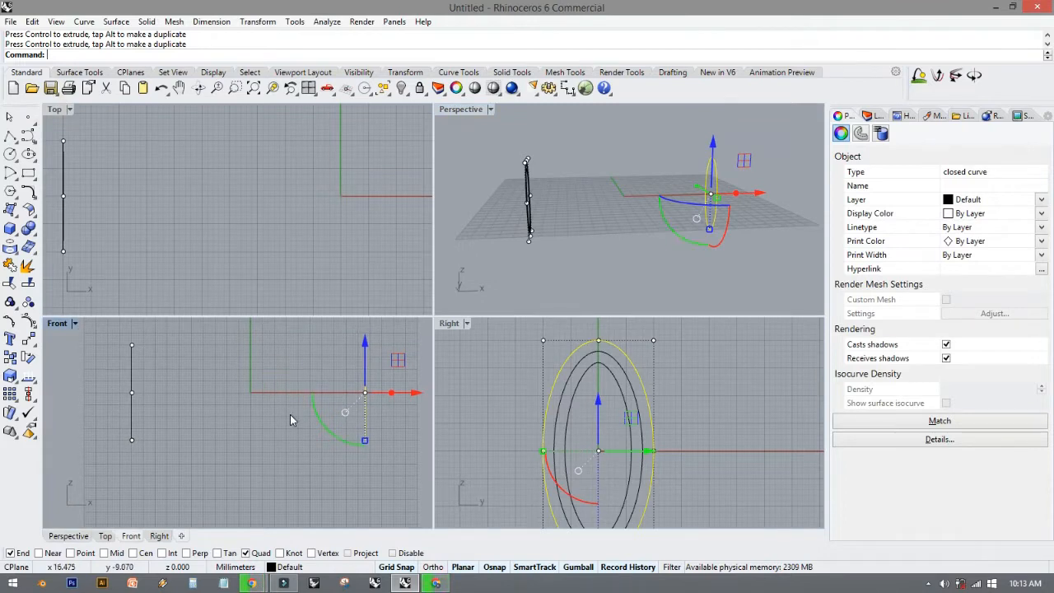
{"action": "left_click", "coordinate": [290, 415]}
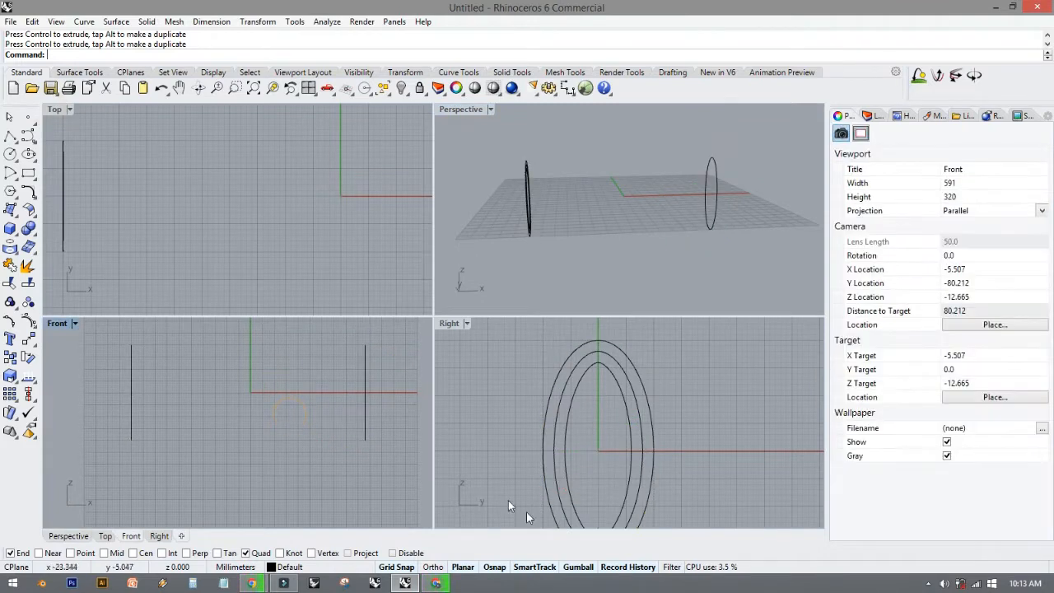
Shift the copied ellipse slightly back along the X axis to x = 45 mm in the Front view.
{"action": "left_click", "coordinate": [365, 379]}
{"action": "left_click_drag", "start_coordinate": [409, 394], "coordinate": [403, 394]}
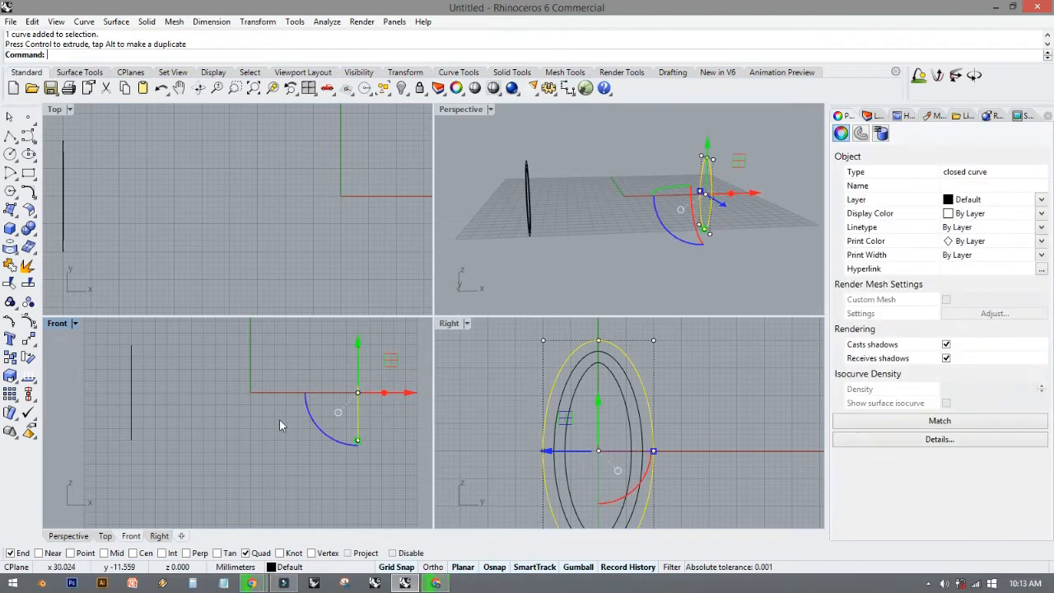
{"action": "left_click", "coordinate": [198, 397]}
Delete the original outer ellipse from the group of three at the negative X end.
{"action": "right_click_drag", "start_coordinate": [198, 397], "coordinate": [224, 403]}
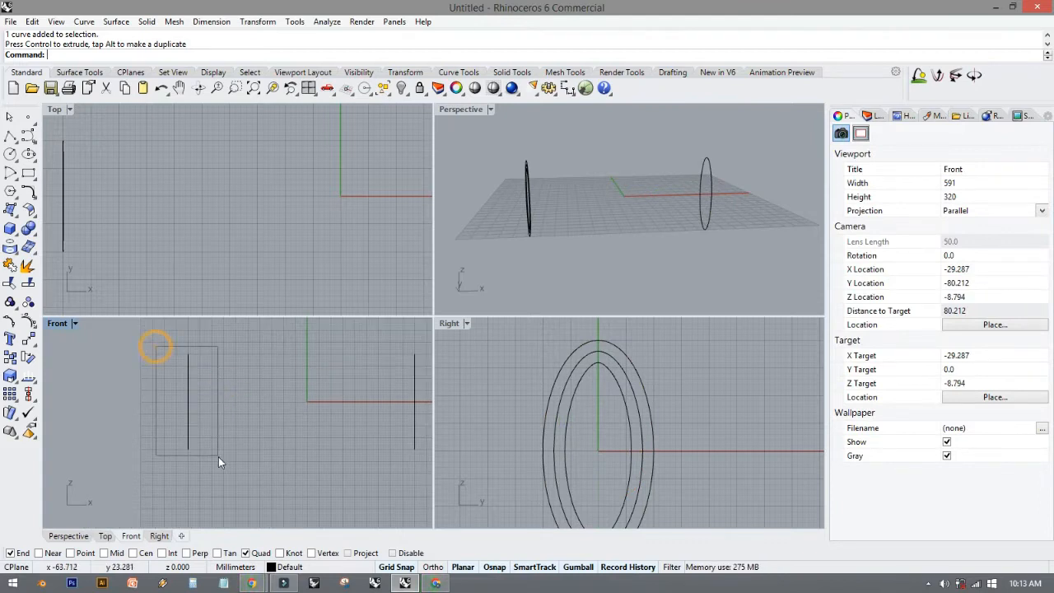
{"action": "left_click_drag", "start_coordinate": [218, 457], "coordinate": [221, 460]}
{"action": "right_click_drag", "start_coordinate": [307, 434], "coordinate": [311, 411]}
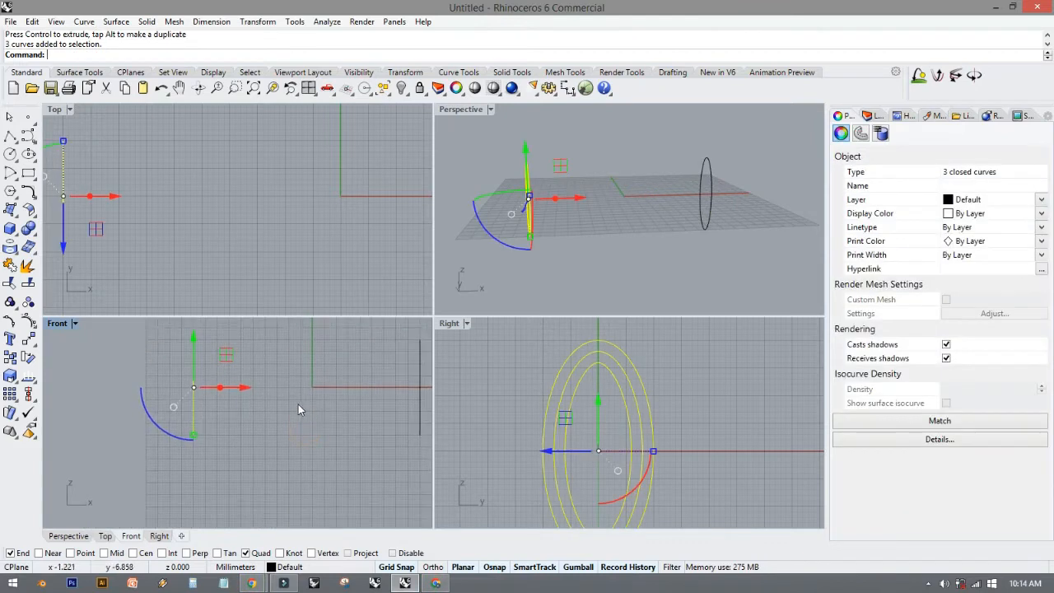
{"action": "right_click_drag", "start_coordinate": [228, 355], "coordinate": [235, 379]}
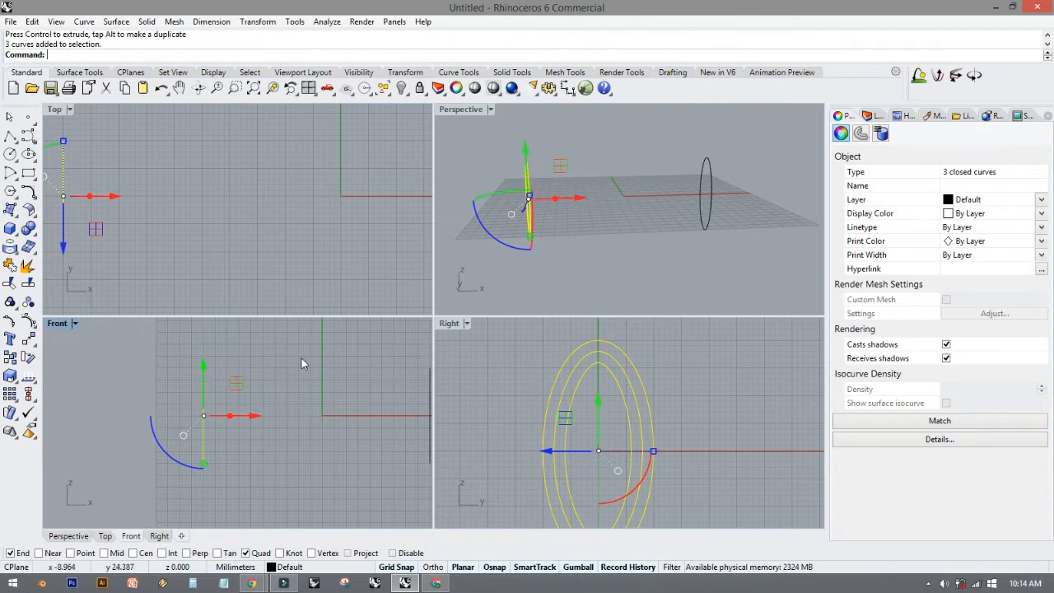
{"action": "left_click", "coordinate": [366, 380]}
{"action": "right_click_drag", "start_coordinate": [488, 268], "coordinate": [515, 202]}
{"action": "left_click", "coordinate": [532, 177]}
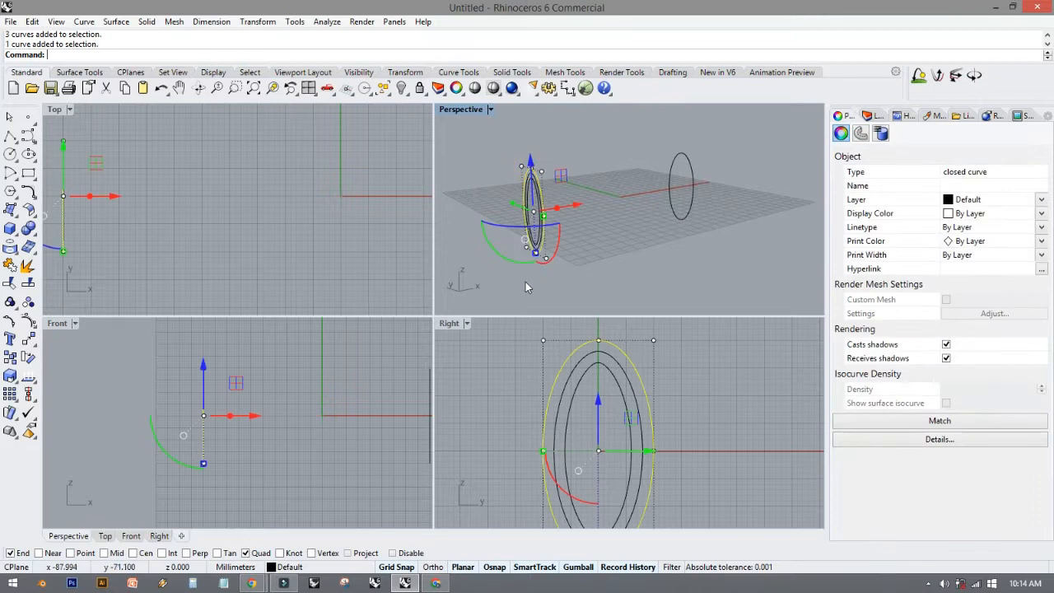
{"action": "key", "text": "Delete"}
{"action": "left_click", "coordinate": [545, 342]}
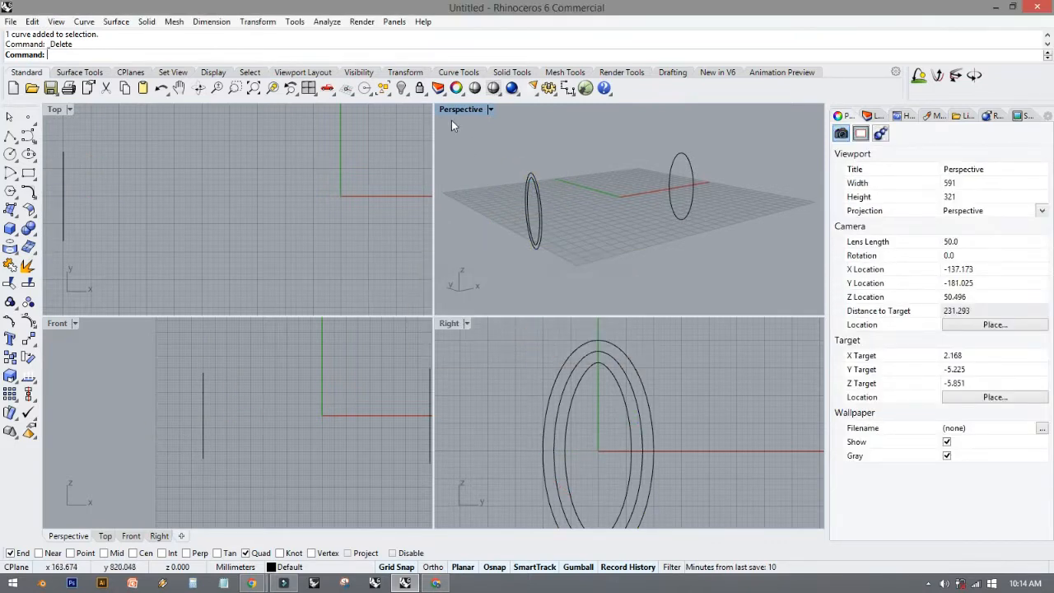
Enlarge the lone ellipse on the positive X side to a vertical half-axis of 24 mm, widen it proportionately, and lower it about 5 mm.
{"action": "left_click", "coordinate": [334, 382]}
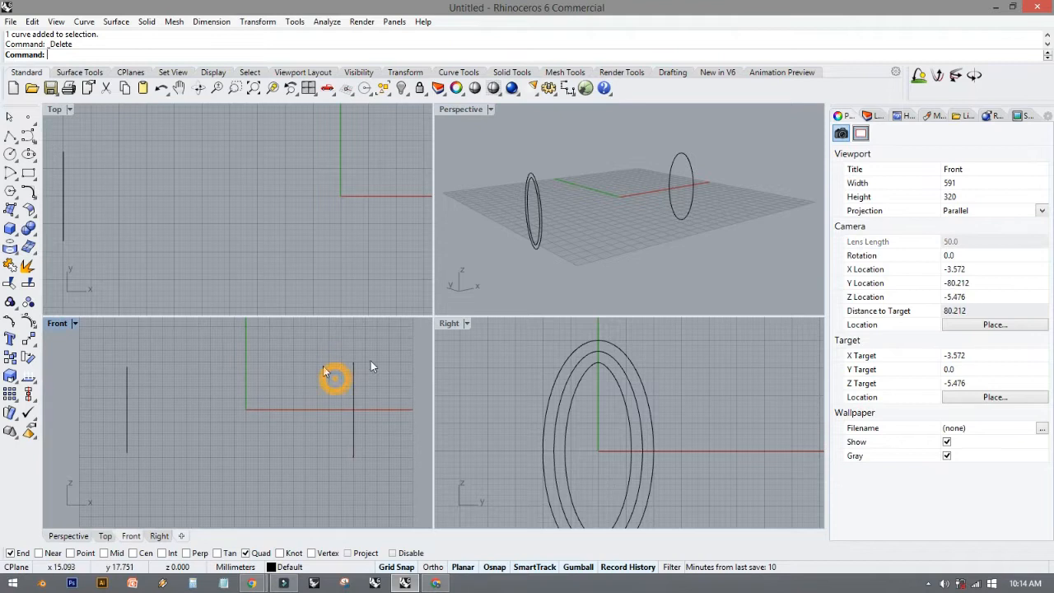
{"action": "left_click", "coordinate": [693, 157]}
{"action": "left_click", "coordinate": [569, 159]}
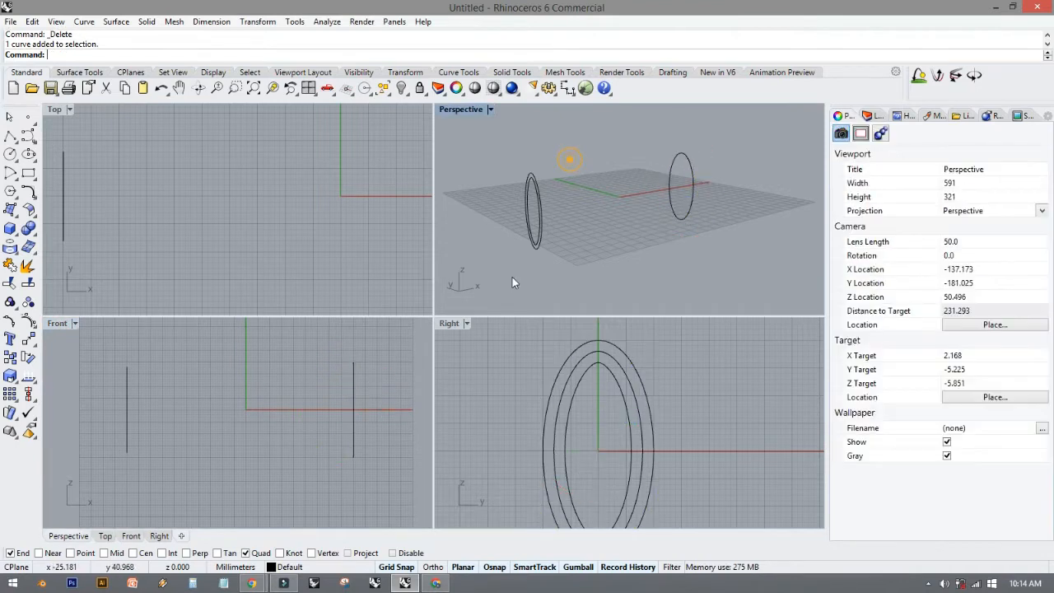
{"action": "left_click", "coordinate": [692, 173]}
{"action": "right_click_drag", "start_coordinate": [577, 439], "coordinate": [578, 394]}
{"action": "right_click_drag", "start_coordinate": [589, 502], "coordinate": [570, 483]}
{"action": "scroll", "coordinate": [570, 476], "scroll_direction": "down", "scroll_amount": 4}
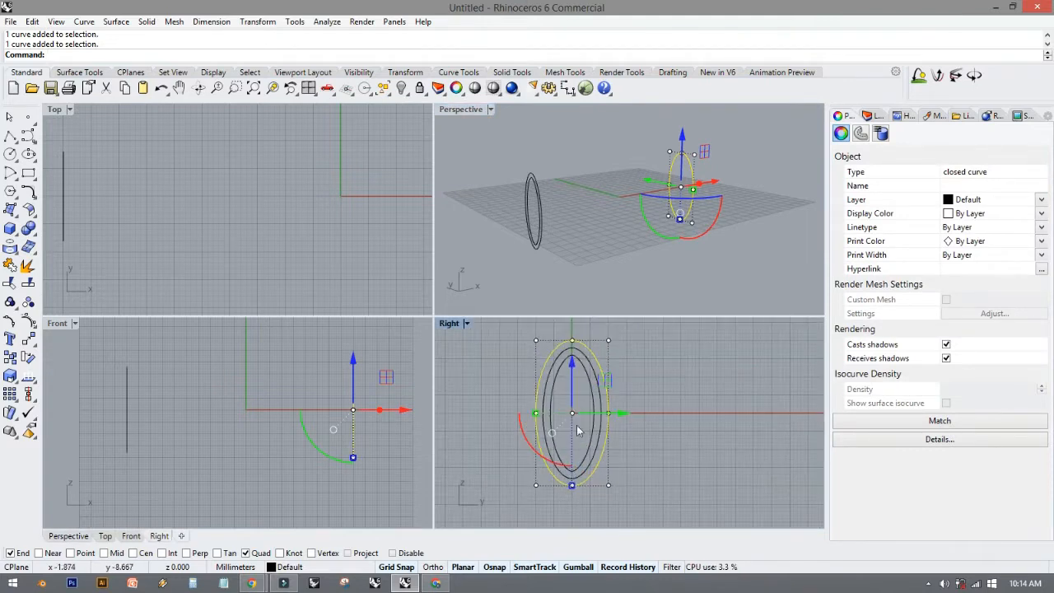
{"action": "left_click_drag", "start_coordinate": [573, 486], "coordinate": [576, 499]}
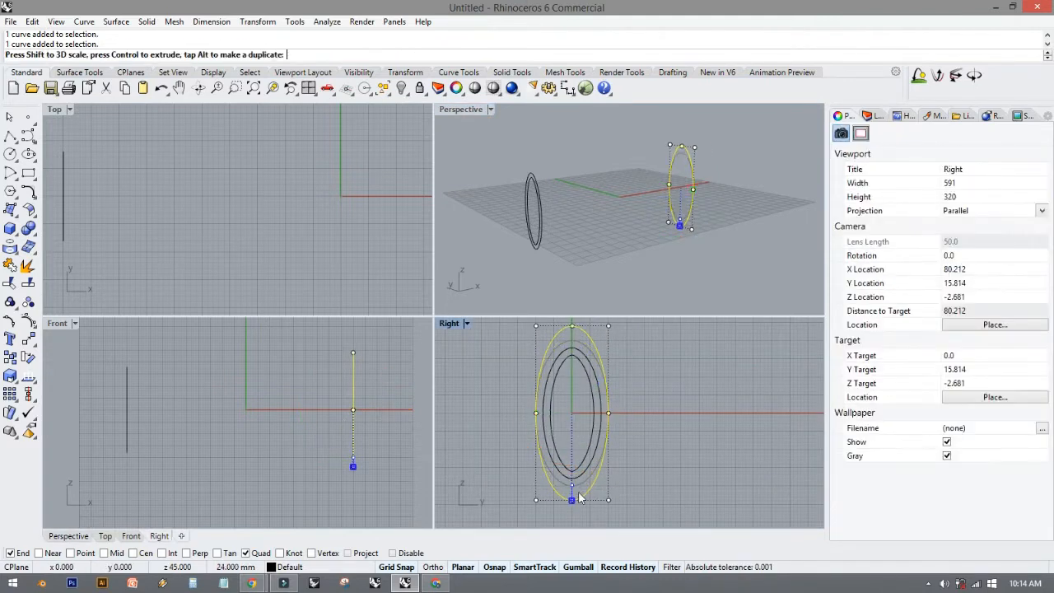
{"action": "left_click_drag", "start_coordinate": [536, 413], "coordinate": [530, 416]}
{"action": "left_click_drag", "start_coordinate": [576, 362], "coordinate": [576, 384]}
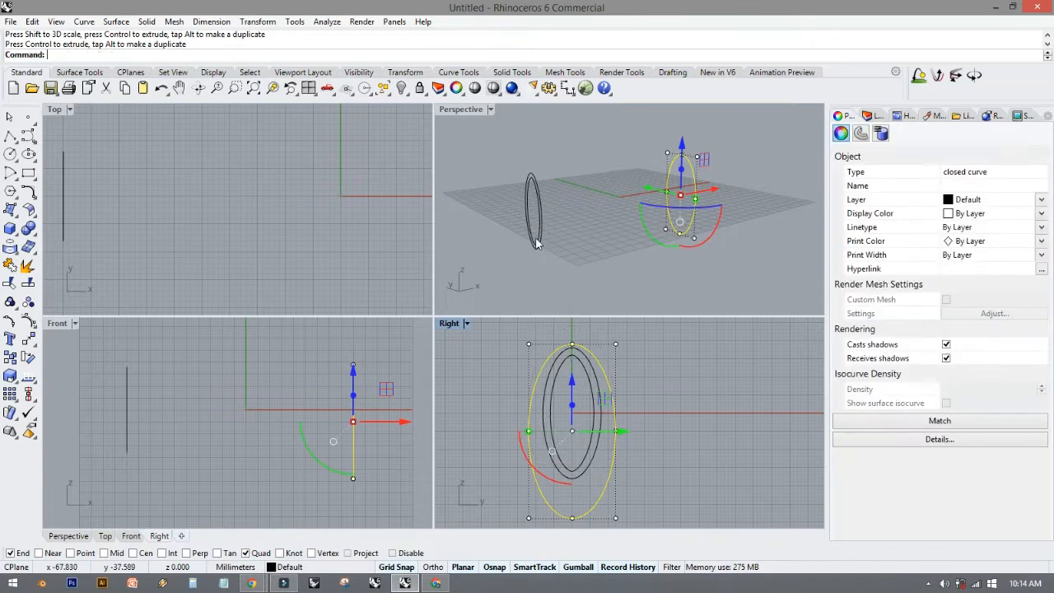
Draw a slightly upward-bowed arc by start, end and direction from the outer small-end ellipse's top quadrant to the large ellipse's top quadrant.
{"action": "left_click", "coordinate": [497, 241]}
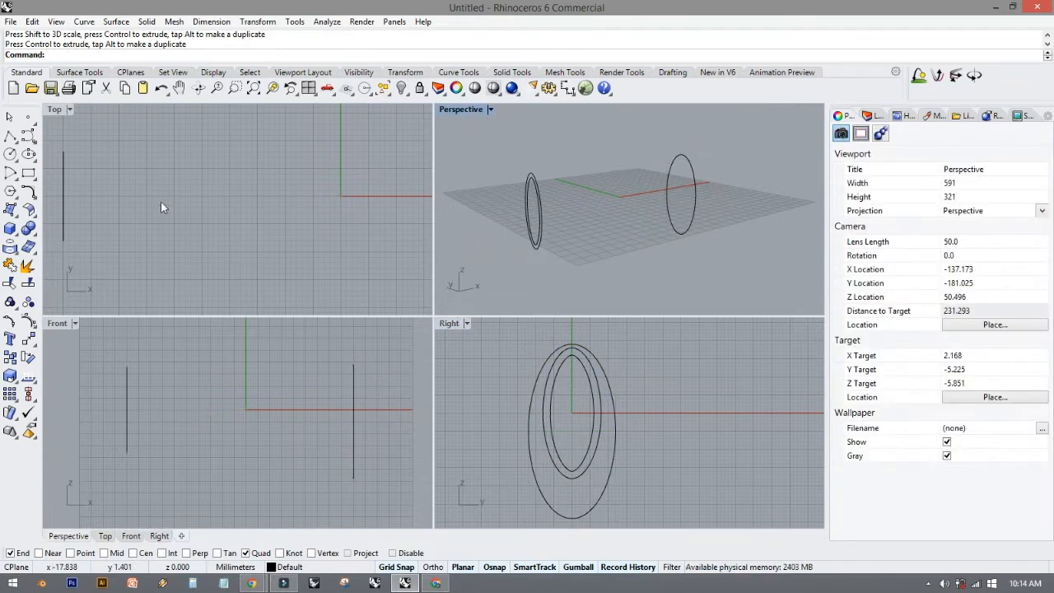
{"action": "left_click", "coordinate": [10, 172]}
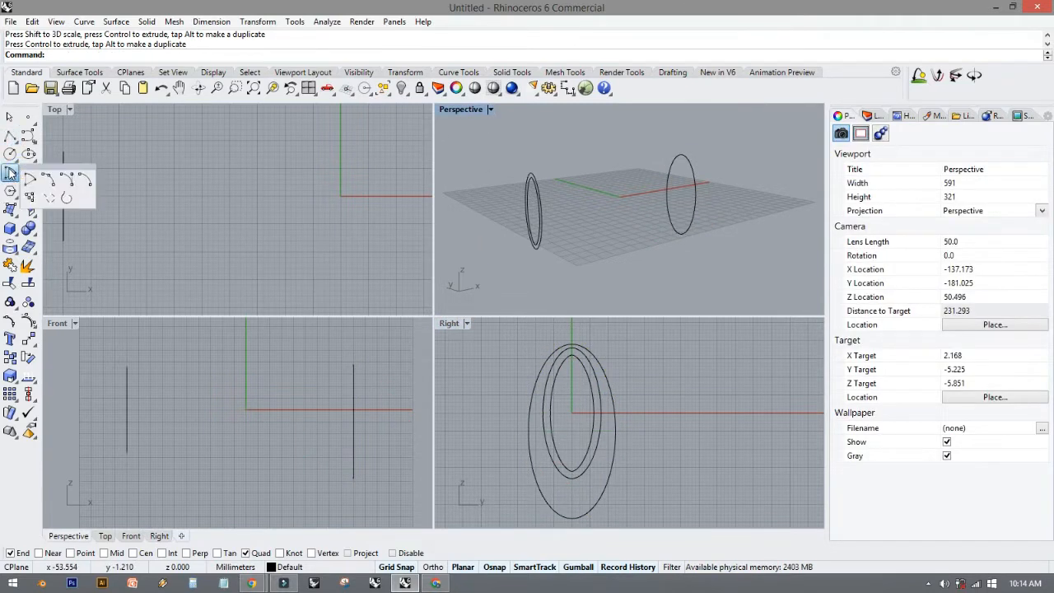
{"action": "left_click", "coordinate": [66, 182]}
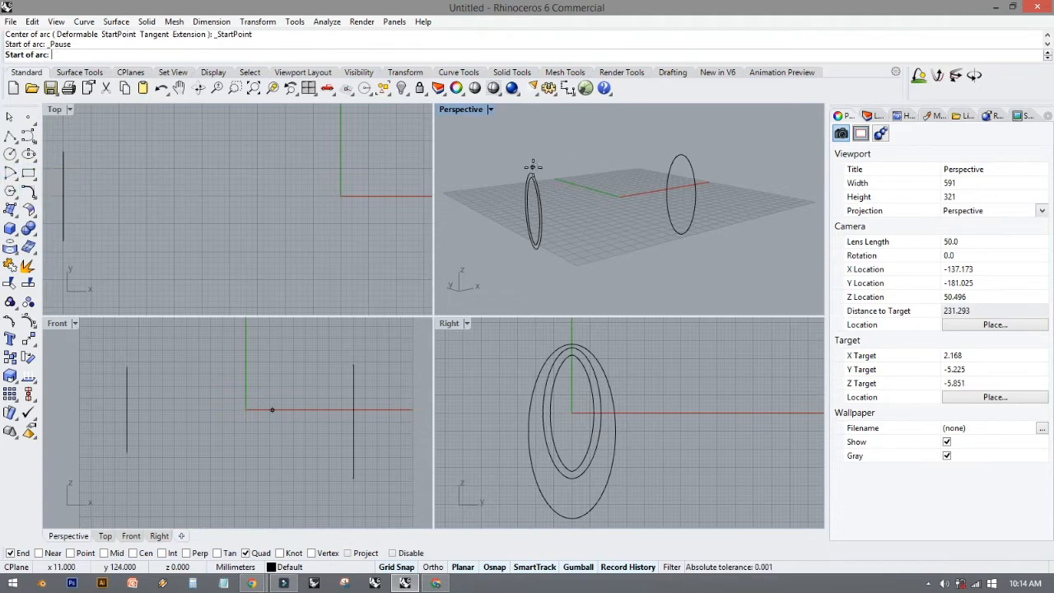
{"action": "scroll", "coordinate": [533, 168], "scroll_direction": "up", "scroll_amount": 2}
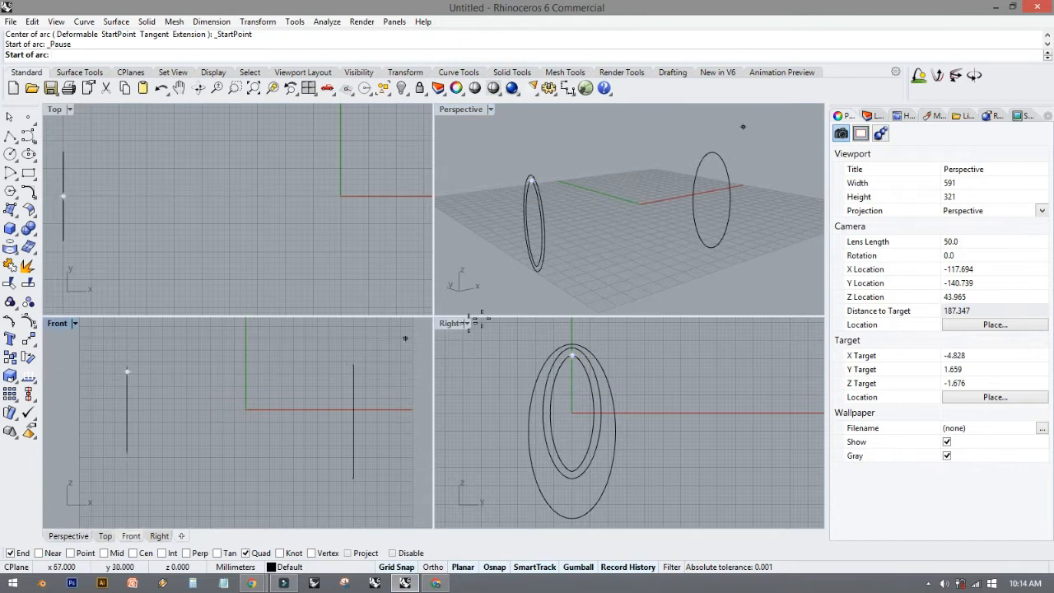
{"action": "scroll", "coordinate": [586, 321], "scroll_direction": "up", "scroll_amount": 2}
{"action": "right_click_drag", "start_coordinate": [589, 182], "coordinate": [565, 176]}
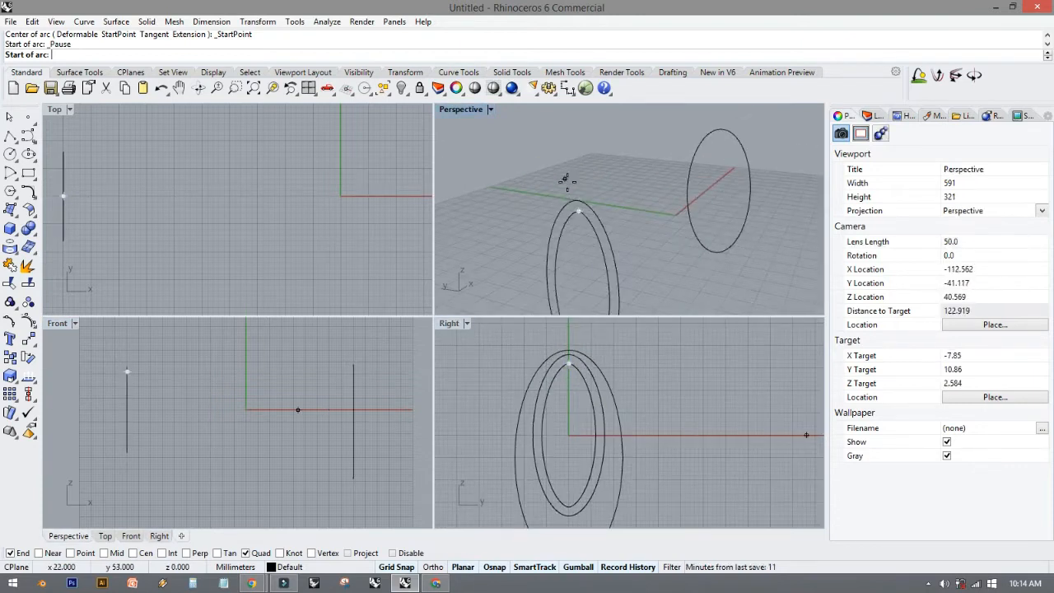
{"action": "scroll", "coordinate": [577, 199], "scroll_direction": "up", "scroll_amount": 1}
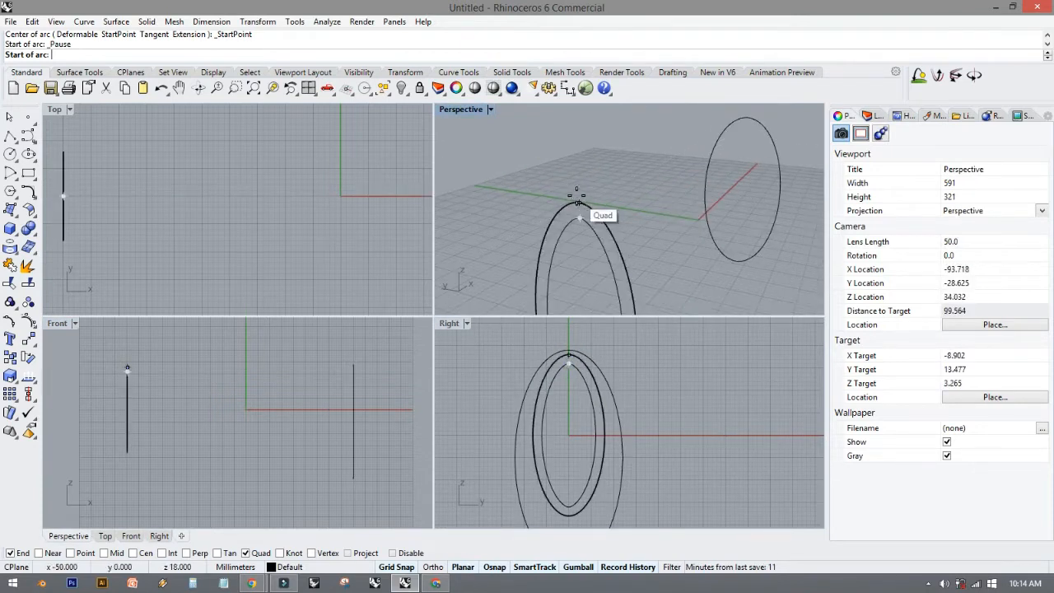
{"action": "left_click", "coordinate": [581, 201]}
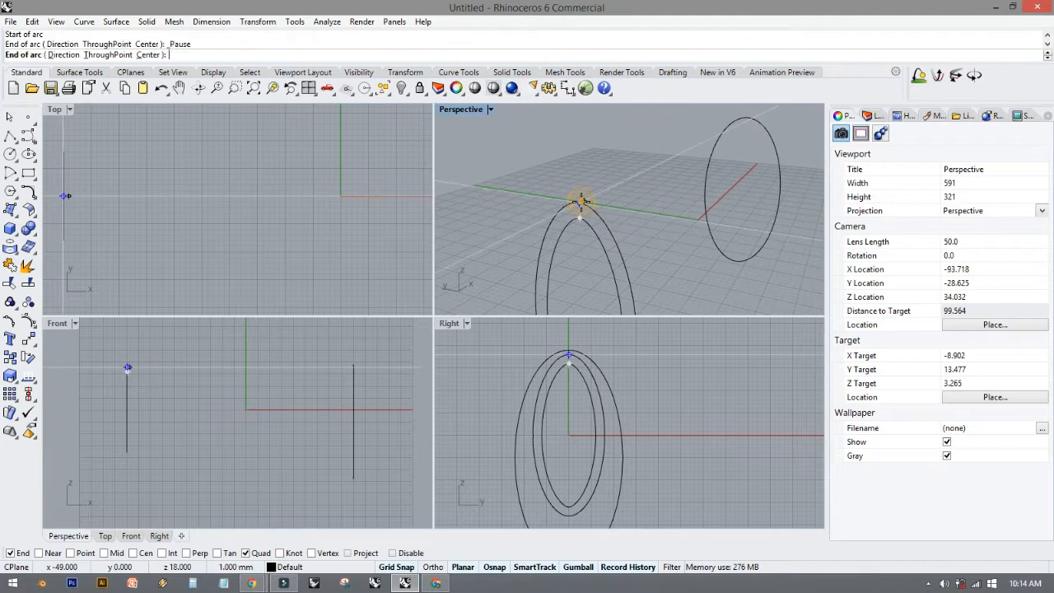
{"action": "left_click", "coordinate": [748, 117]}
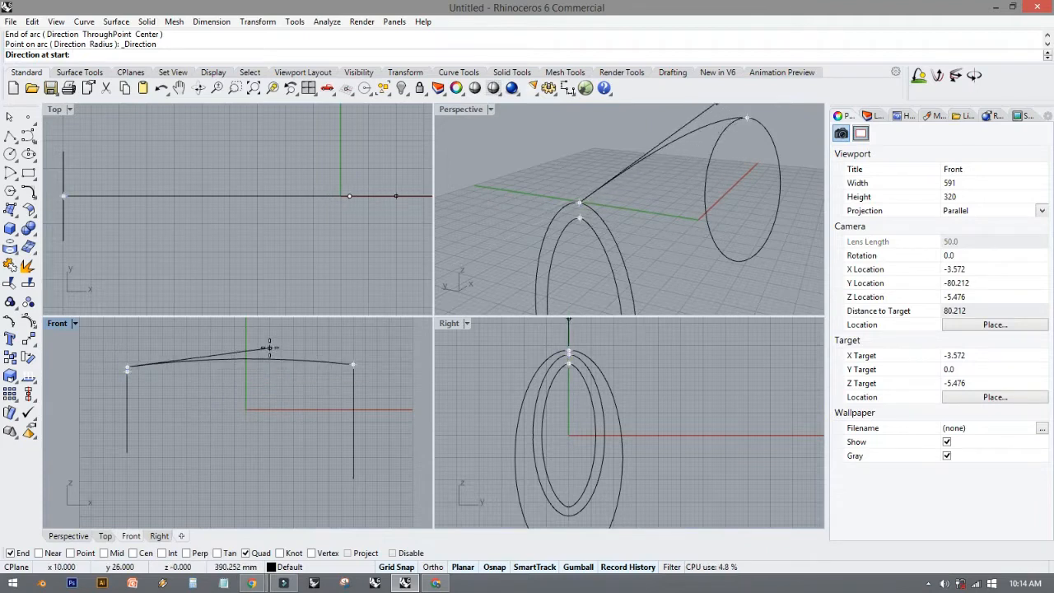
{"action": "left_click", "coordinate": [269, 347]}
Draw a downward-bowed arc in the Front view joining the bottom quadrants of the outer small-end ellipse and the large ellipse.
{"action": "right_click_drag", "start_coordinate": [299, 440], "coordinate": [302, 406]}
{"action": "right_click", "coordinate": [163, 440]}
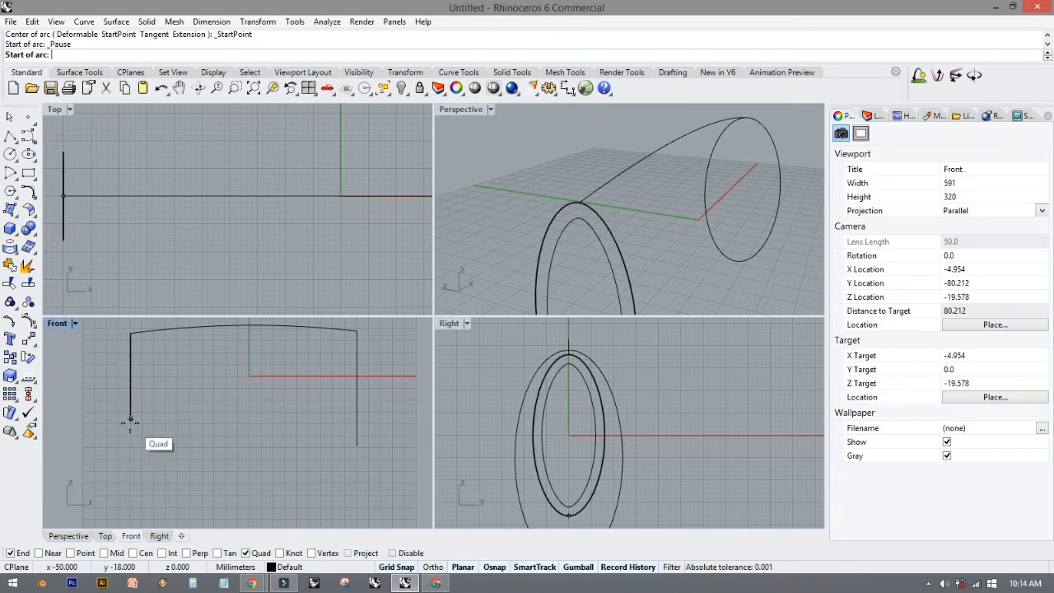
{"action": "left_click", "coordinate": [130, 420]}
{"action": "left_click", "coordinate": [357, 445]}
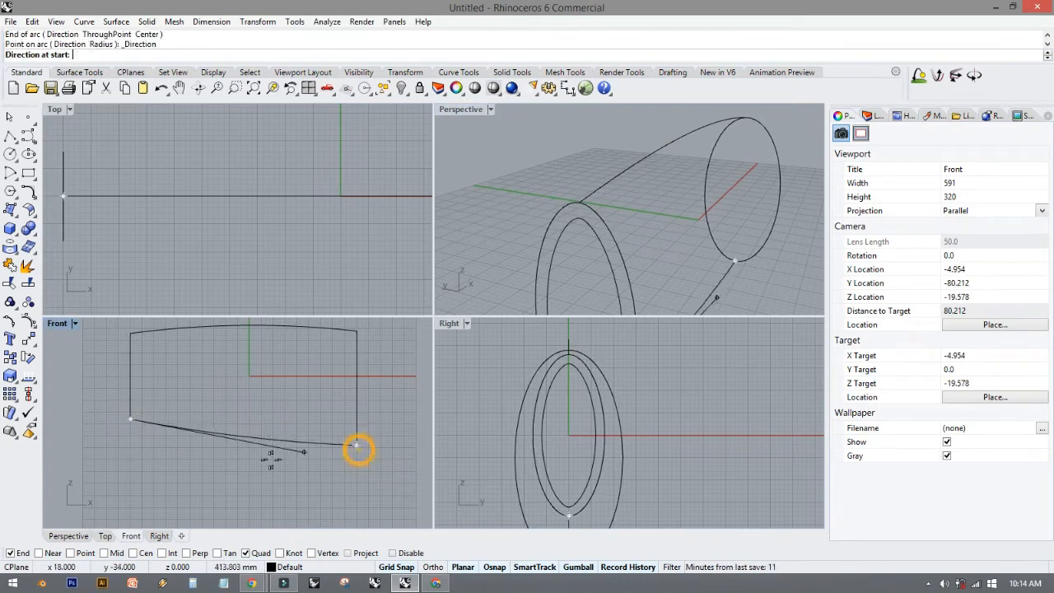
{"action": "left_click", "coordinate": [256, 461]}
Draw an outward-bowed arc in the Top view joining the positive-Y side quadrants of the outer small-end ellipse and the large ellipse.
{"action": "right_click_drag", "start_coordinate": [336, 400], "coordinate": [359, 428]}
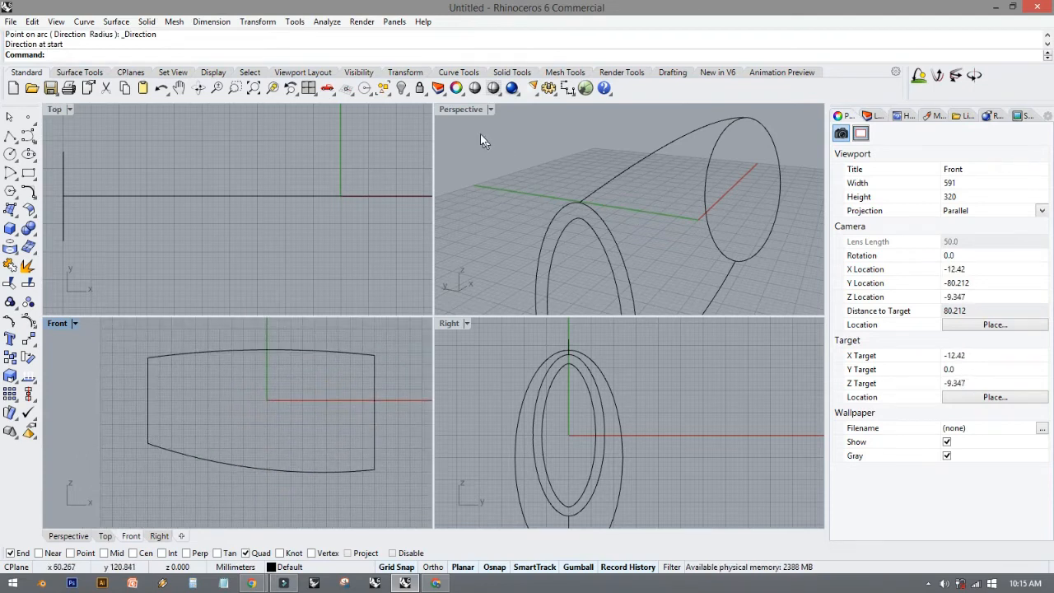
{"action": "double_click", "coordinate": [474, 109]}
{"action": "right_click_drag", "start_coordinate": [587, 341], "coordinate": [169, 203]}
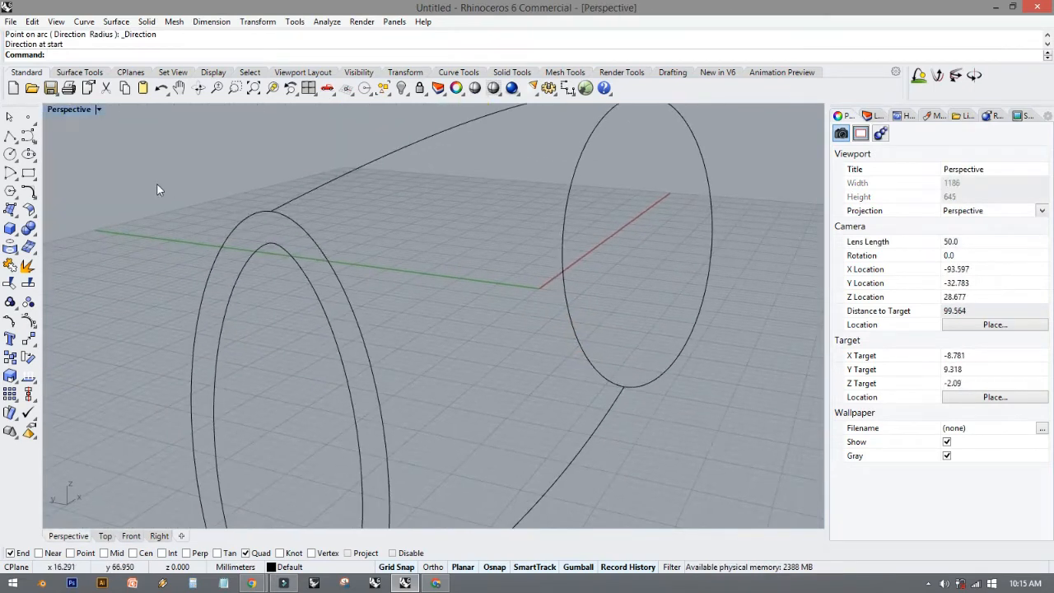
{"action": "double_click", "coordinate": [67, 112]}
{"action": "left_click", "coordinate": [129, 188]}
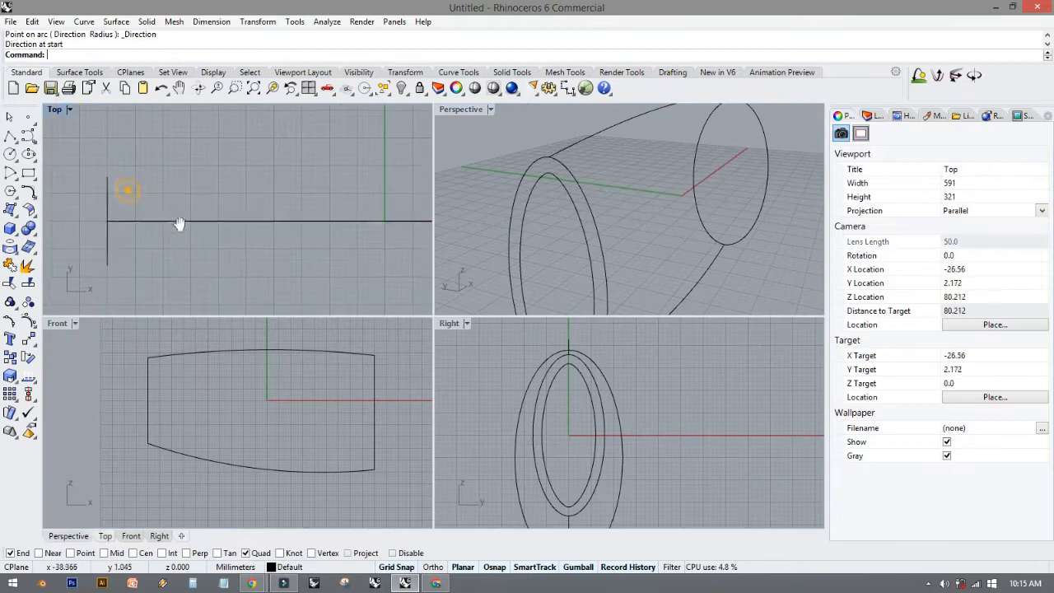
{"action": "right_click", "coordinate": [148, 184]}
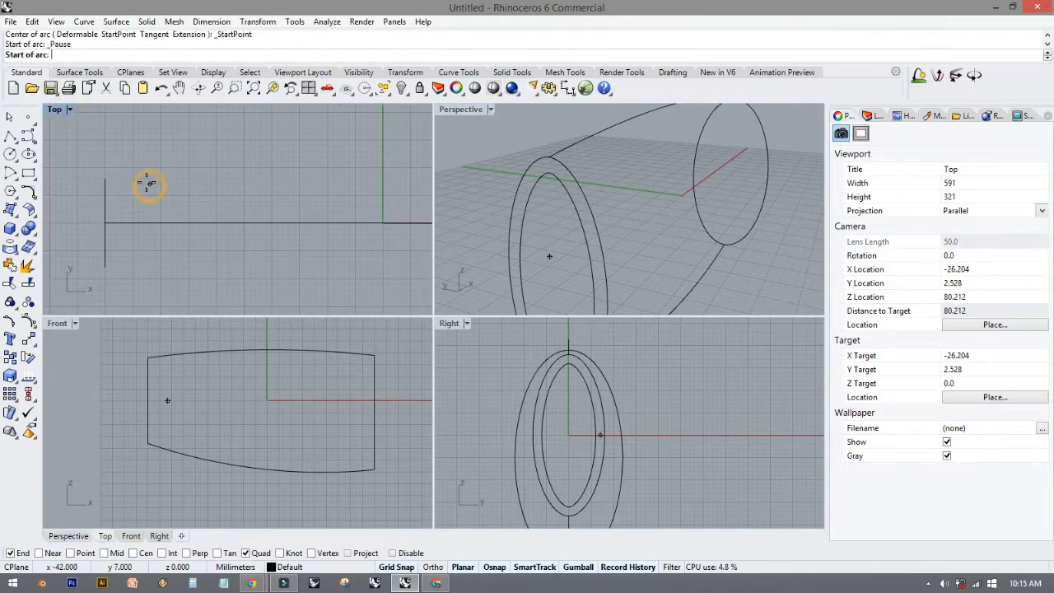
{"action": "left_click", "coordinate": [104, 174]}
{"action": "scroll", "coordinate": [243, 175], "scroll_direction": "down", "scroll_amount": 4}
{"action": "right_click_drag", "start_coordinate": [238, 182], "coordinate": [155, 195]}
{"action": "right_click_drag", "start_coordinate": [325, 173], "coordinate": [264, 175]}
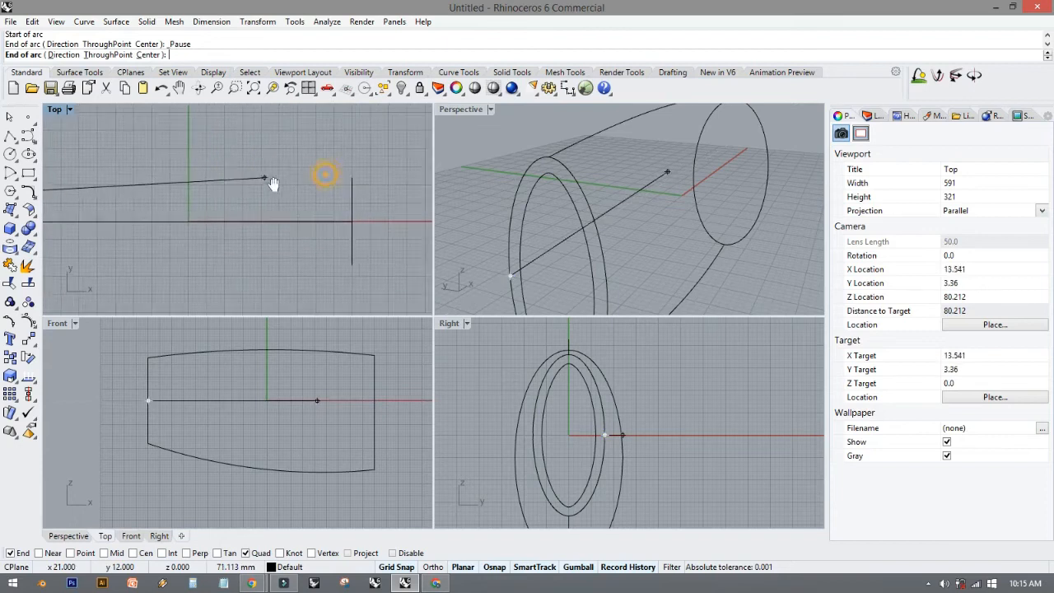
{"action": "left_click", "coordinate": [353, 176]}
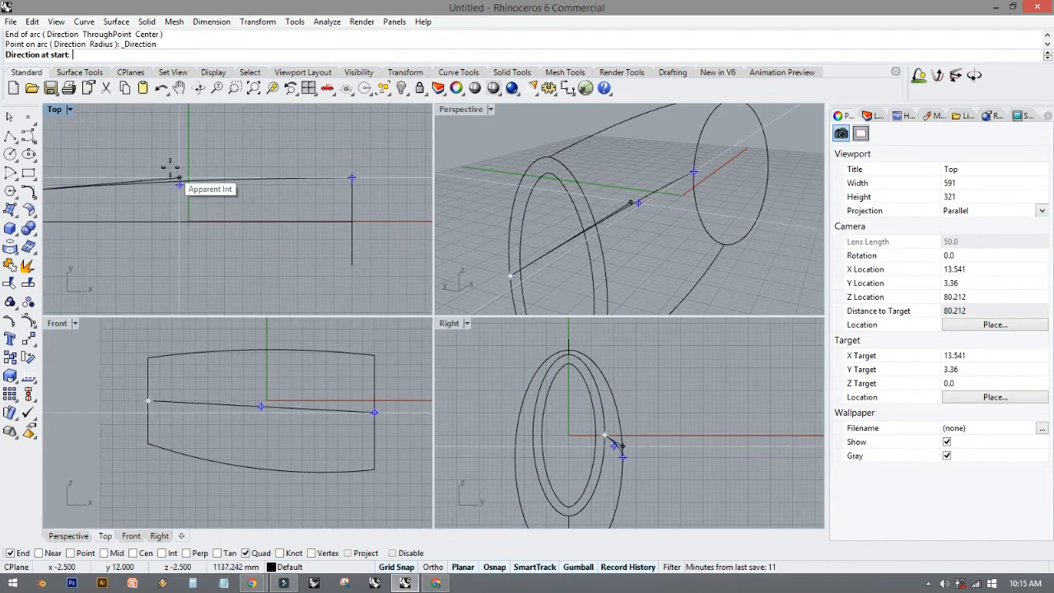
{"action": "left_click", "coordinate": [170, 166]}
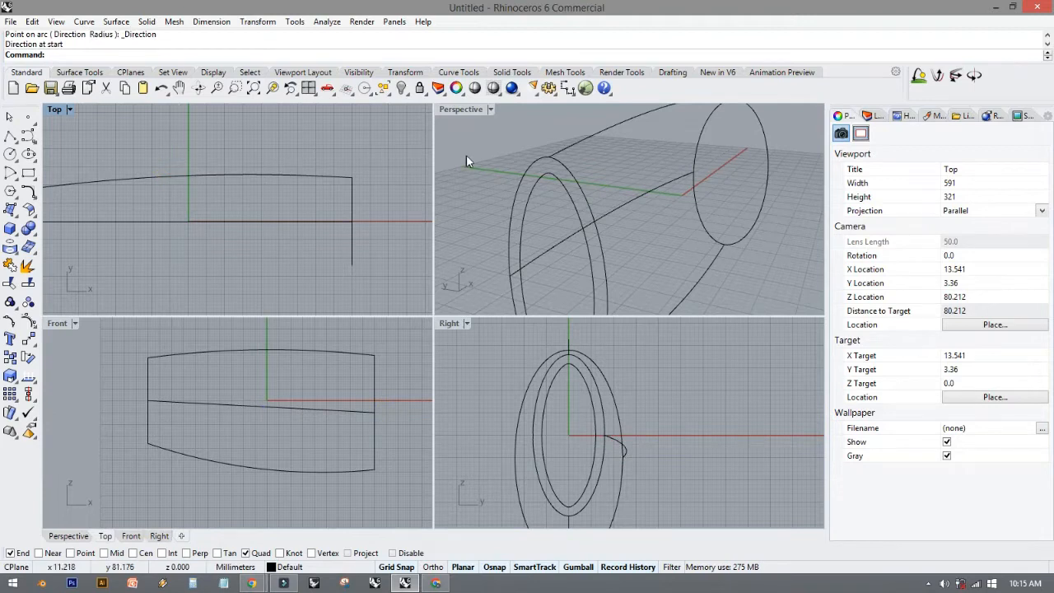
Maximize the Perspective view and select the side arc between the two ellipses.
{"action": "right_click_drag", "start_coordinate": [466, 157], "coordinate": [497, 154]}
{"action": "double_click", "coordinate": [451, 110]}
{"action": "right_click_drag", "start_coordinate": [448, 195], "coordinate": [397, 228]}
{"action": "scroll", "coordinate": [510, 254], "scroll_direction": "down", "scroll_amount": 10}
{"action": "left_click", "coordinate": [538, 255]}
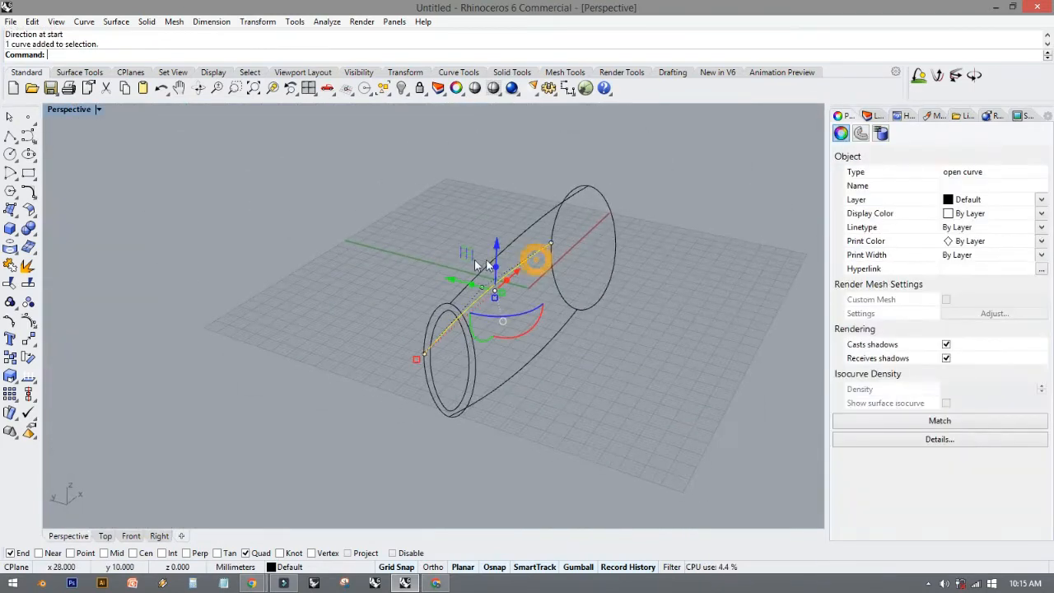
Try to mirror the side arc to the opposite side, with the mirror plane starting on the top arc.
{"action": "left_click", "coordinate": [31, 337]}
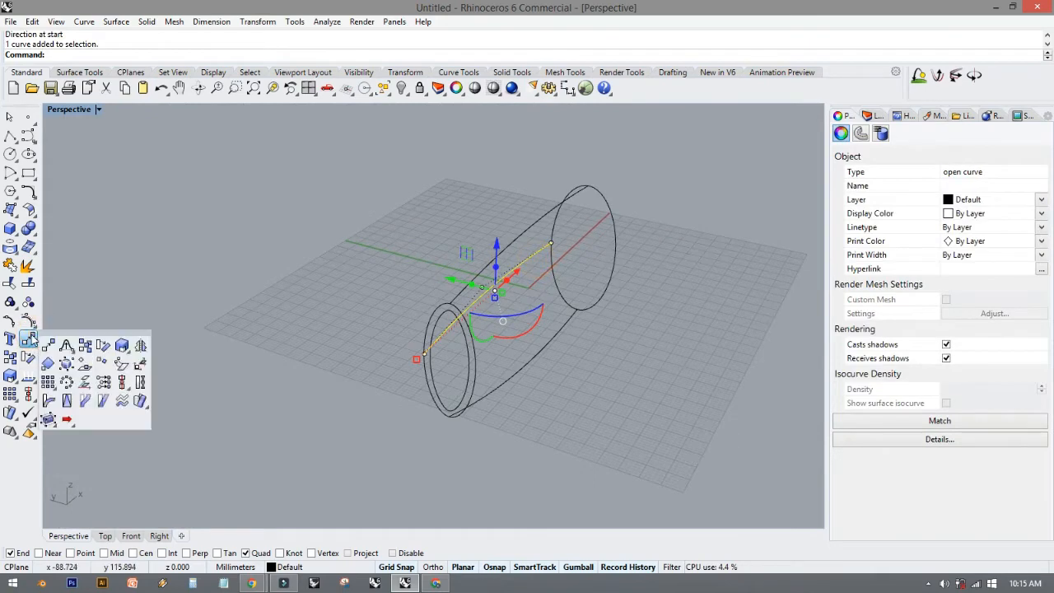
{"action": "left_click", "coordinate": [140, 344]}
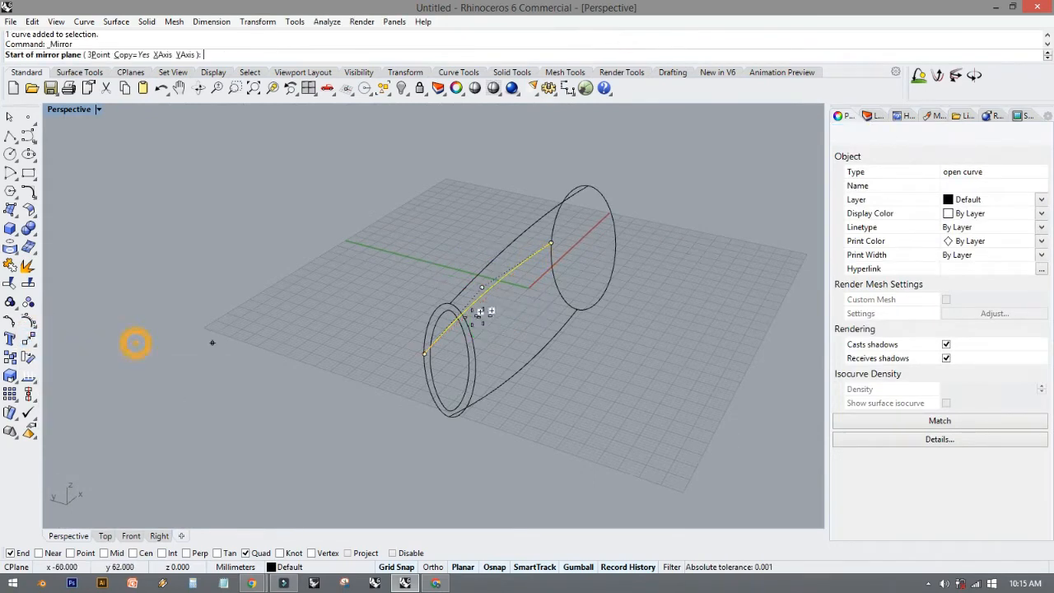
{"action": "left_click", "coordinate": [454, 301]}
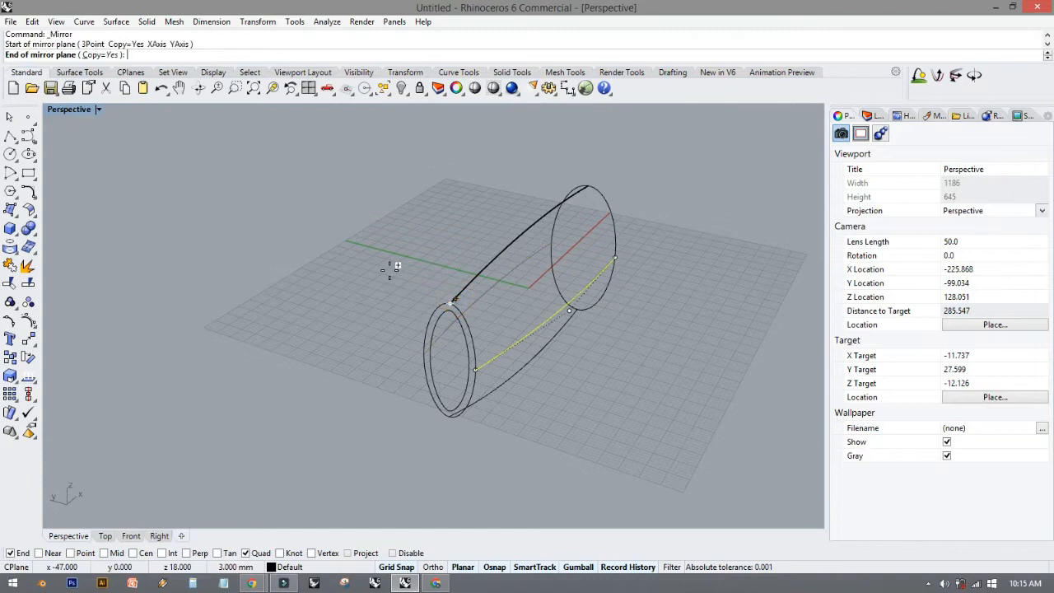
{"action": "left_click", "coordinate": [389, 268]}
{"action": "key", "text": "ctrl+z"}
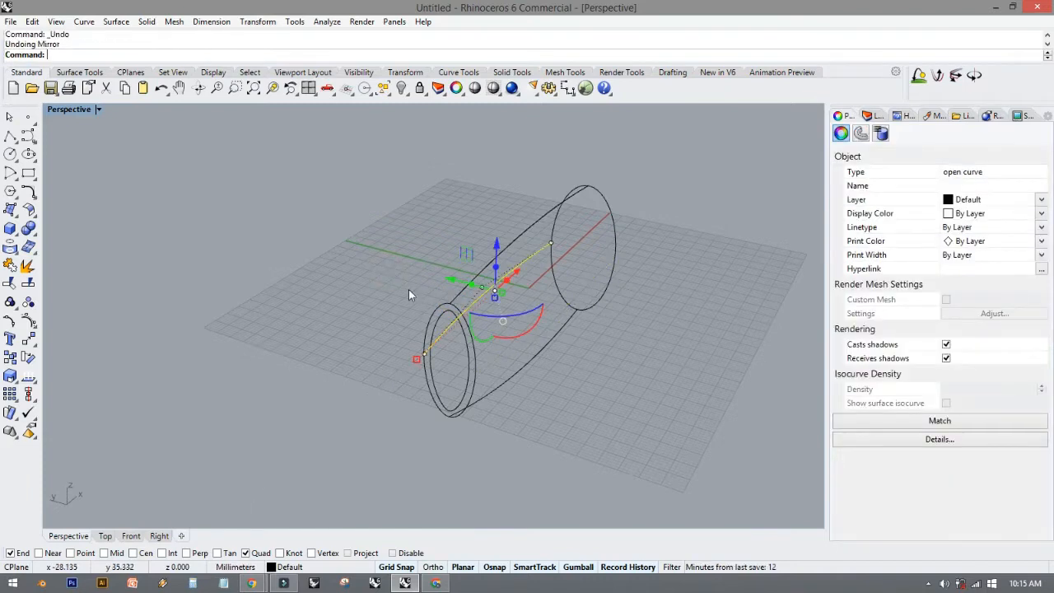
Mirror a copy of the side arc to the opposite side, starting the mirror plane at the top arc's end on the outer small-end ellipse.
{"action": "right_click", "coordinate": [423, 284]}
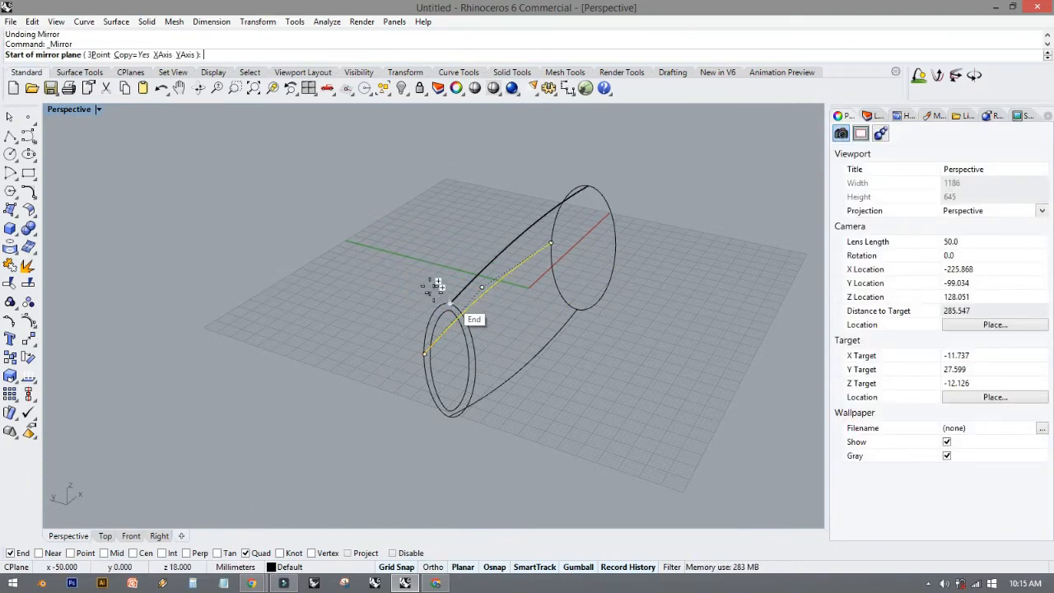
{"action": "left_click", "coordinate": [449, 302]}
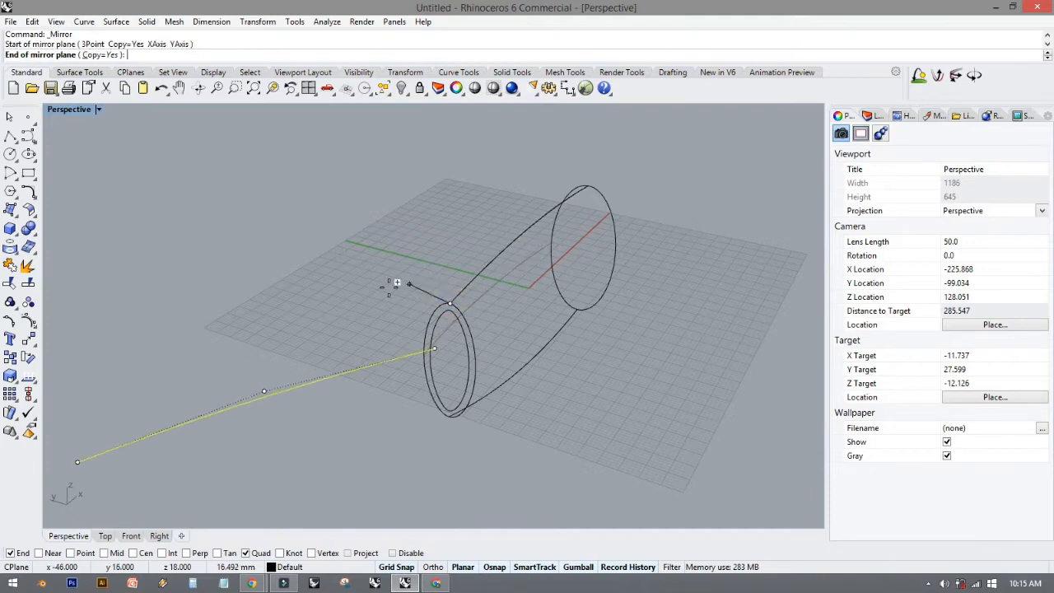
{"action": "left_click", "coordinate": [383, 339]}
{"action": "left_click", "coordinate": [385, 428]}
Examine the connecting arcs and the inner and outer small-end ellipses from several angles.
{"action": "right_click_drag", "start_coordinate": [385, 428], "coordinate": [318, 365]}
{"action": "right_click_drag", "start_coordinate": [317, 364], "coordinate": [302, 262]}
{"action": "scroll", "coordinate": [445, 351], "scroll_direction": "up", "scroll_amount": 4}
{"action": "scroll", "coordinate": [263, 219], "scroll_direction": "up", "scroll_amount": 3}
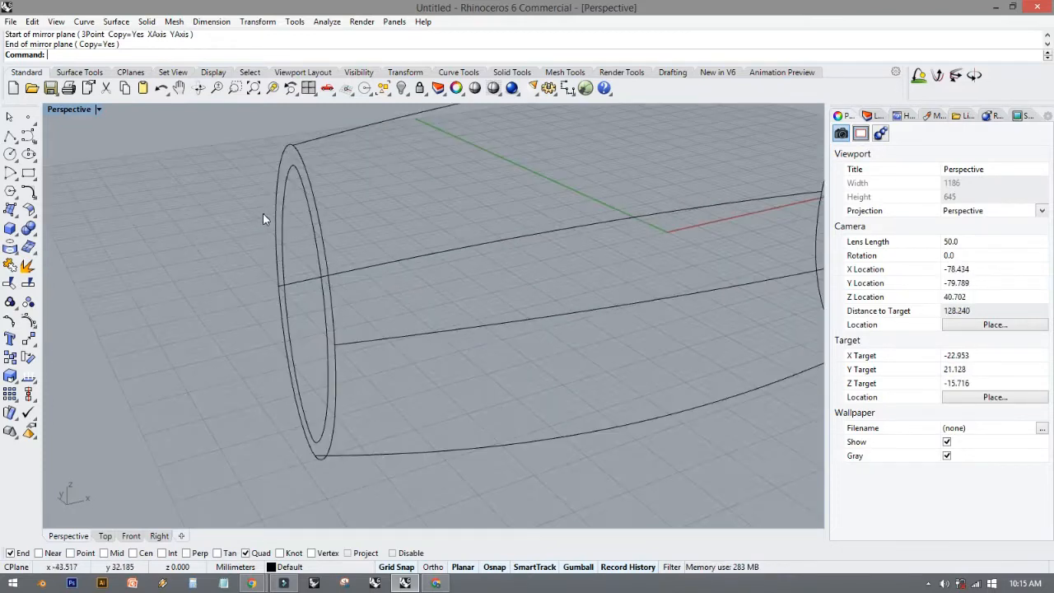
{"action": "left_click", "coordinate": [284, 197]}
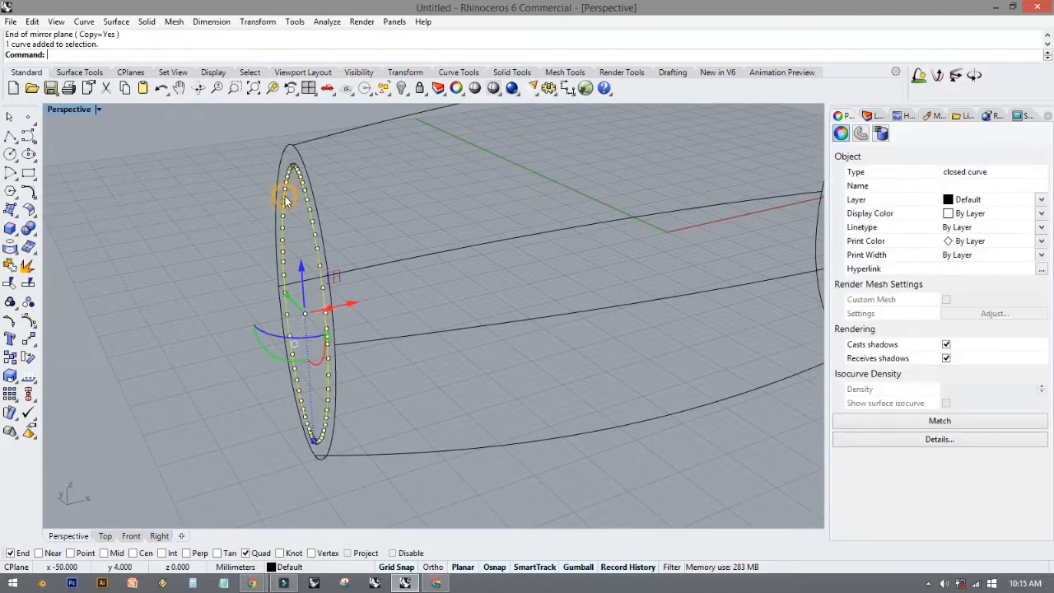
{"action": "left_click", "coordinate": [210, 240]}
{"action": "scroll", "coordinate": [301, 299], "scroll_direction": "down", "scroll_amount": 6}
{"action": "right_click_drag", "start_coordinate": [376, 307], "coordinate": [320, 299], "text": "shift"}
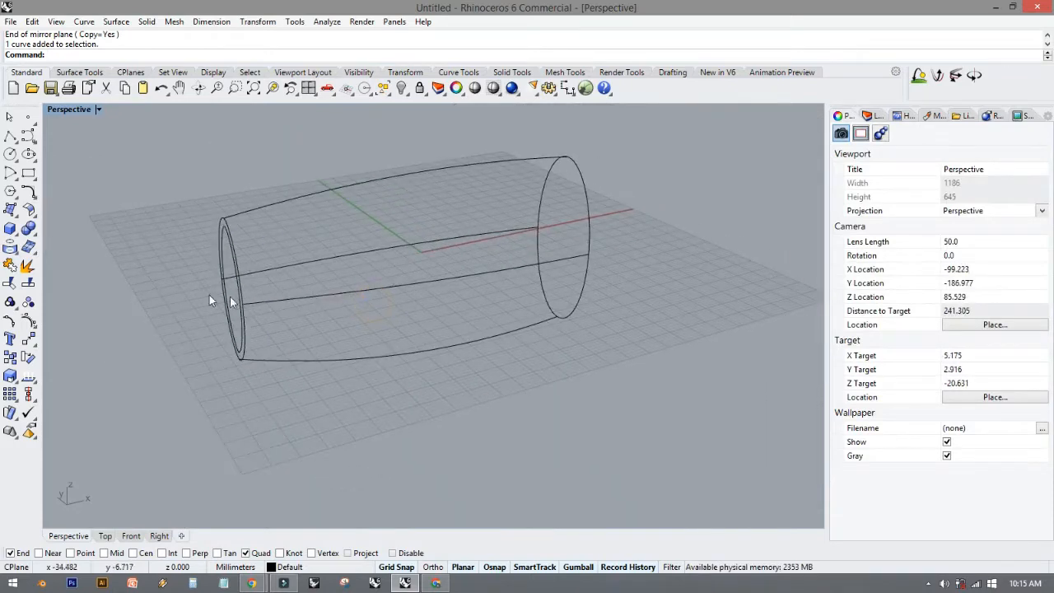
{"action": "scroll", "coordinate": [179, 240], "scroll_direction": "up", "scroll_amount": 4}
{"action": "right_click_drag", "start_coordinate": [219, 247], "coordinate": [169, 237]}
{"action": "right_click_drag", "start_coordinate": [133, 271], "coordinate": [221, 289]}
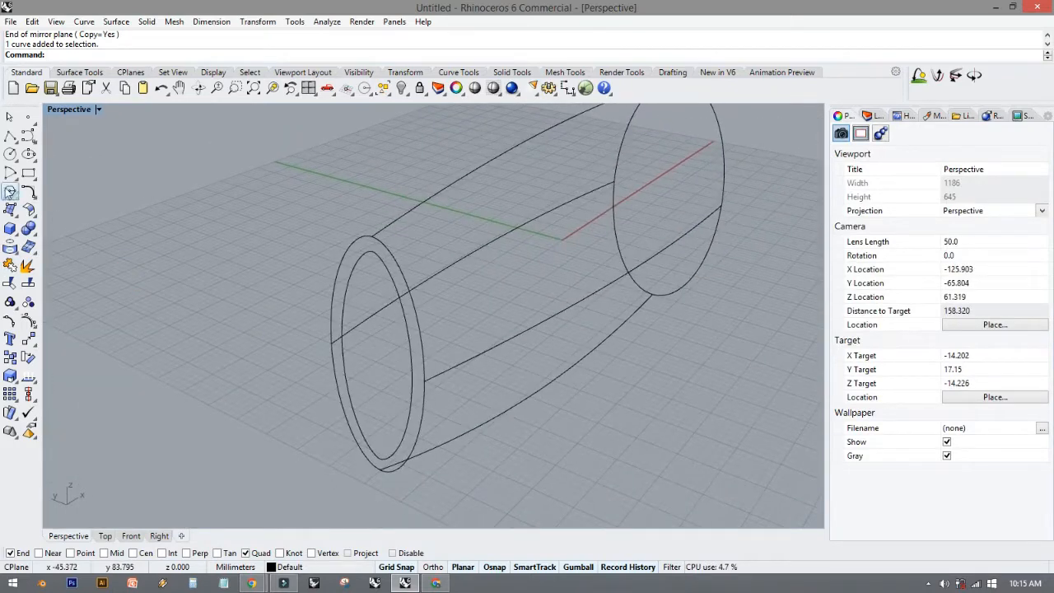
Start a Curve Network surface and pick the outer small-end ellipse and the large ellipse as its end curves.
{"action": "left_click", "coordinate": [73, 74]}
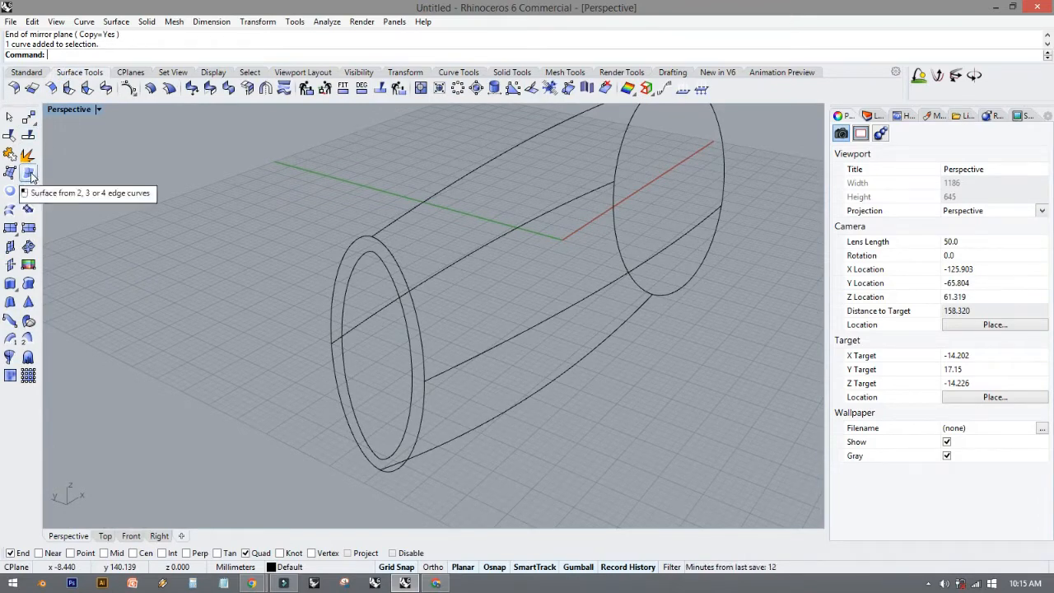
{"action": "left_click", "coordinate": [116, 22]}
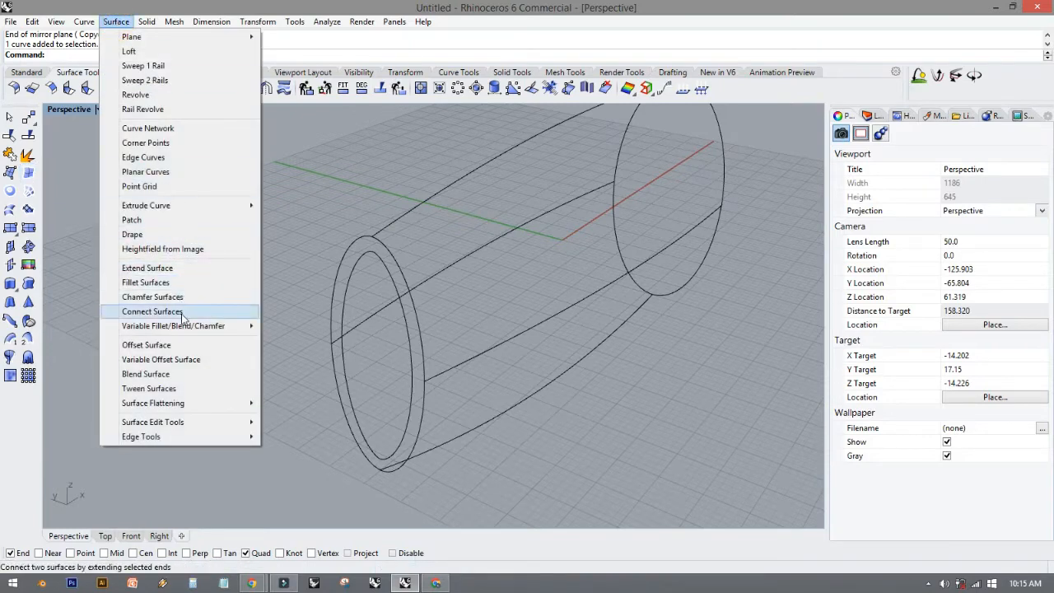
{"action": "left_click", "coordinate": [186, 130]}
{"action": "right_click_drag", "start_coordinate": [328, 330], "coordinate": [321, 315]}
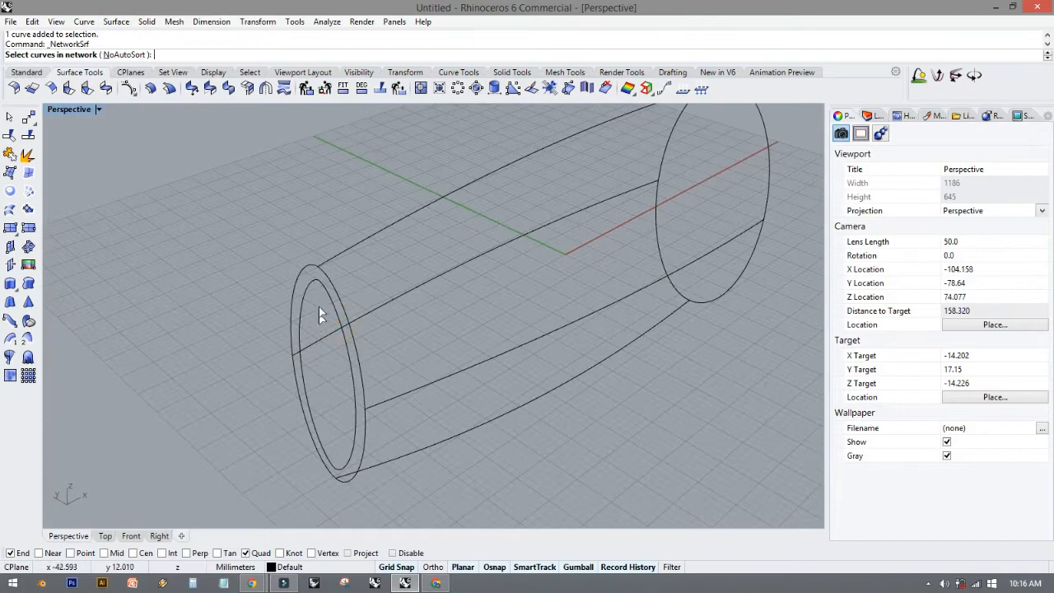
{"action": "left_click", "coordinate": [324, 266]}
{"action": "right_click_drag", "start_coordinate": [756, 162], "coordinate": [498, 201], "text": "shift"}
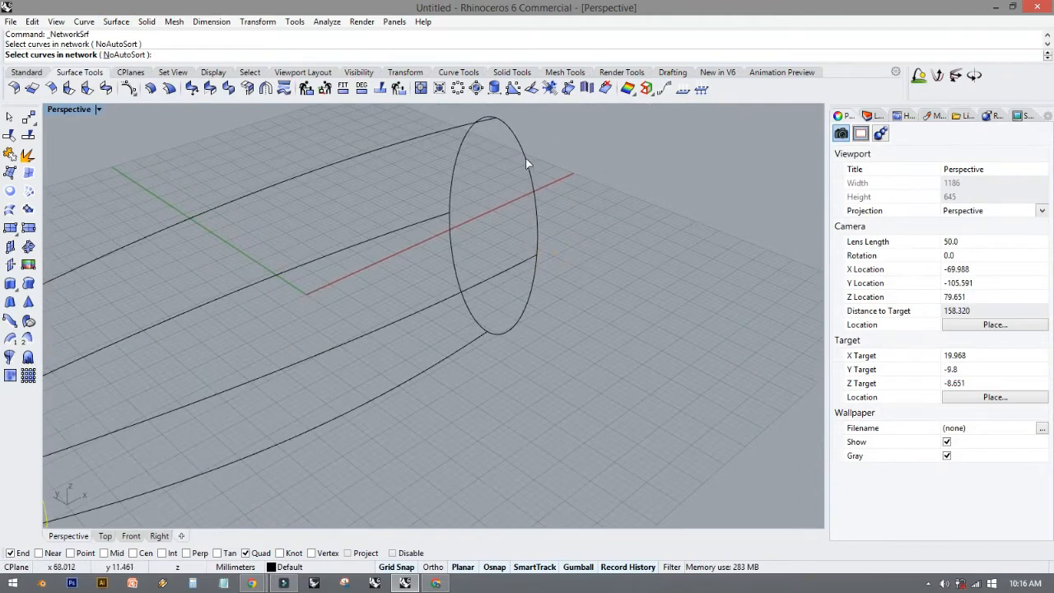
{"action": "left_click", "coordinate": [526, 164]}
{"action": "right_click_drag", "start_coordinate": [412, 218], "coordinate": [504, 171]}
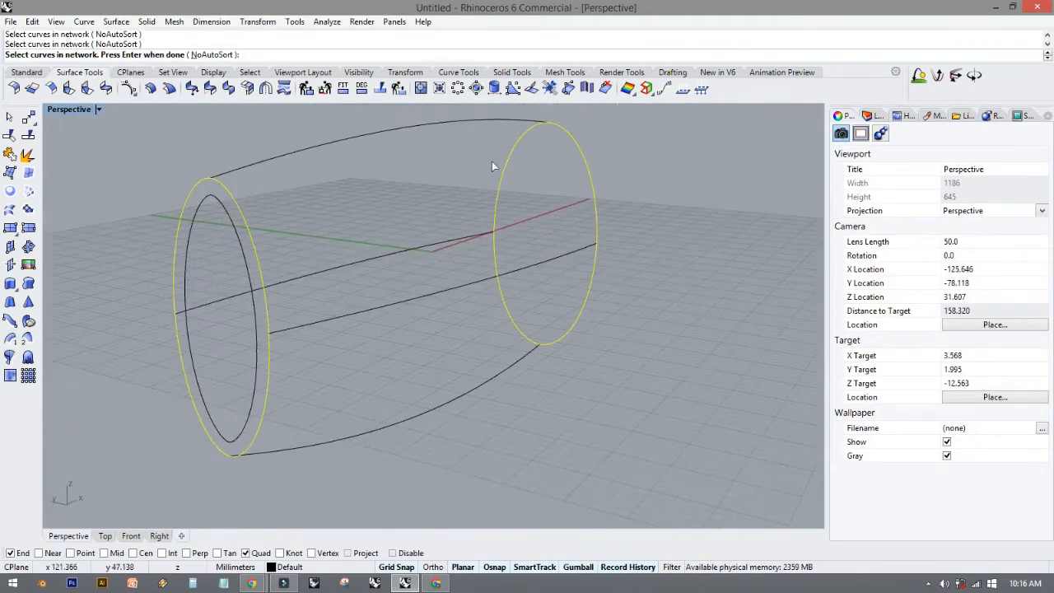
Add the four connecting arcs to the curve network and finish the curve selection.
{"action": "left_click", "coordinate": [470, 121]}
{"action": "left_click", "coordinate": [375, 254]}
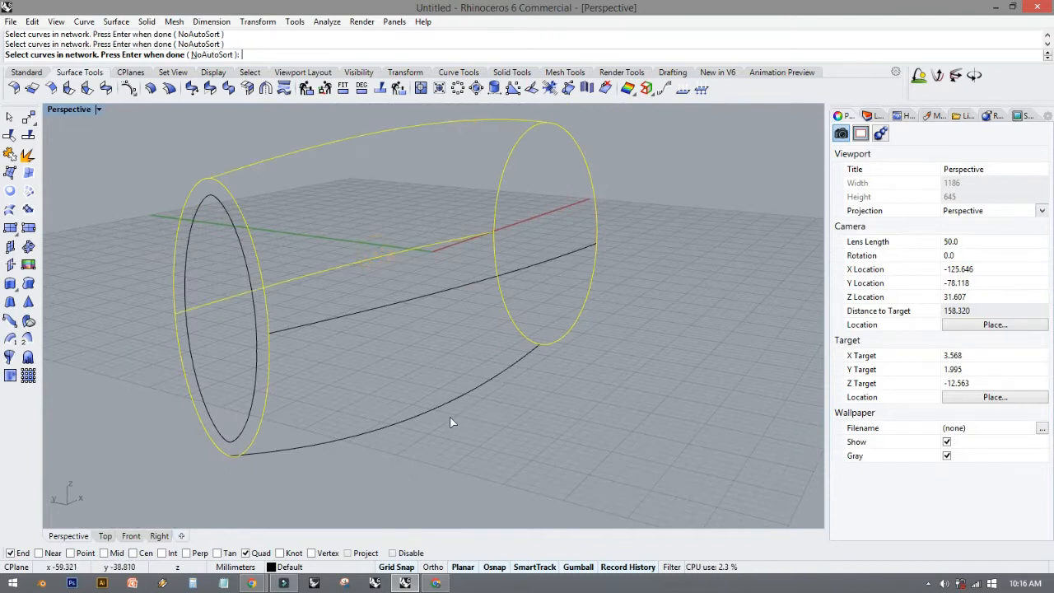
{"action": "left_click", "coordinate": [449, 401]}
{"action": "left_click", "coordinate": [559, 259]}
{"action": "right_click_drag", "start_coordinate": [700, 298], "coordinate": [499, 325]}
{"action": "right_click", "coordinate": [500, 315]}
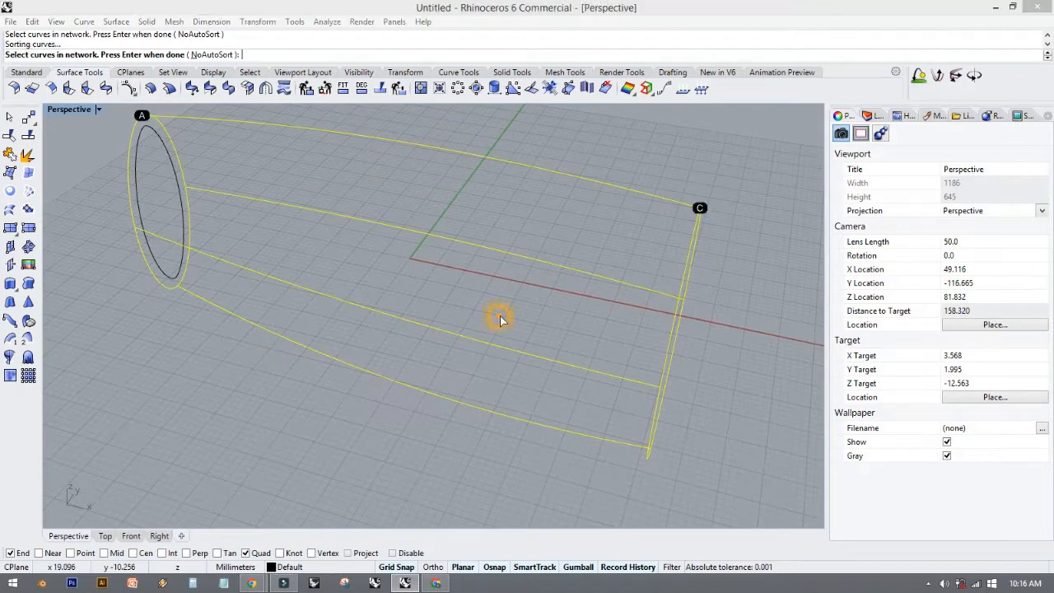
Switch the perspective view to Shaded display and create the network surface with Position edge matching at edges A and C.
{"action": "left_click", "coordinate": [98, 110]}
{"action": "left_click", "coordinate": [93, 160]}
{"action": "mouse_move", "coordinate": [176, 213]}
{"action": "right_mouse_down"}
{"action": "mouse_move", "coordinate": [272, 346]}
{"action": "mouse_move", "coordinate": [475, 487]}
{"action": "mouse_move", "coordinate": [472, 205]}
{"action": "mouse_move", "coordinate": [416, 231]}
{"action": "mouse_move", "coordinate": [365, 228]}
{"action": "mouse_move", "coordinate": [499, 219]}
{"action": "mouse_move", "coordinate": [332, 242]}
{"action": "mouse_move", "coordinate": [124, 247]}
{"action": "mouse_move", "coordinate": [104, 259]}
{"action": "right_mouse_up"}
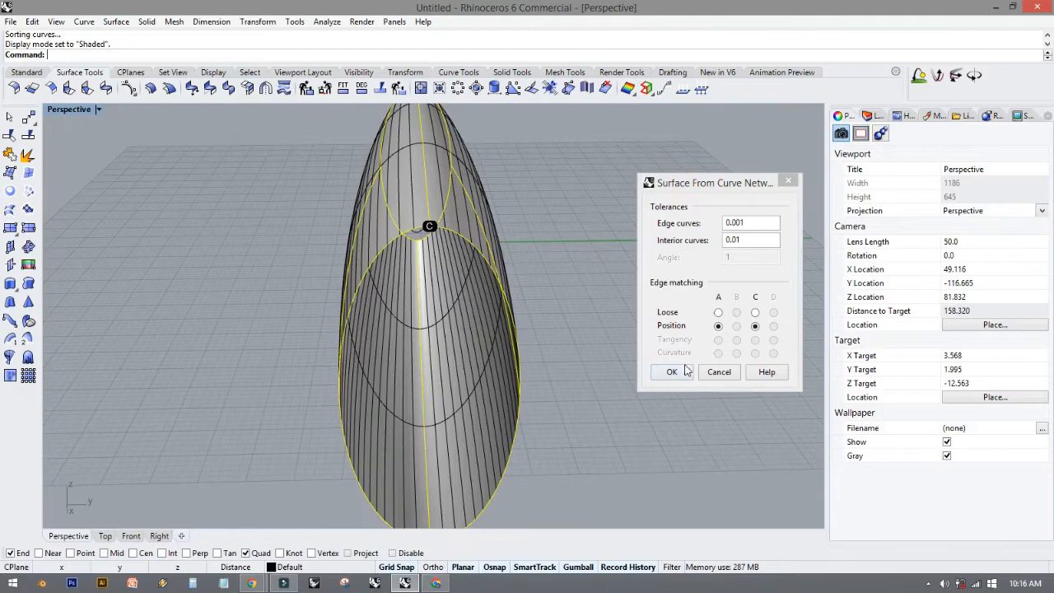
{"action": "left_click", "coordinate": [673, 372]}
{"action": "right_click_drag", "start_coordinate": [531, 379], "coordinate": [602, 360]}
{"action": "right_click_drag", "start_coordinate": [601, 311], "coordinate": [708, 527]}
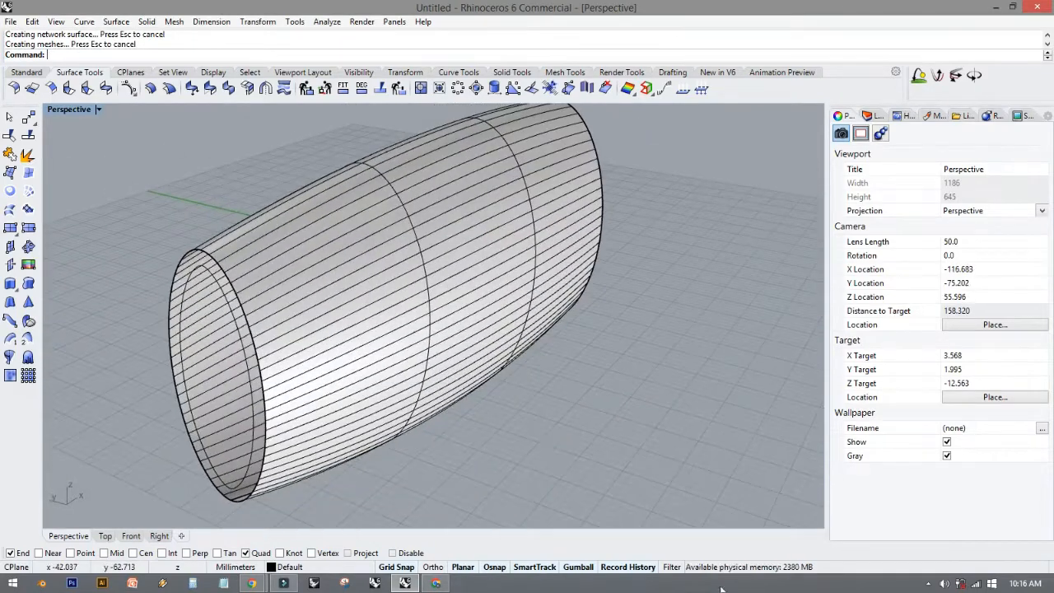
Select the top connecting arc and raise its middle control point in the front view so the surface bulges more upward.
{"action": "left_click", "coordinate": [353, 170]}
{"action": "left_click", "coordinate": [331, 169]}
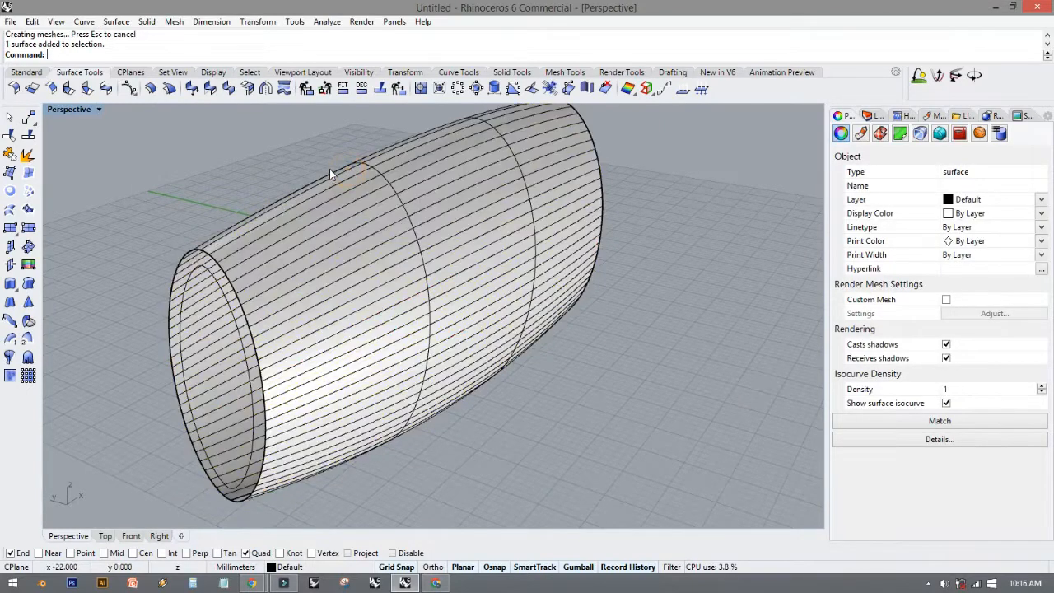
{"action": "left_click", "coordinate": [404, 207]}
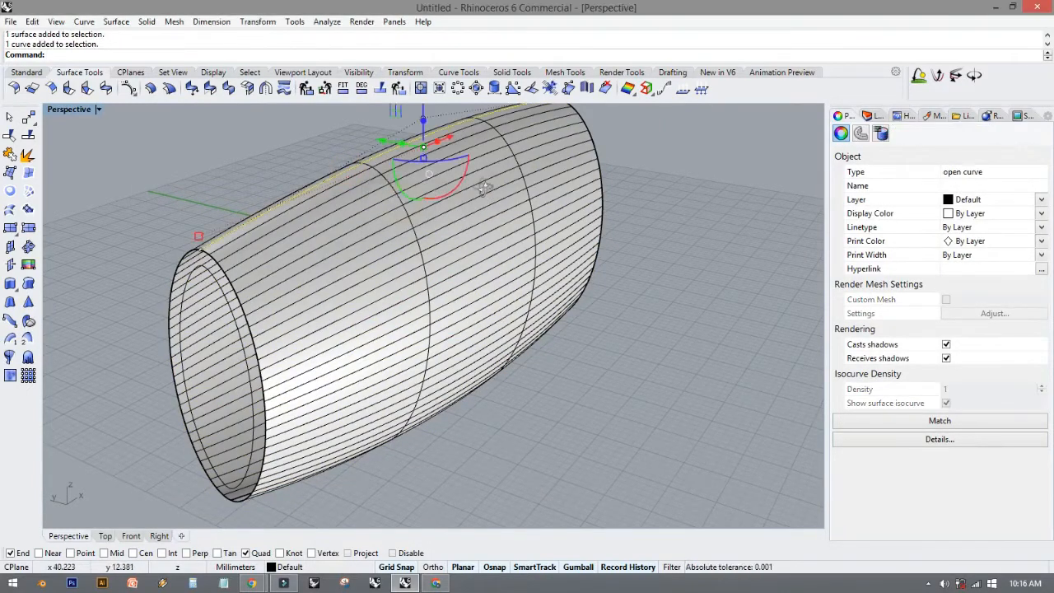
{"action": "right_click_drag", "start_coordinate": [395, 205], "coordinate": [243, 166]}
{"action": "double_click", "coordinate": [82, 110]}
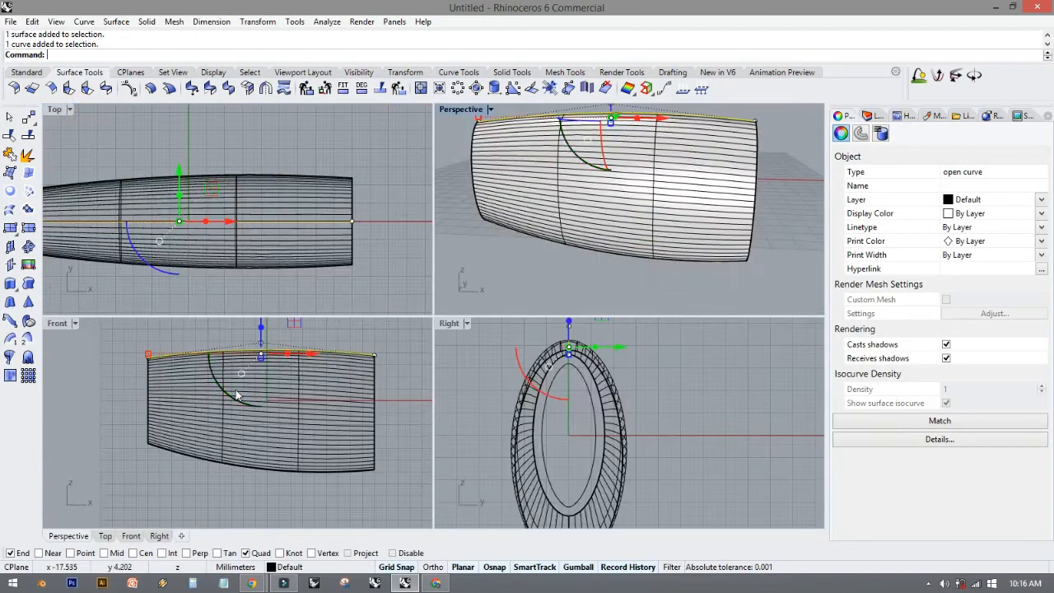
{"action": "scroll", "coordinate": [235, 385], "scroll_direction": "up", "scroll_amount": 3}
{"action": "scroll", "coordinate": [277, 362], "scroll_direction": "up", "scroll_amount": 2}
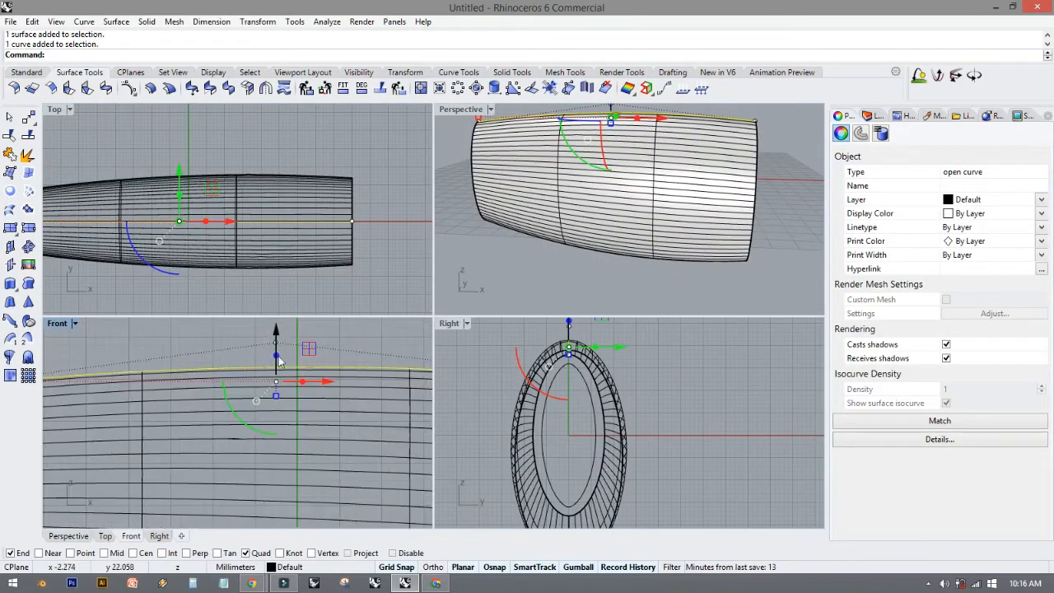
{"action": "left_click", "coordinate": [277, 345]}
{"action": "left_click", "coordinate": [275, 344]}
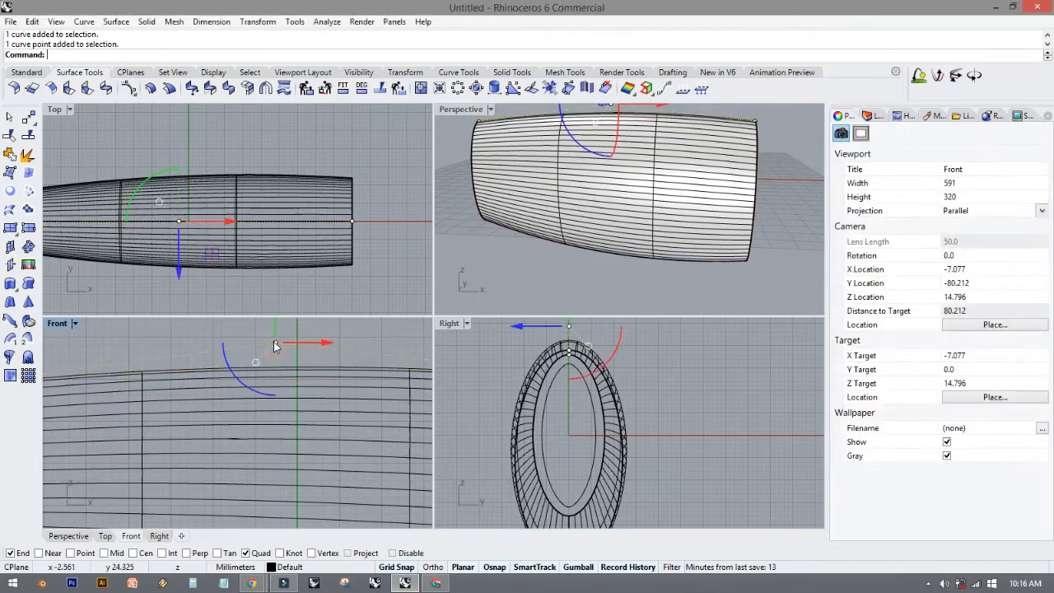
{"action": "scroll", "coordinate": [277, 343], "scroll_direction": "down", "scroll_amount": 8}
{"action": "right_click_drag", "start_coordinate": [276, 342], "coordinate": [296, 415]}
{"action": "mouse_move", "coordinate": [298, 363]}
{"action": "left_mouse_down"}
{"action": "mouse_move", "coordinate": [299, 333]}
{"action": "mouse_move", "coordinate": [297, 365]}
{"action": "left_mouse_up"}
Select the bottom connecting arc and shift its middle control point along X toward the large end.
{"action": "right_click_drag", "start_coordinate": [355, 433], "coordinate": [306, 330]}
{"action": "left_click", "coordinate": [266, 455]}
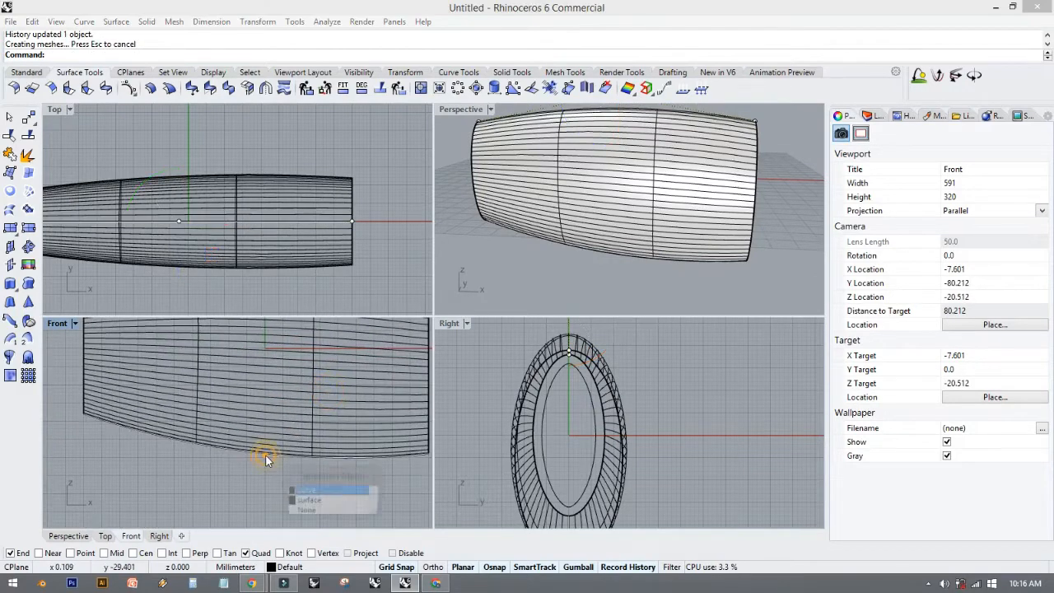
{"action": "left_click", "coordinate": [331, 491]}
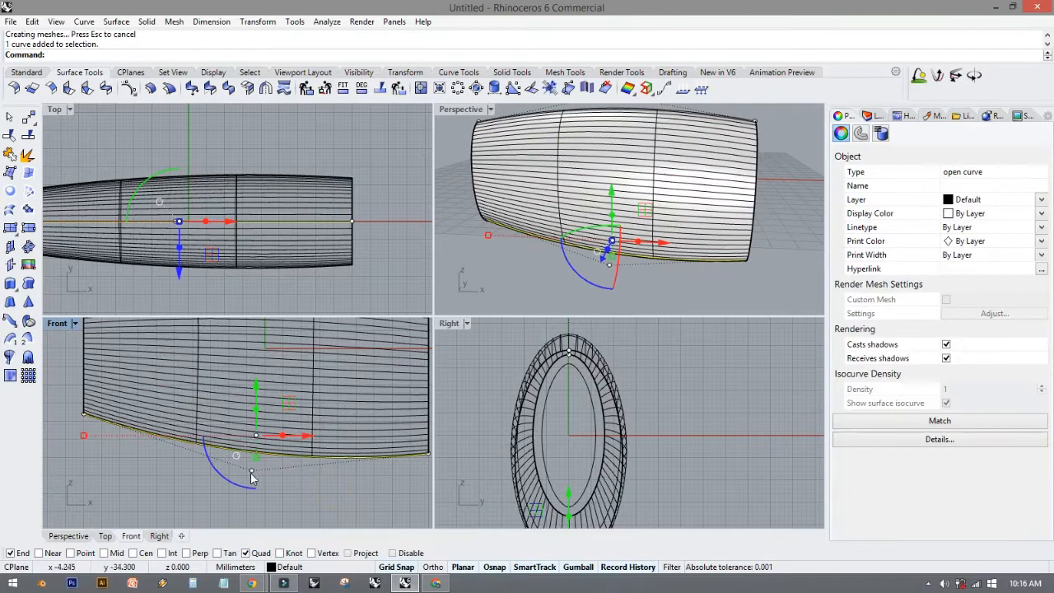
{"action": "scroll", "coordinate": [251, 478], "scroll_direction": "up", "scroll_amount": 2}
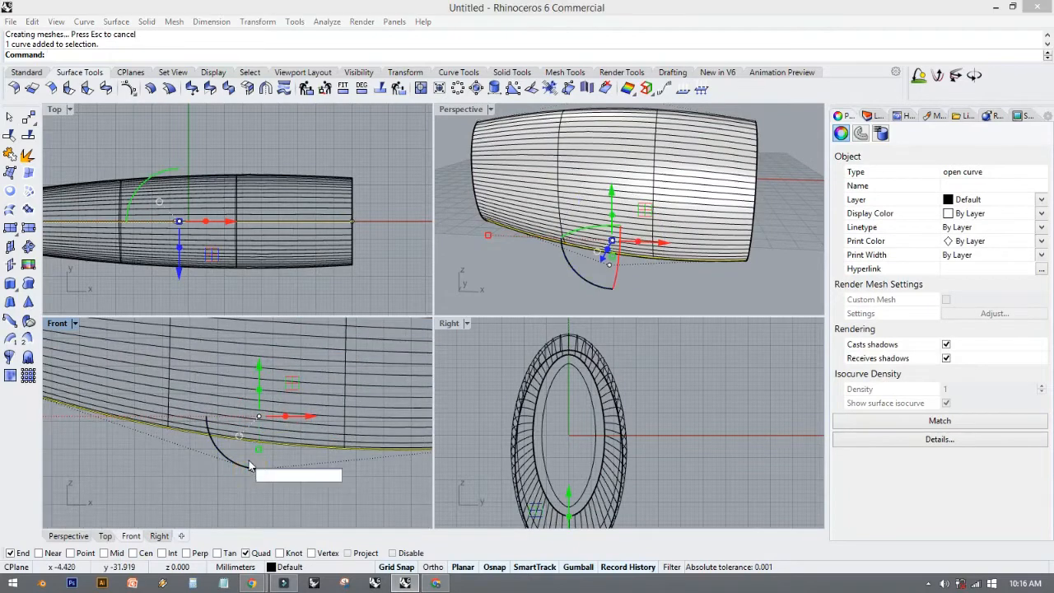
{"action": "left_click", "coordinate": [251, 467]}
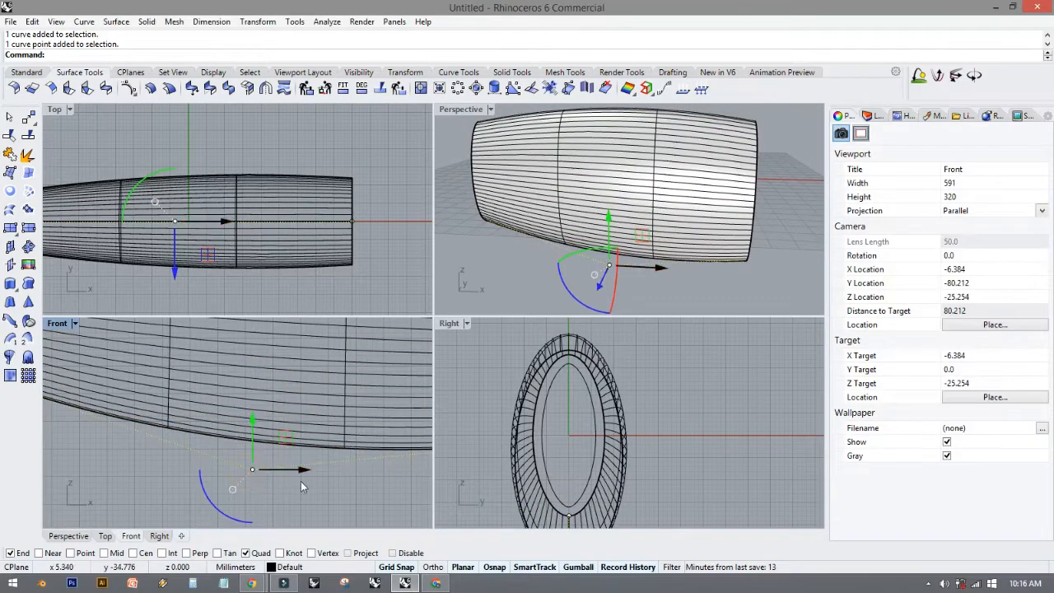
{"action": "scroll", "coordinate": [301, 487], "scroll_direction": "down", "scroll_amount": 3}
{"action": "left_click_drag", "start_coordinate": [329, 475], "coordinate": [293, 477]}
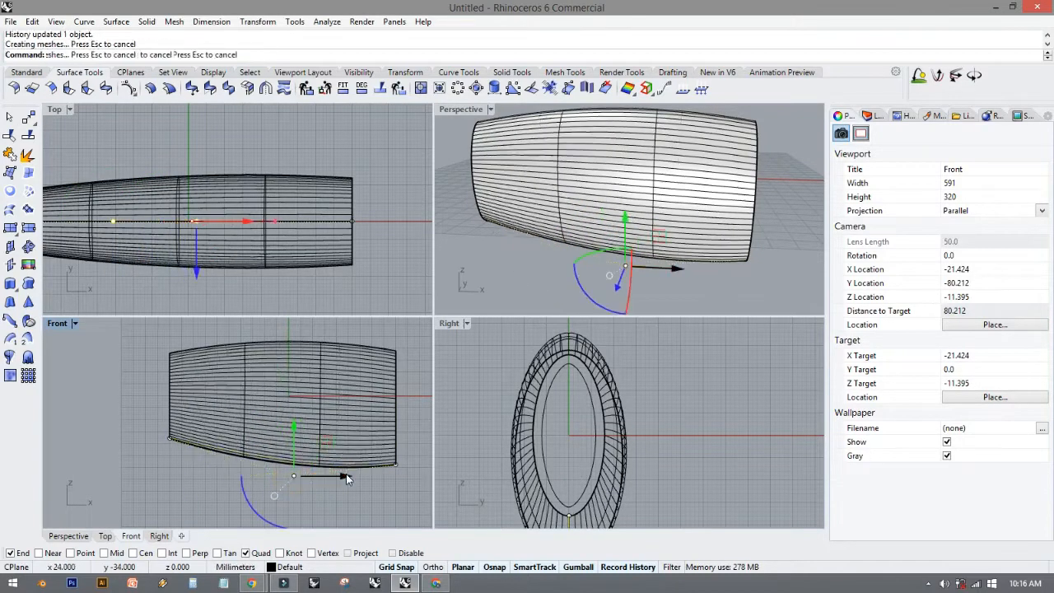
{"action": "left_click", "coordinate": [358, 500]}
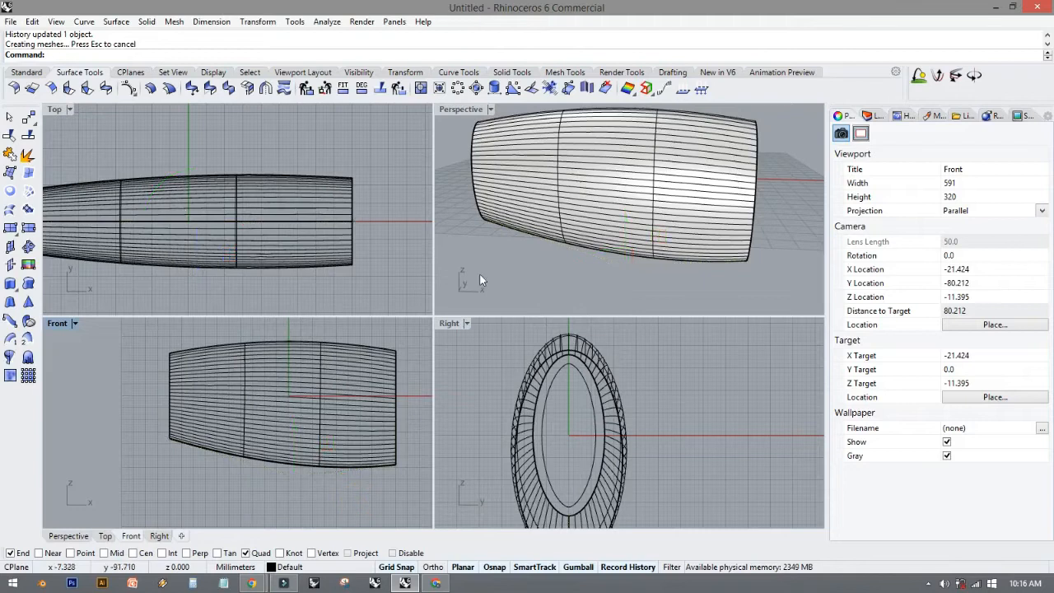
Examine the network surface in the enlarged perspective view from several sides, including its open large end.
{"action": "right_click_drag", "start_coordinate": [738, 260], "coordinate": [710, 176]}
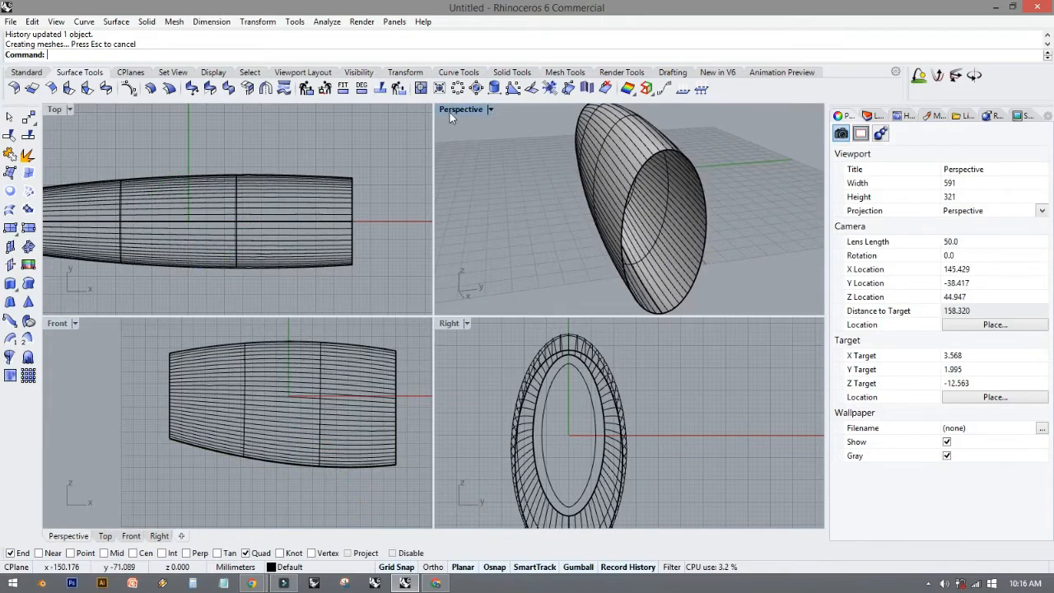
{"action": "double_click", "coordinate": [450, 112]}
{"action": "right_click_drag", "start_coordinate": [431, 254], "coordinate": [628, 245]}
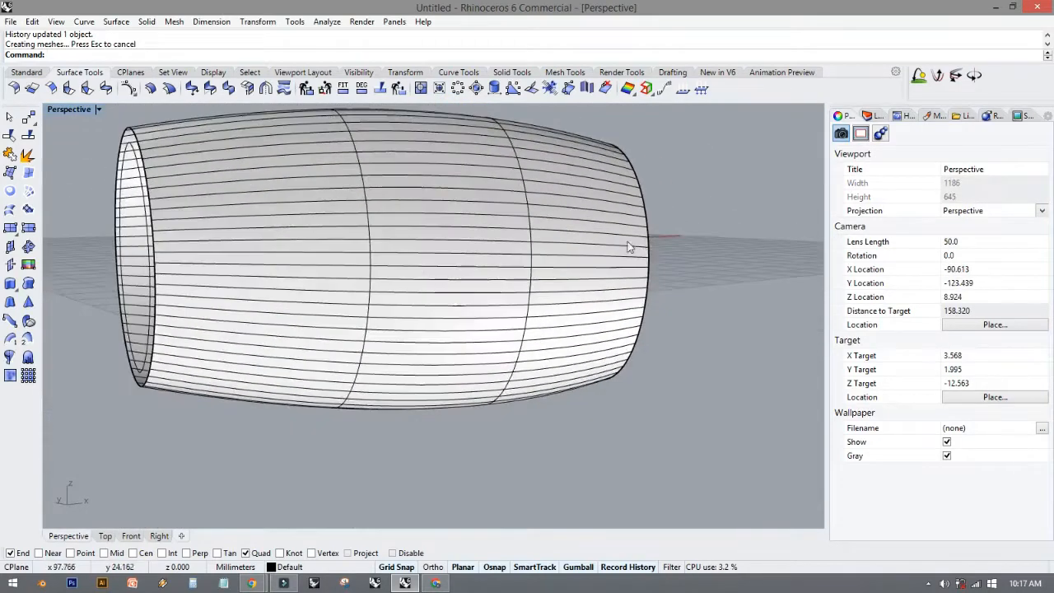
{"action": "left_click", "coordinate": [423, 253]}
{"action": "right_click_drag", "start_coordinate": [423, 254], "coordinate": [192, 123]}
{"action": "left_click", "coordinate": [185, 136]}
{"action": "right_click_drag", "start_coordinate": [563, 246], "coordinate": [346, 288]}
{"action": "right_click_drag", "start_coordinate": [542, 312], "coordinate": [418, 252], "text": "shift"}
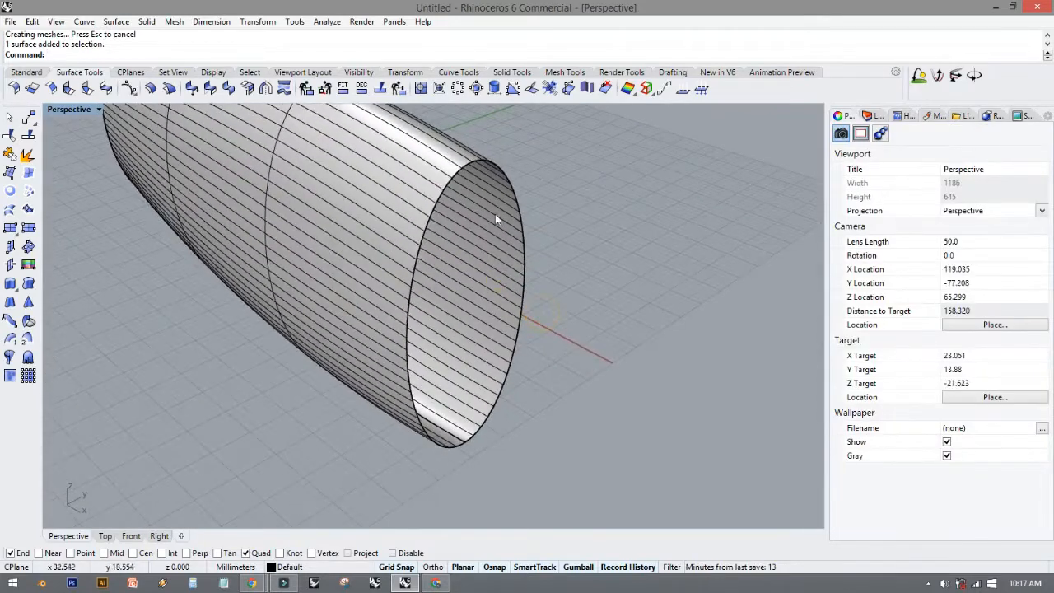
Start a Patch on the surface edge of the open large end and preview it with 10 U spans and 3 V spans.
{"action": "left_click", "coordinate": [116, 22]}
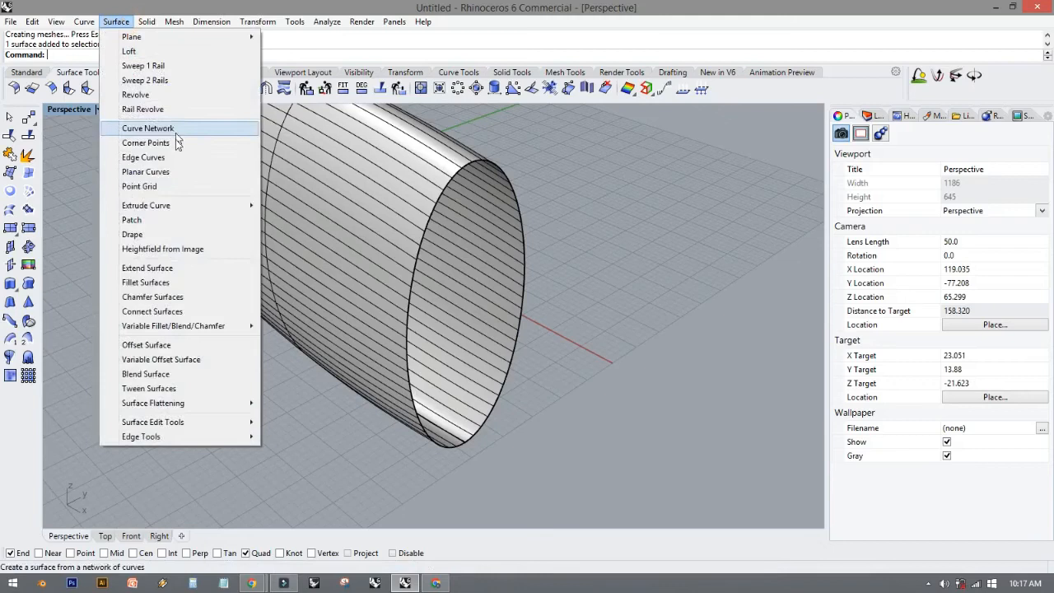
{"action": "left_click", "coordinate": [175, 220]}
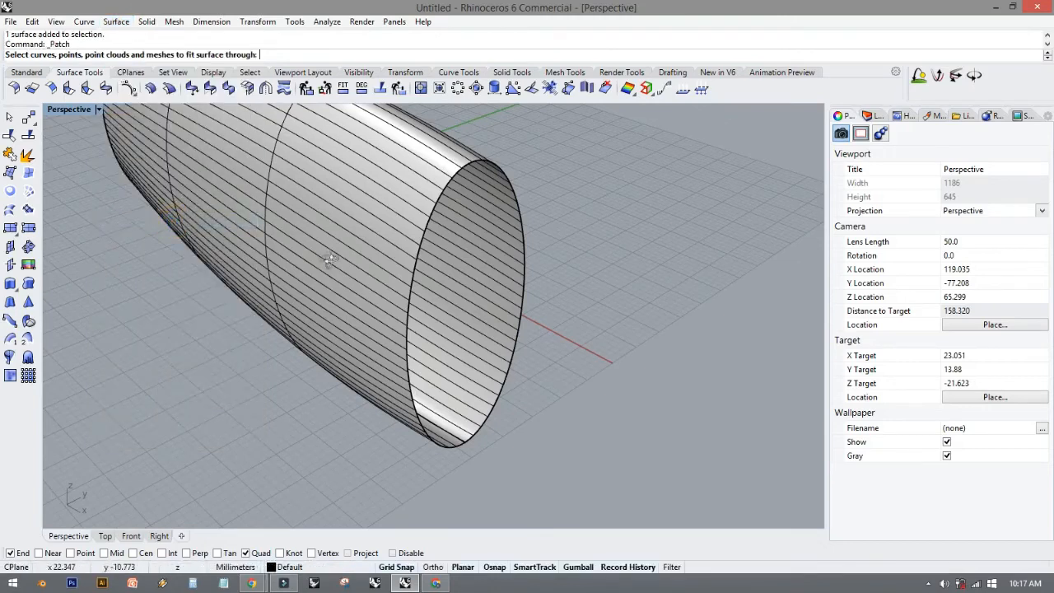
{"action": "right_click_drag", "start_coordinate": [330, 260], "coordinate": [484, 263]}
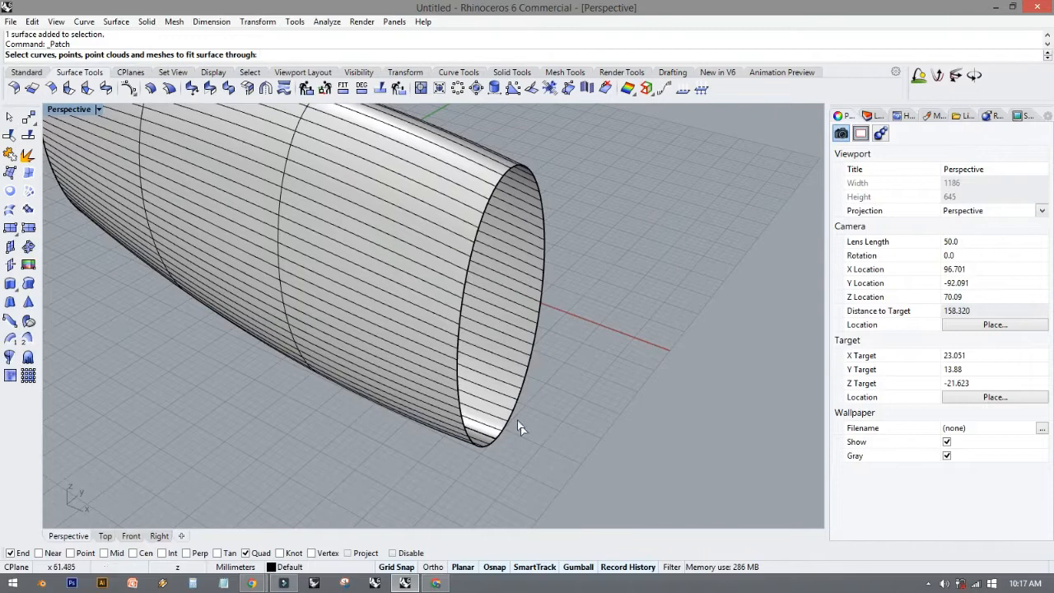
{"action": "scroll", "coordinate": [459, 314], "scroll_direction": "up", "scroll_amount": 2}
{"action": "left_click", "coordinate": [462, 307]}
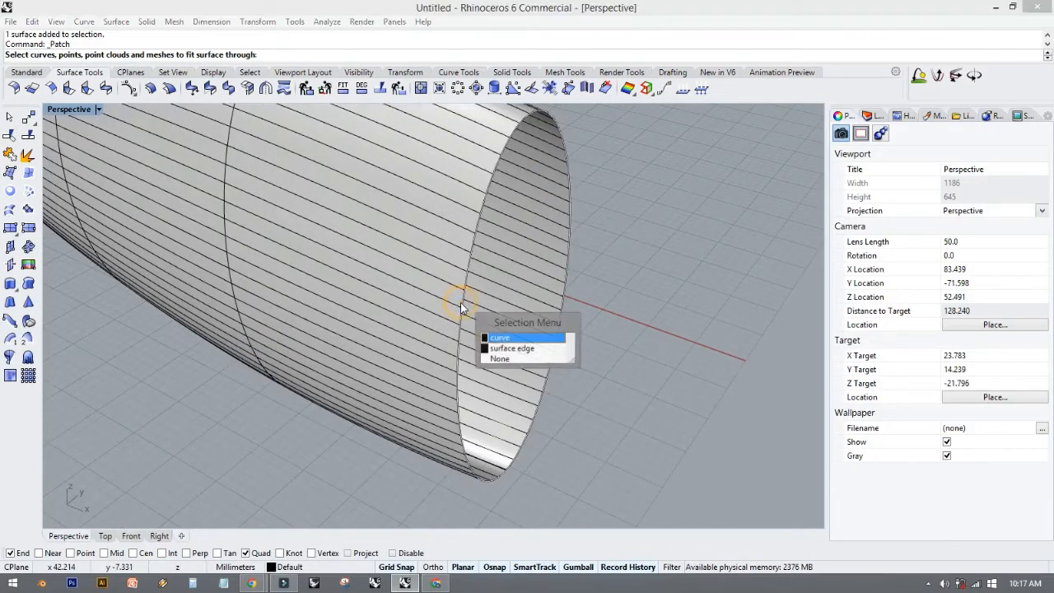
{"action": "left_click", "coordinate": [517, 350]}
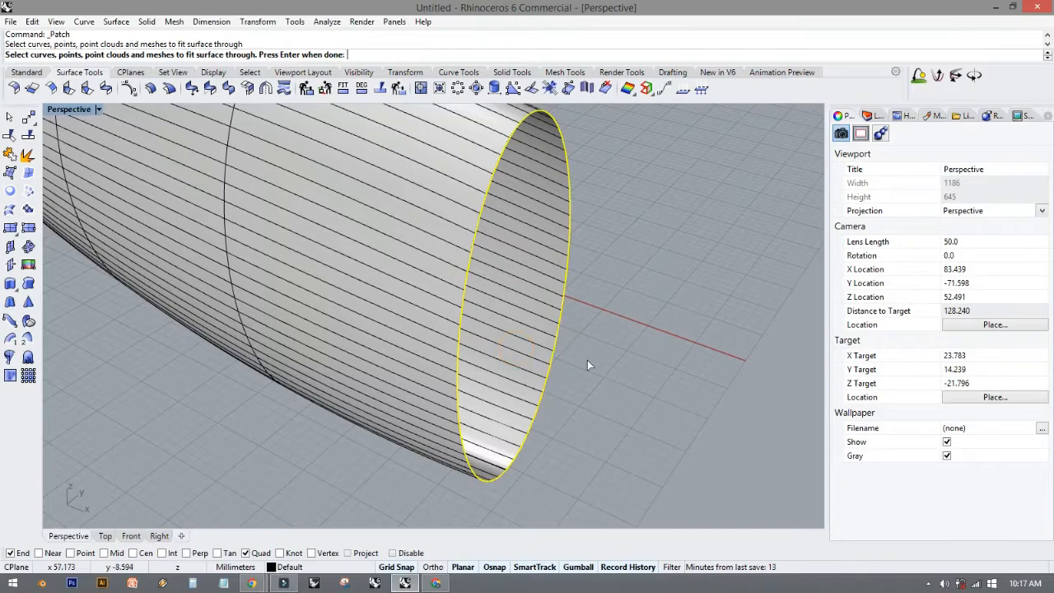
{"action": "key", "text": "Return"}
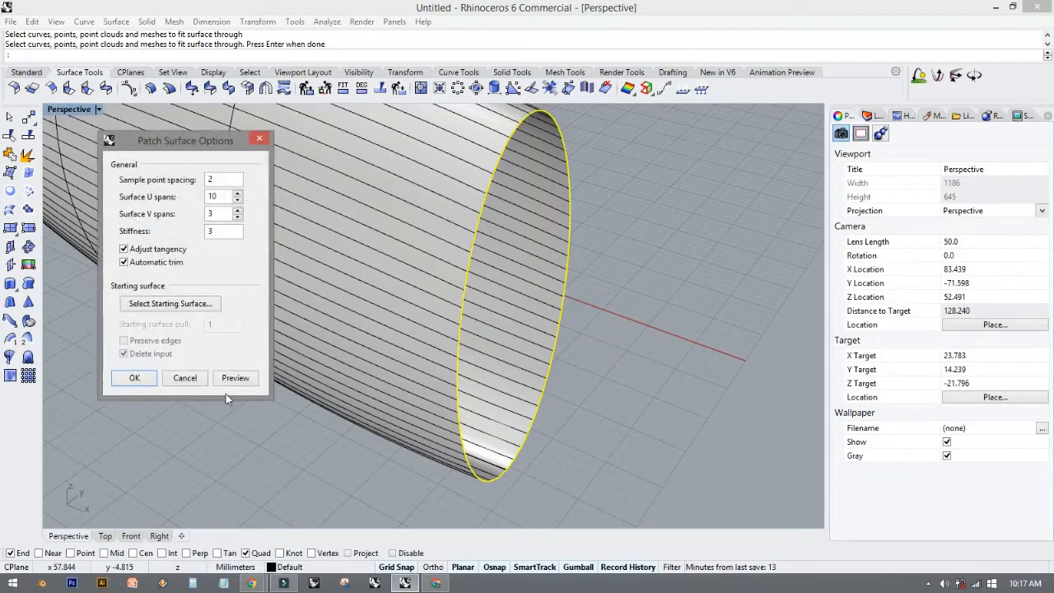
{"action": "left_click", "coordinate": [235, 378]}
{"action": "right_click_drag", "start_coordinate": [585, 374], "coordinate": [488, 304]}
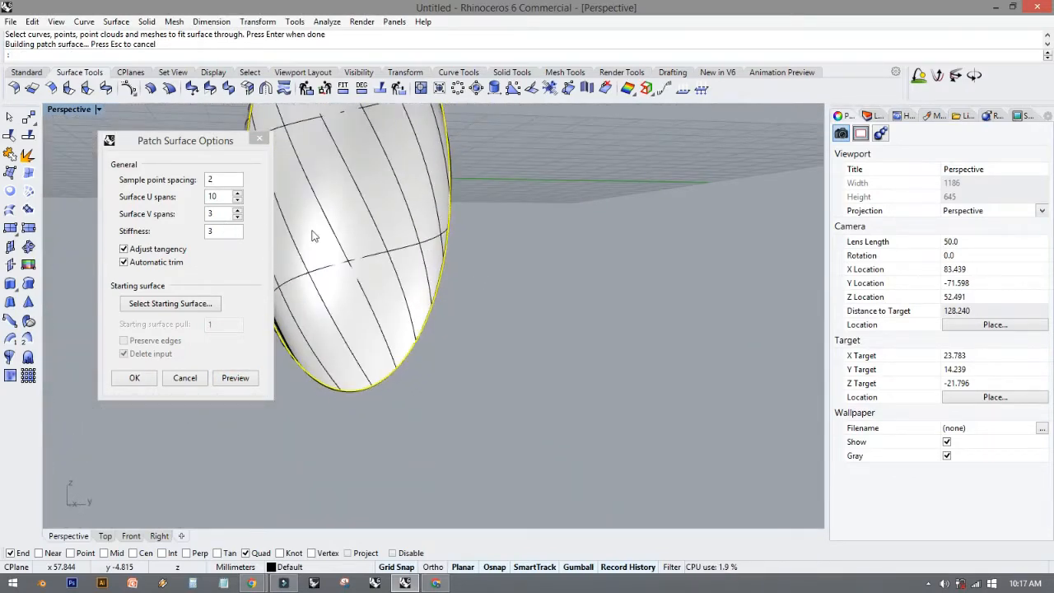
{"action": "right_click_drag", "start_coordinate": [570, 294], "coordinate": [590, 364]}
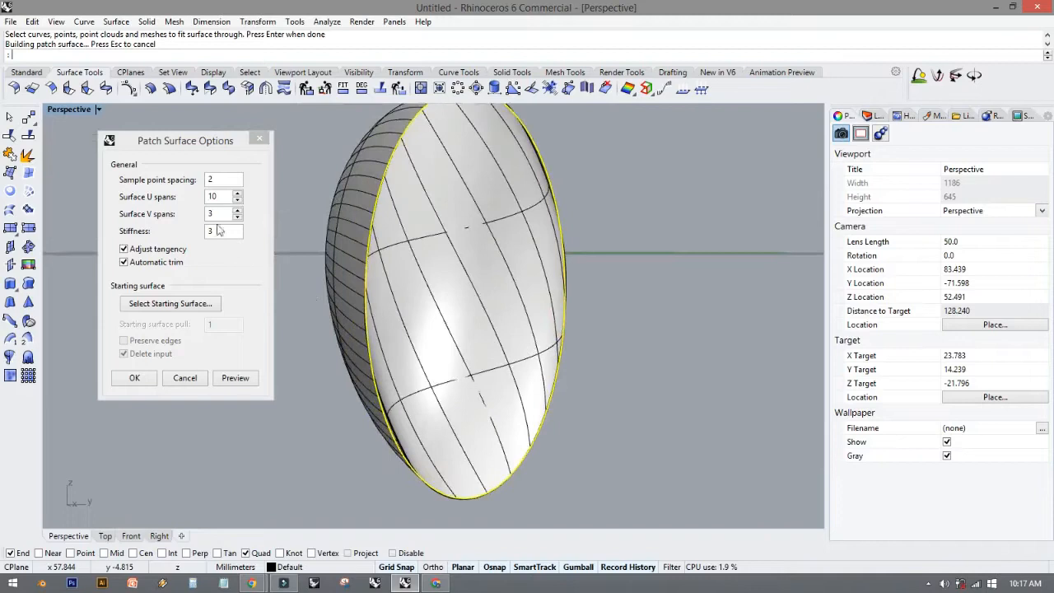
{"action": "right_click_drag", "start_coordinate": [393, 263], "coordinate": [448, 295]}
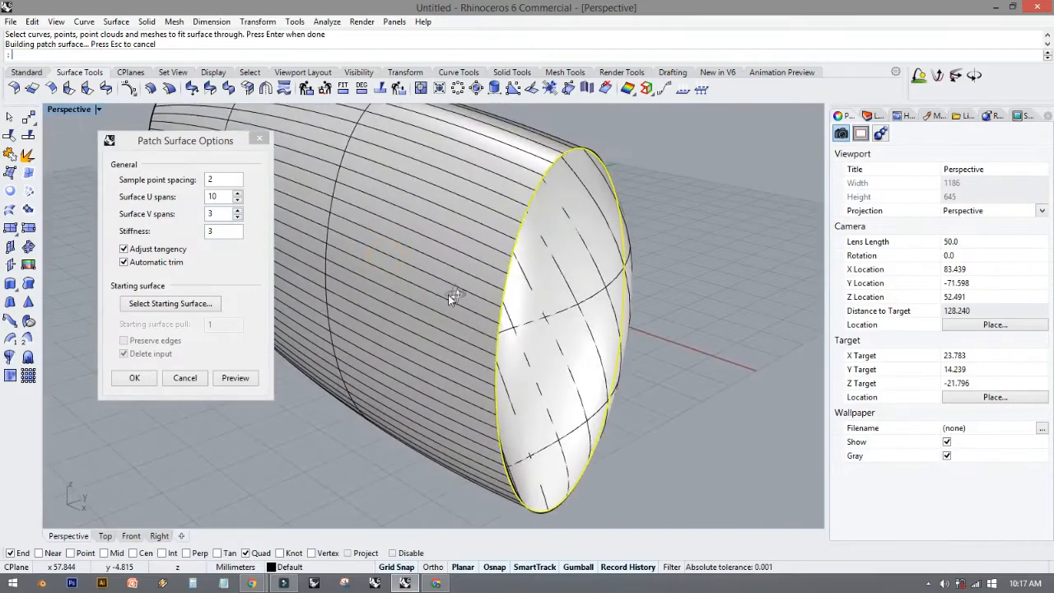
Raise the patch's V spans to 5, preview it and inspect how the cap meets the body.
{"action": "left_click", "coordinate": [237, 210]}
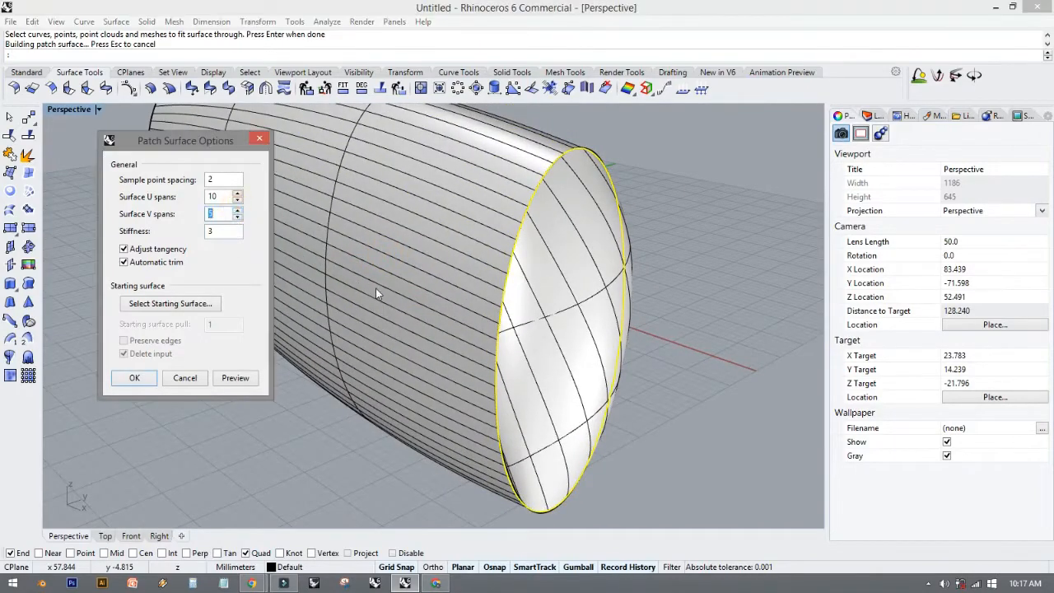
{"action": "left_click", "coordinate": [235, 378]}
{"action": "right_click_drag", "start_coordinate": [313, 387], "coordinate": [336, 394]}
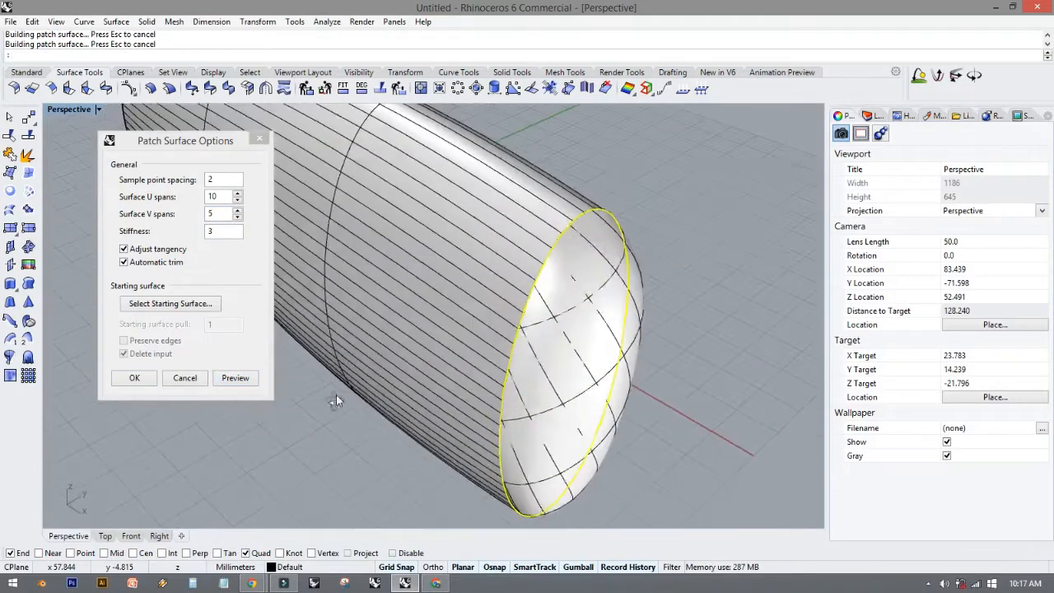
{"action": "scroll", "coordinate": [573, 233], "scroll_direction": "up", "scroll_amount": 5}
{"action": "right_click_drag", "start_coordinate": [587, 237], "coordinate": [587, 268]}
{"action": "scroll", "coordinate": [664, 234], "scroll_direction": "down", "scroll_amount": 4}
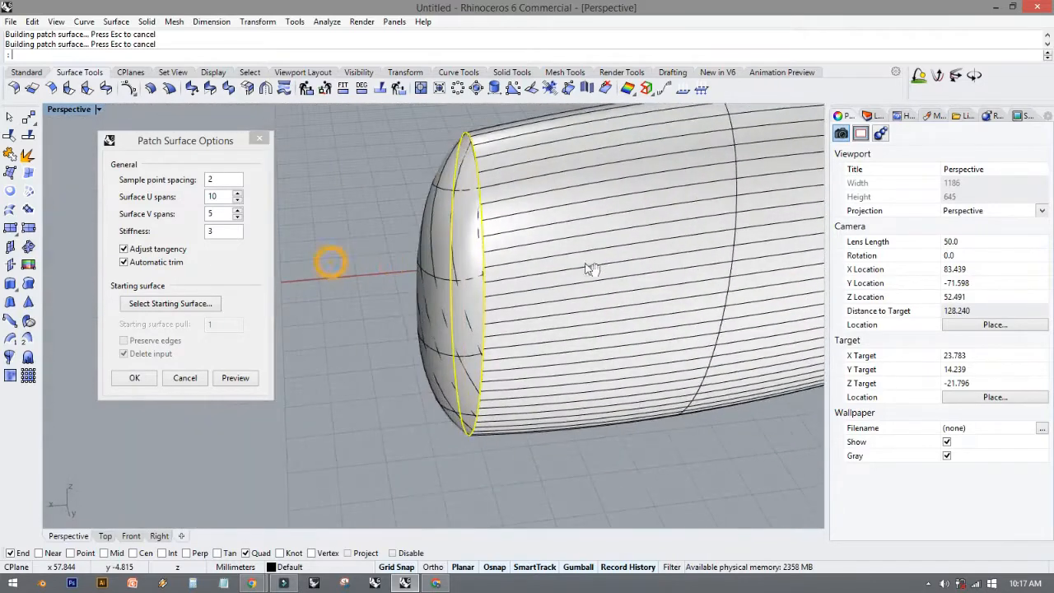
{"action": "scroll", "coordinate": [445, 331], "scroll_direction": "up", "scroll_amount": 3}
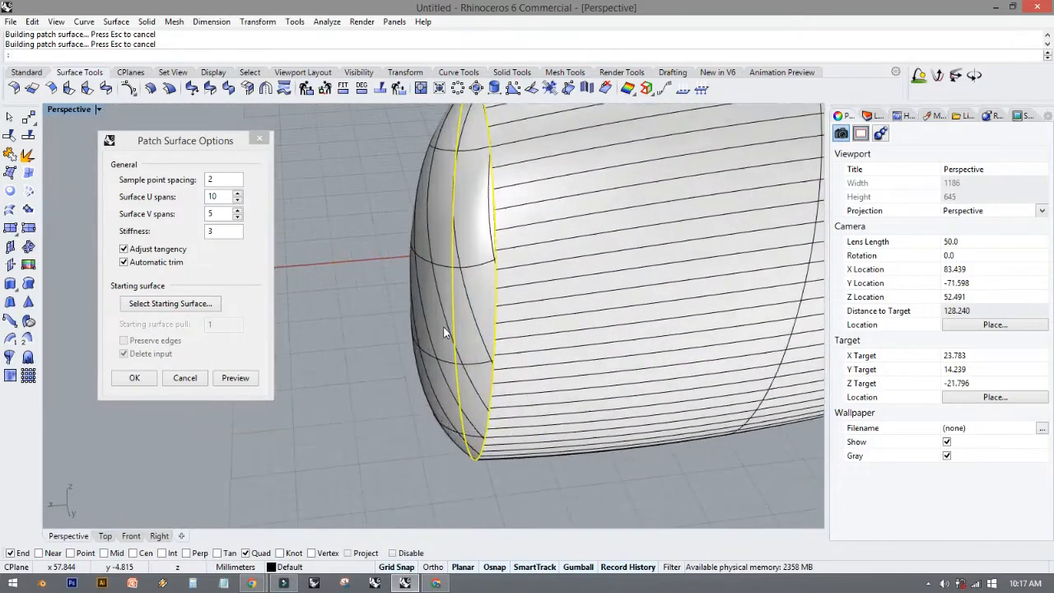
Set the patch's V spans to 9 and its sample point spacing to 3, previewing the cap.
{"action": "left_click", "coordinate": [237, 211]}
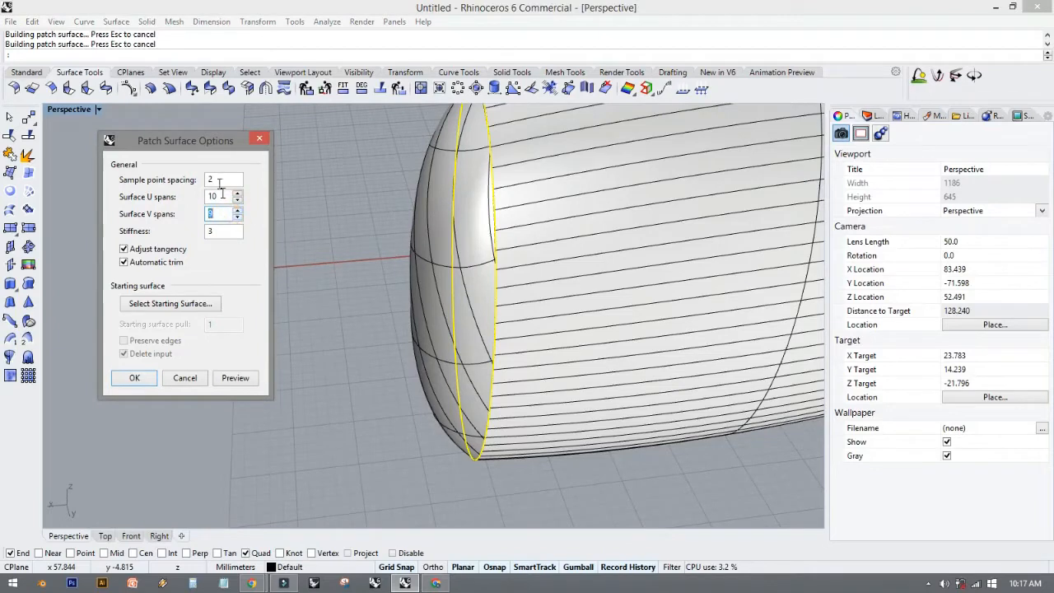
{"action": "left_click", "coordinate": [247, 385]}
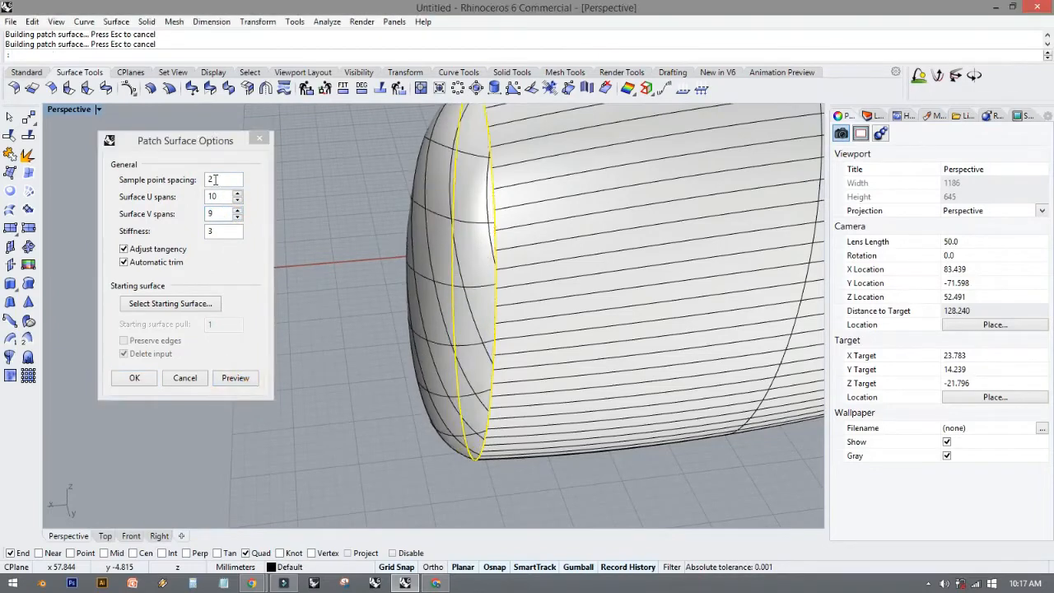
{"action": "double_click", "coordinate": [214, 180]}
{"action": "type", "text": "3"}
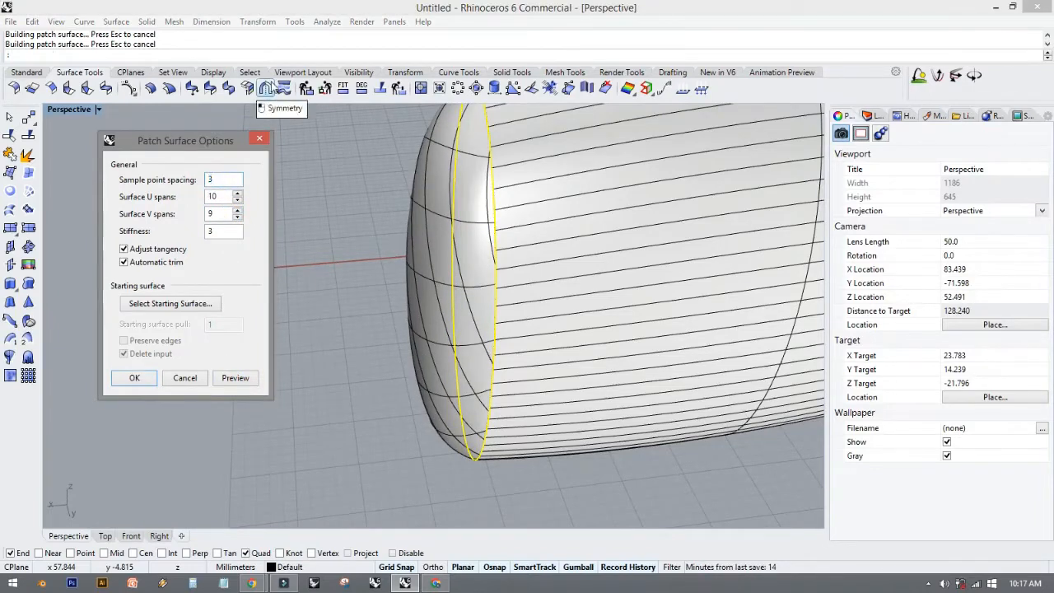
{"action": "left_click", "coordinate": [228, 379]}
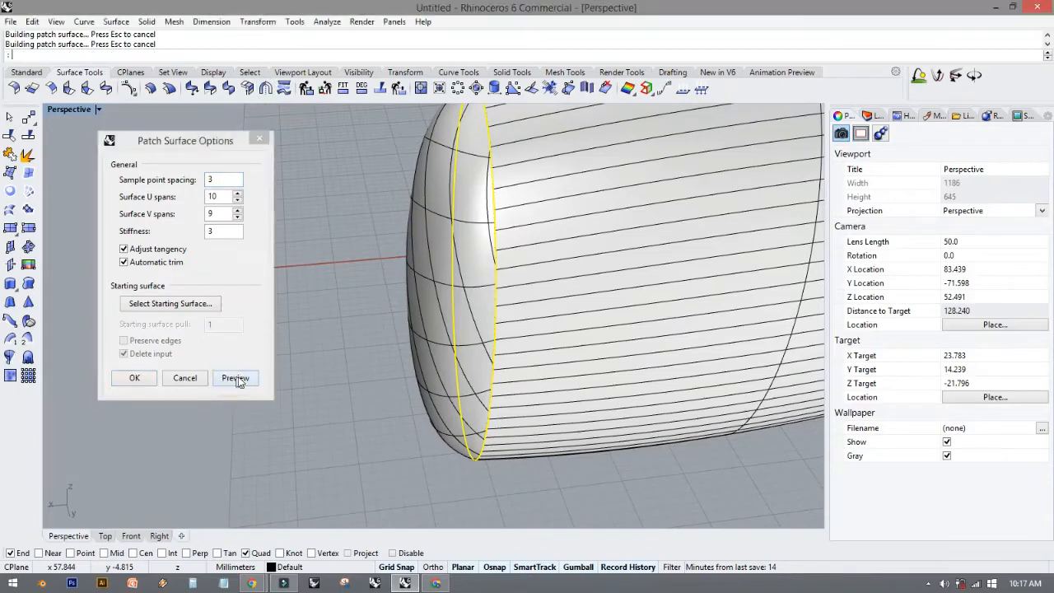
Check the patch preview from other angles and accept it as the cap on the body's large end.
{"action": "right_click_drag", "start_coordinate": [353, 347], "coordinate": [372, 494]}
{"action": "right_click_drag", "start_coordinate": [512, 356], "coordinate": [428, 285]}
{"action": "left_click", "coordinate": [132, 379]}
Inspect the joint between cap and body in Rendered display mode, and return the perspective view to Shaded.
{"action": "right_click_drag", "start_coordinate": [507, 319], "coordinate": [181, 158]}
{"action": "left_click", "coordinate": [97, 109]}
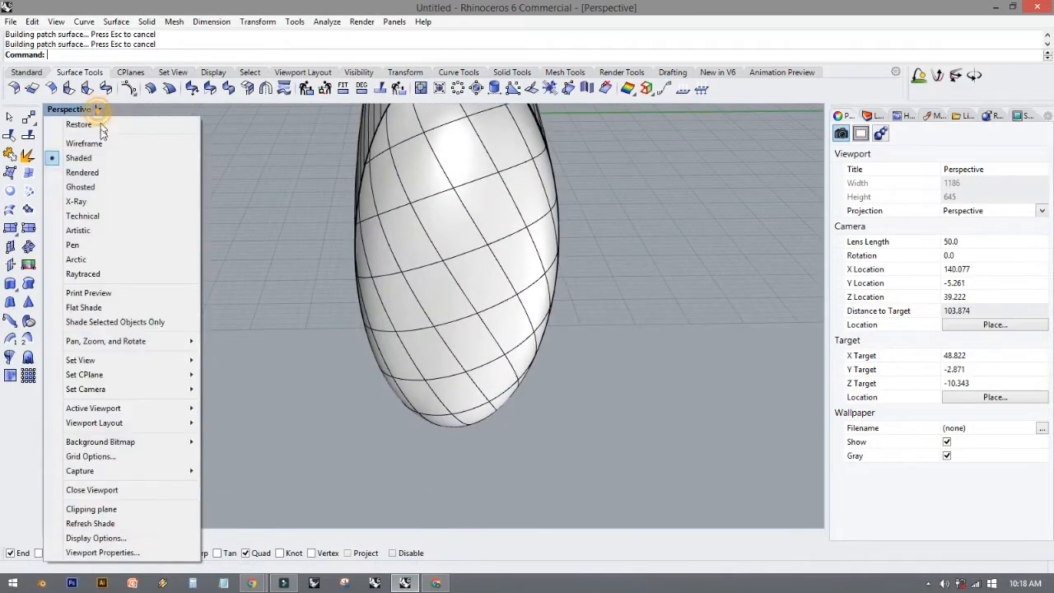
{"action": "left_click", "coordinate": [107, 175]}
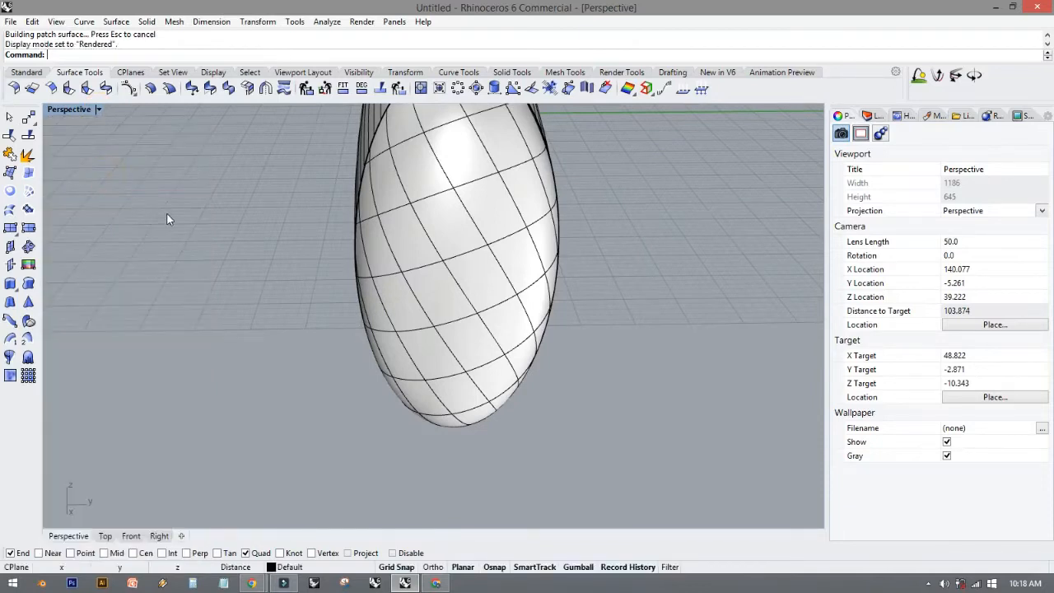
{"action": "right_click_drag", "start_coordinate": [173, 220], "coordinate": [344, 326]}
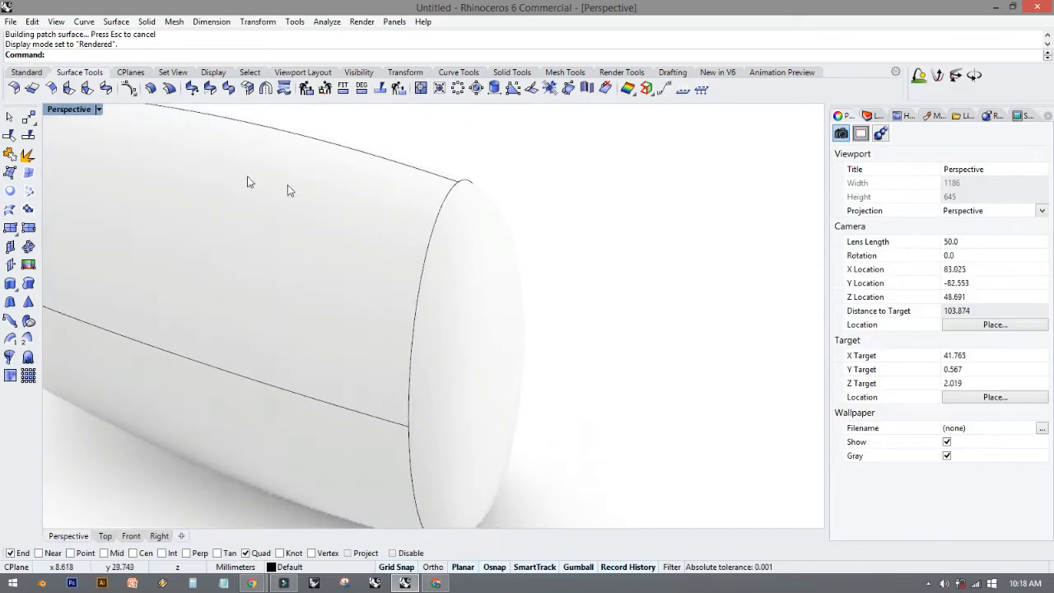
{"action": "scroll", "coordinate": [466, 184], "scroll_direction": "up", "scroll_amount": 5}
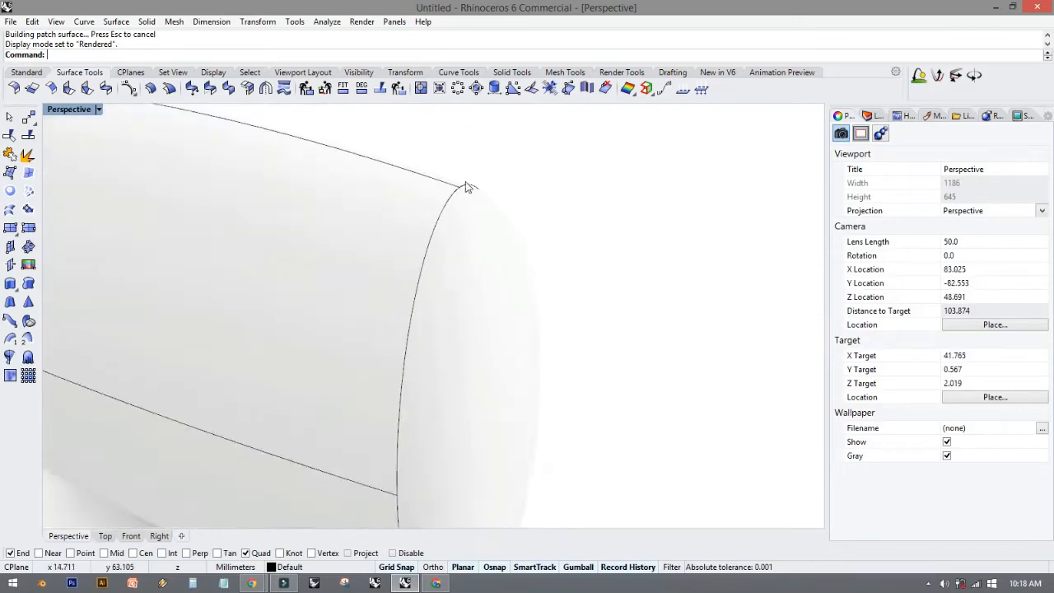
{"action": "left_click", "coordinate": [99, 111]}
{"action": "left_click", "coordinate": [94, 163]}
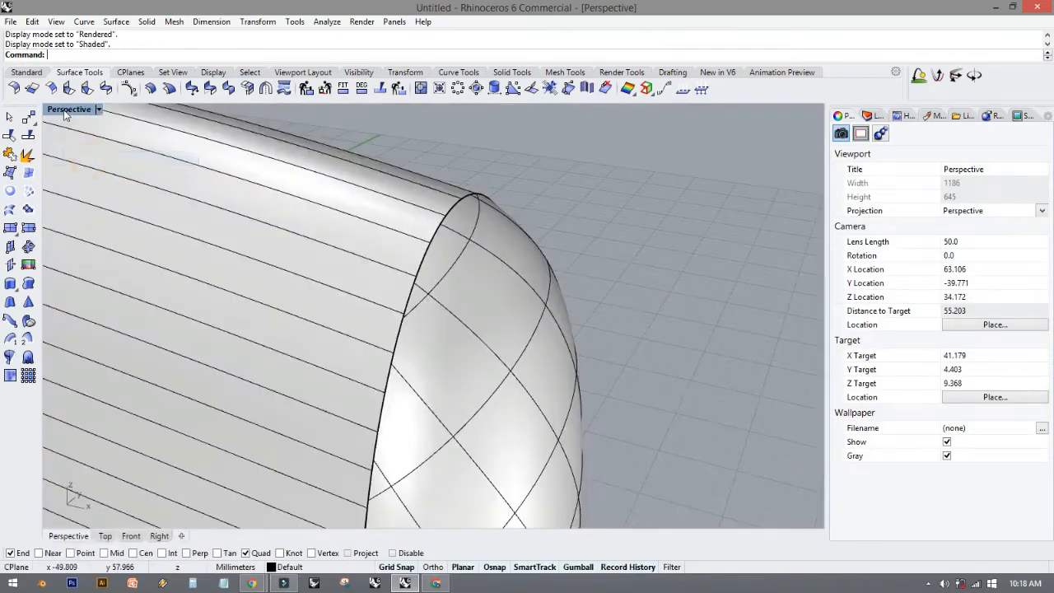
Restore the four-viewport layout with the body framed in Top and Front, and bring up the standard tools.
{"action": "double_click", "coordinate": [64, 114]}
{"action": "left_click", "coordinate": [255, 237]}
{"action": "scroll", "coordinate": [257, 218], "scroll_direction": "up", "scroll_amount": 2}
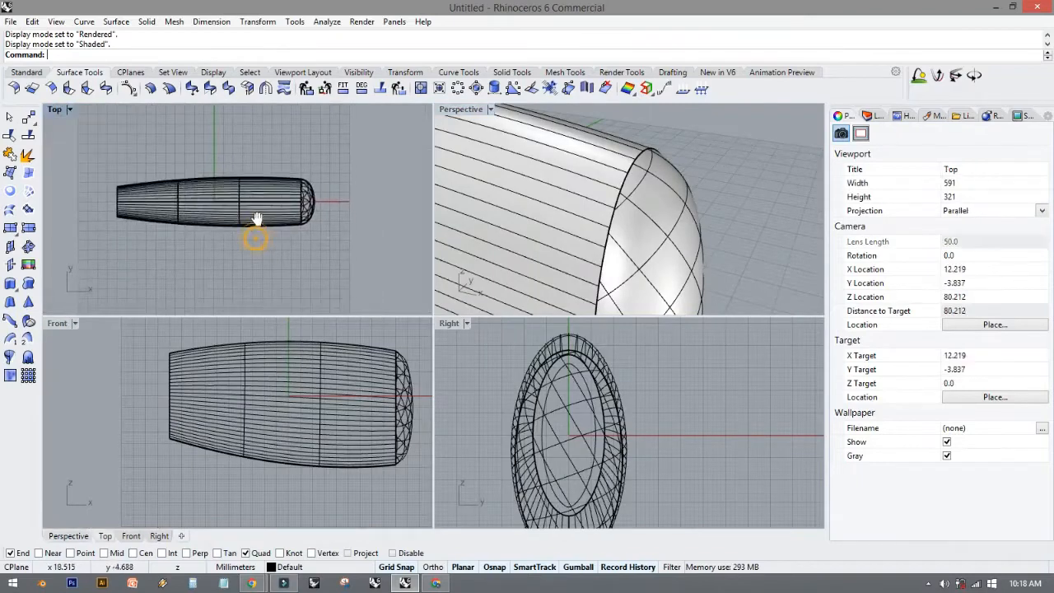
{"action": "right_click_drag", "start_coordinate": [318, 479], "coordinate": [261, 407]}
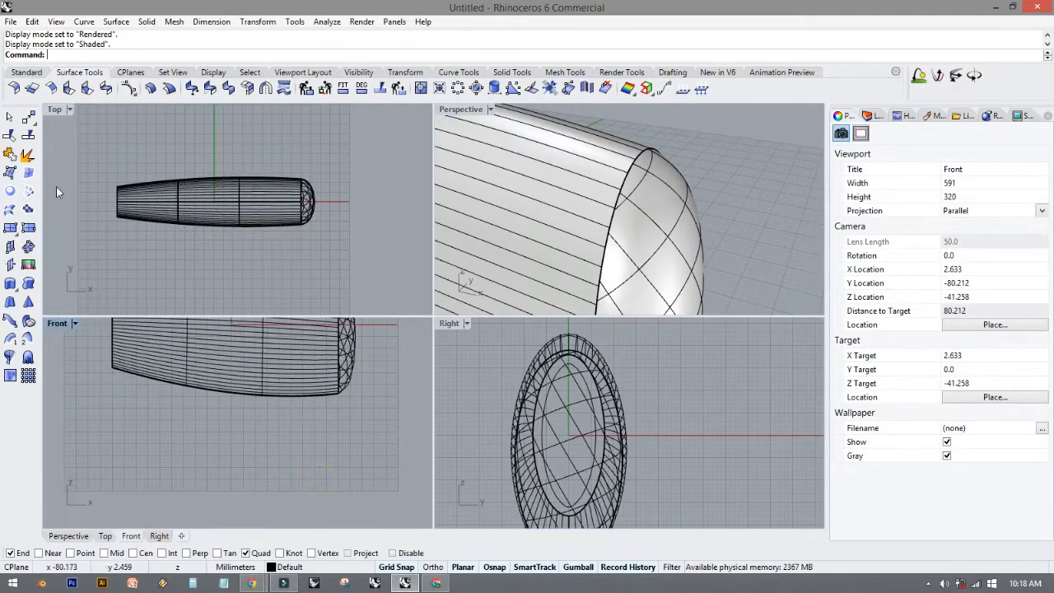
{"action": "left_click", "coordinate": [19, 74]}
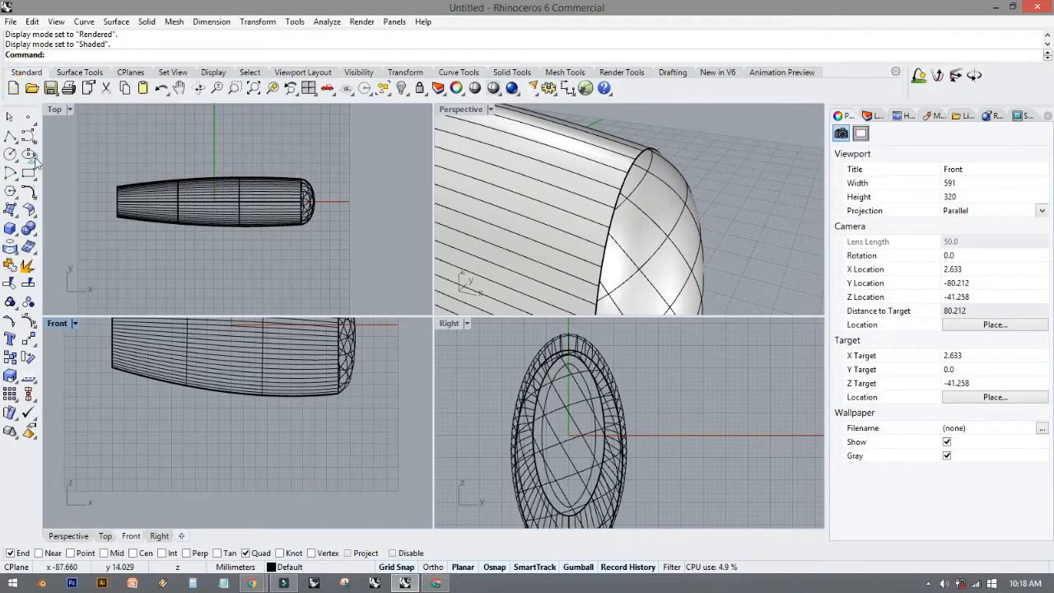
{"action": "left_click", "coordinate": [29, 153]}
{"action": "scroll", "coordinate": [280, 175], "scroll_direction": "up", "scroll_amount": 3}
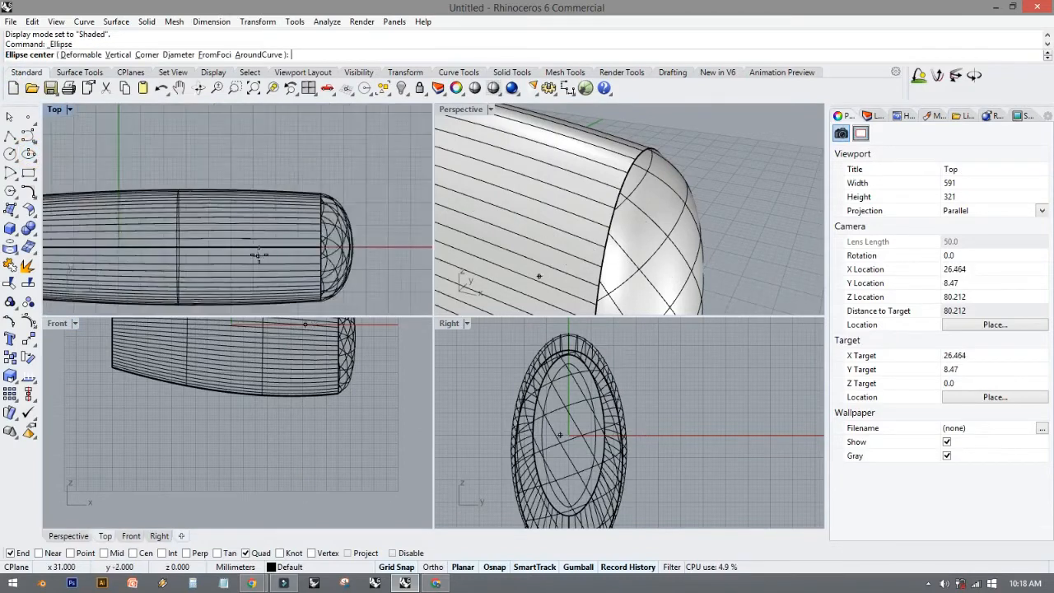
{"action": "key", "text": "Escape"}
Hide the surface isocurves on both the body and its end cap.
{"action": "left_click", "coordinate": [288, 199]}
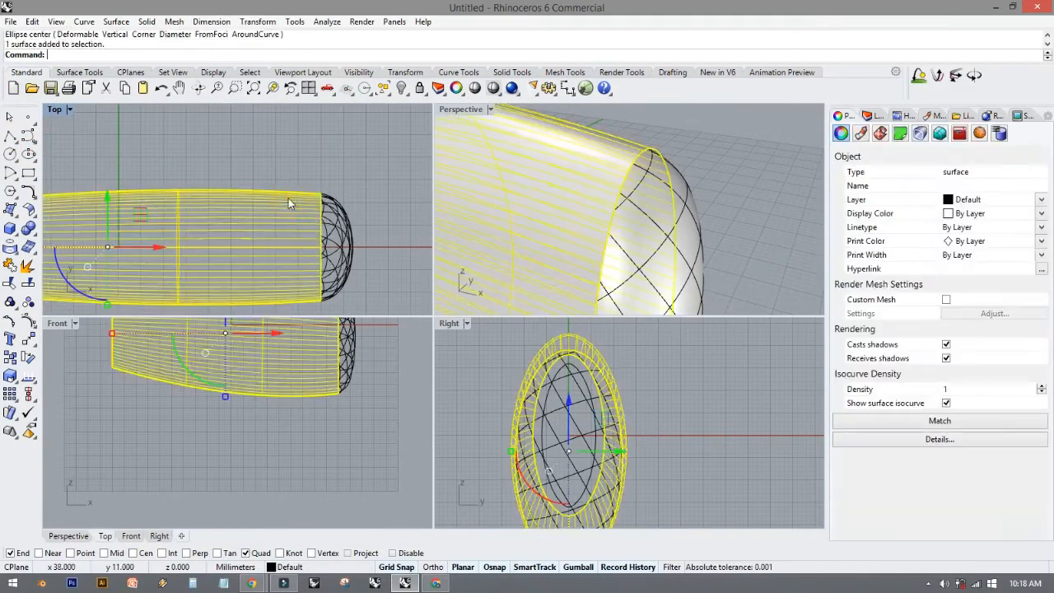
{"action": "left_click", "coordinate": [335, 233], "text": "shift"}
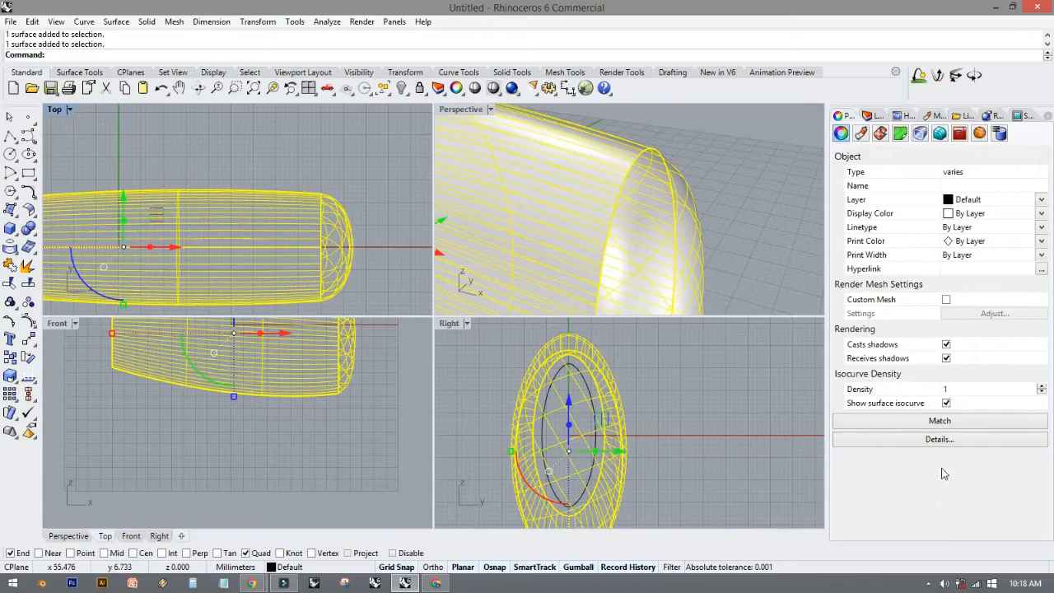
{"action": "left_click", "coordinate": [946, 403]}
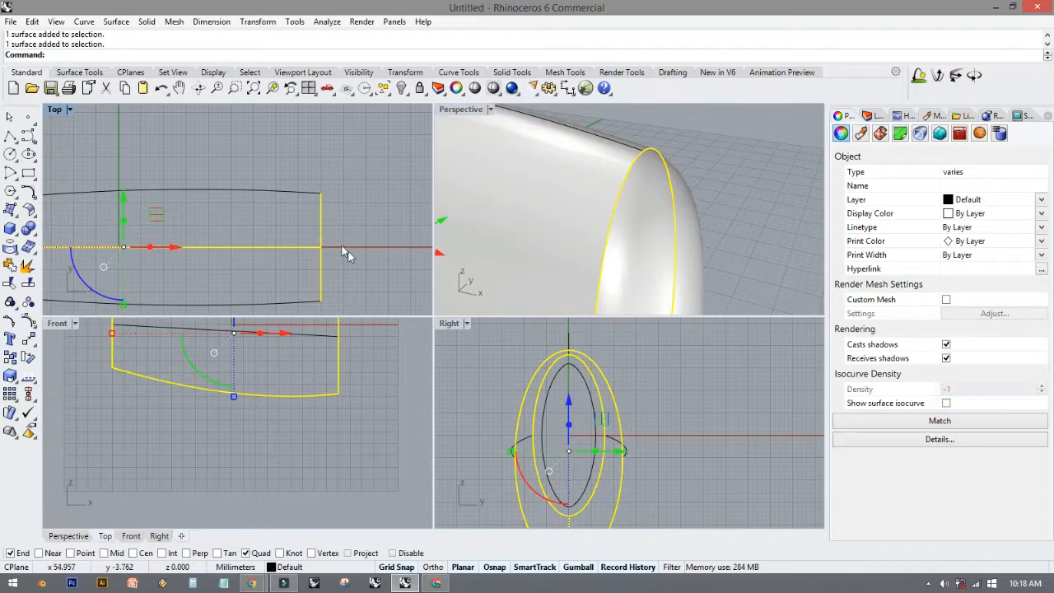
{"action": "left_click", "coordinate": [345, 200]}
Draw a center-based ellipse in the Top view, centered on the body's axis near the large end and elongated along X.
{"action": "right_click_drag", "start_coordinate": [240, 267], "coordinate": [283, 247]}
{"action": "scroll", "coordinate": [297, 229], "scroll_direction": "up", "scroll_amount": 4}
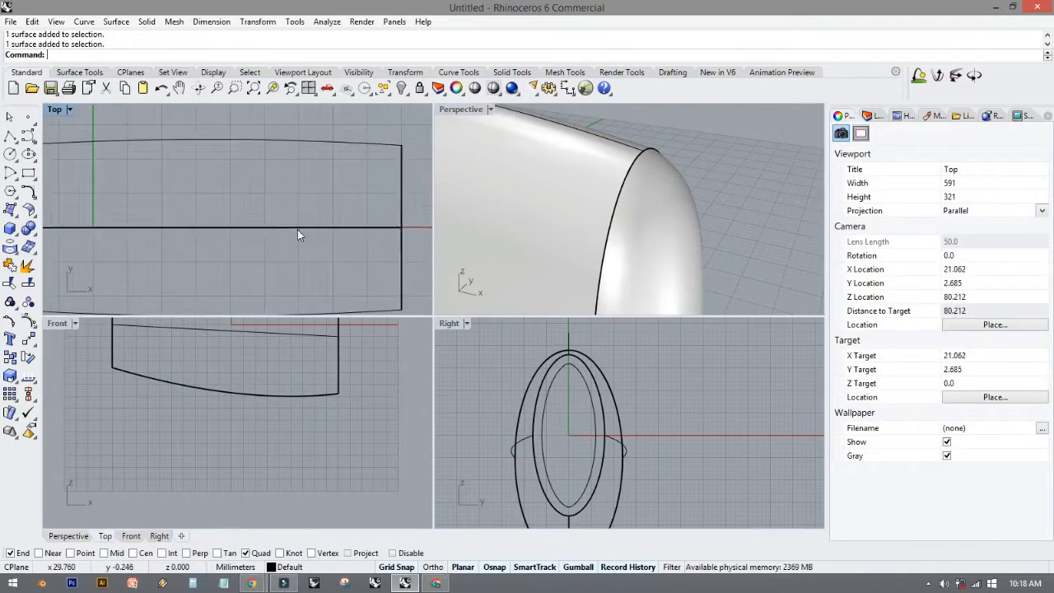
{"action": "left_click", "coordinate": [29, 155]}
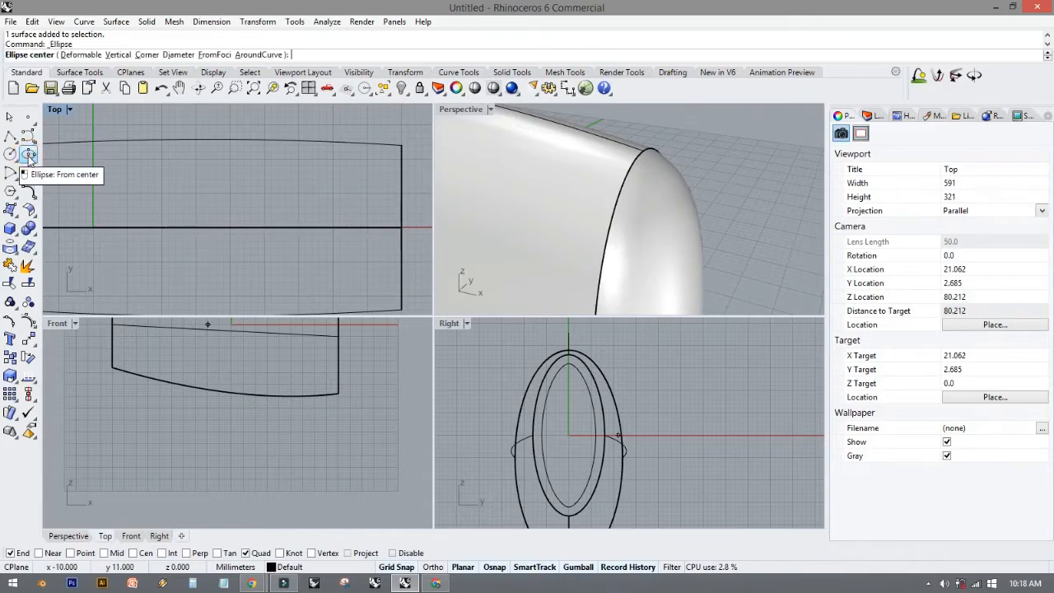
{"action": "left_click", "coordinate": [311, 226]}
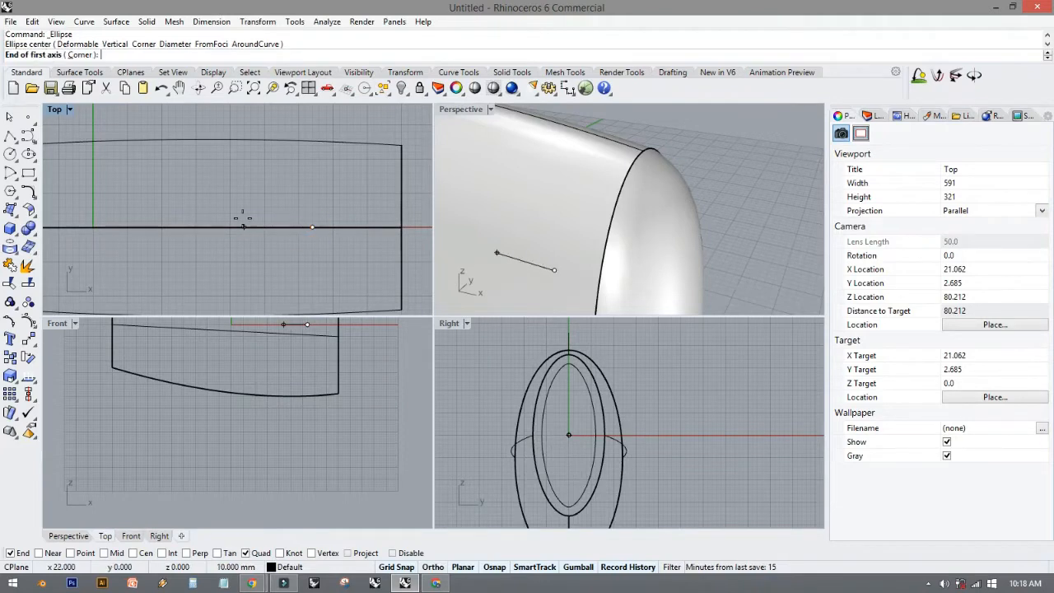
{"action": "left_click", "coordinate": [312, 180]}
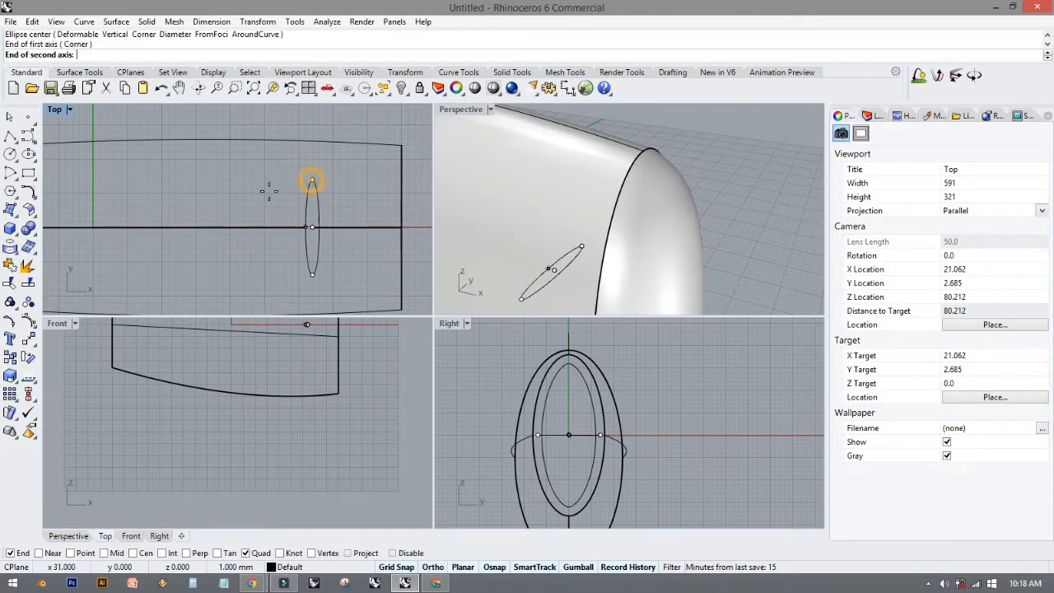
{"action": "left_click", "coordinate": [219, 204]}
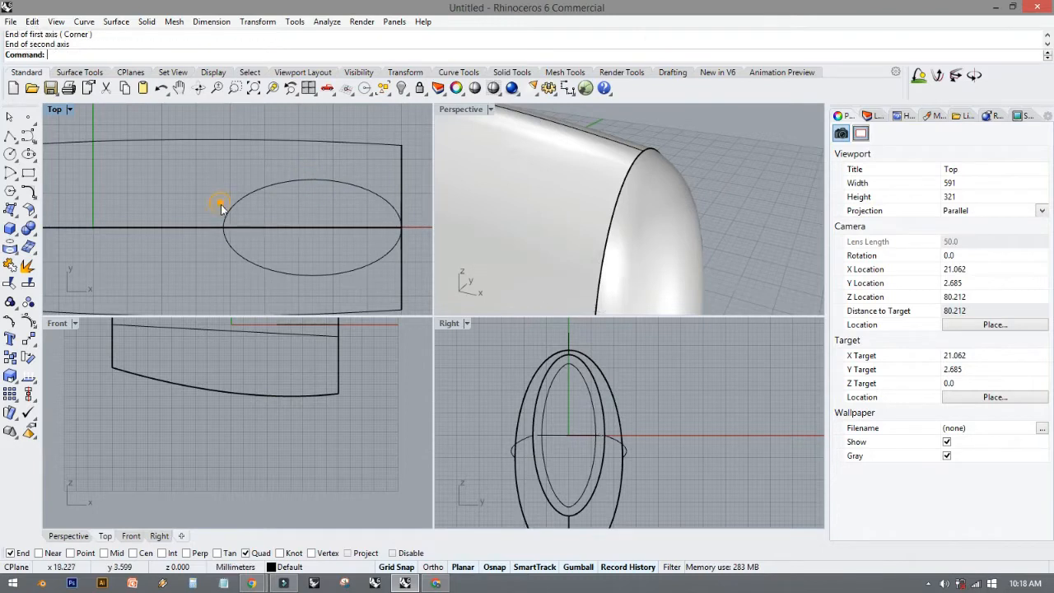
Move the ellipse along X to x 21 and lower it 42 mm so it lies beneath the body.
{"action": "left_click", "coordinate": [233, 206]}
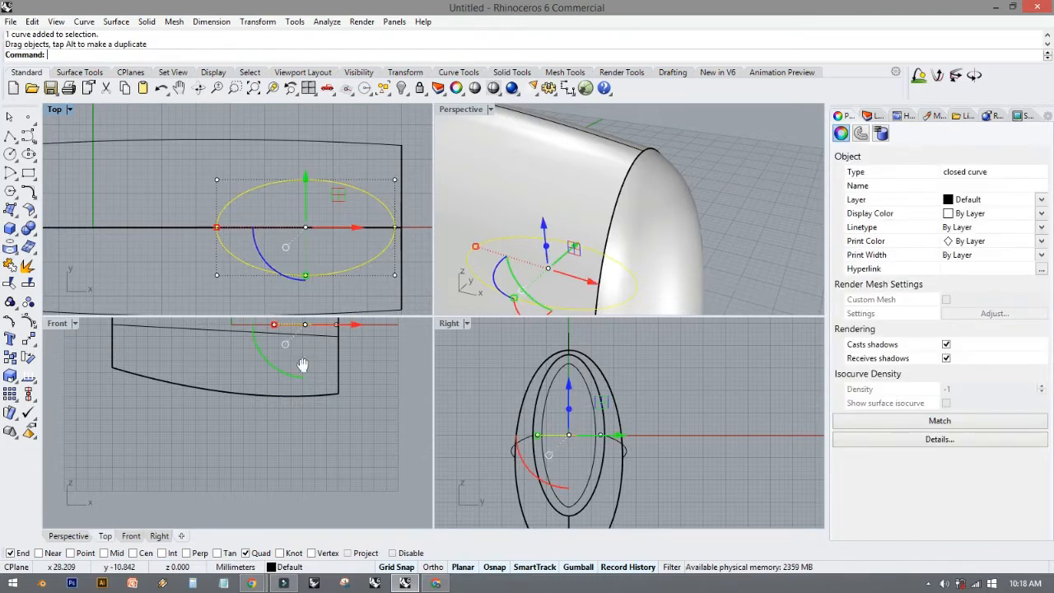
{"action": "right_click_drag", "start_coordinate": [297, 351], "coordinate": [279, 397]}
{"action": "left_click_drag", "start_coordinate": [336, 370], "coordinate": [305, 372]}
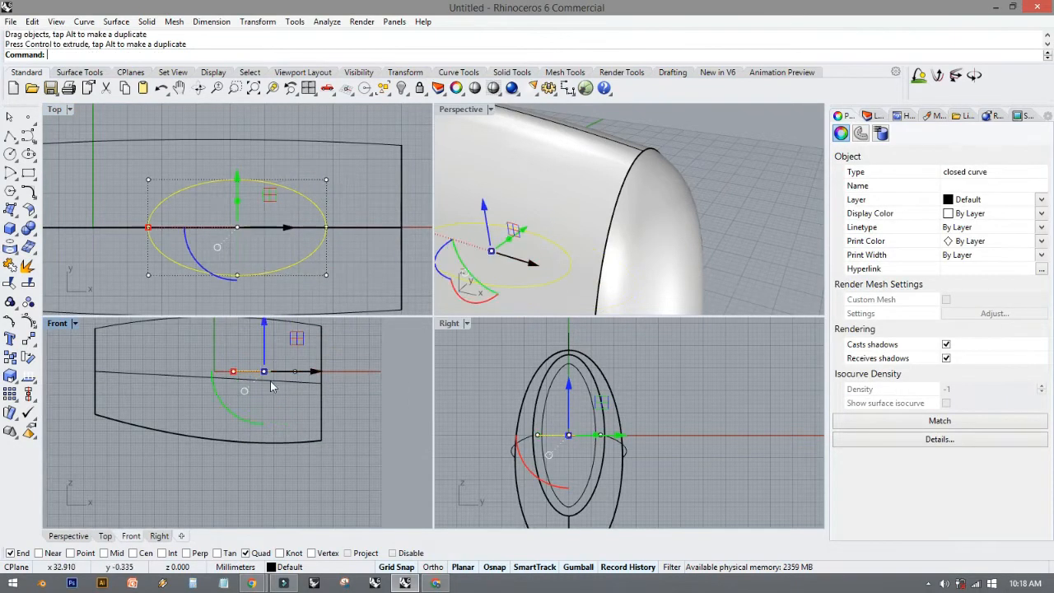
{"action": "left_click_drag", "start_coordinate": [268, 329], "coordinate": [265, 436]}
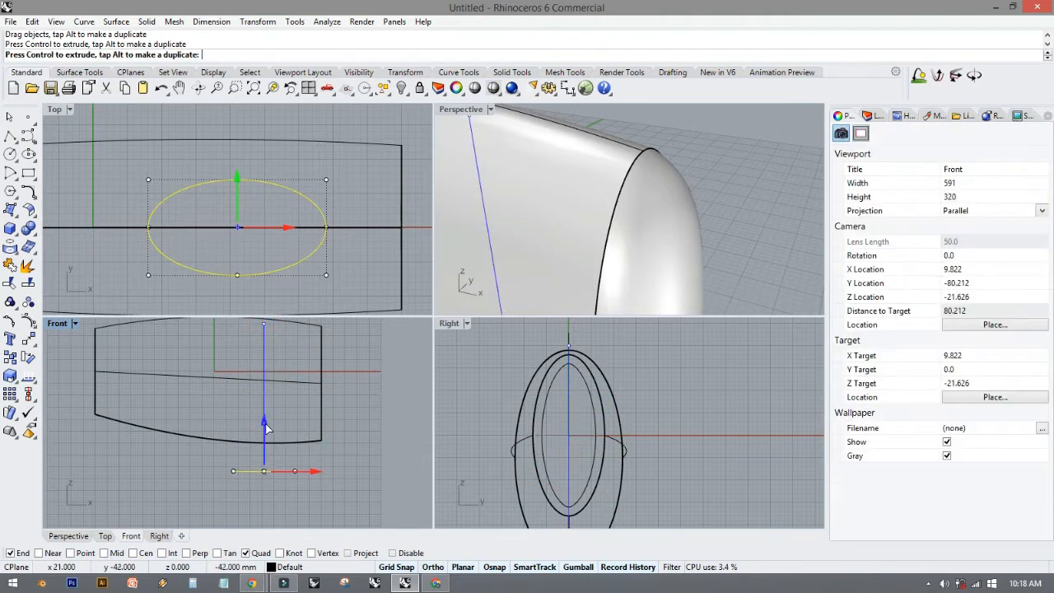
Scale the ellipse to half-axes of 21 mm along X and 10 mm along Y.
{"action": "right_click_drag", "start_coordinate": [220, 272], "coordinate": [272, 241]}
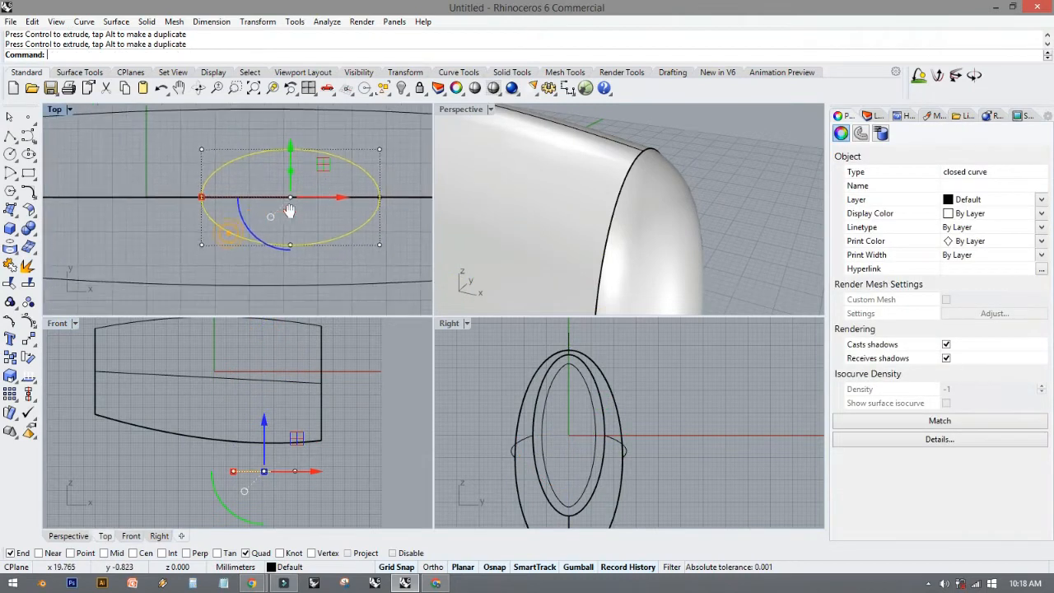
{"action": "left_click_drag", "start_coordinate": [200, 197], "coordinate": [145, 197]}
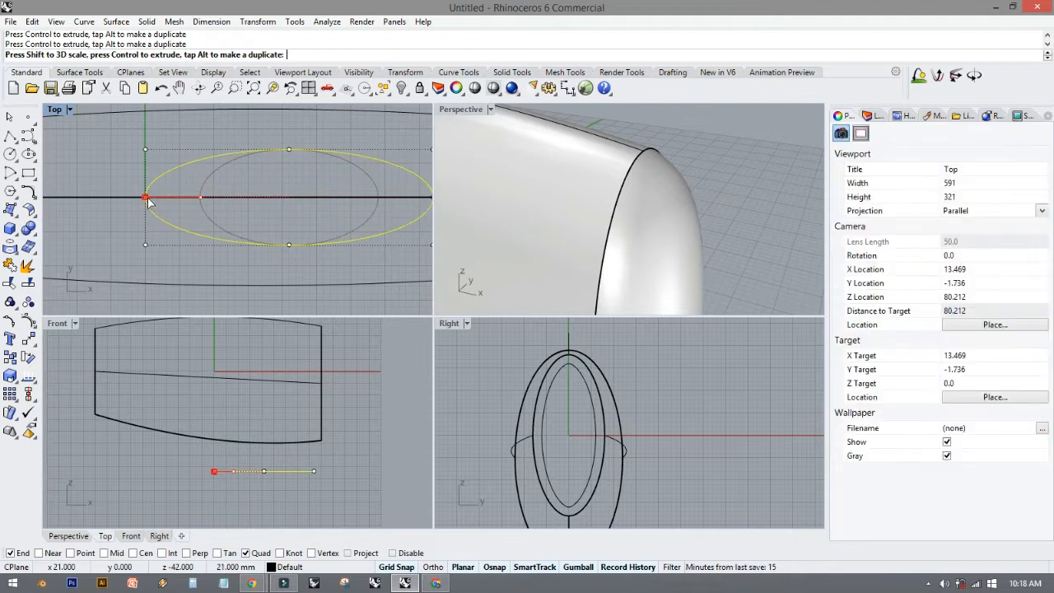
{"action": "left_click_drag", "start_coordinate": [290, 246], "coordinate": [288, 266]}
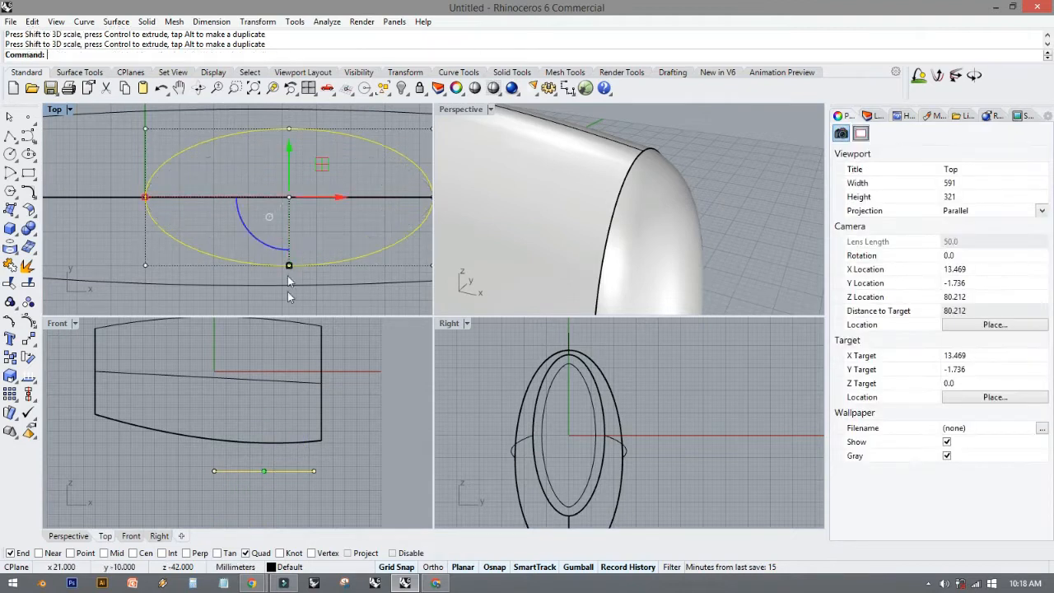
{"action": "left_click", "coordinate": [294, 490]}
Raise the ellipse closer to the body's underside, to z -37, working in the Right view.
{"action": "scroll", "coordinate": [587, 427], "scroll_direction": "down", "scroll_amount": 3}
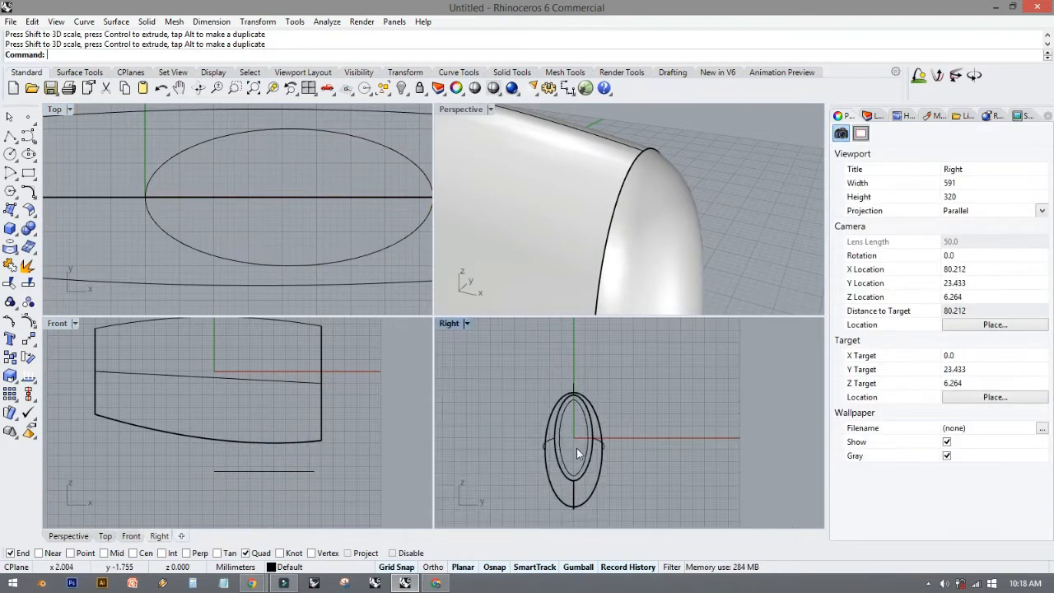
{"action": "right_click_drag", "start_coordinate": [576, 448], "coordinate": [589, 388]}
{"action": "scroll", "coordinate": [569, 473], "scroll_direction": "up", "scroll_amount": 2}
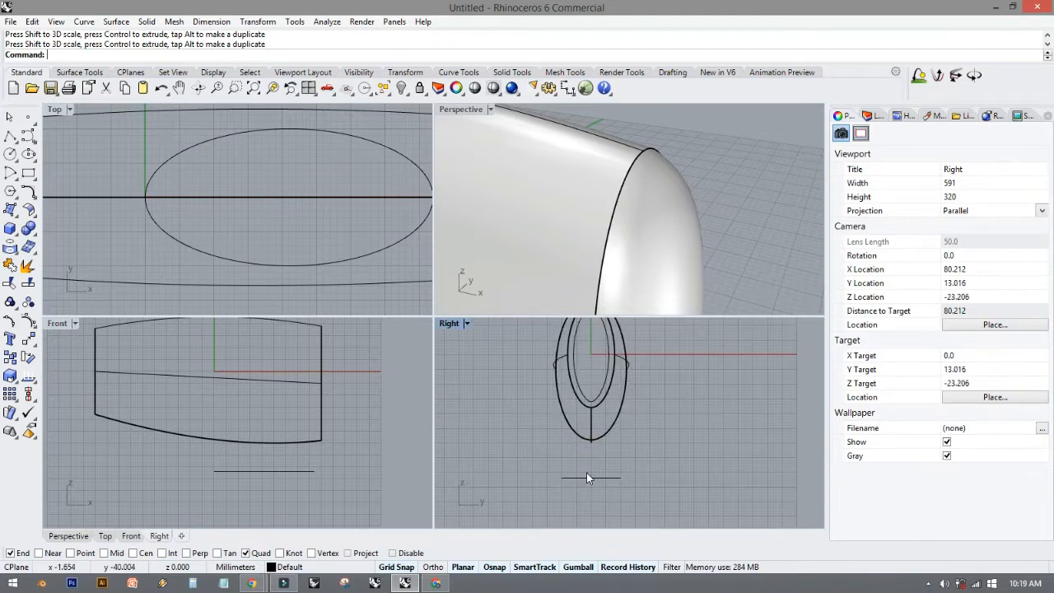
{"action": "left_click", "coordinate": [589, 477]}
{"action": "left_click_drag", "start_coordinate": [590, 451], "coordinate": [589, 436]}
{"action": "left_click", "coordinate": [506, 390]}
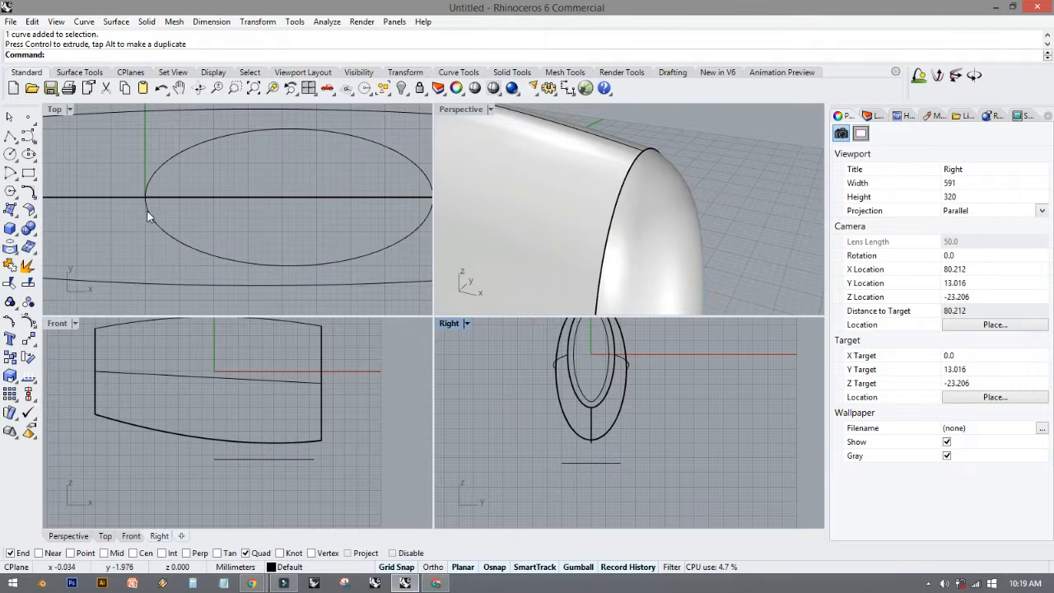
Offset the ellipse beneath the body inward by 2 mm.
{"action": "left_click", "coordinate": [147, 213]}
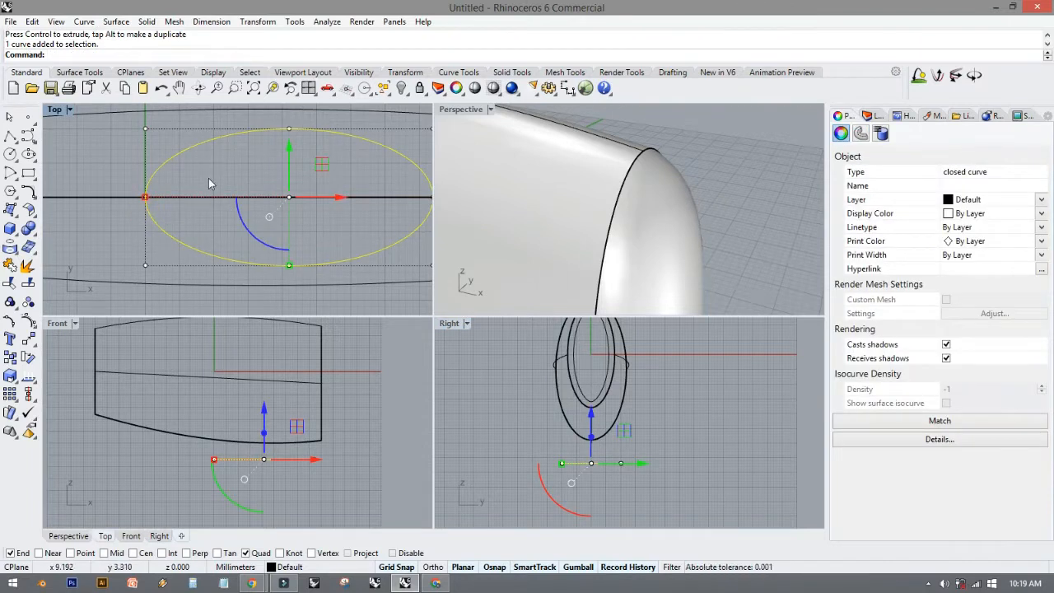
{"action": "left_click", "coordinate": [221, 238]}
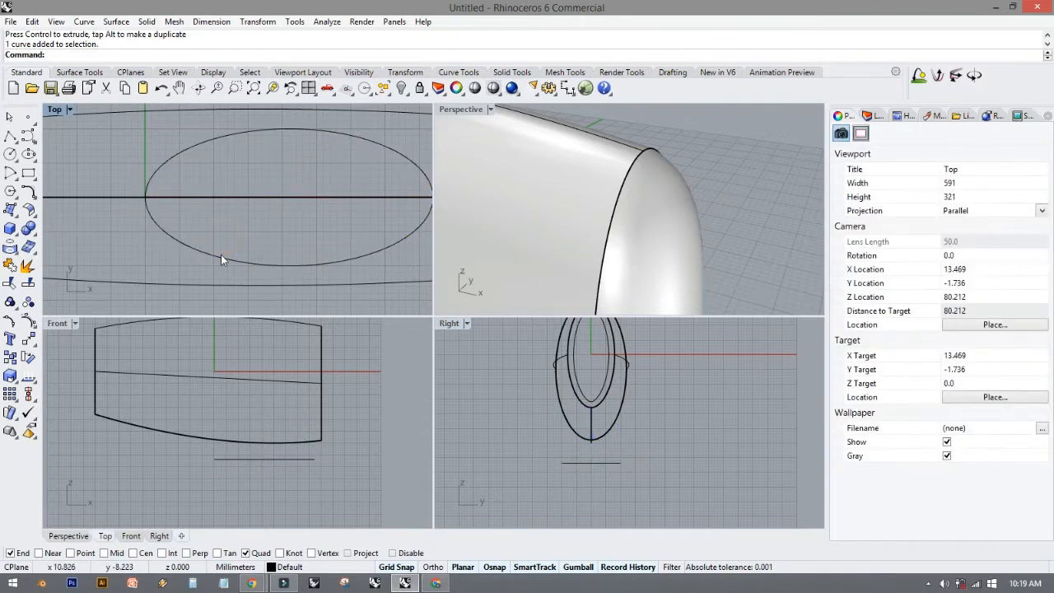
{"action": "right_click_drag", "start_coordinate": [318, 453], "coordinate": [318, 426]}
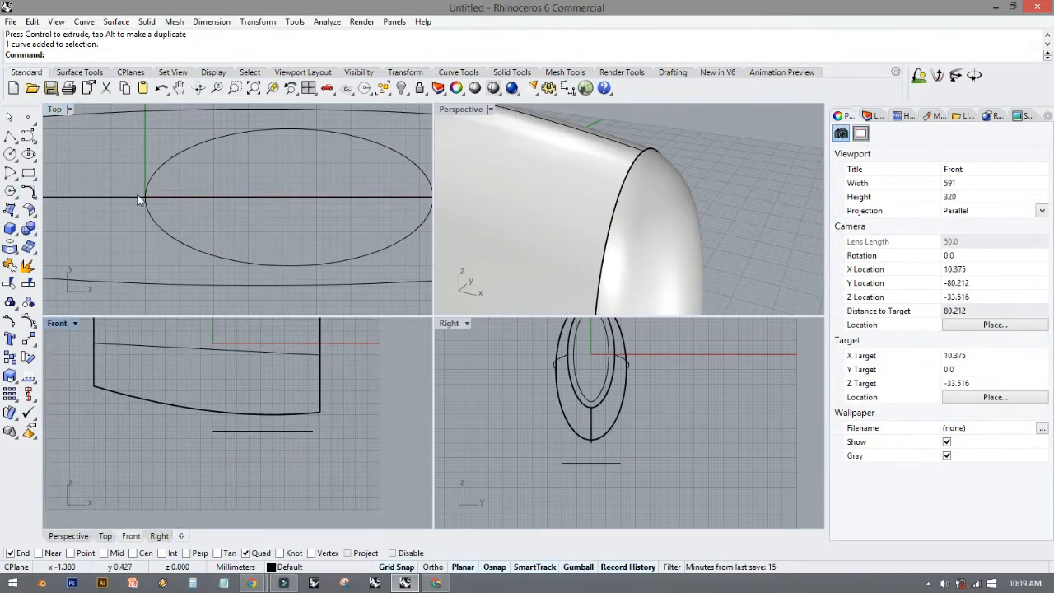
{"action": "left_click", "coordinate": [146, 183]}
{"action": "left_click", "coordinate": [28, 196]}
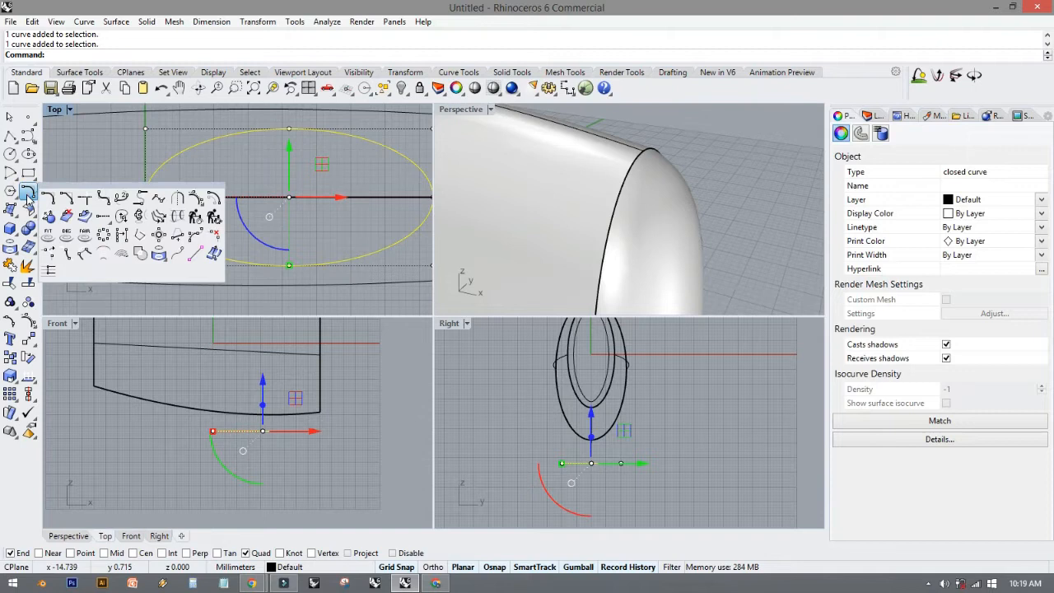
{"action": "left_click", "coordinate": [213, 198]}
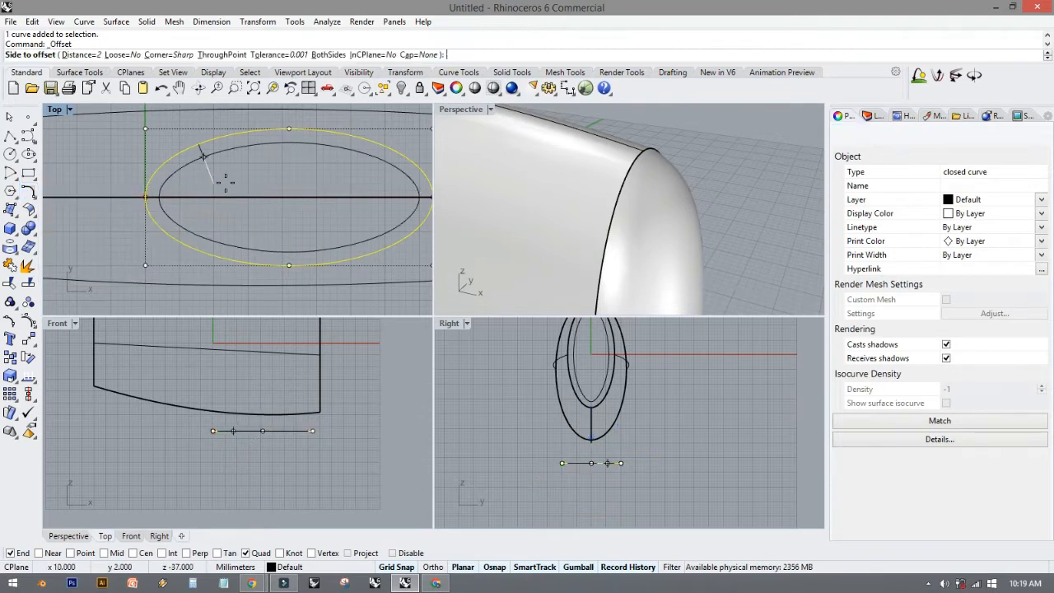
{"action": "left_click", "coordinate": [229, 184]}
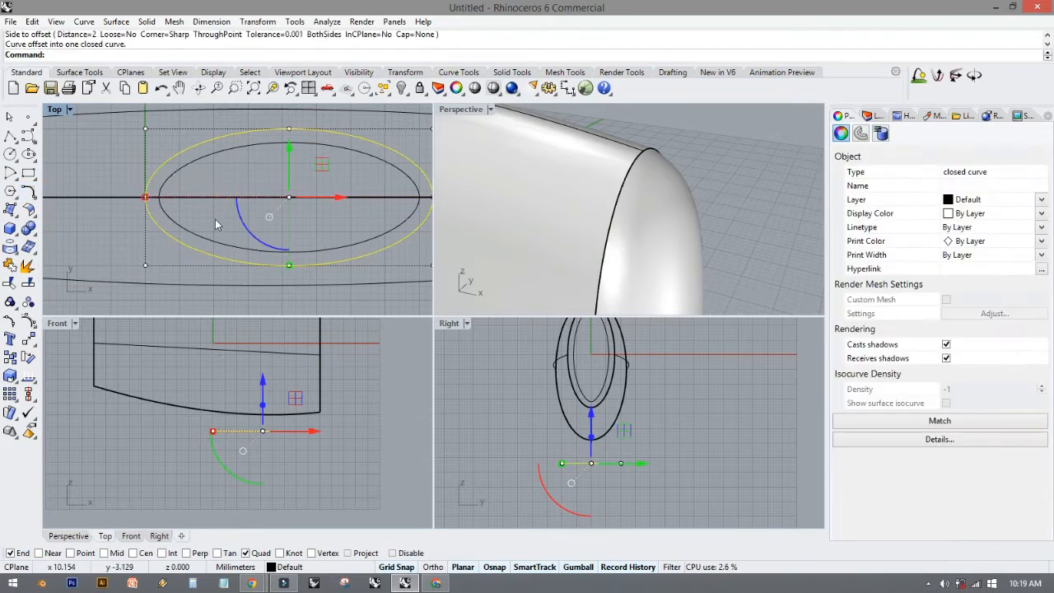
Move the inner offset ellipse straight down below the outer one, accepting the break in its history.
{"action": "left_click", "coordinate": [212, 217]}
{"action": "left_click", "coordinate": [172, 222]}
{"action": "left_click_drag", "start_coordinate": [262, 385], "coordinate": [262, 430]}
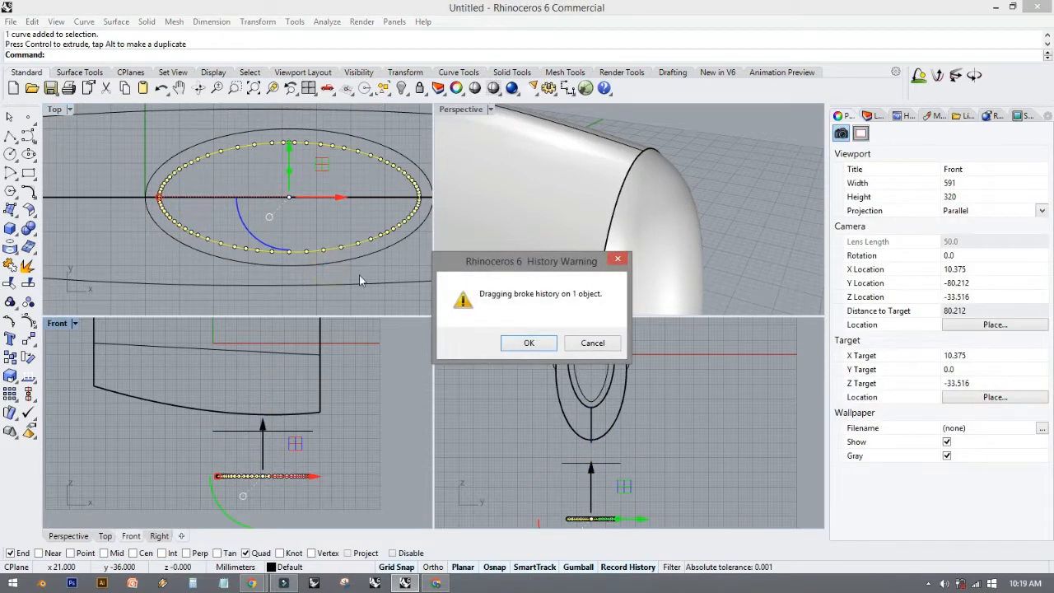
{"action": "left_click", "coordinate": [528, 342]}
Shift the inner ellipse slightly along X toward the large end and lower it further below the outer ellipse.
{"action": "right_click_drag", "start_coordinate": [343, 202], "coordinate": [287, 201]}
{"action": "left_click_drag", "start_coordinate": [292, 198], "coordinate": [306, 198]}
{"action": "right_click_drag", "start_coordinate": [239, 453], "coordinate": [237, 393]}
{"action": "scroll", "coordinate": [244, 394], "scroll_direction": "down", "scroll_amount": 4}
{"action": "left_click_drag", "start_coordinate": [257, 362], "coordinate": [245, 440]}
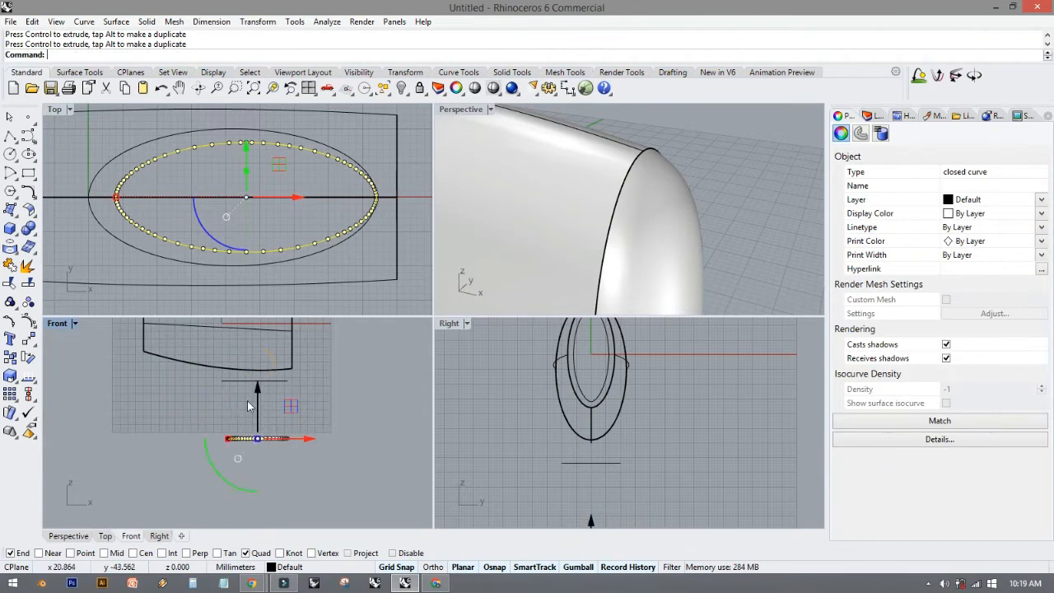
Place a copy of the inner ellipse straight below it in the Front view.
{"action": "key", "text": "Escape"}
{"action": "scroll", "coordinate": [245, 442], "scroll_direction": "up", "scroll_amount": 4}
{"action": "left_click", "coordinate": [246, 438]}
{"action": "left_click_drag", "start_coordinate": [264, 387], "coordinate": [281, 472]}
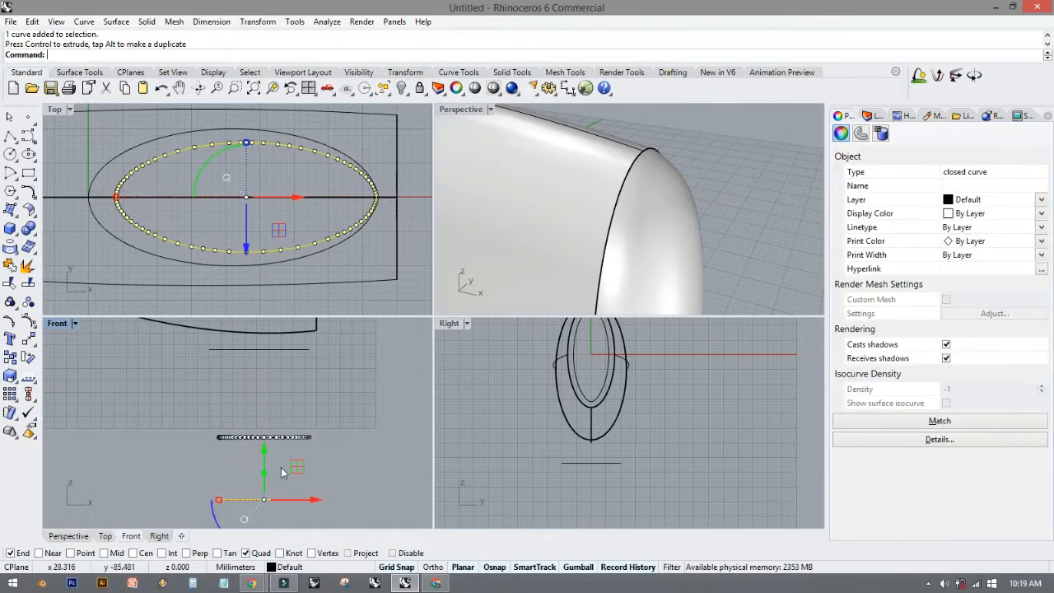
Adjust the copied ellipse's position below the inner ellipse in the Front view, accepting the break in its history, and deselect it.
{"action": "right_click_drag", "start_coordinate": [302, 405], "coordinate": [306, 362]}
{"action": "right_click_drag", "start_coordinate": [357, 444], "coordinate": [359, 488]}
{"action": "right_click_drag", "start_coordinate": [308, 461], "coordinate": [322, 397]}
{"action": "mouse_move", "coordinate": [276, 401]}
{"action": "left_mouse_down"}
{"action": "mouse_move", "coordinate": [277, 437]}
{"action": "mouse_move", "coordinate": [282, 405]}
{"action": "left_mouse_up"}
{"action": "left_click", "coordinate": [527, 343]}
{"action": "left_click", "coordinate": [326, 400]}
{"action": "right_click_drag", "start_coordinate": [310, 361], "coordinate": [315, 401]}
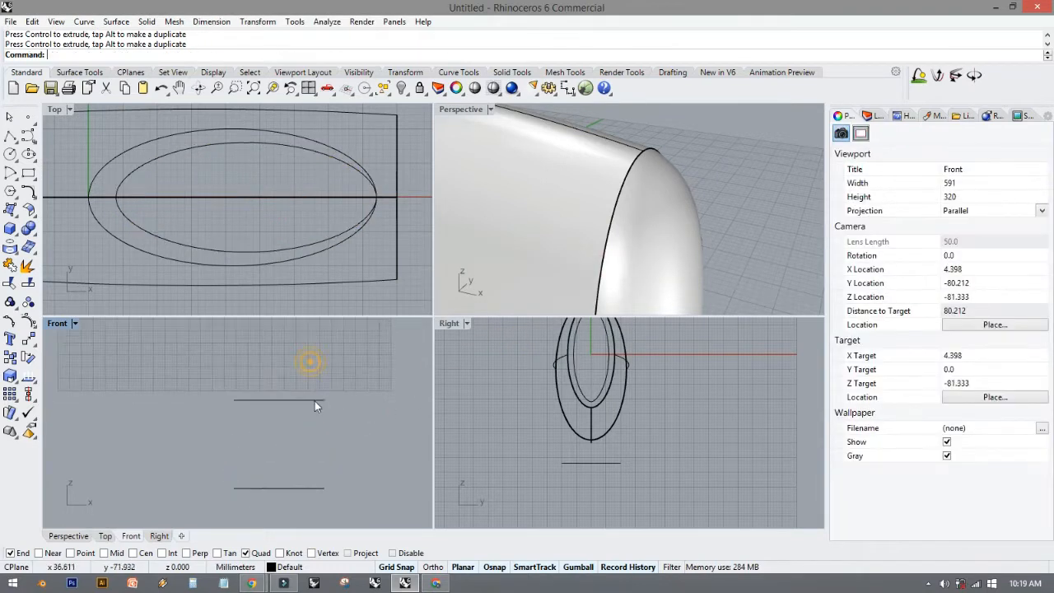
Offset the outer ellipse beneath the body outward by 2 mm in the Top view.
{"action": "left_click", "coordinate": [33, 198]}
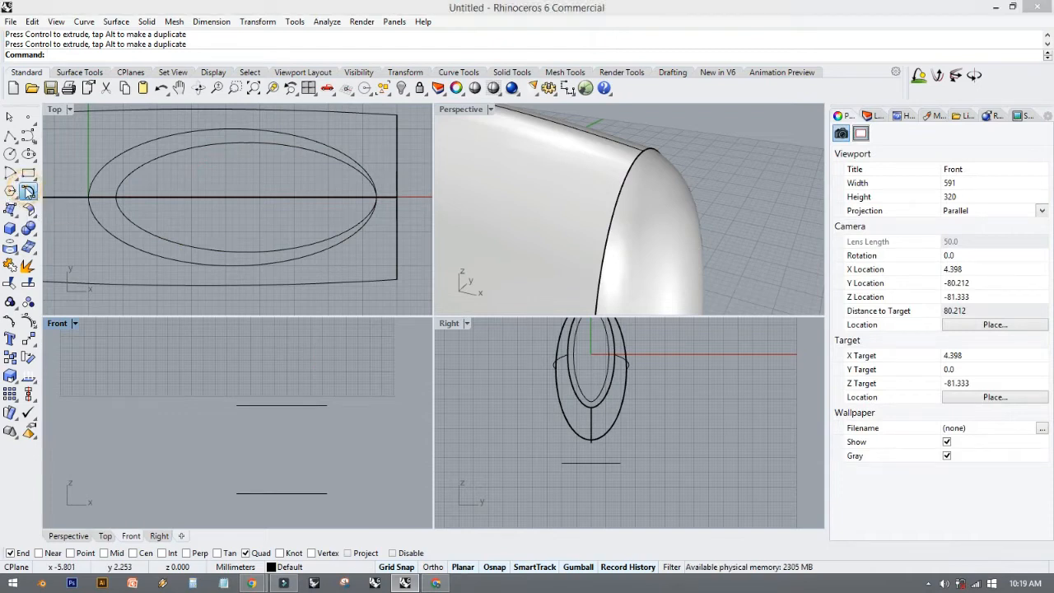
{"action": "left_click", "coordinate": [212, 199]}
{"action": "left_click", "coordinate": [94, 171]}
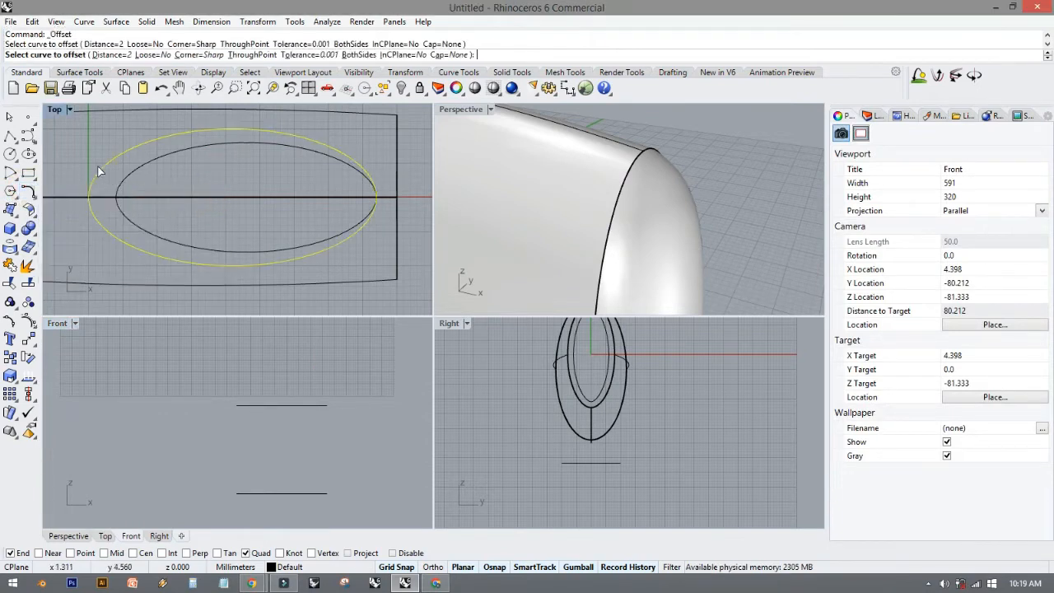
{"action": "right_click_drag", "start_coordinate": [152, 176], "coordinate": [164, 188]}
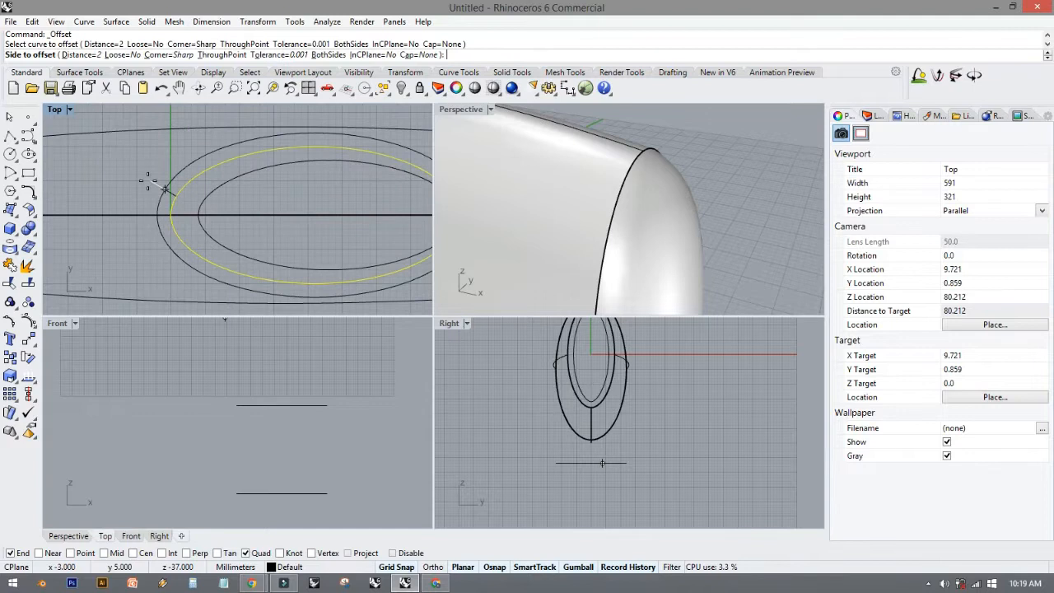
{"action": "left_click", "coordinate": [148, 180]}
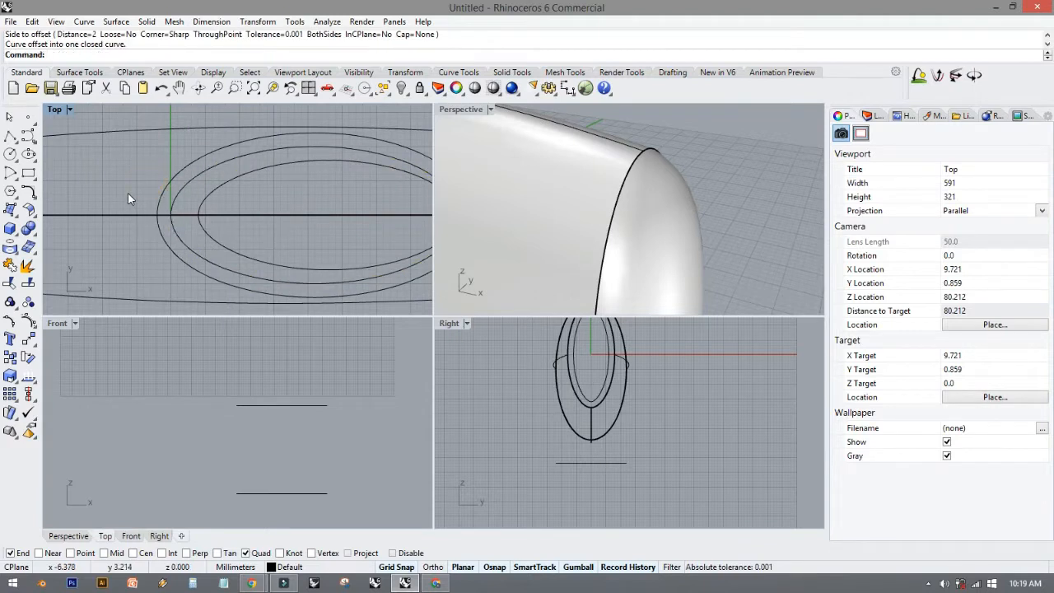
Raise the new largest ellipse straight up into the lower part of the body, accepting the break in its history, and clear the selection.
{"action": "left_click", "coordinate": [161, 195]}
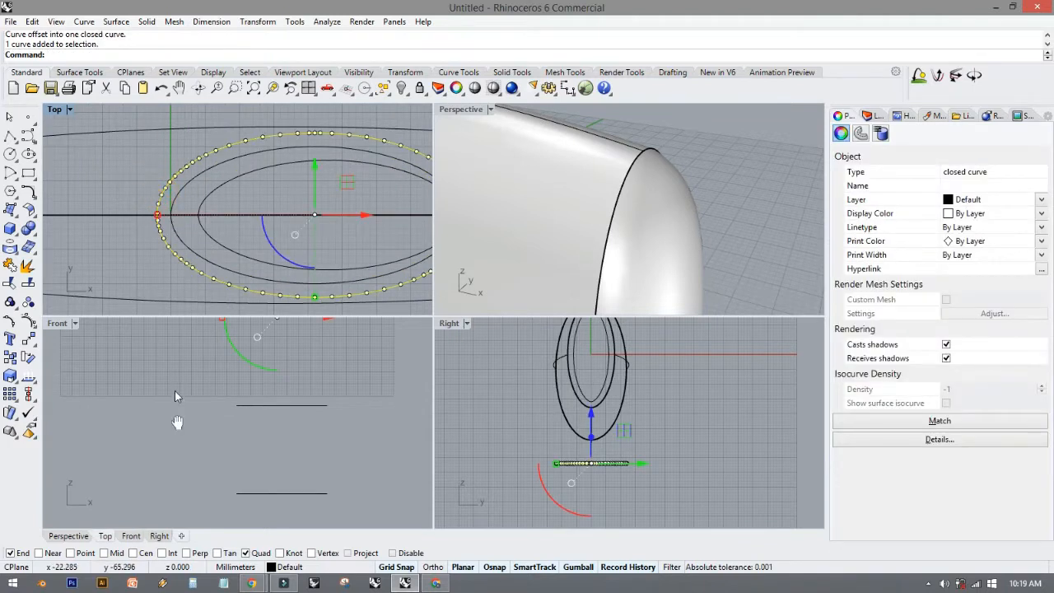
{"action": "right_click_drag", "start_coordinate": [175, 392], "coordinate": [164, 473]}
{"action": "right_click_drag", "start_coordinate": [261, 338], "coordinate": [255, 373]}
{"action": "left_click_drag", "start_coordinate": [253, 372], "coordinate": [258, 338]}
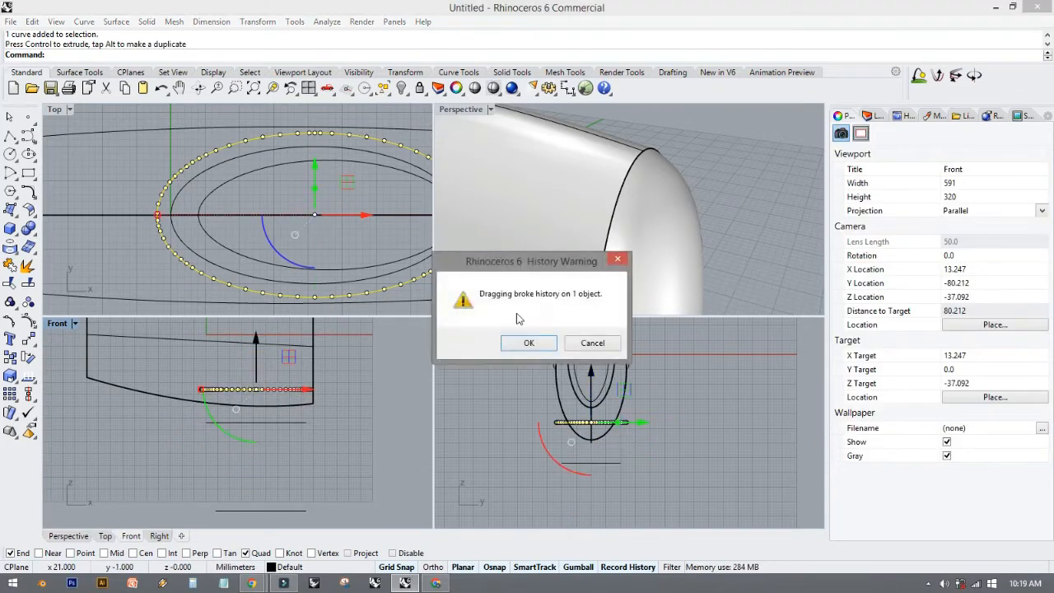
{"action": "left_click", "coordinate": [529, 343]}
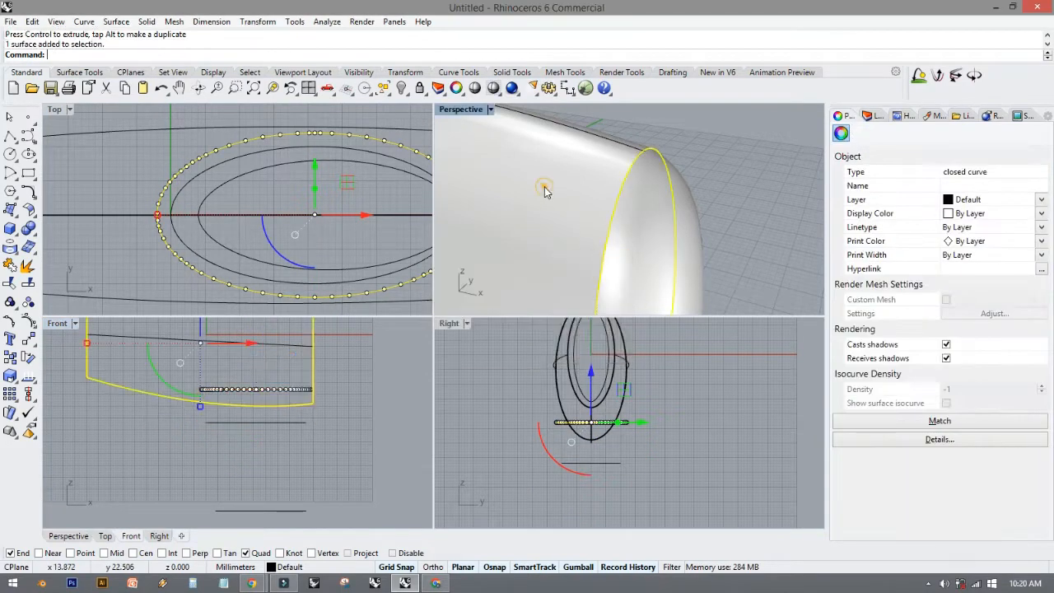
{"action": "left_click", "coordinate": [196, 476]}
Start a Loft through the three stacked ellipses beneath the body, selected in order from the uppermost to the lowest.
{"action": "right_click_drag", "start_coordinate": [188, 462], "coordinate": [185, 367]}
{"action": "right_click_drag", "start_coordinate": [167, 433], "coordinate": [147, 446]}
{"action": "right_click_drag", "start_coordinate": [522, 280], "coordinate": [552, 196], "text": "shift"}
{"action": "scroll", "coordinate": [534, 269], "scroll_direction": "down", "scroll_amount": 7}
{"action": "right_click_drag", "start_coordinate": [553, 272], "coordinate": [540, 199]}
{"action": "right_click_drag", "start_coordinate": [538, 247], "coordinate": [535, 285], "text": "ctrl"}
{"action": "right_click_drag", "start_coordinate": [533, 264], "coordinate": [565, 302], "text": "shift"}
{"action": "right_click_drag", "start_coordinate": [489, 241], "coordinate": [517, 214]}
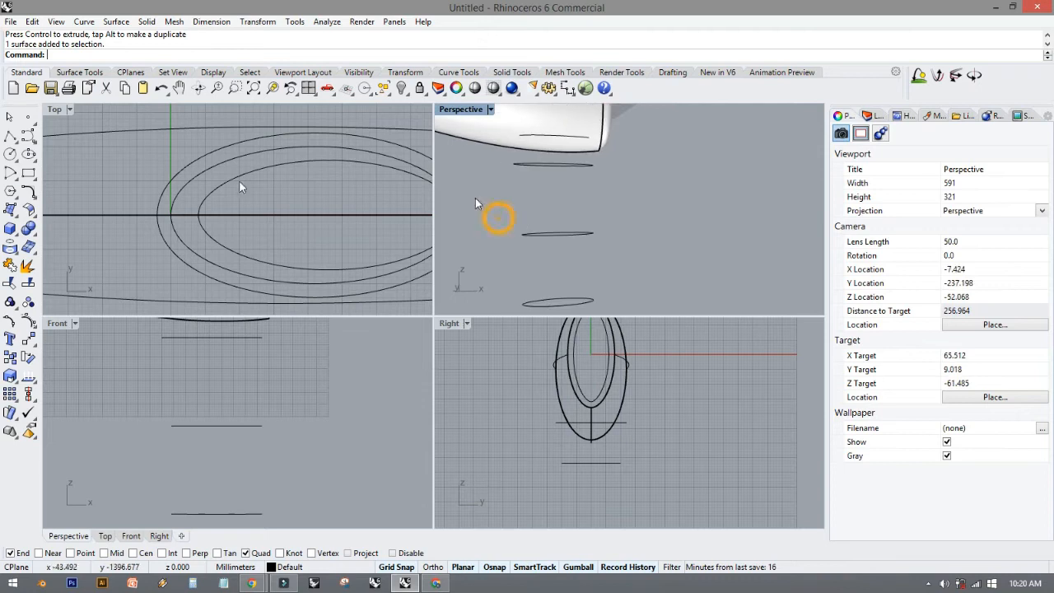
{"action": "left_click", "coordinate": [71, 75]}
{"action": "left_click", "coordinate": [10, 207]}
{"action": "right_click_drag", "start_coordinate": [511, 214], "coordinate": [555, 195]}
{"action": "left_click", "coordinate": [555, 174]}
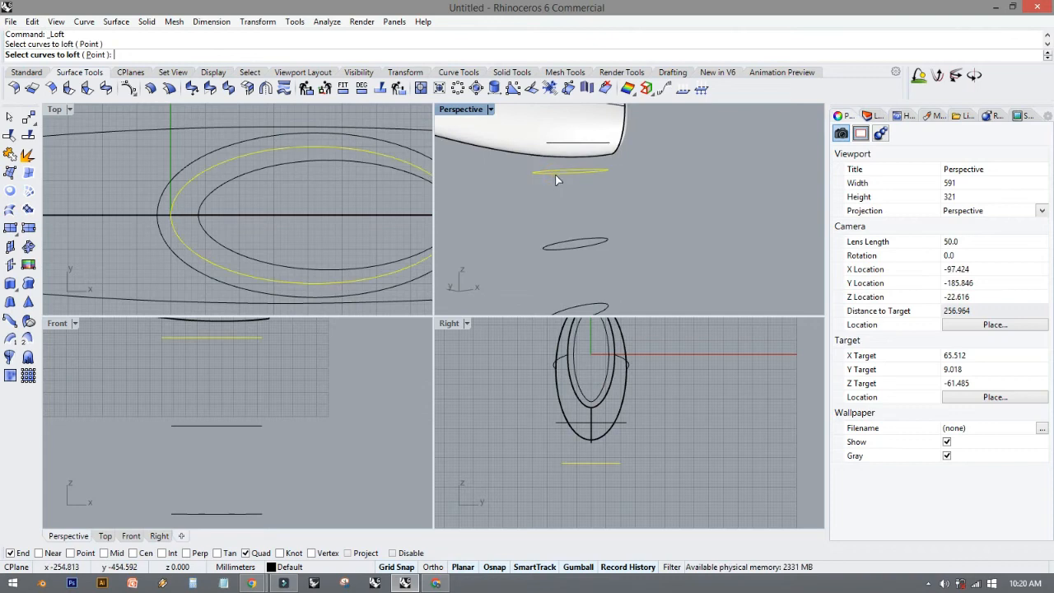
{"action": "left_click", "coordinate": [557, 246]}
{"action": "right_click_drag", "start_coordinate": [556, 270], "coordinate": [517, 222], "text": "shift"}
{"action": "left_click", "coordinate": [561, 278]}
{"action": "right_click", "coordinate": [533, 260]}
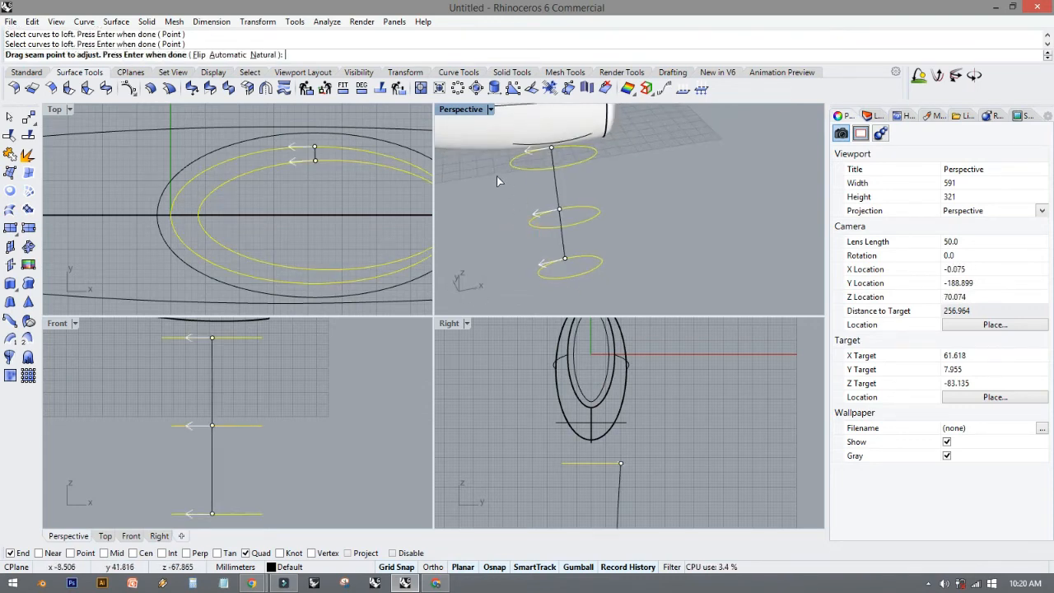
Align the loft seam points at the same end quadrant of all three ellipses and create the lofted handle.
{"action": "scroll", "coordinate": [497, 177], "scroll_direction": "up", "scroll_amount": 2}
{"action": "double_click", "coordinate": [463, 112]}
{"action": "right_click_drag", "start_coordinate": [402, 262], "coordinate": [510, 225], "text": "shift"}
{"action": "left_click_drag", "start_coordinate": [482, 144], "coordinate": [391, 182]}
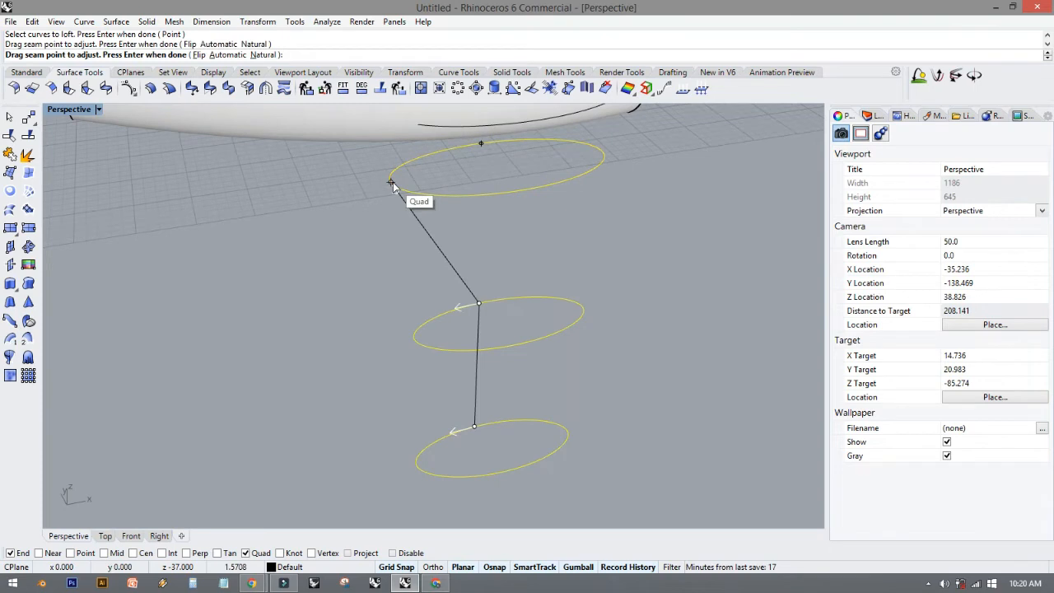
{"action": "left_click_drag", "start_coordinate": [477, 304], "coordinate": [415, 344]}
{"action": "left_click_drag", "start_coordinate": [473, 424], "coordinate": [418, 466]}
{"action": "key", "text": "Return"}
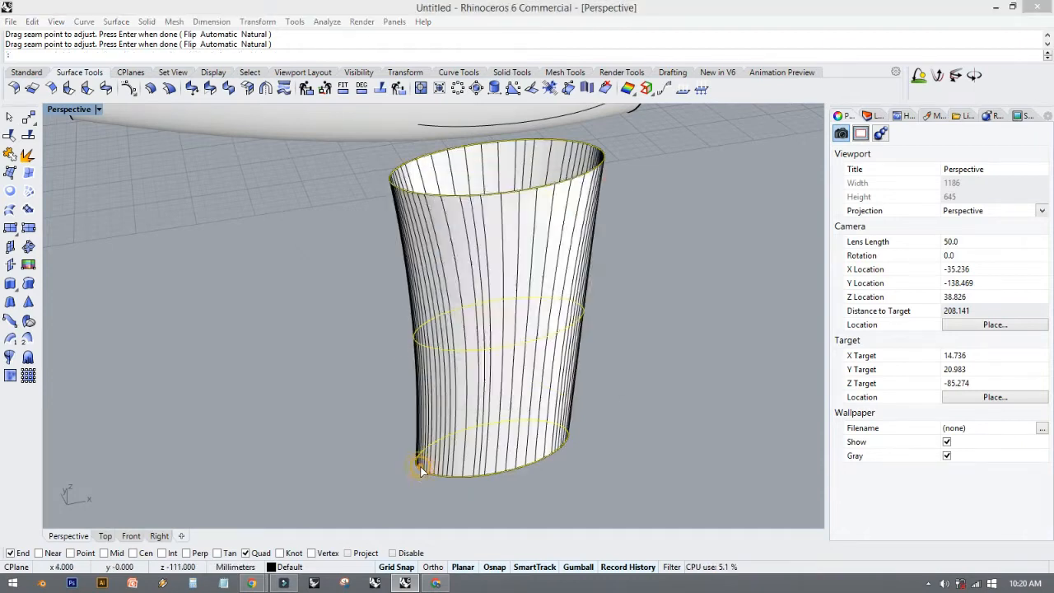
{"action": "left_click", "coordinate": [506, 386]}
{"action": "right_click_drag", "start_coordinate": [494, 387], "coordinate": [76, 231]}
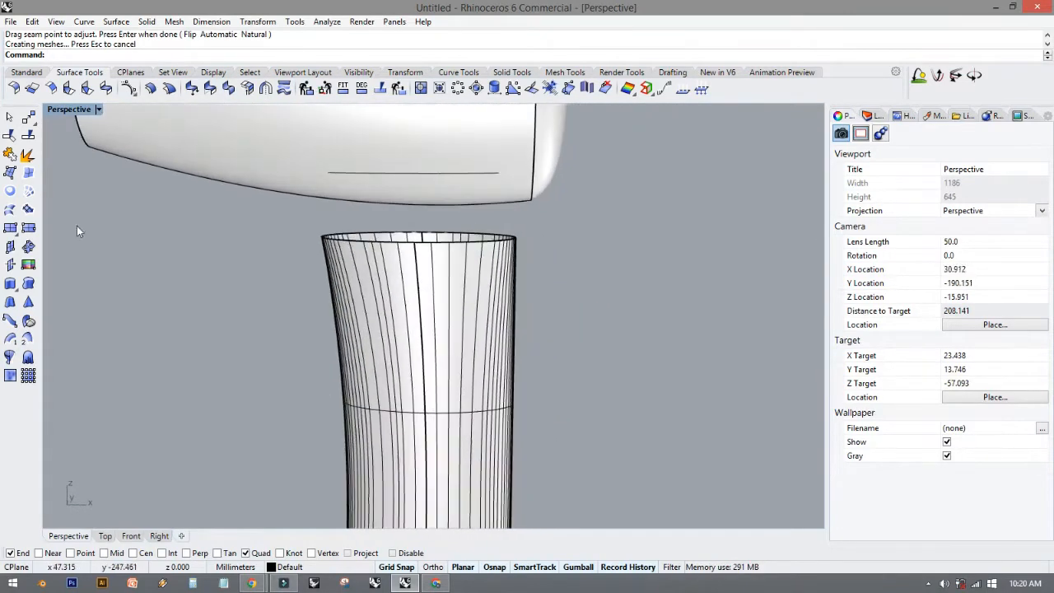
{"action": "double_click", "coordinate": [70, 109]}
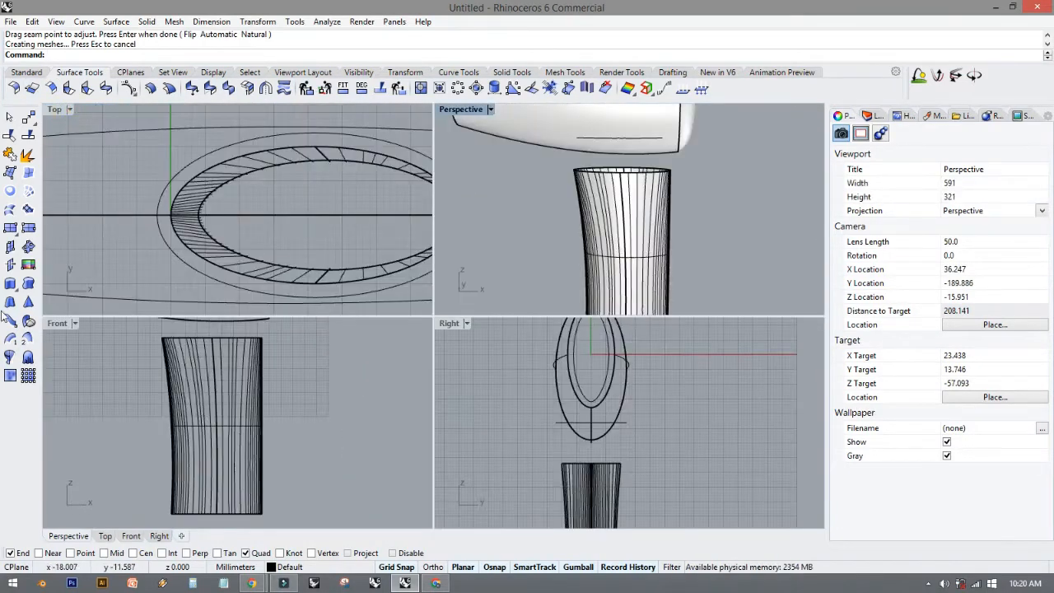
Start a Trim with the largest ellipse as cutting object and pick the body surface inside it in the Top view.
{"action": "left_click", "coordinate": [578, 112]}
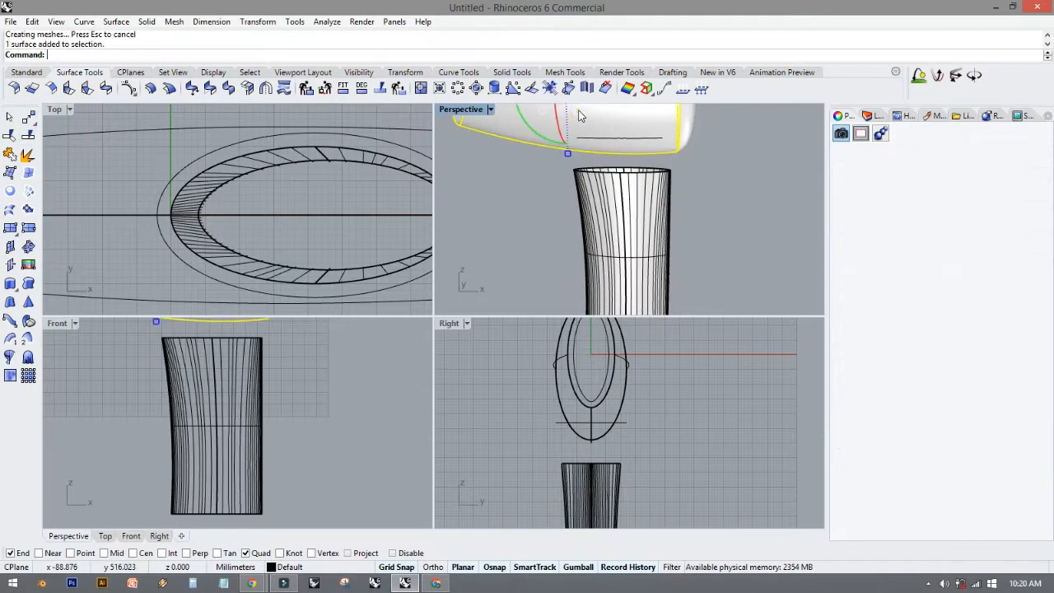
{"action": "left_click", "coordinate": [193, 161]}
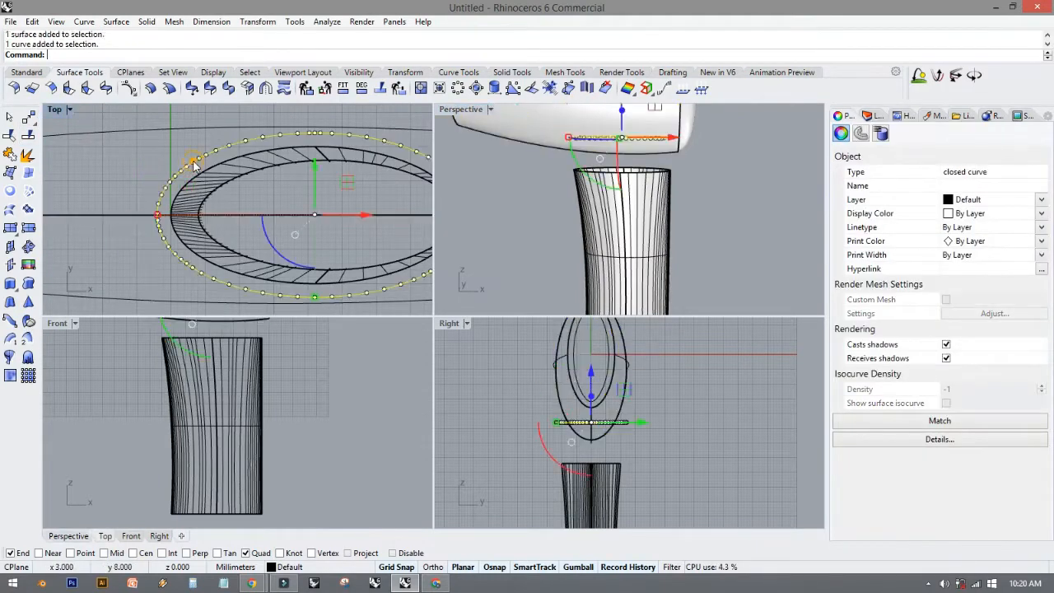
{"action": "left_click", "coordinate": [27, 72]}
{"action": "left_click", "coordinate": [78, 274]}
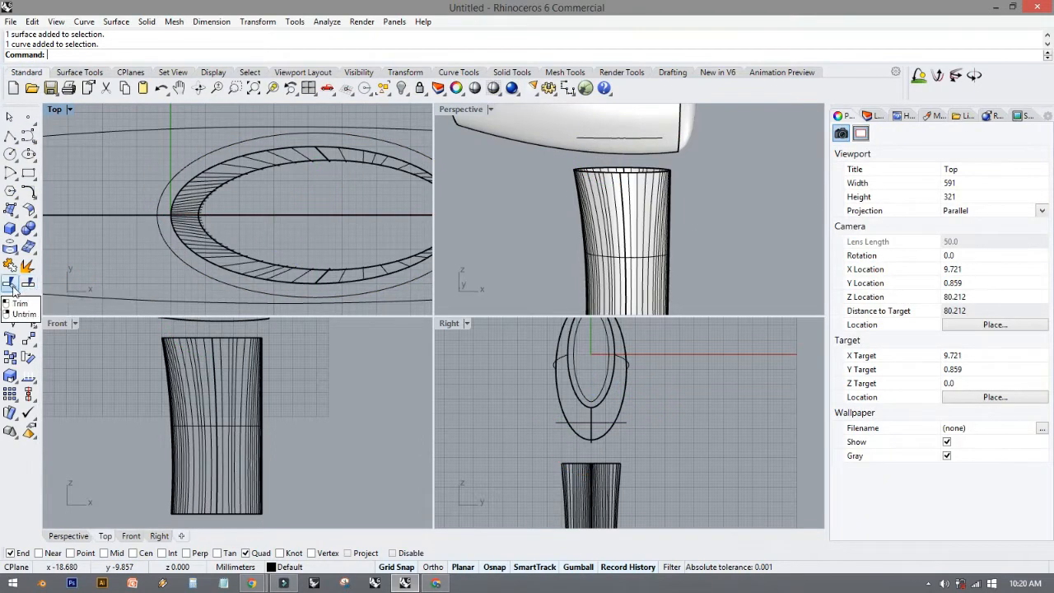
{"action": "left_click", "coordinate": [11, 284]}
{"action": "left_click", "coordinate": [184, 174]}
{"action": "key", "text": "Return"}
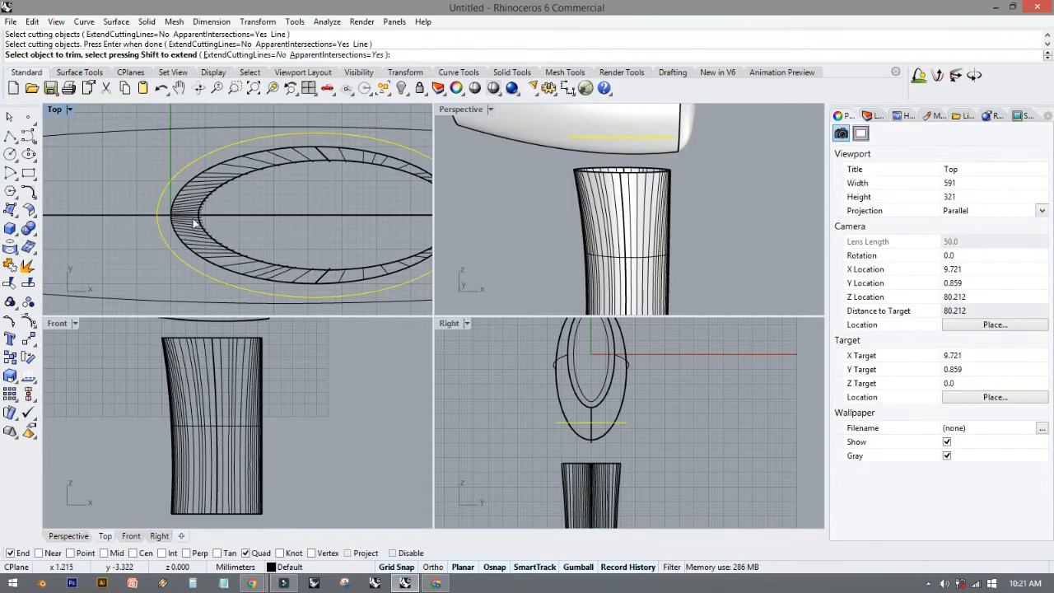
{"action": "left_click", "coordinate": [220, 217]}
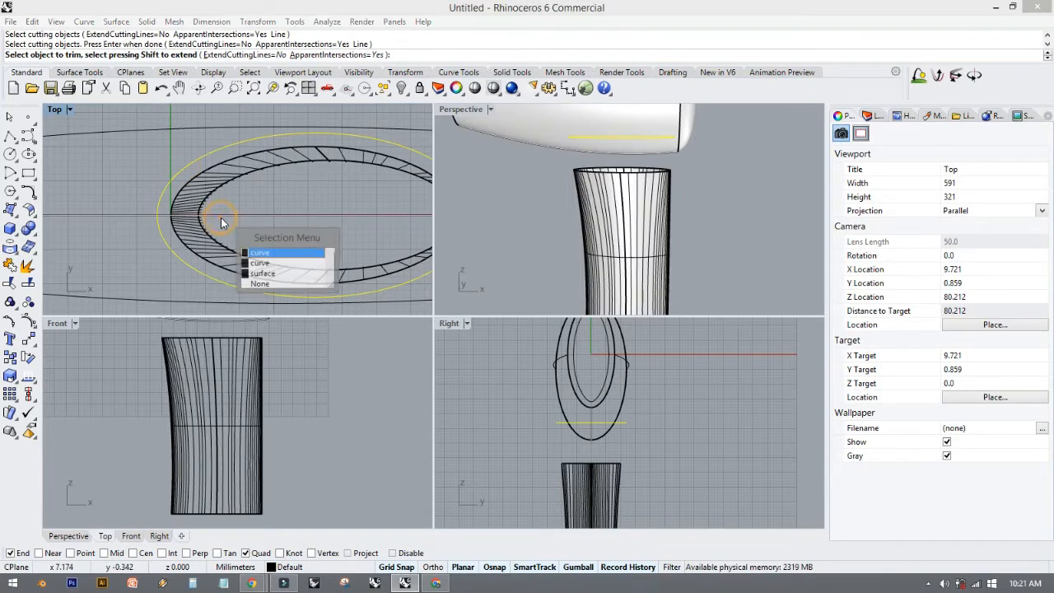
{"action": "left_click", "coordinate": [274, 276]}
{"action": "mouse_move", "coordinate": [528, 182]}
{"action": "right_mouse_down"}
{"action": "mouse_move", "coordinate": [527, 253]}
{"action": "mouse_move", "coordinate": [562, 300]}
{"action": "mouse_move", "coordinate": [534, 183]}
{"action": "right_mouse_up"}
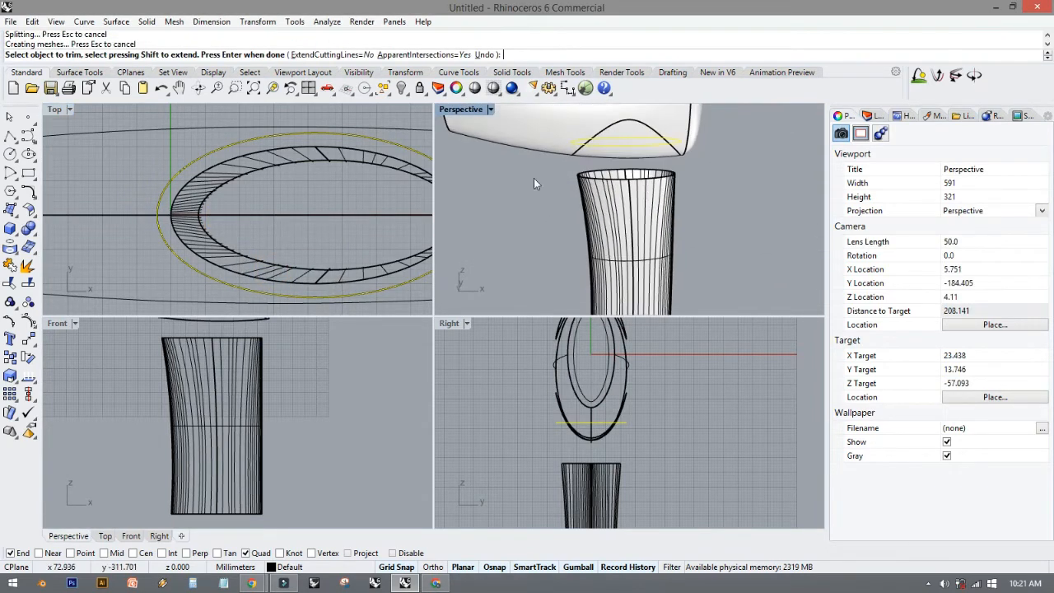
Trim away the body's underside within the ellipse outline above the handle and finish the trim, accepting the break in history.
{"action": "double_click", "coordinate": [461, 110]}
{"action": "right_click_drag", "start_coordinate": [458, 110], "coordinate": [450, 201]}
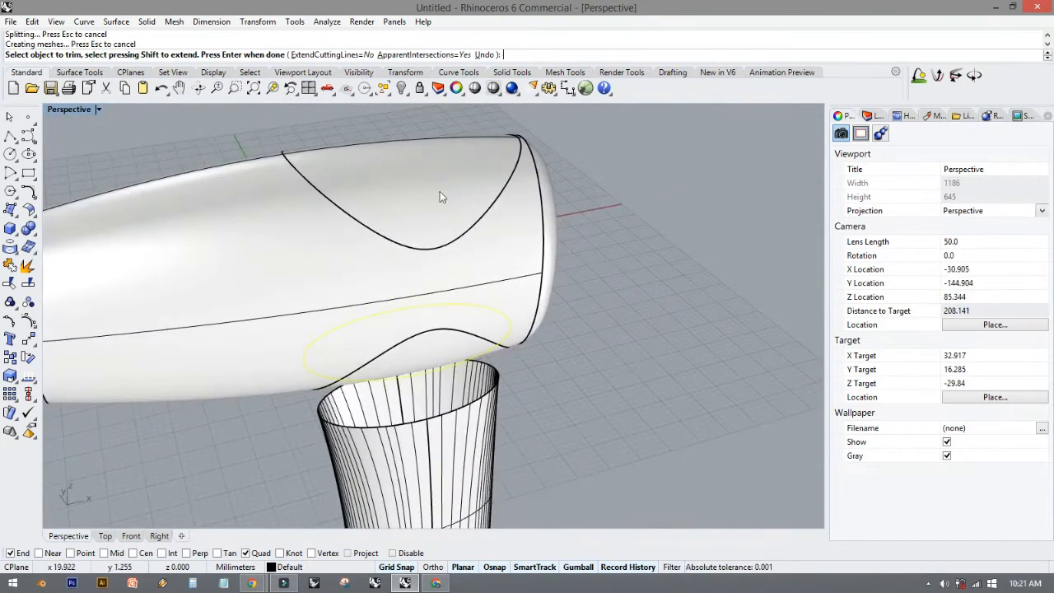
{"action": "right_click_drag", "start_coordinate": [522, 378], "coordinate": [618, 303]}
{"action": "left_click", "coordinate": [454, 217]}
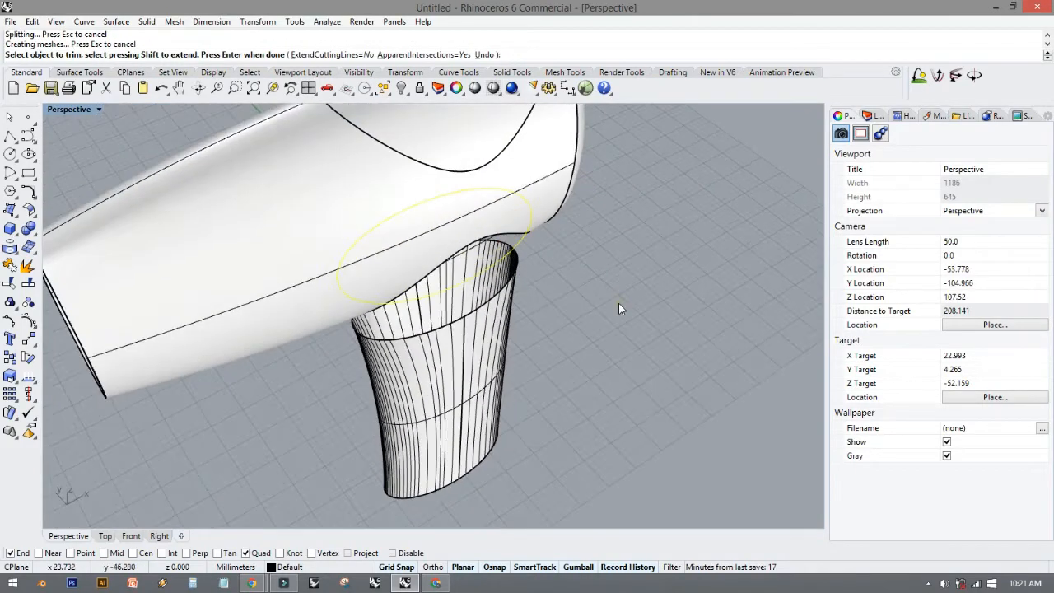
{"action": "right_click", "coordinate": [618, 306]}
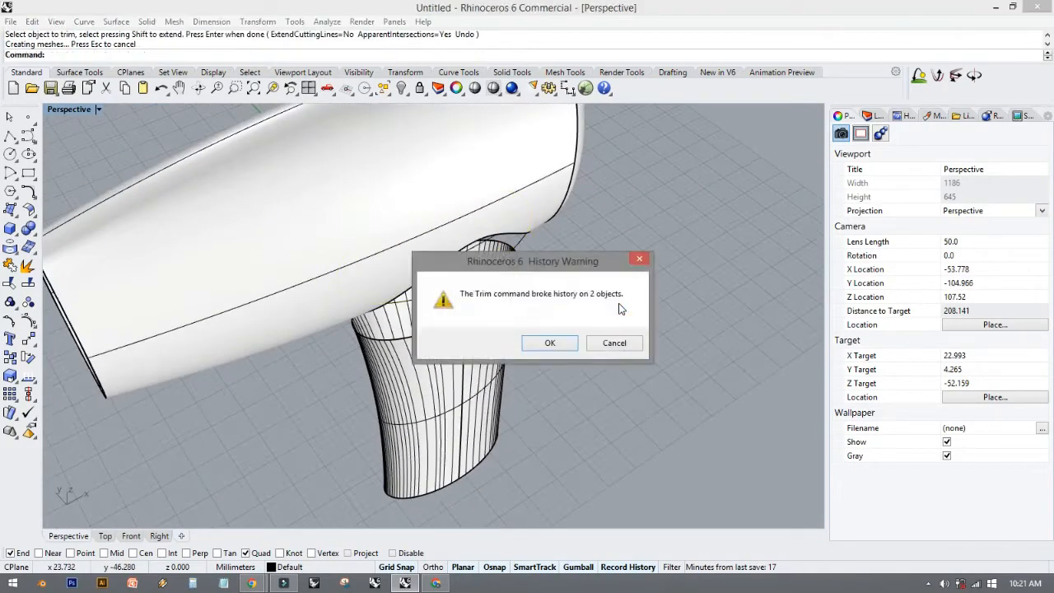
{"action": "left_click", "coordinate": [550, 342]}
{"action": "right_click_drag", "start_coordinate": [567, 320], "coordinate": [371, 187]}
{"action": "right_click_drag", "start_coordinate": [360, 288], "coordinate": [432, 211]}
{"action": "right_click_drag", "start_coordinate": [501, 290], "coordinate": [444, 214], "text": "shift"}
{"action": "right_click_drag", "start_coordinate": [511, 318], "coordinate": [361, 359]}
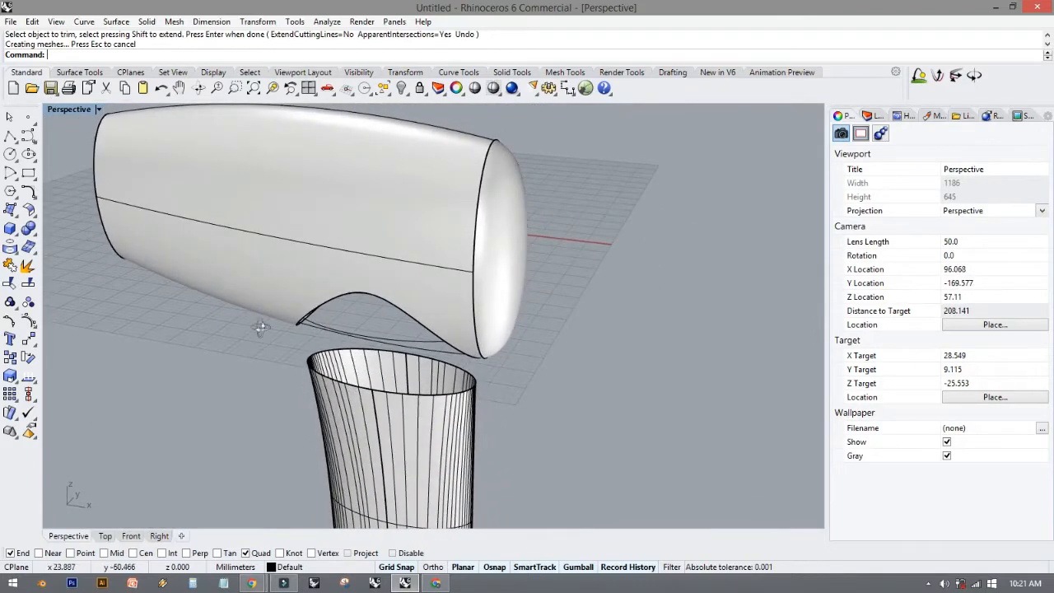
{"action": "right_click_drag", "start_coordinate": [260, 328], "coordinate": [239, 325]}
{"action": "left_click", "coordinate": [86, 73]}
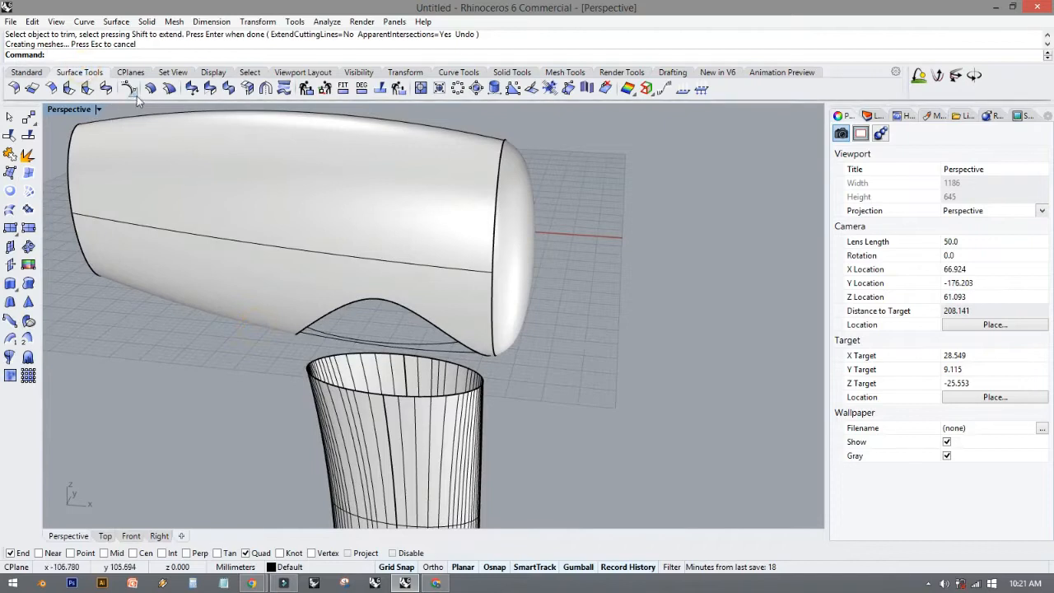
{"action": "left_click", "coordinate": [108, 89]}
{"action": "right_click_drag", "start_coordinate": [289, 386], "coordinate": [442, 382]}
{"action": "left_click", "coordinate": [450, 394]}
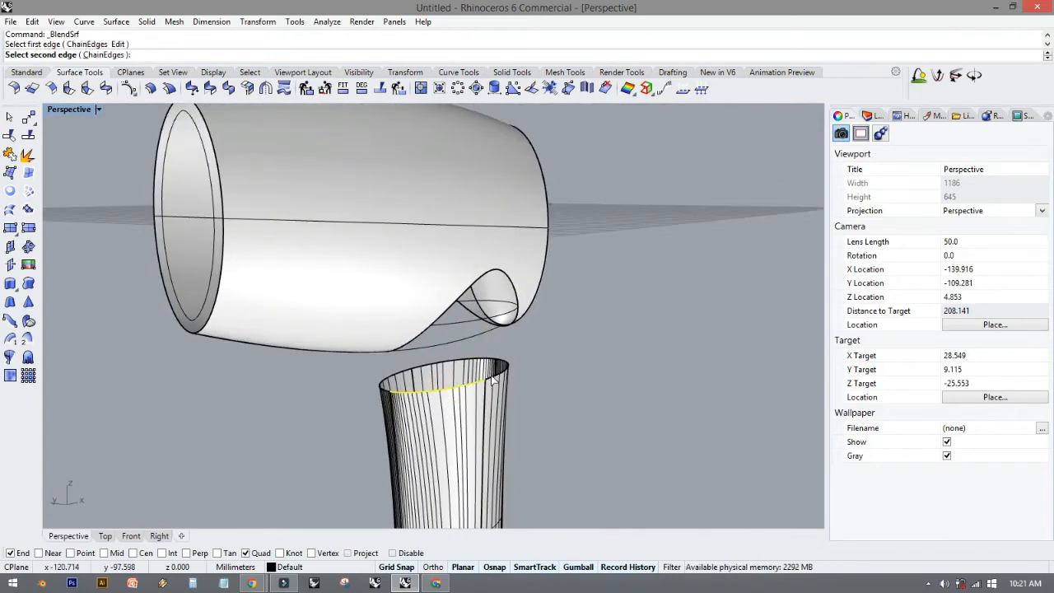
{"action": "key", "text": "Escape"}
{"action": "right_click_drag", "start_coordinate": [441, 377], "coordinate": [379, 287]}
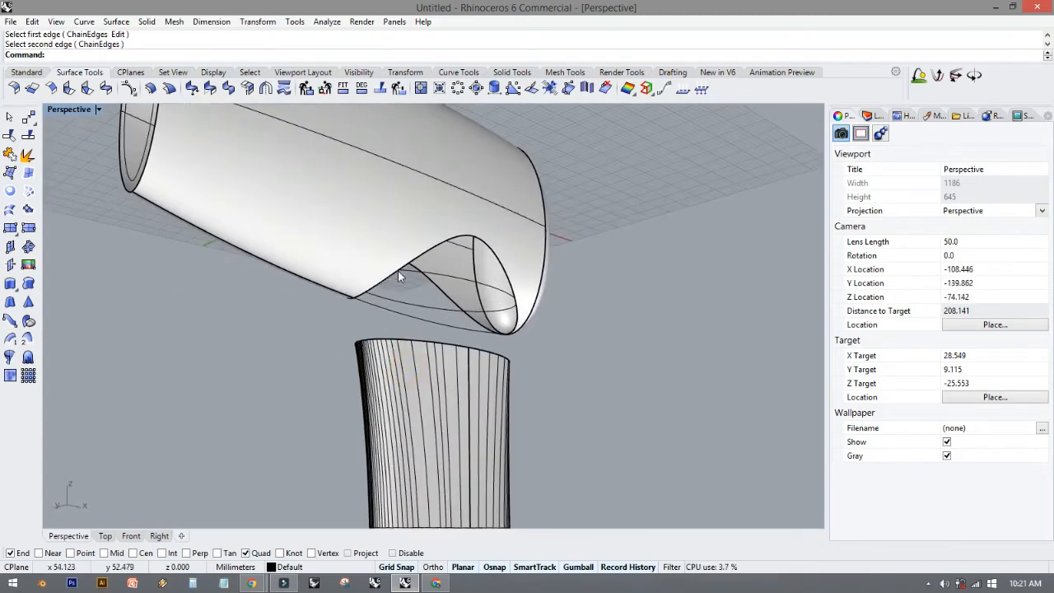
{"action": "right_click", "coordinate": [398, 276]}
{"action": "left_click", "coordinate": [397, 273]}
{"action": "right_click_drag", "start_coordinate": [356, 335], "coordinate": [452, 340]}
{"action": "scroll", "coordinate": [404, 296], "scroll_direction": "up", "scroll_amount": 5}
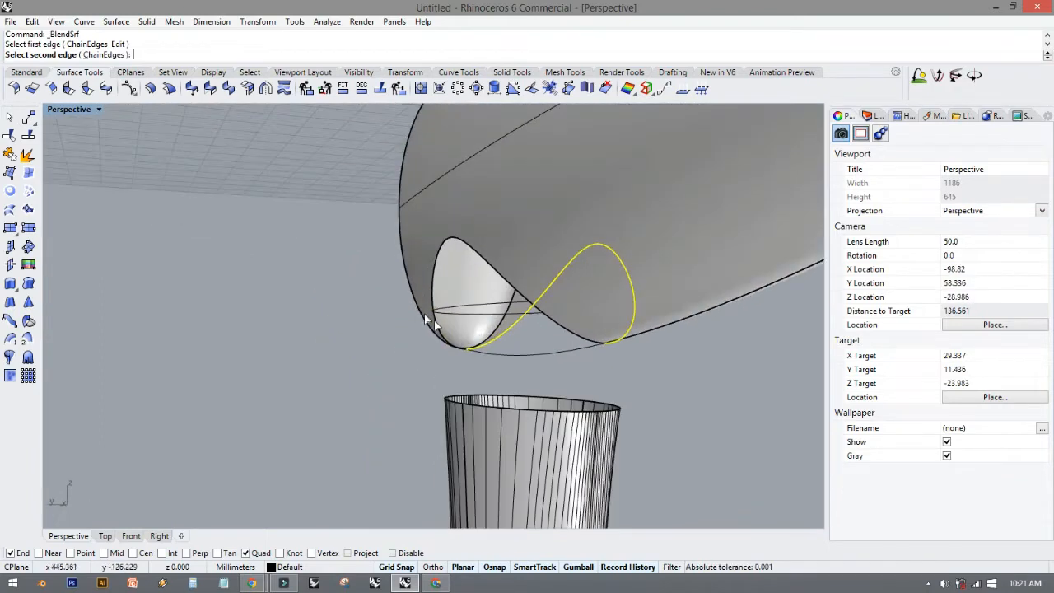
Try to pick the edges of the body's underside opening as the first blend edge using ChainEdges with AutoChain set to Yes.
{"action": "right_click", "coordinate": [335, 288]}
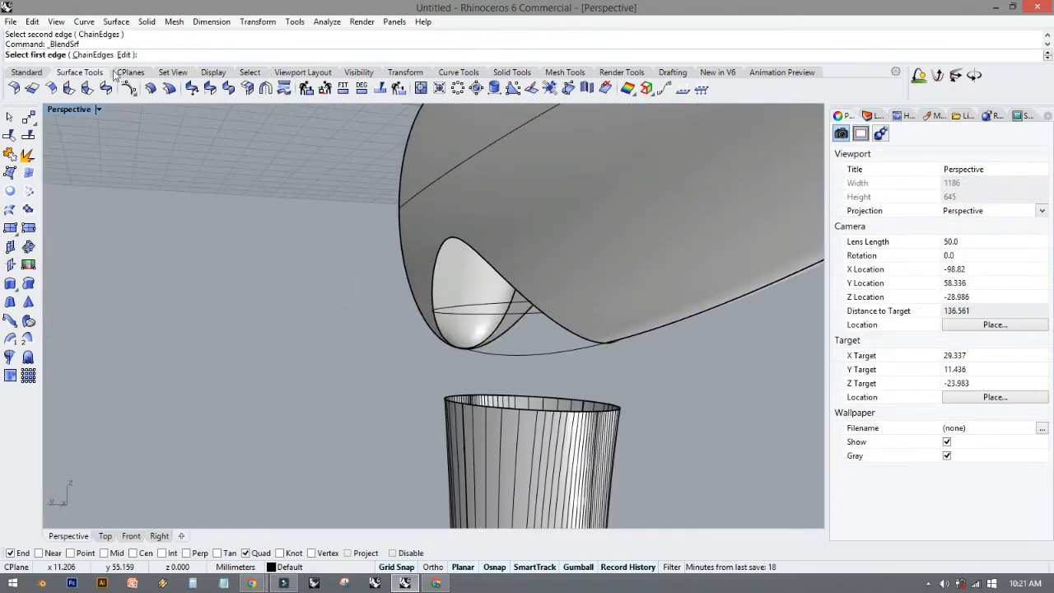
{"action": "left_click", "coordinate": [92, 54]}
{"action": "left_click", "coordinate": [148, 54]}
{"action": "left_click", "coordinate": [148, 54]}
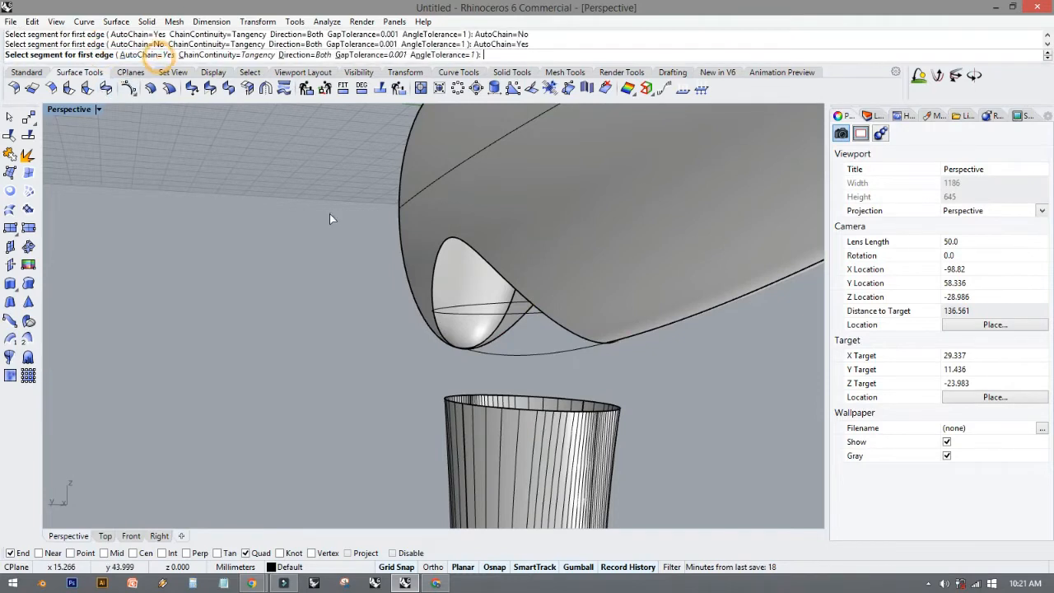
{"action": "left_click", "coordinate": [436, 288]}
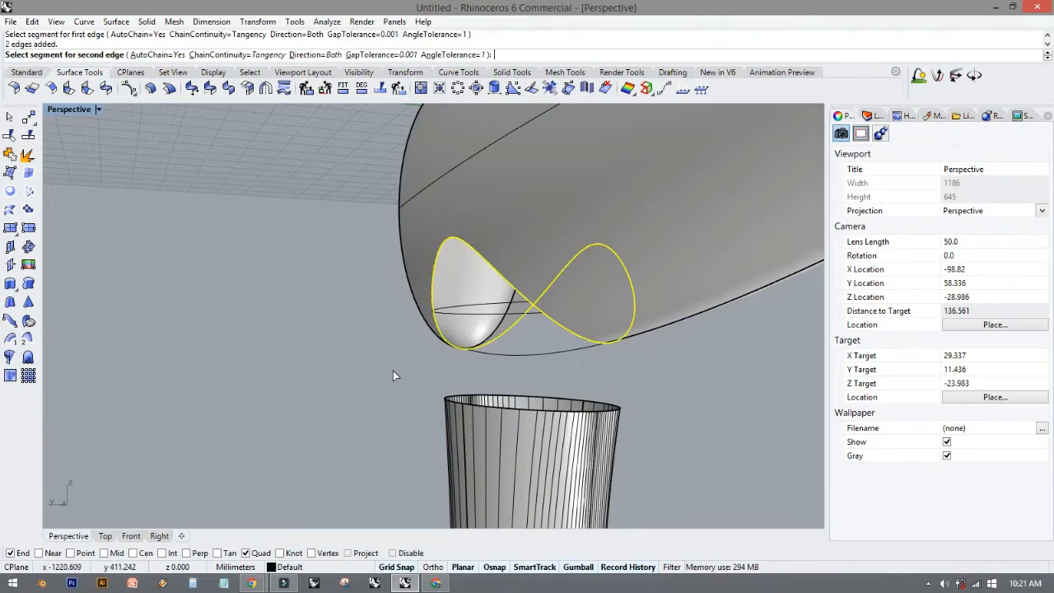
{"action": "key", "text": "Escape"}
{"action": "right_click_drag", "start_coordinate": [449, 401], "coordinate": [495, 317]}
{"action": "right_click", "coordinate": [398, 394]}
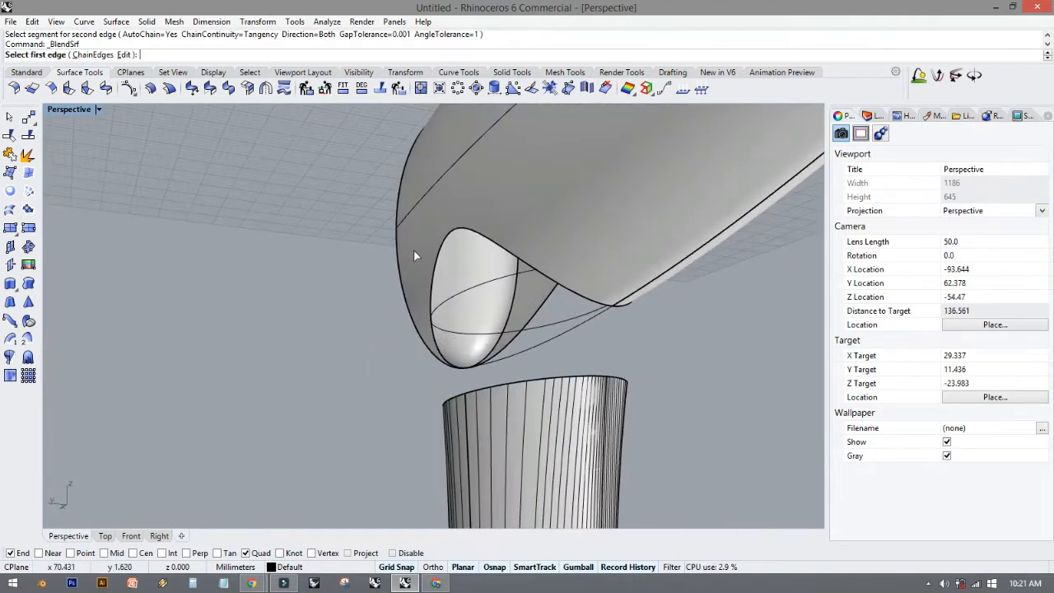
{"action": "left_click", "coordinate": [443, 263]}
{"action": "right_click", "coordinate": [377, 234]}
Try to chain the edge segments of the body's underside opening as the first blend edge with AutoChain set to No.
{"action": "right_click", "coordinate": [363, 250]}
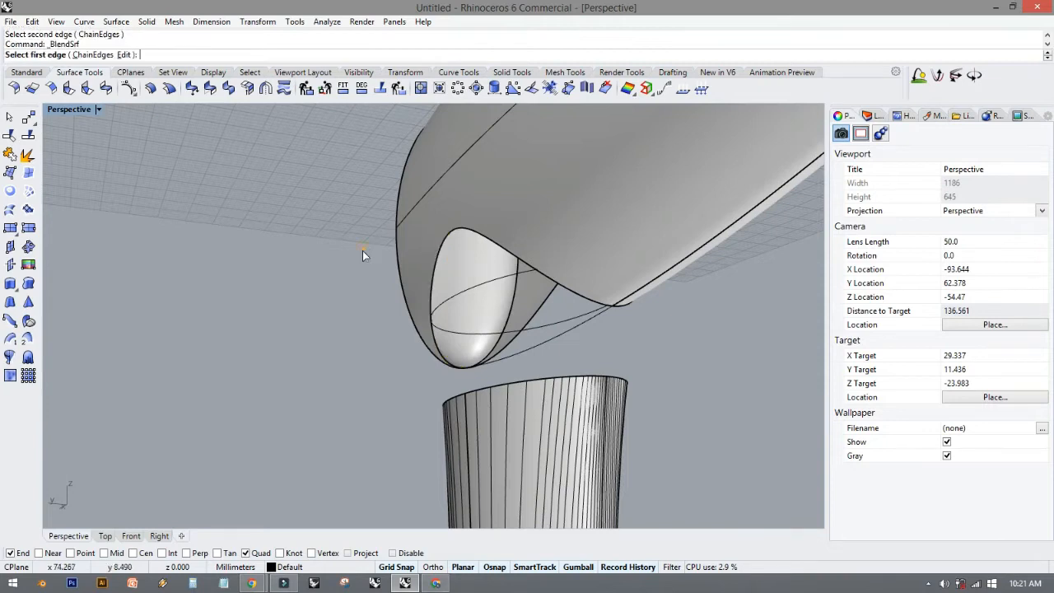
{"action": "left_click", "coordinate": [93, 54]}
{"action": "left_click", "coordinate": [138, 54]}
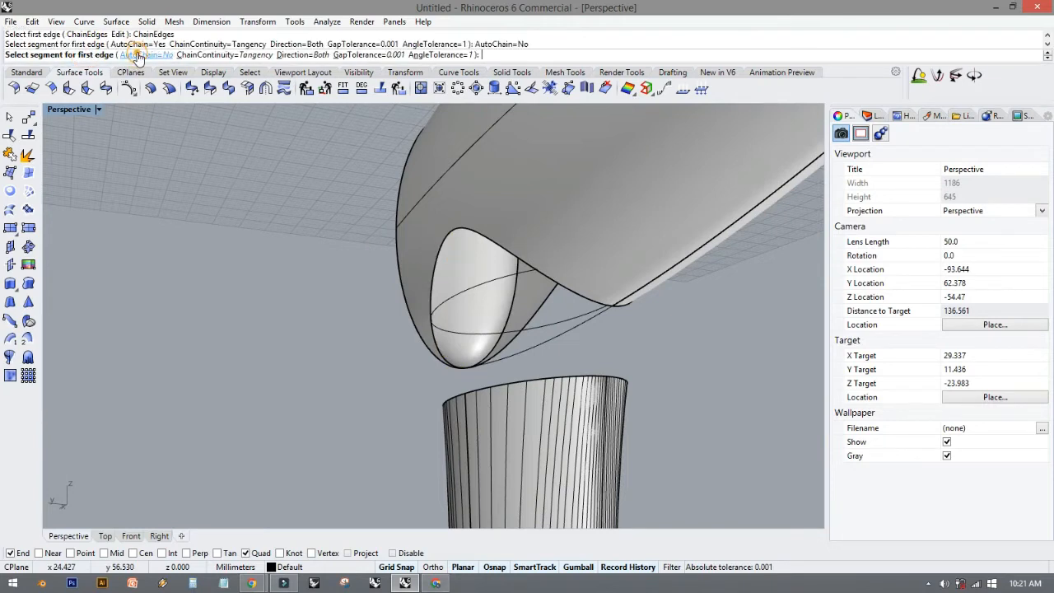
{"action": "left_click", "coordinate": [433, 288]}
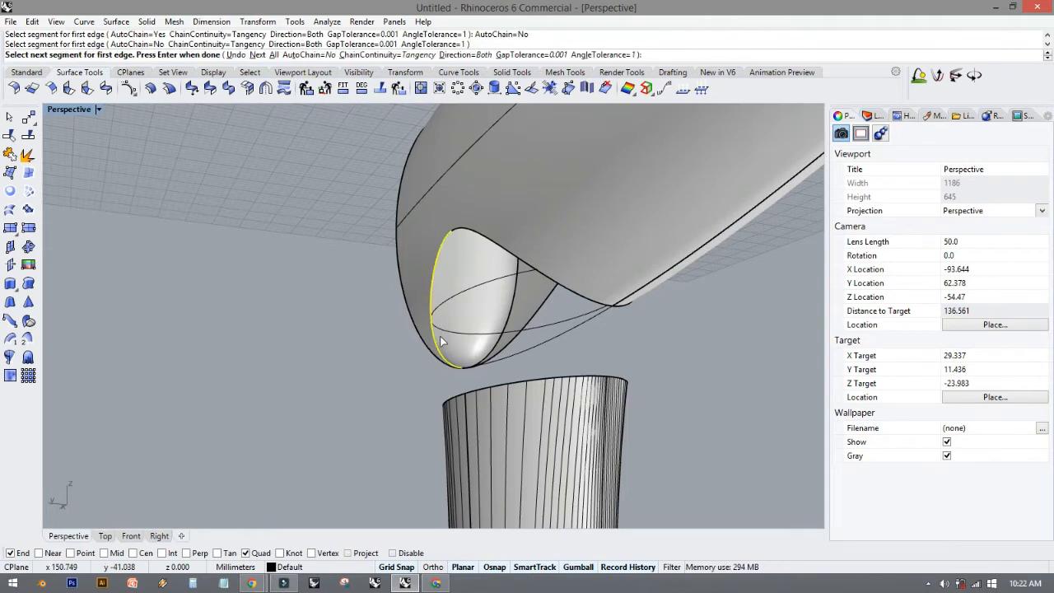
{"action": "left_click", "coordinate": [490, 247]}
{"action": "right_click_drag", "start_coordinate": [563, 290], "coordinate": [459, 261]}
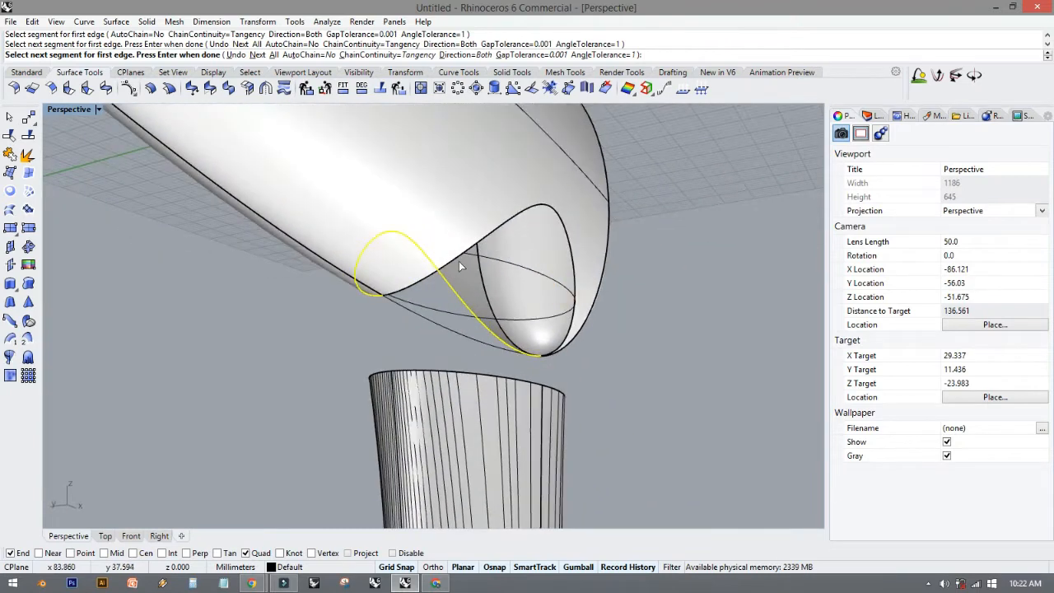
{"action": "left_click", "coordinate": [459, 257]}
{"action": "key", "text": "Return"}
Try to blend the opening to the handle's upper edge, check the preview and cancel the blend.
{"action": "mouse_move", "coordinate": [382, 359]}
{"action": "right_mouse_down"}
{"action": "mouse_move", "coordinate": [369, 405]}
{"action": "mouse_move", "coordinate": [376, 369]}
{"action": "right_mouse_up"}
{"action": "left_click_drag", "start_coordinate": [579, 438], "coordinate": [618, 445]}
{"action": "key", "text": "Return"}
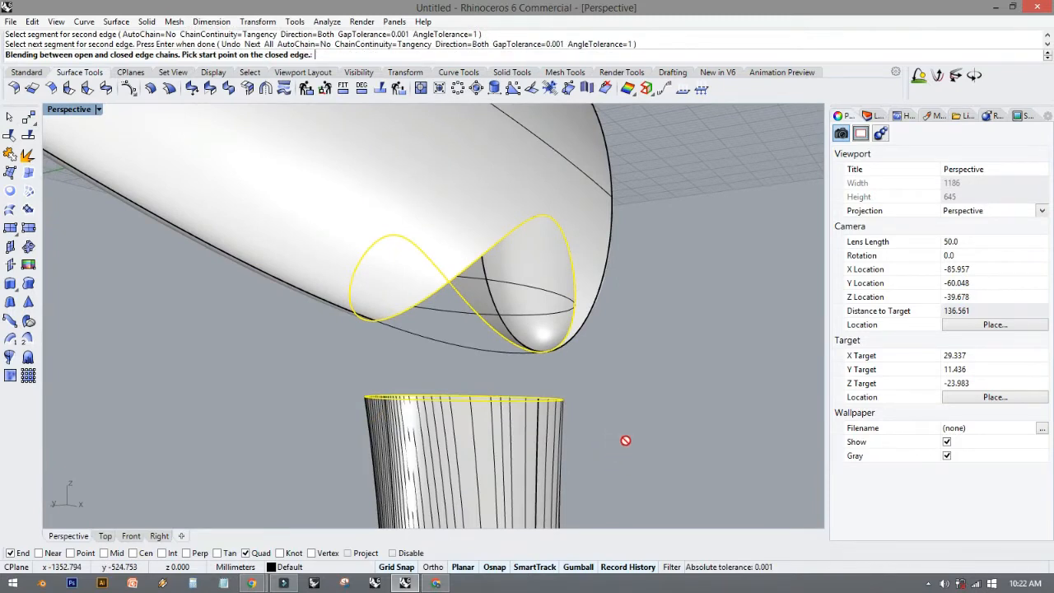
{"action": "right_click_drag", "start_coordinate": [625, 434], "coordinate": [529, 461]}
{"action": "right_click", "coordinate": [529, 461]}
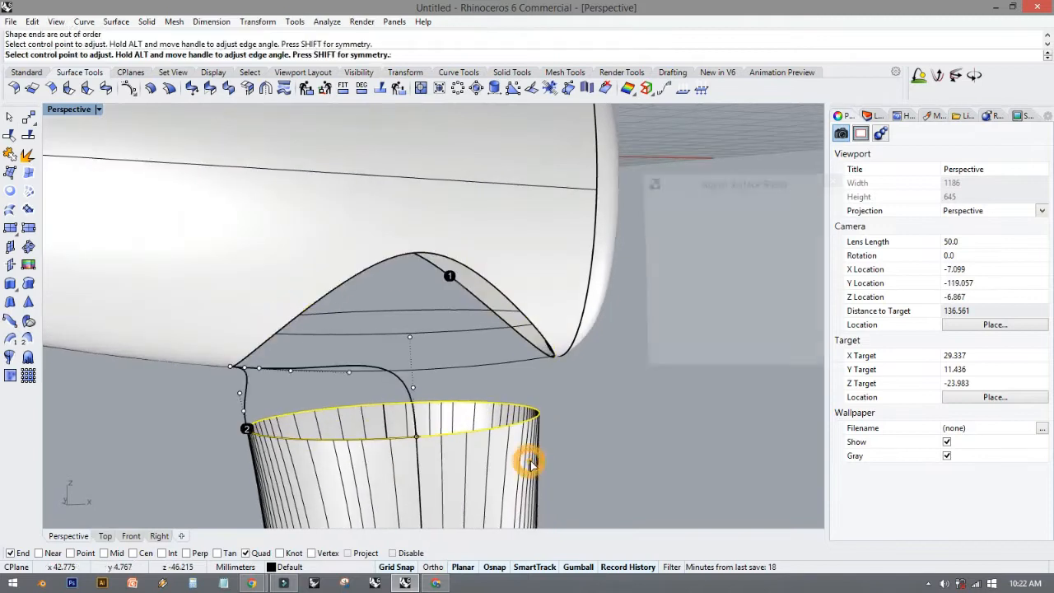
{"action": "right_click_drag", "start_coordinate": [450, 419], "coordinate": [527, 393]}
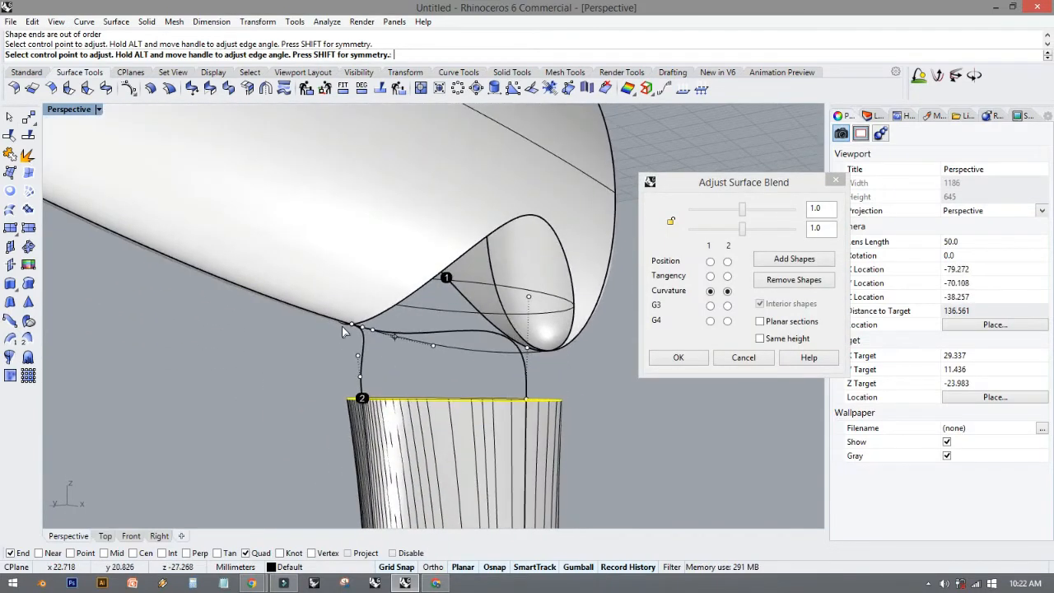
{"action": "scroll", "coordinate": [351, 331], "scroll_direction": "up", "scroll_amount": 4}
{"action": "right_click_drag", "start_coordinate": [373, 383], "coordinate": [398, 300]}
{"action": "key", "text": "Escape"}
Restart Blend Surface and select the body's whole underside opening as the first edge using ChainEdges with AutoChain set to Yes.
{"action": "right_click", "coordinate": [171, 367]}
{"action": "scroll", "coordinate": [170, 365], "scroll_direction": "down", "scroll_amount": 4}
{"action": "right_click_drag", "start_coordinate": [317, 214], "coordinate": [147, 155]}
{"action": "left_click", "coordinate": [93, 55]}
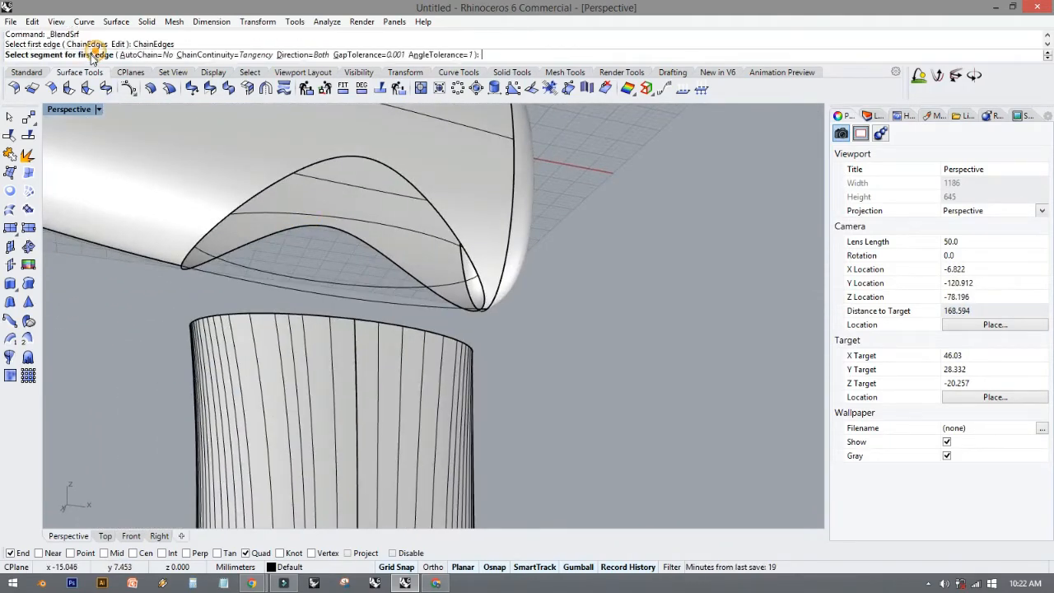
{"action": "left_click", "coordinate": [138, 55]}
{"action": "left_click", "coordinate": [140, 55]}
{"action": "left_click", "coordinate": [222, 226]}
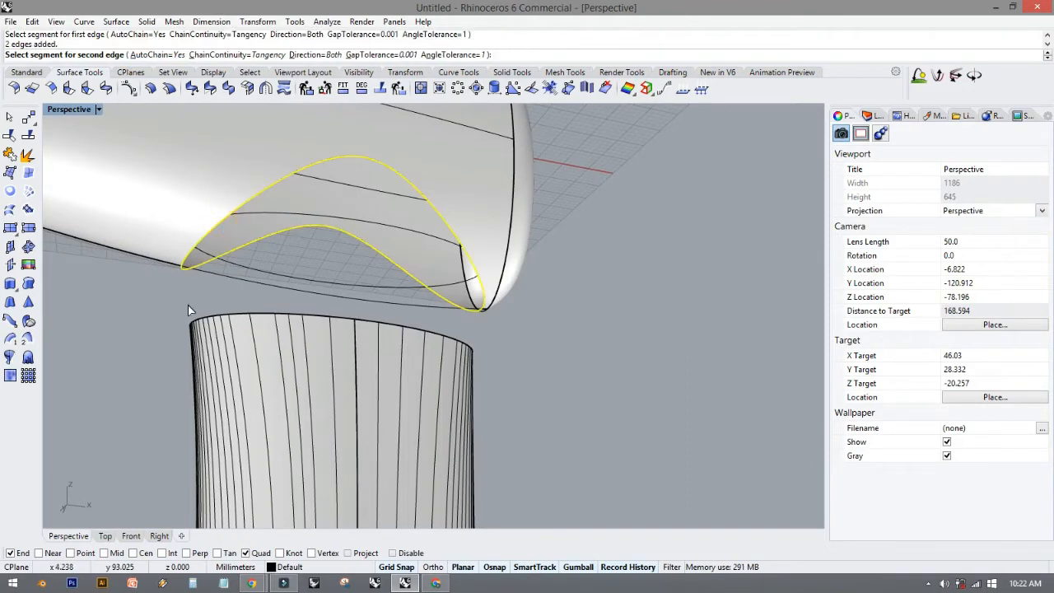
Select the handle's upper edge loop as the second blend edge and accept the seam points.
{"action": "right_click_drag", "start_coordinate": [188, 305], "coordinate": [184, 321]}
{"action": "left_click_drag", "start_coordinate": [171, 344], "coordinate": [597, 456]}
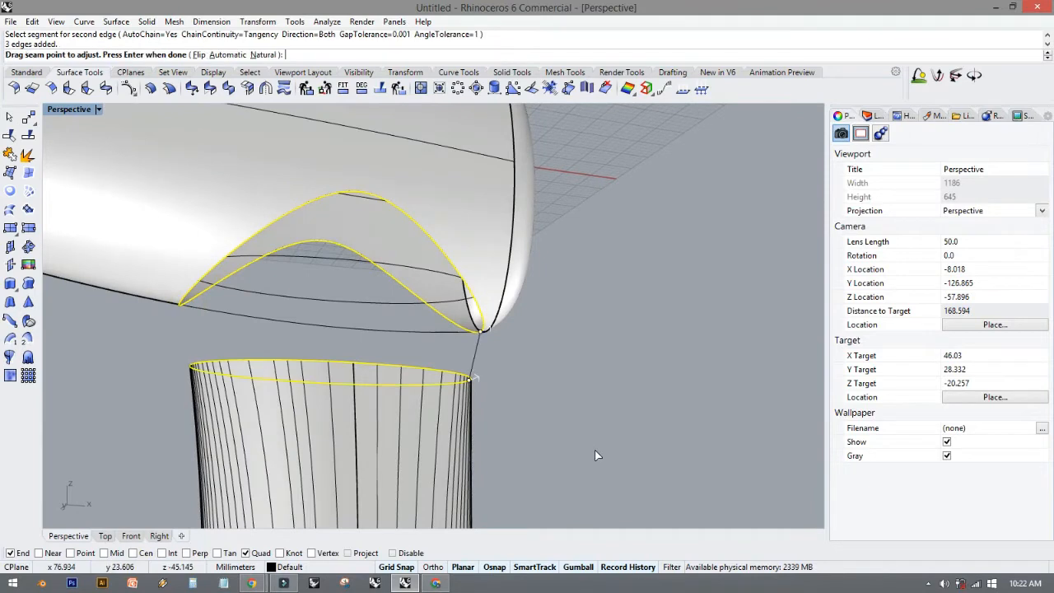
{"action": "right_click_drag", "start_coordinate": [579, 461], "coordinate": [563, 433]}
{"action": "scroll", "coordinate": [451, 399], "scroll_direction": "up", "scroll_amount": 5}
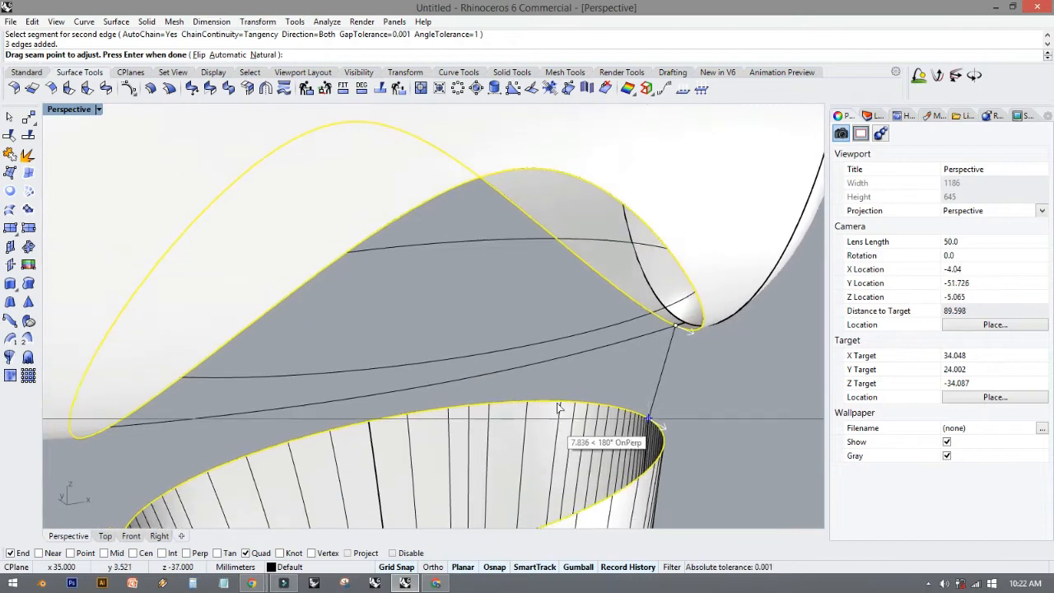
{"action": "right_click", "coordinate": [512, 329]}
{"action": "right_click_drag", "start_coordinate": [512, 329], "coordinate": [417, 301]}
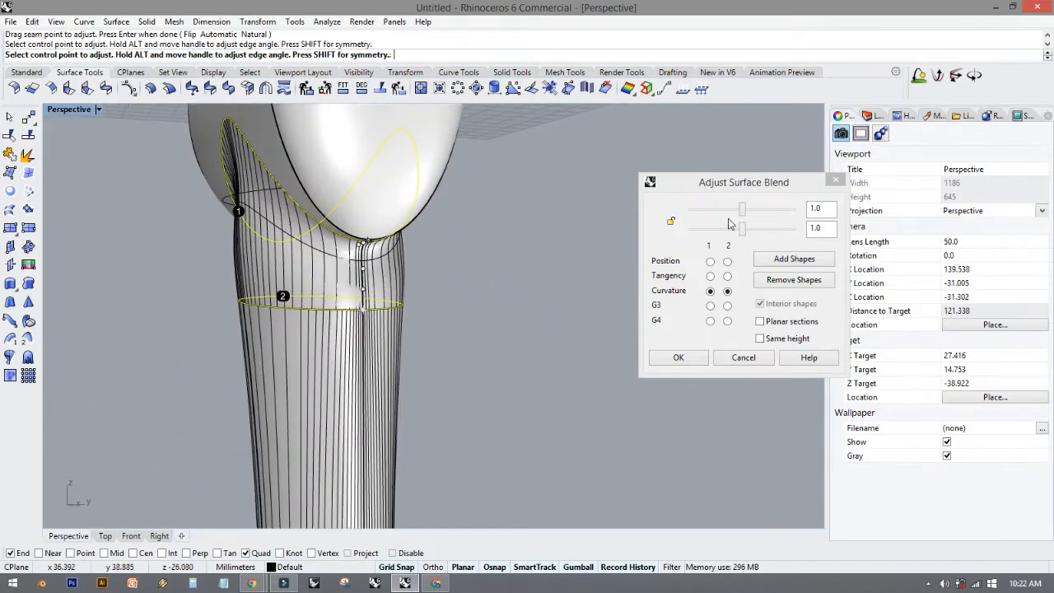
Set both blend edges to Tangency and adjust the first edge's blend value to 0.737.
{"action": "left_click", "coordinate": [710, 275]}
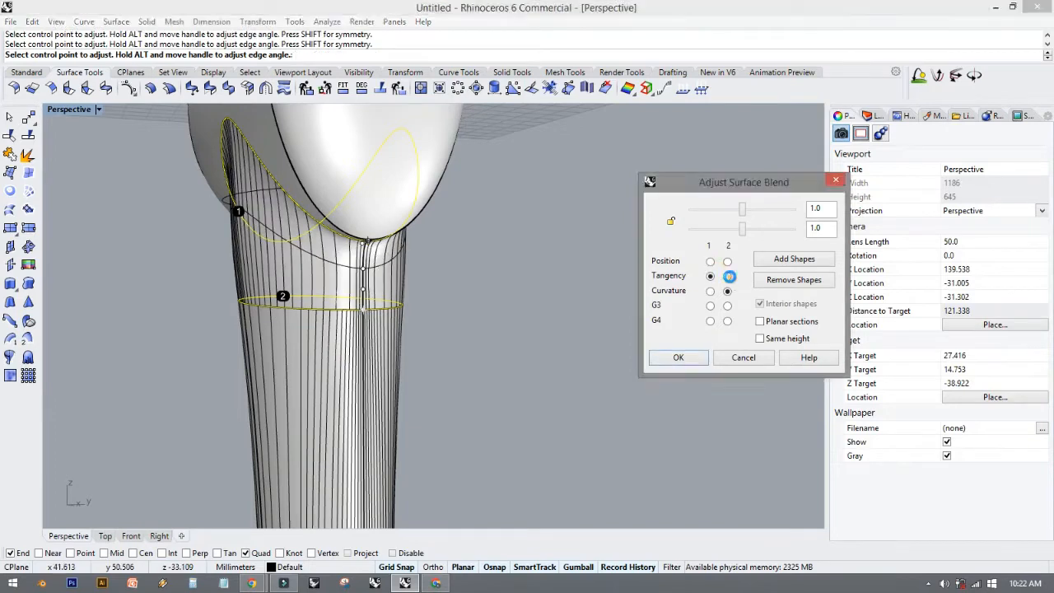
{"action": "left_click", "coordinate": [727, 276]}
{"action": "right_click_drag", "start_coordinate": [509, 290], "coordinate": [726, 256]}
{"action": "left_click_drag", "start_coordinate": [746, 214], "coordinate": [709, 218]}
{"action": "right_click_drag", "start_coordinate": [545, 265], "coordinate": [619, 244]}
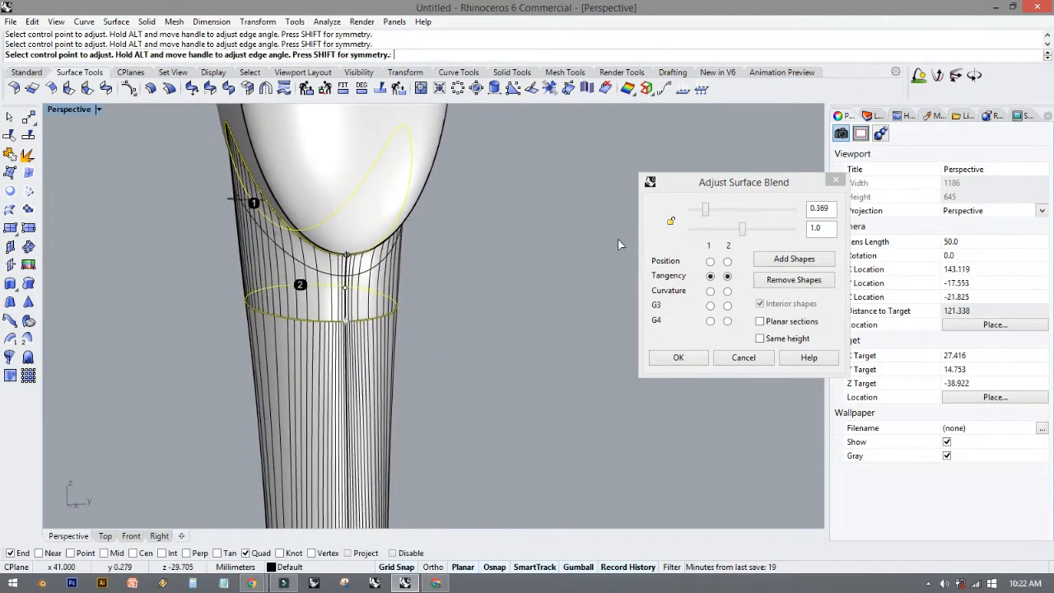
{"action": "left_click_drag", "start_coordinate": [706, 221], "coordinate": [719, 215]}
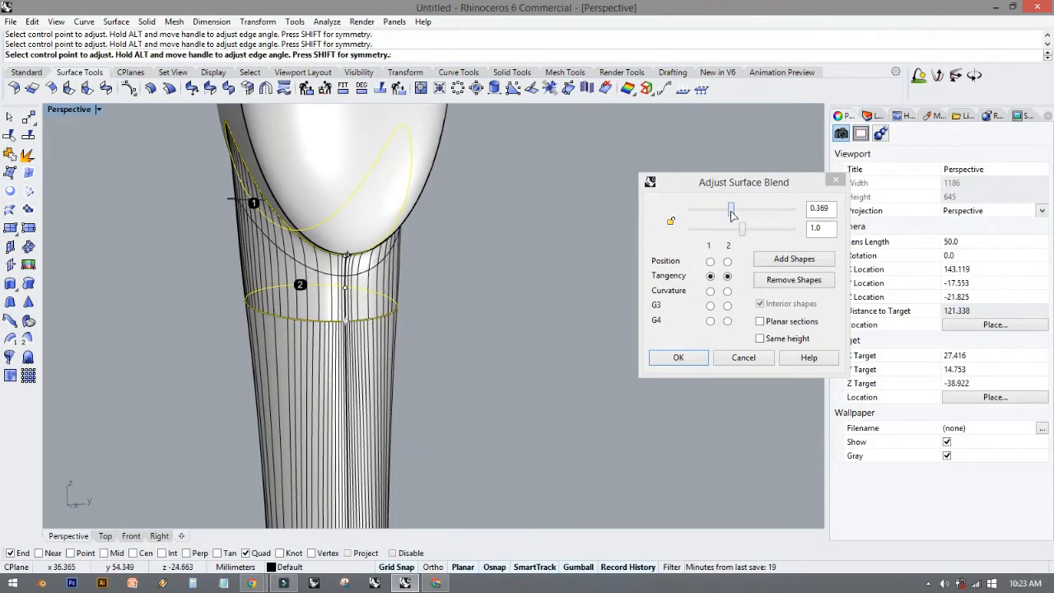
{"action": "right_click_drag", "start_coordinate": [524, 283], "coordinate": [626, 295]}
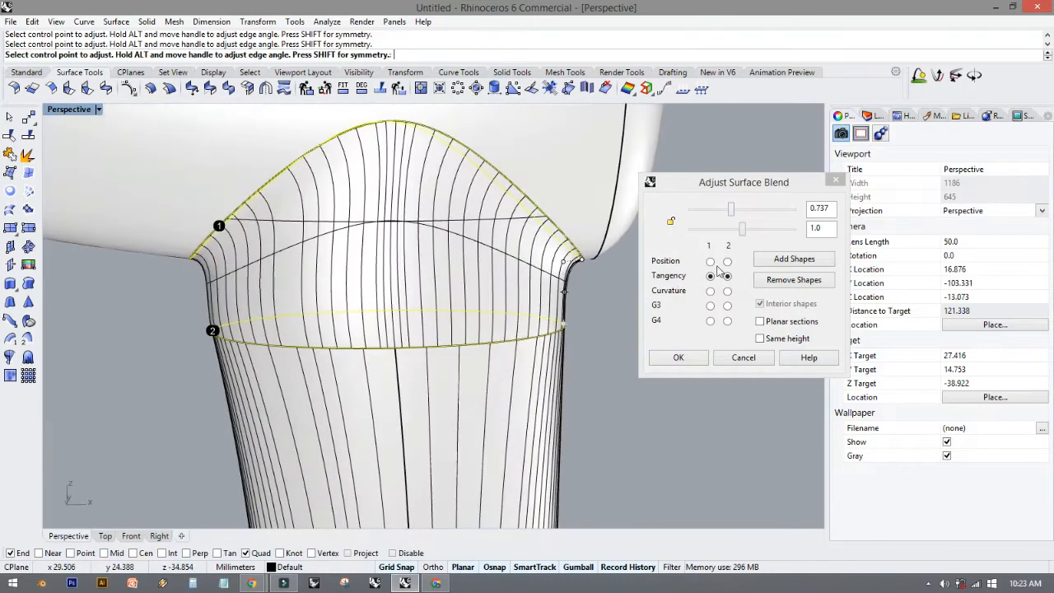
Adjust the blend values to 0.448 for the first edge and 1.214 for the second, and create the blend surface.
{"action": "left_click_drag", "start_coordinate": [741, 229], "coordinate": [679, 244]}
{"action": "right_click_drag", "start_coordinate": [549, 289], "coordinate": [519, 245]}
{"action": "scroll", "coordinate": [520, 244], "scroll_direction": "up", "scroll_amount": 6}
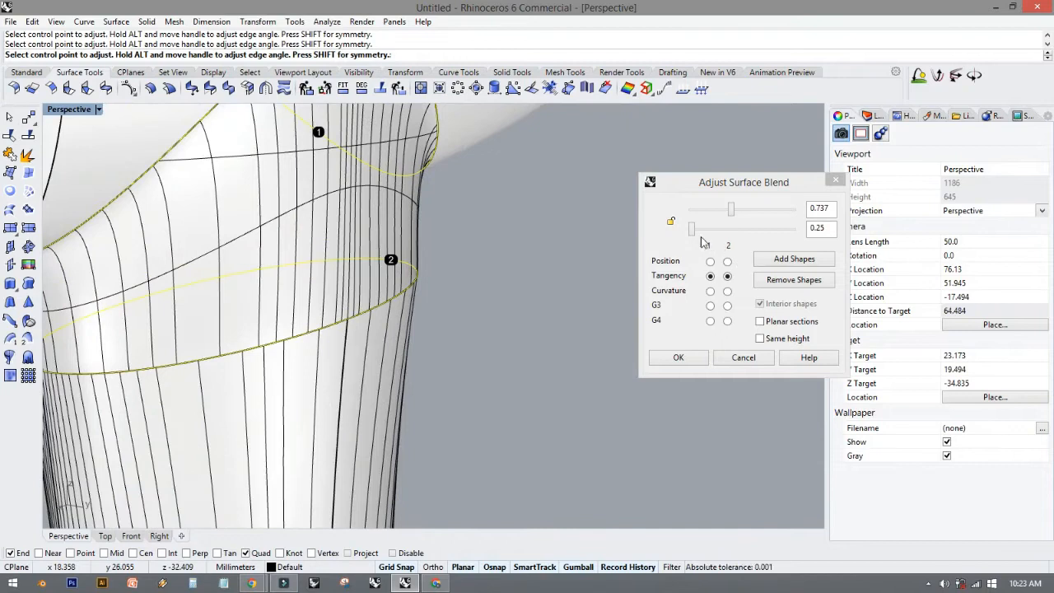
{"action": "left_click_drag", "start_coordinate": [695, 234], "coordinate": [717, 219]}
{"action": "right_click_drag", "start_coordinate": [448, 292], "coordinate": [625, 346]}
{"action": "left_click", "coordinate": [676, 359]}
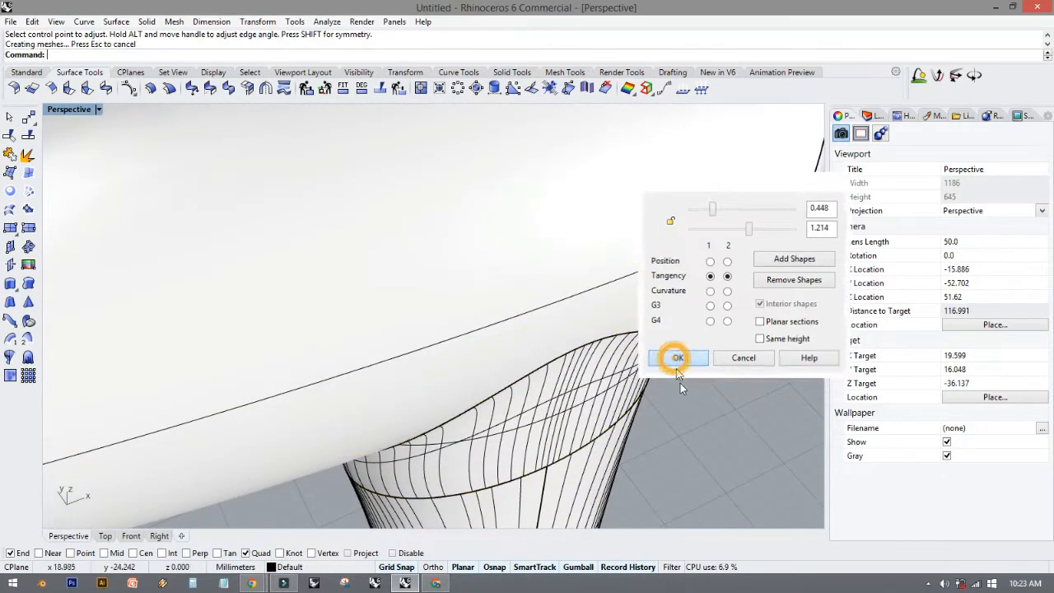
Inspect the blend between body and handle in Rendered display mode and return the Perspective view to Shaded.
{"action": "right_click_drag", "start_coordinate": [718, 450], "coordinate": [391, 268]}
{"action": "right_click_drag", "start_coordinate": [572, 307], "coordinate": [268, 170]}
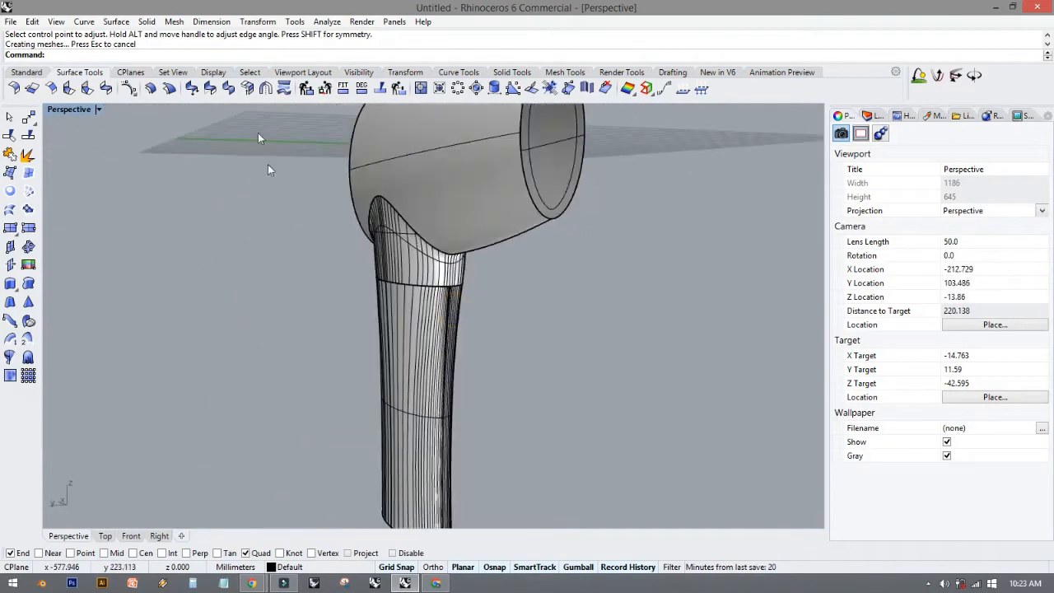
{"action": "left_click", "coordinate": [99, 113]}
{"action": "left_click", "coordinate": [103, 173]}
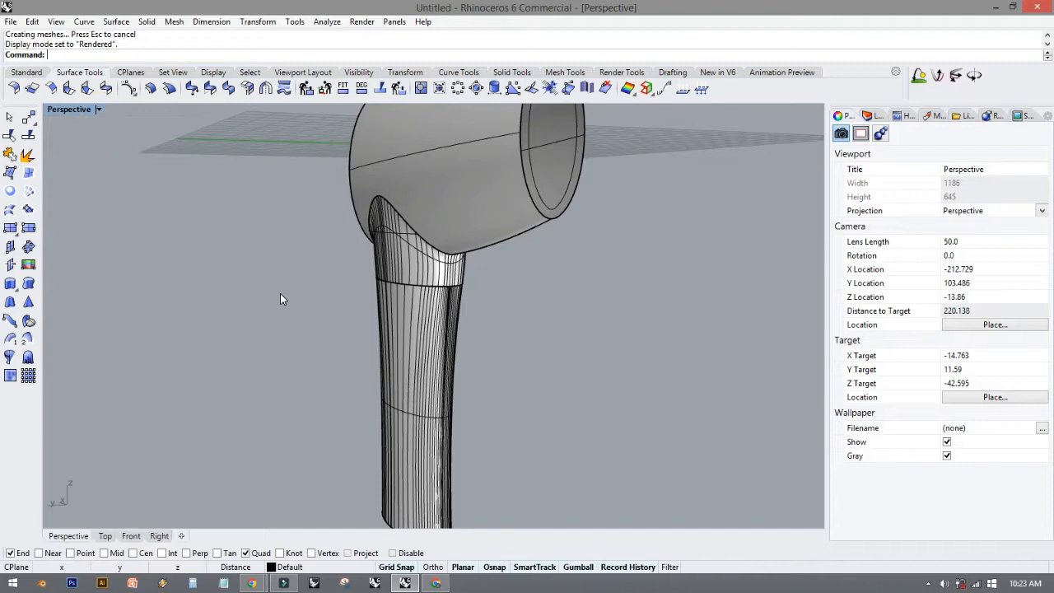
{"action": "right_click_drag", "start_coordinate": [311, 367], "coordinate": [92, 122]}
{"action": "left_click", "coordinate": [98, 109]}
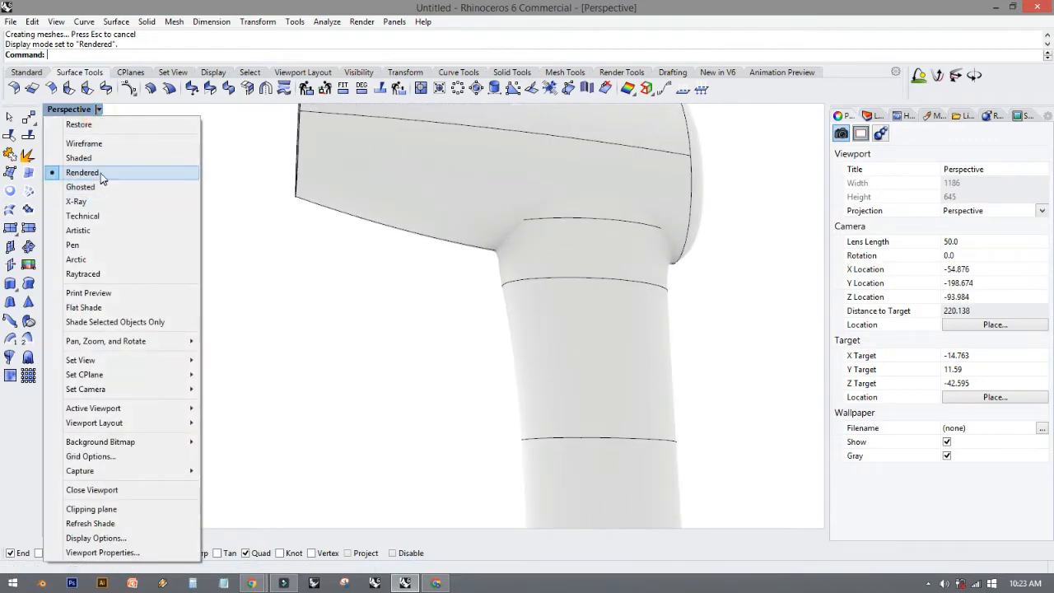
{"action": "left_click", "coordinate": [90, 158]}
Try to start a Patch from the edge of the handle's open lower end.
{"action": "mouse_move", "coordinate": [236, 274]}
{"action": "right_mouse_down"}
{"action": "mouse_move", "coordinate": [237, 294]}
{"action": "mouse_move", "coordinate": [210, 201]}
{"action": "mouse_move", "coordinate": [220, 278]}
{"action": "mouse_move", "coordinate": [176, 252]}
{"action": "mouse_move", "coordinate": [165, 290]}
{"action": "mouse_move", "coordinate": [239, 333]}
{"action": "right_mouse_up"}
{"action": "right_click_drag", "start_coordinate": [337, 372], "coordinate": [243, 397]}
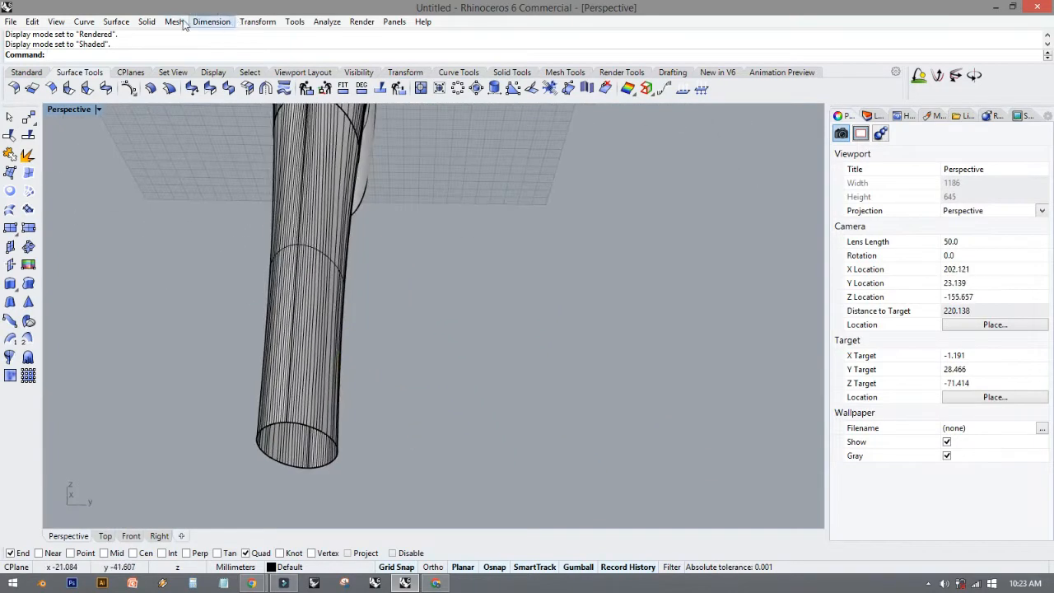
{"action": "left_click", "coordinate": [116, 23]}
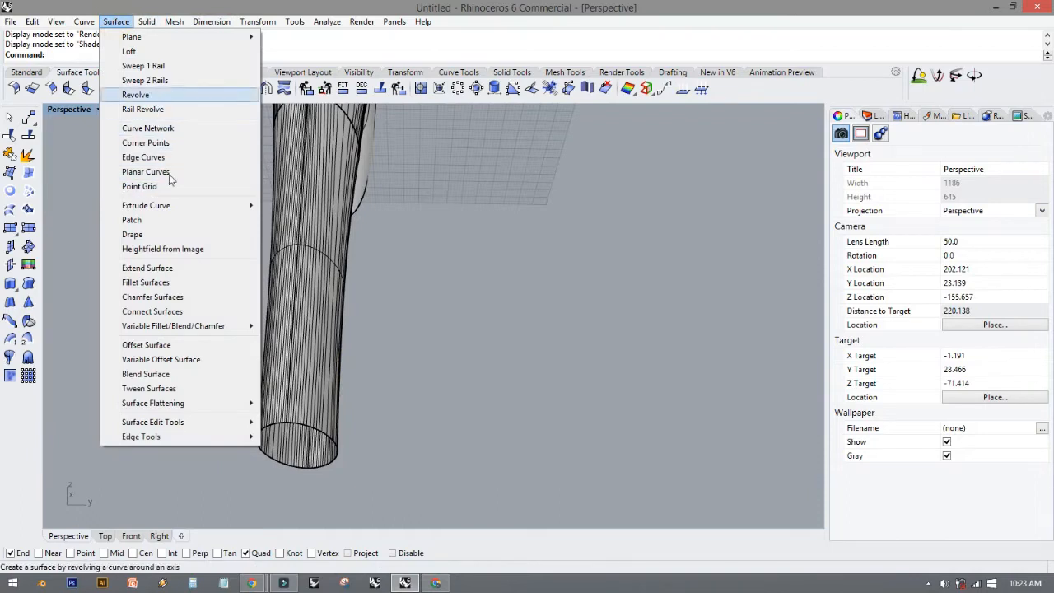
{"action": "left_click", "coordinate": [172, 222]}
{"action": "right_click_drag", "start_coordinate": [206, 393], "coordinate": [264, 370]}
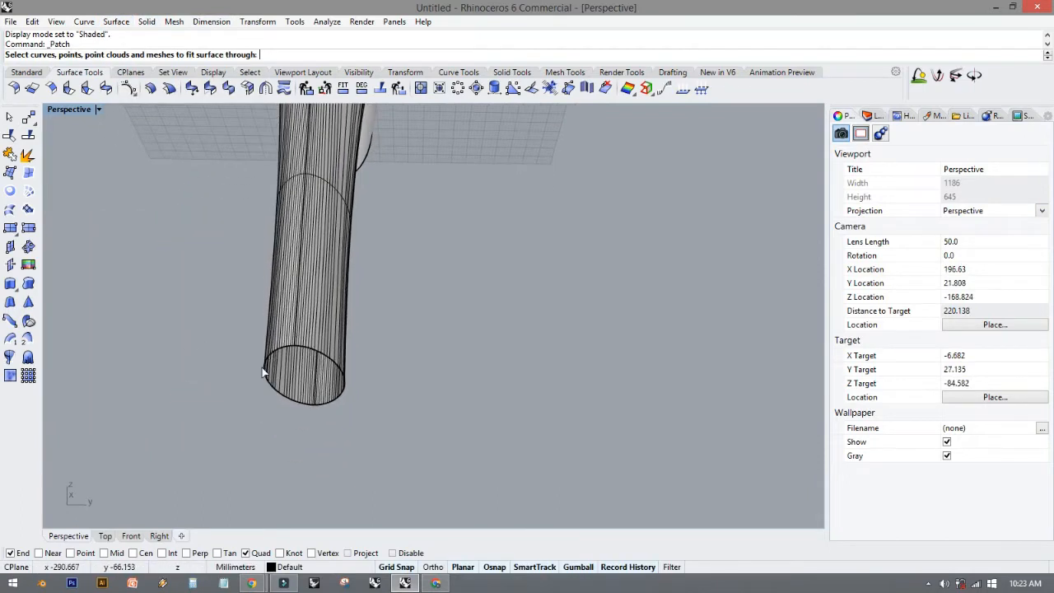
{"action": "left_click", "coordinate": [265, 367]}
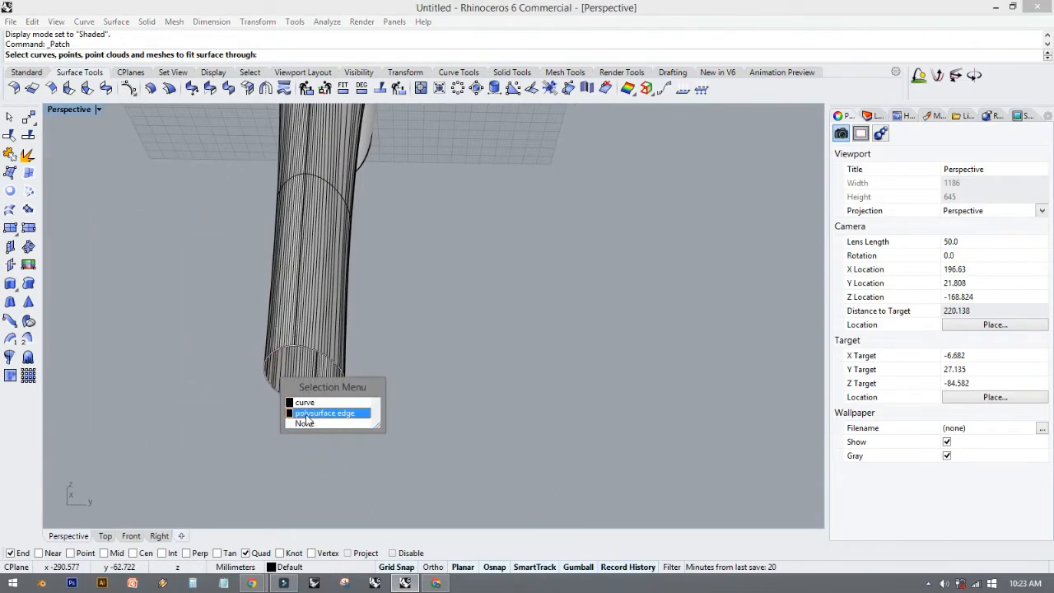
{"action": "right_click_drag", "start_coordinate": [195, 342], "coordinate": [231, 391]}
Select the ellipse curve at the handle's lower end, separately from the polysurface, and hide it.
{"action": "left_click_drag", "start_coordinate": [235, 394], "coordinate": [378, 461]}
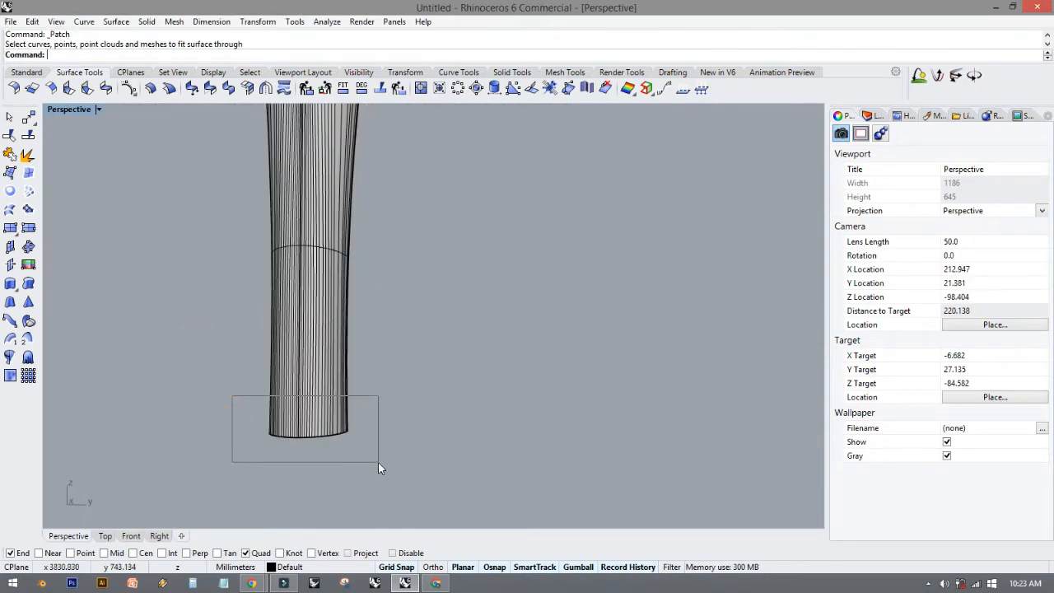
{"action": "right_click_drag", "start_coordinate": [378, 462], "coordinate": [354, 415]}
{"action": "key", "text": "Escape"}
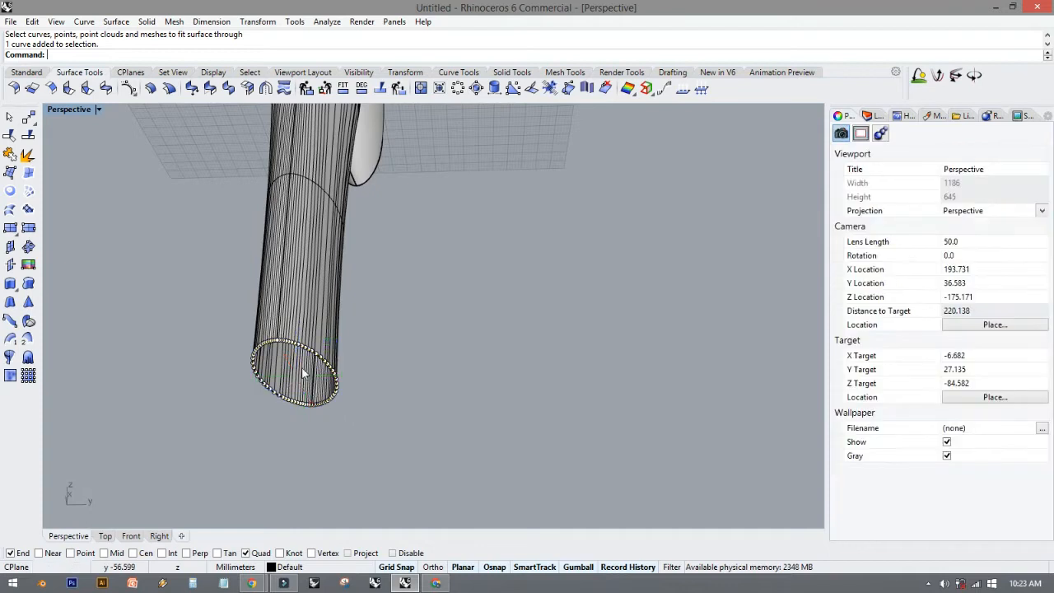
{"action": "scroll", "coordinate": [297, 356], "scroll_direction": "up", "scroll_amount": 3}
{"action": "left_click", "coordinate": [301, 336]}
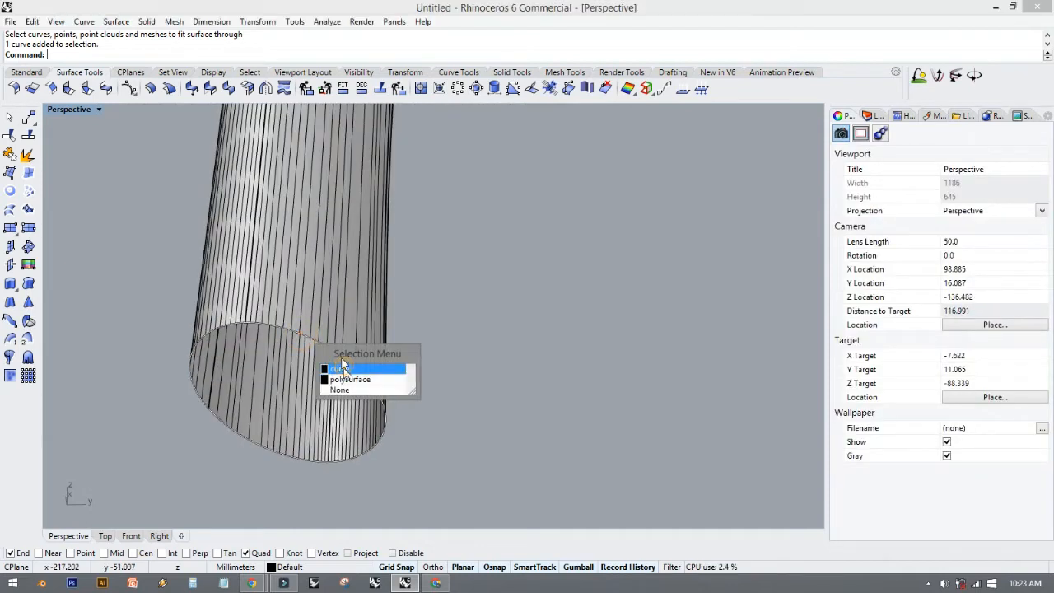
{"action": "left_click", "coordinate": [346, 365]}
{"action": "left_click", "coordinate": [17, 72]}
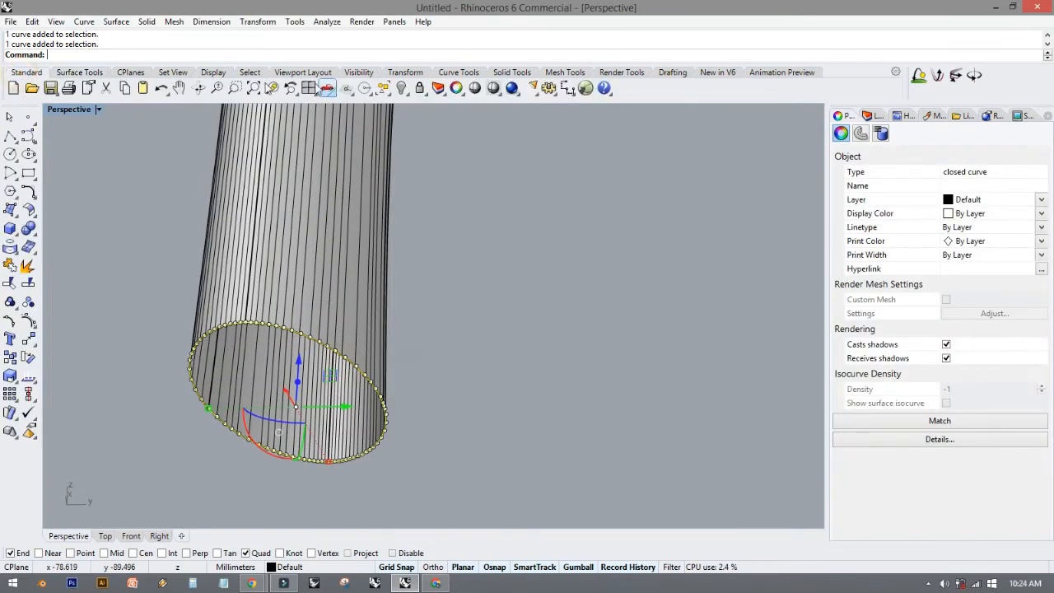
{"action": "left_click", "coordinate": [401, 88]}
Start a Patch using the edge of the handle's open lower end as the boundary and confirm the selection.
{"action": "left_click", "coordinate": [121, 24]}
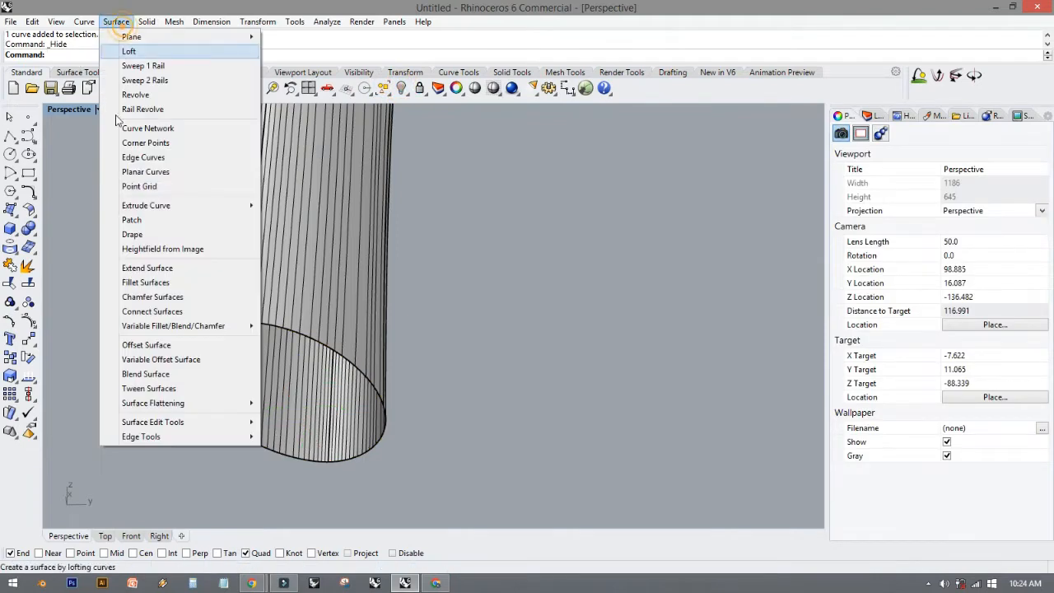
{"action": "left_click", "coordinate": [129, 218]}
{"action": "right_click_drag", "start_coordinate": [204, 315], "coordinate": [46, 405]}
{"action": "left_click", "coordinate": [99, 430]}
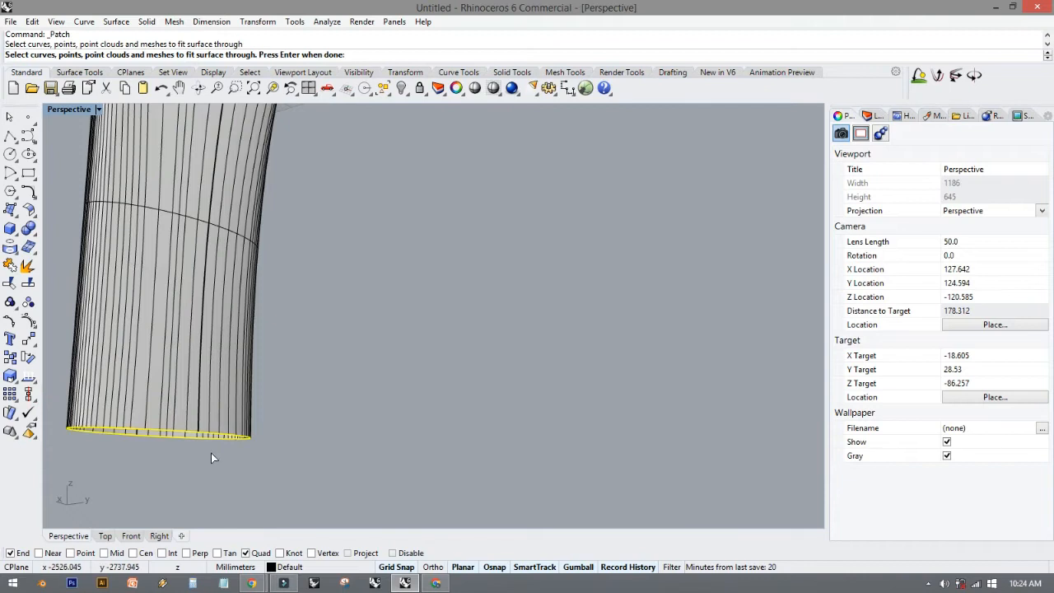
{"action": "right_click_drag", "start_coordinate": [210, 448], "coordinate": [299, 416]}
{"action": "key", "text": "Return"}
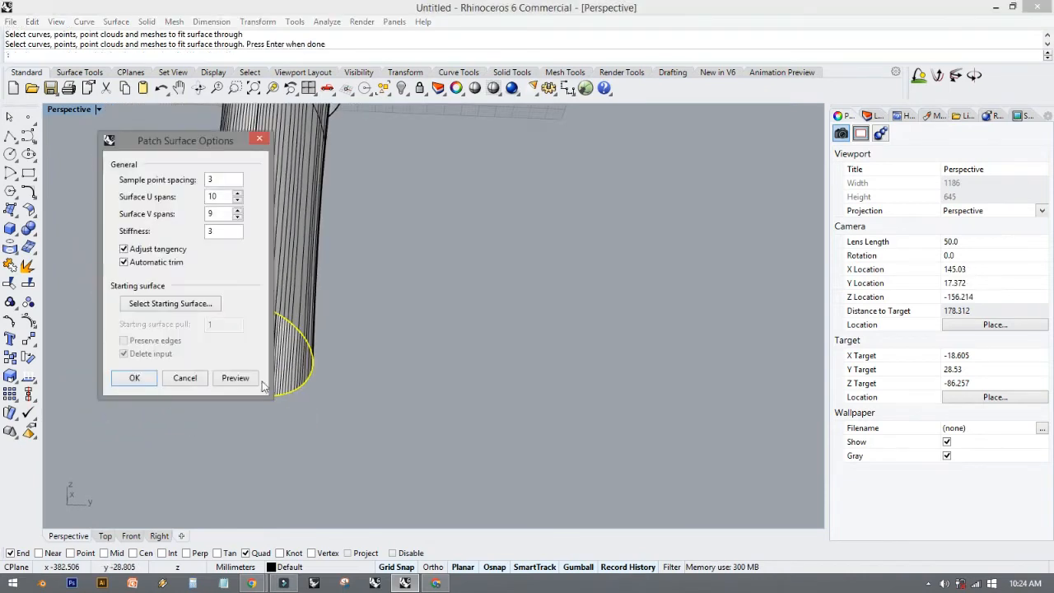
Preview the patch and create the rounded cap at the handle's lower end with Adjust tangency and Automatic trim on.
{"action": "left_click", "coordinate": [235, 378]}
{"action": "left_click_drag", "start_coordinate": [159, 146], "coordinate": [492, 172]}
{"action": "right_click_drag", "start_coordinate": [336, 378], "coordinate": [163, 334]}
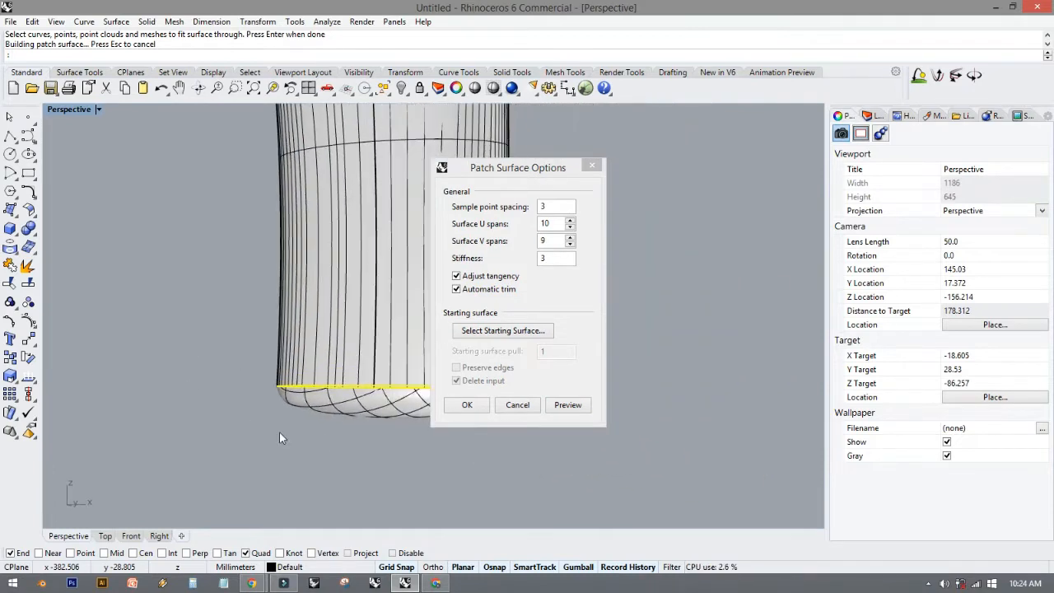
{"action": "scroll", "coordinate": [333, 432], "scroll_direction": "up", "scroll_amount": 2}
{"action": "right_click_drag", "start_coordinate": [311, 427], "coordinate": [479, 435], "text": "shift"}
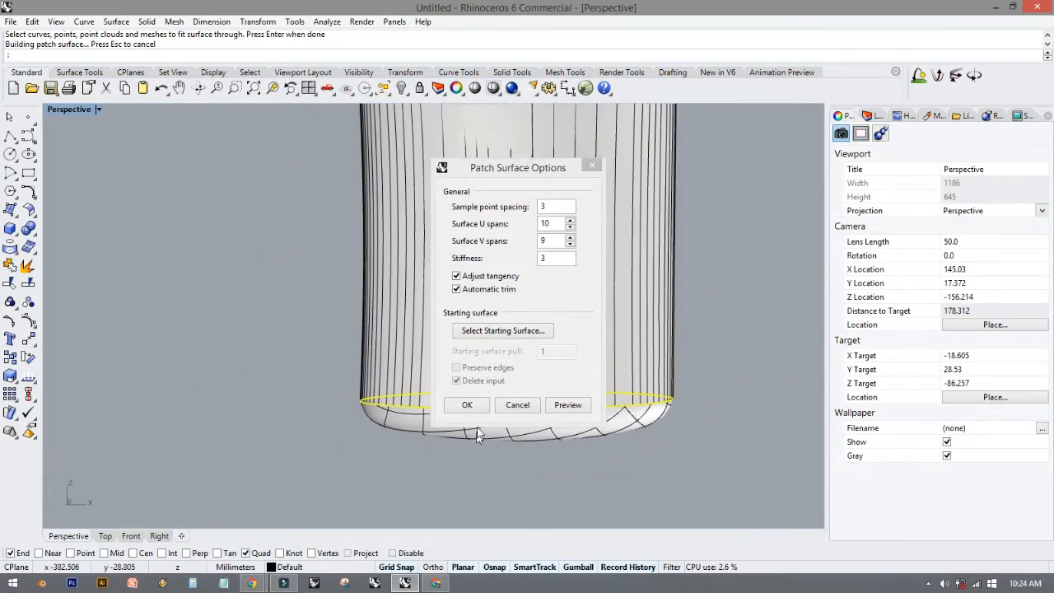
{"action": "left_click", "coordinate": [467, 405]}
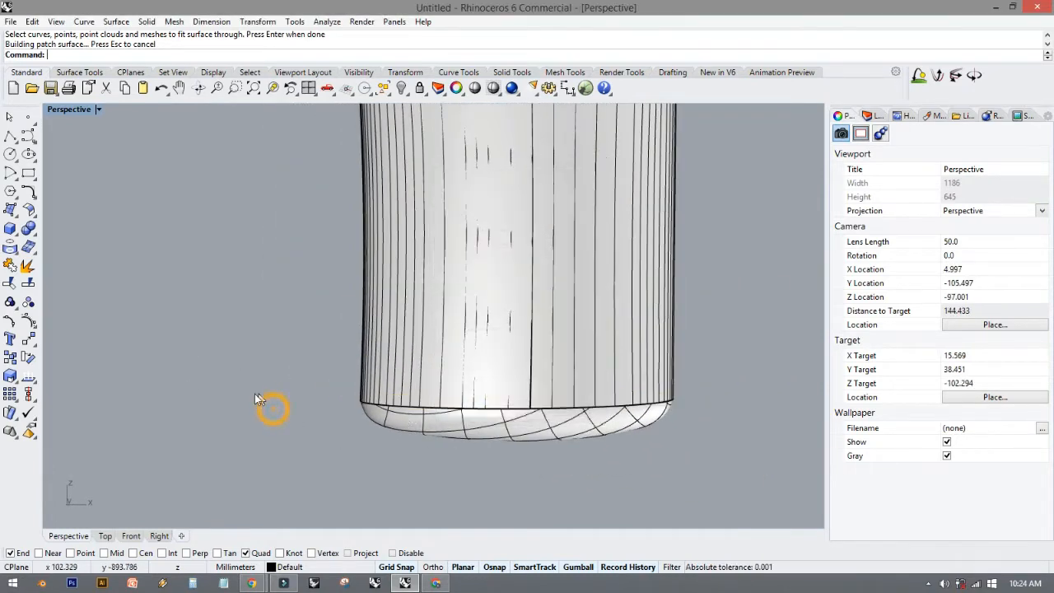
Examine the overall shape of the body and capped handle in a shaded preview.
{"action": "right_click_drag", "start_coordinate": [249, 391], "coordinate": [248, 438]}
{"action": "scroll", "coordinate": [249, 438], "scroll_direction": "down", "scroll_amount": 6}
{"action": "right_click_drag", "start_coordinate": [405, 239], "coordinate": [496, 175], "text": "shift"}
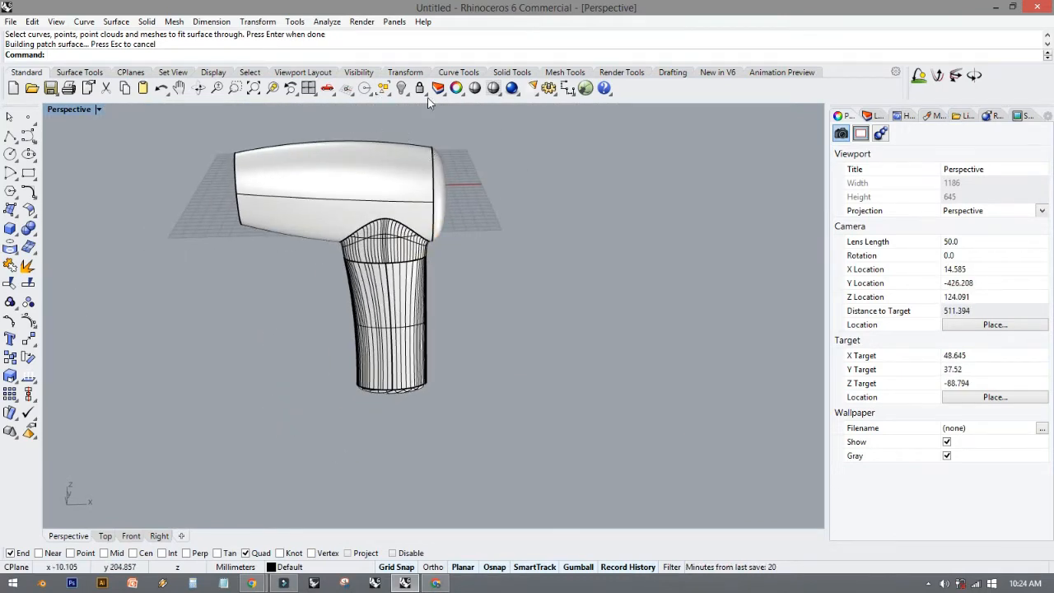
{"action": "left_click", "coordinate": [475, 88]}
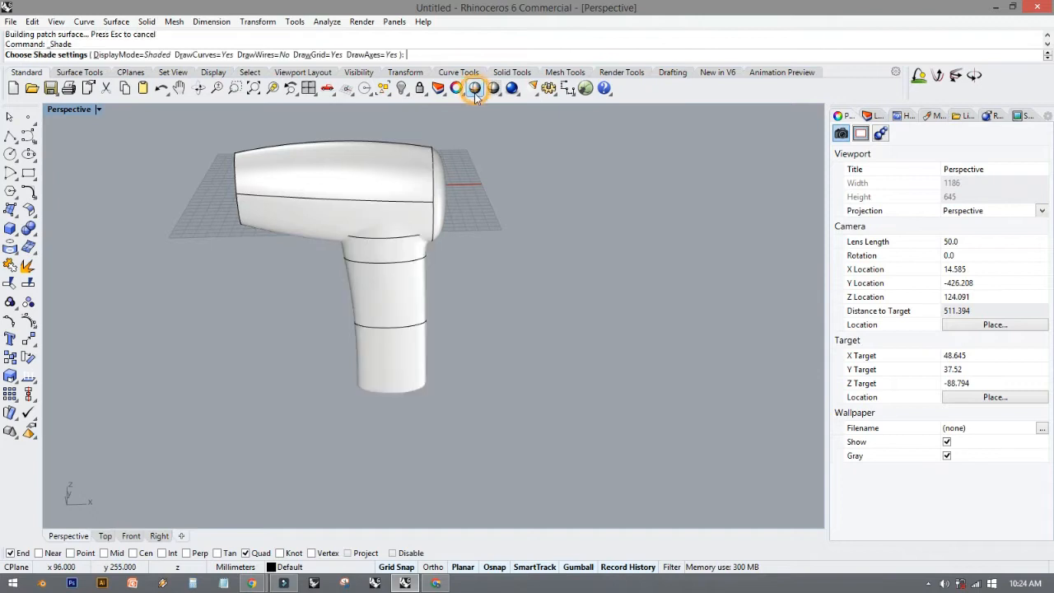
{"action": "scroll", "coordinate": [423, 196], "scroll_direction": "up", "scroll_amount": 4}
{"action": "left_click", "coordinate": [494, 90]}
{"action": "left_click", "coordinate": [475, 88]}
{"action": "mouse_move", "coordinate": [476, 355]}
{"action": "right_mouse_down"}
{"action": "mouse_move", "coordinate": [330, 472]}
{"action": "mouse_move", "coordinate": [179, 301]}
{"action": "mouse_move", "coordinate": [425, 313]}
{"action": "mouse_move", "coordinate": [651, 355]}
{"action": "mouse_move", "coordinate": [650, 364]}
{"action": "mouse_move", "coordinate": [527, 368]}
{"action": "right_mouse_up"}
{"action": "key", "text": "Escape"}
Offset the inner closed curve at the body's open front end inward by 2 mm.
{"action": "right_click_drag", "start_coordinate": [152, 295], "coordinate": [239, 270]}
{"action": "scroll", "coordinate": [437, 220], "scroll_direction": "up", "scroll_amount": 4}
{"action": "right_click_drag", "start_coordinate": [437, 219], "coordinate": [399, 239], "text": "shift"}
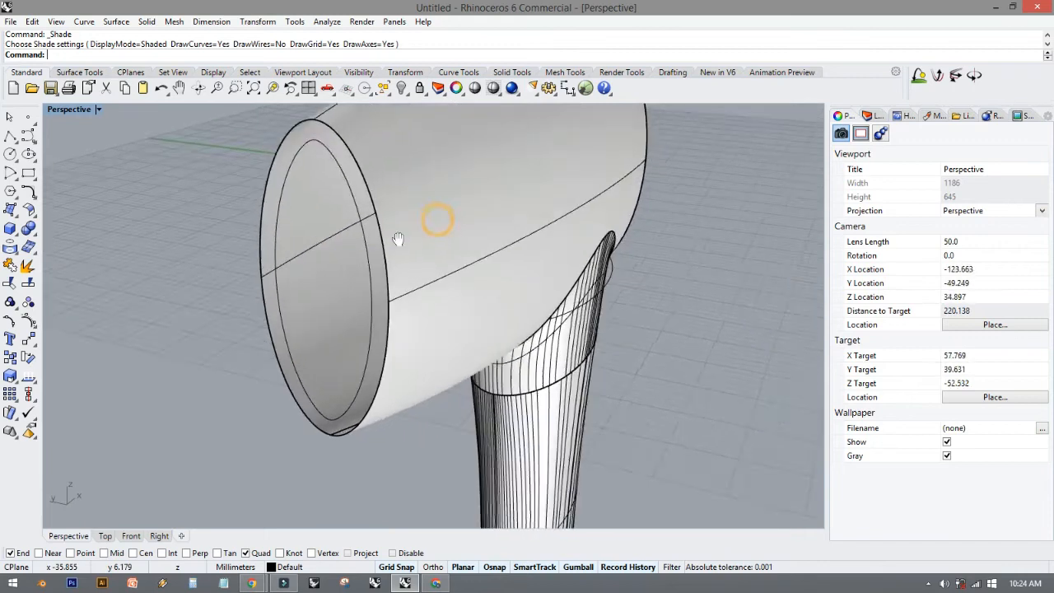
{"action": "left_click", "coordinate": [289, 192]}
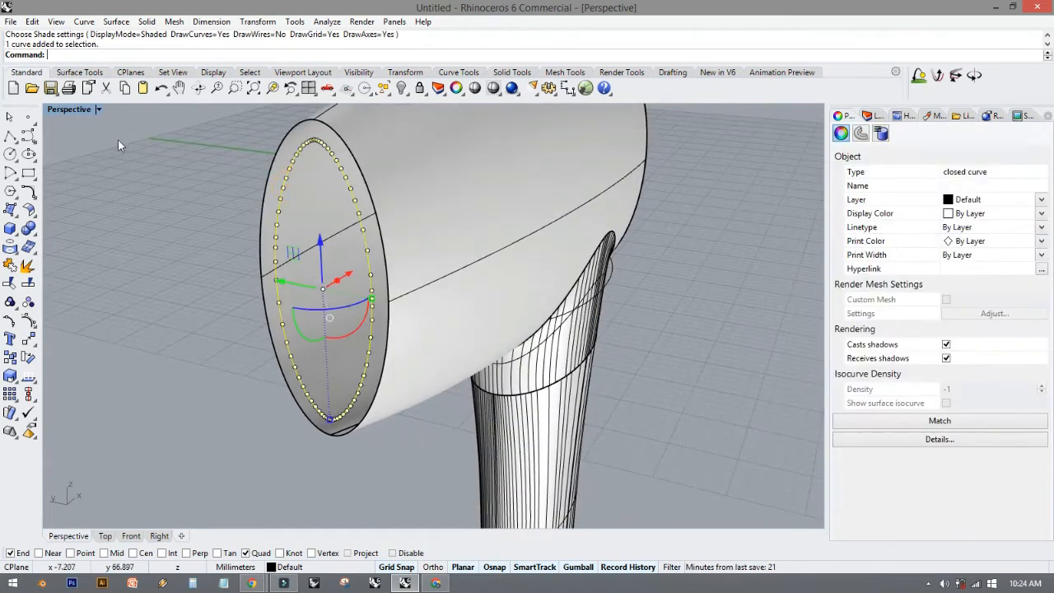
{"action": "double_click", "coordinate": [73, 113]}
{"action": "left_click", "coordinate": [31, 190]}
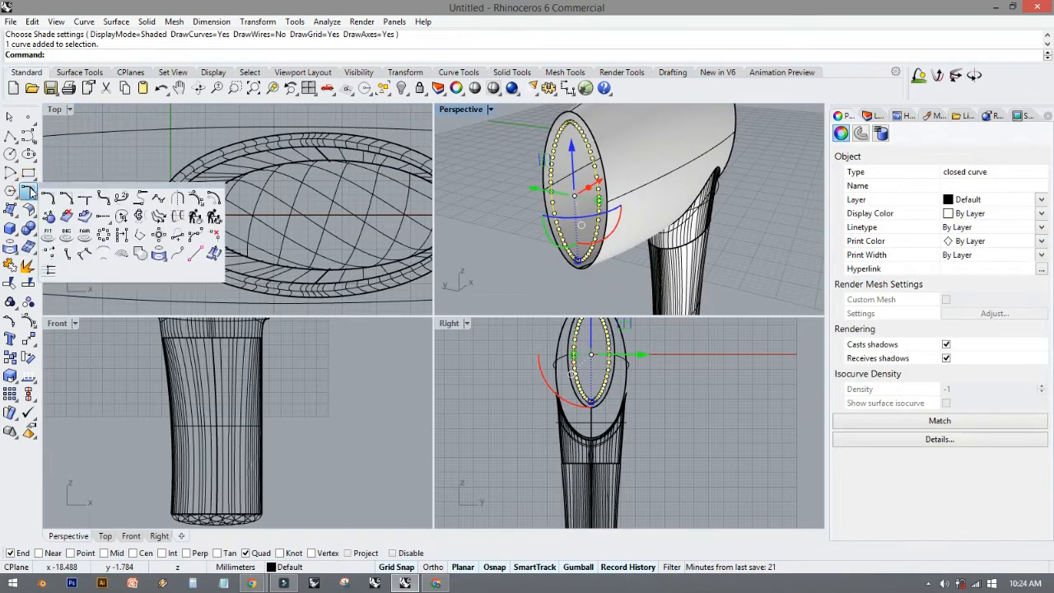
{"action": "left_click", "coordinate": [214, 199]}
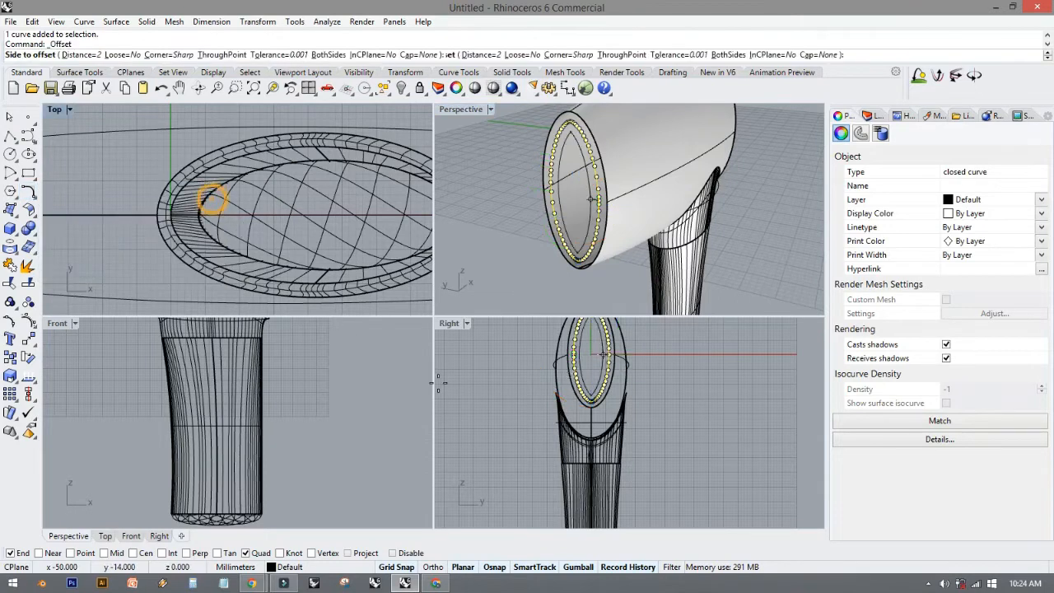
{"action": "scroll", "coordinate": [589, 368], "scroll_direction": "up", "scroll_amount": 3}
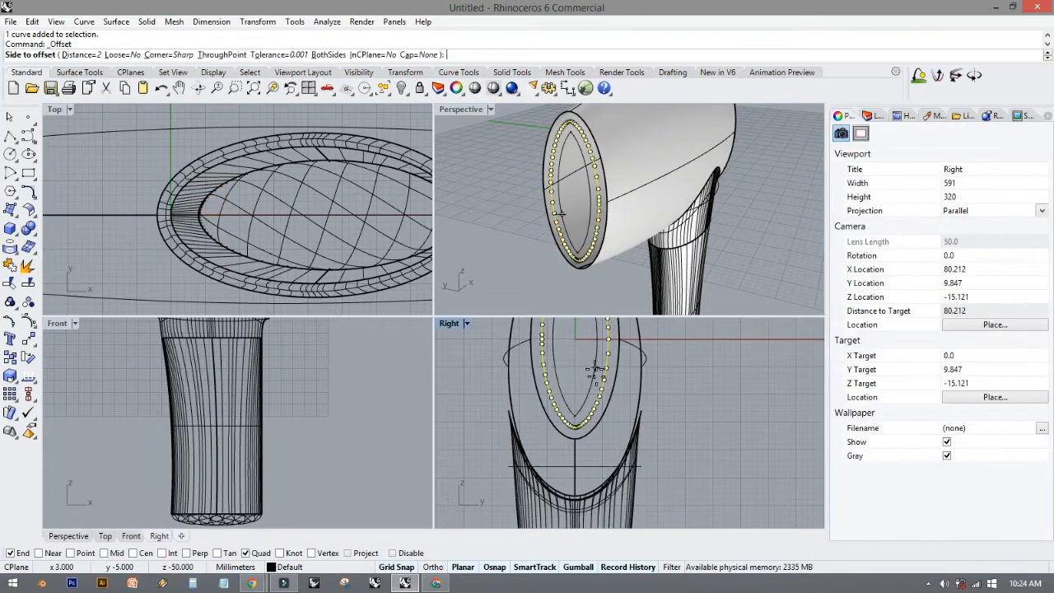
{"action": "scroll", "coordinate": [593, 379], "scroll_direction": "up", "scroll_amount": 2}
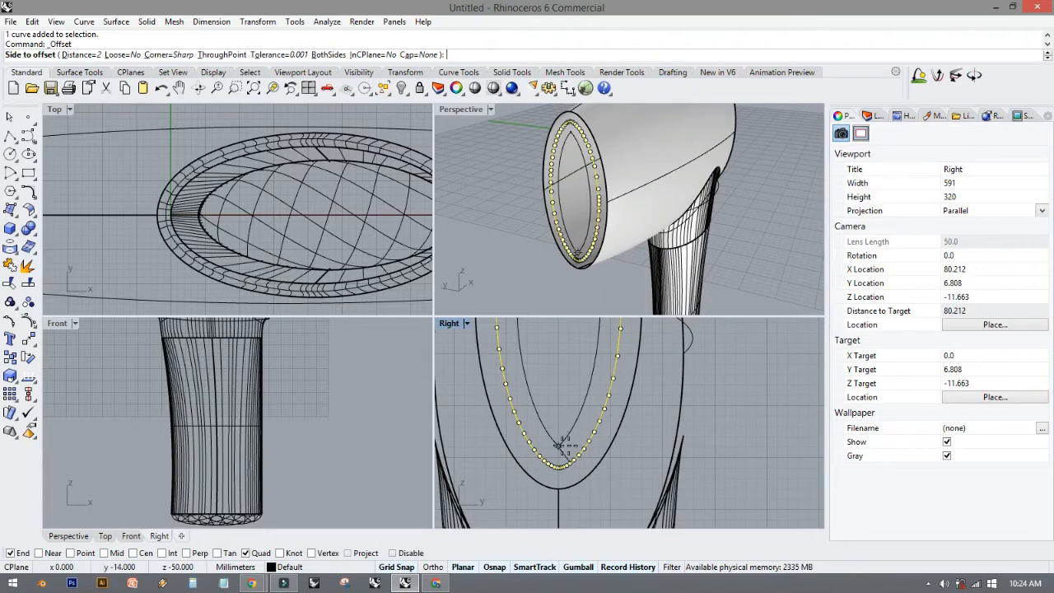
{"action": "left_click", "coordinate": [584, 417]}
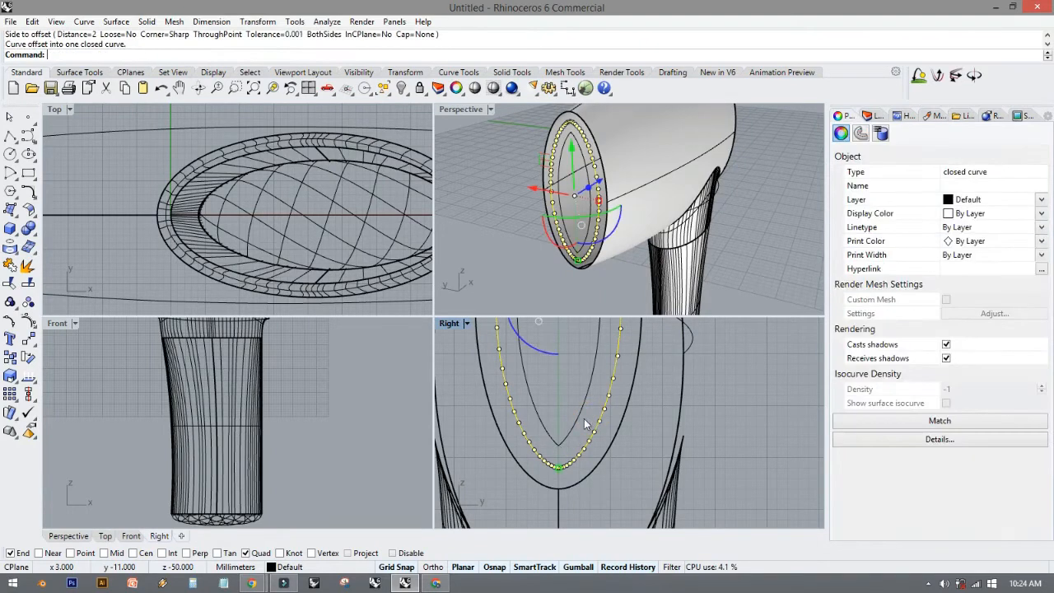
Fillet the pointed lower tip of the offset curve with a radius of 1 mm.
{"action": "scroll", "coordinate": [543, 442], "scroll_direction": "up", "scroll_amount": 2}
{"action": "left_click", "coordinate": [564, 399]}
{"action": "left_click", "coordinate": [566, 437]}
{"action": "left_click", "coordinate": [551, 451]}
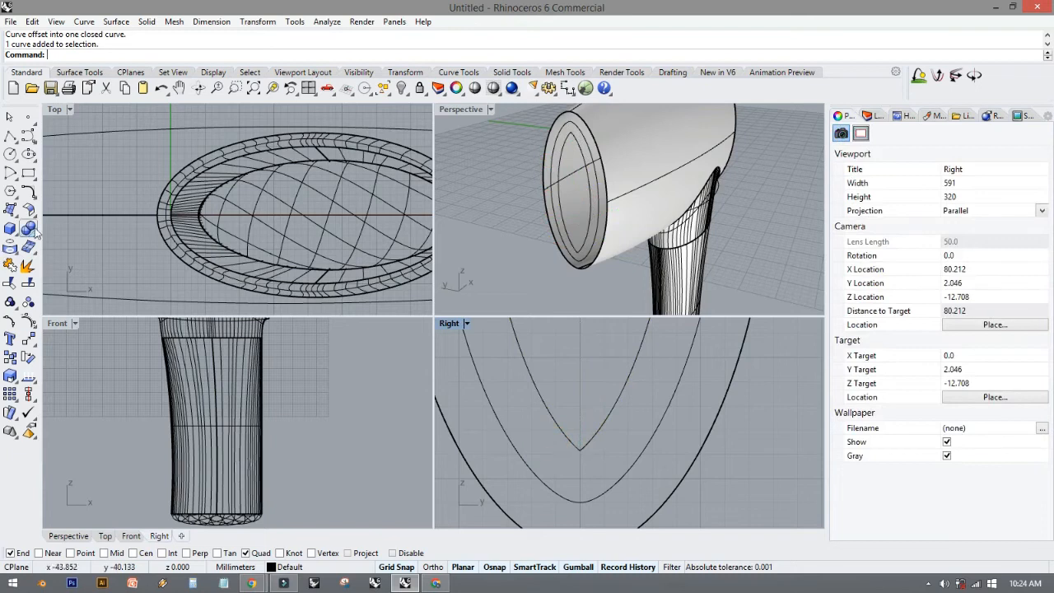
{"action": "left_click", "coordinate": [29, 192]}
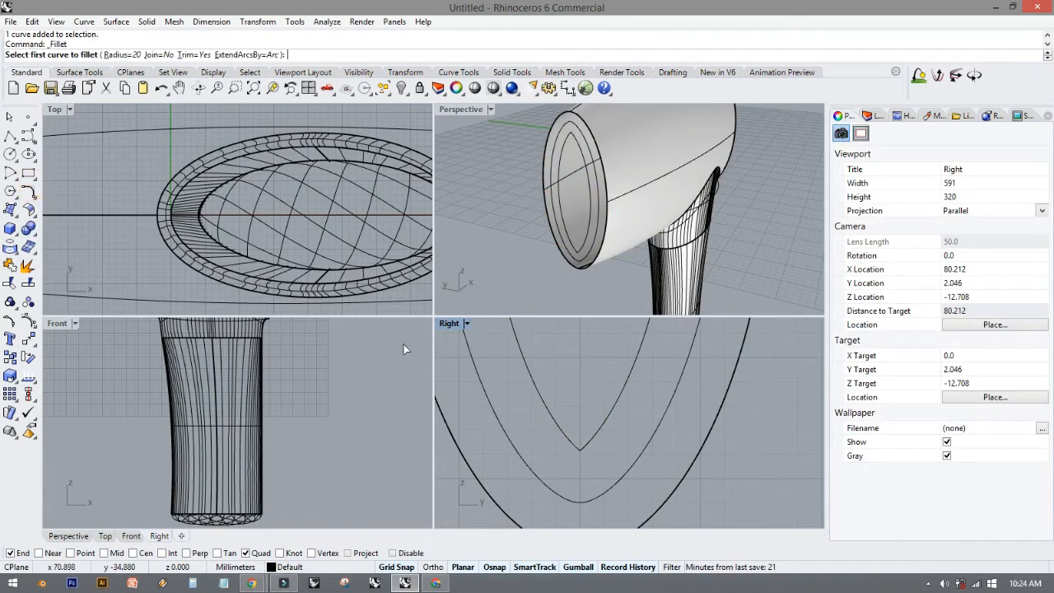
{"action": "type", "text": "1"}
{"action": "key", "text": "Return"}
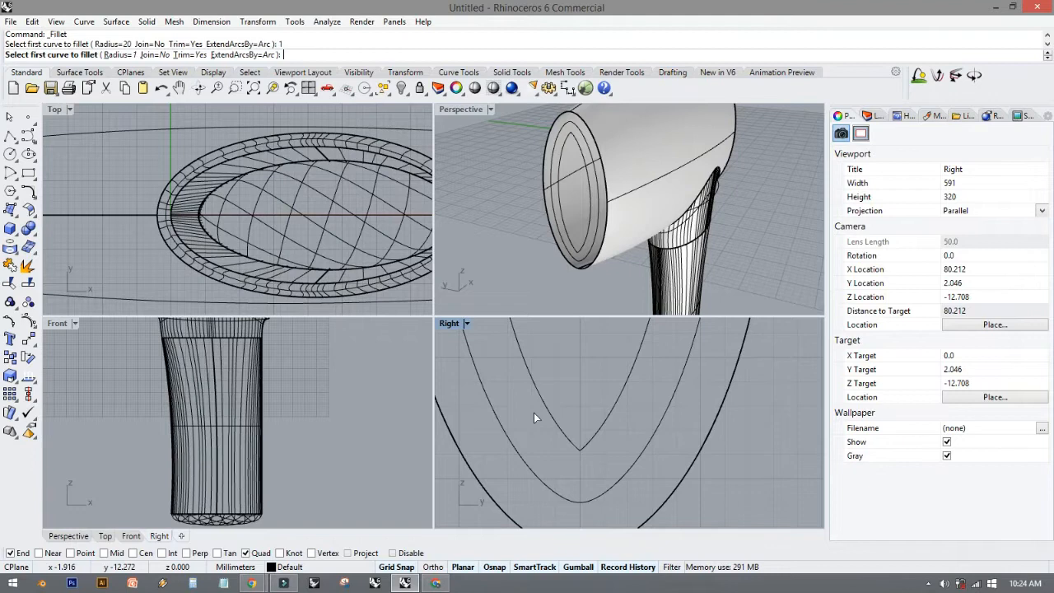
{"action": "left_click", "coordinate": [562, 418]}
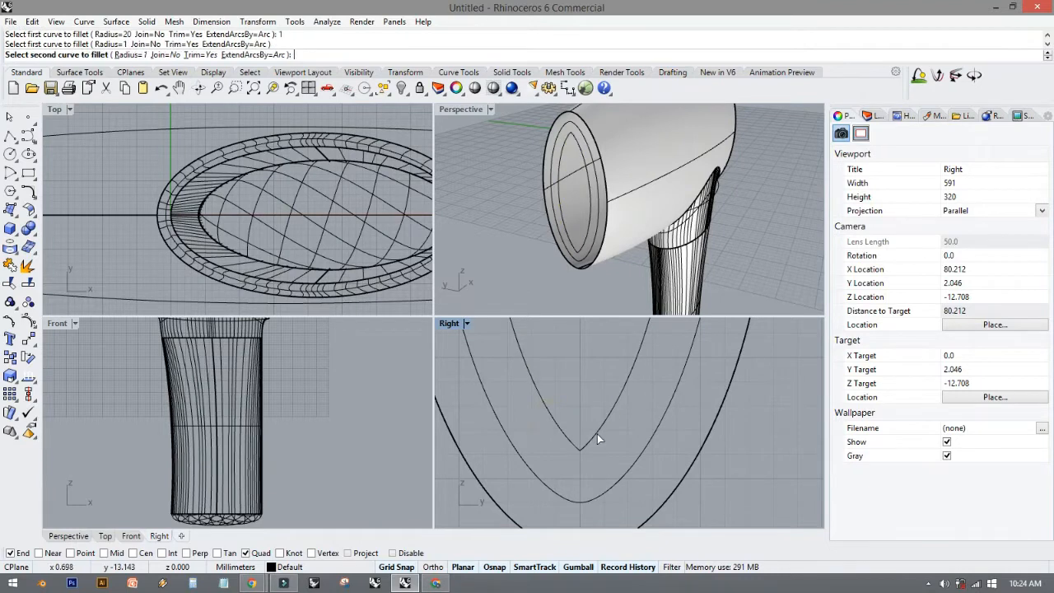
{"action": "left_click", "coordinate": [597, 434]}
Fillet the offset curve's upper tip with the same 1 mm radius.
{"action": "left_click", "coordinate": [548, 344]}
{"action": "scroll", "coordinate": [580, 391], "scroll_direction": "down", "scroll_amount": 3}
{"action": "right_click", "coordinate": [565, 408]}
{"action": "left_click", "coordinate": [565, 354]}
{"action": "left_click", "coordinate": [577, 358]}
Move the filleted offset curve about 22 mm along the body's axis into the body's front opening.
{"action": "left_click", "coordinate": [579, 354]}
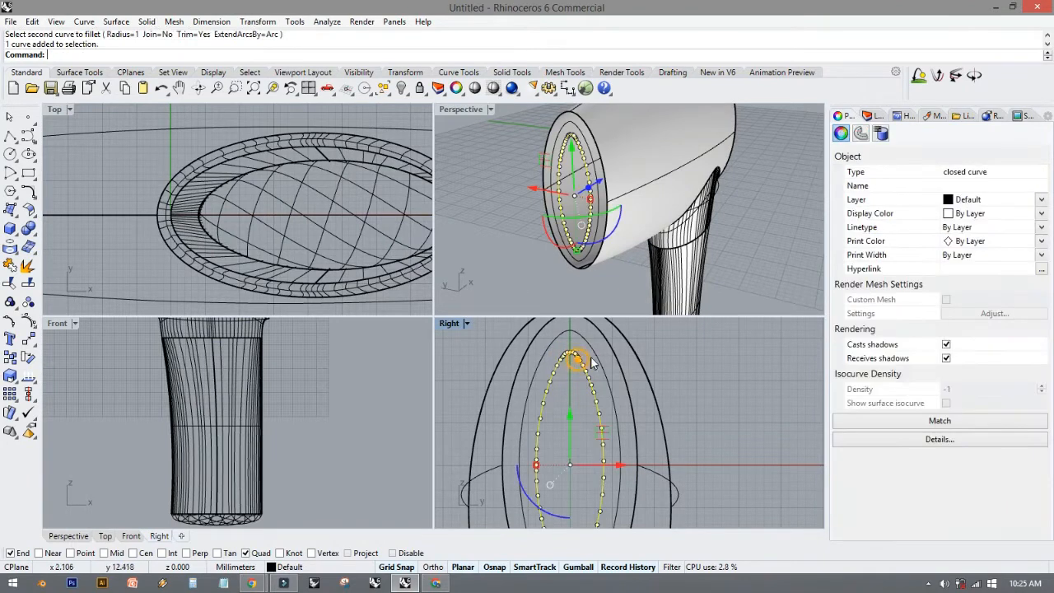
{"action": "right_click_drag", "start_coordinate": [600, 414], "coordinate": [526, 408]}
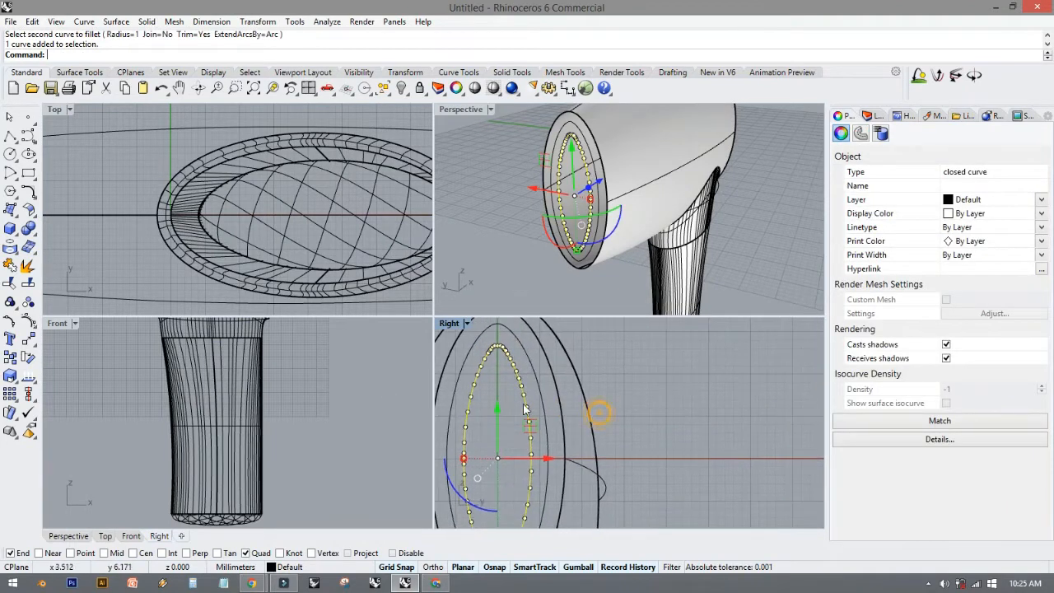
{"action": "scroll", "coordinate": [224, 345], "scroll_direction": "down", "scroll_amount": 8}
{"action": "right_click_drag", "start_coordinate": [217, 356], "coordinate": [258, 438]}
{"action": "scroll", "coordinate": [189, 361], "scroll_direction": "up", "scroll_amount": 8}
{"action": "scroll", "coordinate": [196, 395], "scroll_direction": "up", "scroll_amount": 5}
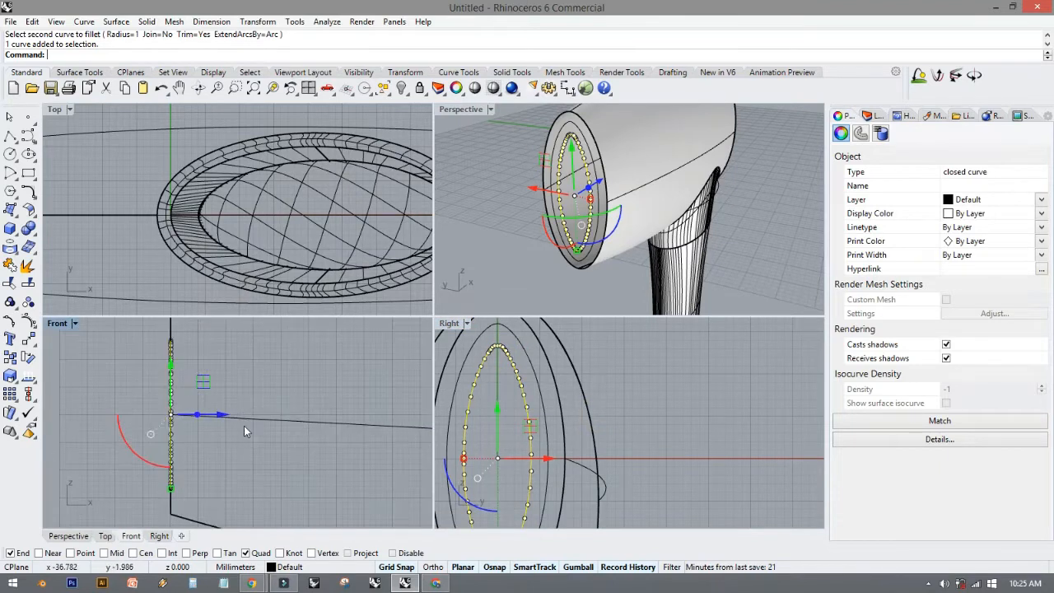
{"action": "left_click_drag", "start_coordinate": [222, 416], "coordinate": [342, 418]}
{"action": "left_click", "coordinate": [133, 395]}
Start a Loft between the inner curve at the front opening and the offset curve inside the body.
{"action": "left_click", "coordinate": [444, 121]}
{"action": "double_click", "coordinate": [458, 112]}
{"action": "right_click_drag", "start_coordinate": [474, 278], "coordinate": [437, 270]}
{"action": "left_click", "coordinate": [507, 200]}
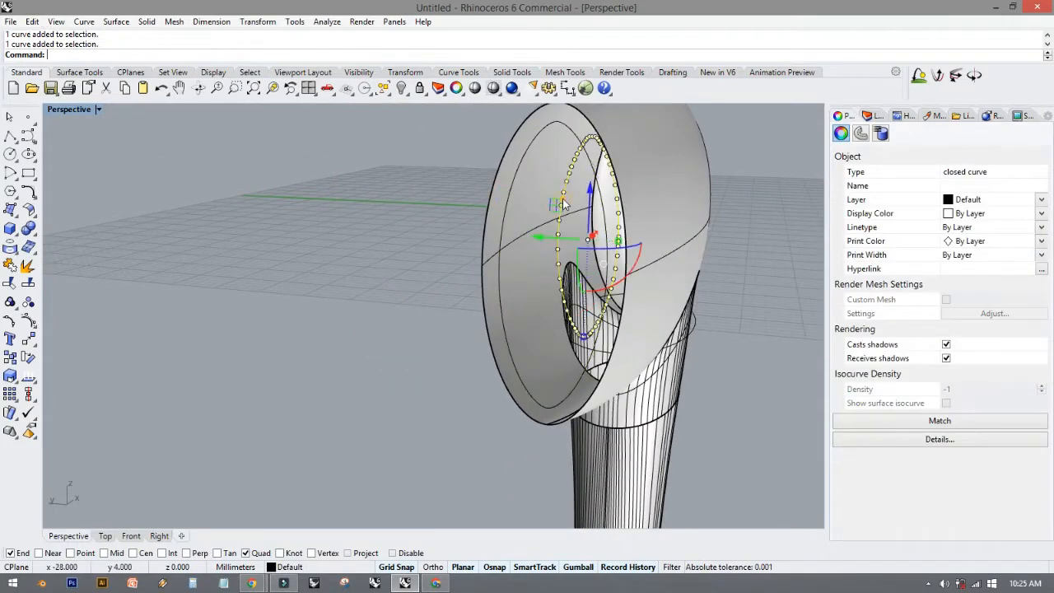
{"action": "left_click", "coordinate": [359, 201]}
{"action": "left_click", "coordinate": [82, 71]}
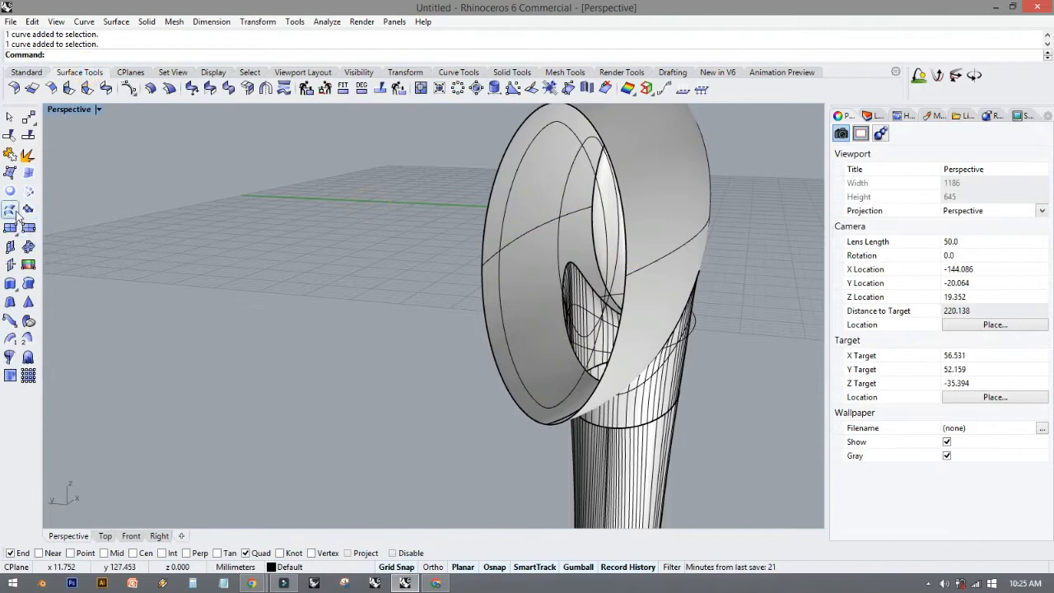
{"action": "left_click", "coordinate": [499, 261]}
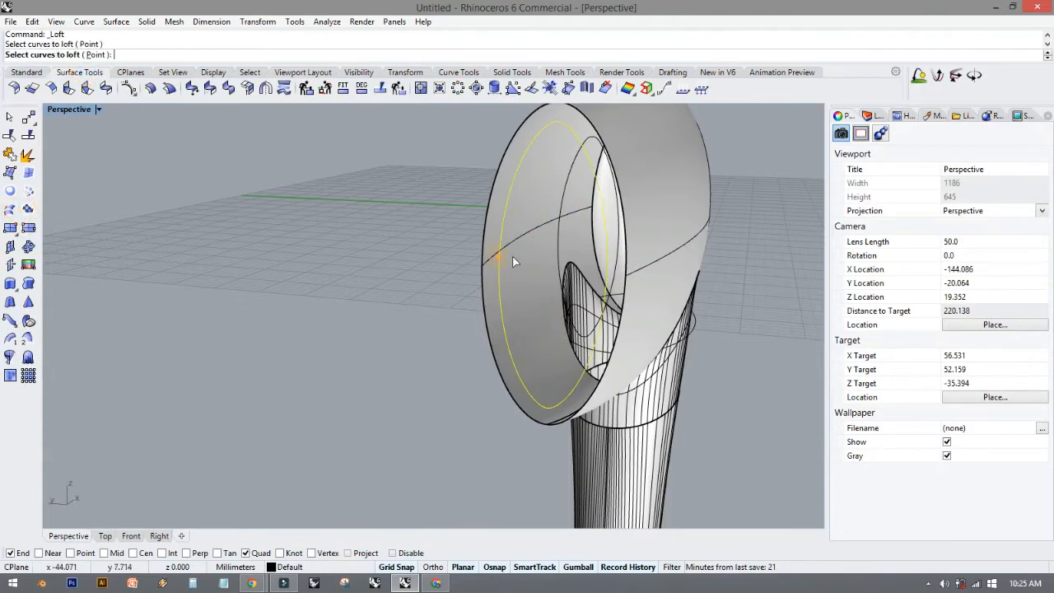
{"action": "left_click", "coordinate": [558, 244]}
{"action": "key", "text": "Return"}
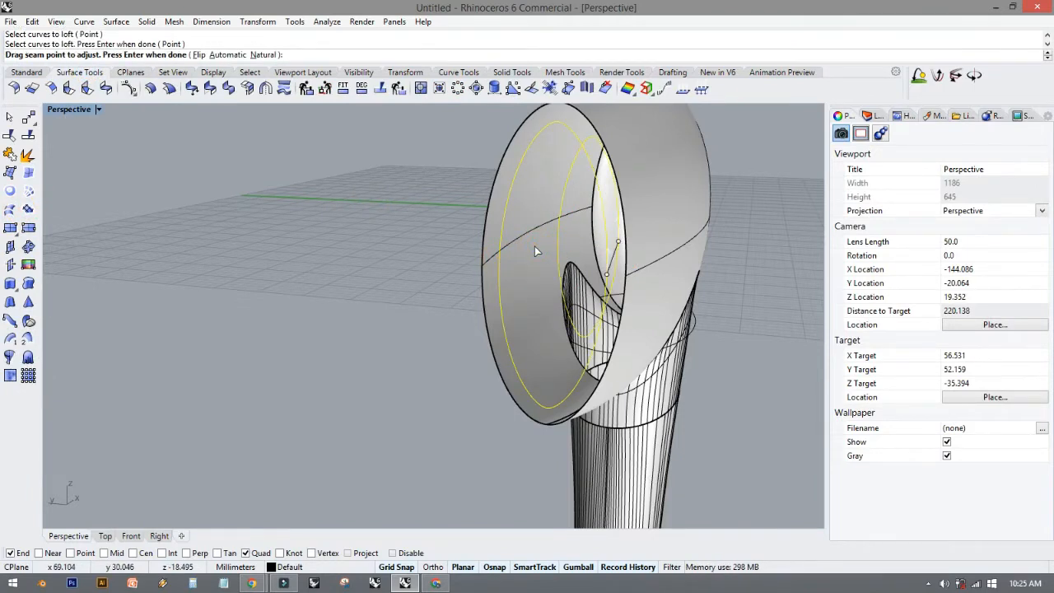
Set both loft seam points at the curves' upper quadrants and create the loft with Normal style and Do not simplify.
{"action": "right_click_drag", "start_coordinate": [600, 251], "coordinate": [621, 254]}
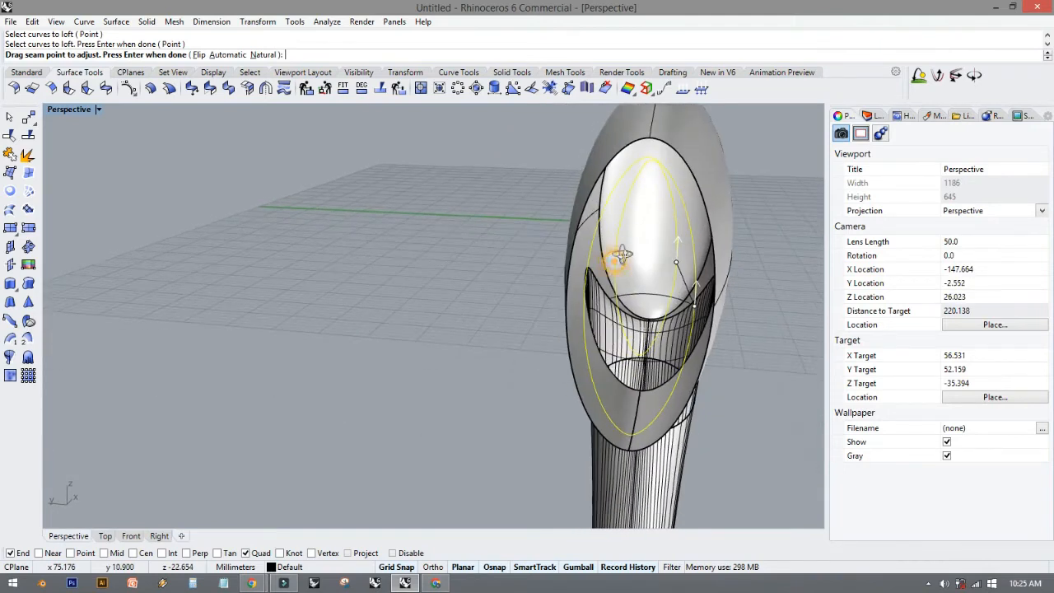
{"action": "left_click_drag", "start_coordinate": [677, 263], "coordinate": [658, 175]}
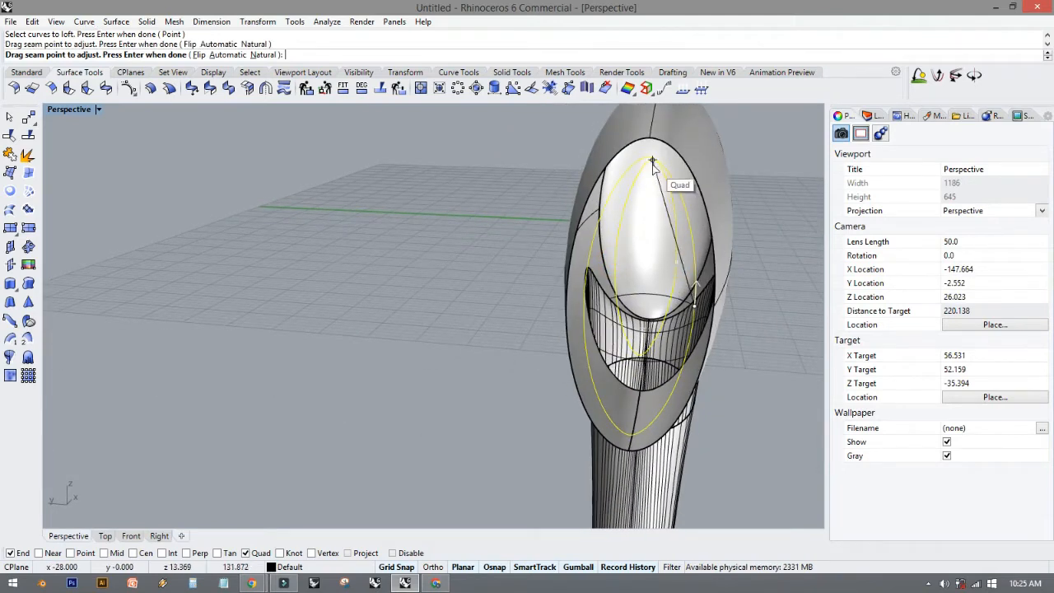
{"action": "left_click", "coordinate": [651, 161]}
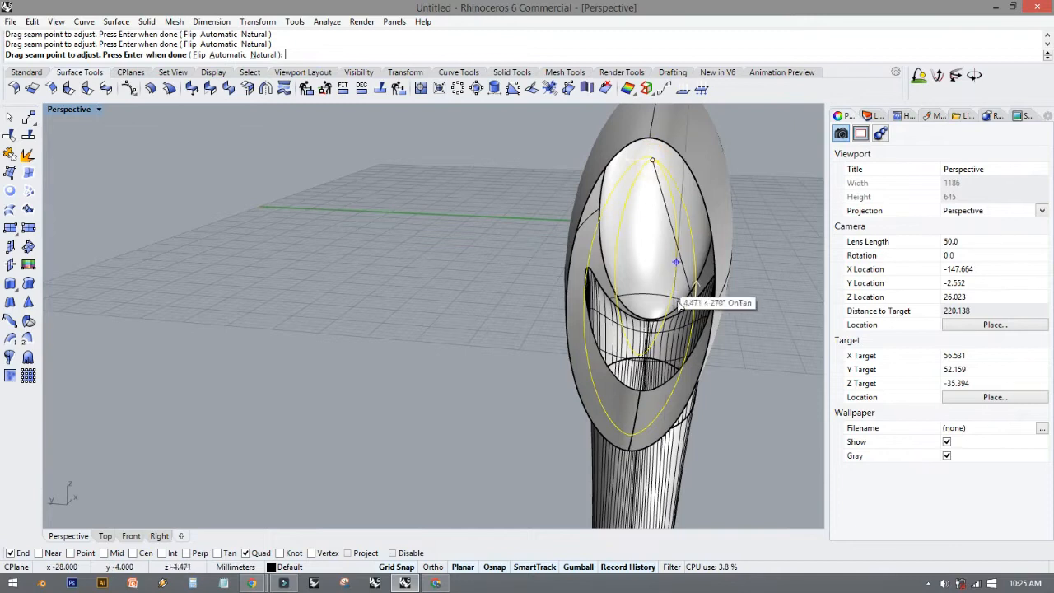
{"action": "left_click", "coordinate": [694, 305]}
{"action": "left_click_drag", "start_coordinate": [696, 288], "coordinate": [656, 164]}
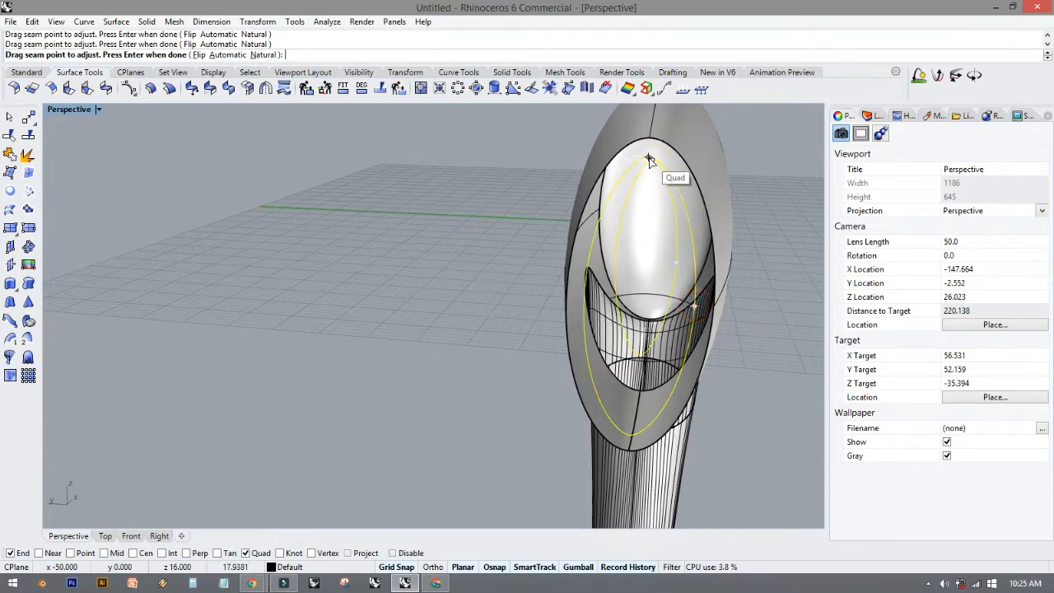
{"action": "key", "text": "Return"}
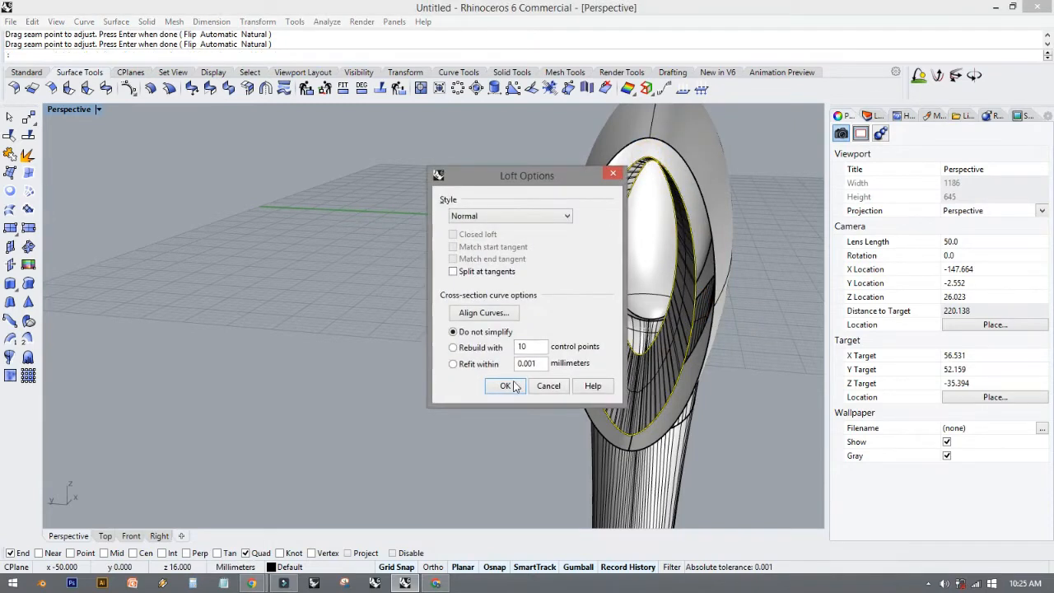
{"action": "left_click", "coordinate": [515, 386]}
Turn off surface isocurve display for the new loft and the handle surfaces.
{"action": "right_click_drag", "start_coordinate": [499, 384], "coordinate": [555, 377]}
{"action": "right_click_drag", "start_coordinate": [247, 218], "coordinate": [356, 216], "text": "shift"}
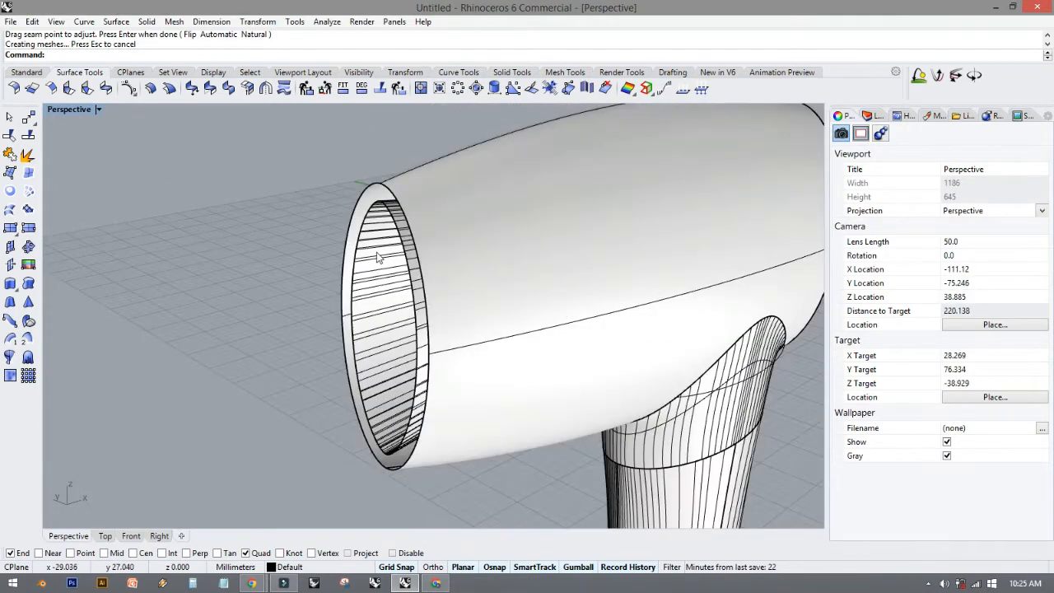
{"action": "scroll", "coordinate": [294, 191], "scroll_direction": "down", "scroll_amount": 5}
{"action": "left_click_drag", "start_coordinate": [230, 155], "coordinate": [678, 508]}
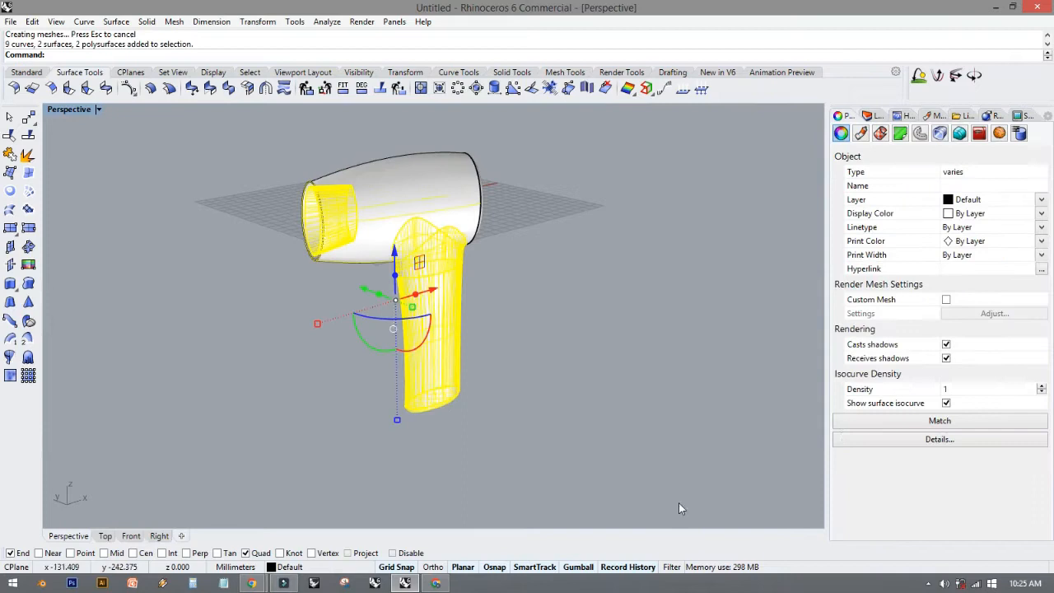
{"action": "left_click", "coordinate": [946, 403]}
{"action": "left_click", "coordinate": [562, 313]}
Try to blend the body's outer opening edge with the inner loft's front edge, picking a start point near their upper ends.
{"action": "right_click_drag", "start_coordinate": [432, 322], "coordinate": [518, 336]}
{"action": "scroll", "coordinate": [267, 247], "scroll_direction": "up", "scroll_amount": 8}
{"action": "right_click_drag", "start_coordinate": [431, 324], "coordinate": [314, 283], "text": "shift"}
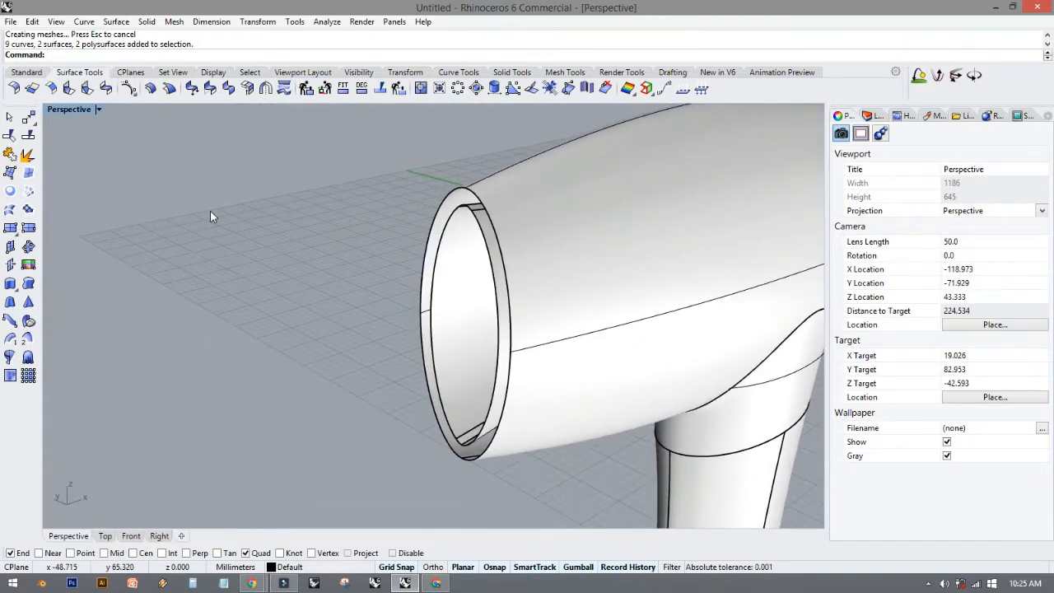
{"action": "left_click", "coordinate": [105, 89]}
{"action": "left_click", "coordinate": [473, 194]}
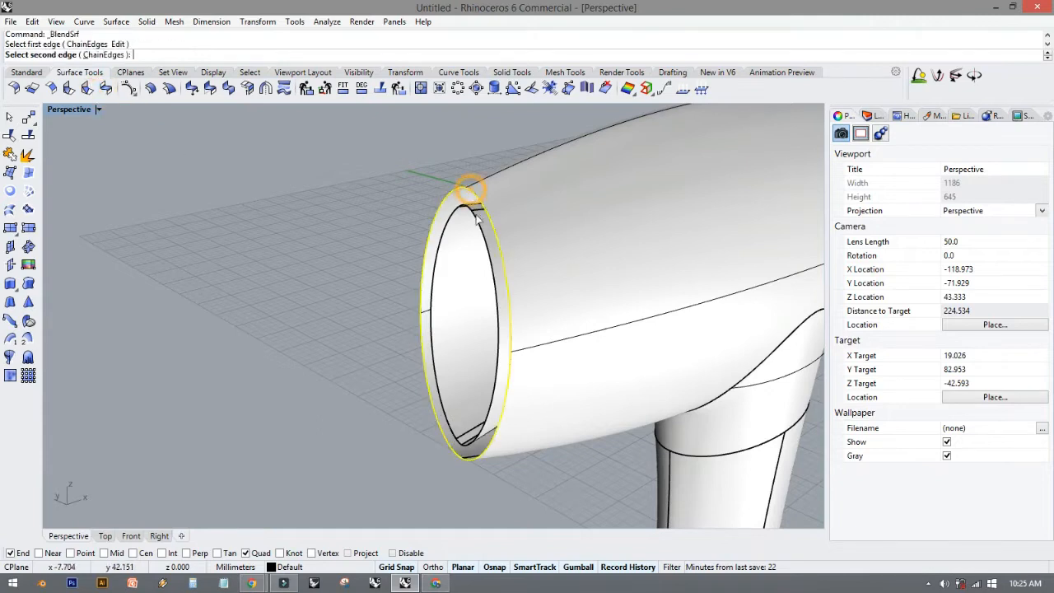
{"action": "left_click", "coordinate": [478, 224]}
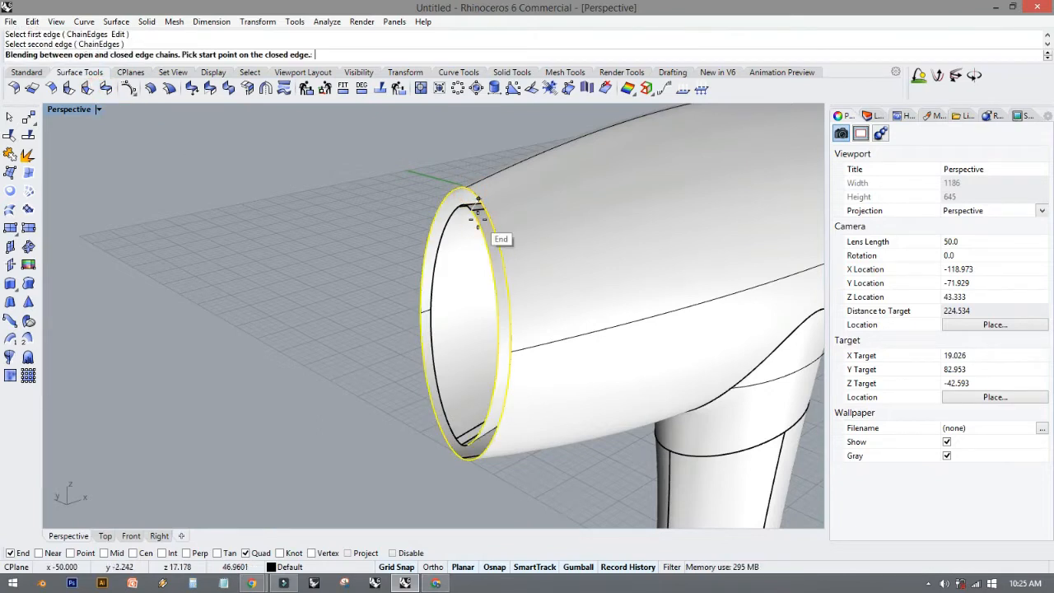
{"action": "left_click", "coordinate": [477, 213]}
{"action": "key", "text": "Return"}
{"action": "right_click_drag", "start_coordinate": [445, 273], "coordinate": [409, 240]}
Start a surface blend with chained edges and AutoChain=Yes, using the inner loft's front edge first and the body's outer opening edge second.
{"action": "right_click", "coordinate": [458, 252]}
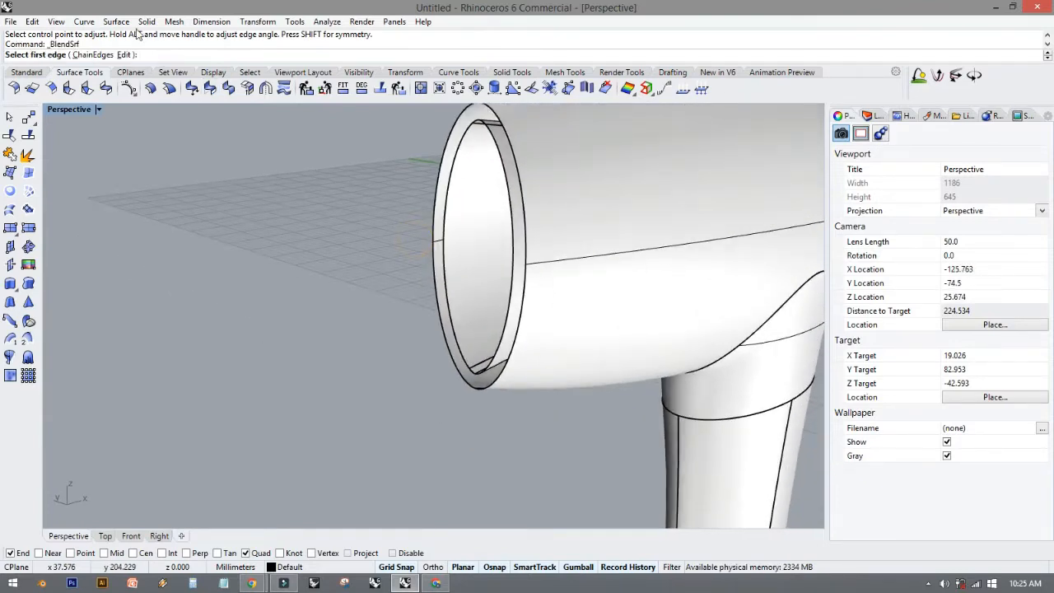
{"action": "left_click", "coordinate": [90, 54]}
{"action": "left_click", "coordinate": [138, 54]}
{"action": "left_click", "coordinate": [140, 54]}
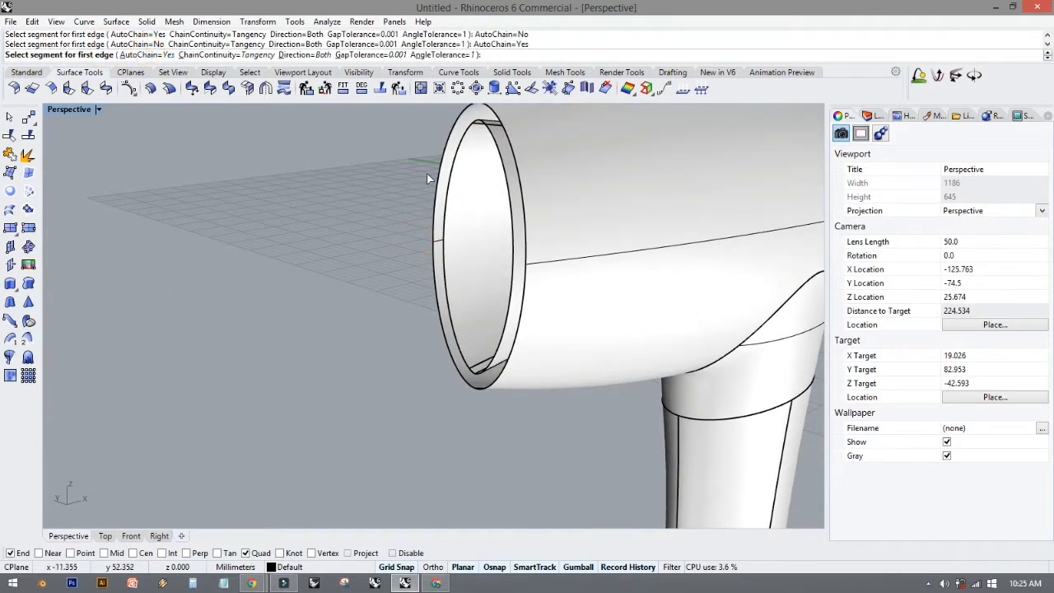
{"action": "left_click", "coordinate": [452, 180]}
{"action": "left_click", "coordinate": [440, 172]}
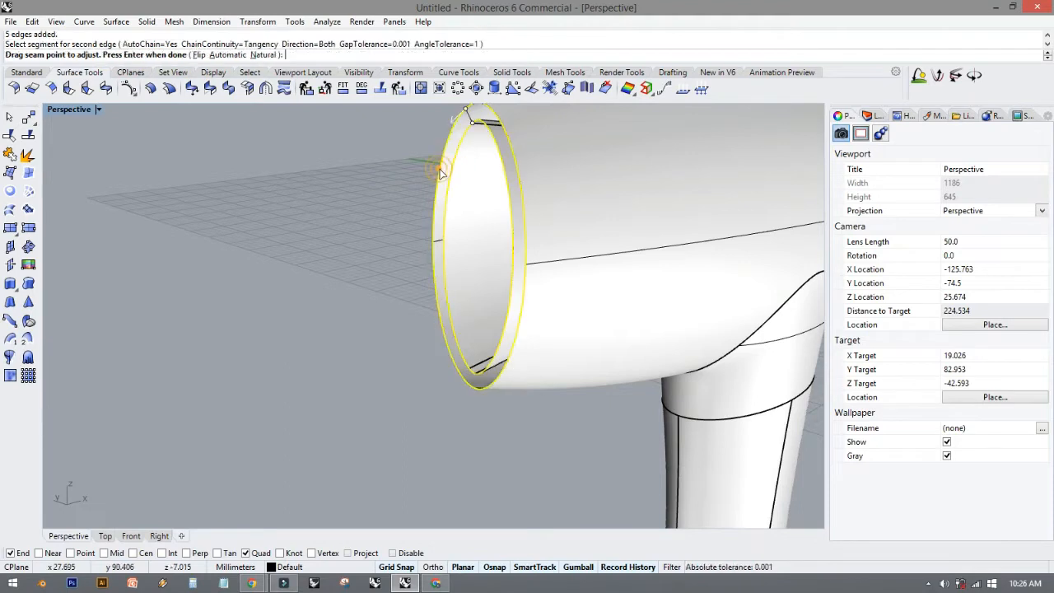
Align both blend seam points at the upper ends of the rim edges and create the surface blend with Tangency on both edges.
{"action": "right_click_drag", "start_coordinate": [360, 201], "coordinate": [370, 223]}
{"action": "scroll", "coordinate": [541, 360], "scroll_direction": "up", "scroll_amount": 2}
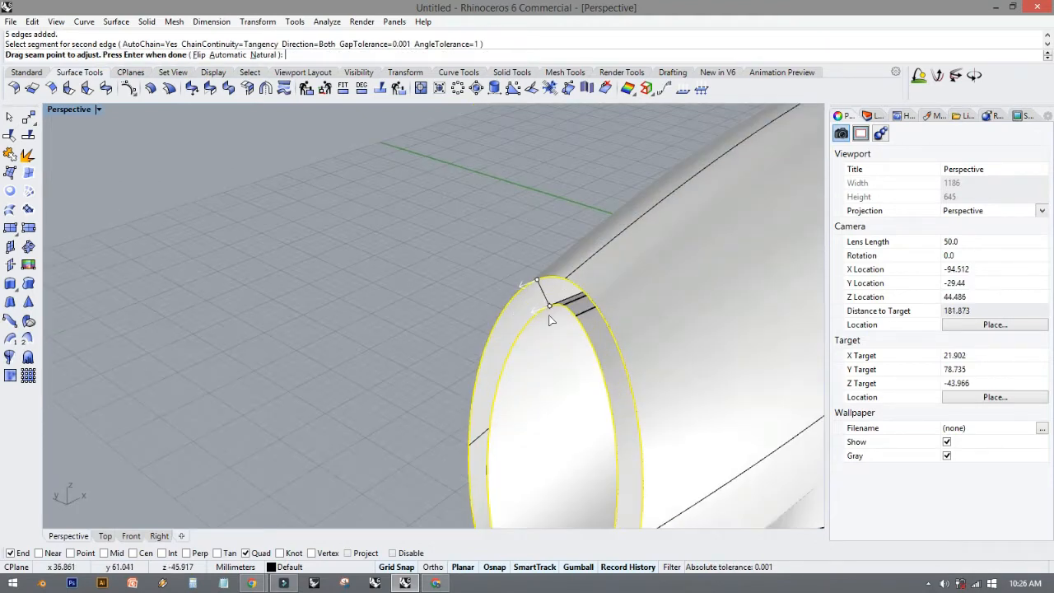
{"action": "left_click", "coordinate": [539, 279]}
{"action": "left_click", "coordinate": [565, 280]}
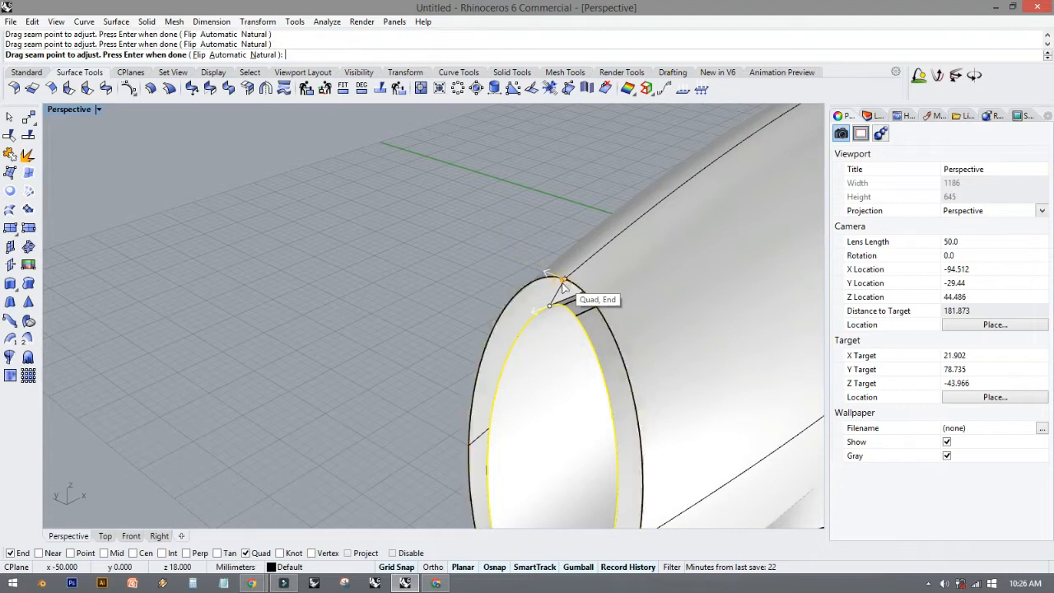
{"action": "left_click", "coordinate": [550, 308]}
{"action": "left_click", "coordinate": [567, 305]}
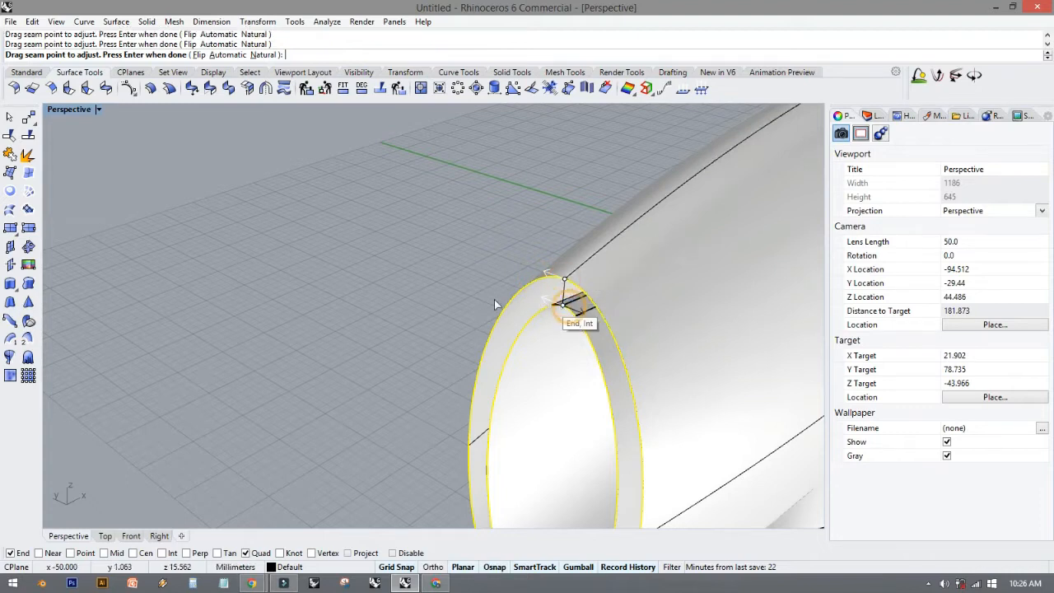
{"action": "key", "text": "Return"}
{"action": "right_click_drag", "start_coordinate": [422, 319], "coordinate": [529, 410]}
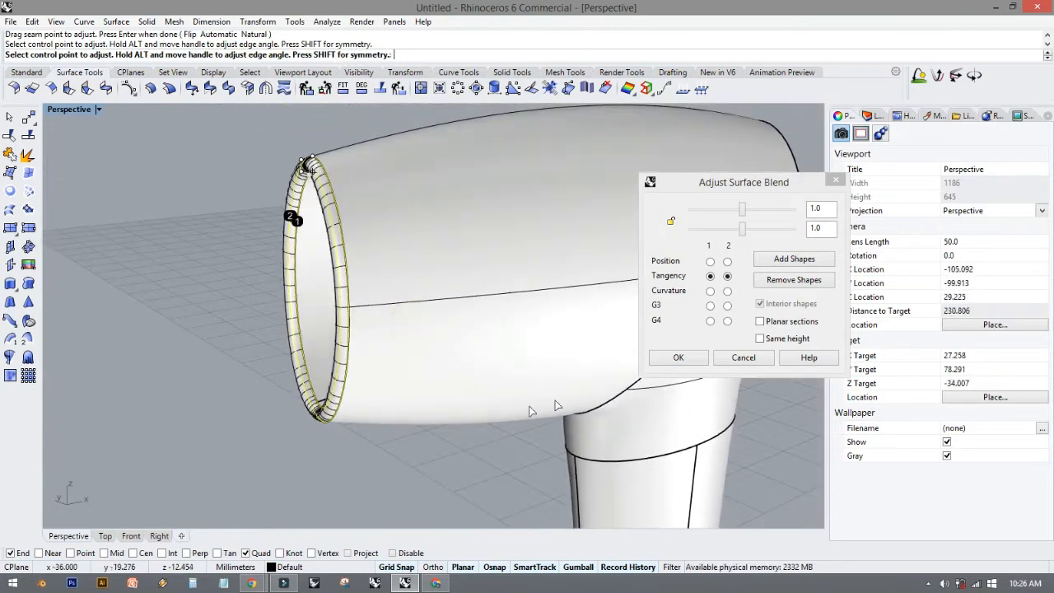
{"action": "left_click", "coordinate": [675, 359]}
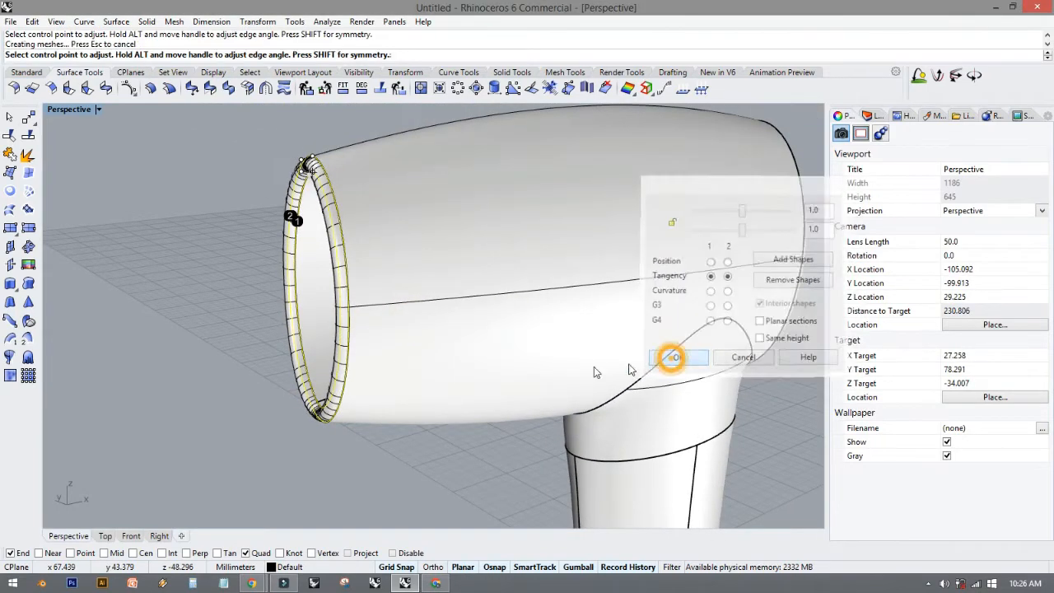
Examine the blended front rim, the handle junction and the rest of the body from several sides.
{"action": "right_click_drag", "start_coordinate": [429, 425], "coordinate": [157, 374]}
{"action": "right_click_drag", "start_coordinate": [261, 398], "coordinate": [403, 292], "text": "shift"}
{"action": "scroll", "coordinate": [374, 307], "scroll_direction": "down", "scroll_amount": 7}
{"action": "scroll", "coordinate": [562, 278], "scroll_direction": "up", "scroll_amount": 7}
{"action": "scroll", "coordinate": [558, 273], "scroll_direction": "down", "scroll_amount": 5}
{"action": "scroll", "coordinate": [432, 328], "scroll_direction": "up", "scroll_amount": 5}
{"action": "scroll", "coordinate": [434, 324], "scroll_direction": "down", "scroll_amount": 6}
{"action": "scroll", "coordinate": [409, 284], "scroll_direction": "up", "scroll_amount": 4}
{"action": "right_click_drag", "start_coordinate": [368, 326], "coordinate": [333, 154], "text": "shift"}
{"action": "right_click_drag", "start_coordinate": [304, 229], "coordinate": [282, 345], "text": "shift"}
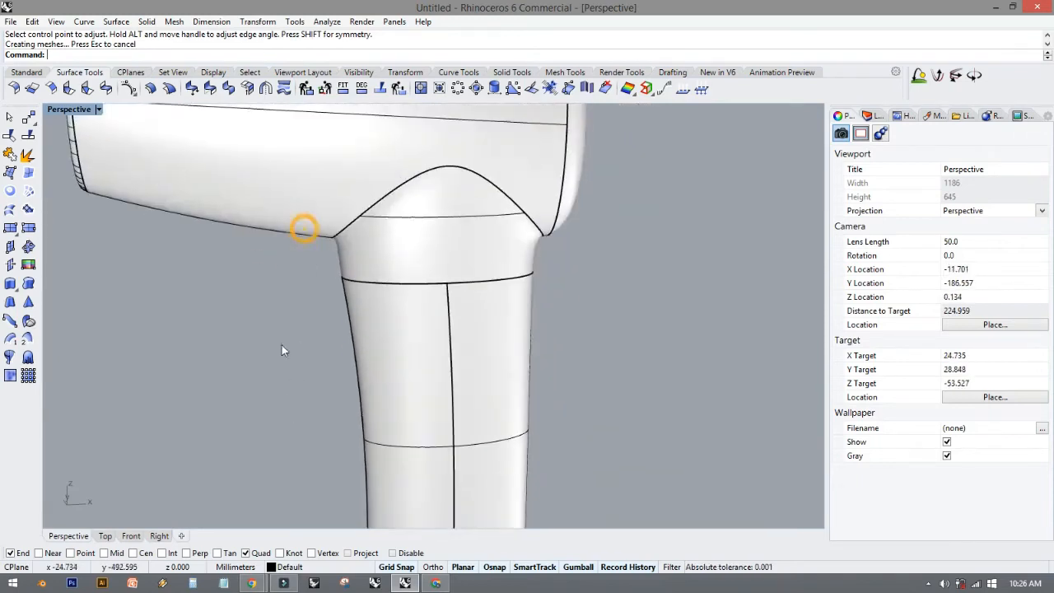
{"action": "right_click_drag", "start_coordinate": [278, 305], "coordinate": [281, 438], "text": "shift"}
{"action": "right_click_drag", "start_coordinate": [346, 183], "coordinate": [400, 236]}
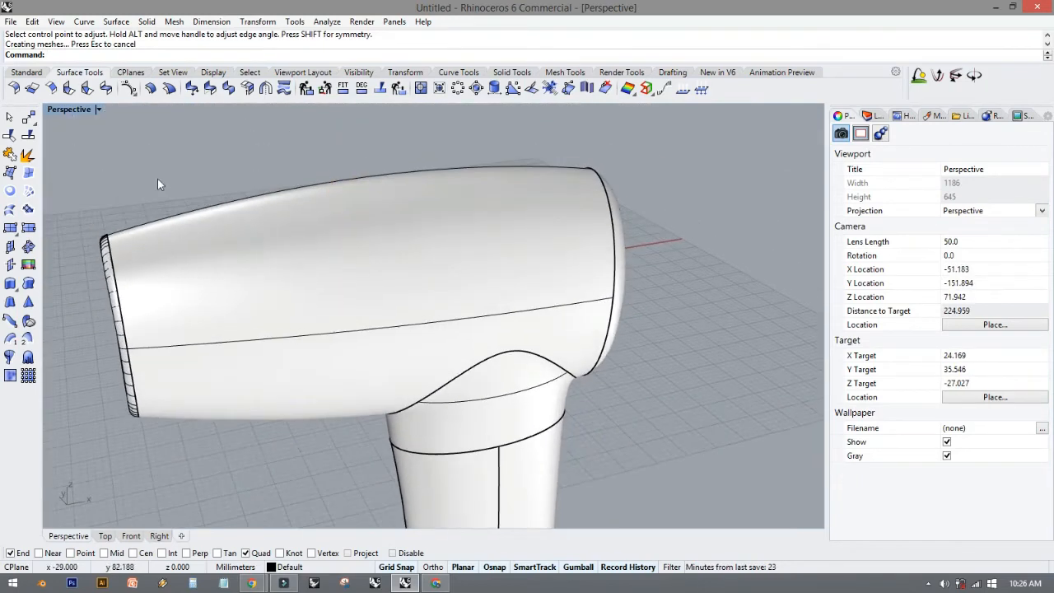
{"action": "right_click_drag", "start_coordinate": [600, 279], "coordinate": [388, 359]}
{"action": "right_click_drag", "start_coordinate": [381, 353], "coordinate": [298, 330], "text": "shift"}
{"action": "right_click_drag", "start_coordinate": [370, 327], "coordinate": [539, 313]}
{"action": "right_click_drag", "start_coordinate": [523, 336], "coordinate": [513, 291], "text": "shift"}
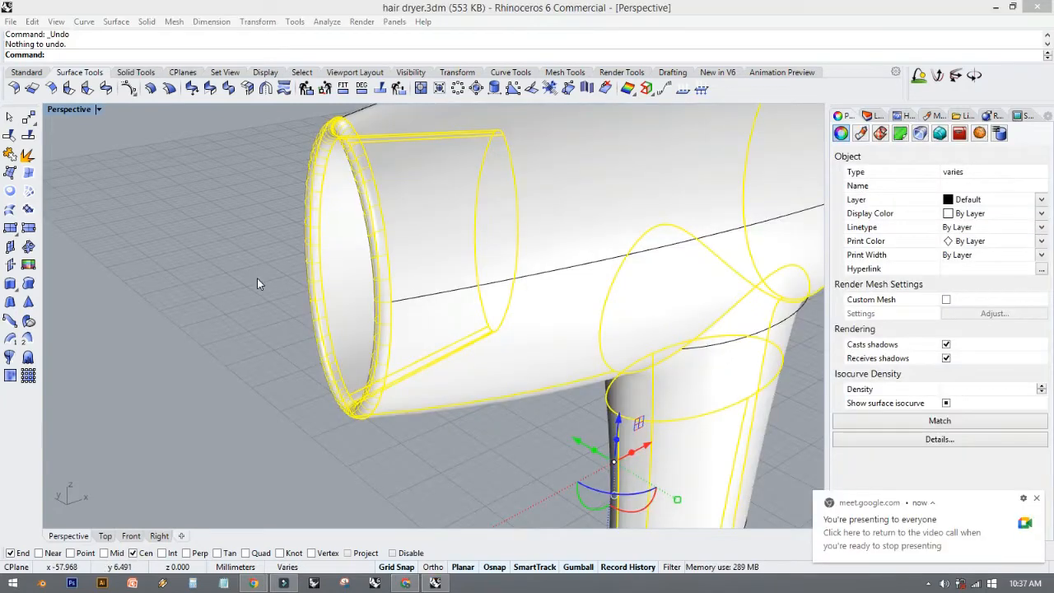
Delete the inner nozzle wall and the rim blend surface at the body's front opening.
{"action": "left_click", "coordinate": [272, 280]}
{"action": "right_click_drag", "start_coordinate": [271, 280], "coordinate": [527, 288]}
{"action": "scroll", "coordinate": [306, 294], "scroll_direction": "up", "scroll_amount": 3}
{"action": "left_click", "coordinate": [524, 284]}
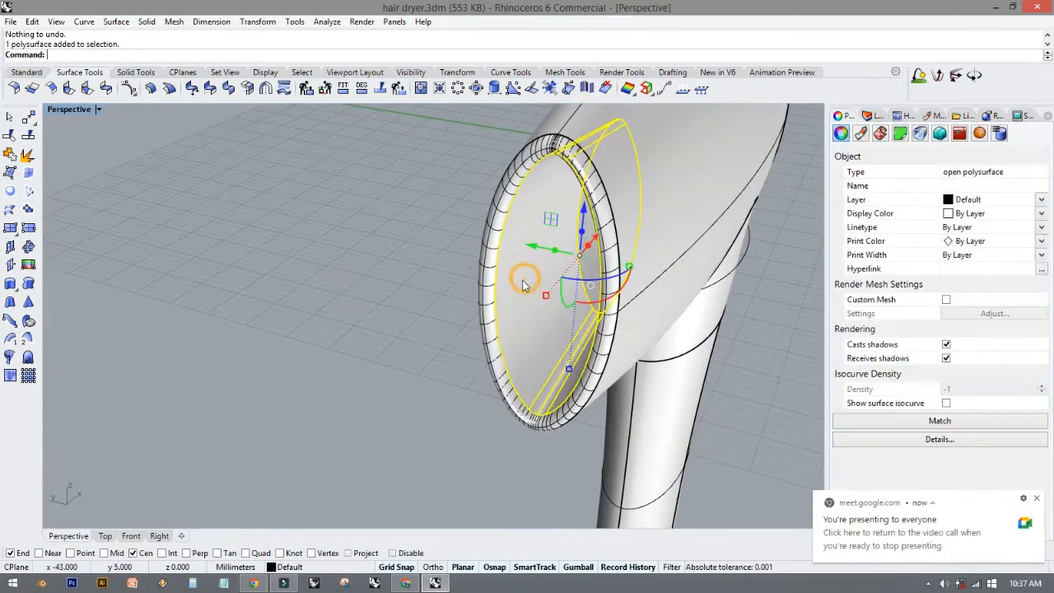
{"action": "left_click", "coordinate": [488, 286], "text": "shift"}
{"action": "right_click_drag", "start_coordinate": [445, 279], "coordinate": [383, 299]}
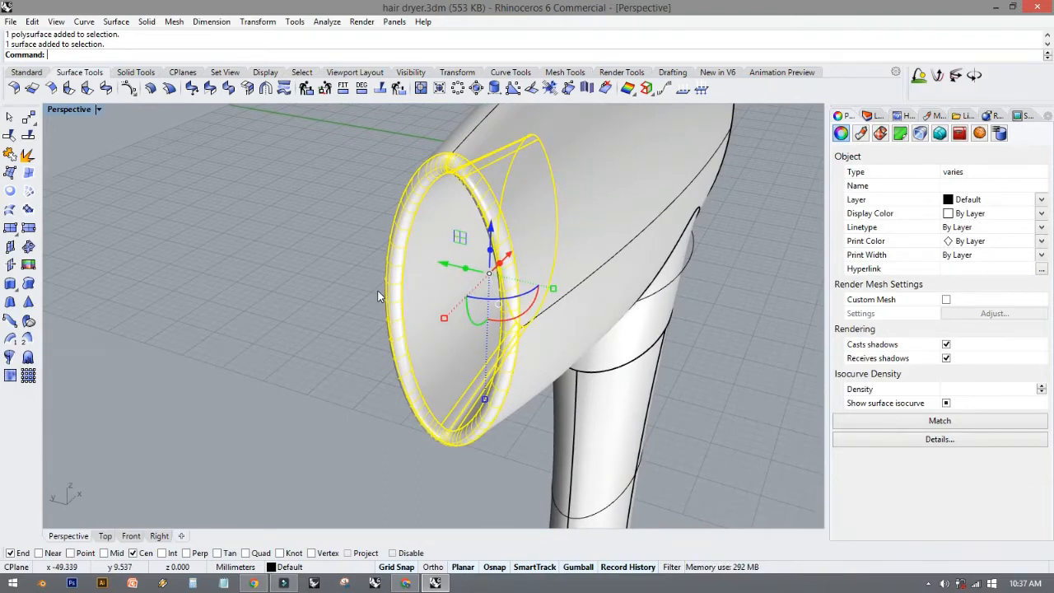
{"action": "key", "text": "Delete"}
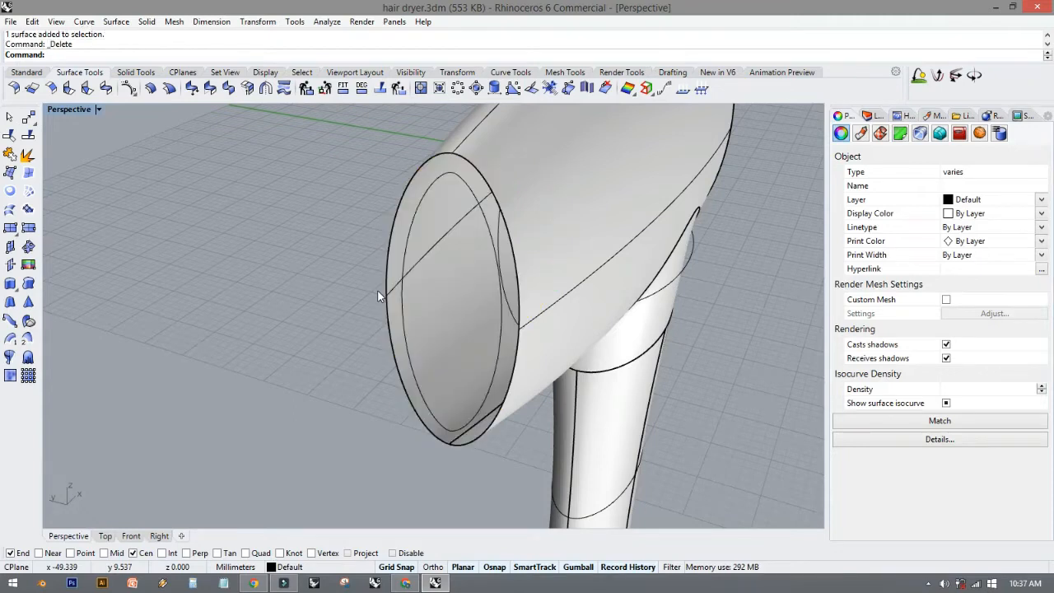
Check the body, the transition and the handle as separate pieces by selecting them one at a time.
{"action": "right_click_drag", "start_coordinate": [427, 320], "coordinate": [337, 298]}
{"action": "scroll", "coordinate": [339, 300], "scroll_direction": "down", "scroll_amount": 6}
{"action": "left_click", "coordinate": [412, 306]}
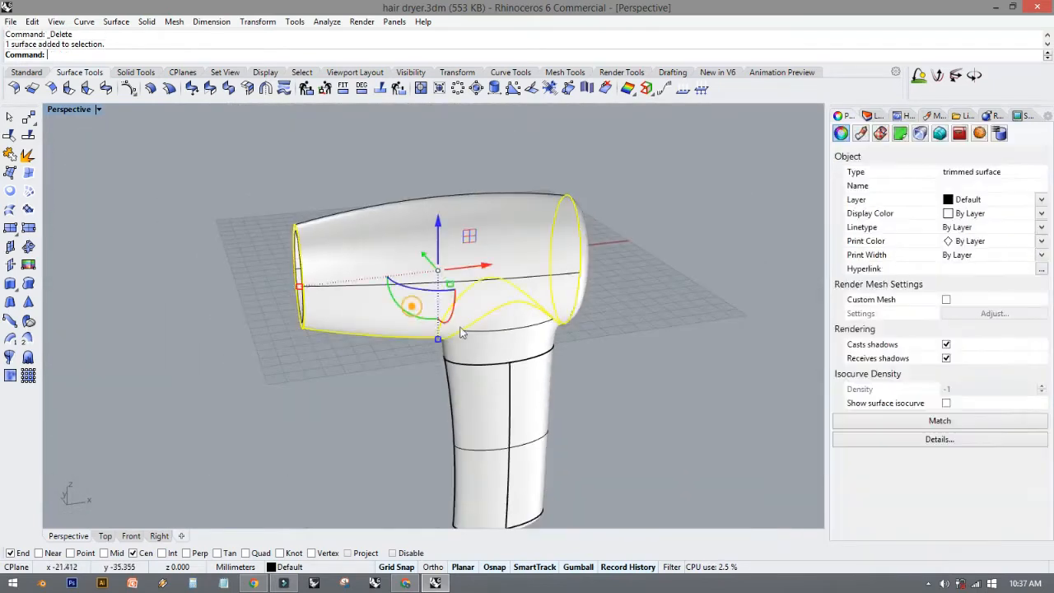
{"action": "left_click", "coordinate": [473, 334]}
{"action": "left_click", "coordinate": [537, 345]}
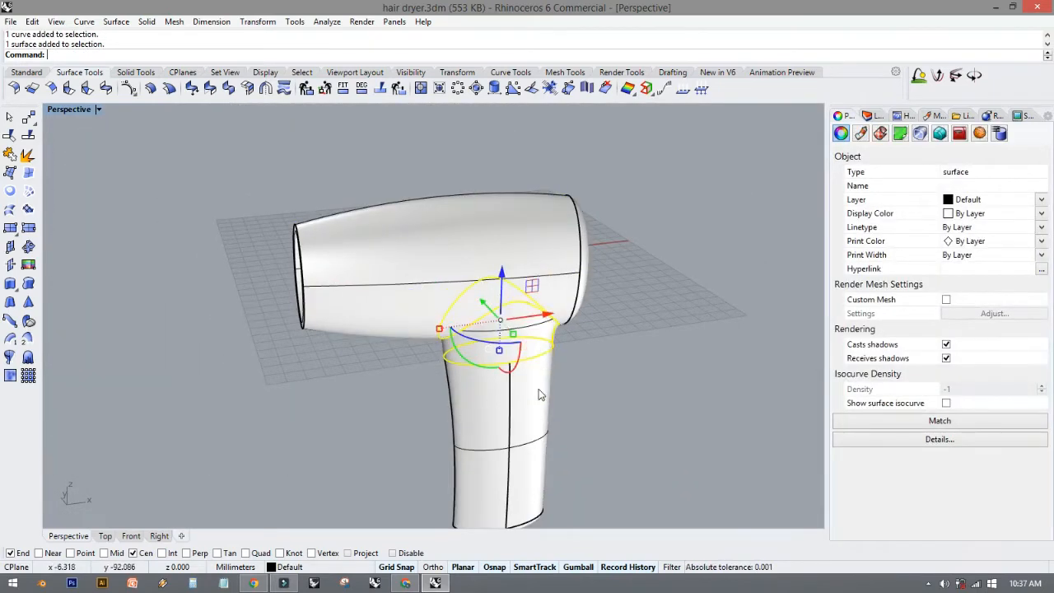
{"action": "scroll", "coordinate": [539, 389], "scroll_direction": "up", "scroll_amount": 4}
{"action": "left_click", "coordinate": [539, 395]}
{"action": "right_click_drag", "start_coordinate": [539, 394], "coordinate": [544, 245], "text": "shift"}
{"action": "left_click", "coordinate": [501, 461]}
{"action": "left_click", "coordinate": [317, 395]}
{"action": "right_click_drag", "start_coordinate": [316, 394], "coordinate": [524, 418]}
{"action": "scroll", "coordinate": [524, 418], "scroll_direction": "up", "scroll_amount": 3}
{"action": "left_click", "coordinate": [451, 298]}
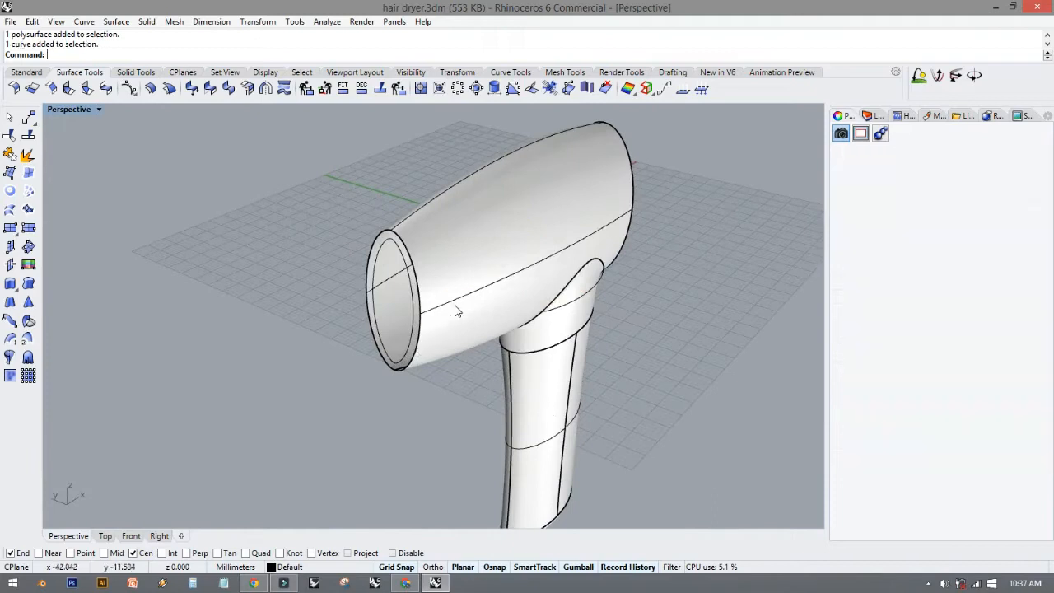
{"action": "left_click", "coordinate": [301, 315]}
Select the whole model and join the body, transition and handle surfaces, accepting the break in history.
{"action": "scroll", "coordinate": [321, 365], "scroll_direction": "down", "scroll_amount": 3}
{"action": "right_click_drag", "start_coordinate": [321, 365], "coordinate": [241, 323]}
{"action": "right_click_drag", "start_coordinate": [238, 189], "coordinate": [210, 197]}
{"action": "scroll", "coordinate": [291, 247], "scroll_direction": "up", "scroll_amount": 2}
{"action": "scroll", "coordinate": [291, 246], "scroll_direction": "down", "scroll_amount": 3}
{"action": "left_click_drag", "start_coordinate": [250, 178], "coordinate": [499, 471]}
{"action": "right_click_drag", "start_coordinate": [230, 343], "coordinate": [243, 366]}
{"action": "scroll", "coordinate": [312, 355], "scroll_direction": "up", "scroll_amount": 5}
{"action": "scroll", "coordinate": [312, 355], "scroll_direction": "down", "scroll_amount": 5}
{"action": "scroll", "coordinate": [242, 365], "scroll_direction": "up", "scroll_amount": 2}
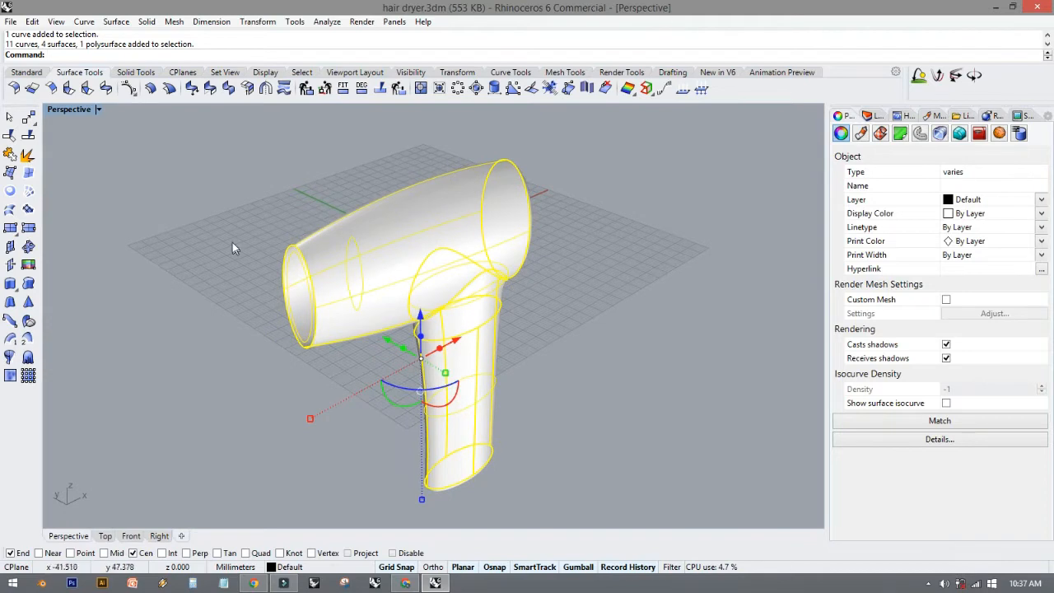
{"action": "middle_click", "coordinate": [257, 178]}
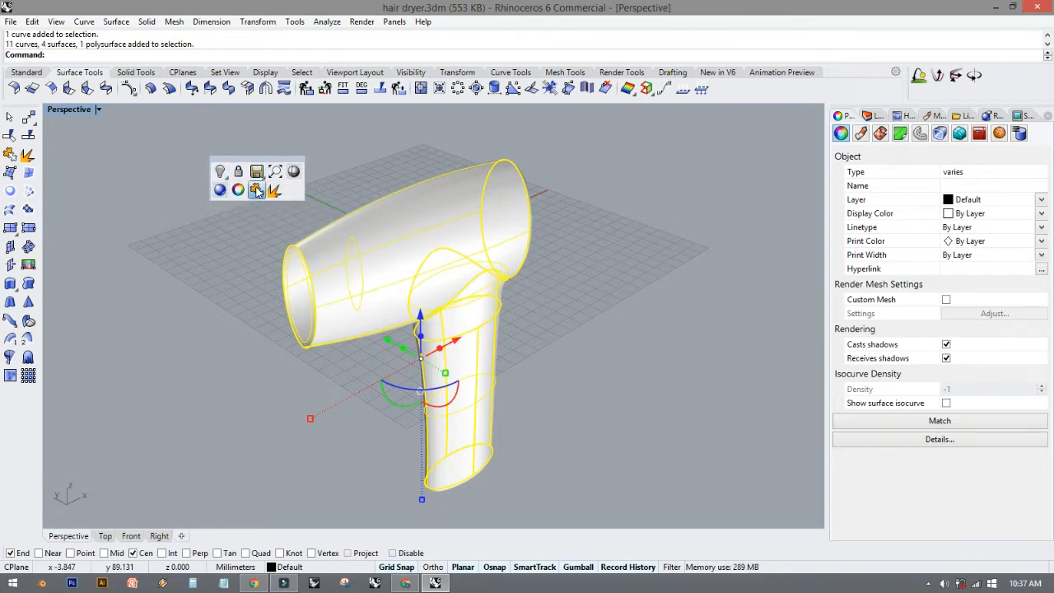
{"action": "left_click", "coordinate": [257, 190]}
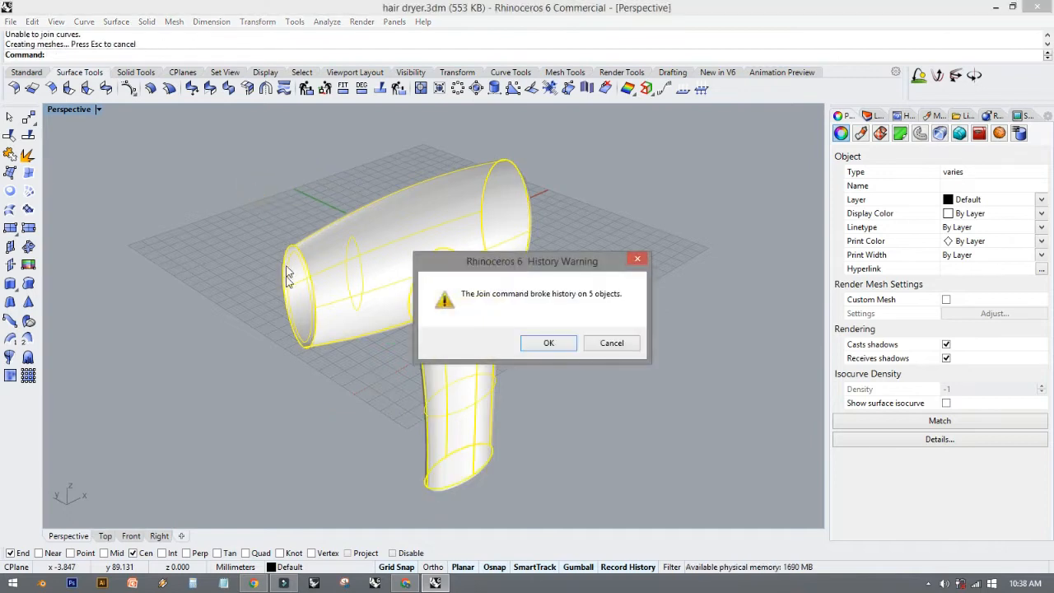
{"action": "left_click", "coordinate": [548, 343]}
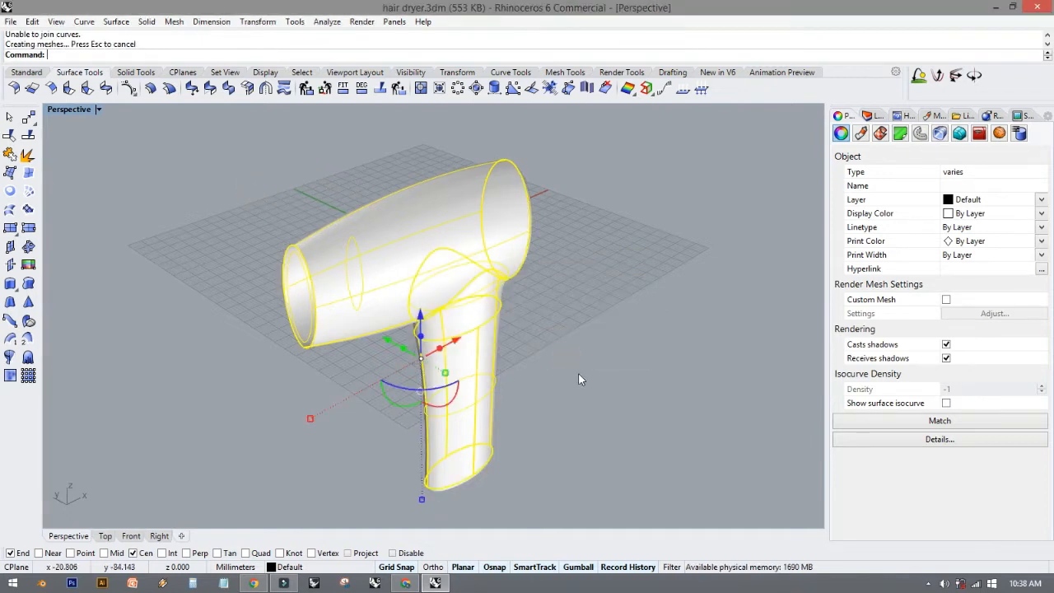
Check that the body and handle select as one joined polysurface, viewing the model from different sides.
{"action": "left_click", "coordinate": [561, 357]}
{"action": "right_click_drag", "start_coordinate": [560, 357], "coordinate": [415, 291]}
{"action": "left_click", "coordinate": [413, 286]}
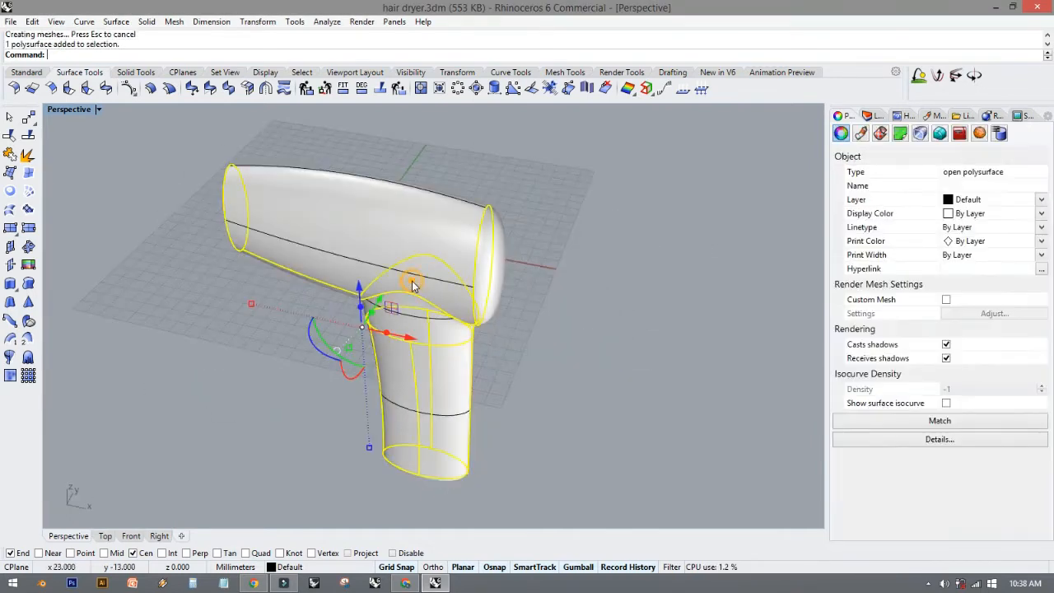
{"action": "scroll", "coordinate": [491, 232], "scroll_direction": "up", "scroll_amount": 5}
{"action": "right_click_drag", "start_coordinate": [535, 275], "coordinate": [675, 294]}
{"action": "scroll", "coordinate": [627, 259], "scroll_direction": "down", "scroll_amount": 6}
{"action": "left_click", "coordinate": [694, 361]}
{"action": "scroll", "coordinate": [594, 347], "scroll_direction": "up", "scroll_amount": 6}
{"action": "right_click_drag", "start_coordinate": [593, 348], "coordinate": [643, 347]}
{"action": "right_click_drag", "start_coordinate": [644, 348], "coordinate": [636, 375], "text": "ctrl"}
{"action": "right_click_drag", "start_coordinate": [635, 375], "coordinate": [565, 353]}
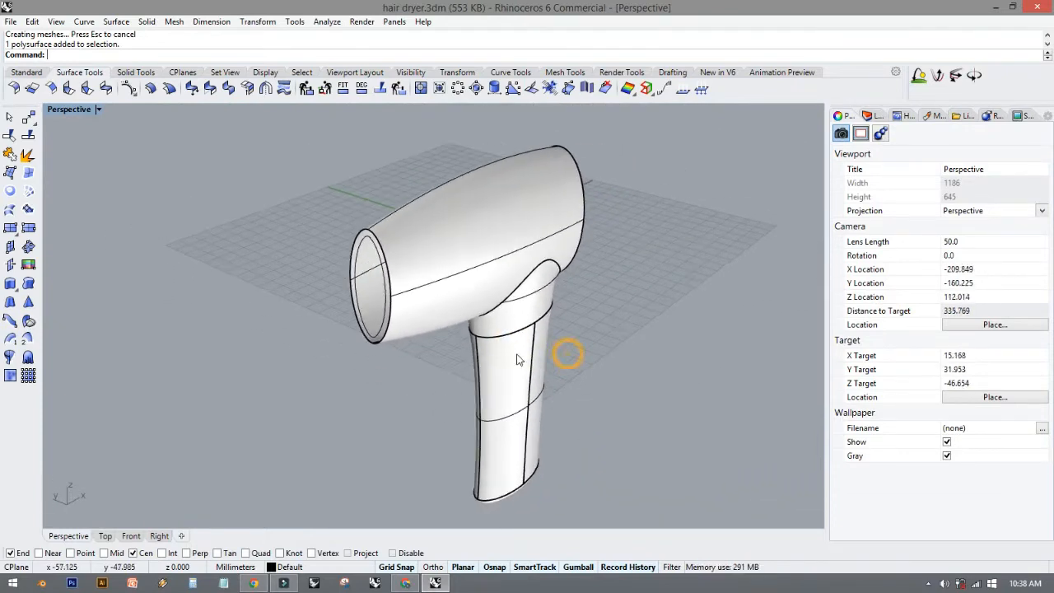
{"action": "left_click", "coordinate": [517, 353]}
{"action": "left_click", "coordinate": [604, 313]}
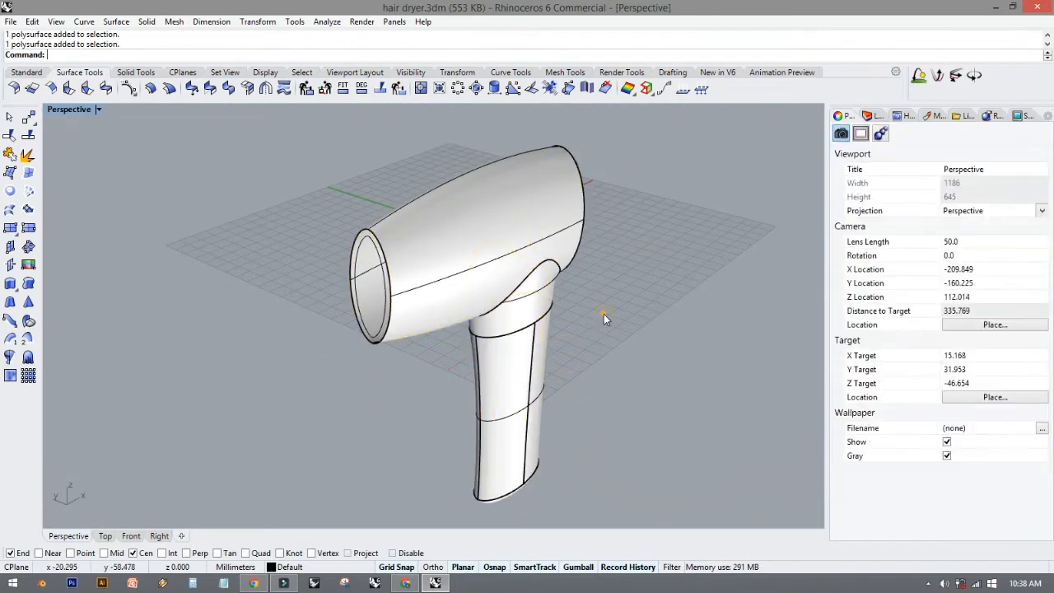
{"action": "scroll", "coordinate": [520, 314], "scroll_direction": "up", "scroll_amount": 4}
{"action": "left_click", "coordinate": [520, 313]}
{"action": "left_click", "coordinate": [604, 330]}
{"action": "mouse_move", "coordinate": [605, 330]}
{"action": "right_mouse_down", "text": "ctrl"}
{"action": "mouse_move", "coordinate": [617, 327]}
{"action": "mouse_move", "coordinate": [616, 339]}
{"action": "right_mouse_up", "text": "ctrl"}
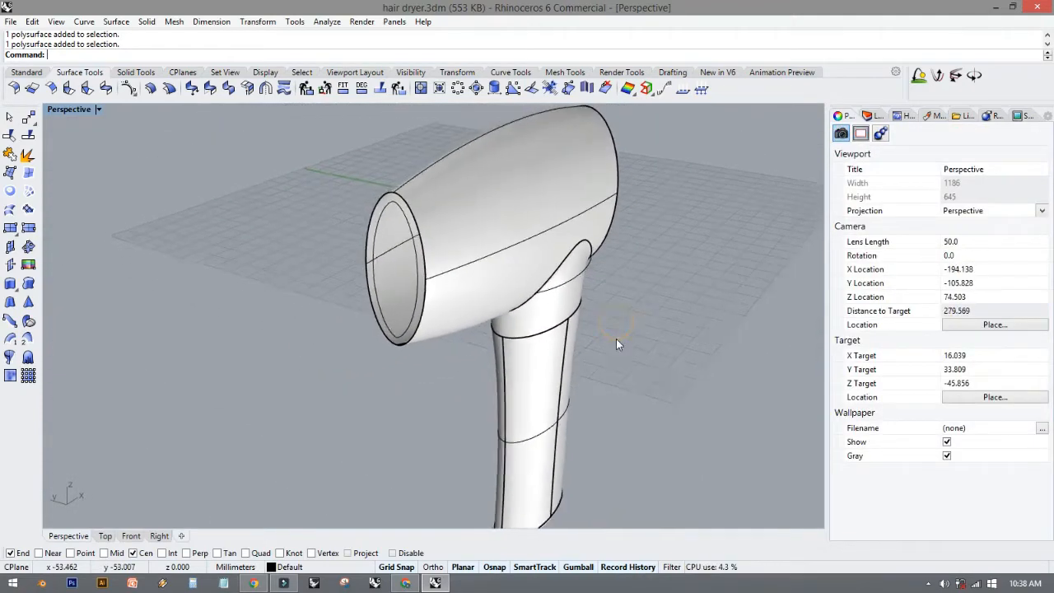
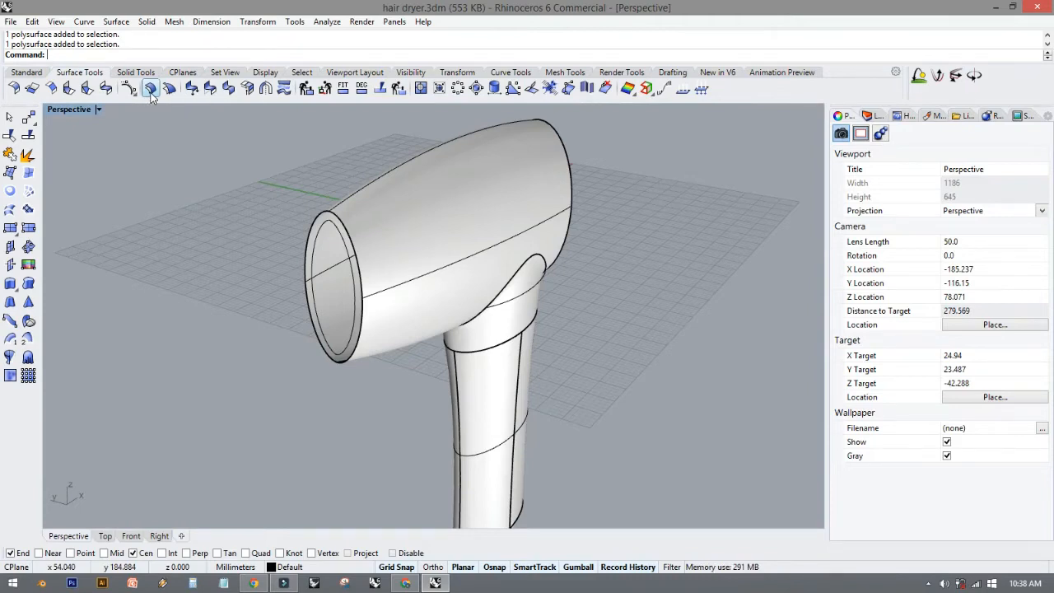
Offset the joined polysurface inward with Distance=2, Corner=Round, Solid=Yes and DeleteInput=Yes, checking the direction arrows first.
{"action": "left_click", "coordinate": [150, 93]}
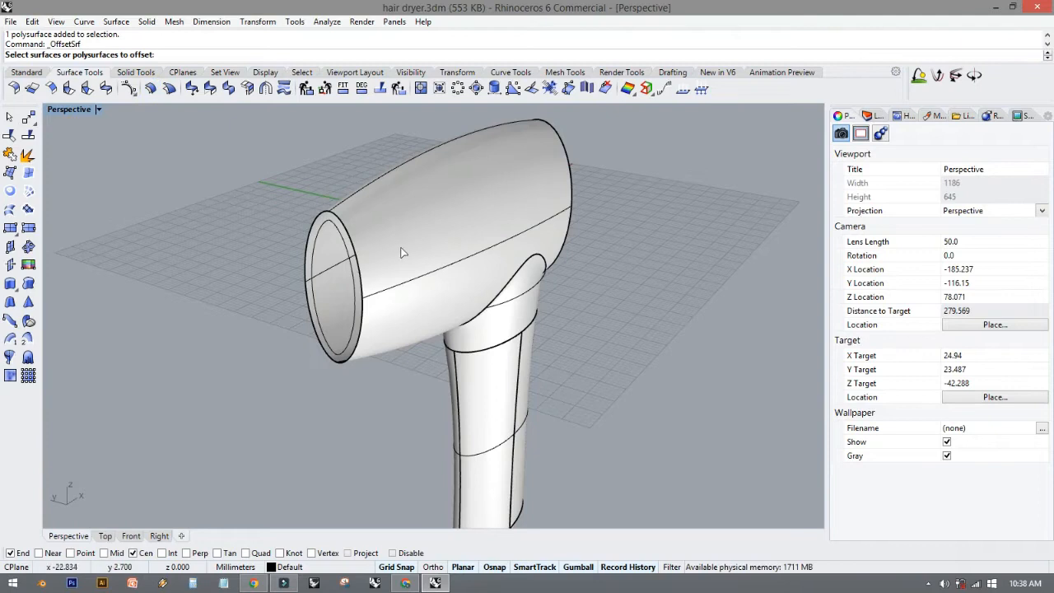
{"action": "right_click_drag", "start_coordinate": [428, 235], "coordinate": [349, 233]}
{"action": "left_click", "coordinate": [349, 237]}
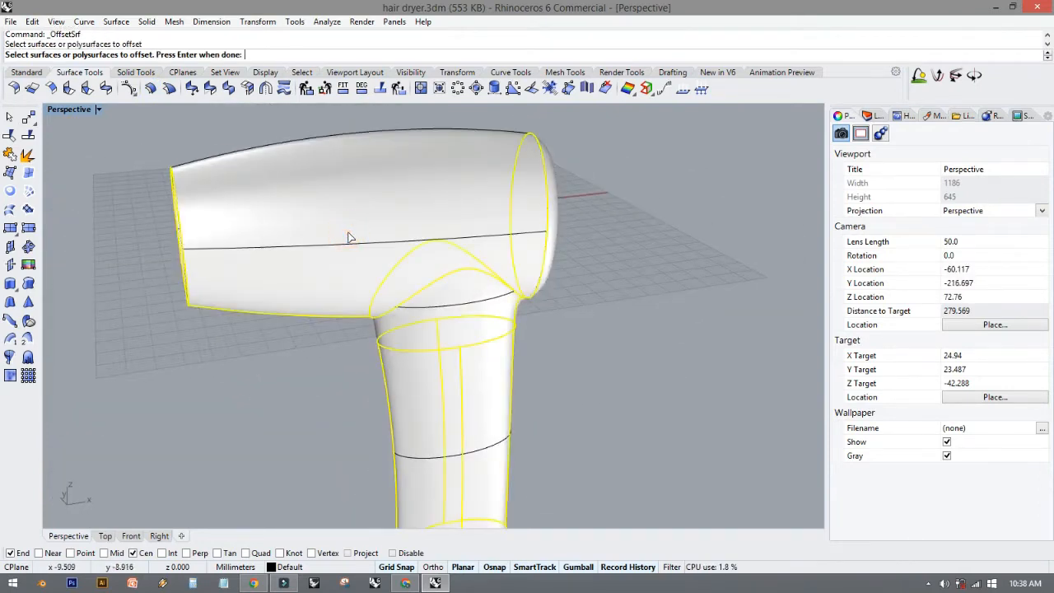
{"action": "right_click", "coordinate": [129, 221]}
{"action": "right_click_drag", "start_coordinate": [146, 225], "coordinate": [219, 223]}
{"action": "scroll", "coordinate": [330, 239], "scroll_direction": "up", "scroll_amount": 3}
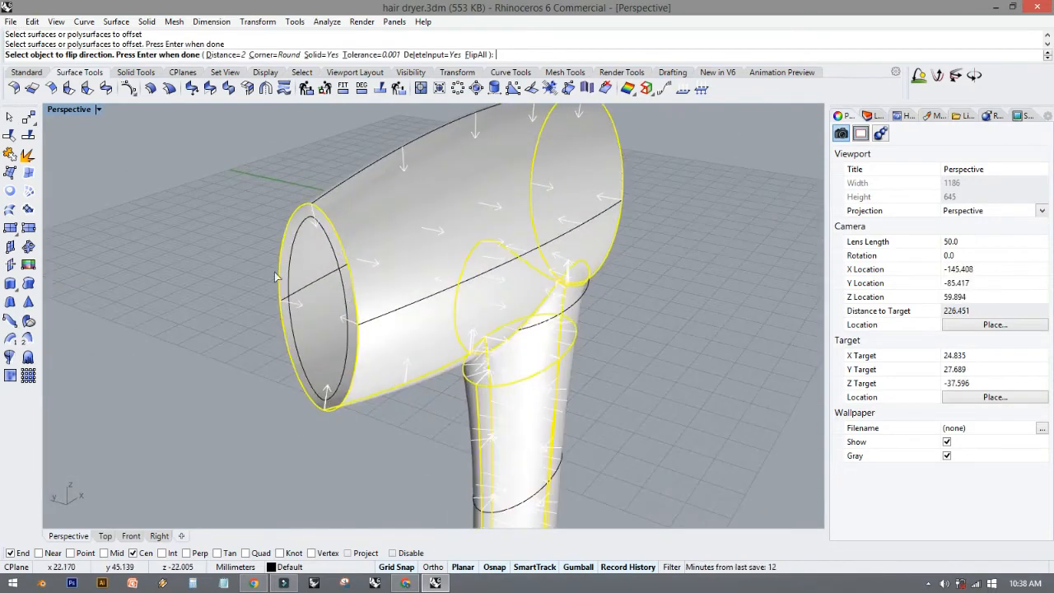
{"action": "right_click_drag", "start_coordinate": [286, 246], "coordinate": [356, 264]}
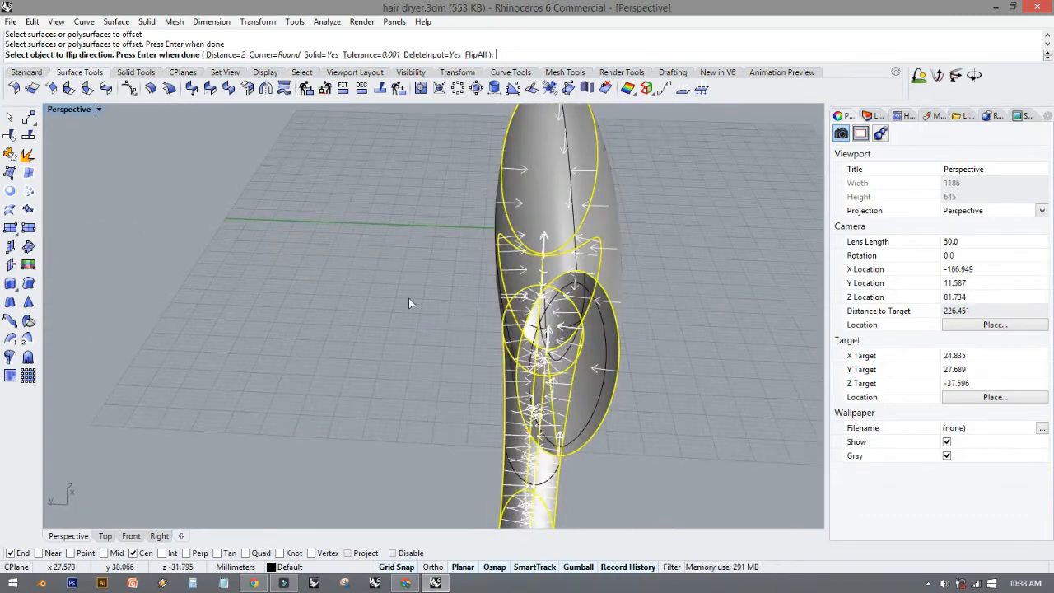
{"action": "right_click_drag", "start_coordinate": [458, 306], "coordinate": [356, 326], "text": "shift"}
{"action": "right_click_drag", "start_coordinate": [239, 235], "coordinate": [272, 222]}
{"action": "left_click", "coordinate": [514, 179]}
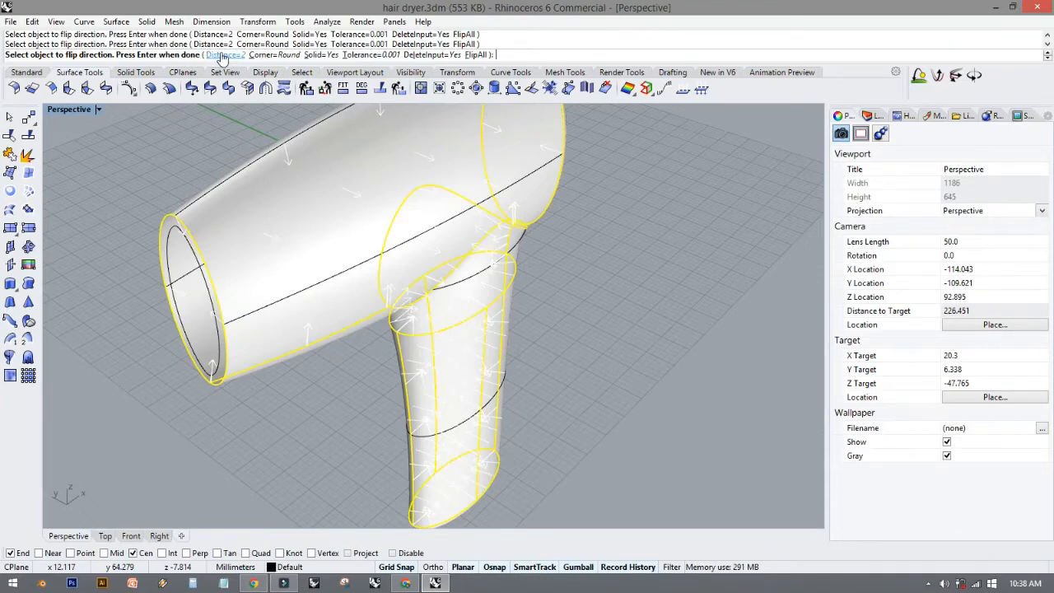
{"action": "left_click", "coordinate": [320, 56]}
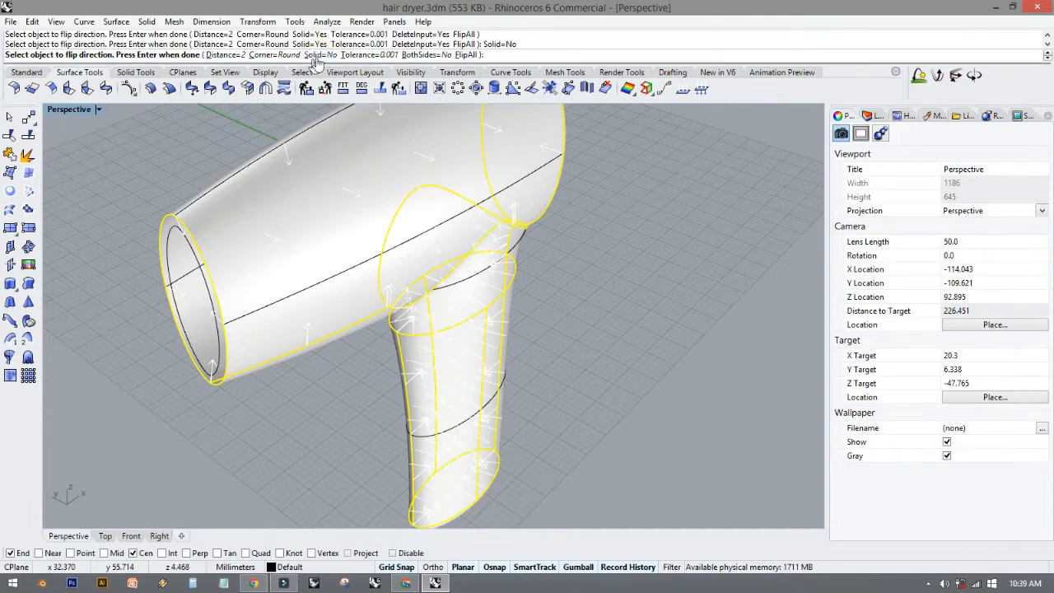
{"action": "left_click", "coordinate": [320, 56]}
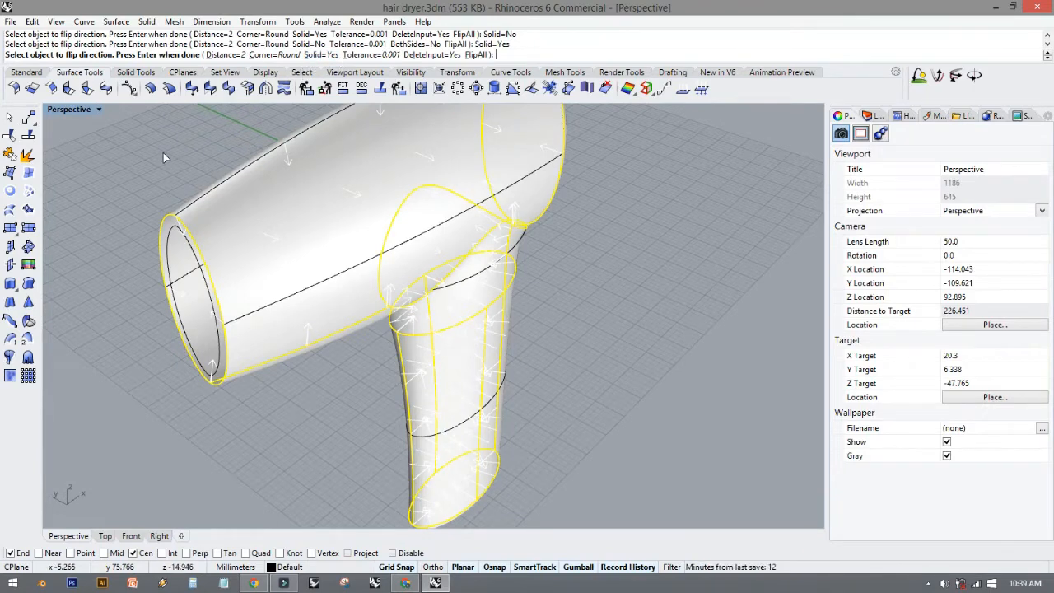
{"action": "key", "text": "Return"}
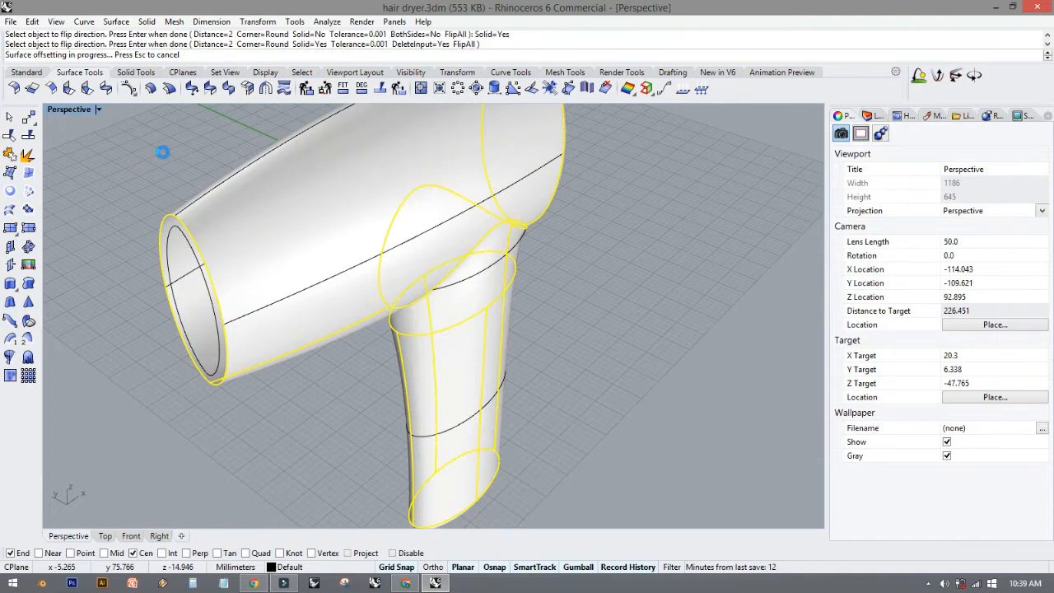
Inspect the shell's wall thickness and inner faces in Ghosted display mode, and return the viewport to Shaded.
{"action": "right_click_drag", "start_coordinate": [180, 176], "coordinate": [268, 172]}
{"action": "scroll", "coordinate": [367, 299], "scroll_direction": "up", "scroll_amount": 4}
{"action": "right_click_drag", "start_coordinate": [416, 264], "coordinate": [55, 157]}
{"action": "left_click", "coordinate": [69, 108]}
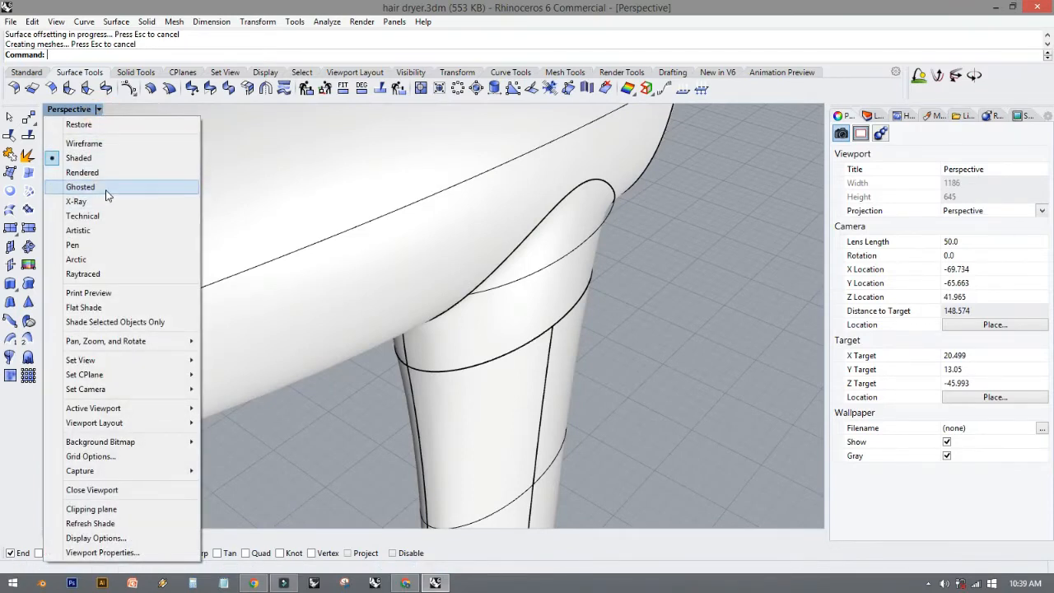
{"action": "left_click", "coordinate": [106, 191]}
{"action": "right_click_drag", "start_coordinate": [236, 255], "coordinate": [215, 277]}
{"action": "right_click_drag", "start_coordinate": [348, 278], "coordinate": [355, 223], "text": "ctrl"}
{"action": "right_click_drag", "start_coordinate": [355, 223], "coordinate": [336, 240]}
{"action": "right_click_drag", "start_coordinate": [336, 241], "coordinate": [470, 318], "text": "ctrl"}
{"action": "right_click_drag", "start_coordinate": [350, 320], "coordinate": [428, 350]}
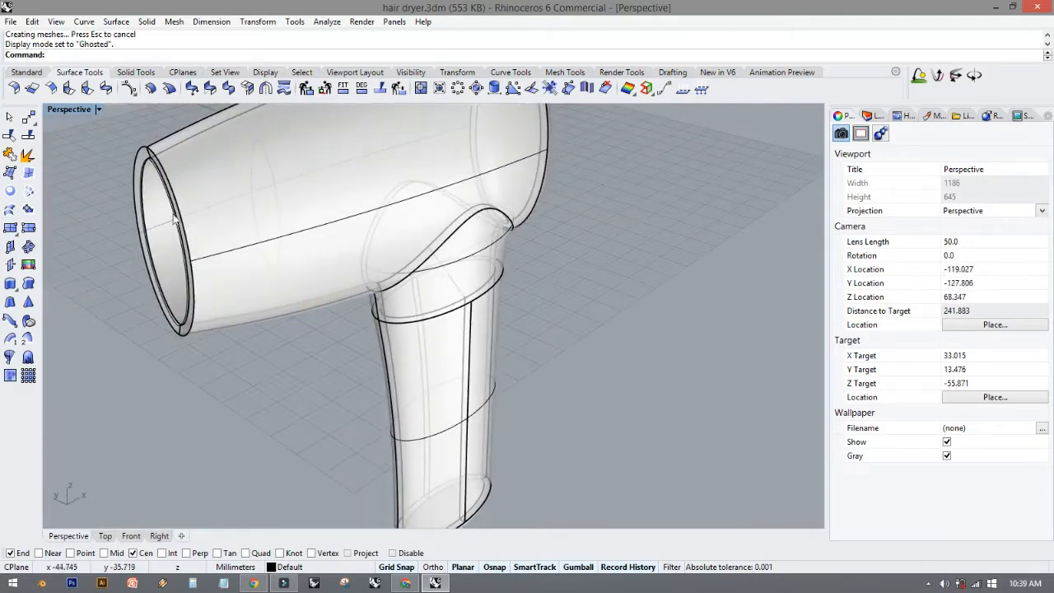
{"action": "left_click", "coordinate": [98, 109]}
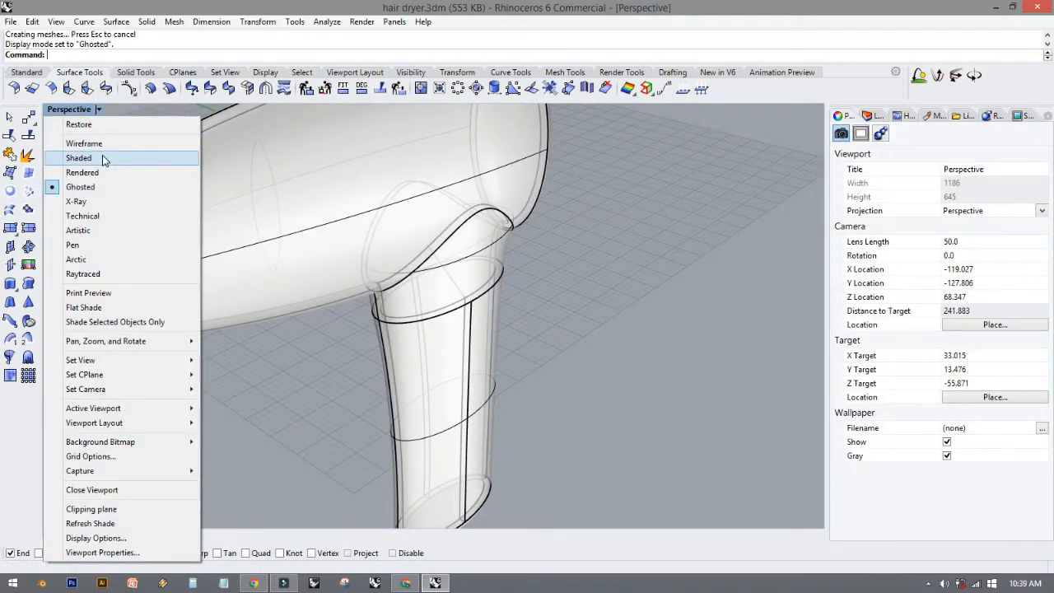
{"action": "left_click", "coordinate": [103, 158]}
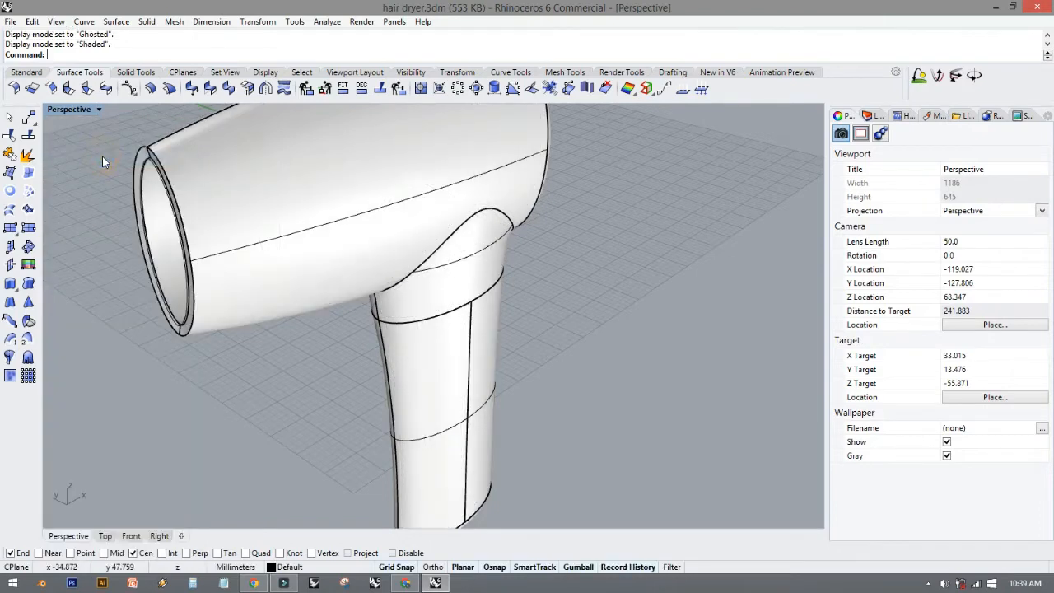
Examine the upper handle and its transition into the body in the Perspective and Front views.
{"action": "mouse_move", "coordinate": [156, 247]}
{"action": "right_mouse_down"}
{"action": "mouse_move", "coordinate": [214, 291]}
{"action": "mouse_move", "coordinate": [265, 295]}
{"action": "mouse_move", "coordinate": [244, 268]}
{"action": "mouse_move", "coordinate": [264, 330]}
{"action": "mouse_move", "coordinate": [376, 255]}
{"action": "mouse_move", "coordinate": [301, 318]}
{"action": "right_mouse_up"}
{"action": "scroll", "coordinate": [531, 329], "scroll_direction": "up", "scroll_amount": 4}
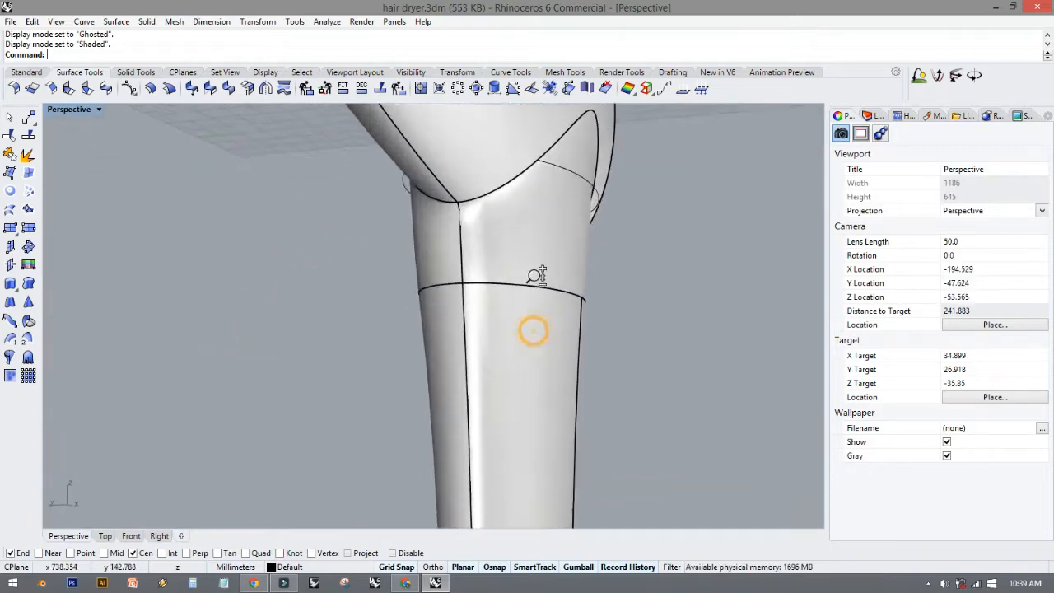
{"action": "scroll", "coordinate": [519, 280], "scroll_direction": "up", "scroll_amount": 3}
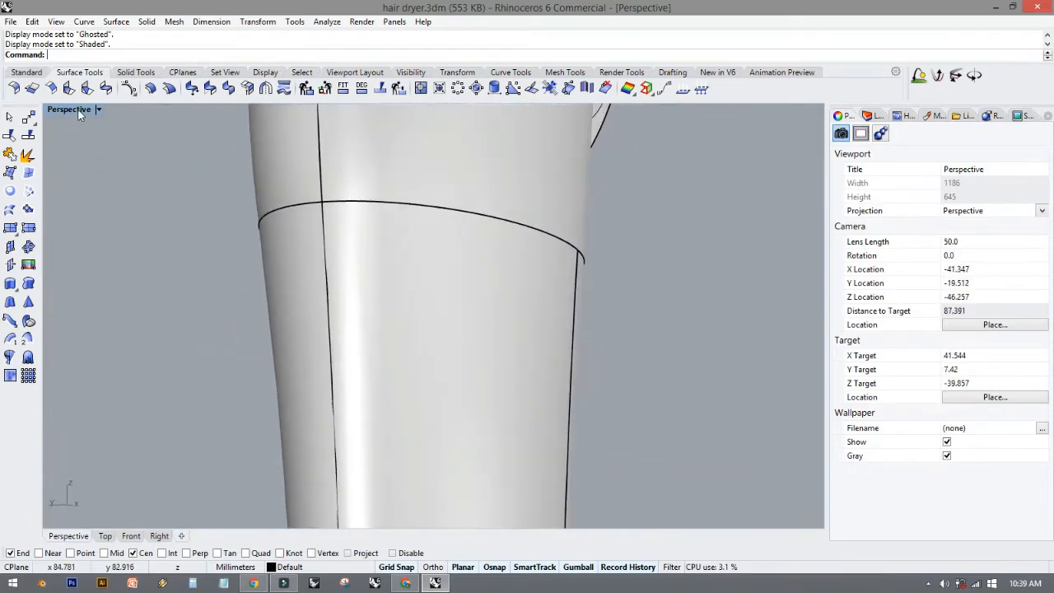
{"action": "double_click", "coordinate": [78, 112]}
{"action": "double_click", "coordinate": [59, 324]}
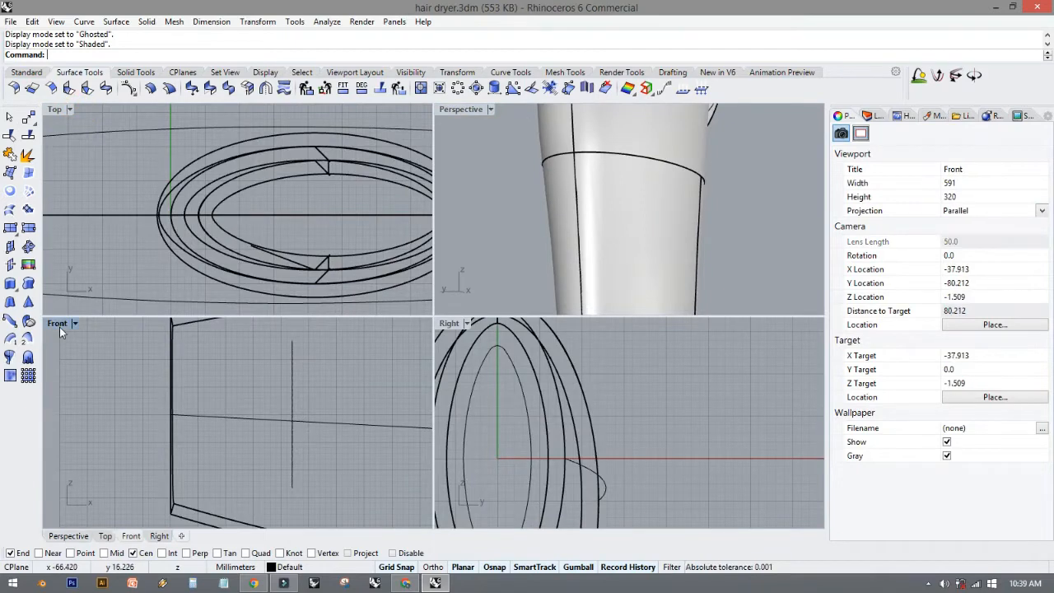
{"action": "right_click_drag", "start_coordinate": [302, 389], "coordinate": [253, 265]}
{"action": "scroll", "coordinate": [252, 263], "scroll_direction": "down", "scroll_amount": 7}
{"action": "right_click_drag", "start_coordinate": [303, 330], "coordinate": [239, 205]}
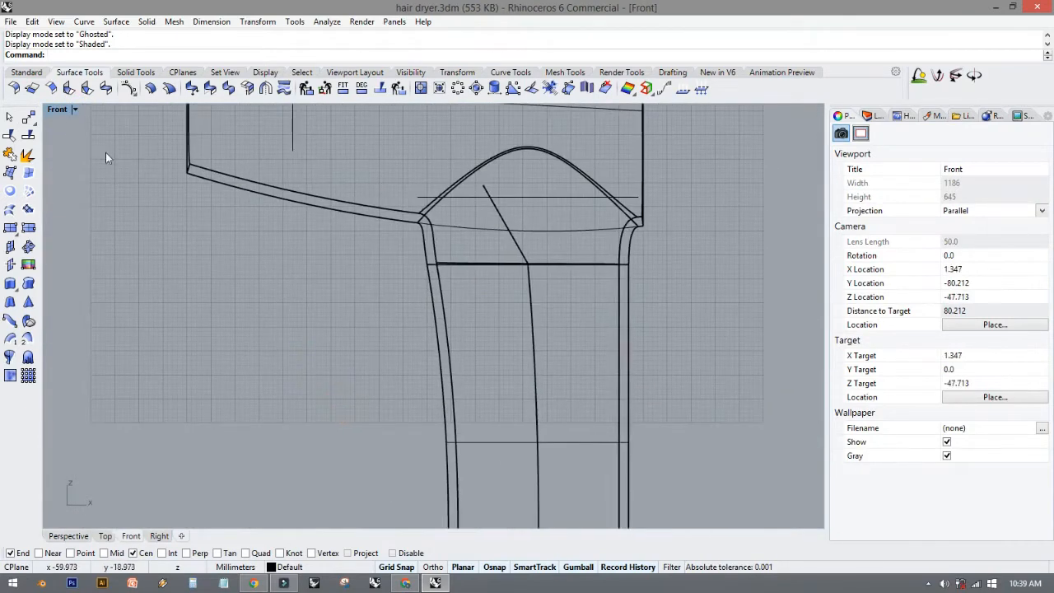
{"action": "double_click", "coordinate": [54, 110]}
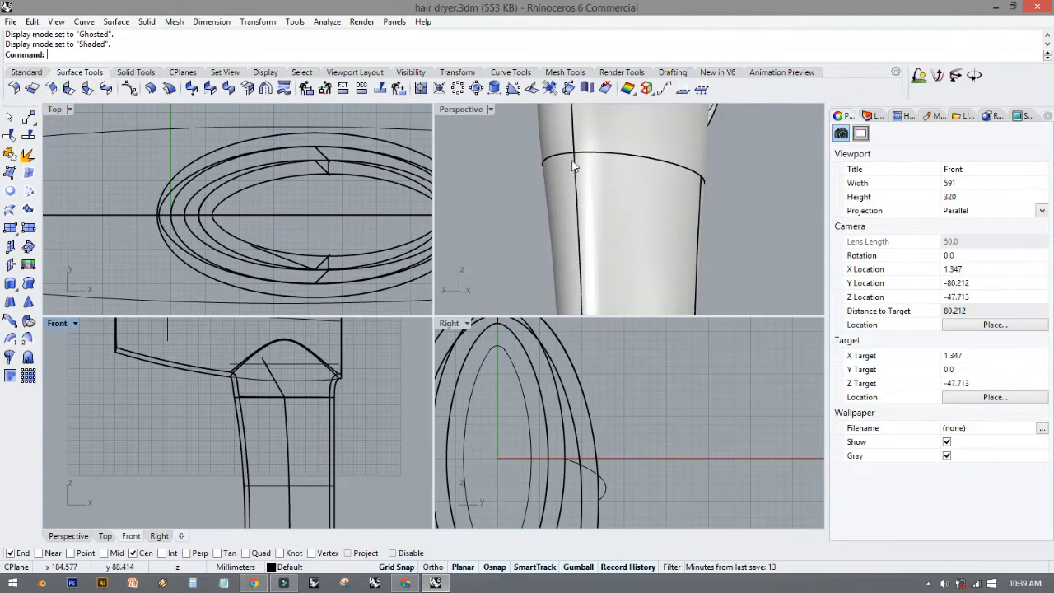
{"action": "right_click_drag", "start_coordinate": [574, 166], "coordinate": [538, 170]}
{"action": "double_click", "coordinate": [469, 113]}
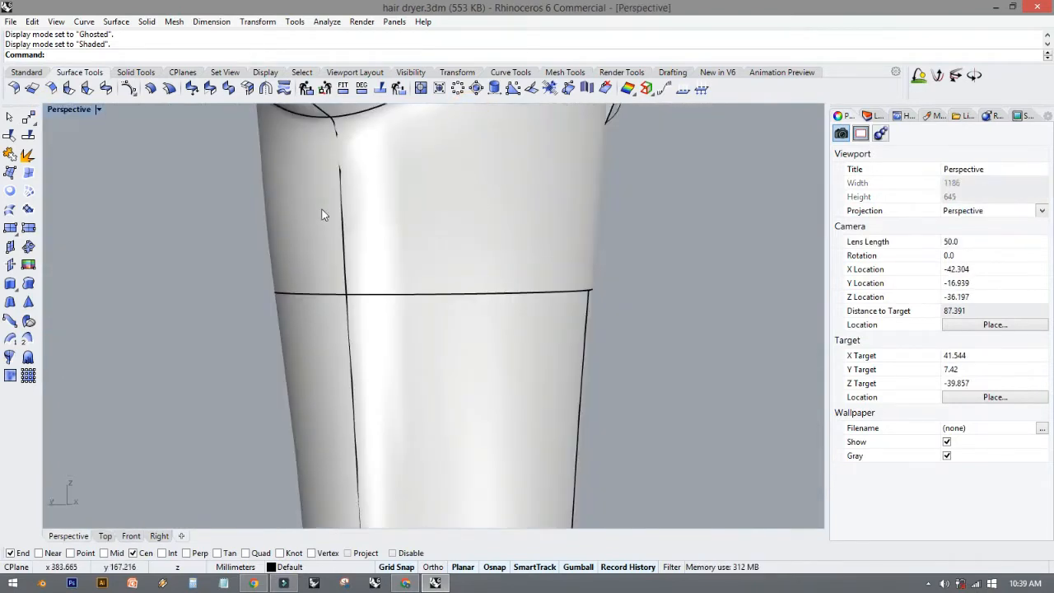
{"action": "double_click", "coordinate": [73, 109]}
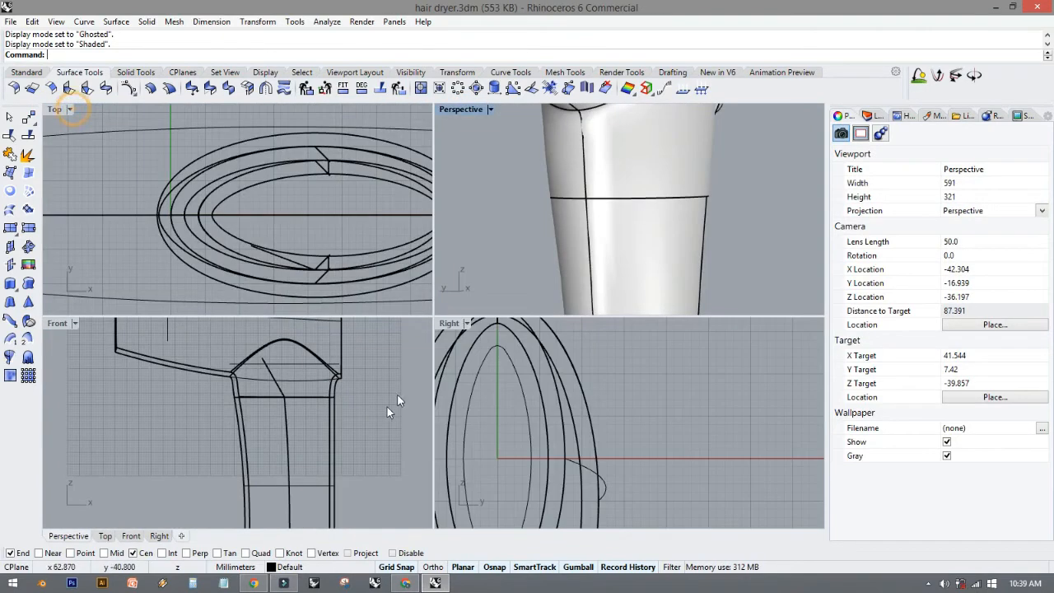
In the Right view, draw a 6 x 3 mm rounded rectangle with 1.5 mm arc corners, centred near the top of the handle.
{"action": "double_click", "coordinate": [446, 323]}
{"action": "scroll", "coordinate": [395, 492], "scroll_direction": "down", "scroll_amount": 14}
{"action": "right_click_drag", "start_coordinate": [399, 467], "coordinate": [496, 263]}
{"action": "scroll", "coordinate": [428, 445], "scroll_direction": "up", "scroll_amount": 6}
{"action": "scroll", "coordinate": [430, 445], "scroll_direction": "up", "scroll_amount": 8}
{"action": "right_click_drag", "start_coordinate": [452, 413], "coordinate": [400, 377]}
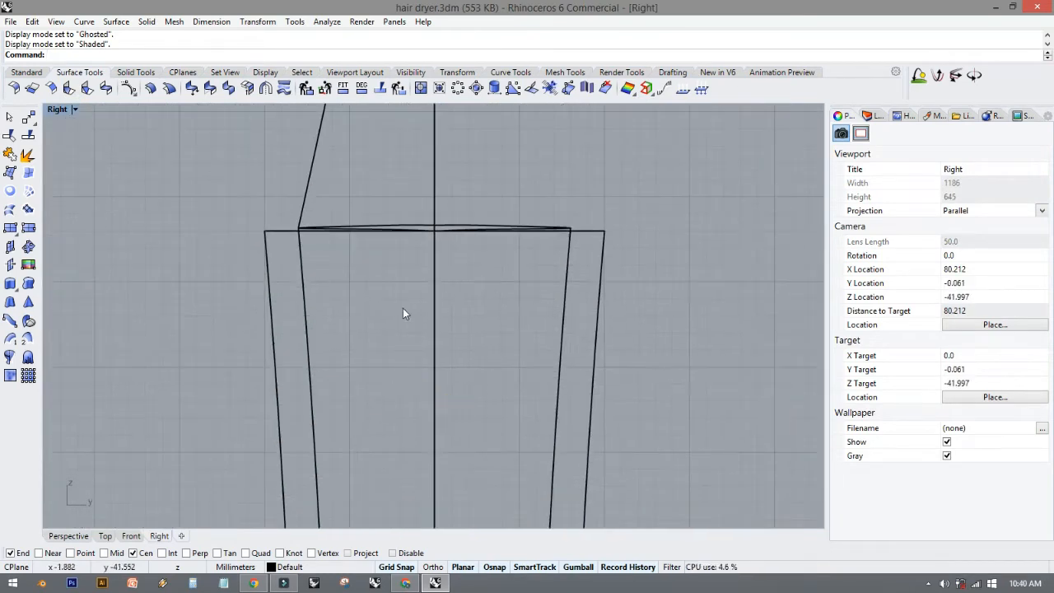
{"action": "scroll", "coordinate": [404, 308], "scroll_direction": "up", "scroll_amount": 6}
{"action": "right_click_drag", "start_coordinate": [428, 322], "coordinate": [376, 318]}
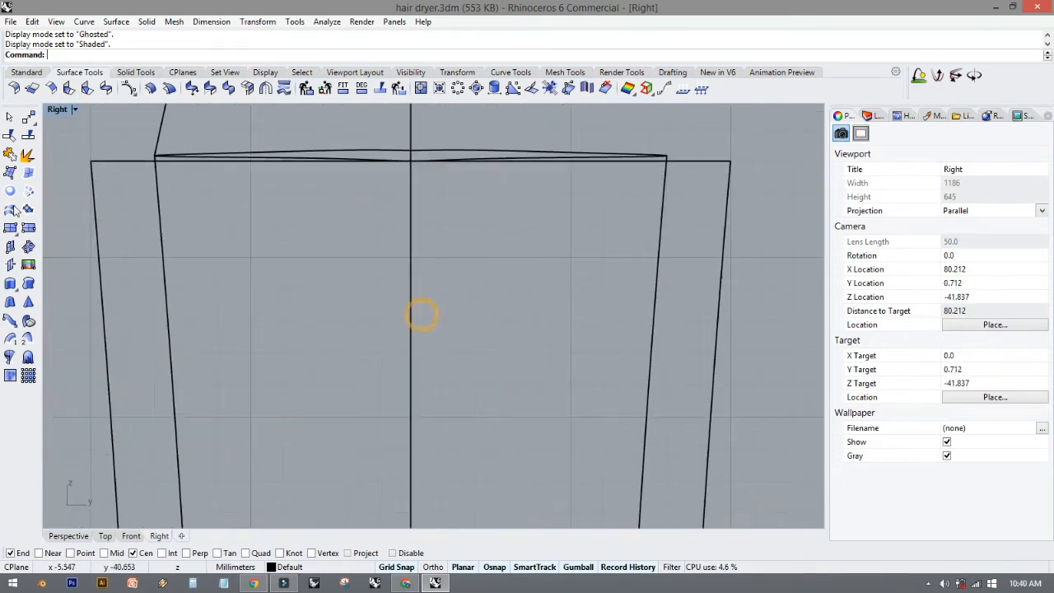
{"action": "left_click", "coordinate": [26, 72]}
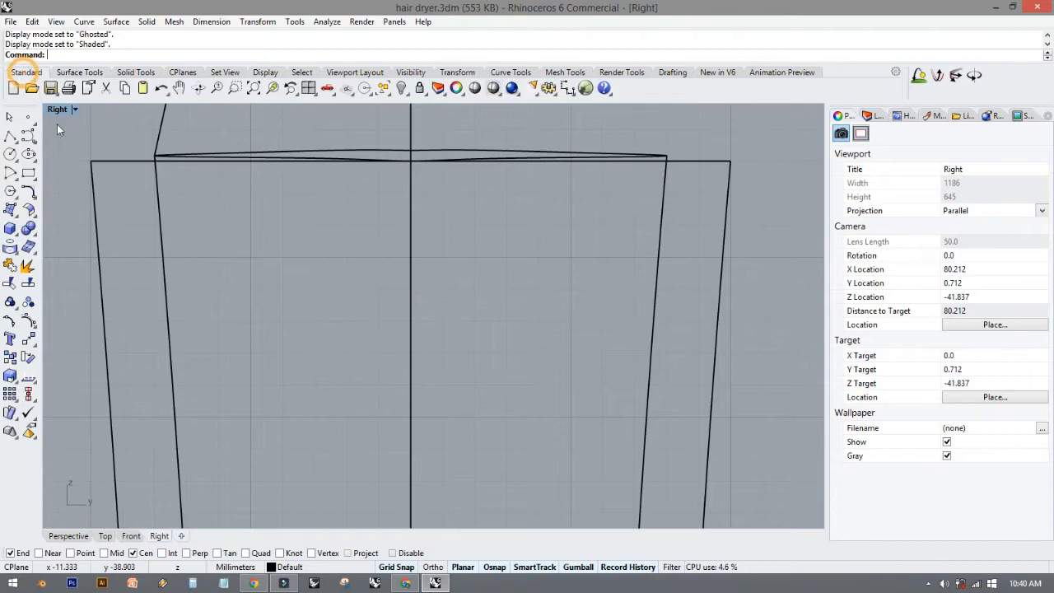
{"action": "left_click", "coordinate": [29, 176]}
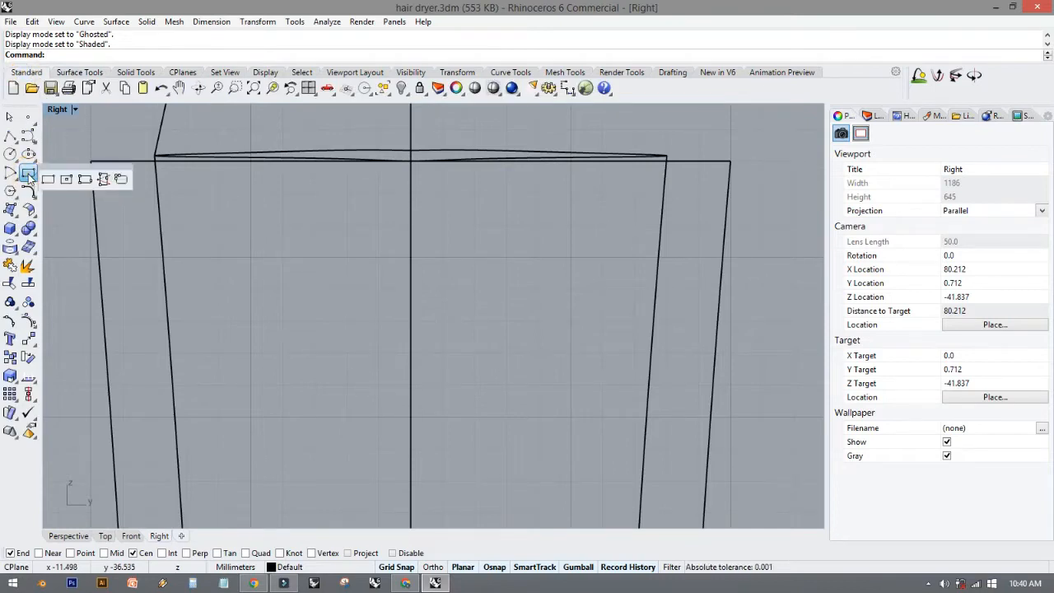
{"action": "left_click", "coordinate": [117, 175]}
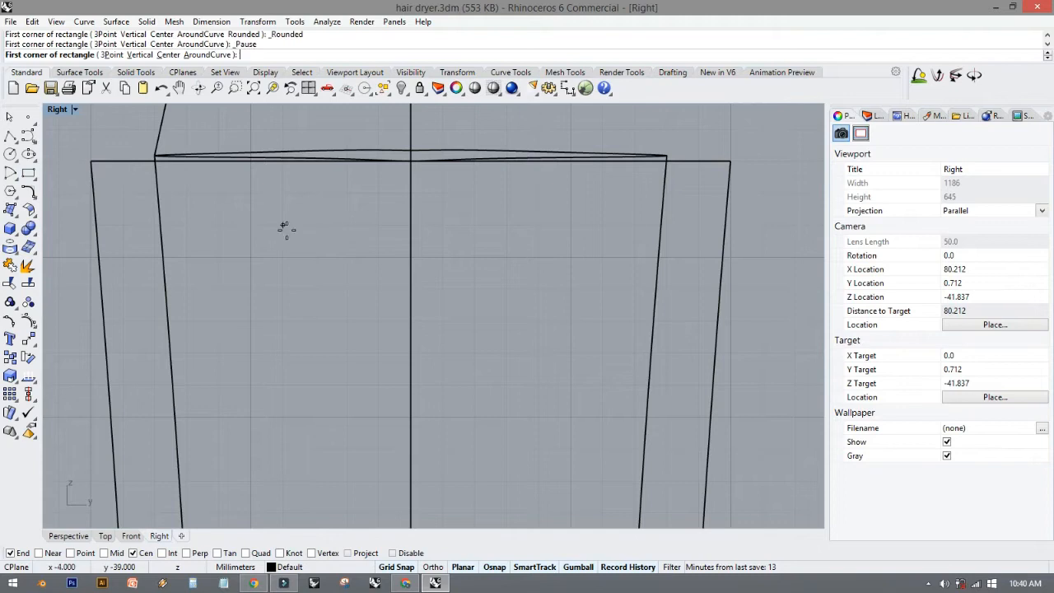
{"action": "left_click", "coordinate": [315, 225]}
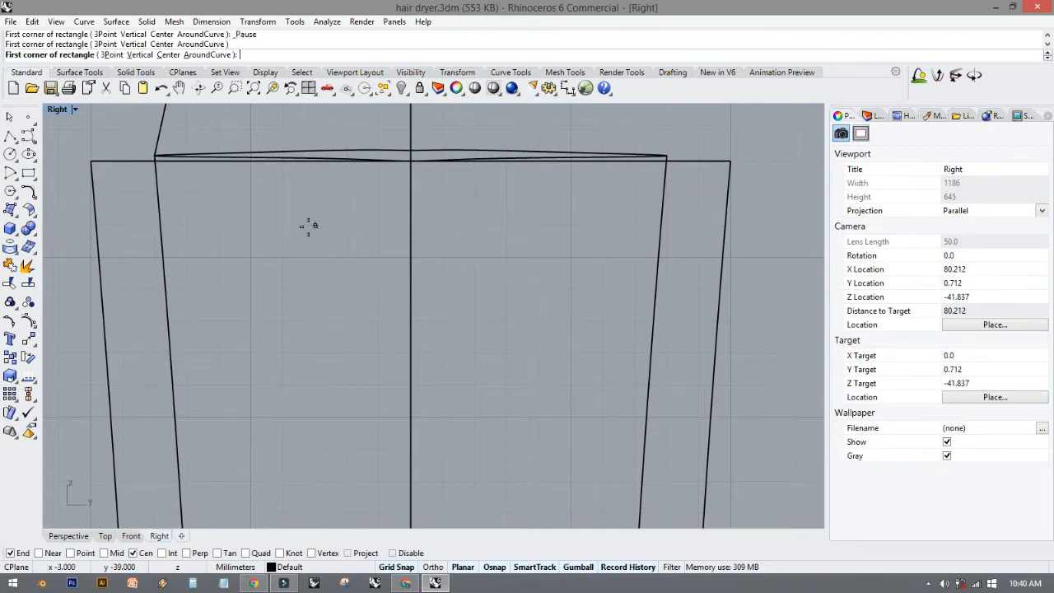
{"action": "left_click", "coordinate": [507, 321]}
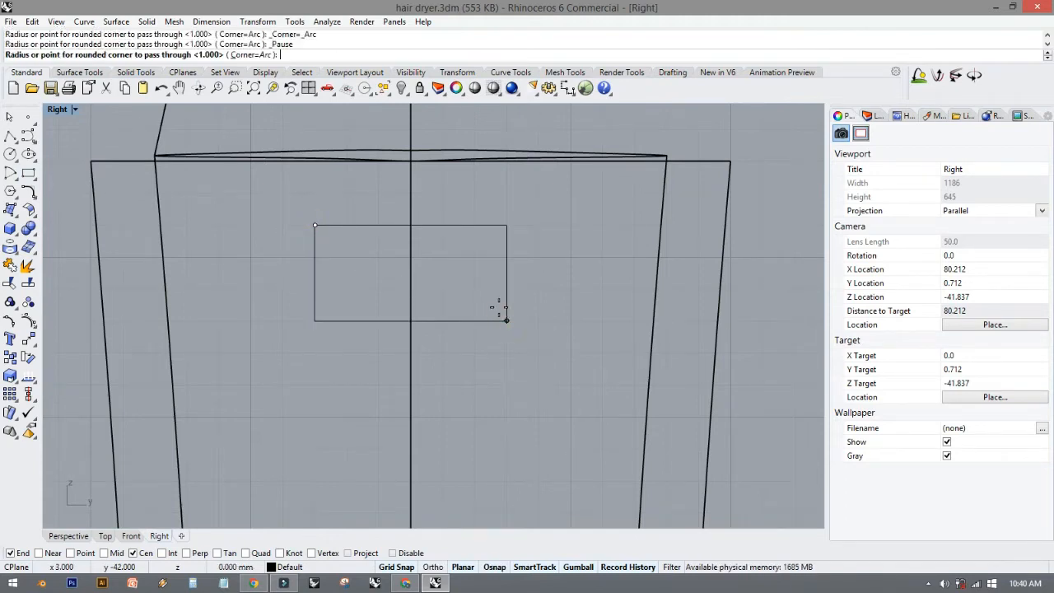
{"action": "left_click", "coordinate": [486, 289]}
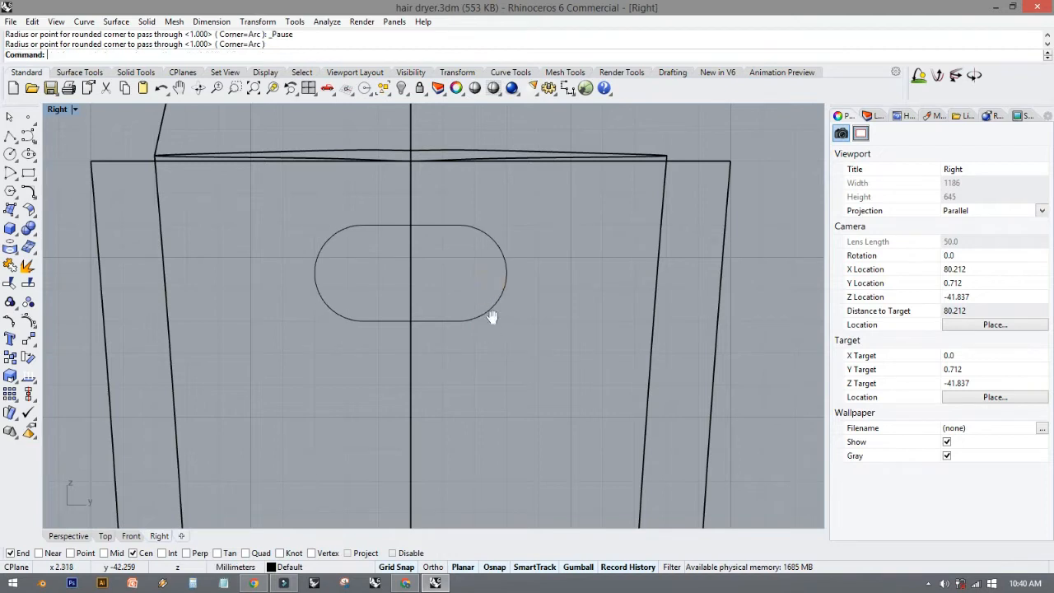
{"action": "right_click_drag", "start_coordinate": [492, 315], "coordinate": [480, 250]}
{"action": "right_click", "coordinate": [343, 297]}
{"action": "left_click", "coordinate": [336, 287]}
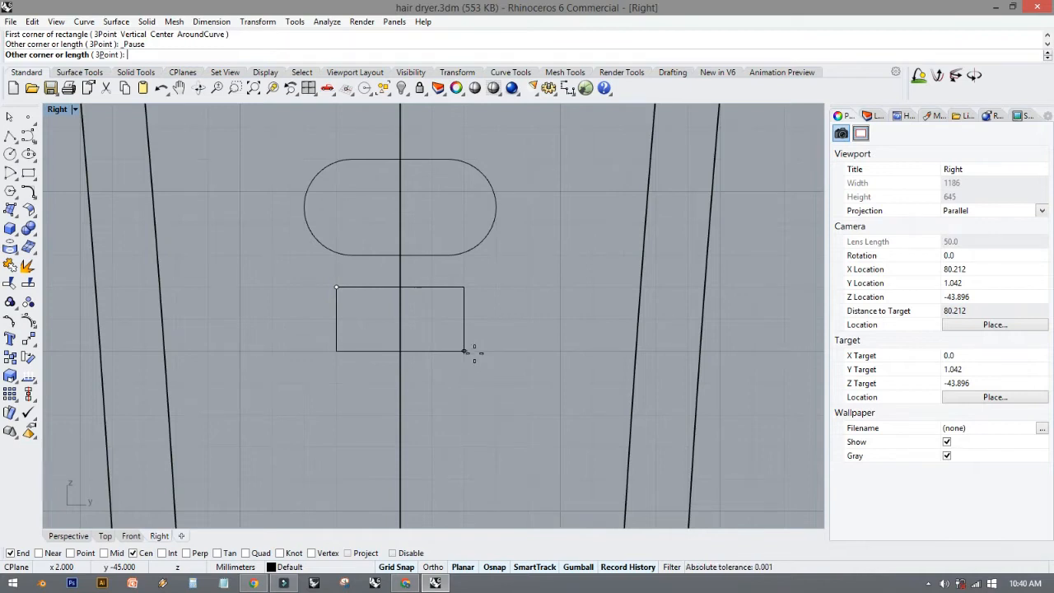
{"action": "left_click", "coordinate": [464, 351]}
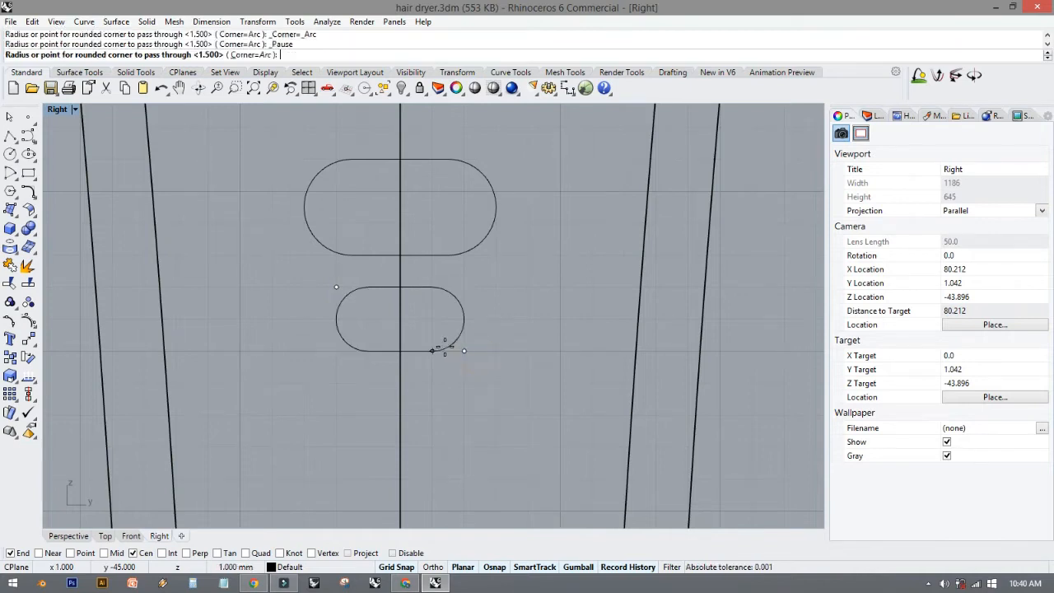
{"action": "key", "text": "Escape"}
Draw a 6 x 2 mm rounded rectangle with 1 mm arc corners, centred on the handle 2 mm below the first slot.
{"action": "right_click_drag", "start_coordinate": [332, 328], "coordinate": [322, 309]}
{"action": "right_click", "coordinate": [319, 303]}
{"action": "left_click", "coordinate": [307, 302]}
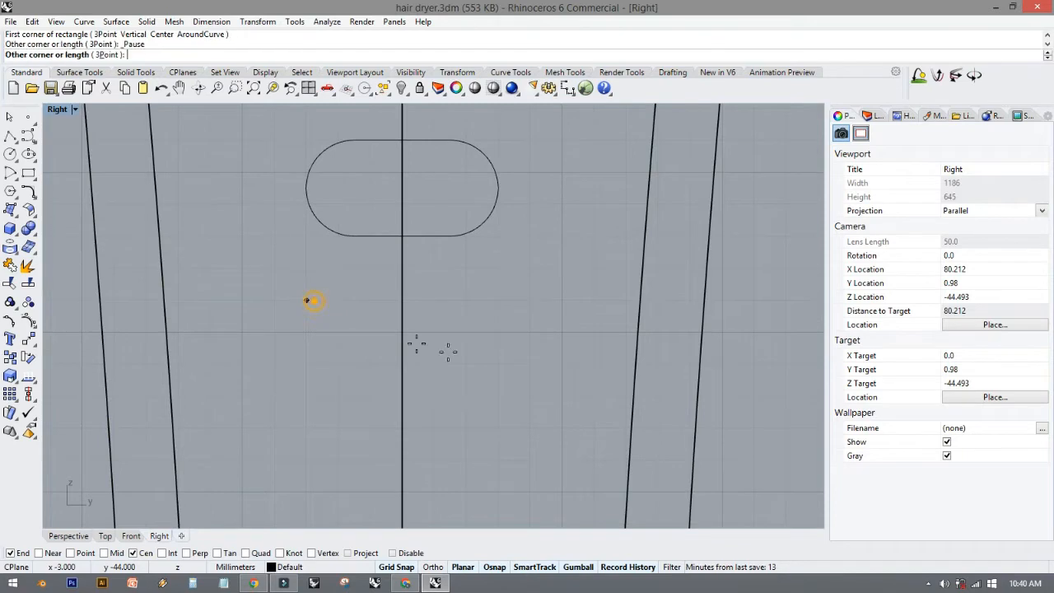
{"action": "left_click", "coordinate": [506, 370]}
{"action": "left_click", "coordinate": [473, 345]}
Draw another 6 x 2 mm rounded rectangle with 1 mm corners, 1 mm below the second slot.
{"action": "right_click_drag", "start_coordinate": [478, 377], "coordinate": [480, 291]}
{"action": "right_click", "coordinate": [313, 322]}
{"action": "left_click", "coordinate": [309, 310]}
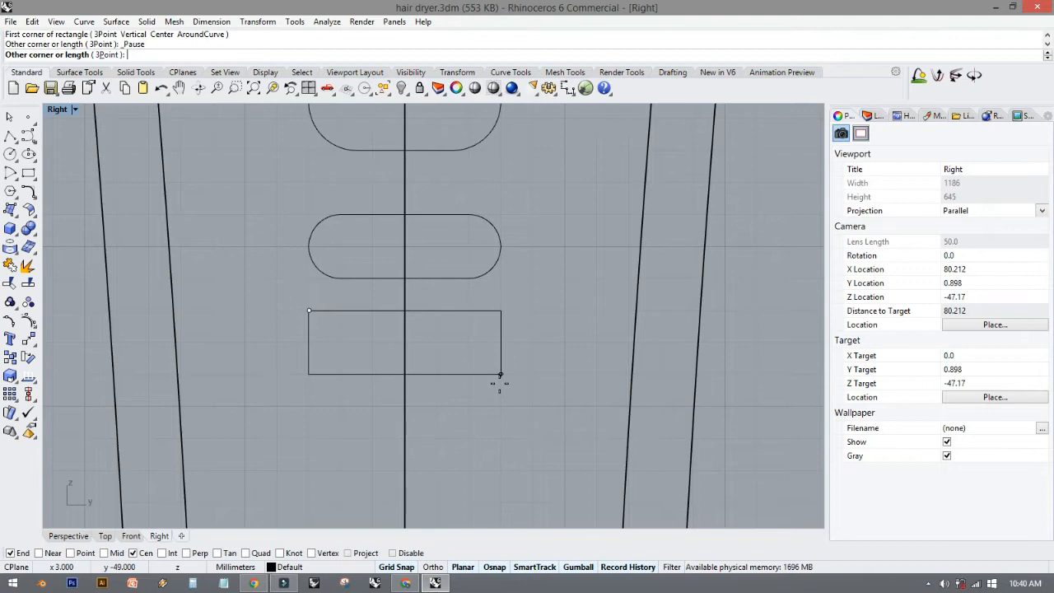
{"action": "left_click", "coordinate": [499, 375]}
{"action": "left_click", "coordinate": [473, 365]}
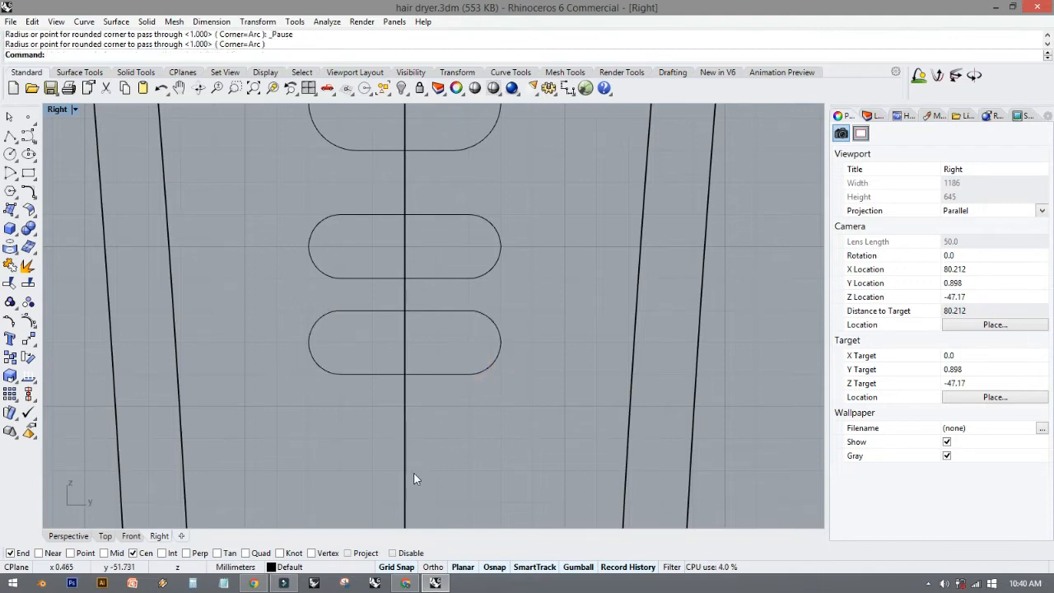
{"action": "left_click", "coordinate": [929, 585]}
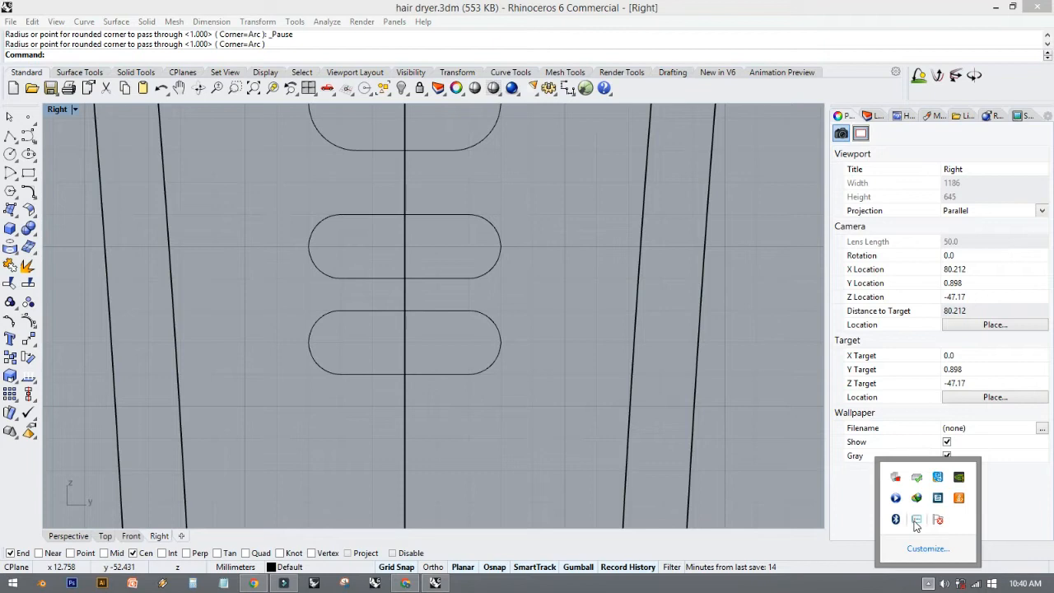
{"action": "left_click", "coordinate": [744, 440]}
{"action": "scroll", "coordinate": [436, 336], "scroll_direction": "down", "scroll_amount": 5}
{"action": "scroll", "coordinate": [417, 362], "scroll_direction": "up", "scroll_amount": 4}
{"action": "left_click", "coordinate": [377, 298]}
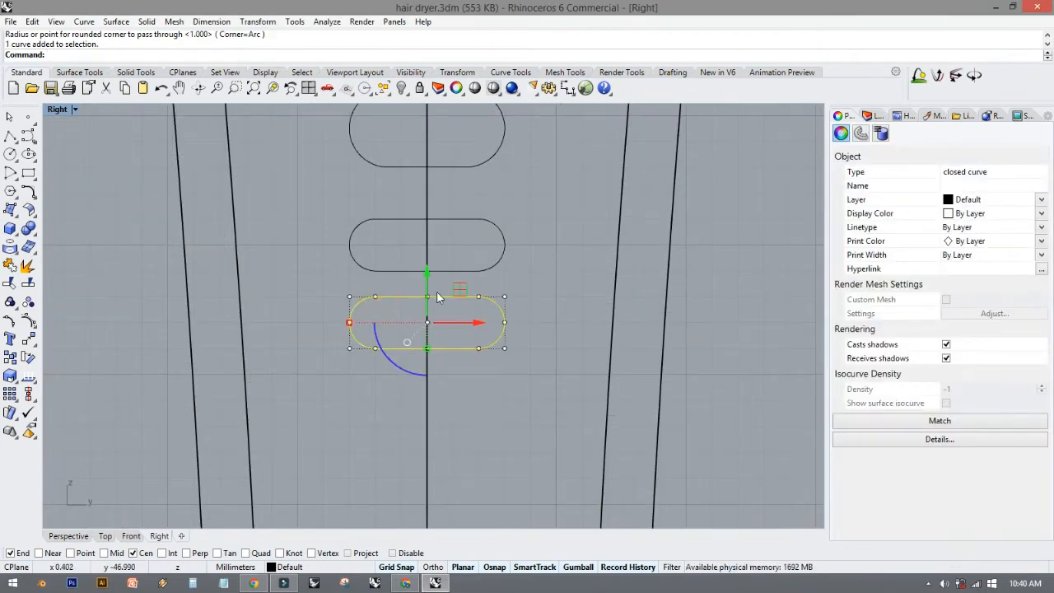
{"action": "left_click", "coordinate": [395, 381]}
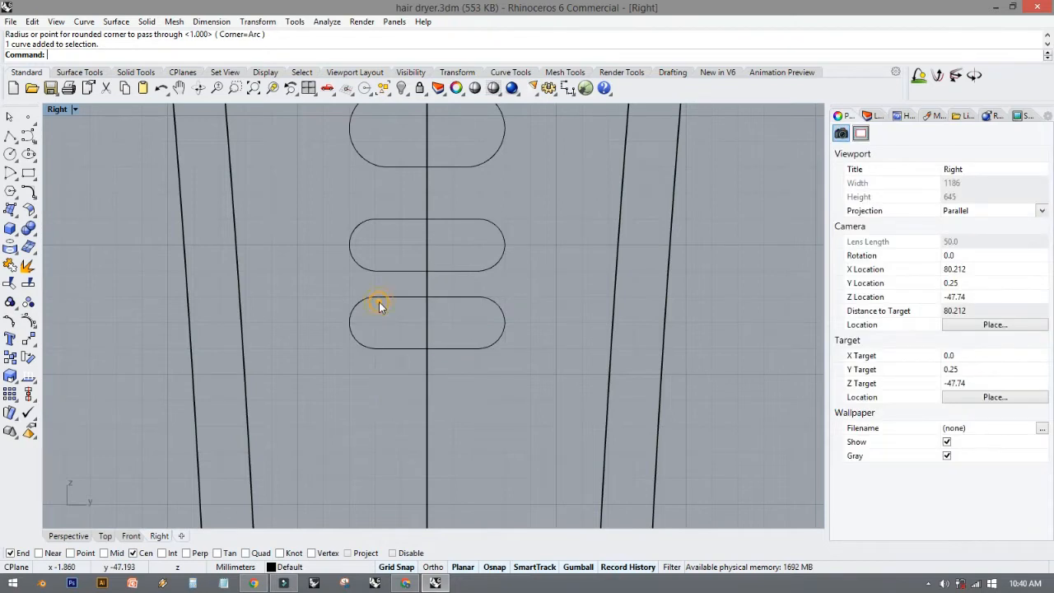
{"action": "left_click", "coordinate": [379, 305]}
{"action": "left_click", "coordinate": [305, 224]}
{"action": "right_click_drag", "start_coordinate": [305, 224], "coordinate": [311, 350]}
{"action": "scroll", "coordinate": [312, 345], "scroll_direction": "down", "scroll_amount": 3}
{"action": "scroll", "coordinate": [327, 358], "scroll_direction": "down", "scroll_amount": 3}
{"action": "right_click_drag", "start_coordinate": [346, 384], "coordinate": [429, 216]}
{"action": "scroll", "coordinate": [423, 190], "scroll_direction": "up", "scroll_amount": 3}
{"action": "scroll", "coordinate": [424, 194], "scroll_direction": "up", "scroll_amount": 1}
Delete the lowest of the three rounded slot curves on the handle.
{"action": "left_click", "coordinate": [415, 203]}
{"action": "left_click", "coordinate": [388, 236]}
{"action": "left_click", "coordinate": [397, 240]}
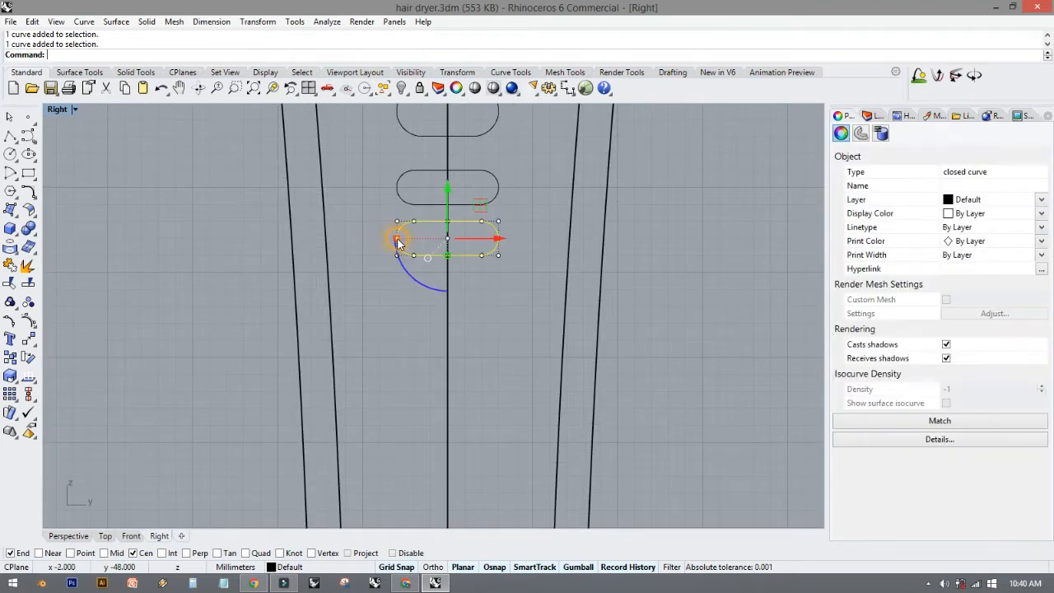
{"action": "key", "text": "Delete"}
Select both slot curves and move them 1 mm straight down the handle.
{"action": "right_click_drag", "start_coordinate": [387, 191], "coordinate": [388, 235]}
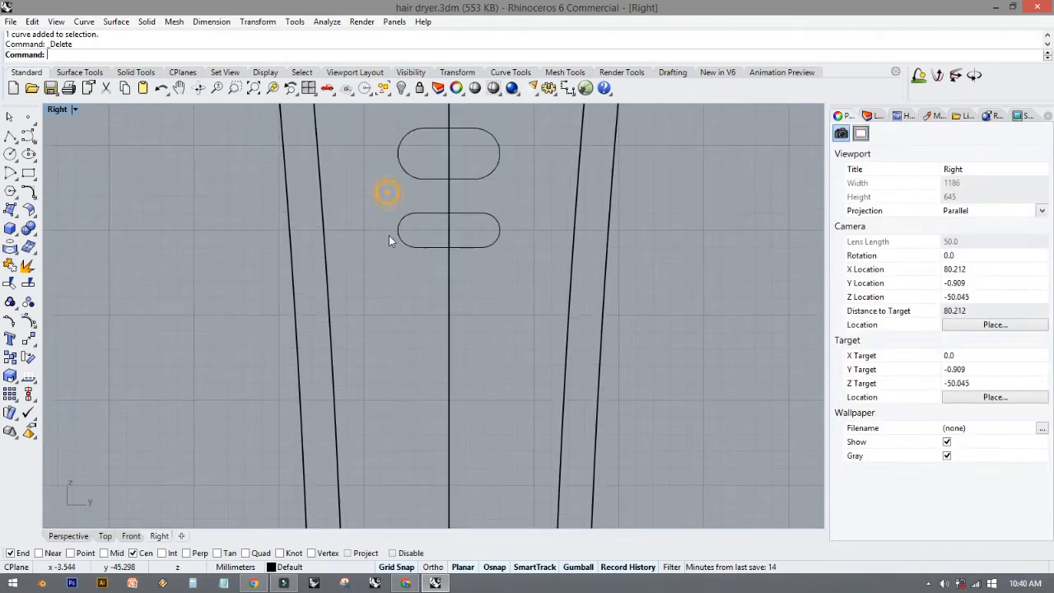
{"action": "left_click", "coordinate": [387, 126]}
{"action": "scroll", "coordinate": [375, 157], "scroll_direction": "down", "scroll_amount": 6}
{"action": "scroll", "coordinate": [373, 170], "scroll_direction": "up", "scroll_amount": 6}
{"action": "right_click_drag", "start_coordinate": [386, 184], "coordinate": [373, 237]}
{"action": "left_click_drag", "start_coordinate": [360, 159], "coordinate": [516, 310]}
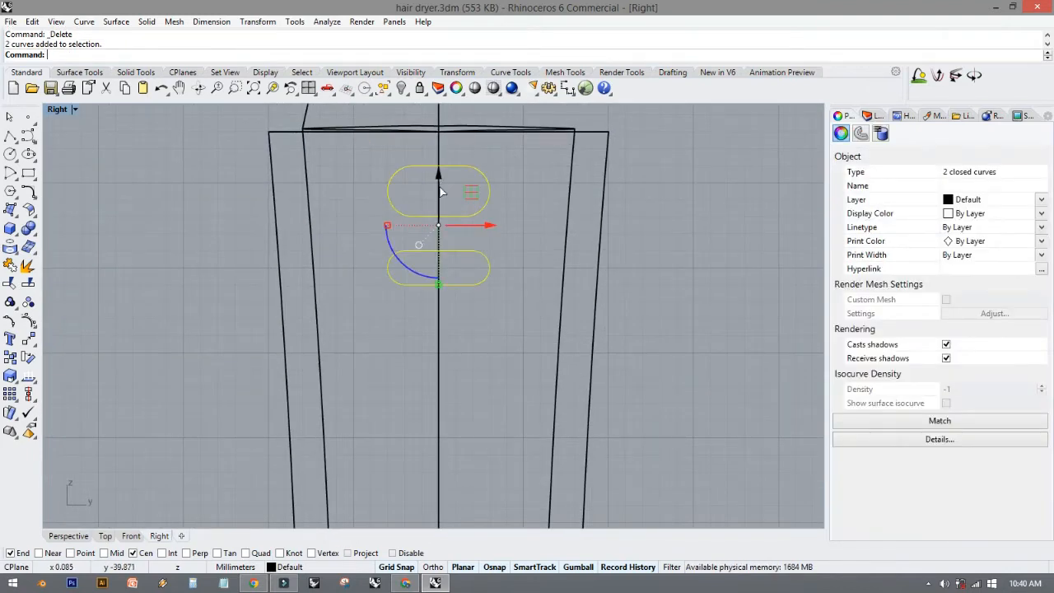
{"action": "left_click_drag", "start_coordinate": [440, 192], "coordinate": [441, 208]}
{"action": "left_click", "coordinate": [541, 326]}
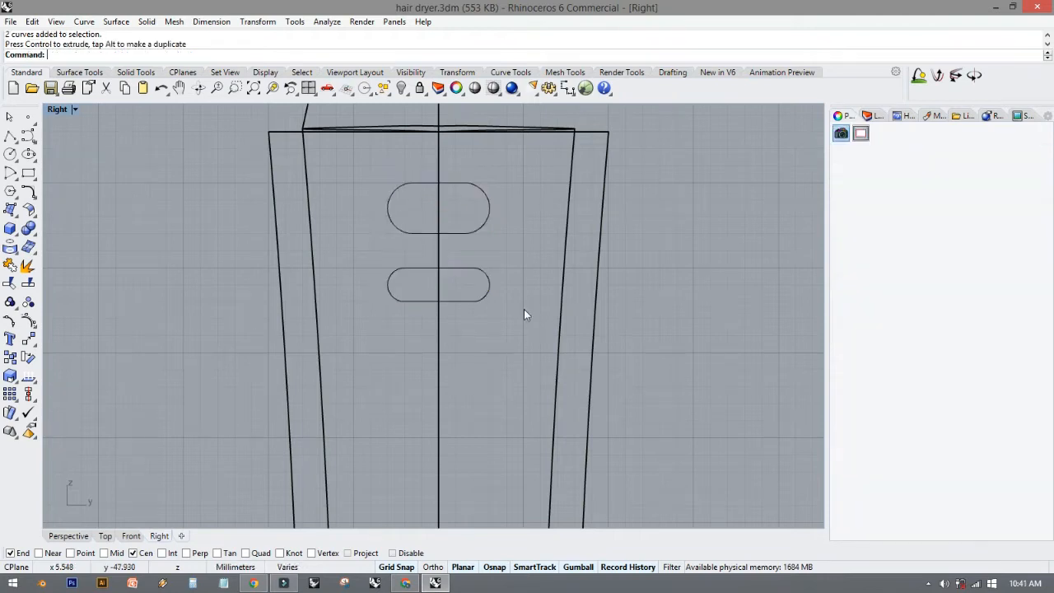
Move only the lower slot curve another 3 mm down along the handle's centreline.
{"action": "left_click", "coordinate": [481, 297]}
{"action": "left_click_drag", "start_coordinate": [438, 229], "coordinate": [436, 280]}
{"action": "left_click", "coordinate": [358, 261]}
Scale the upper slot curve proportionally about its centre to 8 x 4 mm.
{"action": "left_click", "coordinate": [390, 216]}
{"action": "mouse_move", "coordinate": [388, 210]}
{"action": "left_mouse_down"}
{"action": "mouse_move", "coordinate": [371, 206]}
{"action": "mouse_move", "coordinate": [389, 212]}
{"action": "left_mouse_up"}
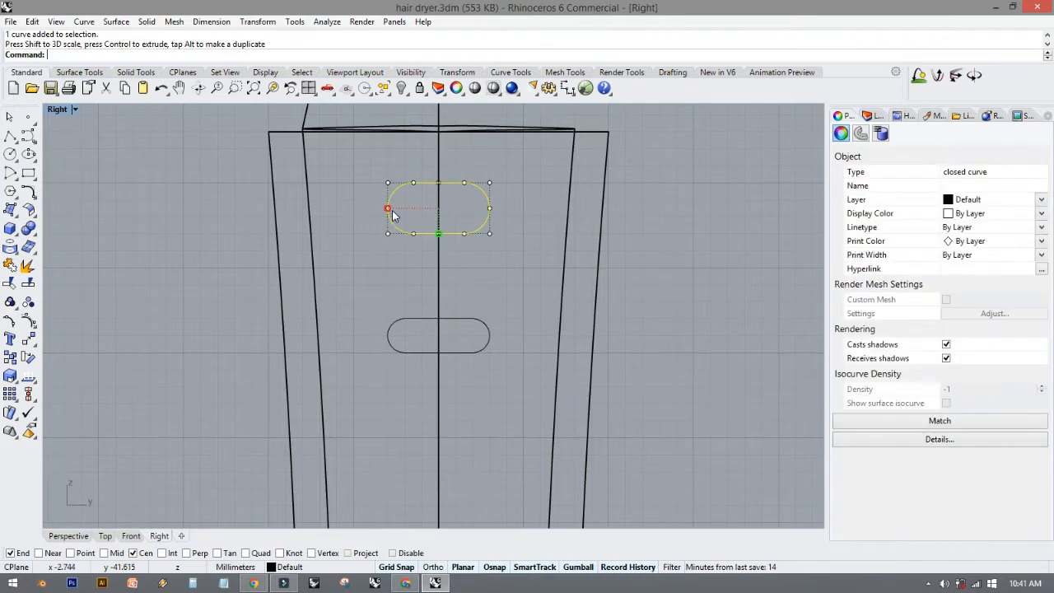
{"action": "scroll", "coordinate": [389, 205], "scroll_direction": "up", "scroll_amount": 5}
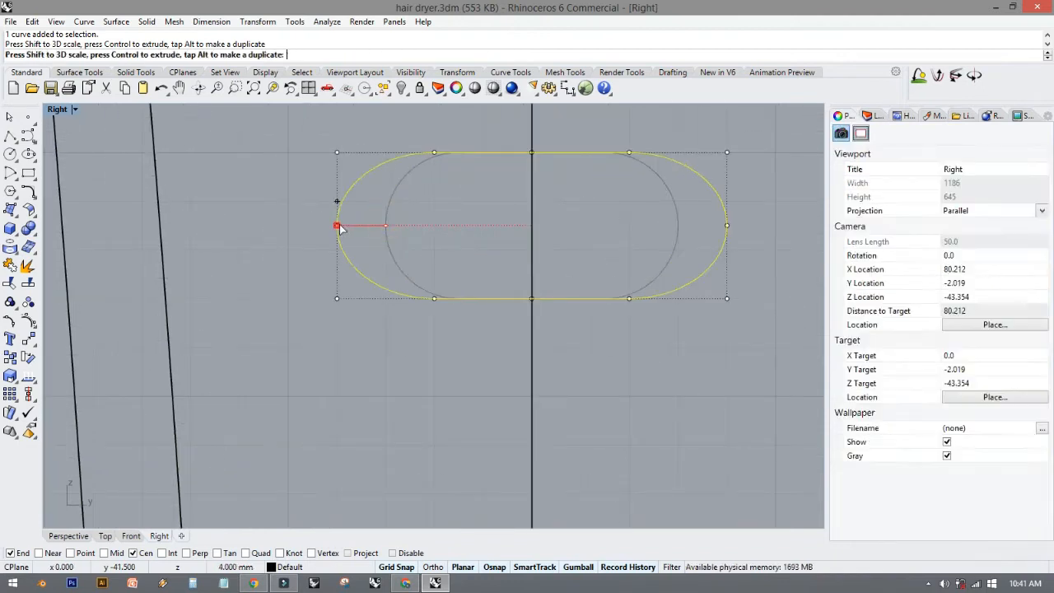
{"action": "scroll", "coordinate": [384, 227], "scroll_direction": "down", "scroll_amount": 2}
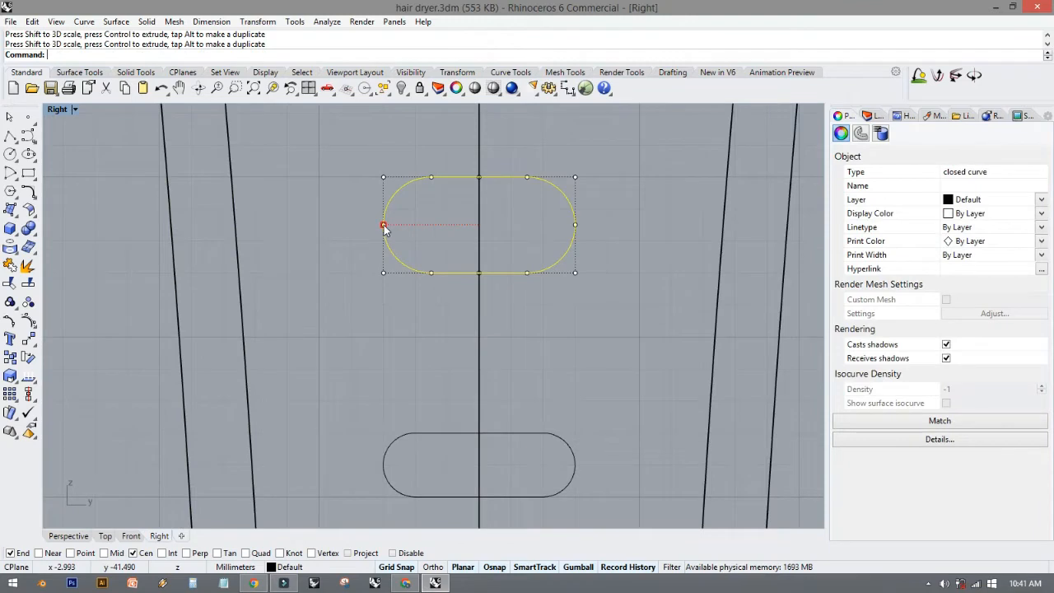
{"action": "left_click_drag", "start_coordinate": [378, 228], "coordinate": [354, 220]}
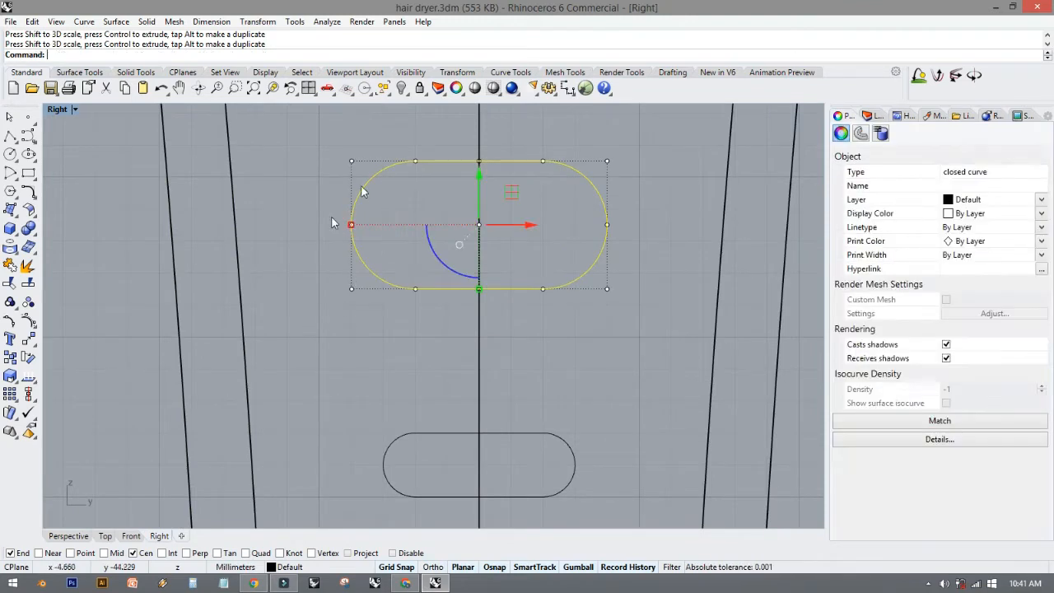
{"action": "left_click", "coordinate": [606, 329]}
Extrude the upper slot curve 12 mm outward from the handle as a closed solid.
{"action": "scroll", "coordinate": [601, 324], "scroll_direction": "down", "scroll_amount": 6}
{"action": "right_click_drag", "start_coordinate": [601, 324], "coordinate": [527, 329]}
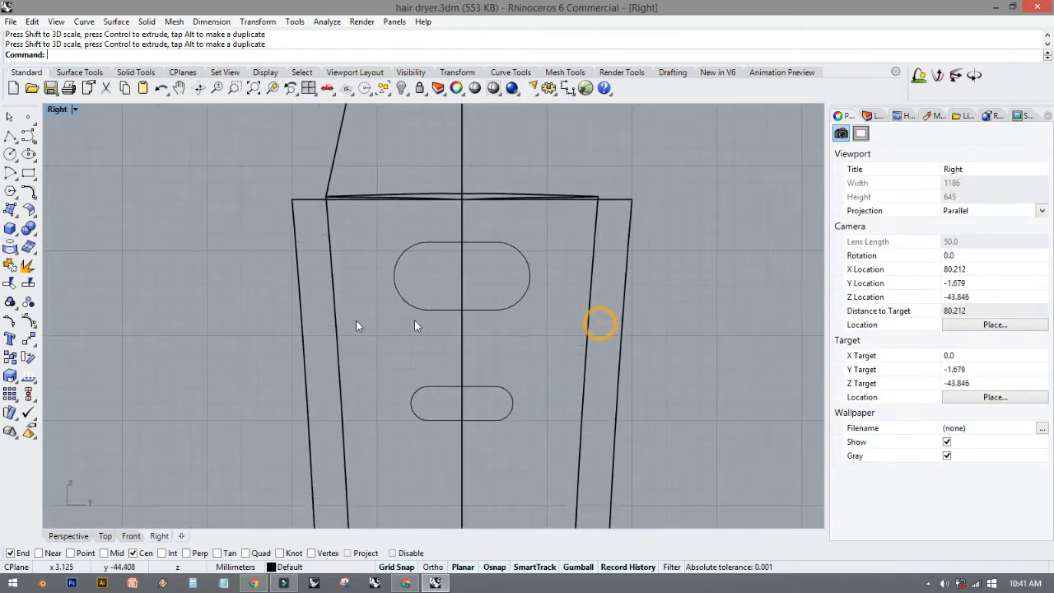
{"action": "left_click", "coordinate": [8, 234]}
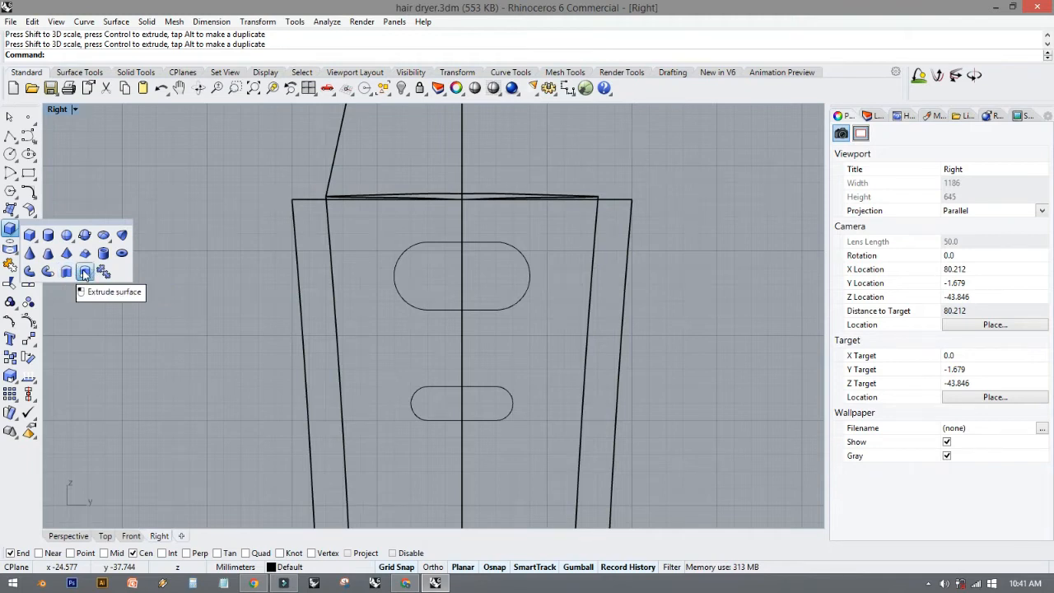
{"action": "left_click", "coordinate": [84, 272]}
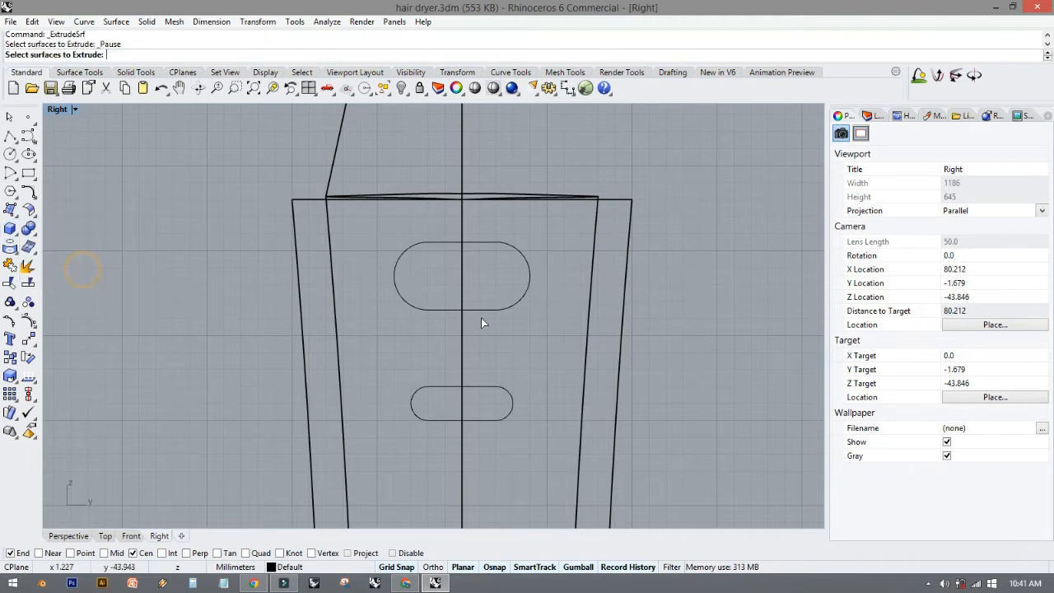
{"action": "left_click", "coordinate": [11, 237]}
{"action": "left_click", "coordinate": [63, 270]}
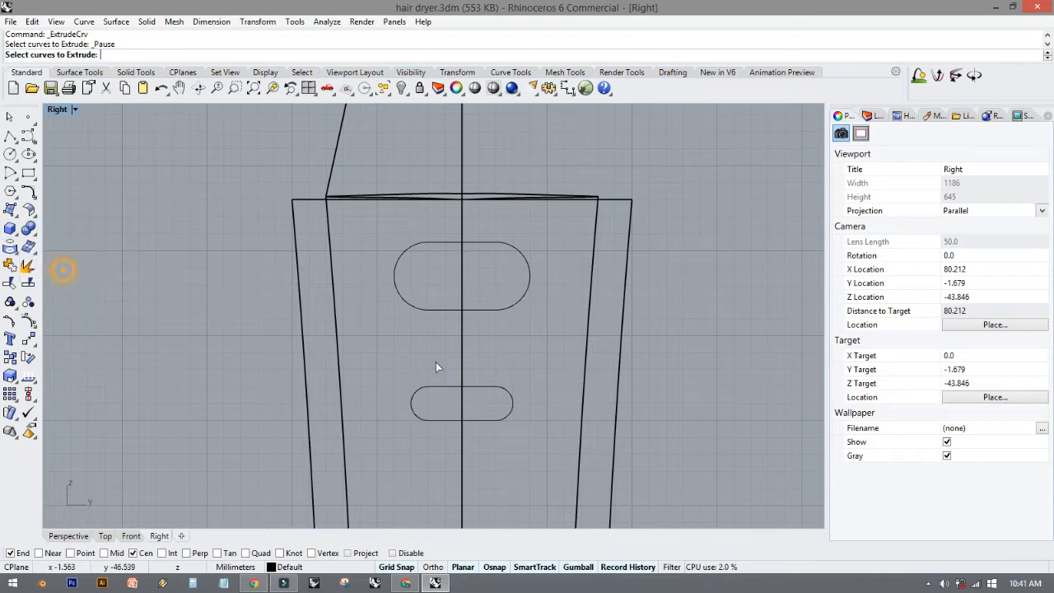
{"action": "left_click", "coordinate": [424, 311]}
{"action": "double_click", "coordinate": [66, 111]}
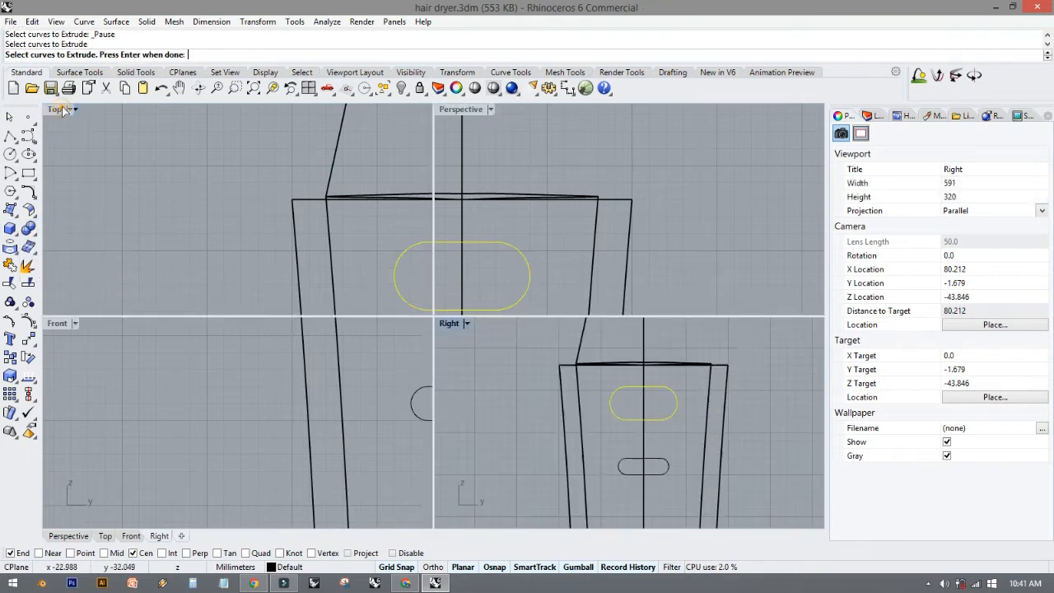
{"action": "right_click", "coordinate": [215, 409]}
{"action": "scroll", "coordinate": [211, 406], "scroll_direction": "up", "scroll_amount": 7}
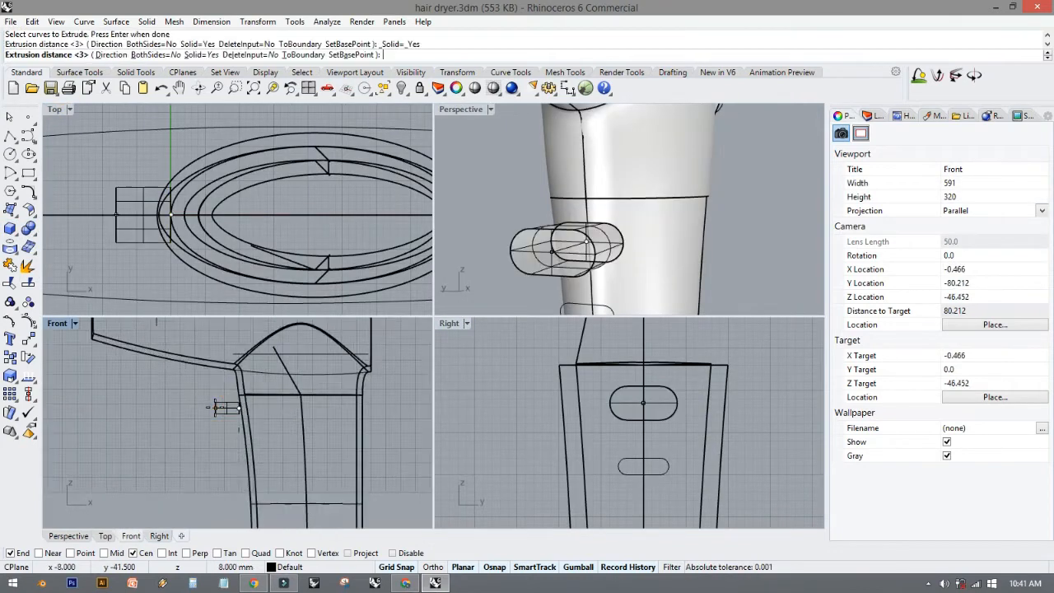
{"action": "left_click", "coordinate": [196, 408]}
Move the upper slot solid horizontally into the handle so it passes through the handle wall.
{"action": "scroll", "coordinate": [243, 416], "scroll_direction": "up", "scroll_amount": 4}
{"action": "scroll", "coordinate": [239, 422], "scroll_direction": "down", "scroll_amount": 2}
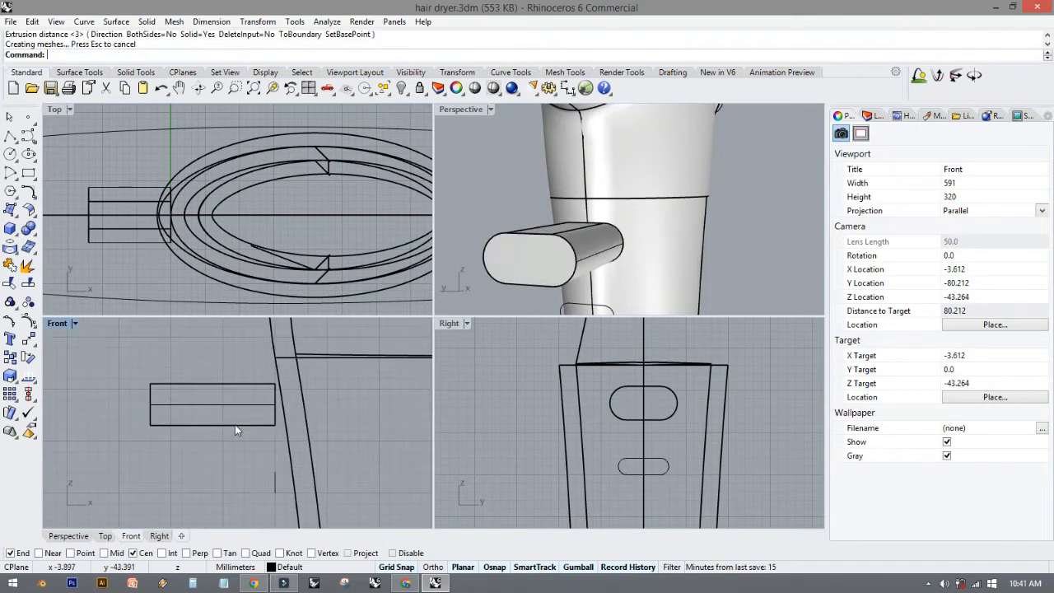
{"action": "left_click", "coordinate": [235, 422]}
{"action": "left_click_drag", "start_coordinate": [262, 405], "coordinate": [344, 405]}
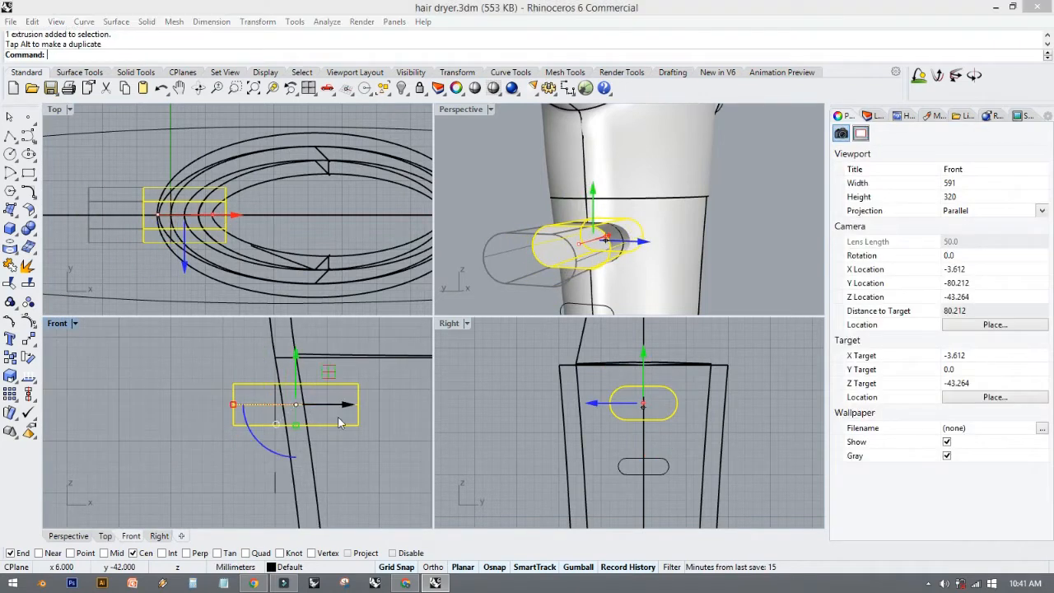
{"action": "left_click", "coordinate": [544, 346]}
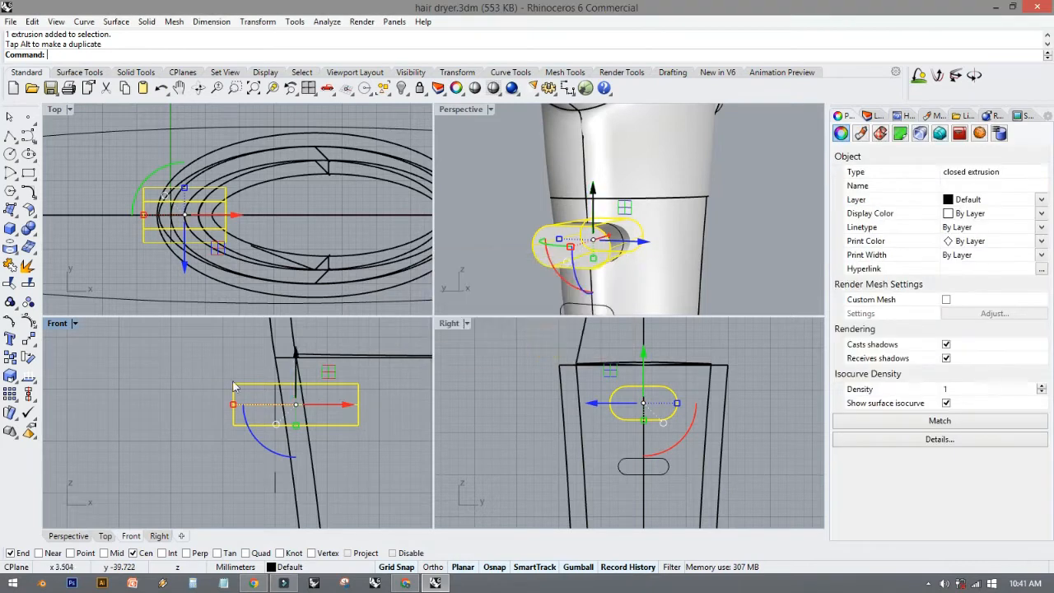
{"action": "left_click", "coordinate": [200, 363]}
Subtract the upper slot solid from the hair-dryer body with Boolean Difference.
{"action": "right_click_drag", "start_coordinate": [485, 245], "coordinate": [476, 199]}
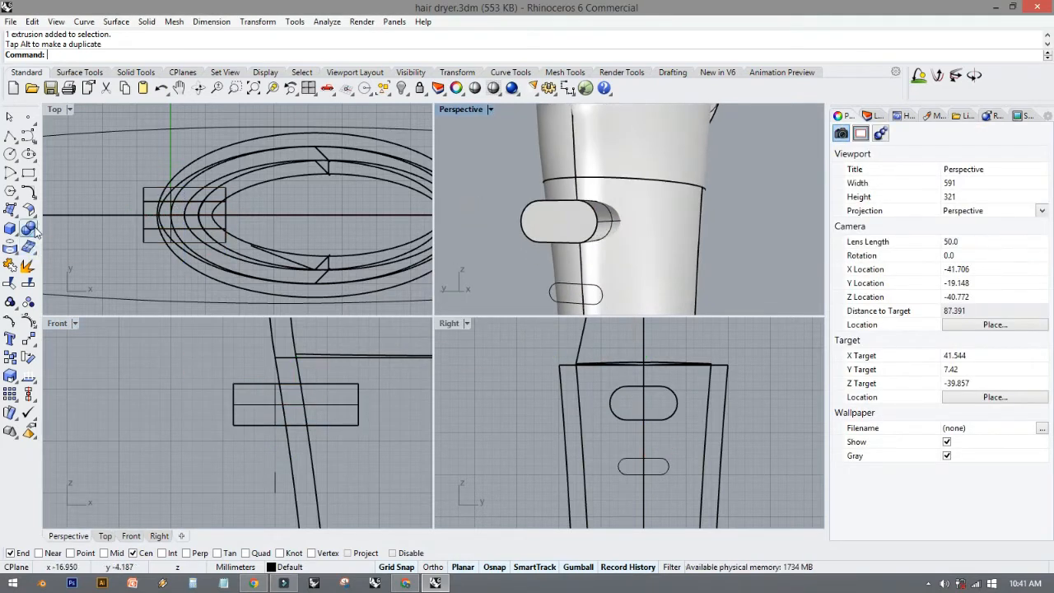
{"action": "left_click", "coordinate": [29, 231]}
{"action": "left_click", "coordinate": [66, 236]}
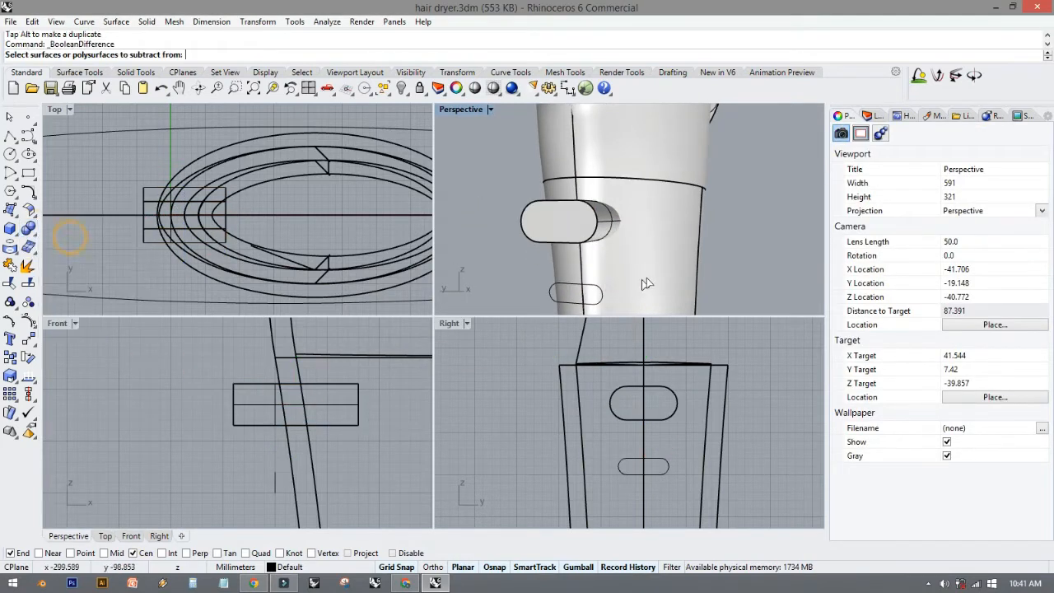
{"action": "left_click", "coordinate": [638, 248]}
{"action": "key", "text": "Return"}
{"action": "left_click", "coordinate": [563, 237]}
{"action": "key", "text": "Return"}
{"action": "scroll", "coordinate": [559, 234], "scroll_direction": "up", "scroll_amount": 5}
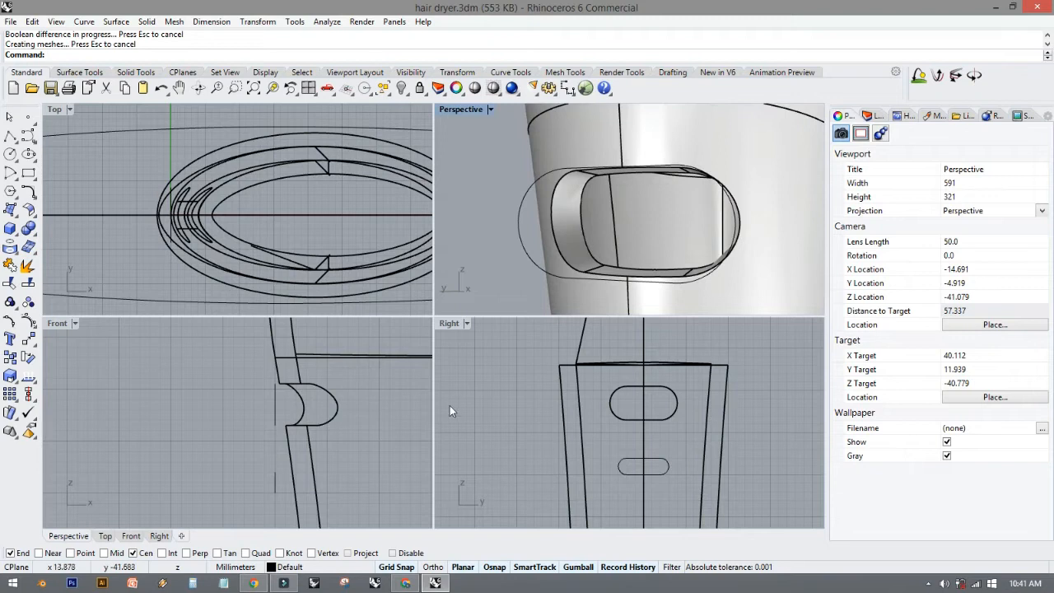
Extrude the lower slot curve into the handle as a closed solid that passes through the wall.
{"action": "scroll", "coordinate": [634, 467], "scroll_direction": "up", "scroll_amount": 4}
{"action": "left_click", "coordinate": [616, 463]}
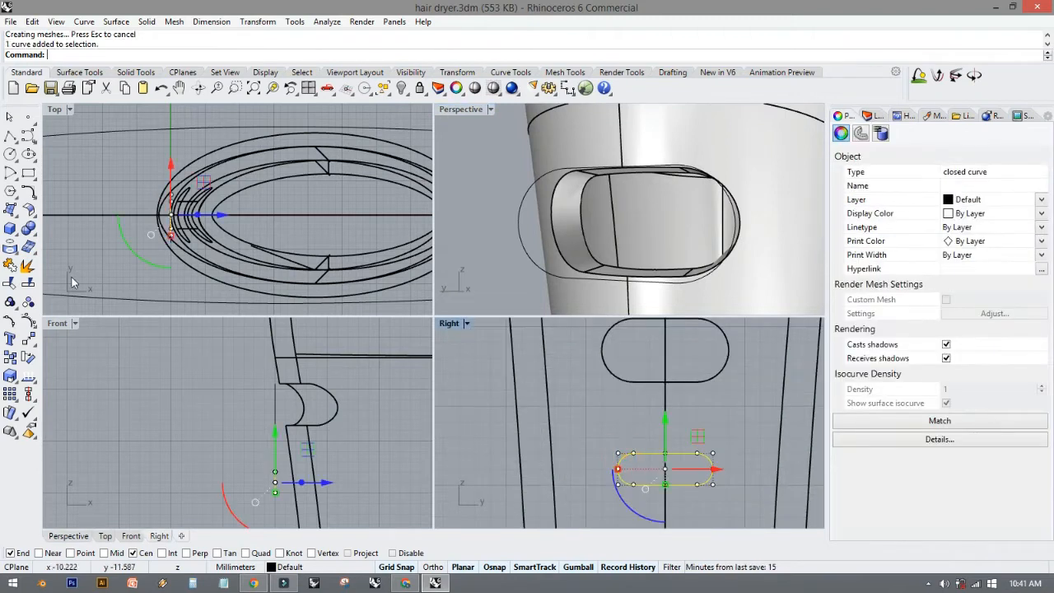
{"action": "left_click", "coordinate": [10, 228]}
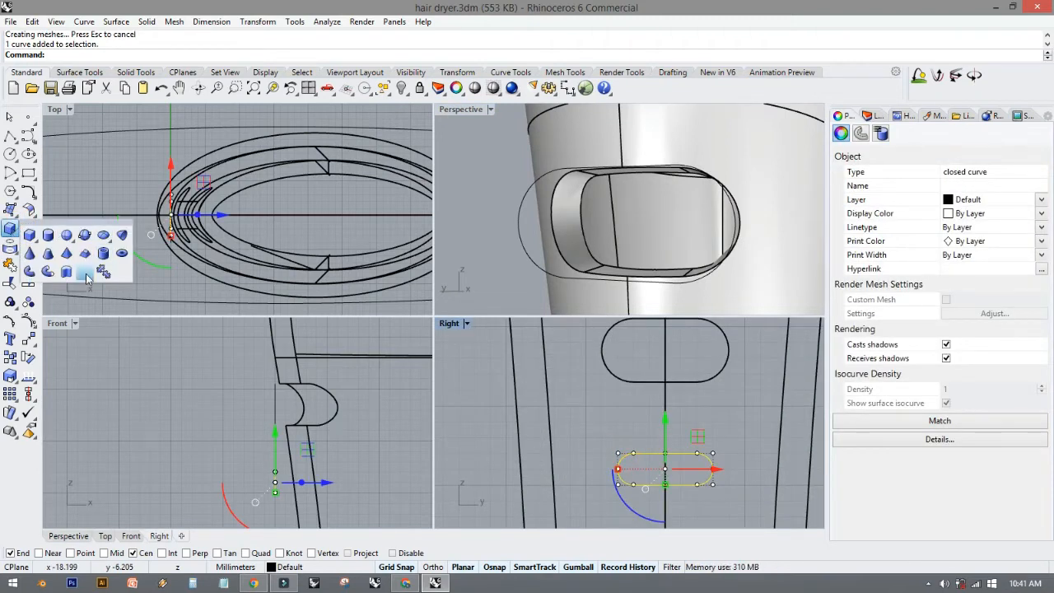
{"action": "left_click", "coordinate": [73, 275]}
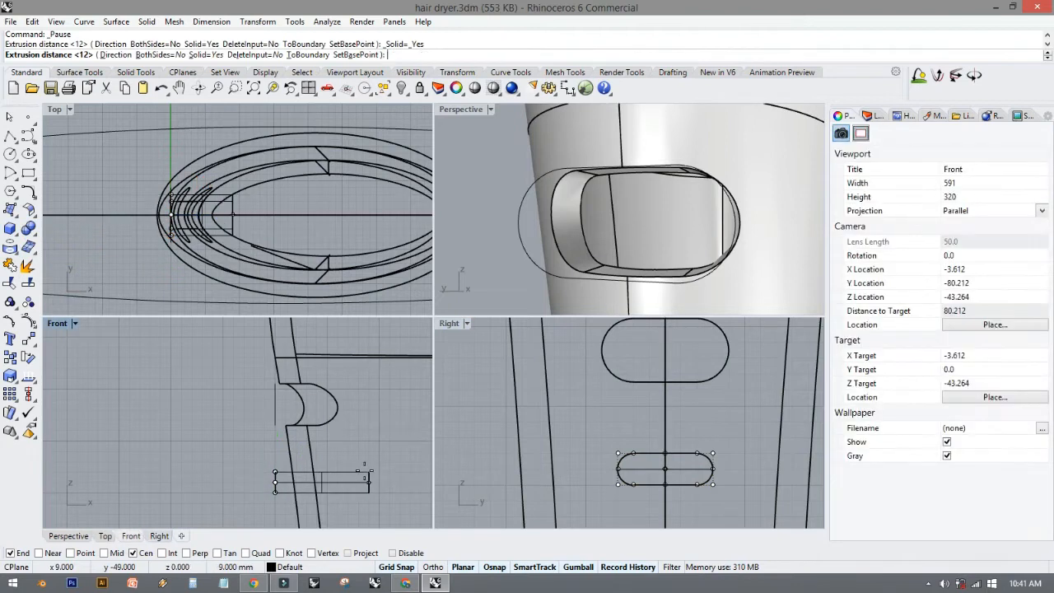
{"action": "left_click", "coordinate": [360, 474]}
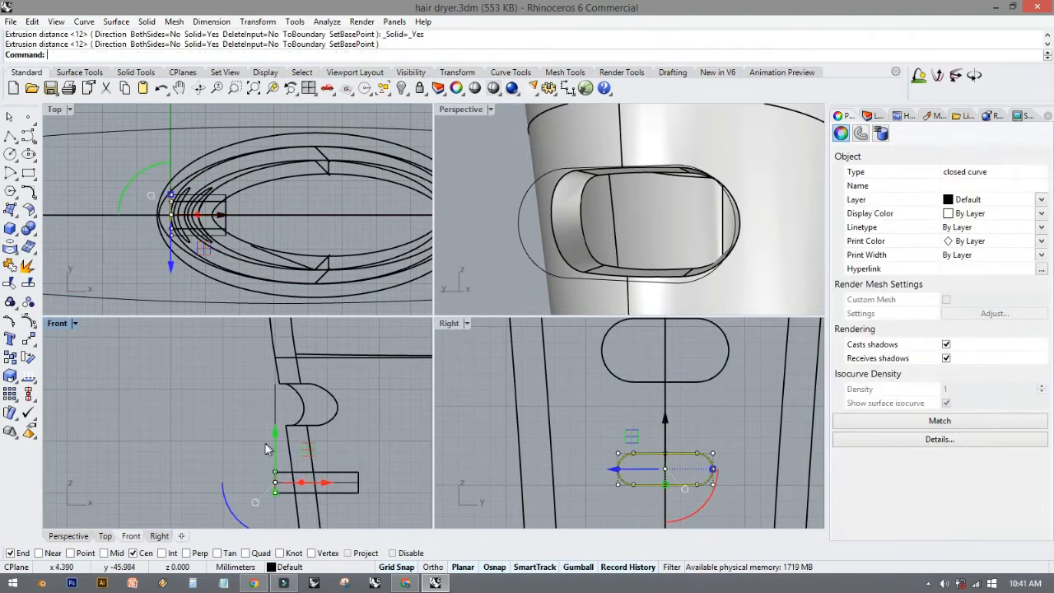
{"action": "left_click", "coordinate": [224, 438]}
Try to move the lower slot solid straight down the handle, and undo the move.
{"action": "right_click_drag", "start_coordinate": [591, 249], "coordinate": [673, 170]}
{"action": "scroll", "coordinate": [321, 391], "scroll_direction": "down", "scroll_amount": 3}
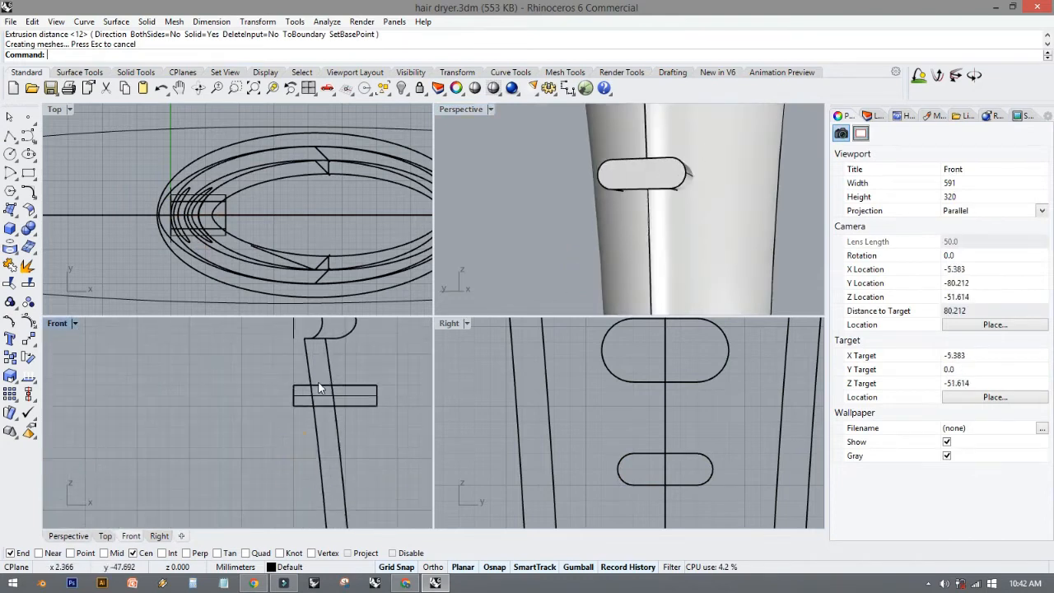
{"action": "scroll", "coordinate": [321, 393], "scroll_direction": "down", "scroll_amount": 9}
{"action": "scroll", "coordinate": [318, 395], "scroll_direction": "up", "scroll_amount": 16}
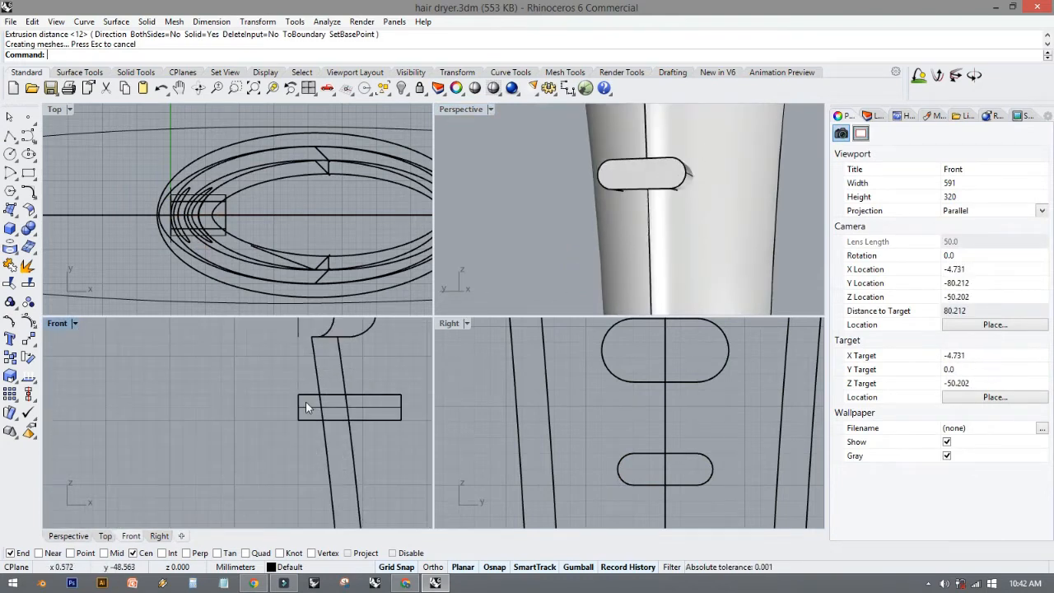
{"action": "left_click", "coordinate": [302, 414]}
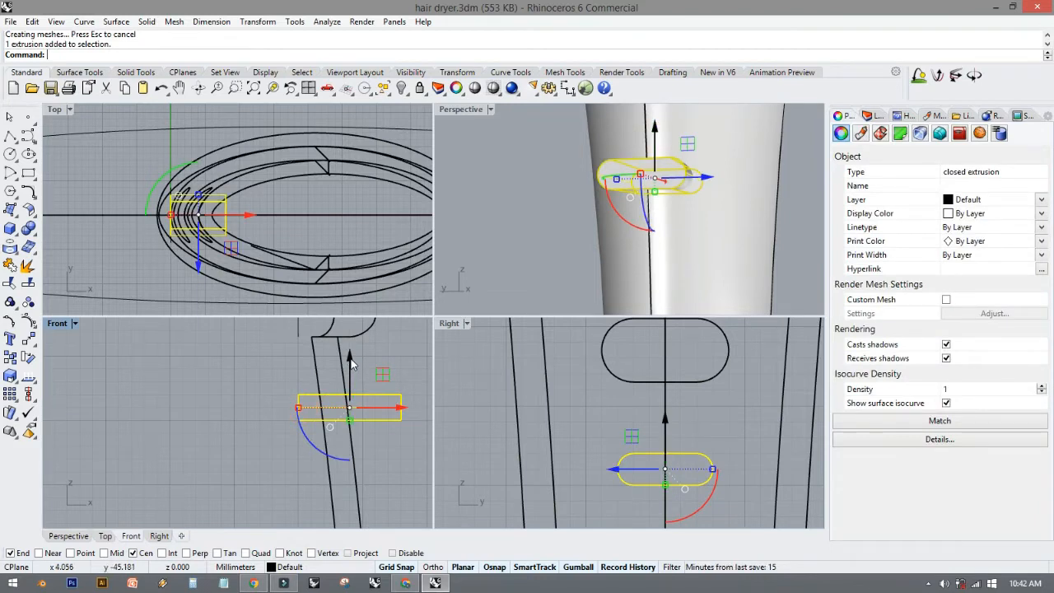
{"action": "left_click_drag", "start_coordinate": [351, 363], "coordinate": [351, 363]}
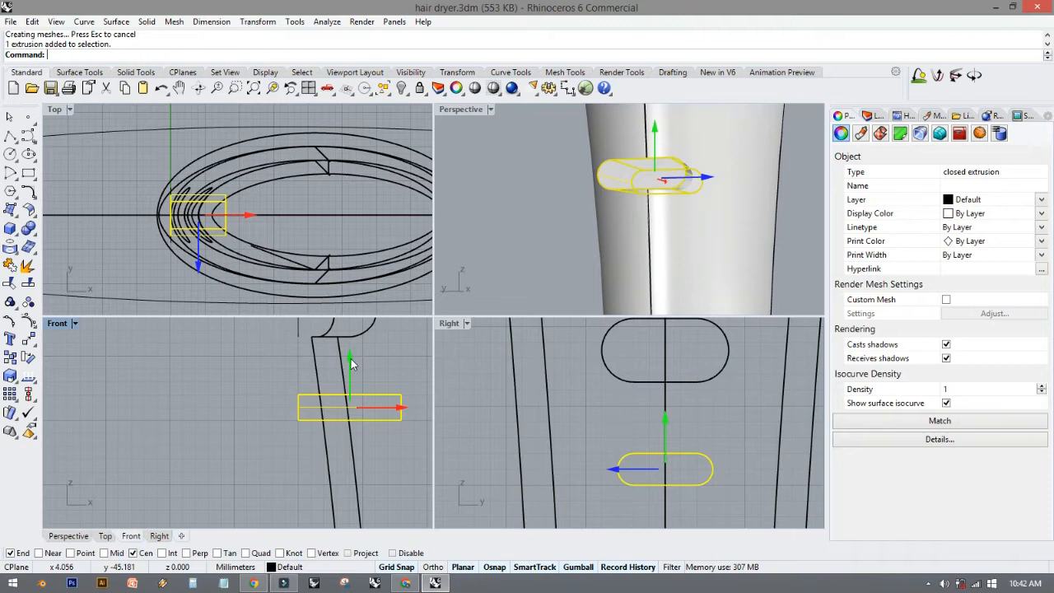
{"action": "left_click_drag", "start_coordinate": [351, 364], "coordinate": [341, 418]}
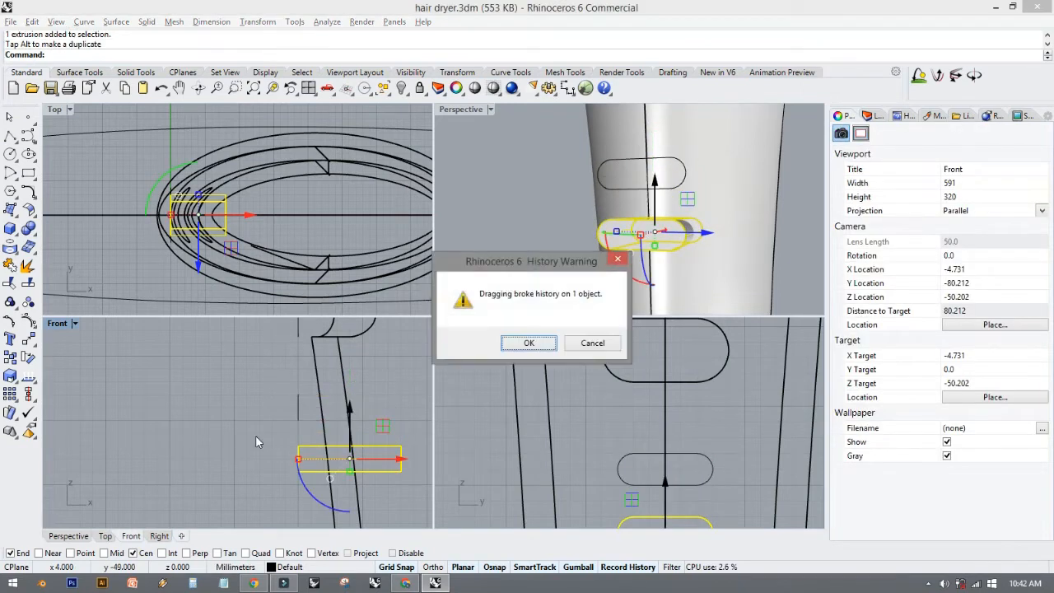
{"action": "left_click", "coordinate": [528, 339]}
{"action": "key", "text": "ctrl+z"}
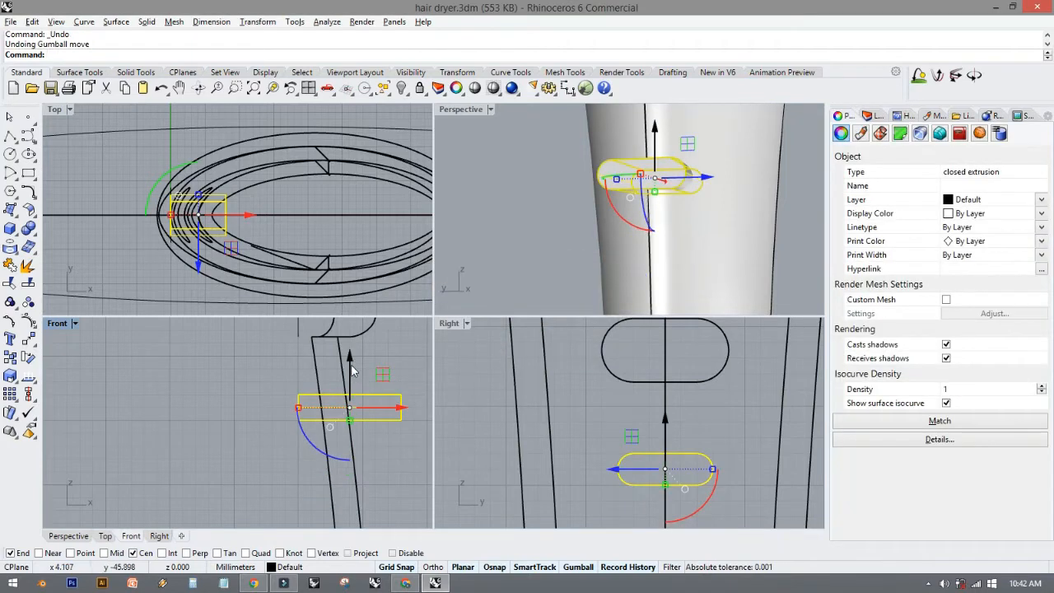
Copy the lower slot solid twice straight down the handle to make a row of three evenly spaced solids.
{"action": "left_click_drag", "start_coordinate": [349, 361], "coordinate": [350, 410]}
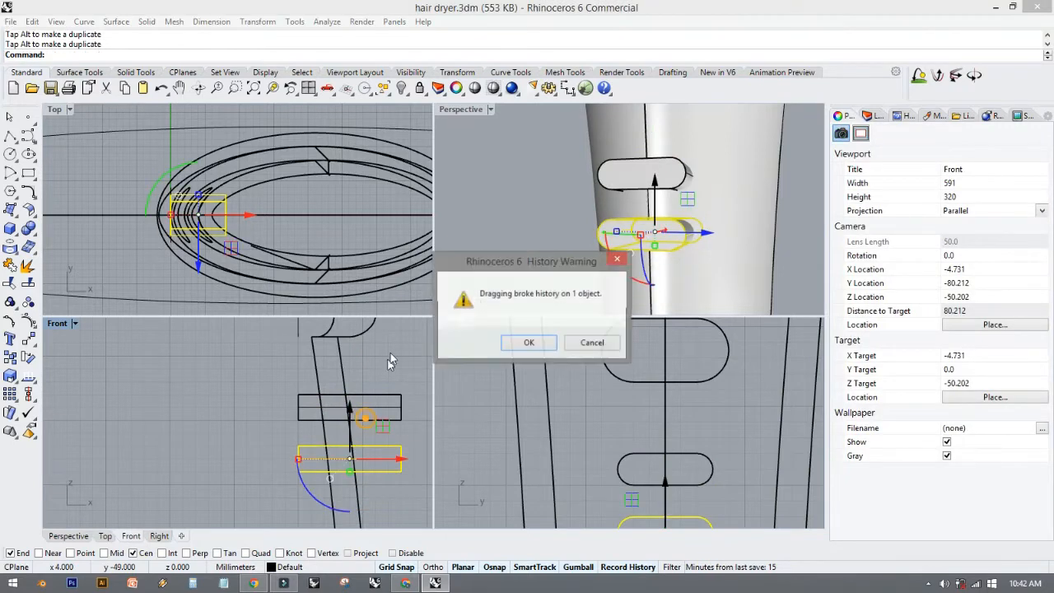
{"action": "left_click", "coordinate": [528, 343]}
{"action": "right_click_drag", "start_coordinate": [422, 422], "coordinate": [328, 330]}
{"action": "left_click_drag", "start_coordinate": [327, 329], "coordinate": [331, 376]}
{"action": "left_click", "coordinate": [234, 430]}
{"action": "scroll", "coordinate": [599, 231], "scroll_direction": "down", "scroll_amount": 12}
{"action": "right_click_drag", "start_coordinate": [656, 234], "coordinate": [560, 272]}
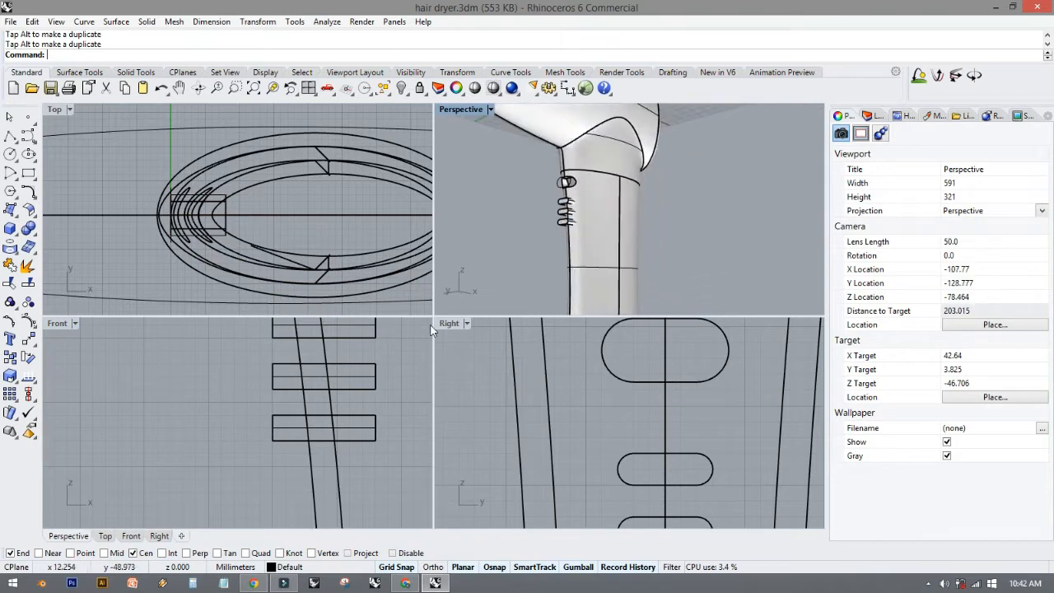
Subtract the three small slot solids from the handle with Boolean Difference.
{"action": "left_click", "coordinate": [28, 228]}
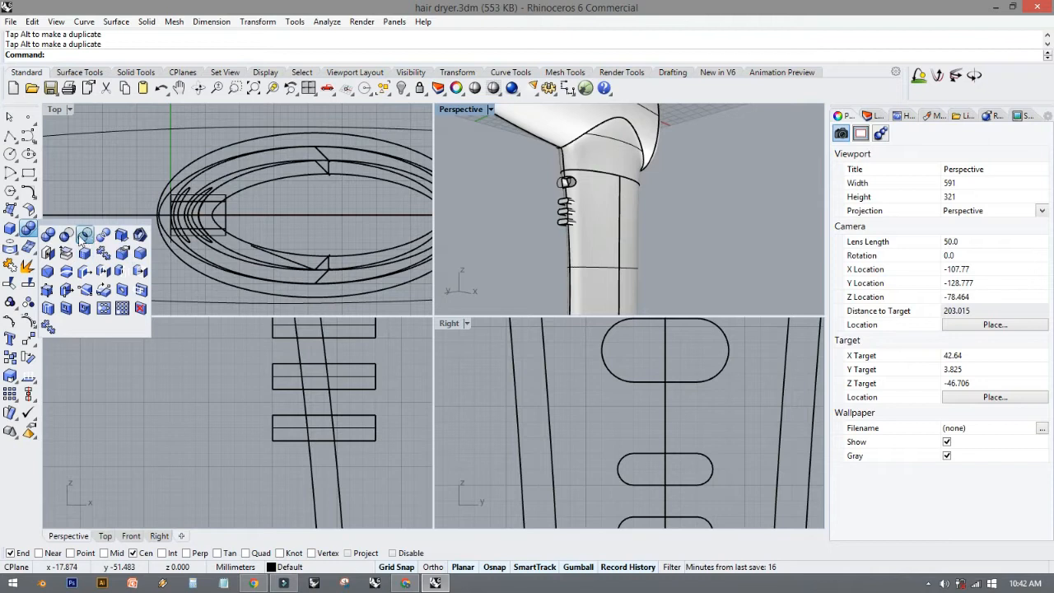
{"action": "left_click", "coordinate": [66, 236]}
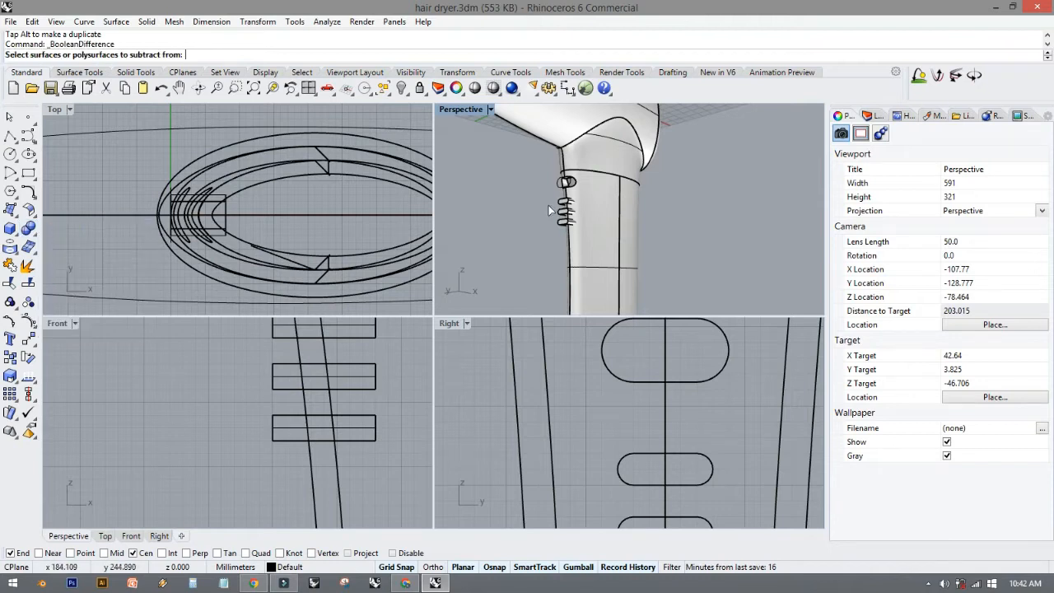
{"action": "scroll", "coordinate": [548, 205], "scroll_direction": "up", "scroll_amount": 10}
{"action": "left_click", "coordinate": [688, 199]}
{"action": "key", "text": "Return"}
{"action": "left_click", "coordinate": [580, 184]}
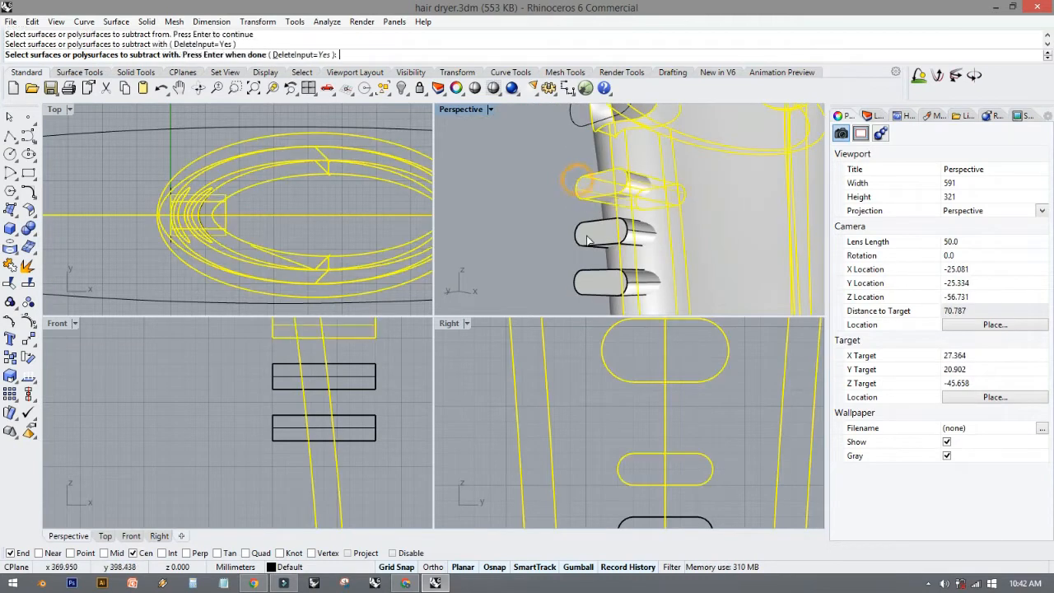
{"action": "left_click", "coordinate": [586, 239]}
{"action": "left_click", "coordinate": [579, 284]}
{"action": "key", "text": "Return"}
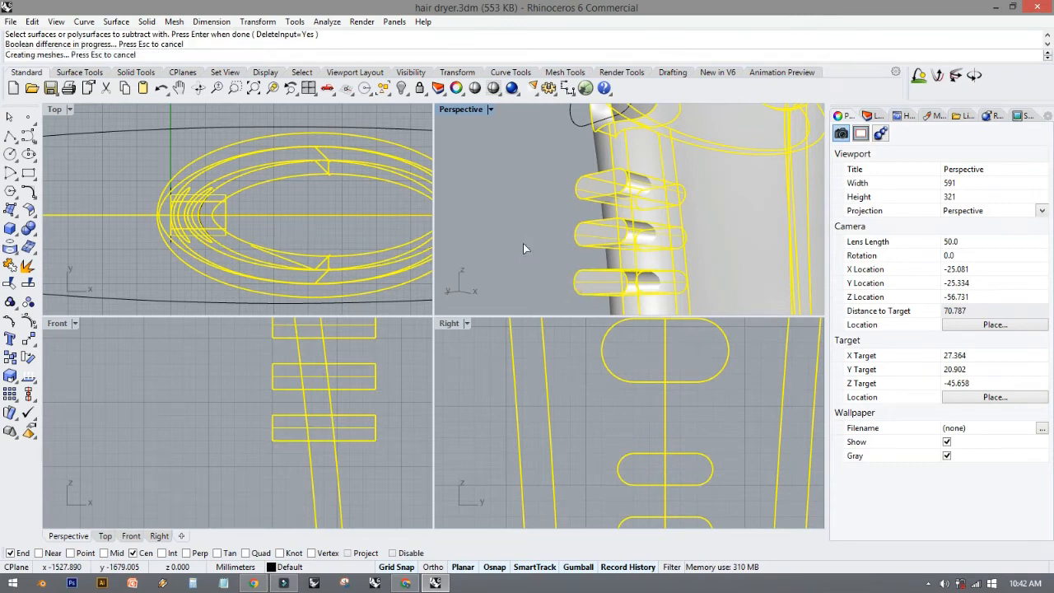
{"action": "left_click", "coordinate": [574, 343]}
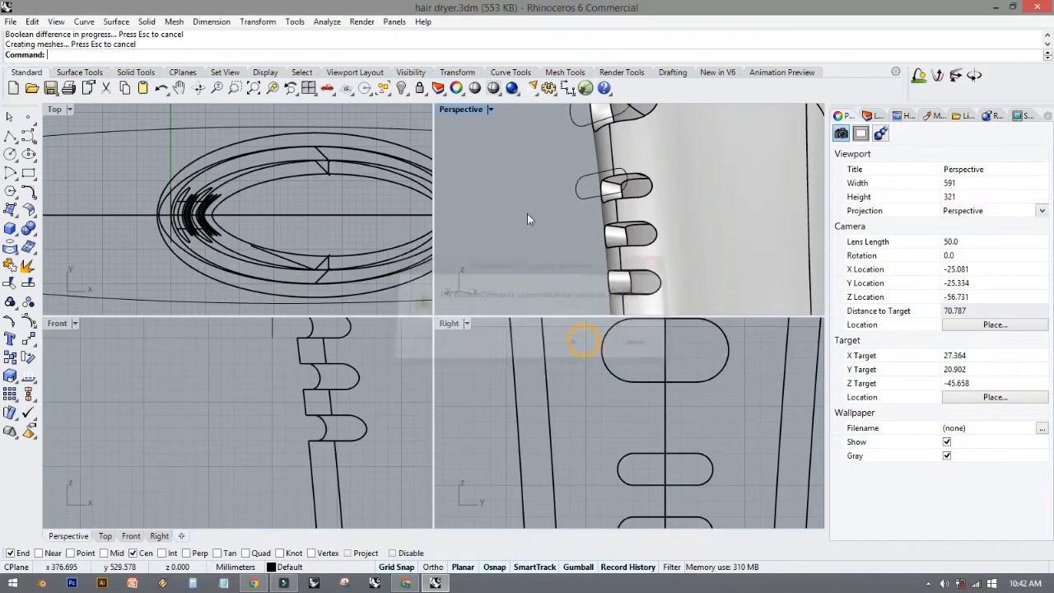
Extrude the large upper slot curve 9 mm outward from the handle as a closed solid.
{"action": "double_click", "coordinate": [444, 111]}
{"action": "right_click_drag", "start_coordinate": [451, 174], "coordinate": [493, 273]}
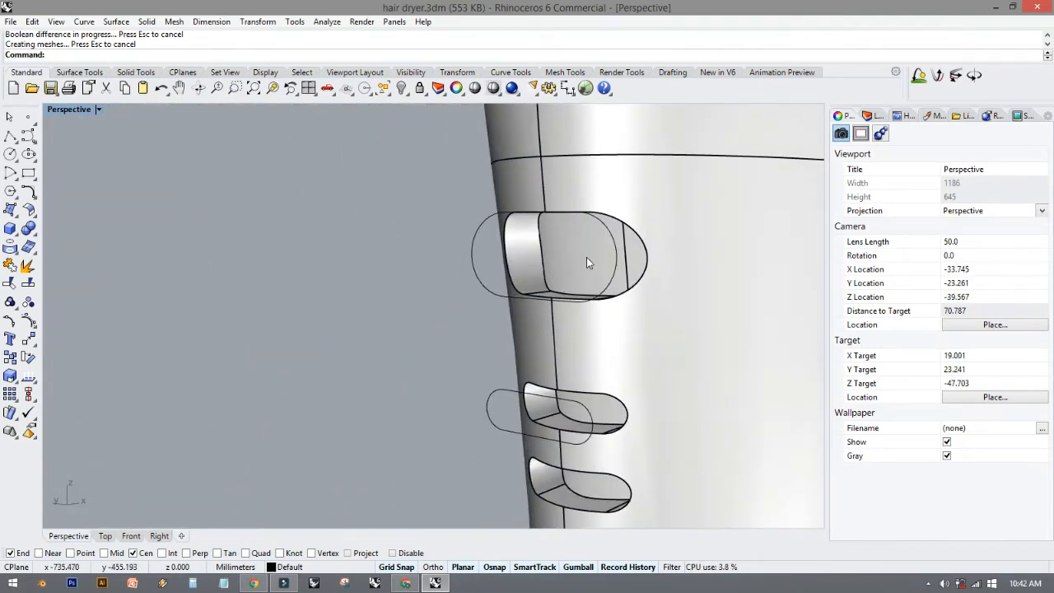
{"action": "right_click_drag", "start_coordinate": [585, 265], "coordinate": [522, 252]}
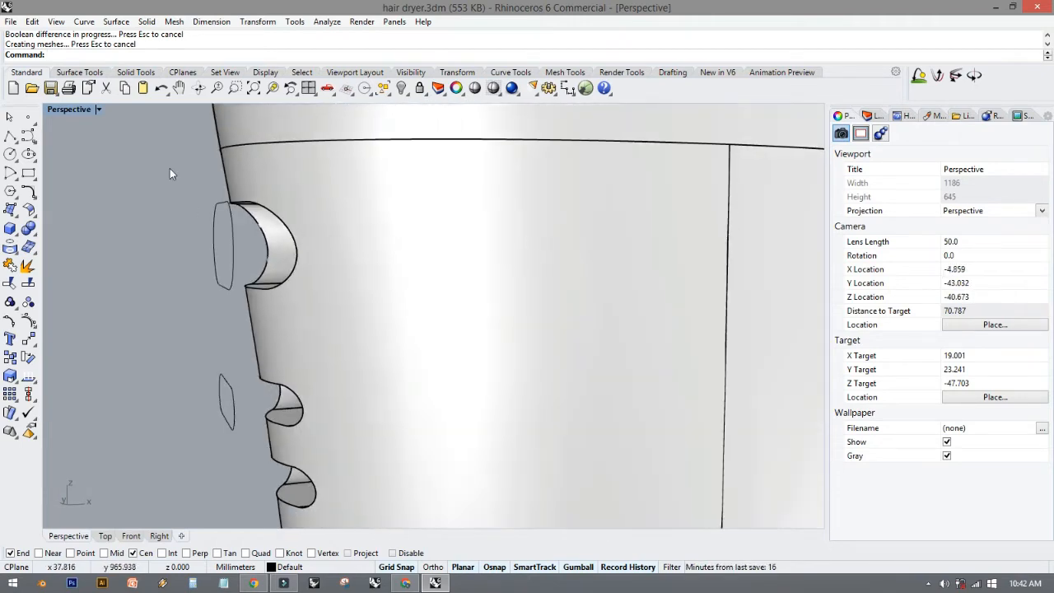
{"action": "right_click_drag", "start_coordinate": [179, 272], "coordinate": [284, 161], "text": "shift"}
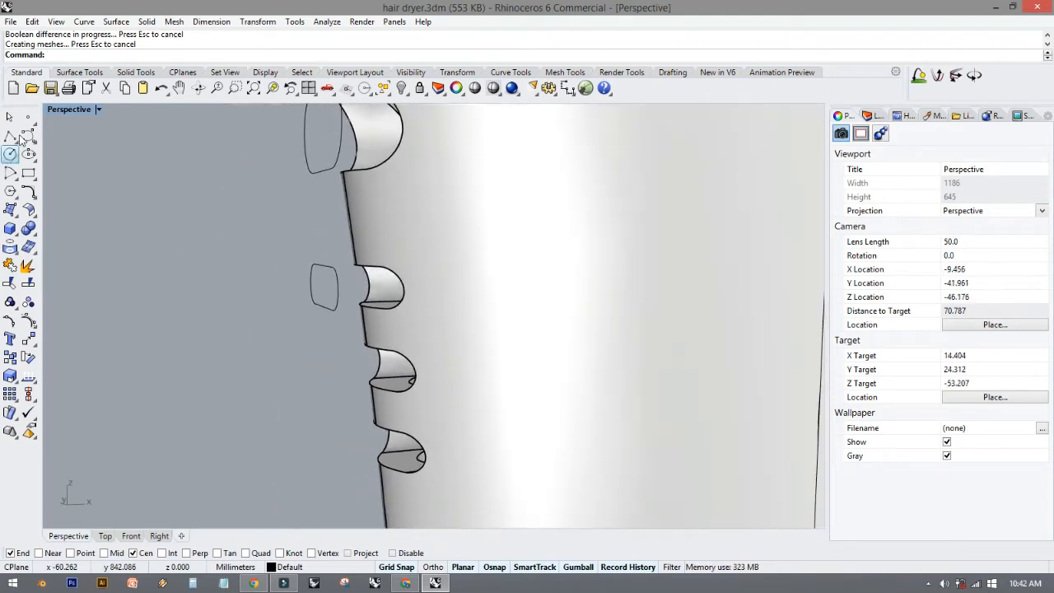
{"action": "double_click", "coordinate": [59, 111]}
{"action": "left_click", "coordinate": [165, 451]}
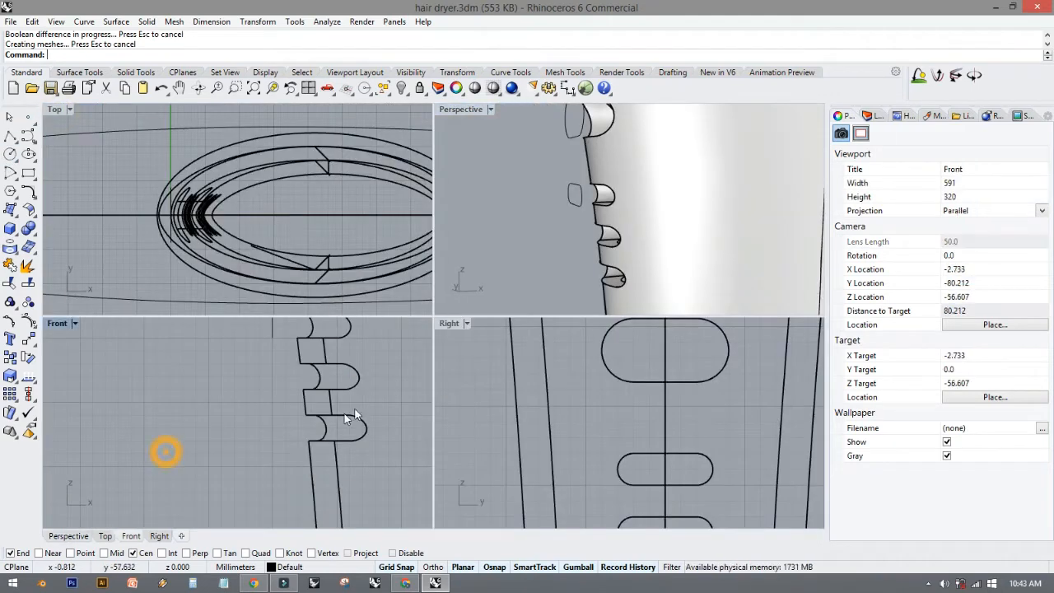
{"action": "double_click", "coordinate": [449, 323]}
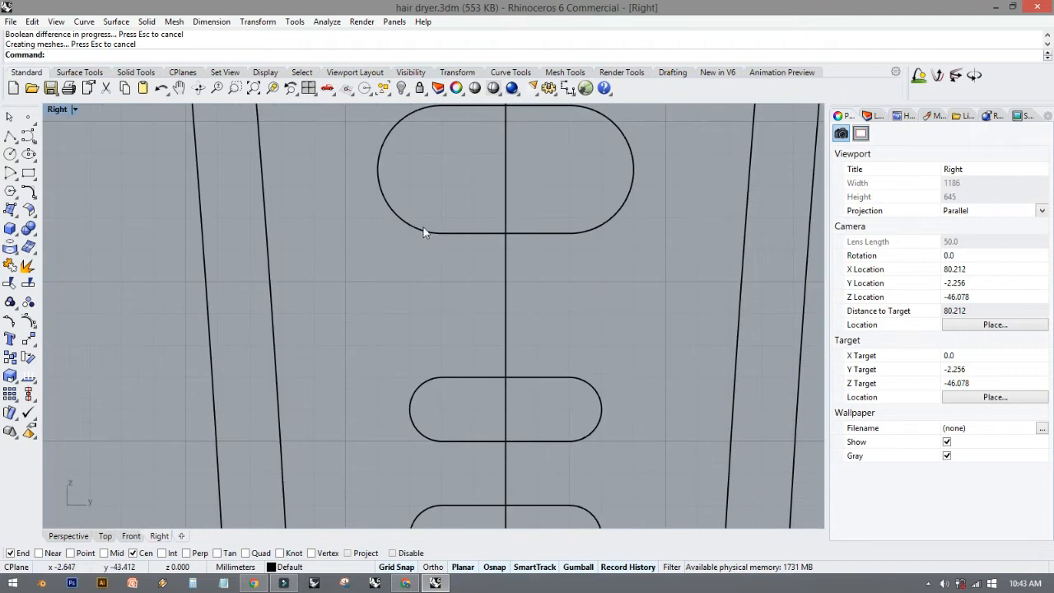
{"action": "left_click", "coordinate": [423, 232]}
{"action": "left_click", "coordinate": [453, 262]}
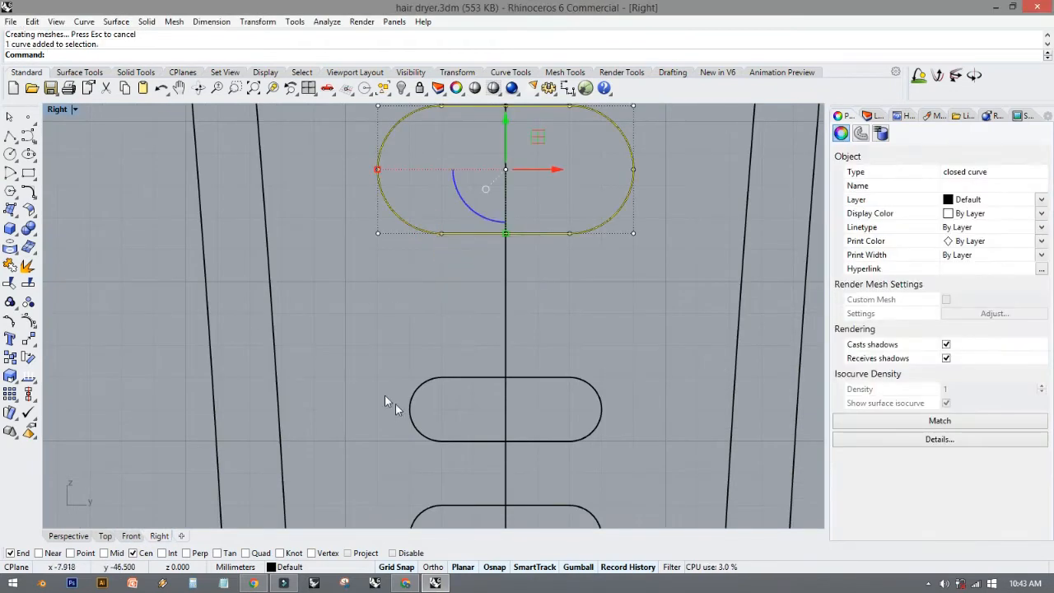
{"action": "left_click", "coordinate": [13, 231]}
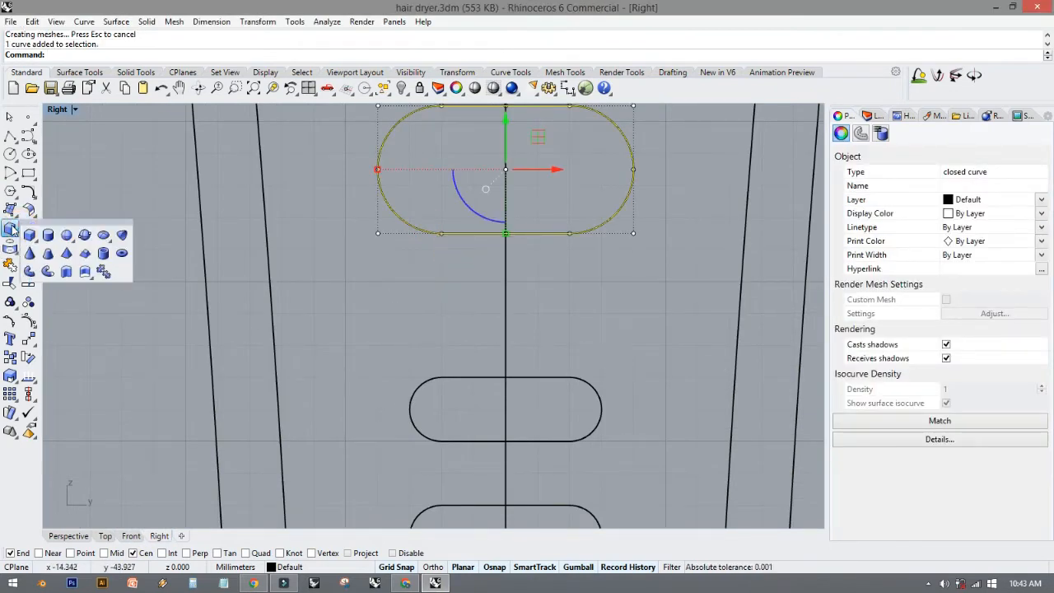
{"action": "left_click", "coordinate": [67, 273]}
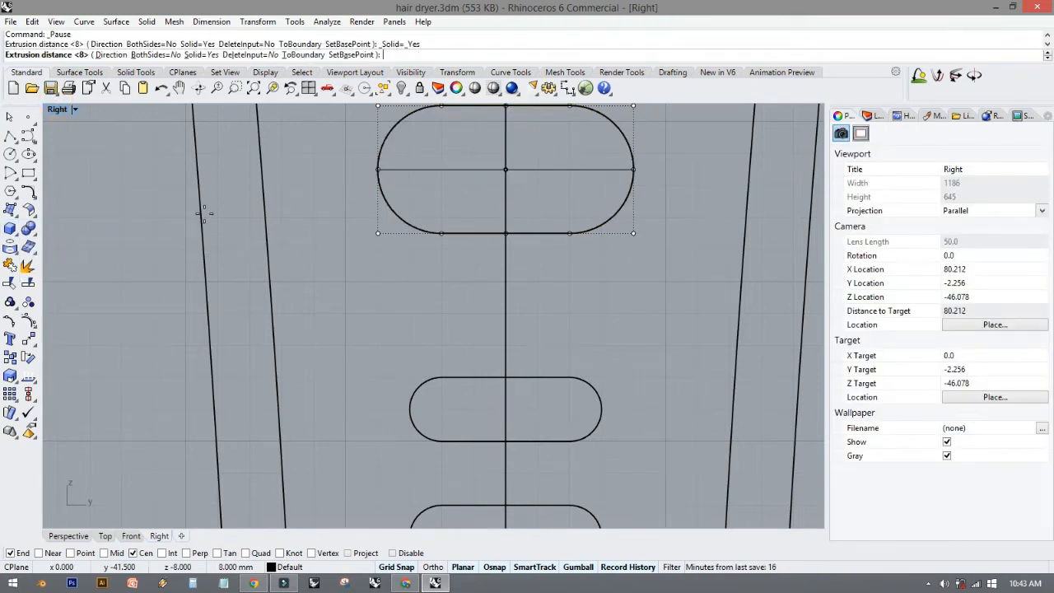
{"action": "double_click", "coordinate": [56, 109]}
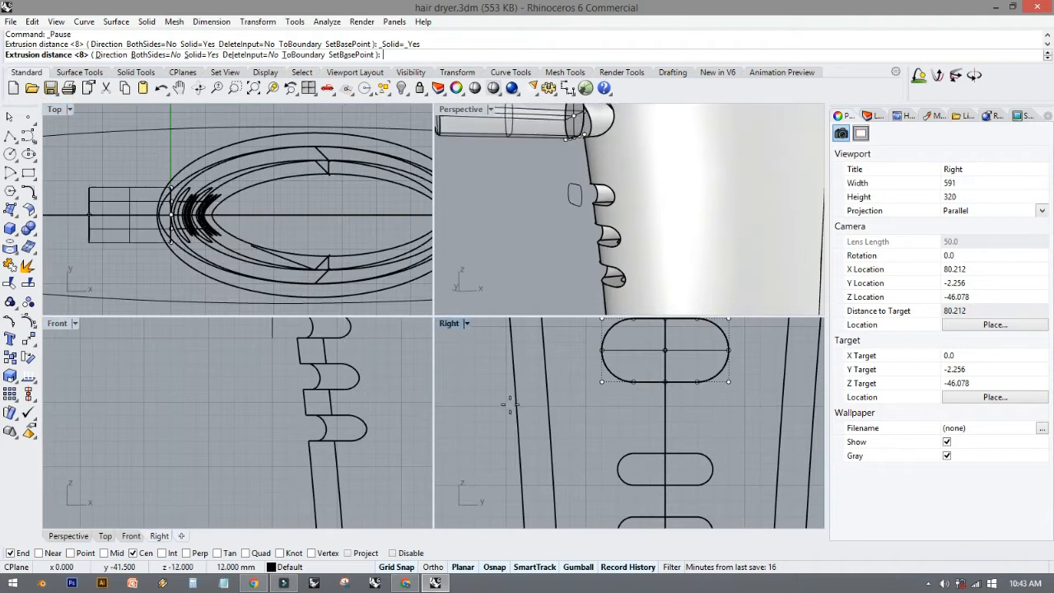
{"action": "right_click_drag", "start_coordinate": [233, 358], "coordinate": [216, 395]}
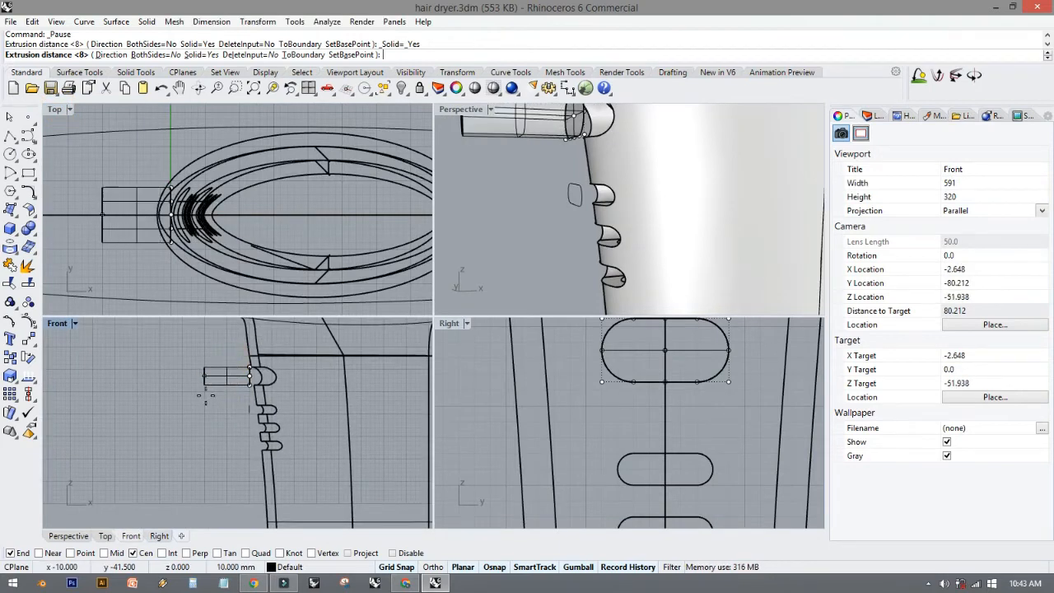
{"action": "left_click", "coordinate": [210, 396]}
{"action": "key", "text": "Escape"}
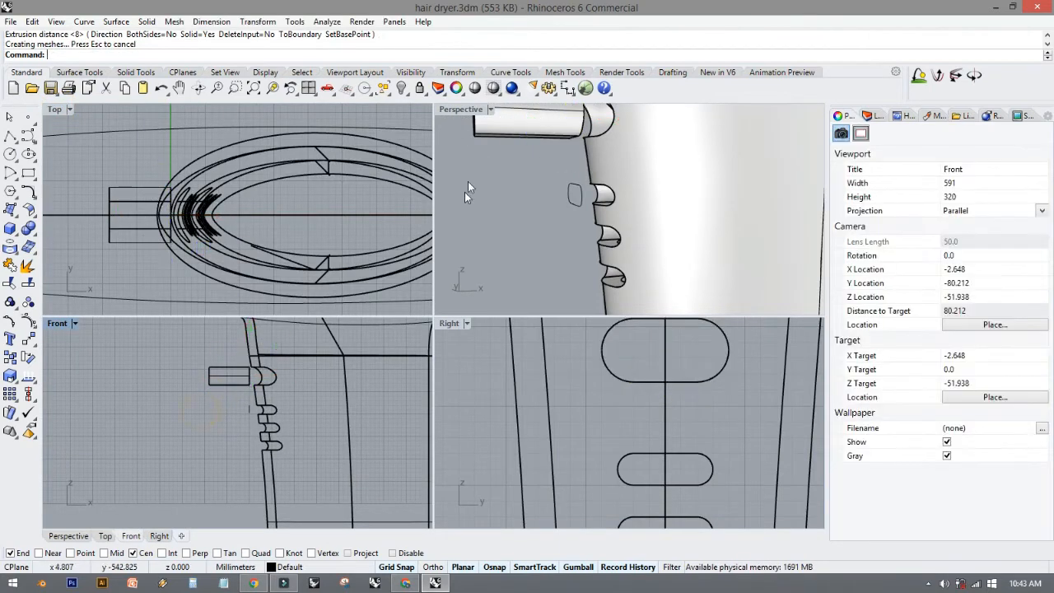
Extrude the small slot curve below the large one 8 mm outward from the handle as a closed solid.
{"action": "double_click", "coordinate": [461, 110]}
{"action": "right_click_drag", "start_coordinate": [341, 236], "coordinate": [426, 313]}
{"action": "left_click", "coordinate": [434, 310]}
{"action": "right_click", "coordinate": [413, 325]}
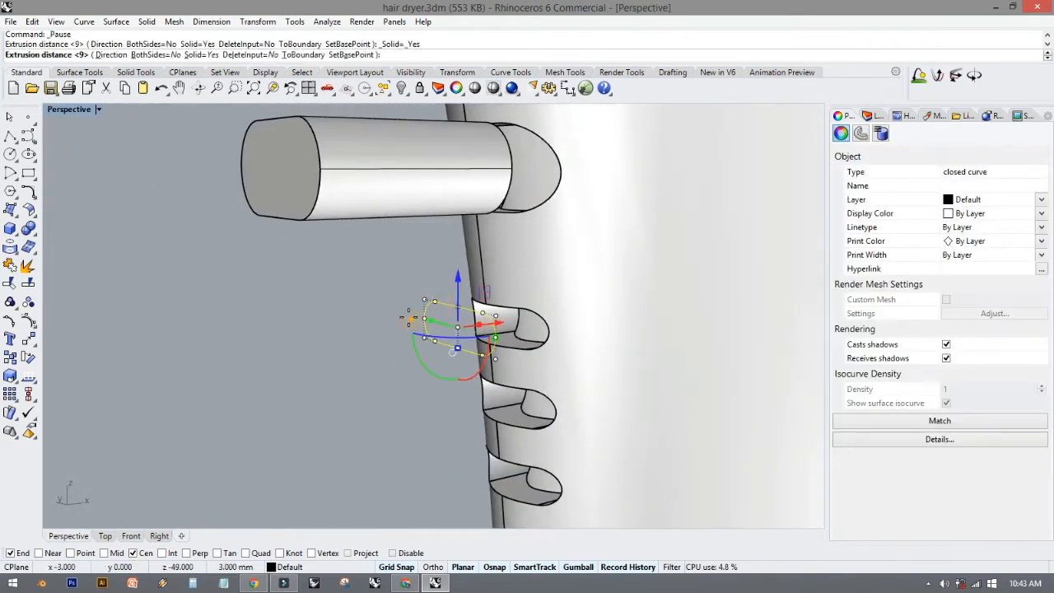
{"action": "left_click", "coordinate": [307, 332]}
Hide the handle polysurface so that the two new slot solids can be selected freely.
{"action": "left_click", "coordinate": [388, 407]}
{"action": "right_click_drag", "start_coordinate": [389, 407], "coordinate": [314, 408]}
{"action": "left_click", "coordinate": [317, 396]}
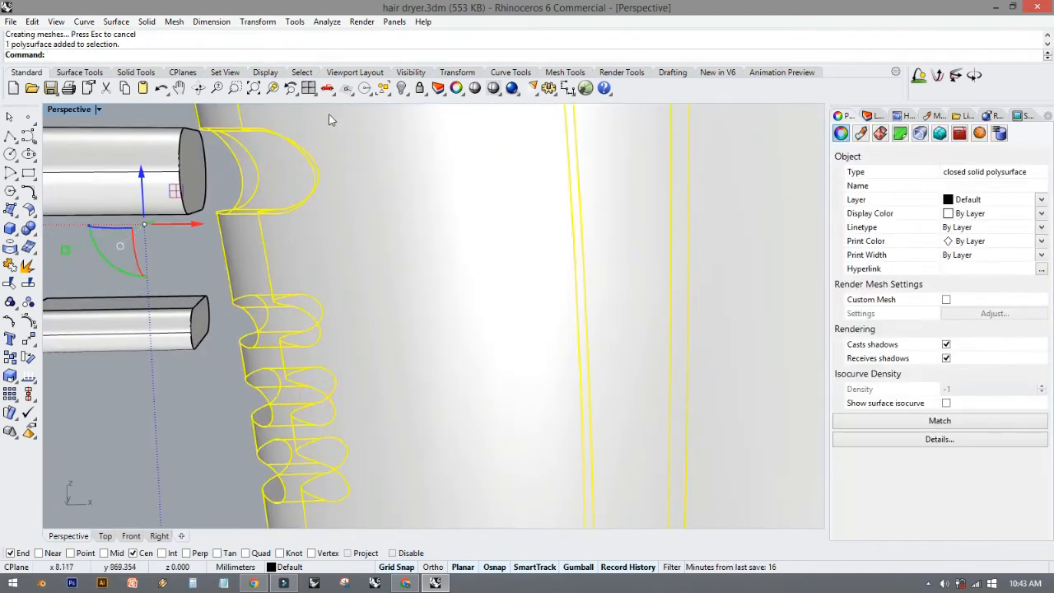
{"action": "left_click", "coordinate": [400, 88]}
Isolate the two slot solids together with their two curves.
{"action": "scroll", "coordinate": [172, 206], "scroll_direction": "down", "scroll_amount": 8}
{"action": "mouse_move", "coordinate": [176, 203]}
{"action": "right_mouse_down", "text": "shift"}
{"action": "mouse_move", "coordinate": [246, 222]}
{"action": "mouse_move", "coordinate": [212, 189]}
{"action": "mouse_move", "coordinate": [164, 205]}
{"action": "right_mouse_up", "text": "shift"}
{"action": "left_click_drag", "start_coordinate": [223, 326], "coordinate": [290, 364]}
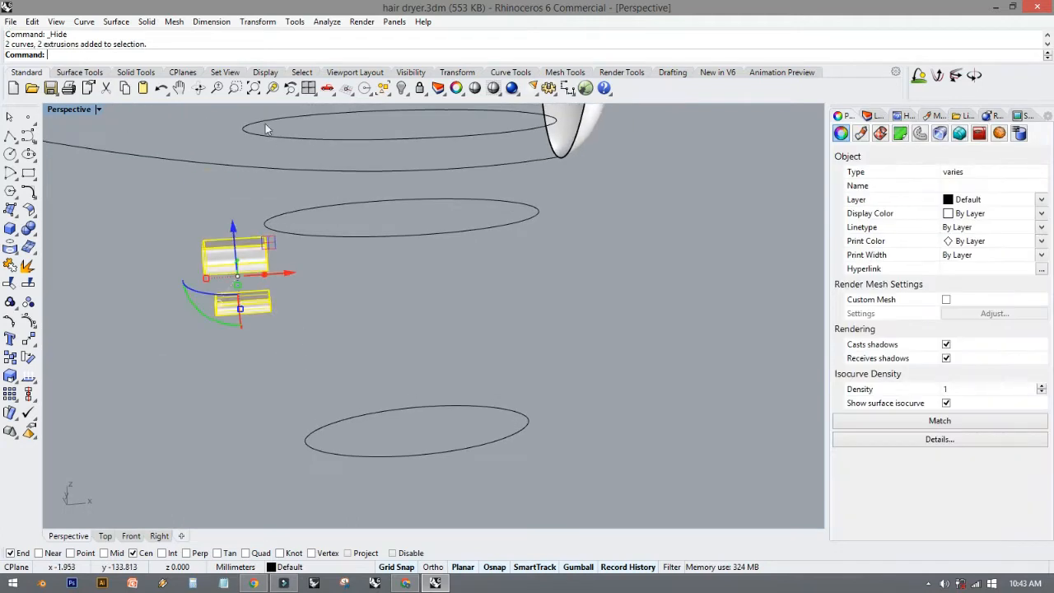
{"action": "left_click", "coordinate": [403, 90]}
{"action": "left_click", "coordinate": [469, 130]}
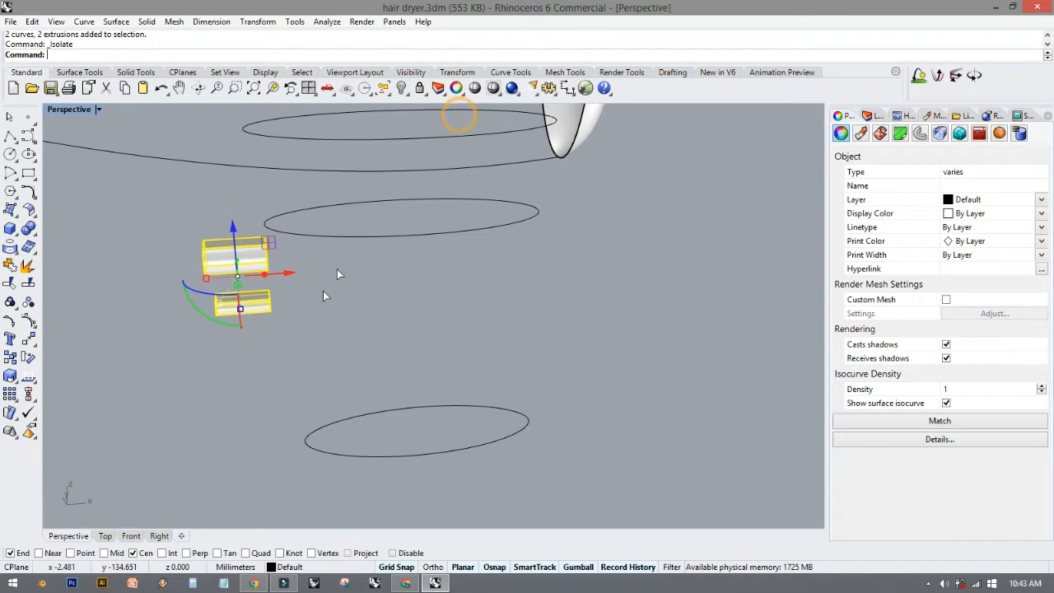
{"action": "right_click_drag", "start_coordinate": [328, 310], "coordinate": [414, 318]}
{"action": "left_click", "coordinate": [416, 317]}
{"action": "scroll", "coordinate": [328, 335], "scroll_direction": "up", "scroll_amount": 4}
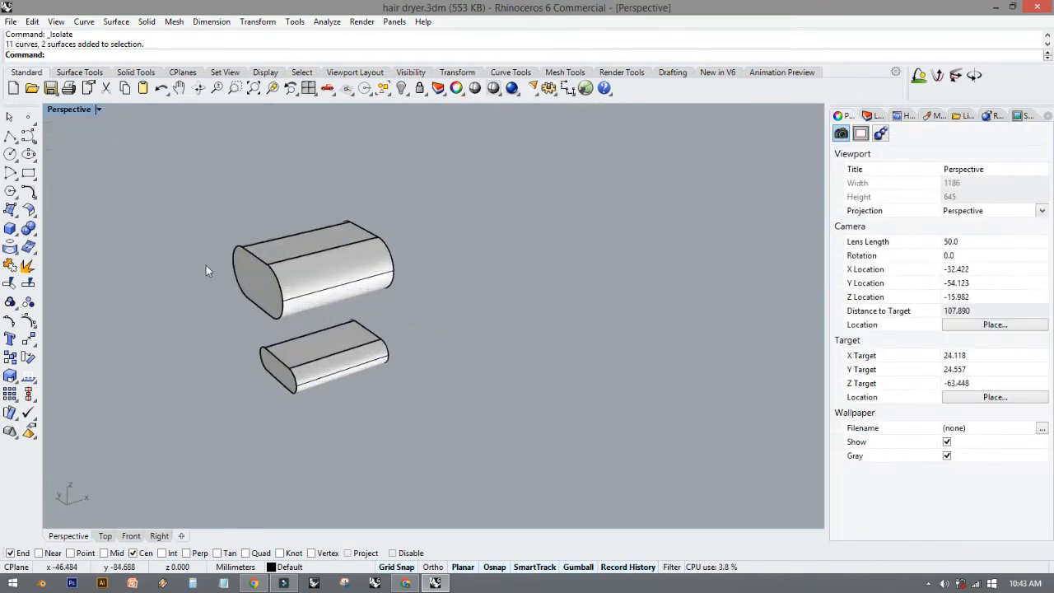
Draw an arc in the Top view across the solids' outer ends, centred at (5, 0), from about (-6, 6) to (-6, -6).
{"action": "double_click", "coordinate": [61, 110]}
{"action": "left_click", "coordinate": [115, 206]}
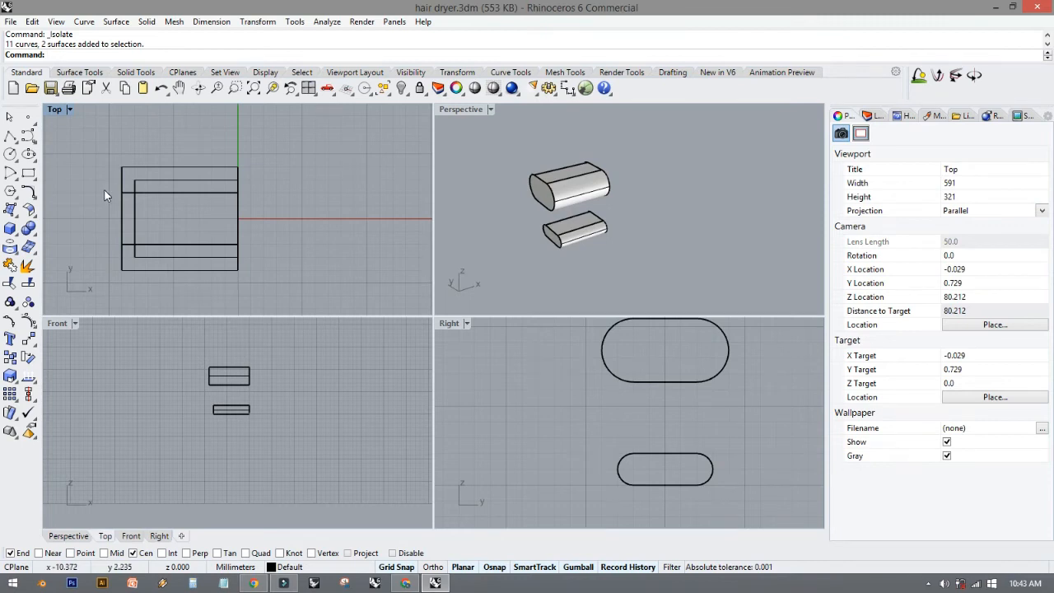
{"action": "double_click", "coordinate": [54, 109]}
{"action": "right_click_drag", "start_coordinate": [122, 170], "coordinate": [165, 160]}
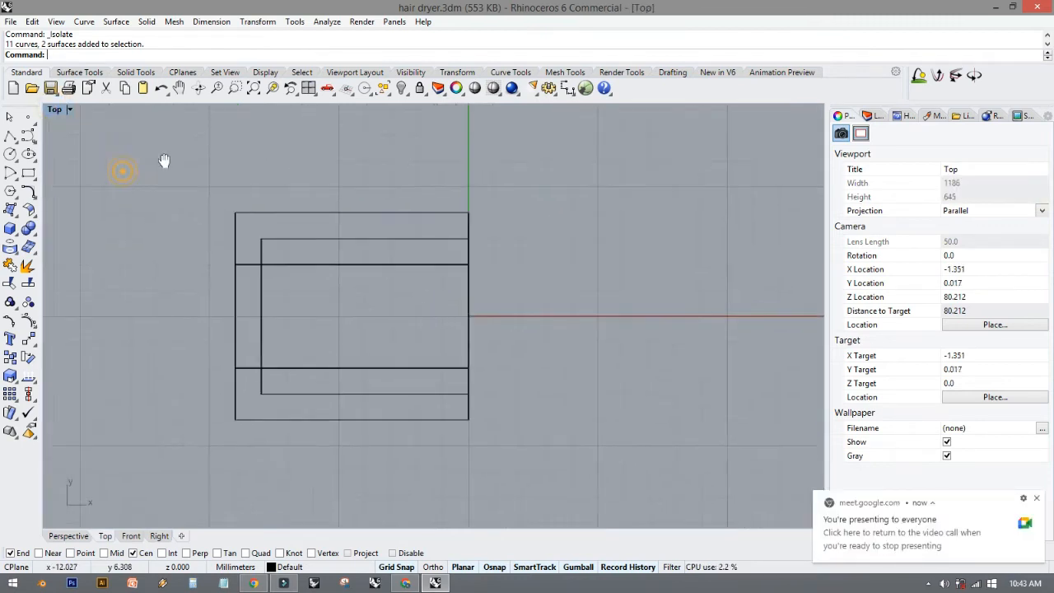
{"action": "left_click", "coordinate": [9, 172]}
{"action": "left_click", "coordinate": [49, 182]}
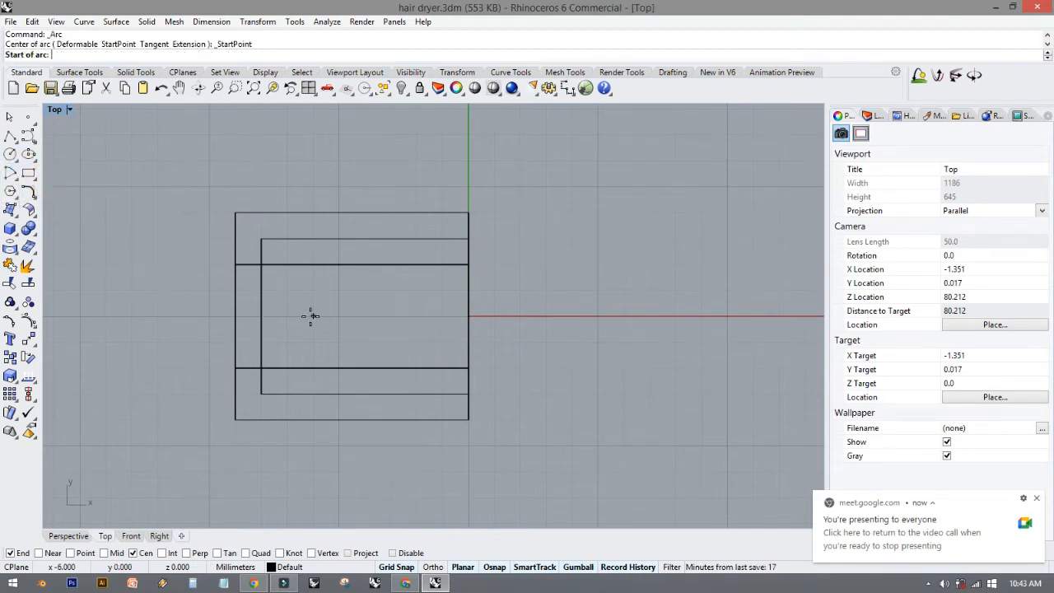
{"action": "left_click", "coordinate": [16, 171]}
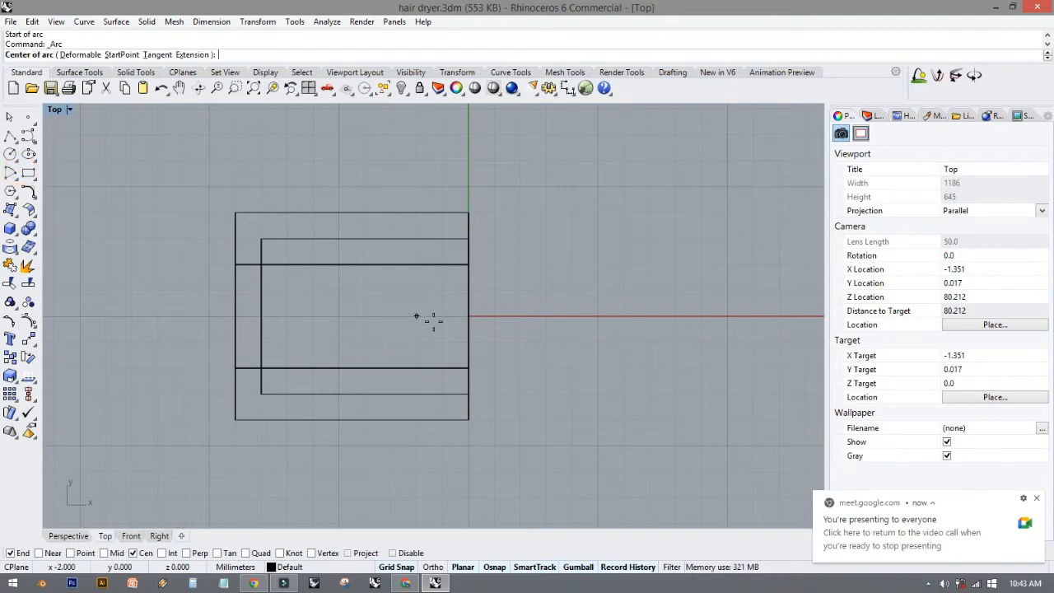
{"action": "left_click", "coordinate": [599, 318]}
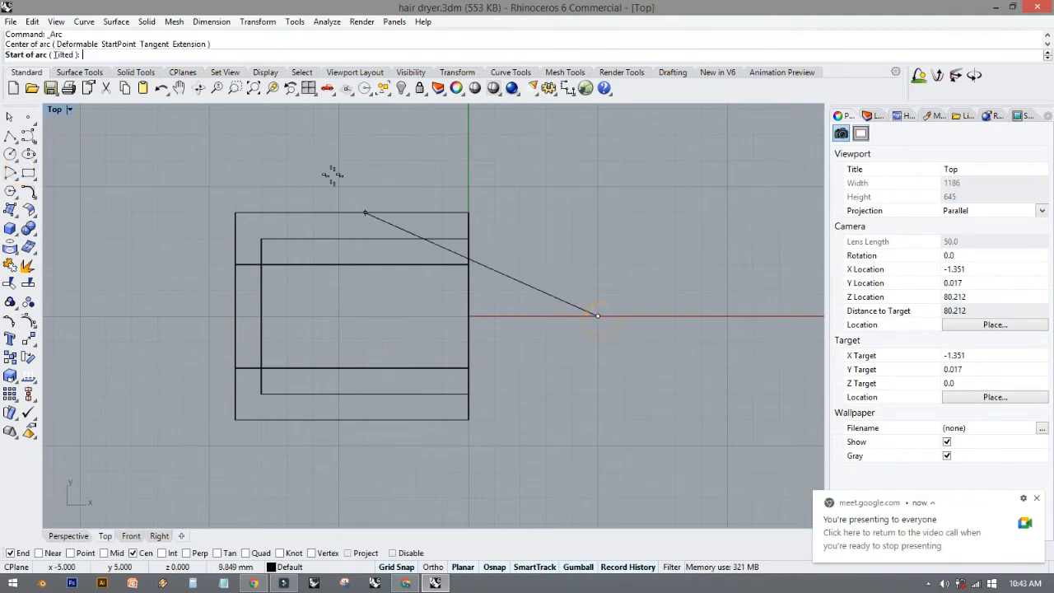
{"action": "left_click", "coordinate": [321, 160]}
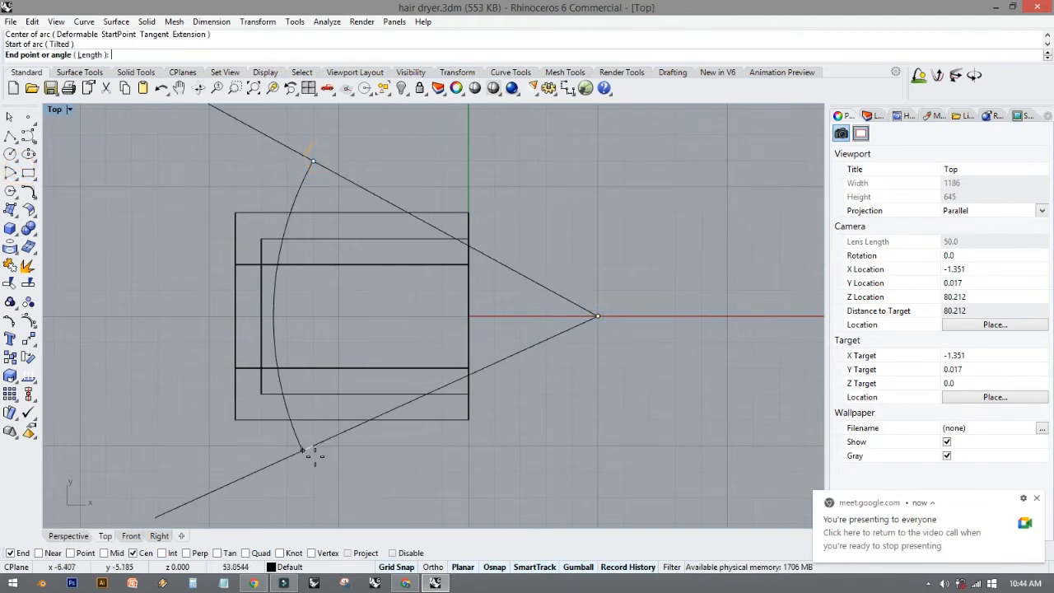
{"action": "left_click", "coordinate": [321, 465]}
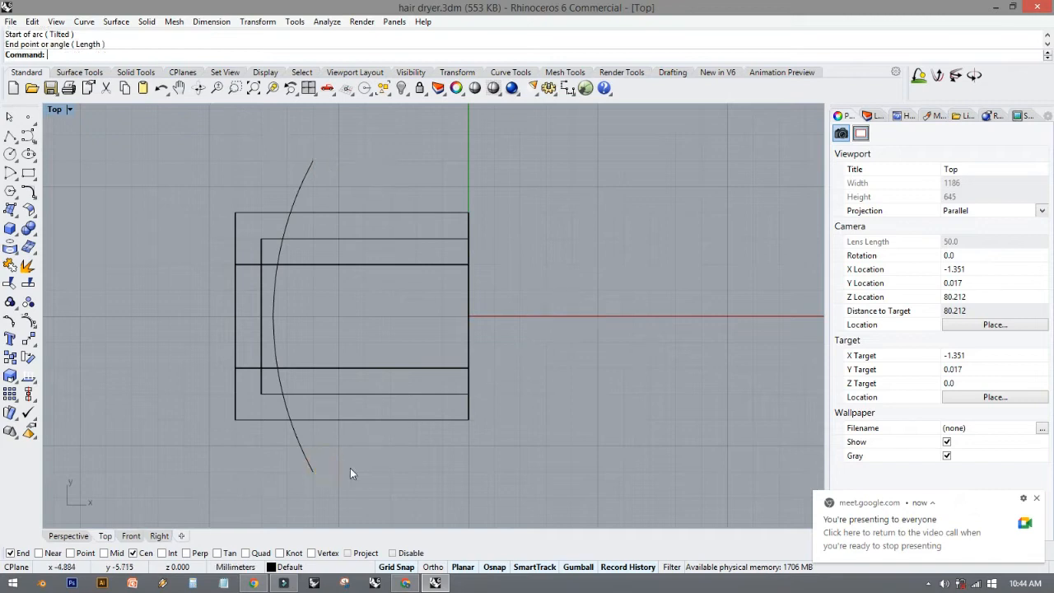
Draw a three-segment polyline around the solids' outer ends, connecting both arc ends through about (-10, 6) and (-10, -6).
{"action": "left_click", "coordinate": [9, 135]}
{"action": "left_click", "coordinate": [318, 162]}
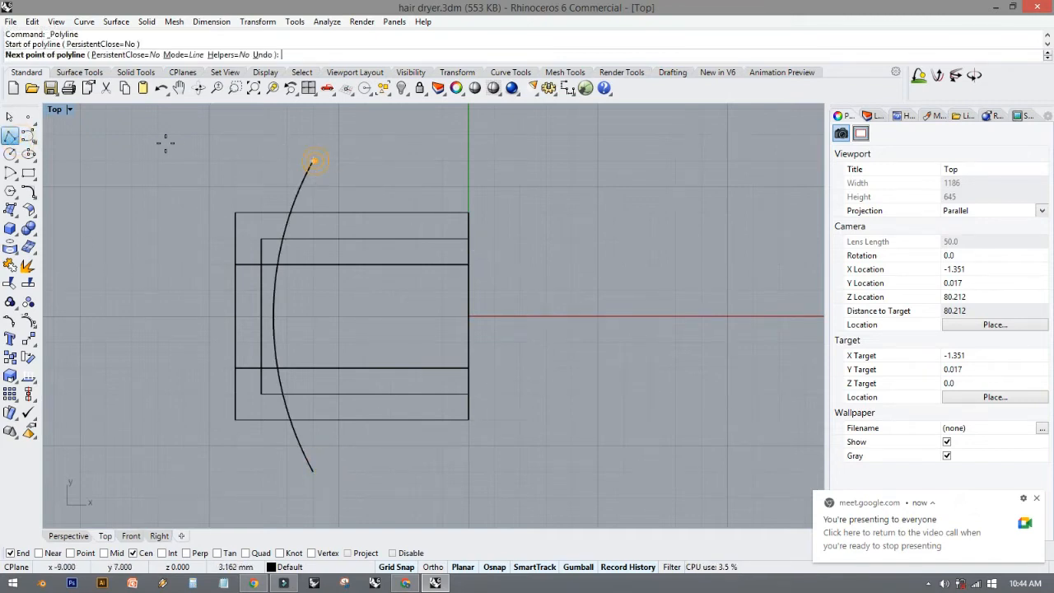
{"action": "left_click", "coordinate": [209, 162]}
{"action": "left_click", "coordinate": [210, 471]}
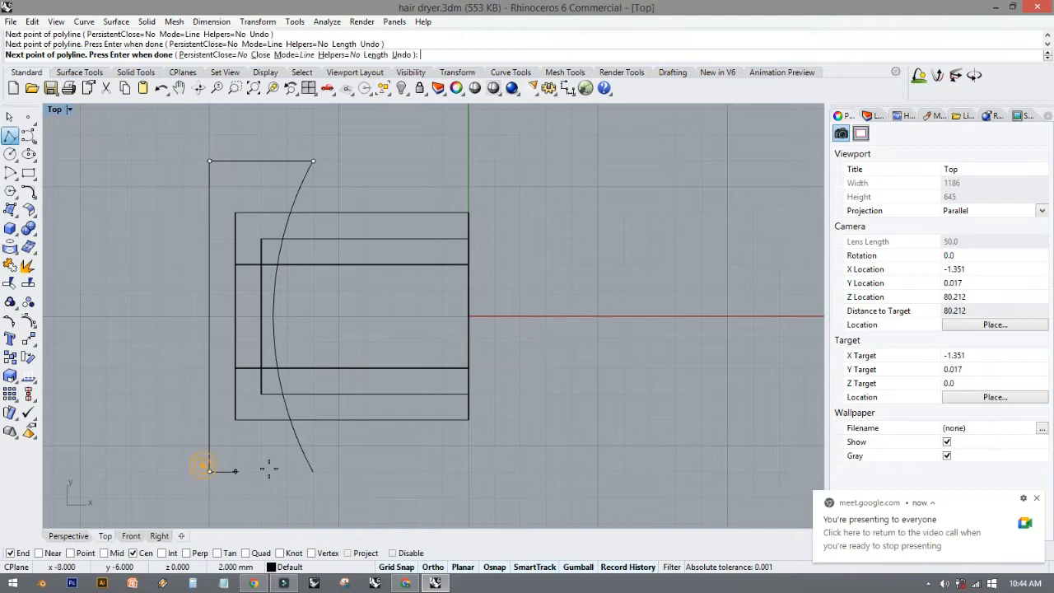
{"action": "left_click", "coordinate": [316, 472]}
{"action": "right_click", "coordinate": [313, 468]}
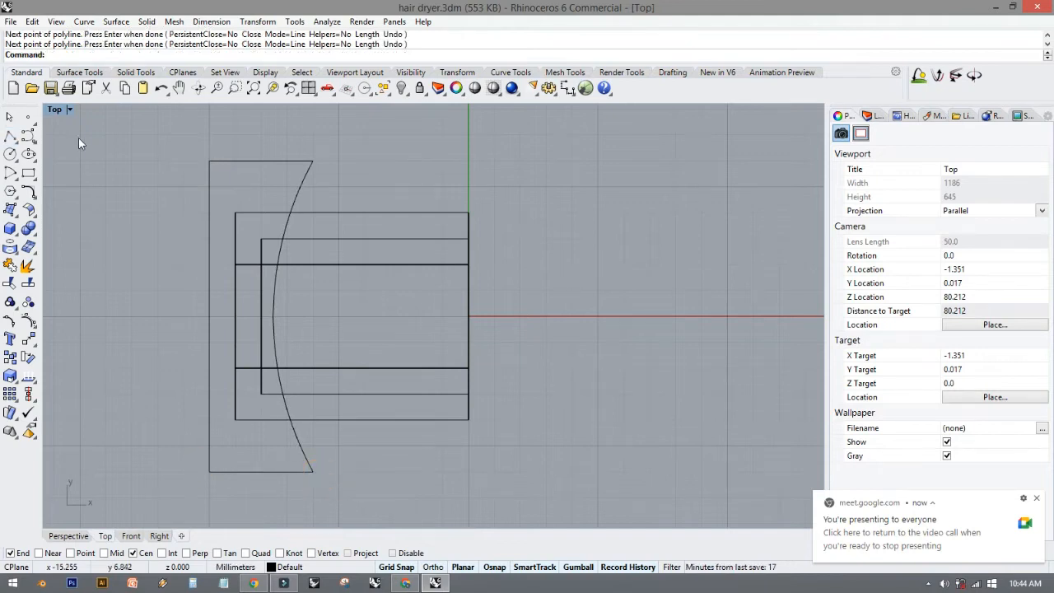
Join the polyline and the arc into one closed profile curve.
{"action": "left_click", "coordinate": [211, 168]}
{"action": "left_click", "coordinate": [304, 195], "text": "shift"}
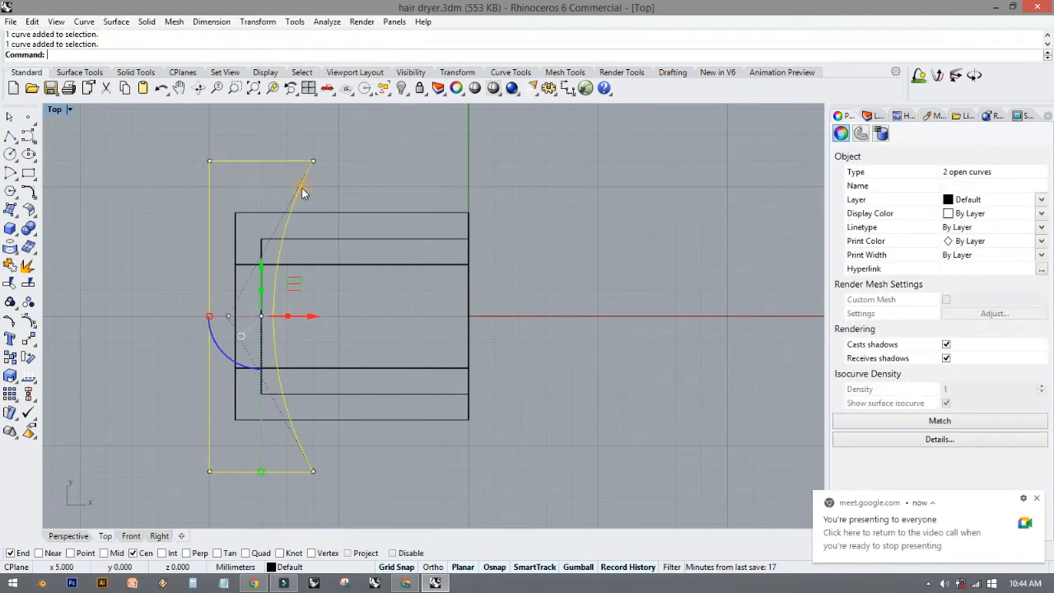
{"action": "middle_click", "coordinate": [404, 146]}
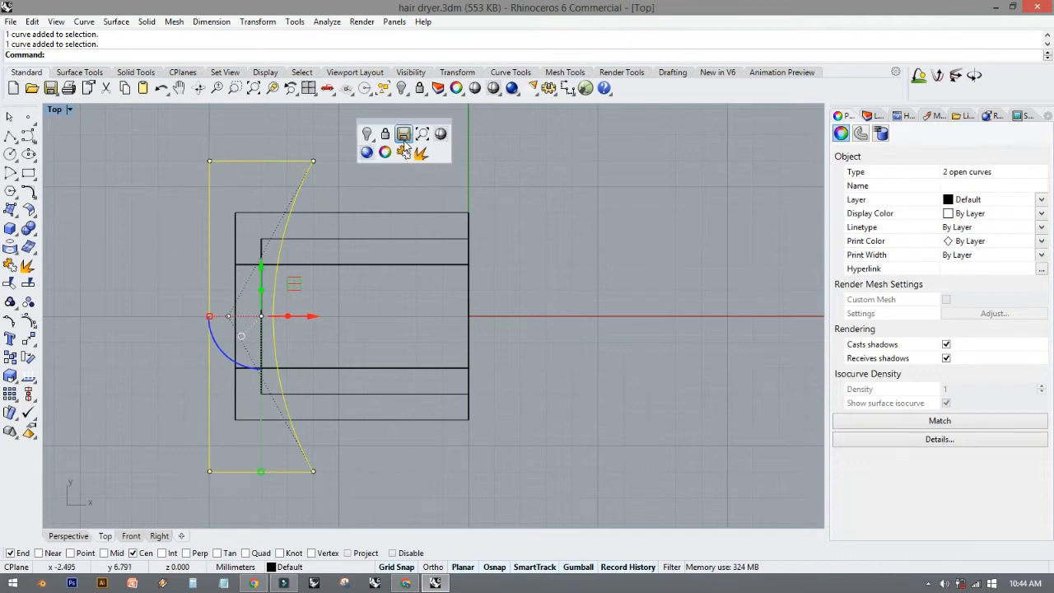
{"action": "left_click", "coordinate": [404, 153]}
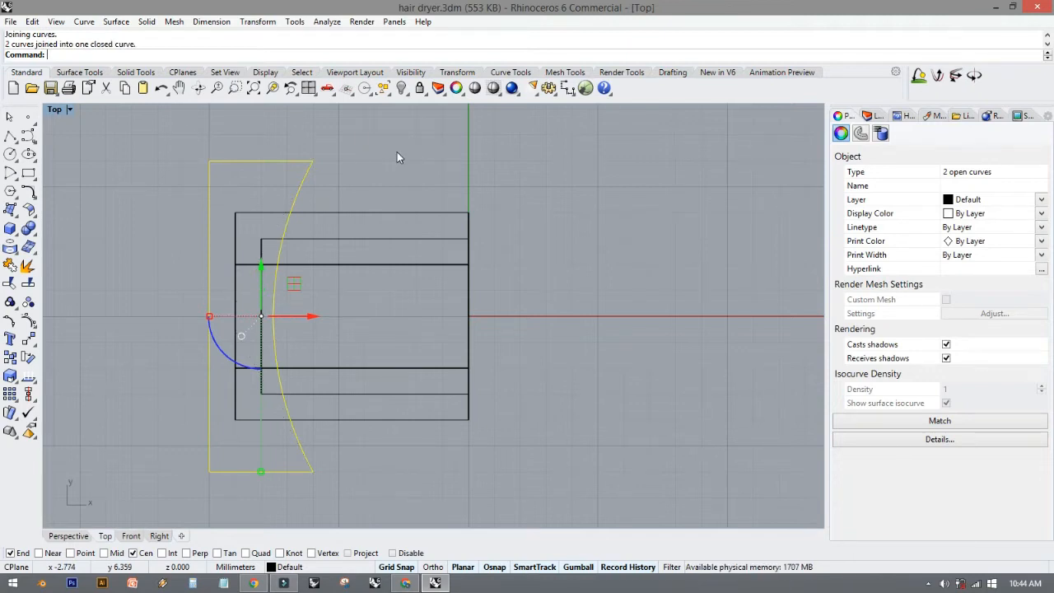
Extrude the joined profile vertically as a closed solid tall enough to pass through both slot solids.
{"action": "left_click", "coordinate": [11, 230]}
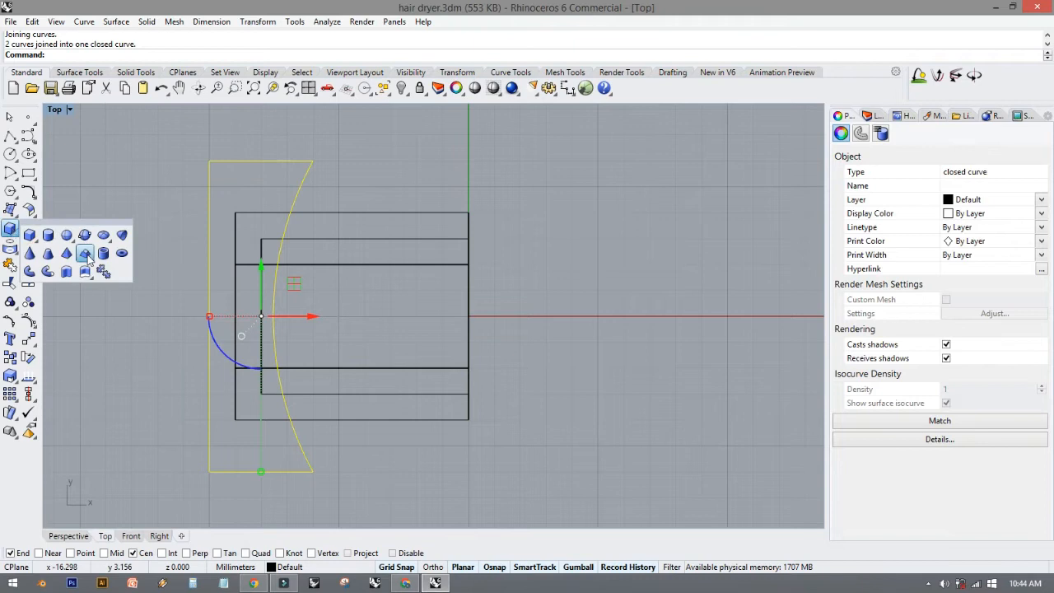
{"action": "left_click", "coordinate": [86, 254]}
{"action": "double_click", "coordinate": [56, 109]}
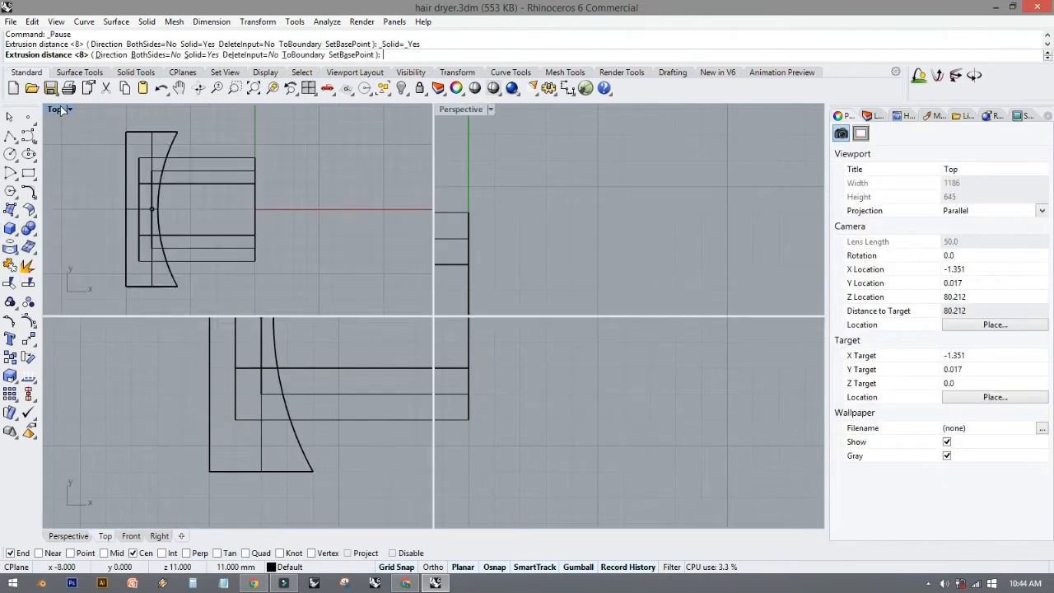
{"action": "left_click", "coordinate": [269, 407]}
{"action": "double_click", "coordinate": [473, 110]}
{"action": "right_click_drag", "start_coordinate": [419, 205], "coordinate": [460, 321]}
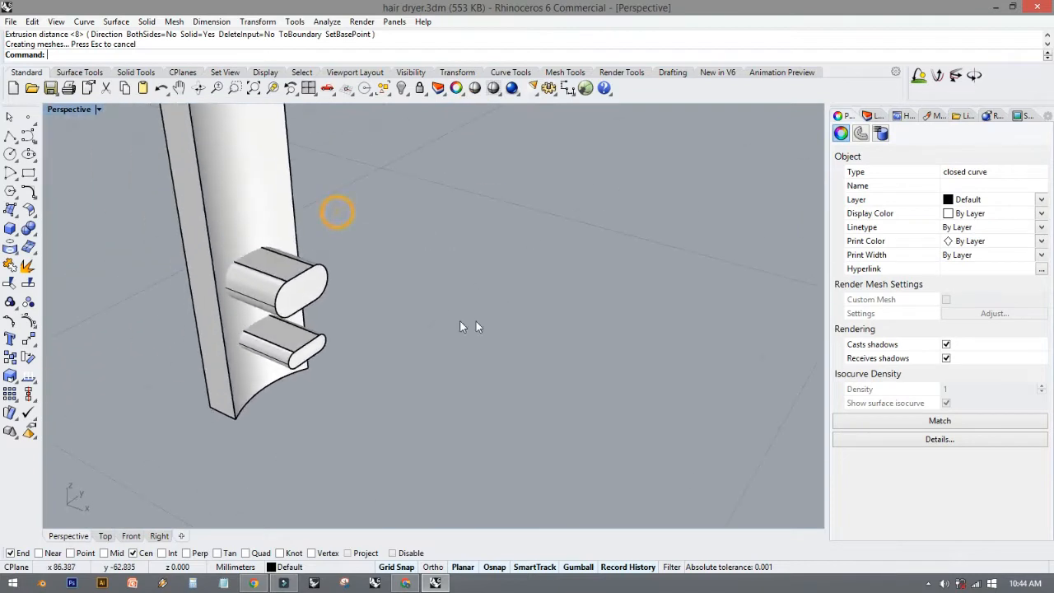
{"action": "scroll", "coordinate": [242, 254], "scroll_direction": "up", "scroll_amount": 10}
{"action": "right_click_drag", "start_coordinate": [319, 266], "coordinate": [195, 233]}
{"action": "left_click", "coordinate": [25, 231]}
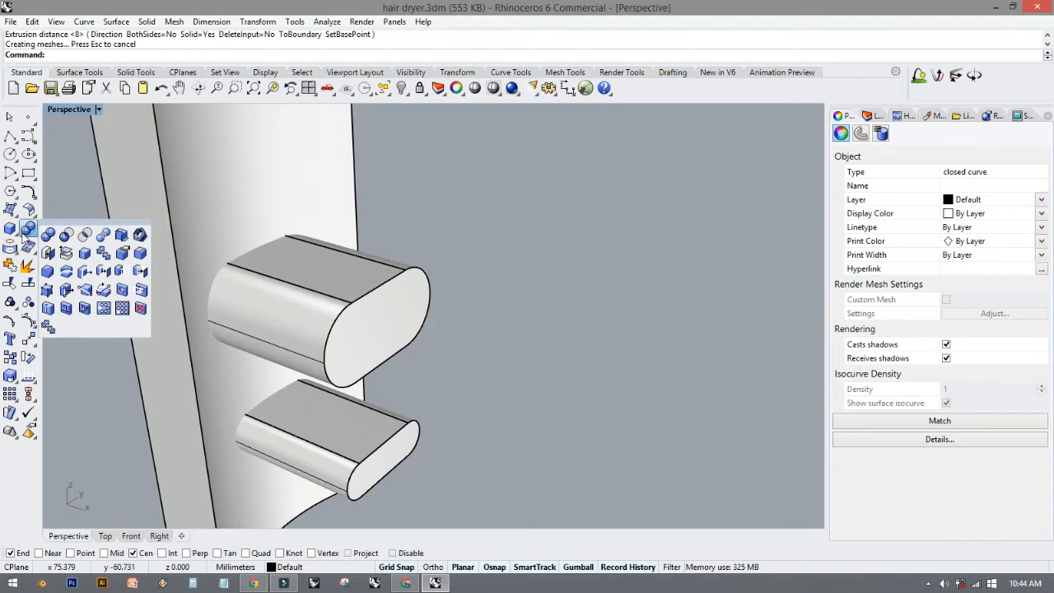
{"action": "left_click", "coordinate": [46, 253]}
{"action": "left_click", "coordinate": [266, 306]}
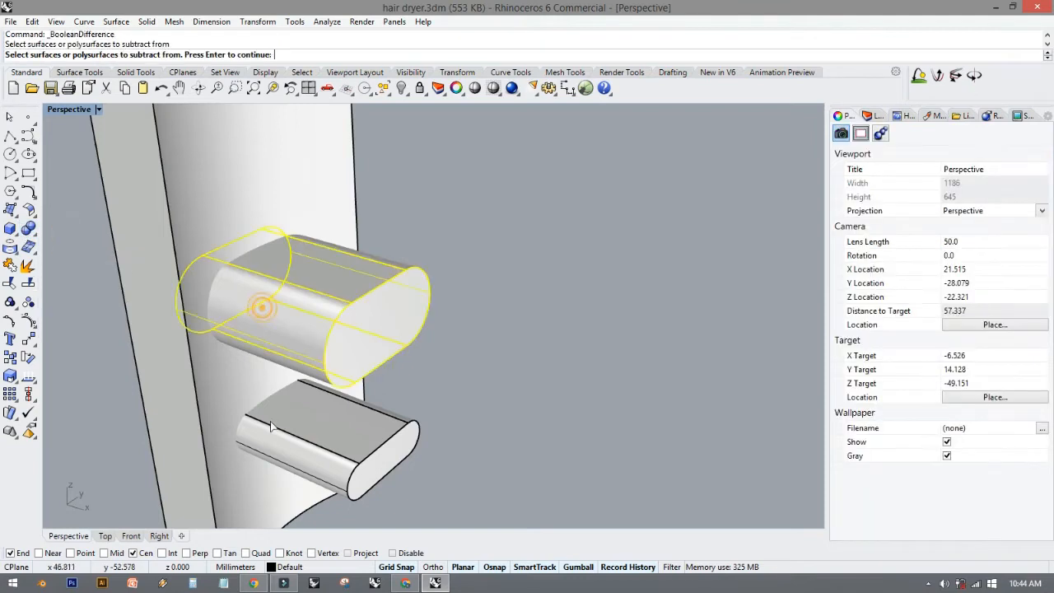
{"action": "left_click", "coordinate": [271, 422]}
{"action": "key", "text": "Escape"}
Subtract the tall curved cutter from both slot solids with Boolean Difference to give them concave outer faces.
{"action": "key", "text": "Return"}
{"action": "left_click", "coordinate": [390, 336]}
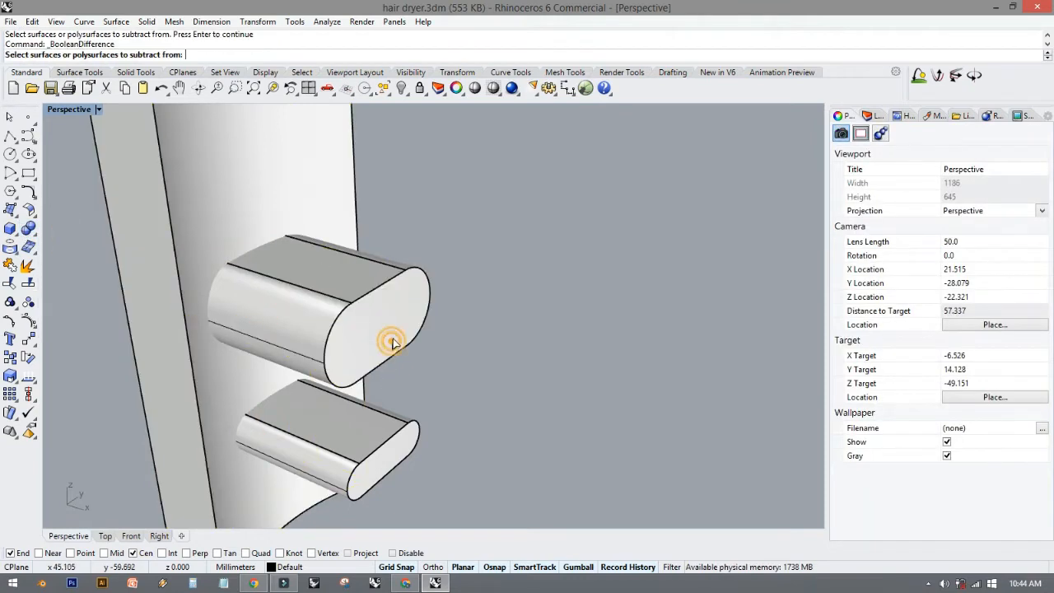
{"action": "left_click", "coordinate": [385, 433]}
{"action": "right_click", "coordinate": [458, 288]}
{"action": "left_click", "coordinate": [309, 179]}
{"action": "right_click", "coordinate": [310, 178]}
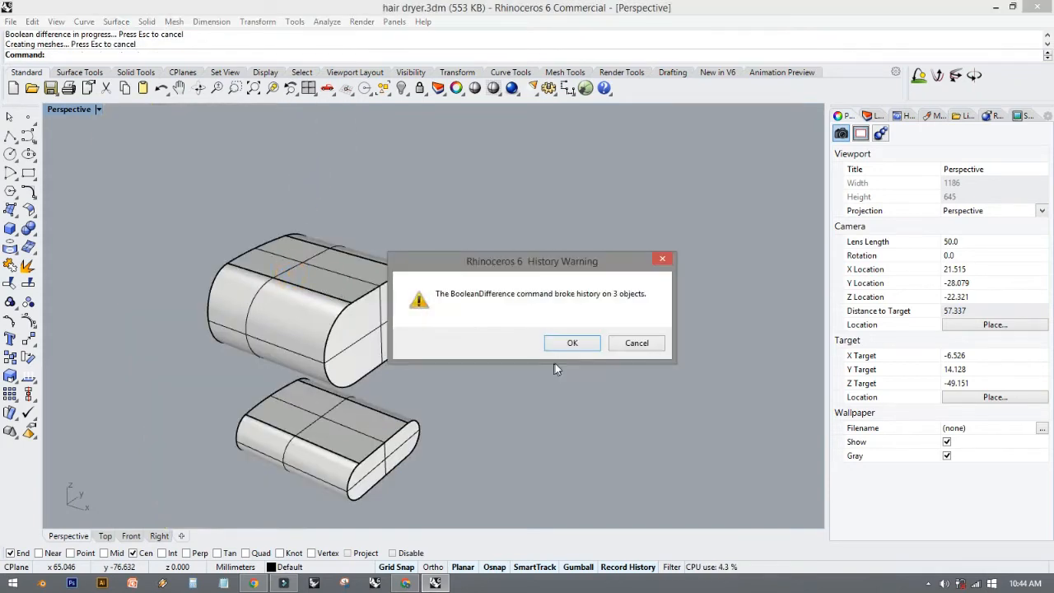
Accept the history break from the Boolean difference on the two small rounded blocks and show all hidden objects.
{"action": "left_click", "coordinate": [562, 344]}
{"action": "right_click_drag", "start_coordinate": [376, 356], "coordinate": [531, 368]}
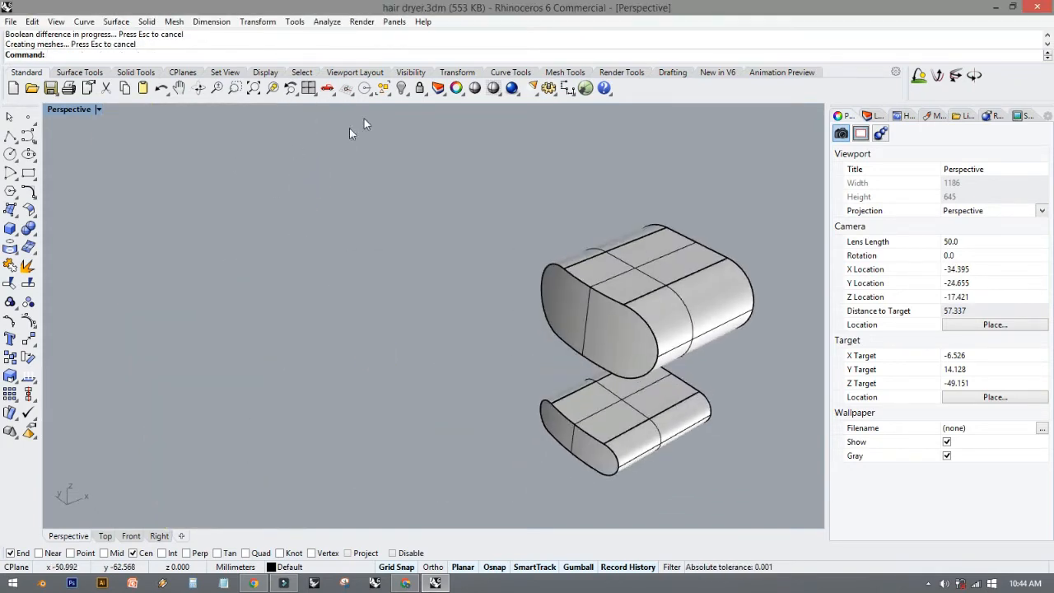
{"action": "left_click", "coordinate": [403, 89]}
{"action": "right_click_drag", "start_coordinate": [399, 314], "coordinate": [319, 275], "text": "shift"}
{"action": "scroll", "coordinate": [320, 272], "scroll_direction": "down", "scroll_amount": 12}
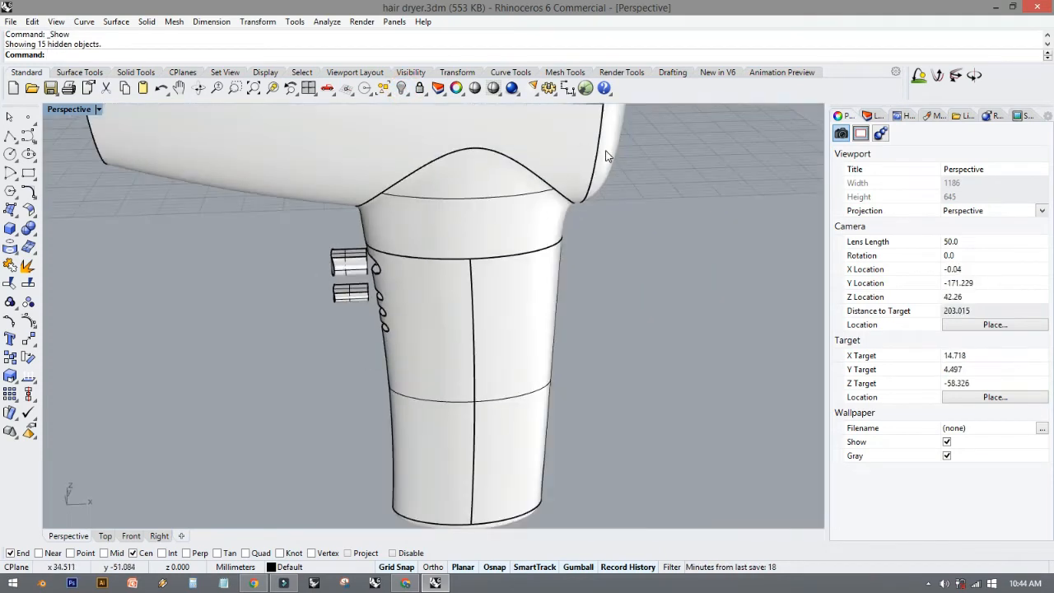
Hide the rear cap surface to see inside the dryer body, and undo the hide.
{"action": "left_click", "coordinate": [605, 155]}
{"action": "right_click_drag", "start_coordinate": [592, 268], "coordinate": [506, 265]}
{"action": "left_click", "coordinate": [507, 265], "text": "shift"}
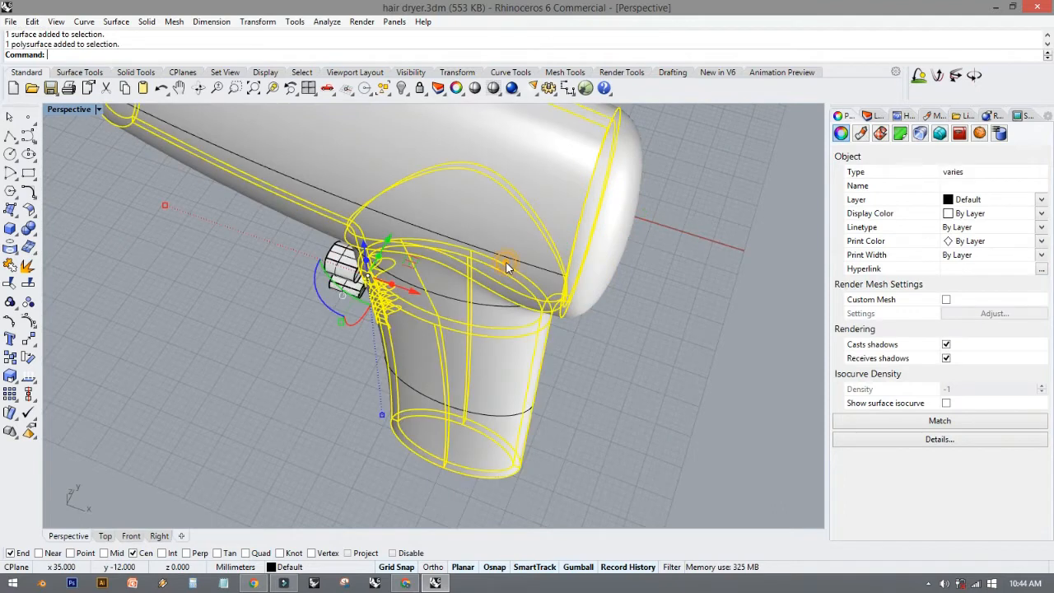
{"action": "left_click", "coordinate": [614, 280]}
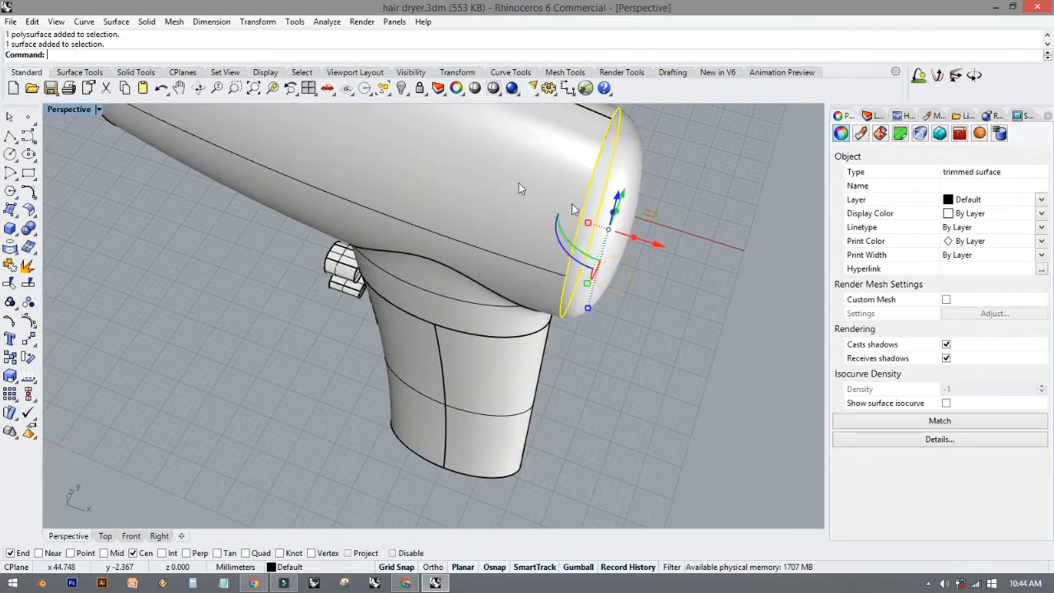
{"action": "left_click", "coordinate": [402, 89]}
{"action": "right_click_drag", "start_coordinate": [520, 235], "coordinate": [467, 215]}
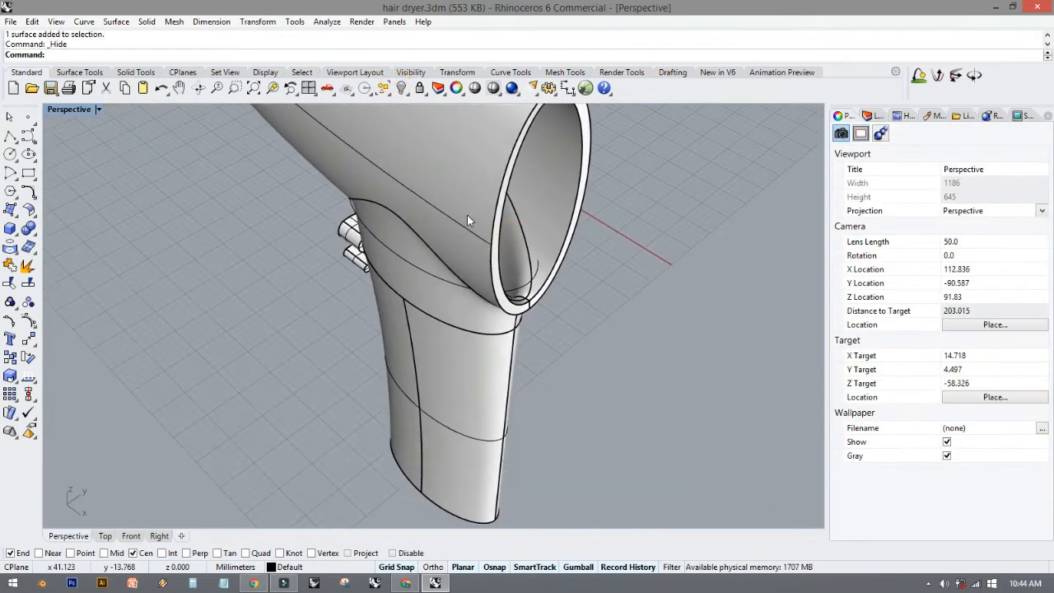
{"action": "key", "text": "ctrl+z"}
Try to join the rear cap surface with the body and handle polysurface.
{"action": "left_click", "coordinate": [543, 266]}
{"action": "right_click_drag", "start_coordinate": [543, 266], "coordinate": [440, 254]}
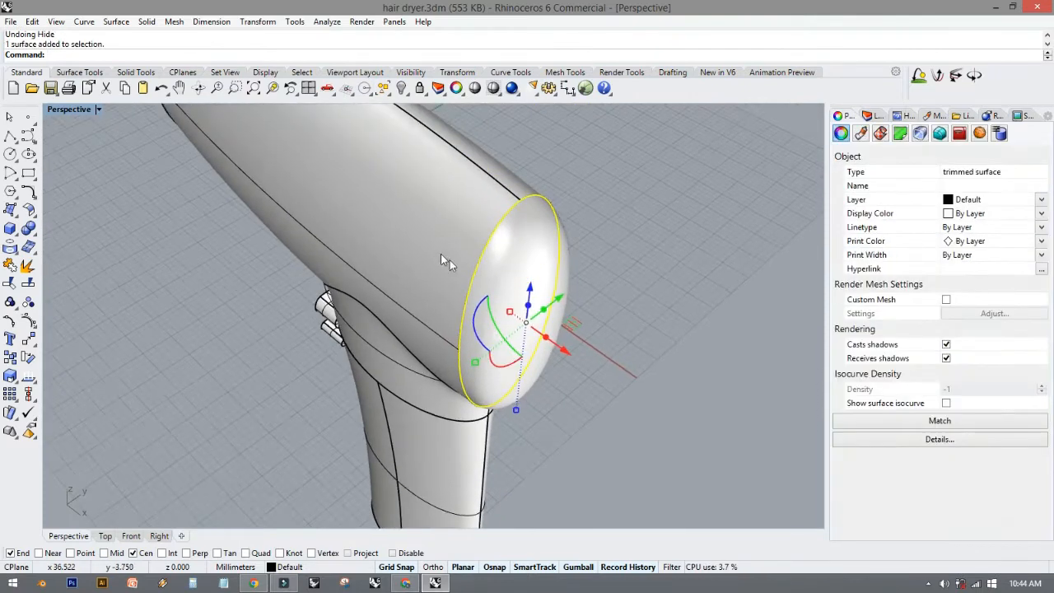
{"action": "left_click", "coordinate": [422, 238]}
{"action": "middle_click", "coordinate": [397, 236]}
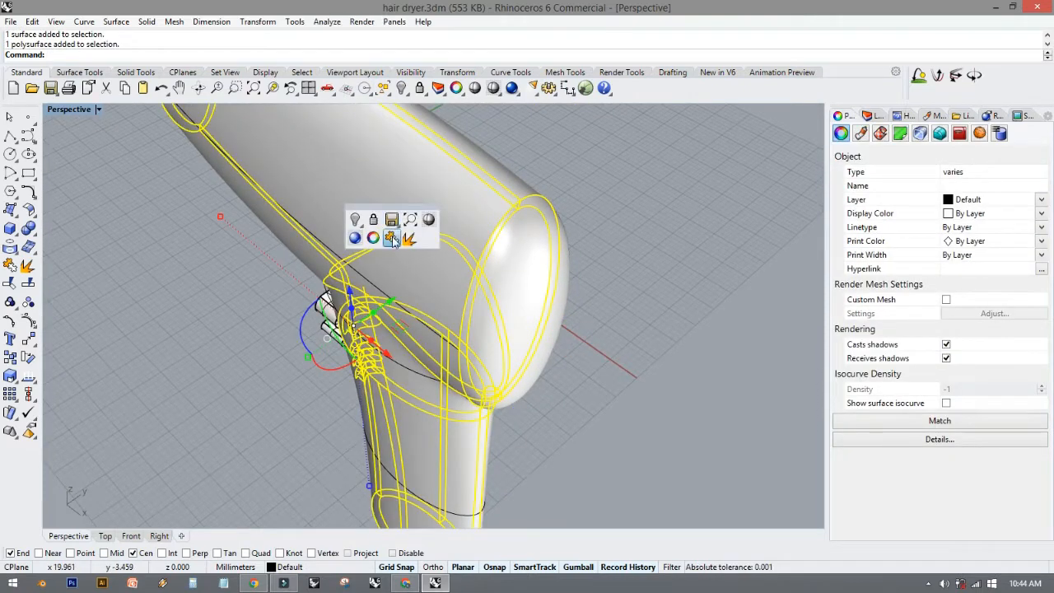
{"action": "left_click", "coordinate": [434, 250]}
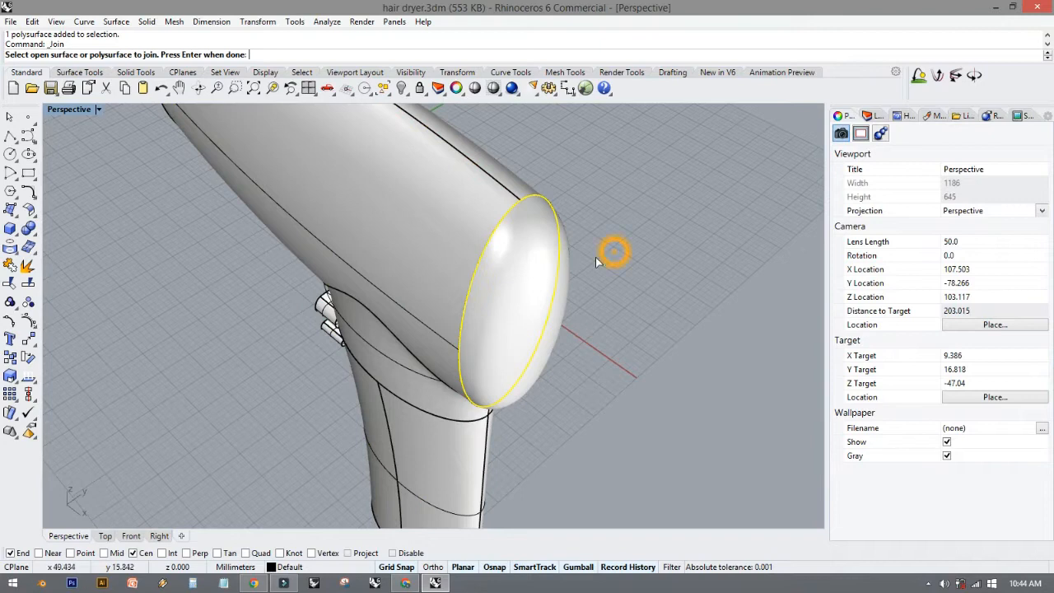
{"action": "left_click", "coordinate": [558, 271]}
{"action": "key", "text": "Return"}
{"action": "right_click_drag", "start_coordinate": [560, 271], "coordinate": [629, 270]}
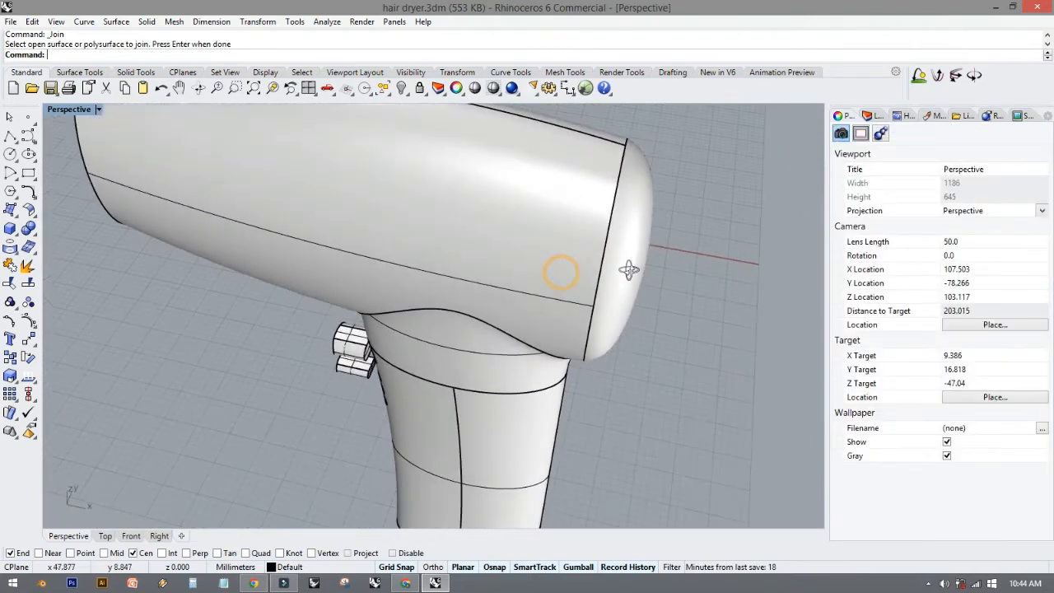
Select the rear cap and the adjoining closed polysurface and try joining them again.
{"action": "left_click", "coordinate": [628, 270]}
{"action": "right_click_drag", "start_coordinate": [512, 271], "coordinate": [301, 242]}
{"action": "left_click", "coordinate": [478, 204]}
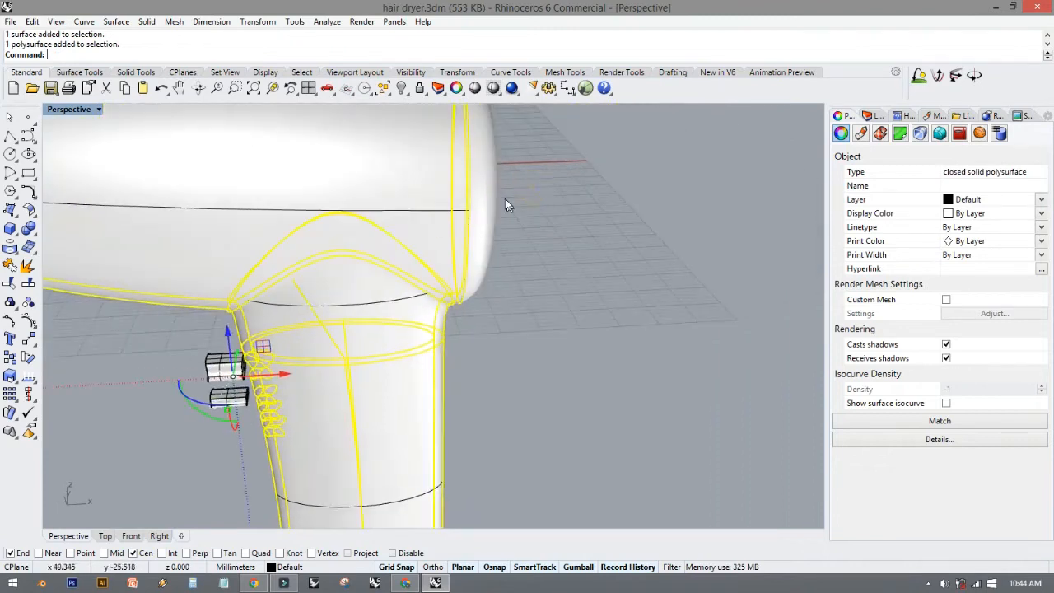
{"action": "scroll", "coordinate": [490, 205], "scroll_direction": "up", "scroll_amount": 2}
{"action": "scroll", "coordinate": [449, 216], "scroll_direction": "up", "scroll_amount": 2}
{"action": "left_click", "coordinate": [372, 236]}
{"action": "left_click", "coordinate": [239, 231]}
{"action": "left_click", "coordinate": [421, 256]}
{"action": "left_click", "coordinate": [347, 245]}
{"action": "left_click", "coordinate": [230, 246]}
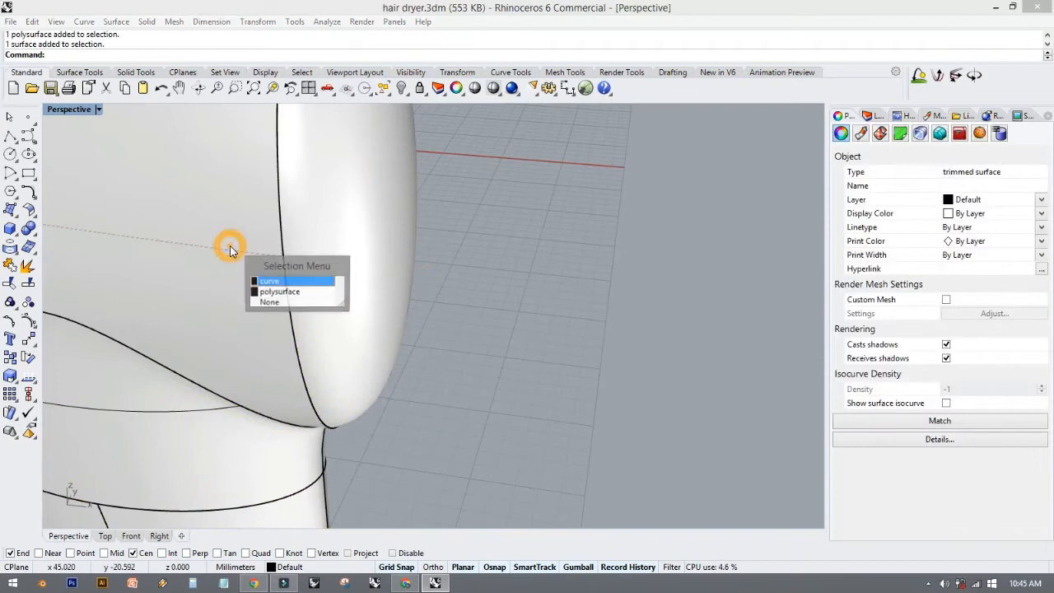
{"action": "left_click", "coordinate": [266, 292]}
{"action": "middle_click", "coordinate": [349, 317]}
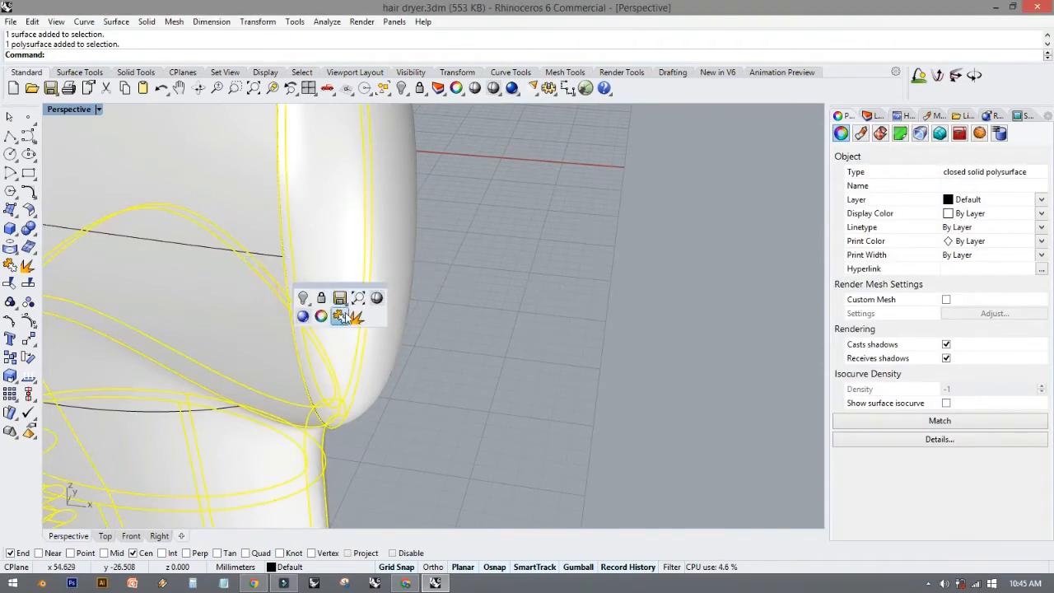
{"action": "left_click", "coordinate": [343, 317]}
{"action": "left_click", "coordinate": [511, 346]}
Join the rear cap surface and the two outer side surfaces of the dryer body.
{"action": "left_click", "coordinate": [328, 269]}
{"action": "left_click", "coordinate": [222, 200], "text": "shift"}
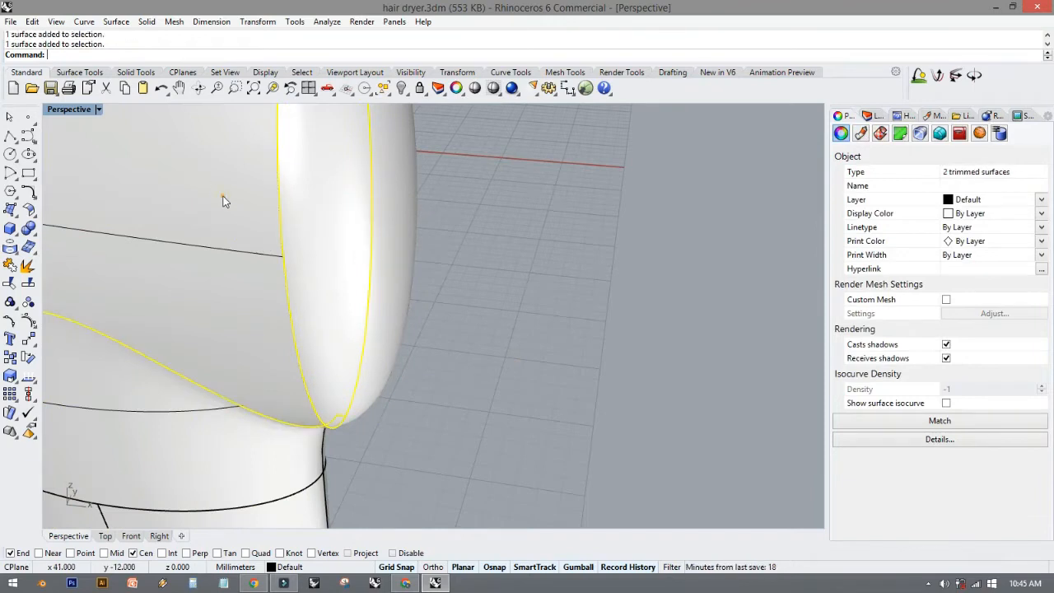
{"action": "mouse_move", "coordinate": [284, 239]}
{"action": "right_mouse_down"}
{"action": "mouse_move", "coordinate": [228, 261]}
{"action": "mouse_move", "coordinate": [189, 307]}
{"action": "mouse_move", "coordinate": [160, 294]}
{"action": "mouse_move", "coordinate": [284, 418]}
{"action": "mouse_move", "coordinate": [346, 346]}
{"action": "right_mouse_up"}
{"action": "left_click", "coordinate": [376, 291]}
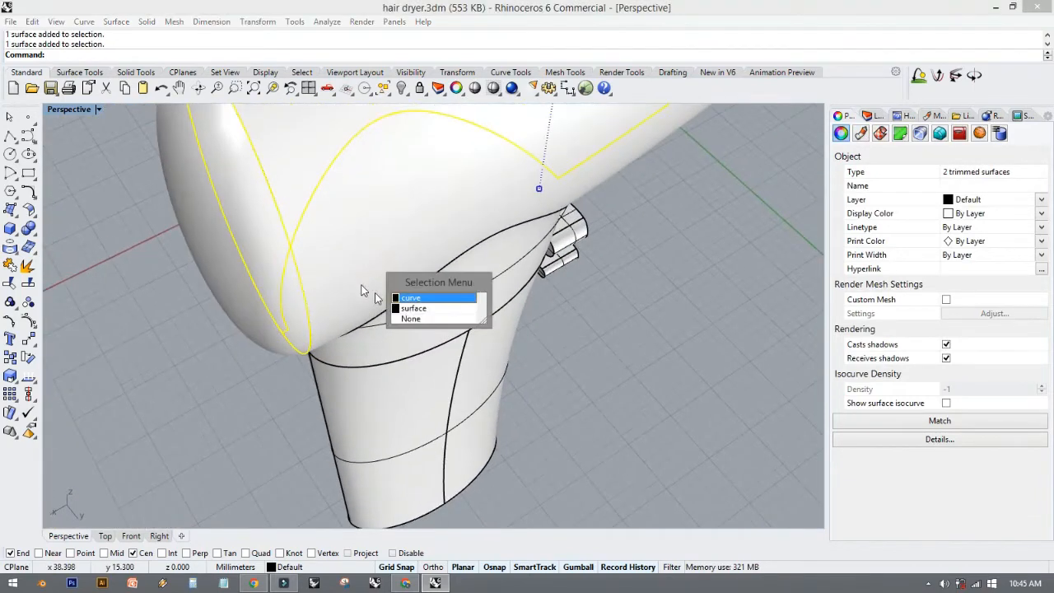
{"action": "left_click", "coordinate": [418, 310]}
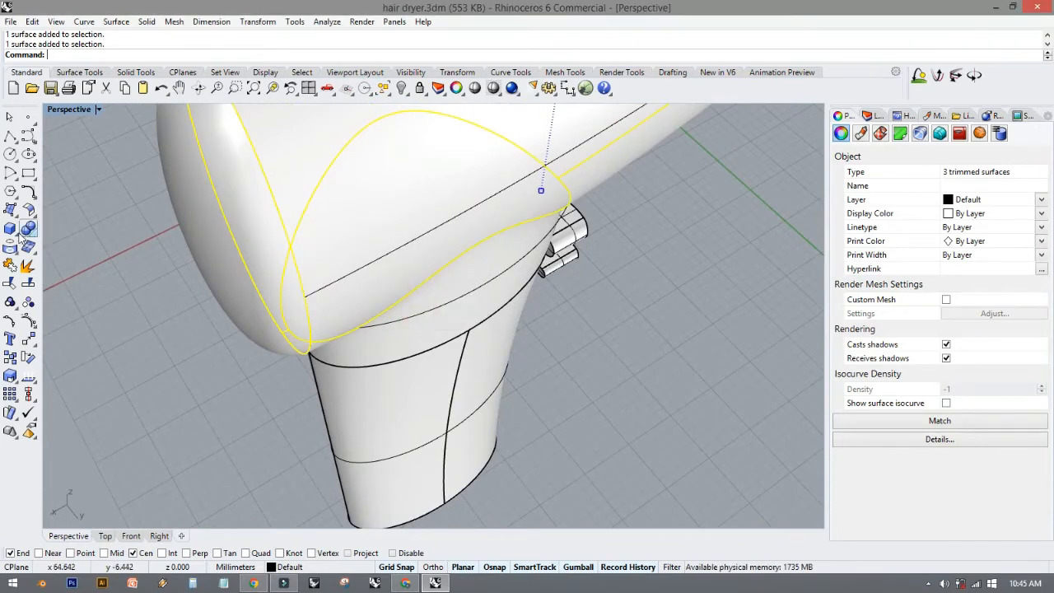
{"action": "middle_click", "coordinate": [125, 158]}
{"action": "left_click", "coordinate": [128, 175]}
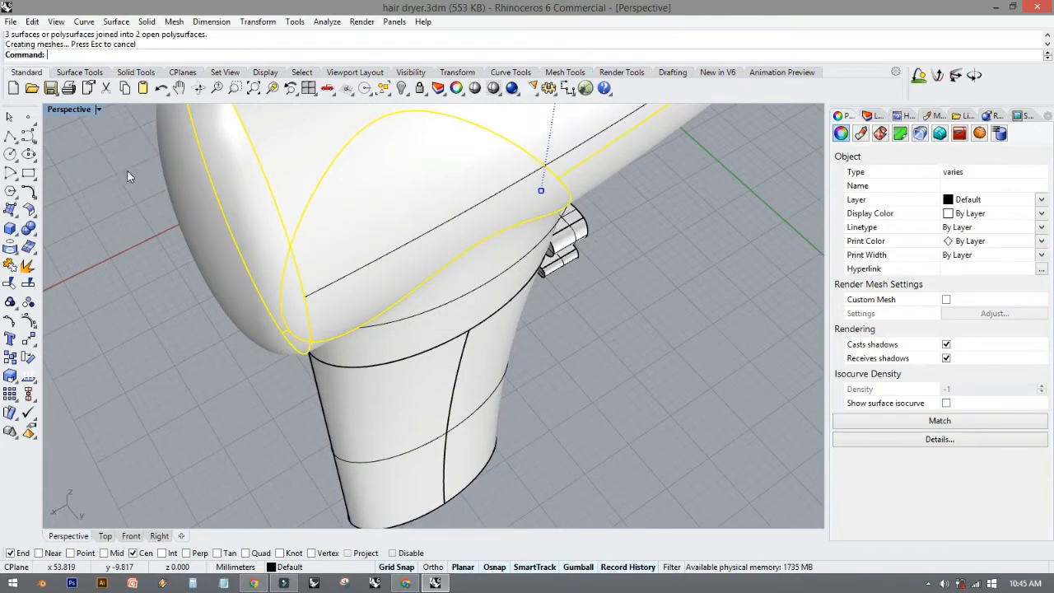
Check by selection whether the rear cap is joined to the body, and look through the available edge tools.
{"action": "left_click", "coordinate": [254, 252]}
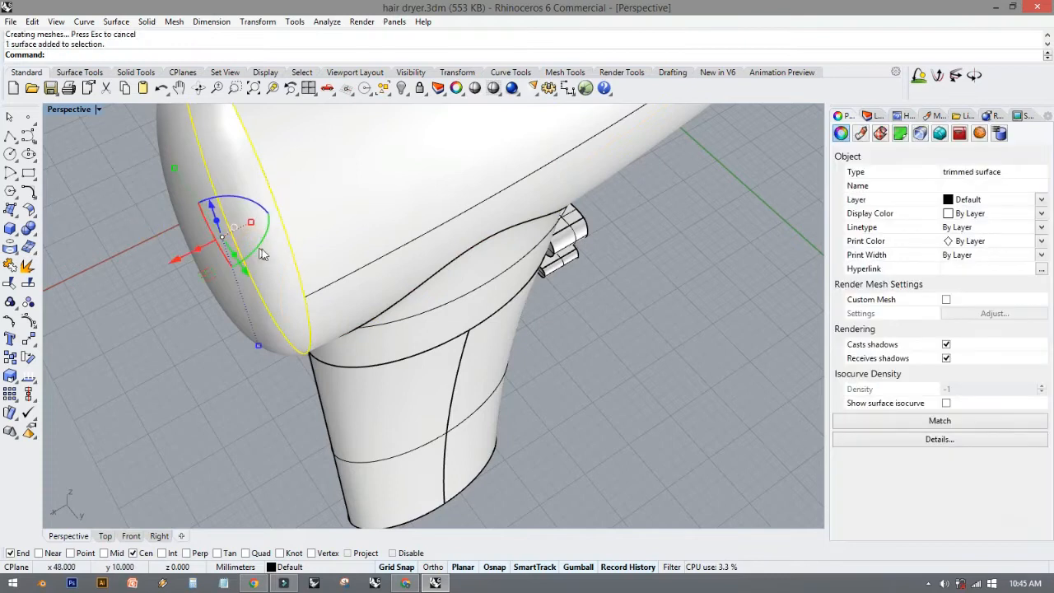
{"action": "key", "text": "Escape"}
{"action": "scroll", "coordinate": [272, 272], "scroll_direction": "up", "scroll_amount": 5}
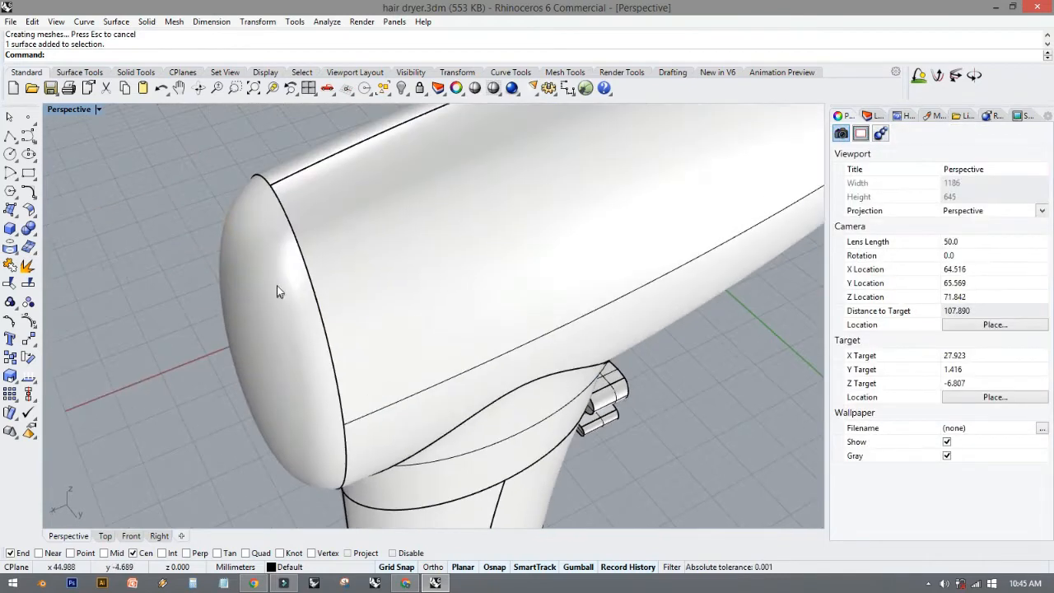
{"action": "left_click", "coordinate": [276, 286]}
{"action": "scroll", "coordinate": [179, 166], "scroll_direction": "up", "scroll_amount": 2}
{"action": "left_click", "coordinate": [176, 164]}
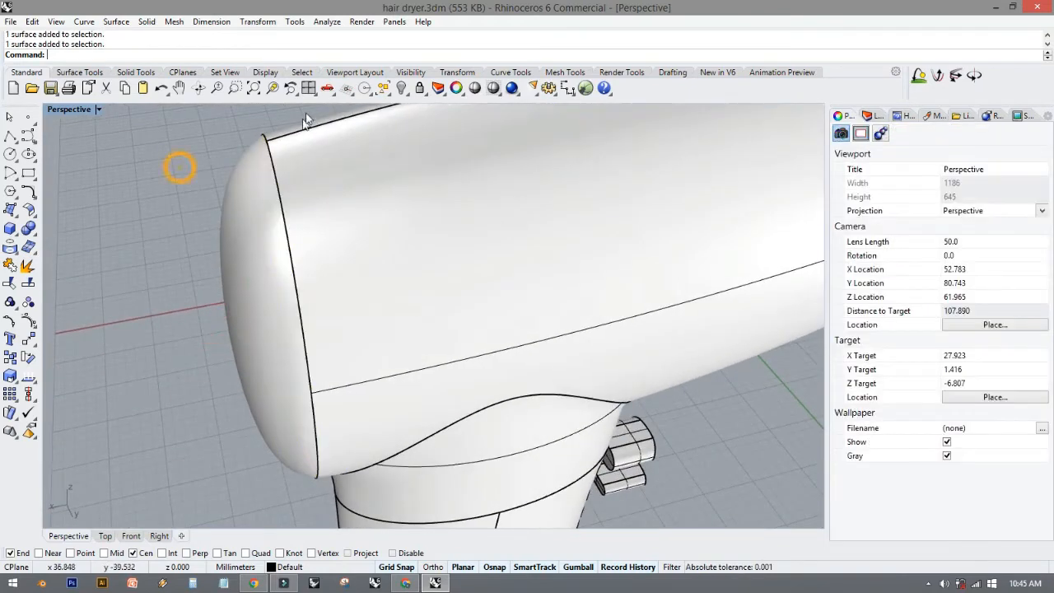
{"action": "left_click", "coordinate": [363, 22]}
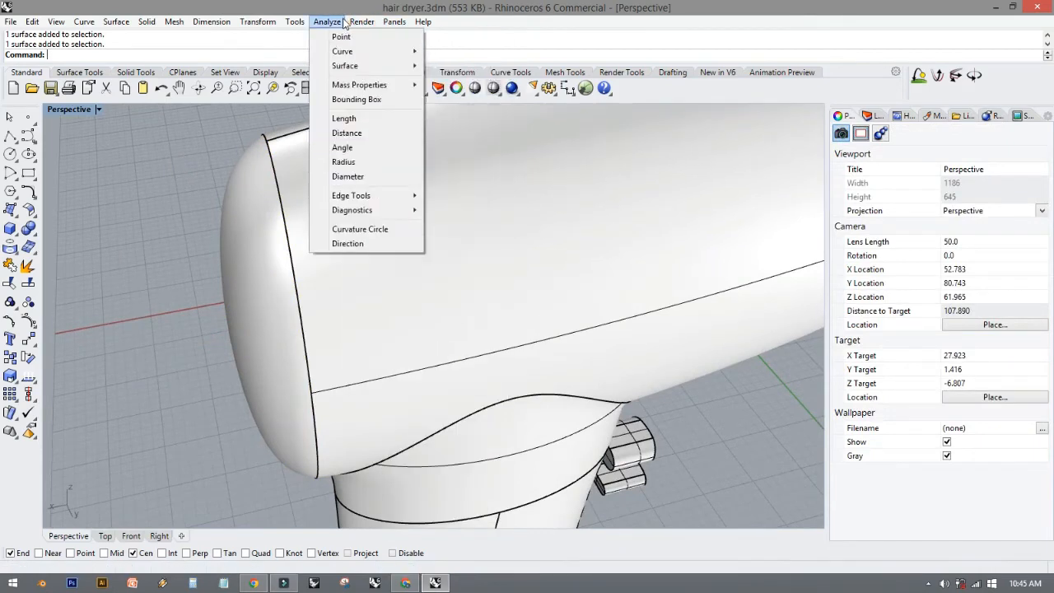
{"action": "mouse_move", "coordinate": [322, 24]}
{"action": "mouse_move", "coordinate": [365, 200]}
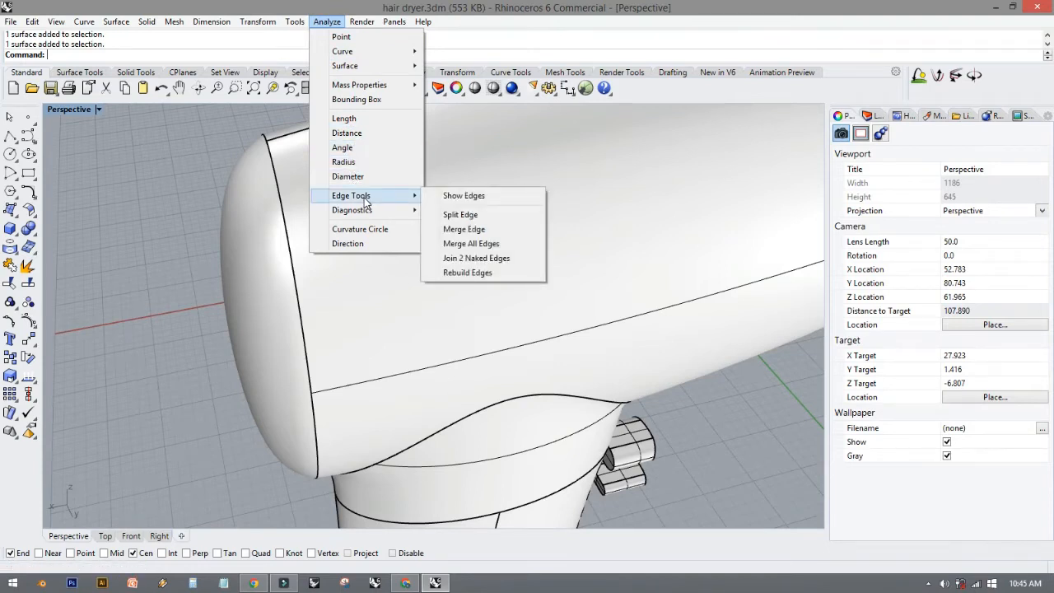
{"action": "left_click", "coordinate": [264, 214]}
{"action": "left_click", "coordinate": [305, 184]}
{"action": "left_click", "coordinate": [195, 147]}
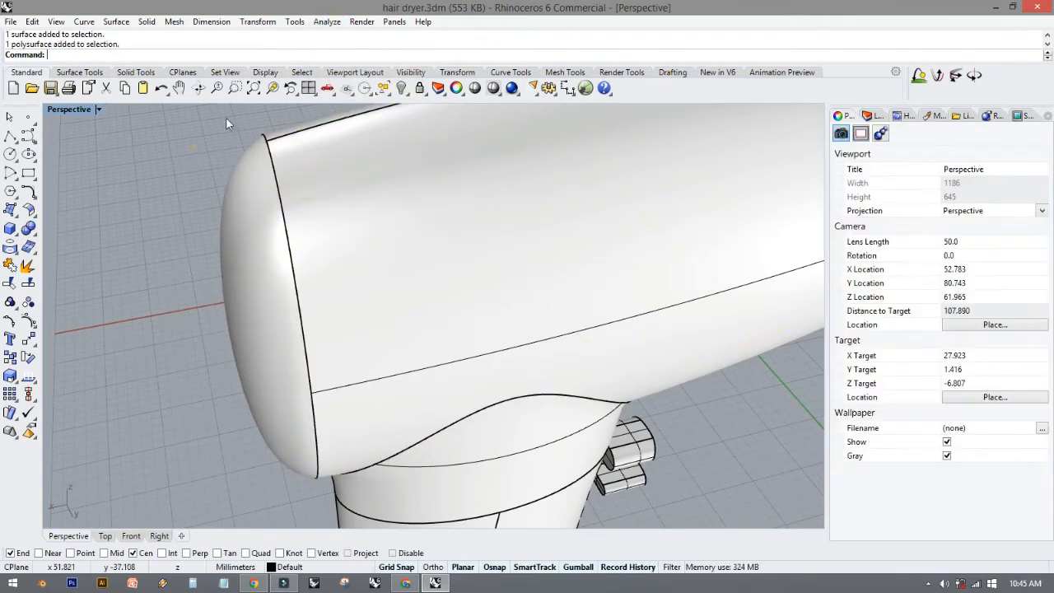
Join the rear cap's naked edge to the matching body edge at the seam, accepting the required joining tolerance.
{"action": "left_click", "coordinate": [295, 22]}
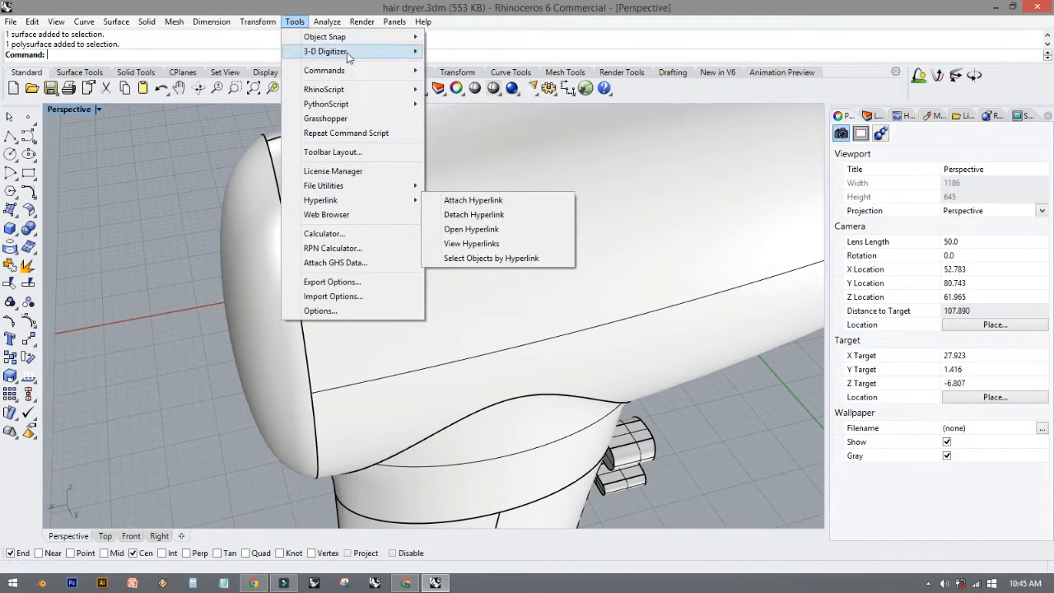
{"action": "mouse_move", "coordinate": [356, 25]}
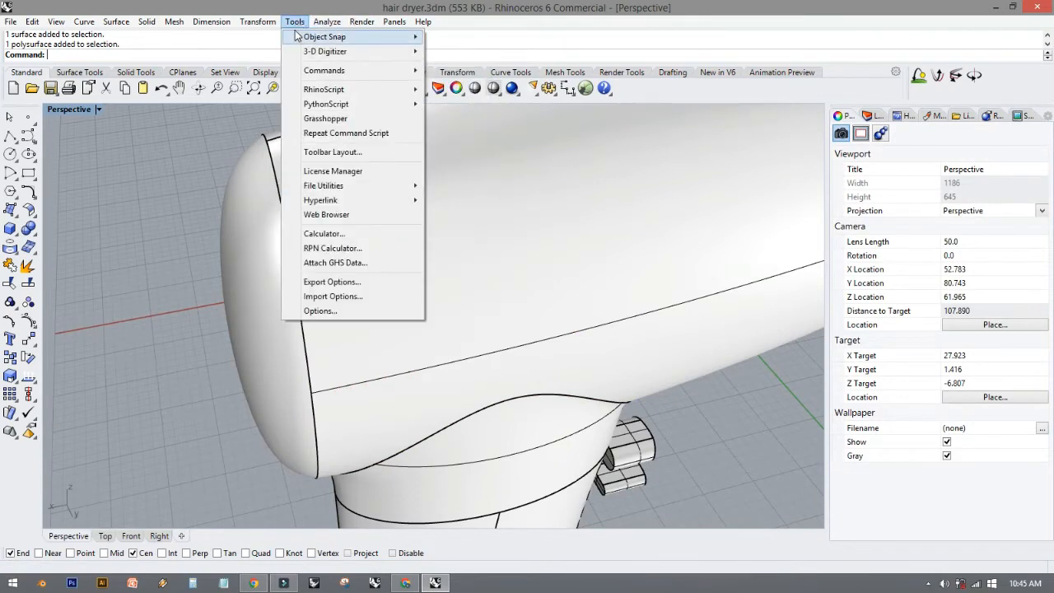
{"action": "mouse_move", "coordinate": [319, 28]}
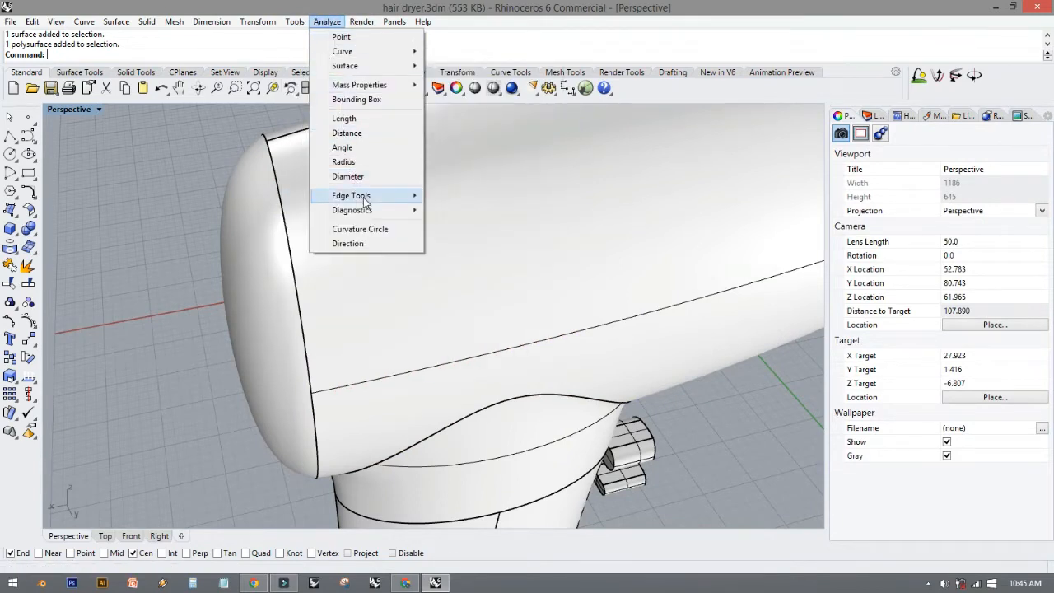
{"action": "mouse_move", "coordinate": [367, 200]}
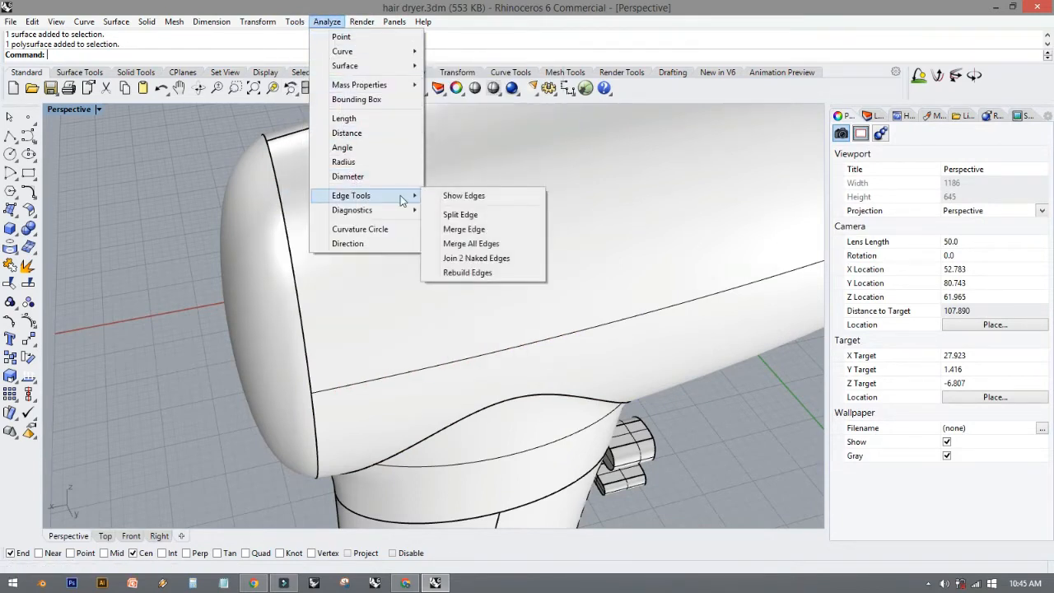
{"action": "left_click", "coordinate": [460, 260]}
{"action": "left_click", "coordinate": [287, 243]}
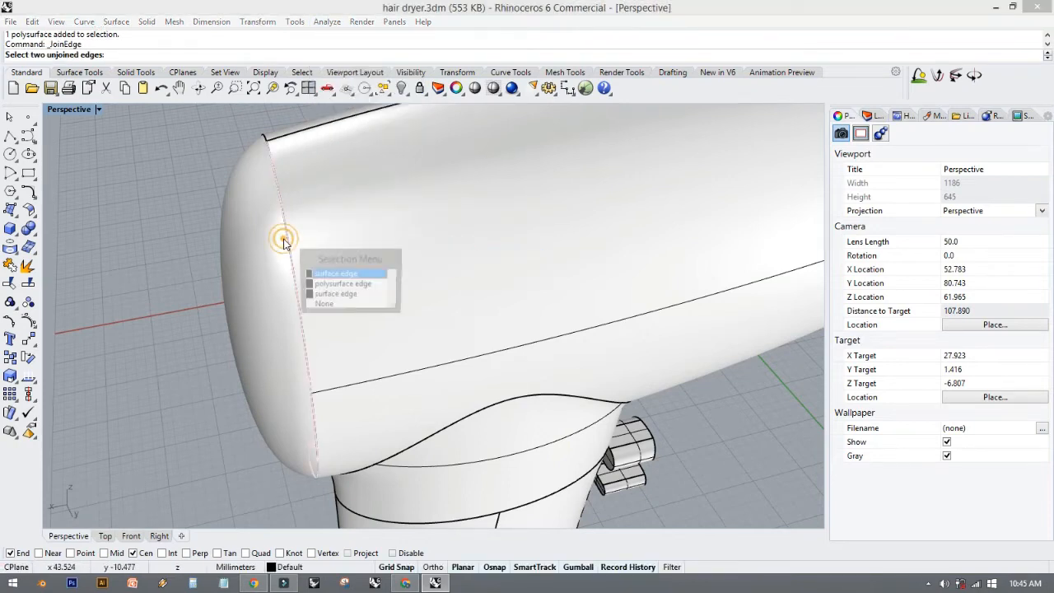
{"action": "left_click", "coordinate": [317, 270]}
{"action": "left_click", "coordinate": [288, 241]}
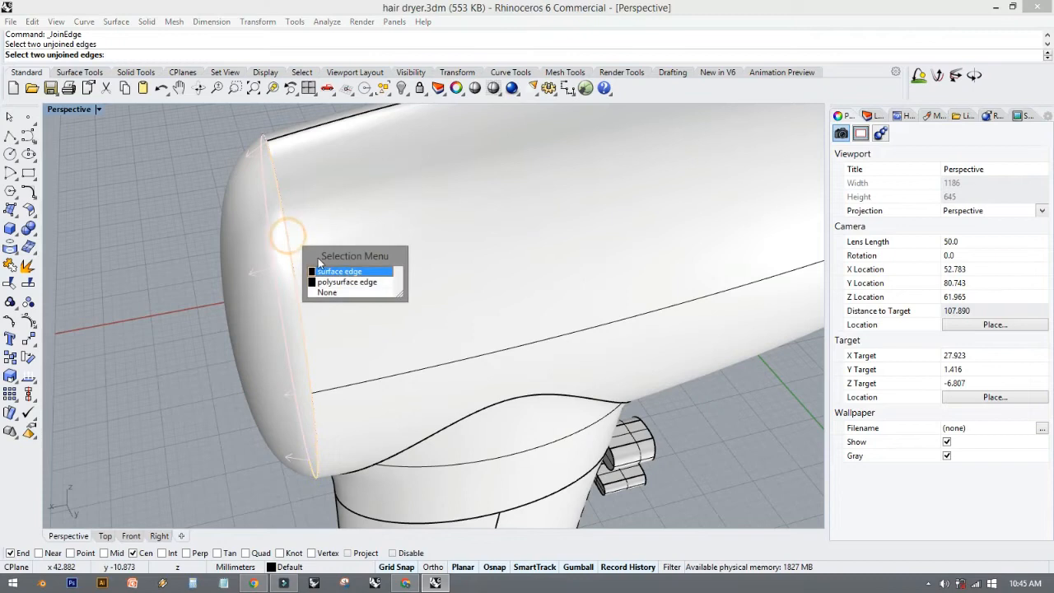
{"action": "left_click", "coordinate": [317, 267]}
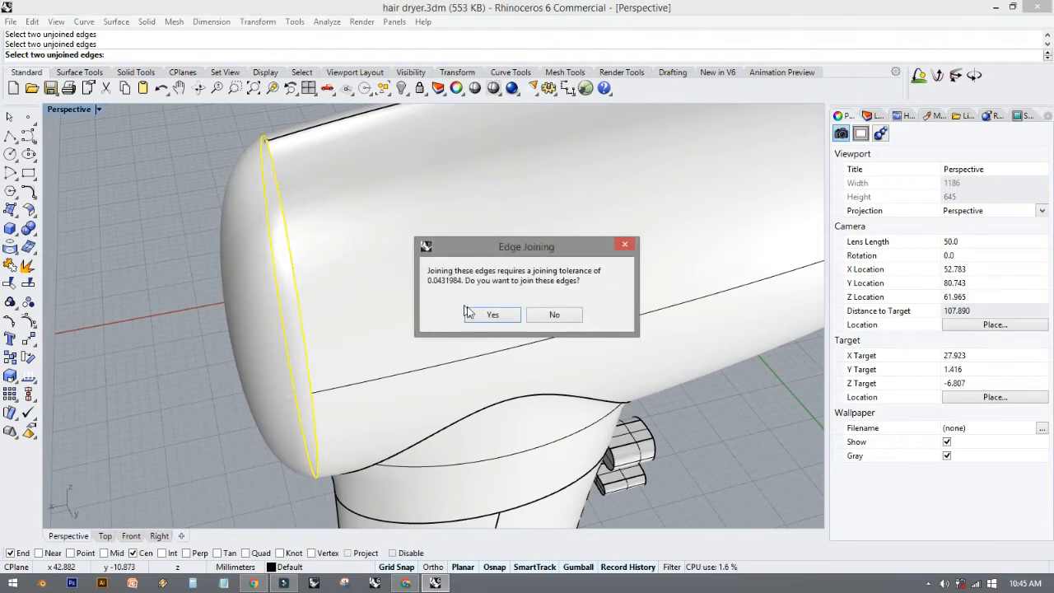
{"action": "left_click", "coordinate": [492, 314]}
Join the two remaining naked edges at the cap seam on the opposite side of the body, accepting the required tolerance.
{"action": "right_click_drag", "start_coordinate": [305, 266], "coordinate": [617, 278]}
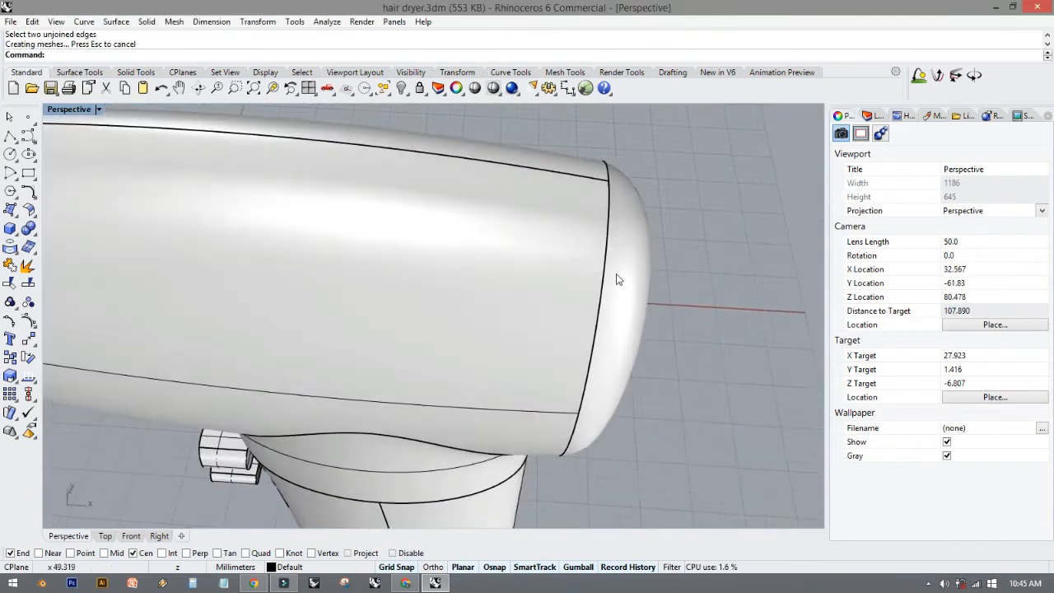
{"action": "left_click", "coordinate": [606, 271]}
{"action": "left_click", "coordinate": [649, 303]}
{"action": "key", "text": "Escape"}
{"action": "right_click", "coordinate": [640, 286]}
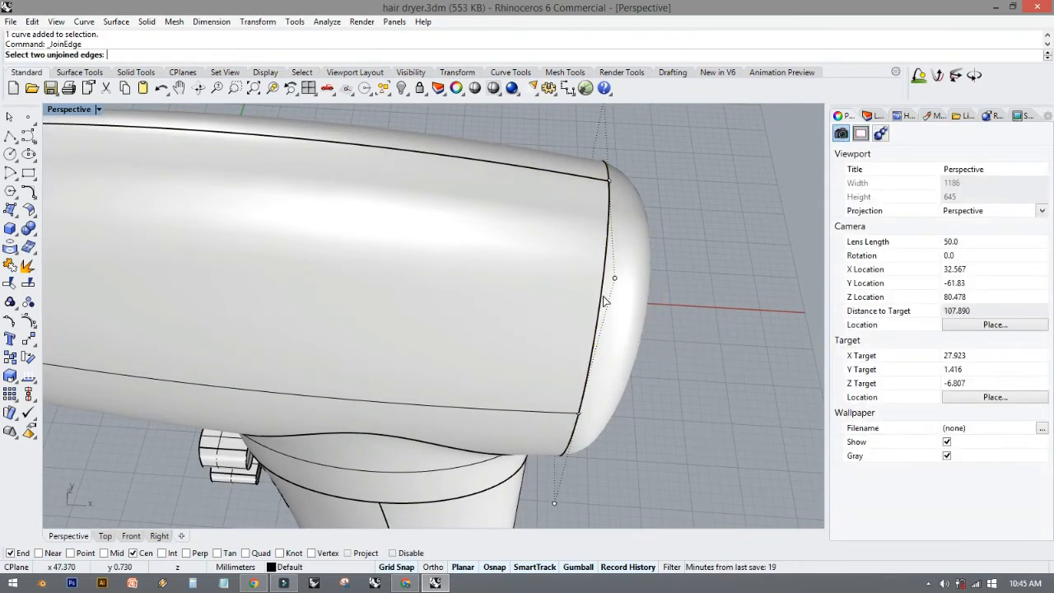
{"action": "left_click", "coordinate": [603, 301]}
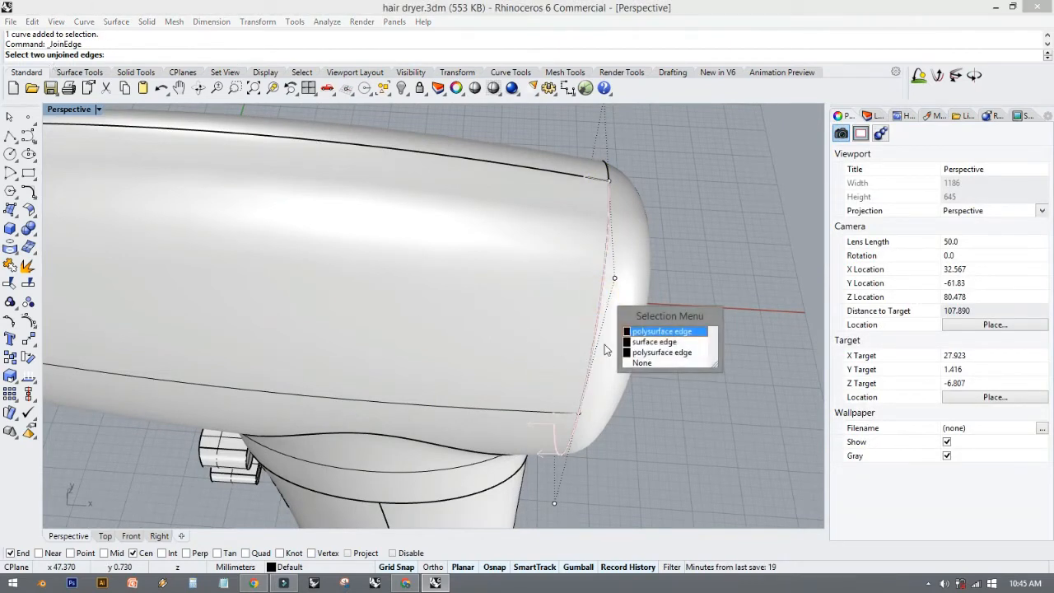
{"action": "left_click", "coordinate": [650, 332]}
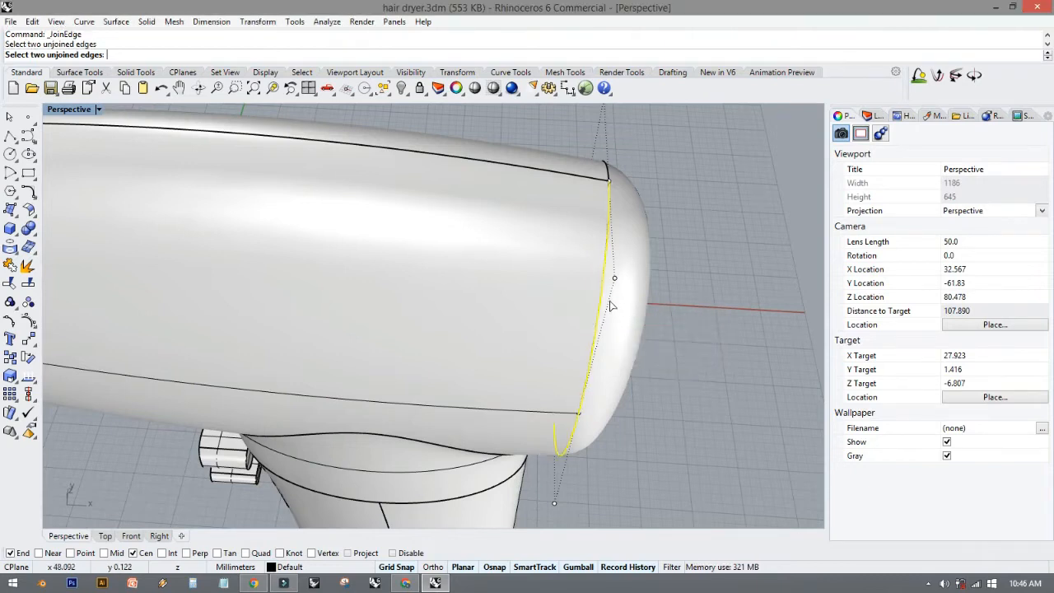
{"action": "left_click", "coordinate": [605, 293]}
{"action": "left_click", "coordinate": [652, 326]}
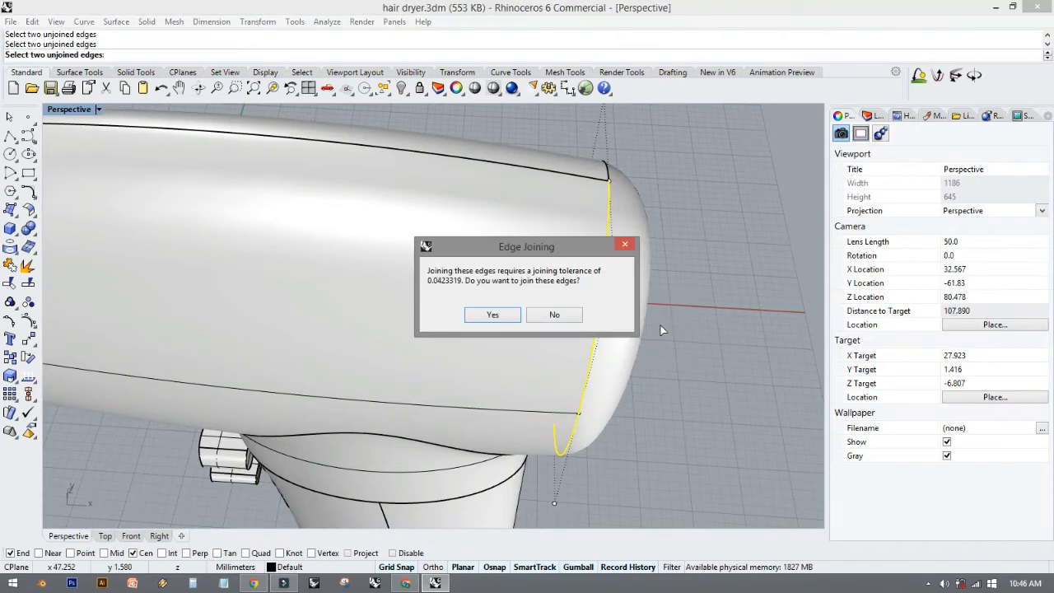
{"action": "left_click", "coordinate": [500, 323]}
{"action": "left_click", "coordinate": [574, 296]}
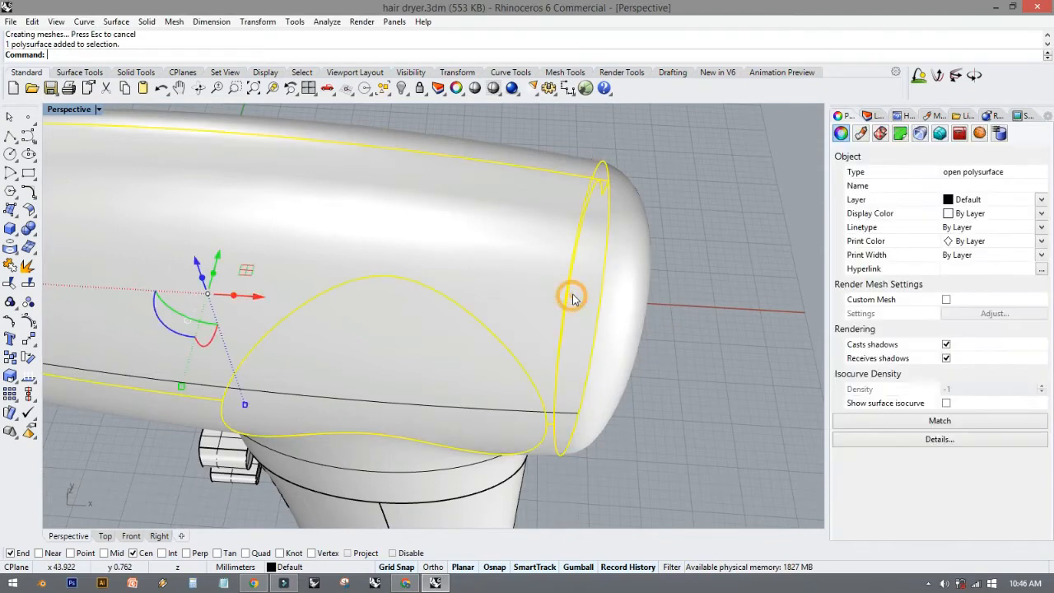
Join all the dryer's parts with everything selected, and check by selection which body and handle surfaces form one polysurface.
{"action": "right_click_drag", "start_coordinate": [554, 302], "coordinate": [599, 360]}
{"action": "scroll", "coordinate": [610, 360], "scroll_direction": "down", "scroll_amount": 8}
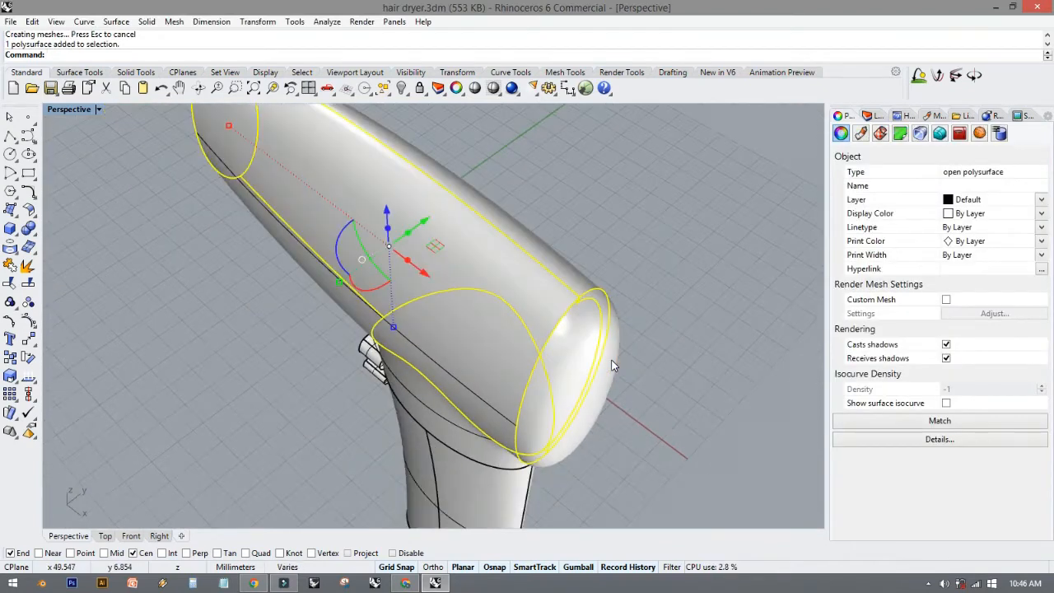
{"action": "key", "text": "Escape"}
{"action": "left_click_drag", "start_coordinate": [439, 252], "coordinate": [689, 555]}
{"action": "middle_click", "coordinate": [658, 360]}
{"action": "left_click", "coordinate": [659, 368]}
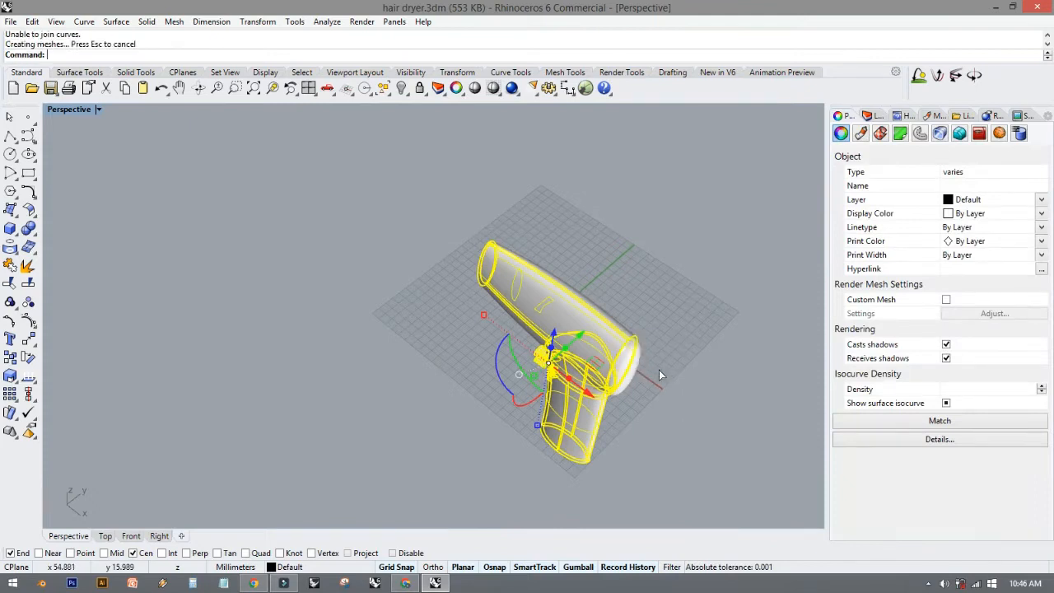
{"action": "scroll", "coordinate": [647, 391], "scroll_direction": "up", "scroll_amount": 5}
{"action": "left_click", "coordinate": [648, 391]}
{"action": "right_click_drag", "start_coordinate": [608, 337], "coordinate": [333, 363]}
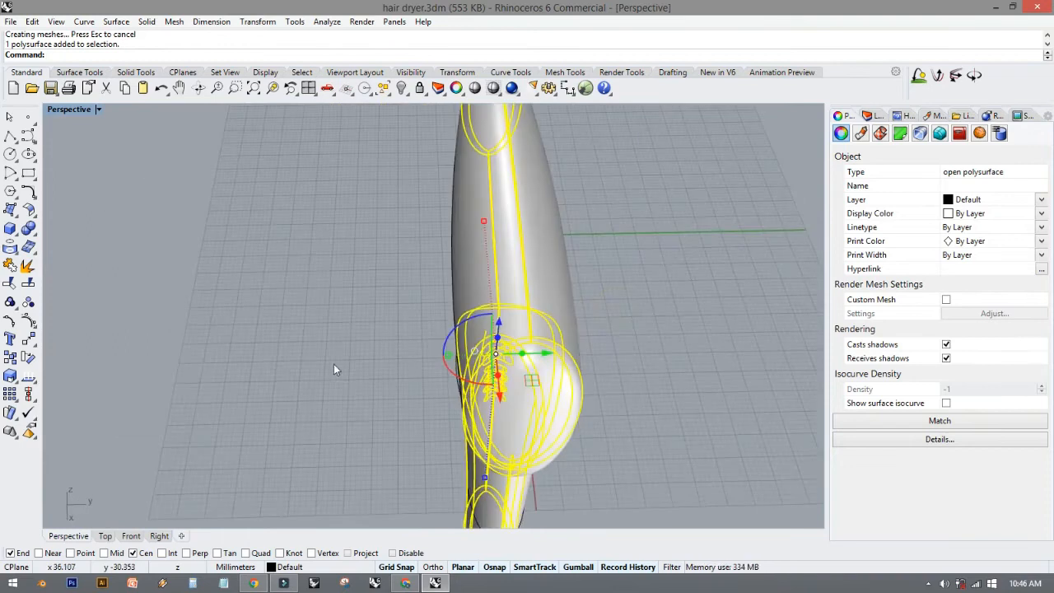
{"action": "left_click", "coordinate": [334, 364]}
Check by selection whether the large handle button is a separate solid, and inspect the buttons and slots up close.
{"action": "right_click_drag", "start_coordinate": [469, 394], "coordinate": [578, 399]}
{"action": "scroll", "coordinate": [578, 399], "scroll_direction": "up", "scroll_amount": 6}
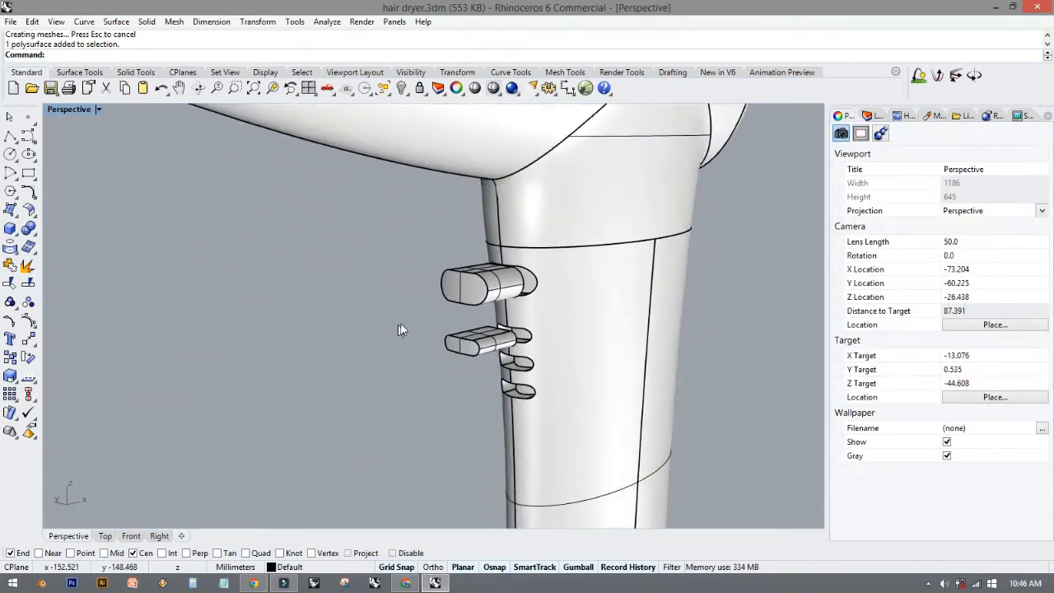
{"action": "left_click", "coordinate": [514, 280]}
{"action": "right_click_drag", "start_coordinate": [527, 344], "coordinate": [417, 311]}
{"action": "scroll", "coordinate": [416, 311], "scroll_direction": "up", "scroll_amount": 5}
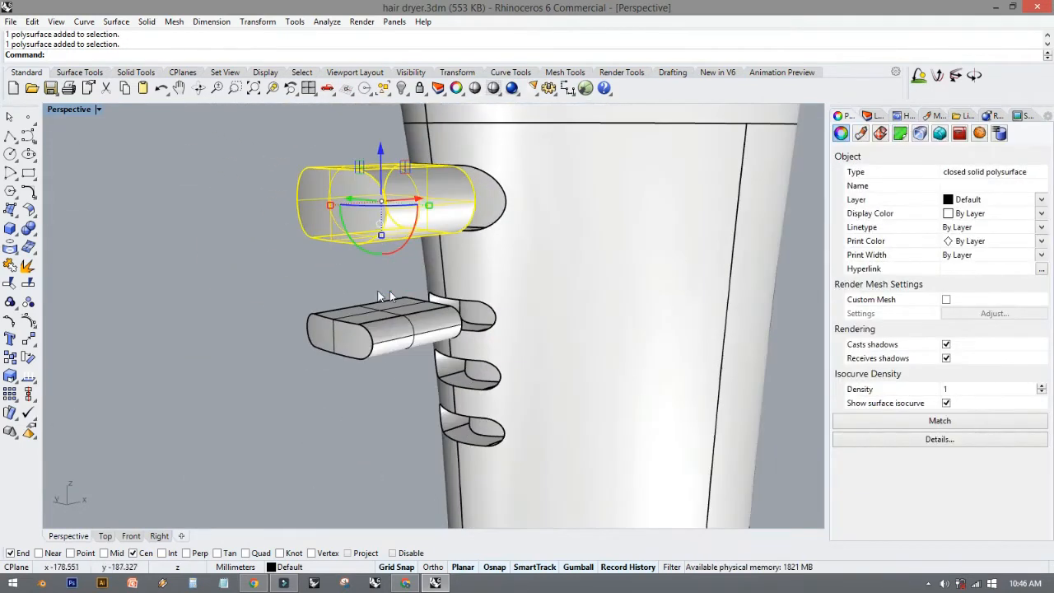
{"action": "left_click", "coordinate": [242, 275]}
{"action": "right_click_drag", "start_coordinate": [295, 282], "coordinate": [379, 322]}
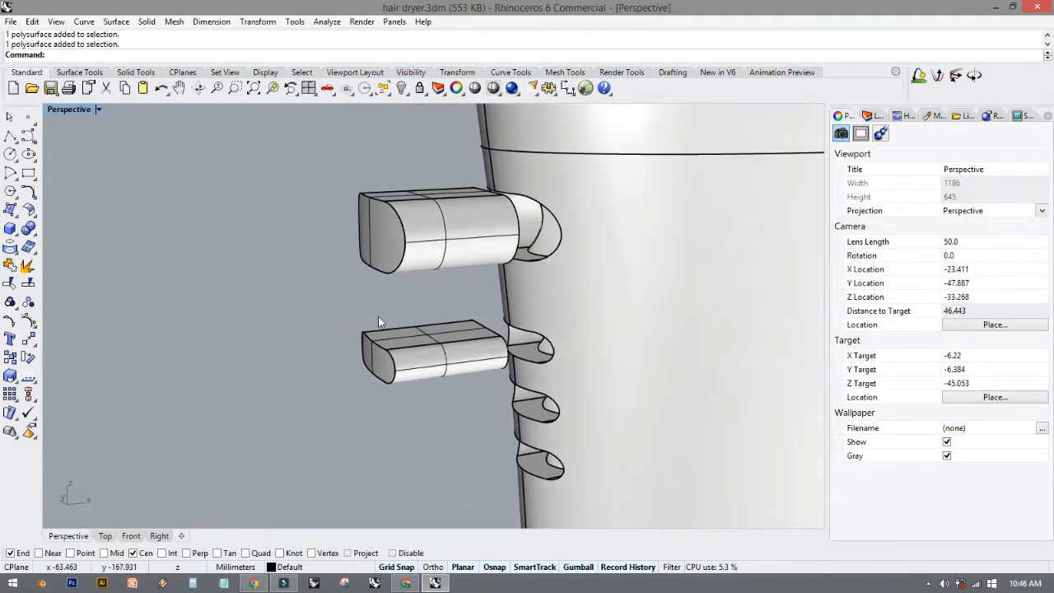
Fillet the chained rim edges of the large button slot on the handle with a radius of 0.3 mm.
{"action": "scroll", "coordinate": [210, 293], "scroll_direction": "up", "scroll_amount": 6}
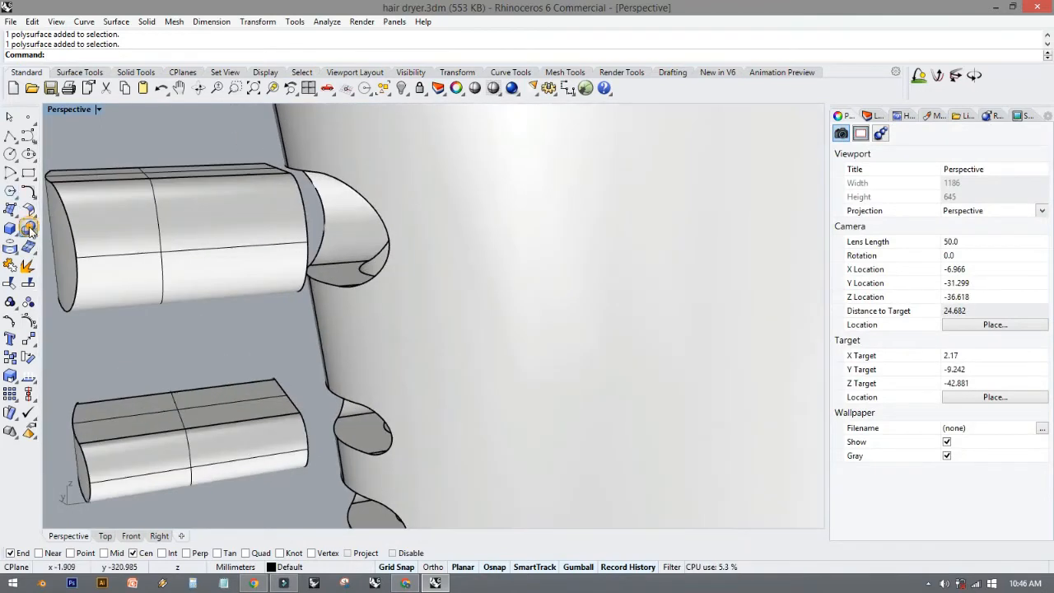
{"action": "left_click", "coordinate": [28, 228]}
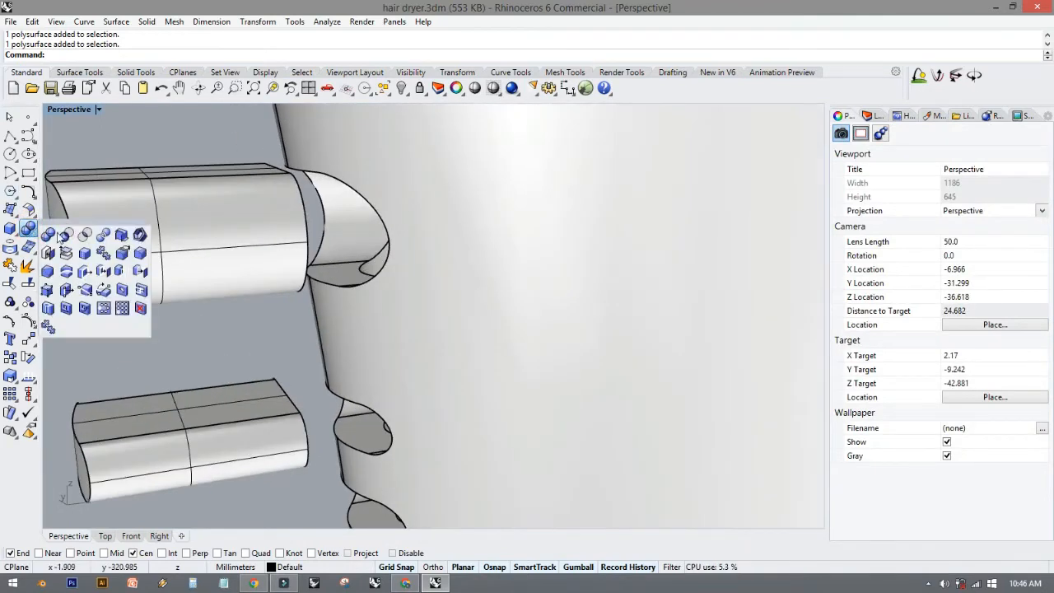
{"action": "left_click", "coordinate": [123, 252]}
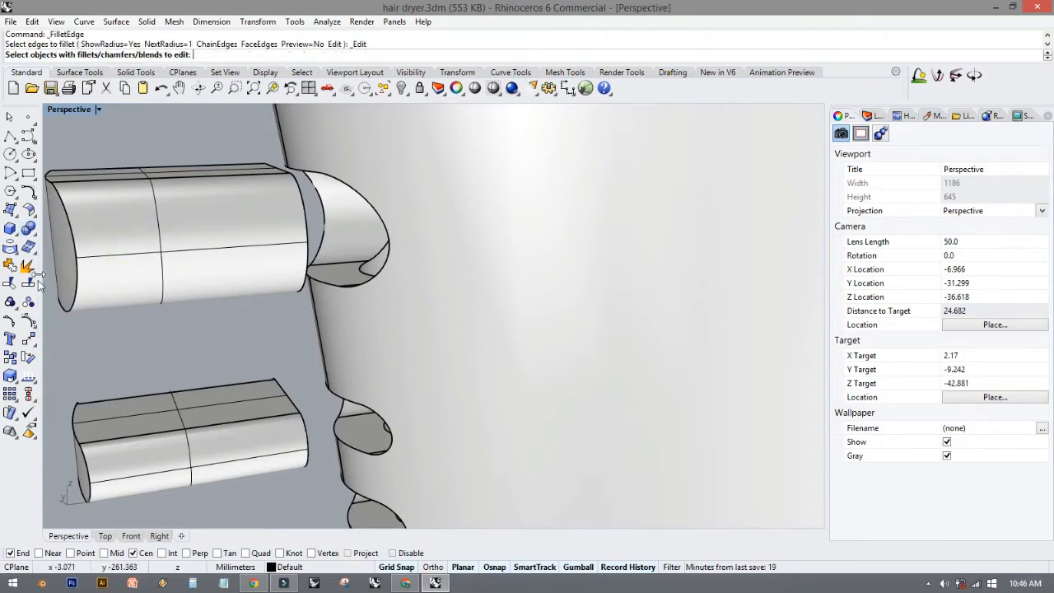
{"action": "left_click", "coordinate": [29, 229]}
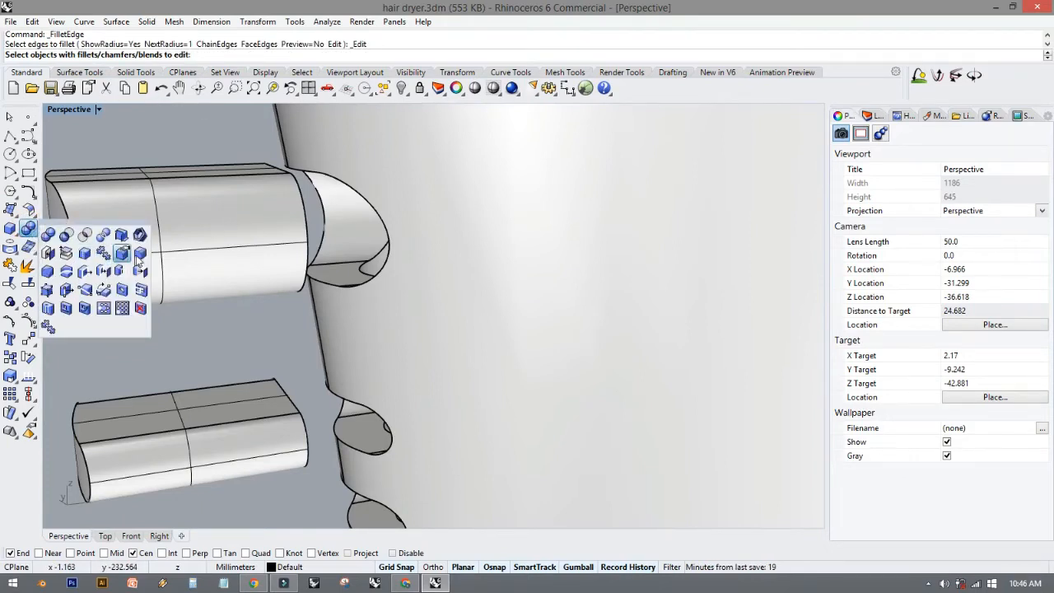
{"action": "left_click", "coordinate": [140, 255]}
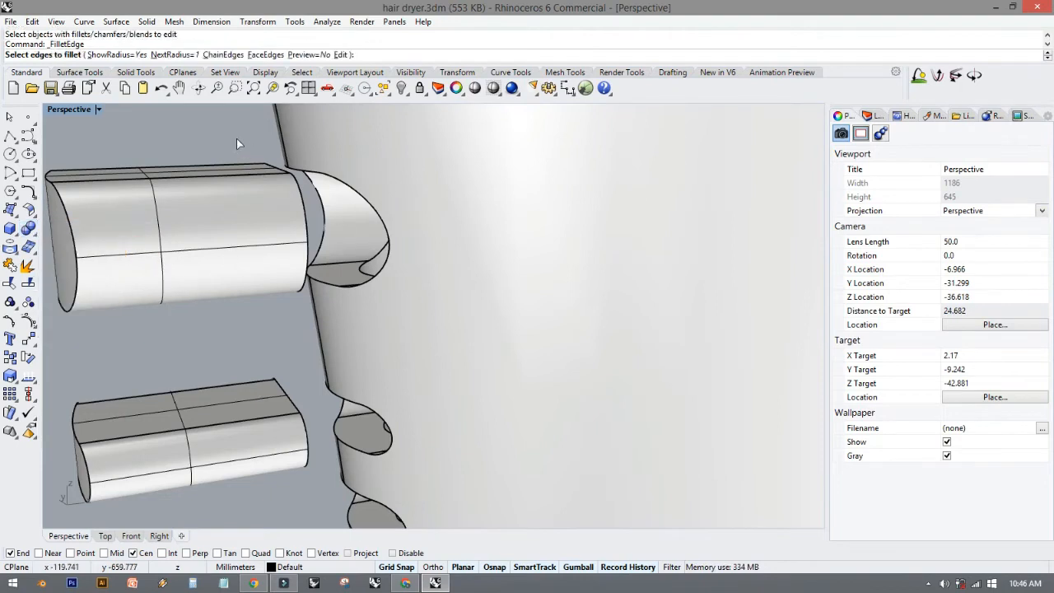
{"action": "type", "text": "0.3"}
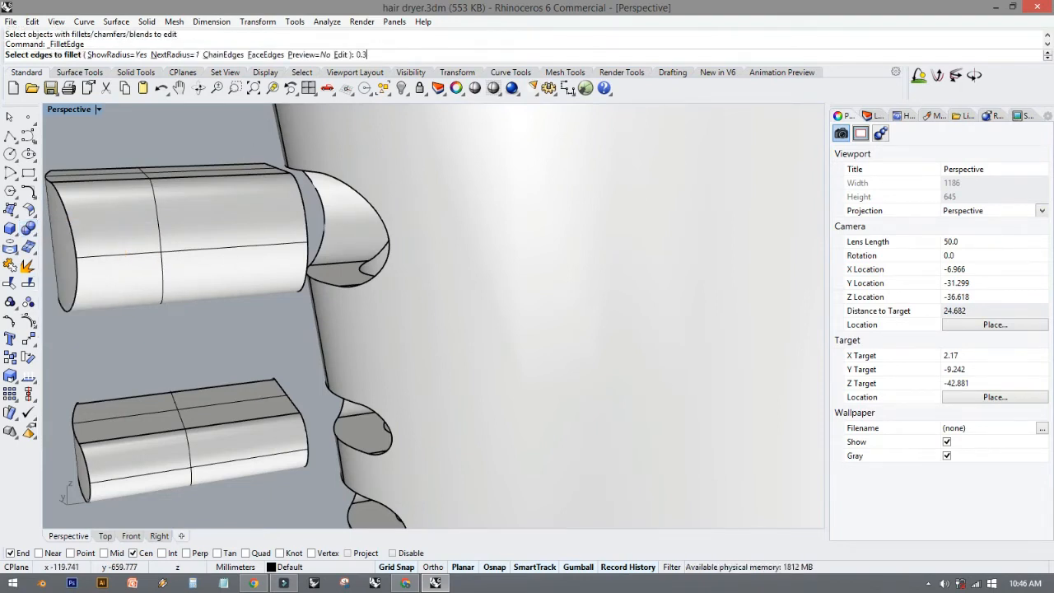
{"action": "key", "text": "Return"}
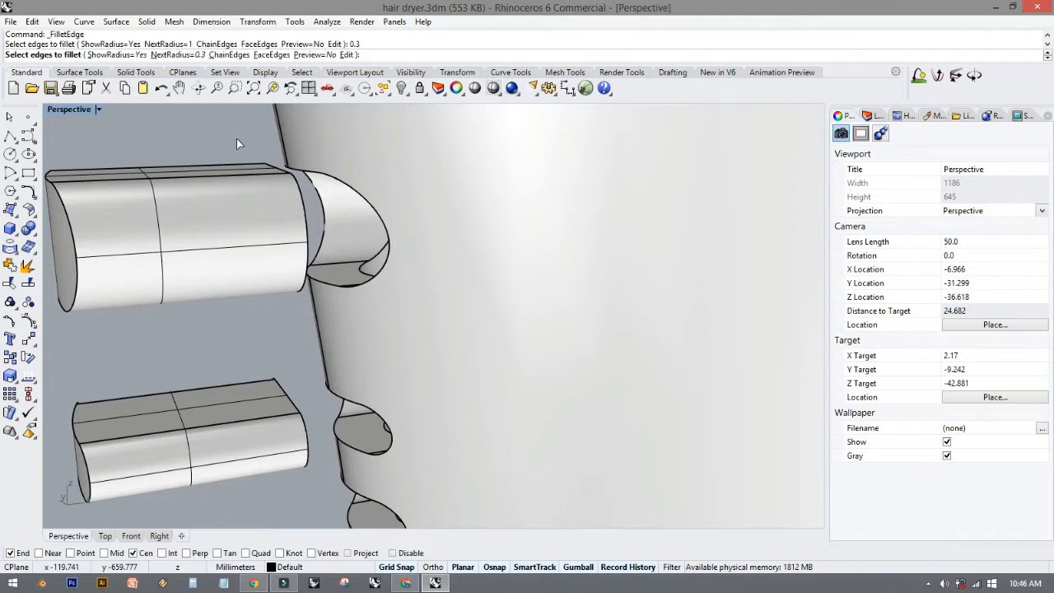
{"action": "left_click", "coordinate": [341, 182]}
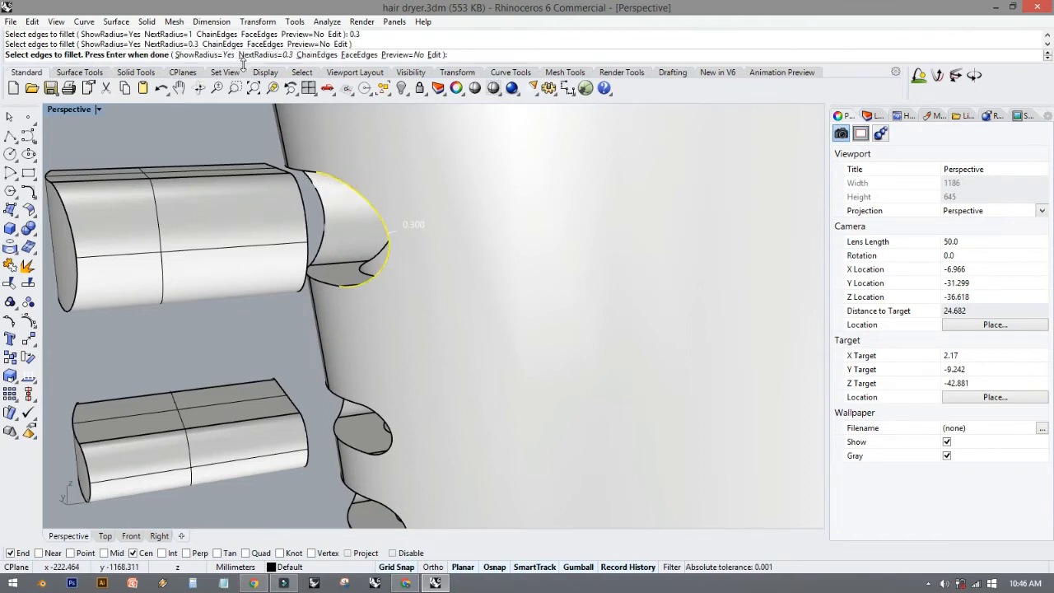
{"action": "left_click", "coordinate": [314, 54]}
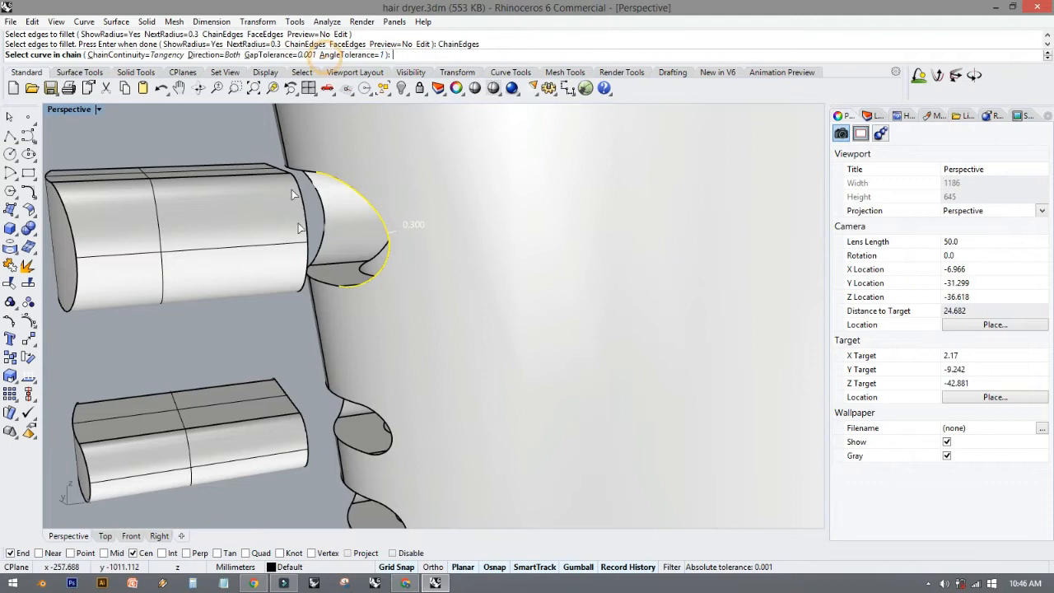
{"action": "left_click", "coordinate": [328, 288]}
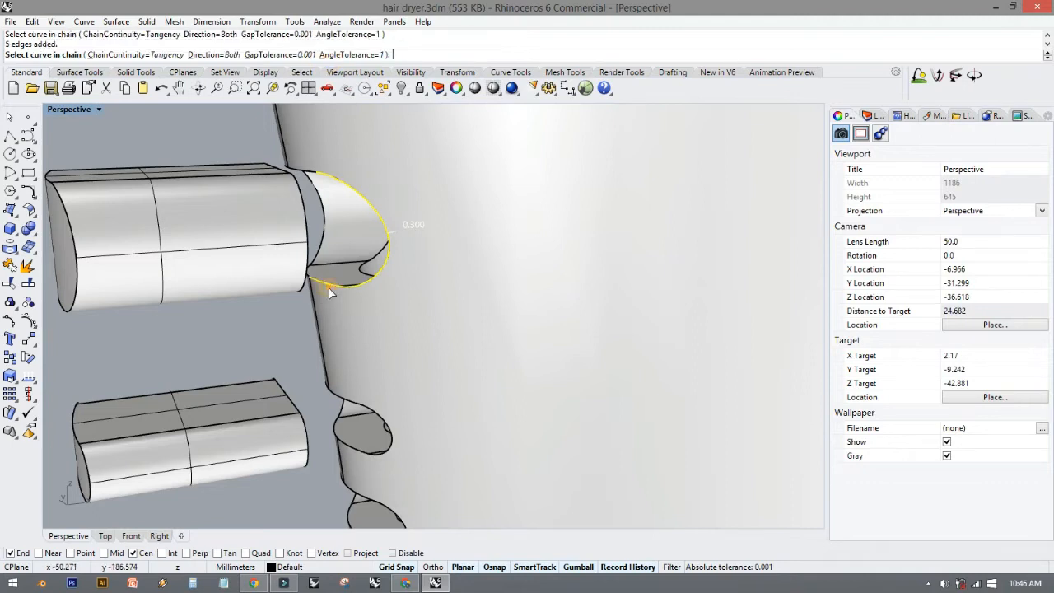
{"action": "right_click", "coordinate": [232, 158]}
{"action": "right_click", "coordinate": [231, 157]}
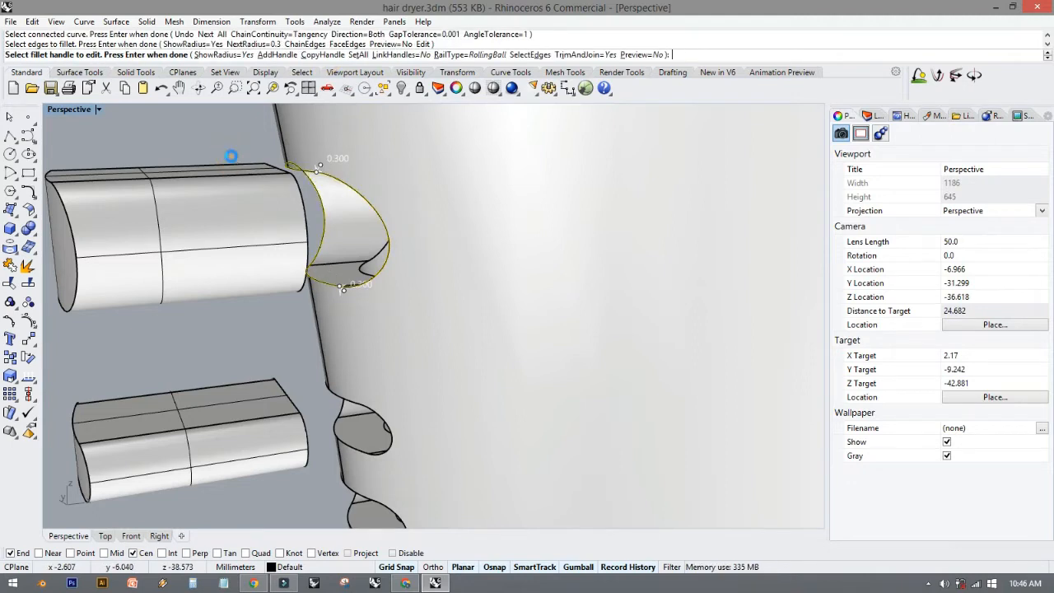
{"action": "right_click", "coordinate": [231, 156]}
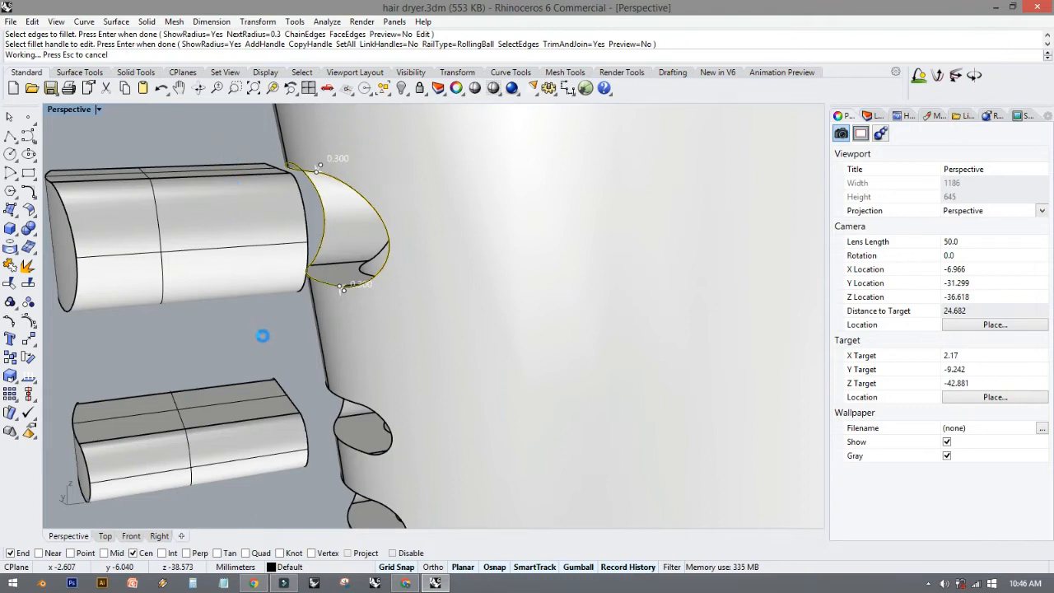
Fillet the chained rim edges of the uppermost small slot on the handle with a radius of 0.3 mm.
{"action": "right_click_drag", "start_coordinate": [262, 336], "coordinate": [362, 399], "text": "shift"}
{"action": "right_click", "coordinate": [261, 274]}
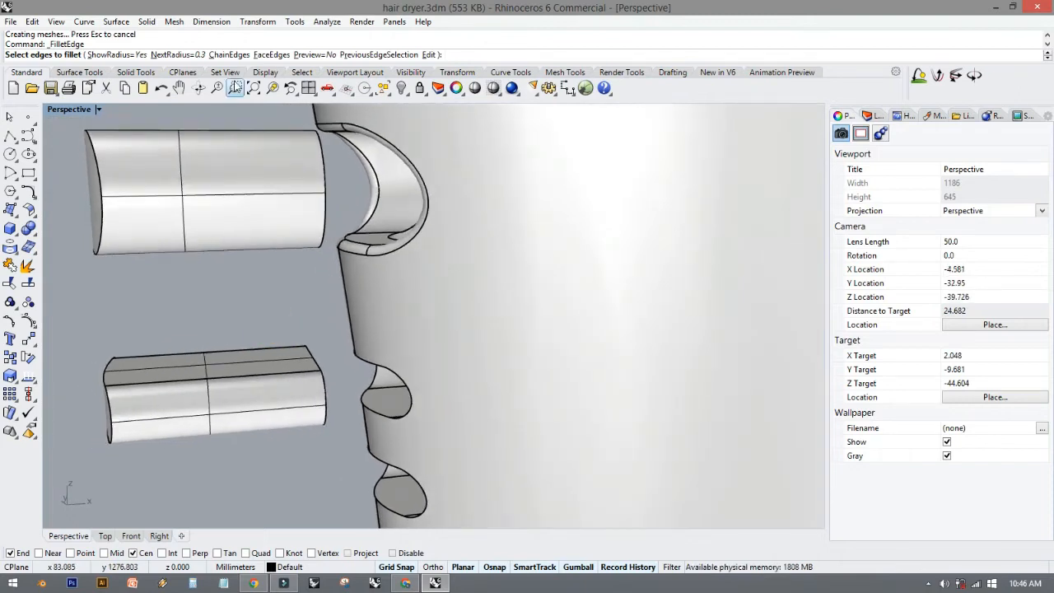
{"action": "left_click", "coordinate": [368, 368]}
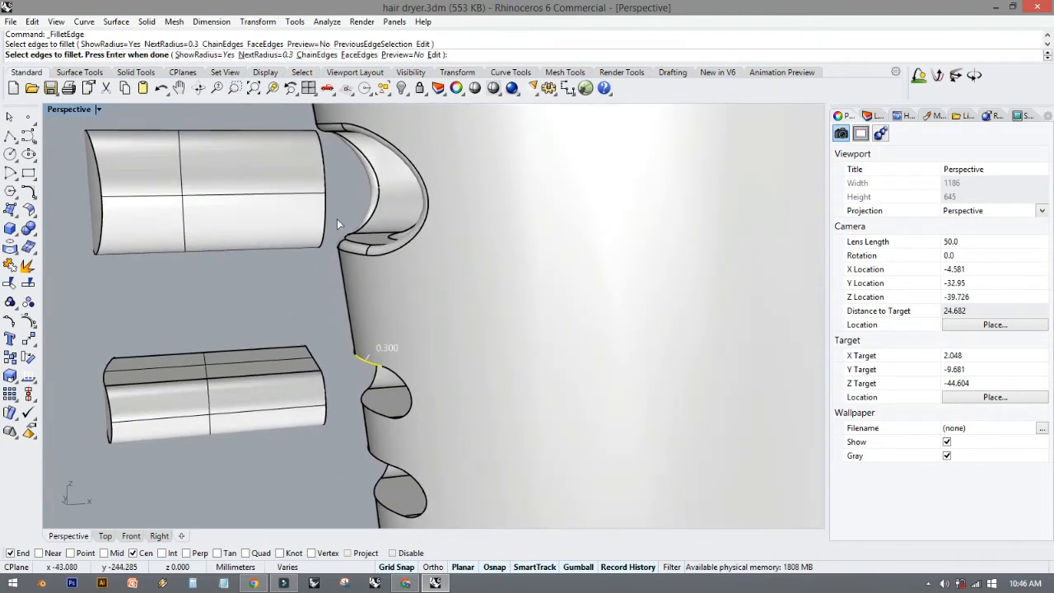
{"action": "left_click", "coordinate": [317, 54]}
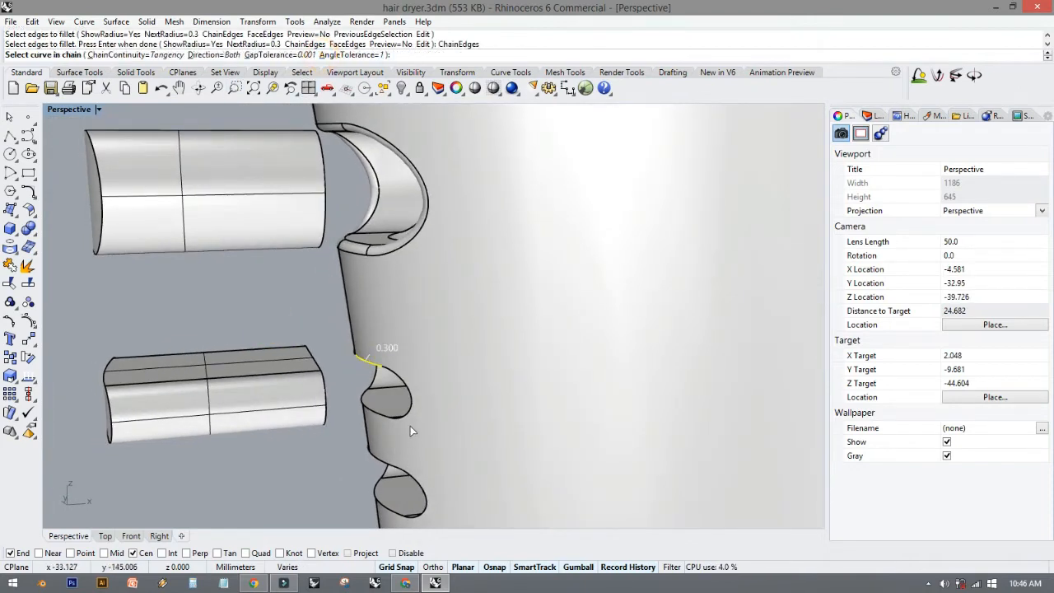
{"action": "left_click", "coordinate": [414, 404]}
{"action": "left_click", "coordinate": [414, 487]}
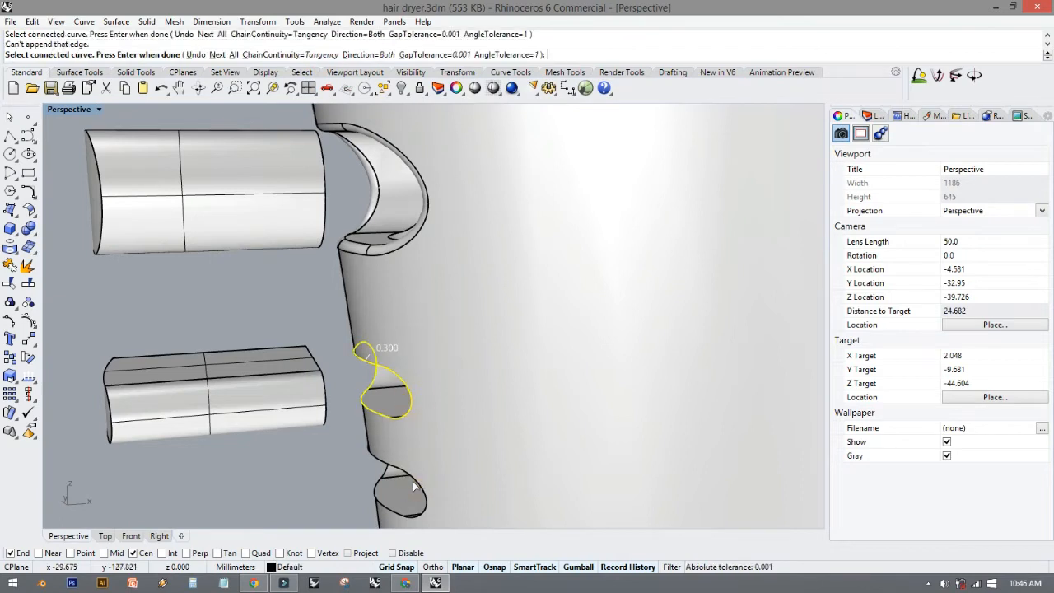
{"action": "key", "text": "Return"}
{"action": "key", "text": "Return"}
{"action": "key", "text": "Return"}
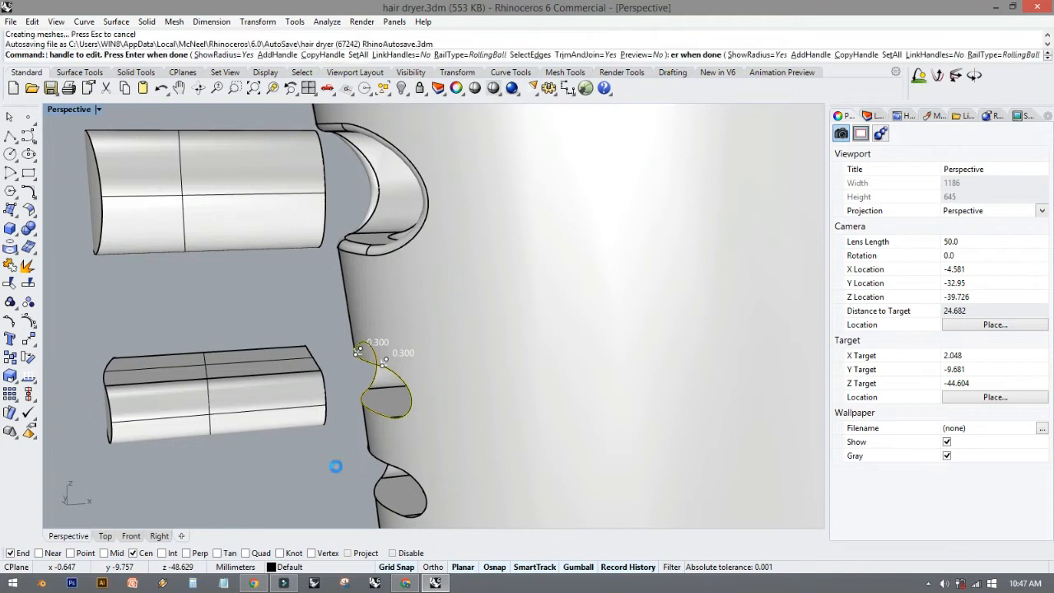
Fillet the chained rim edges of the middle small slot on the handle with a radius of 0.3 mm.
{"action": "right_click_drag", "start_coordinate": [333, 295], "coordinate": [327, 347], "text": "shift"}
{"action": "right_click", "coordinate": [329, 340]}
{"action": "left_click", "coordinate": [221, 57]}
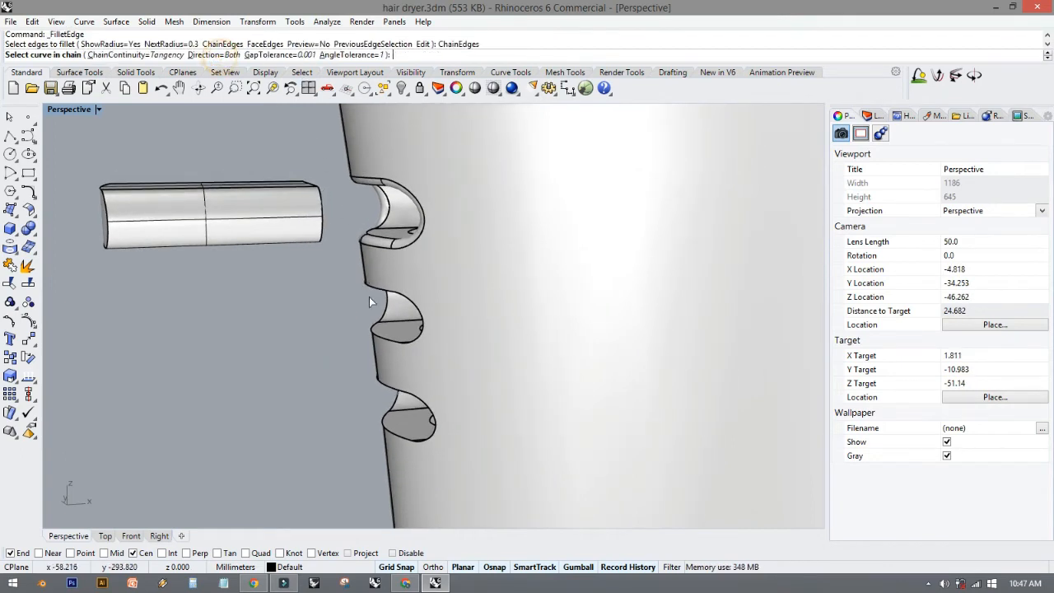
{"action": "left_click", "coordinate": [373, 298]}
{"action": "right_click", "coordinate": [351, 333]}
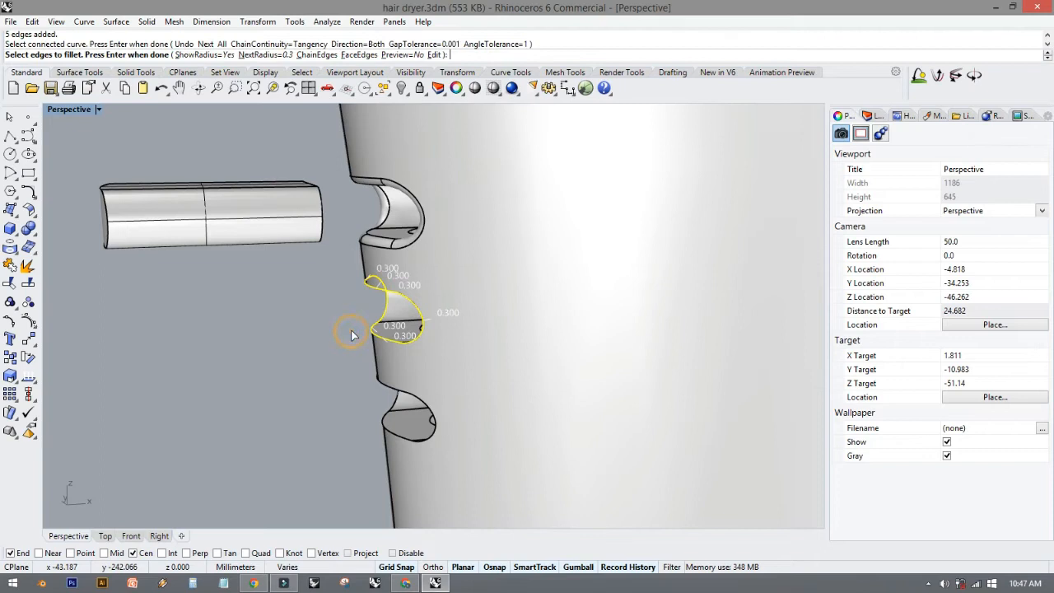
{"action": "right_click", "coordinate": [351, 330]}
{"action": "right_click", "coordinate": [351, 330]}
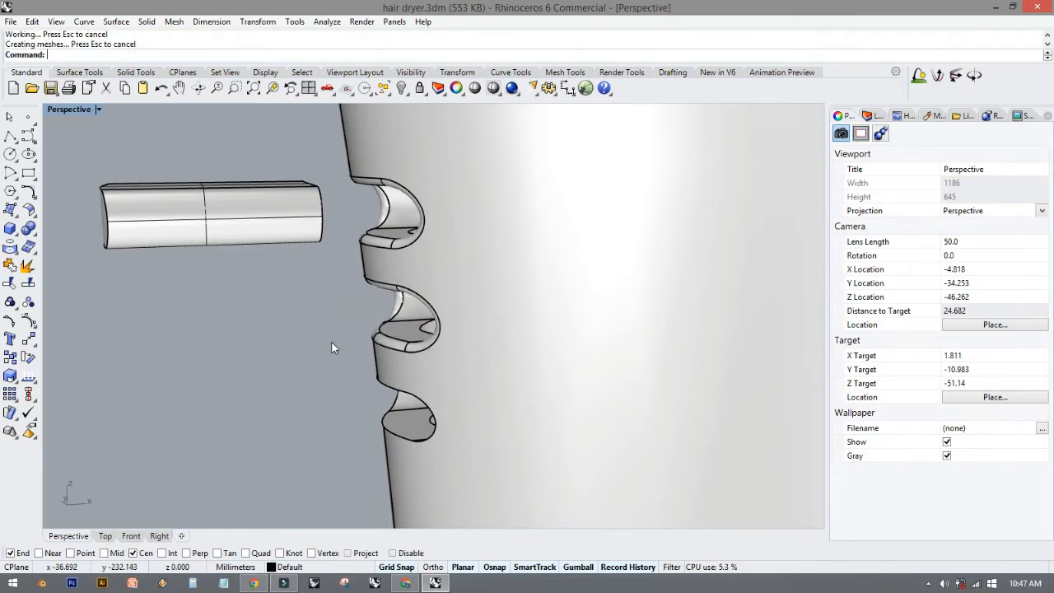
Fillet the chained rim edges of the lowest small slot on the handle with a radius of 0.3 mm.
{"action": "right_click", "coordinate": [331, 340]}
{"action": "left_click", "coordinate": [225, 56]}
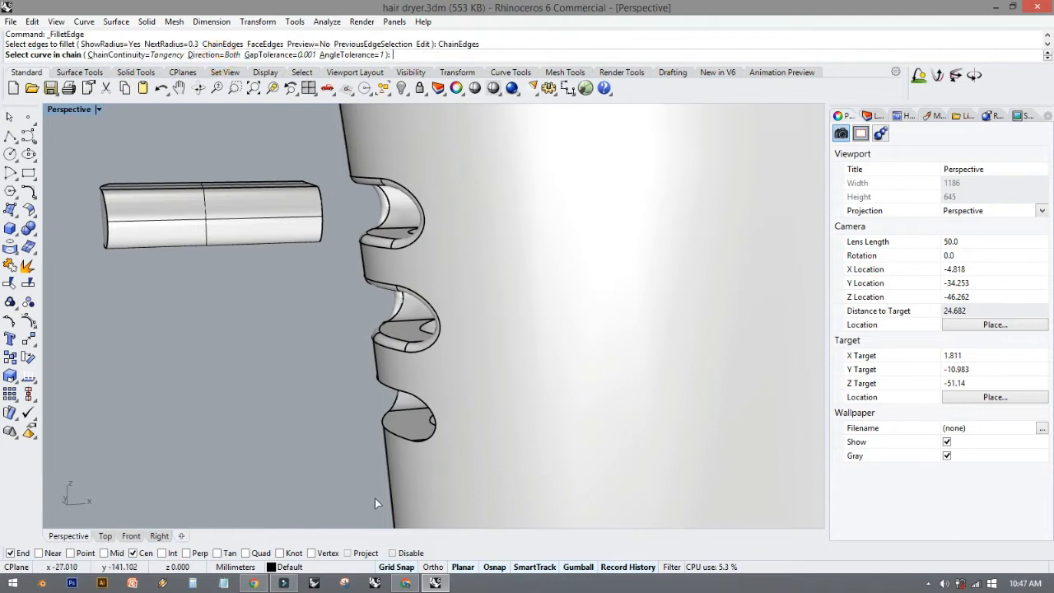
{"action": "left_click", "coordinate": [376, 387]}
{"action": "right_click", "coordinate": [335, 407]}
{"action": "right_click", "coordinate": [336, 408]}
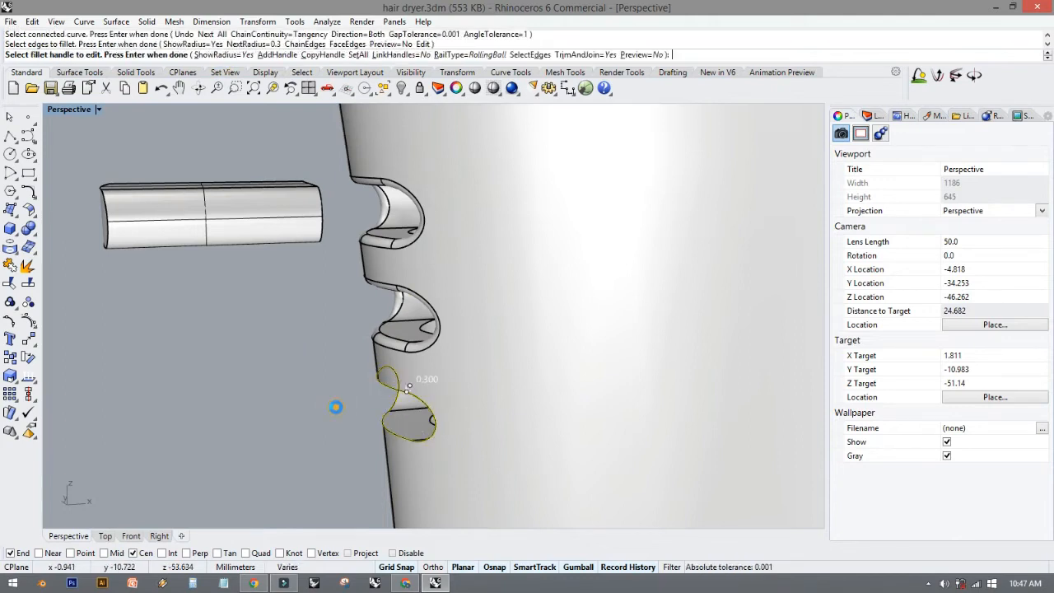
{"action": "right_click", "coordinate": [336, 408]}
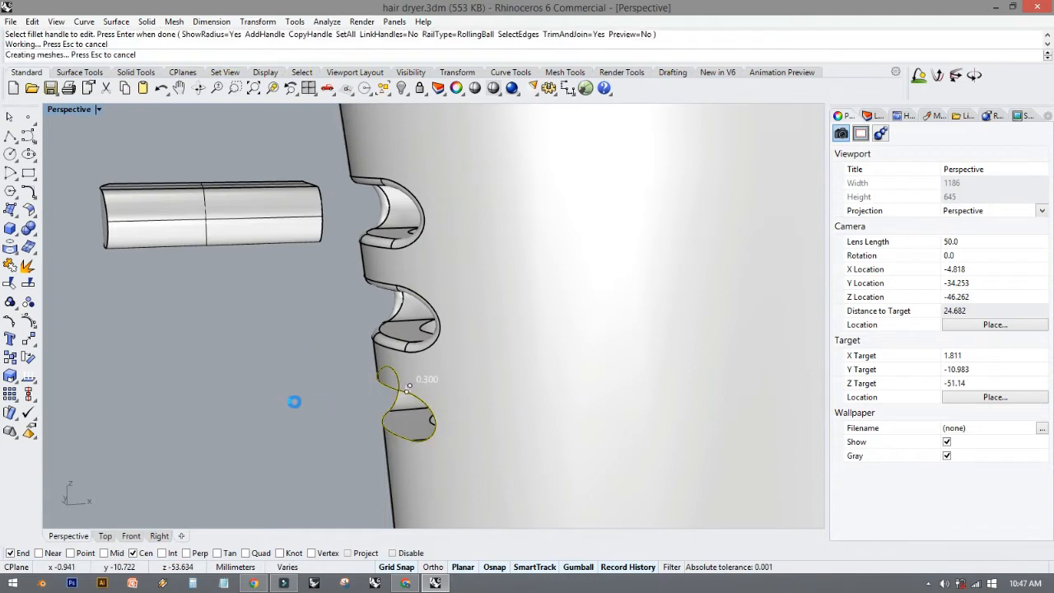
Fillet the outer end-face edges of both the large and small handle buttons with a radius of 0.3 mm.
{"action": "right_click_drag", "start_coordinate": [260, 400], "coordinate": [379, 486], "text": "shift"}
{"action": "right_click_drag", "start_coordinate": [285, 381], "coordinate": [290, 421]}
{"action": "right_click", "coordinate": [364, 431]}
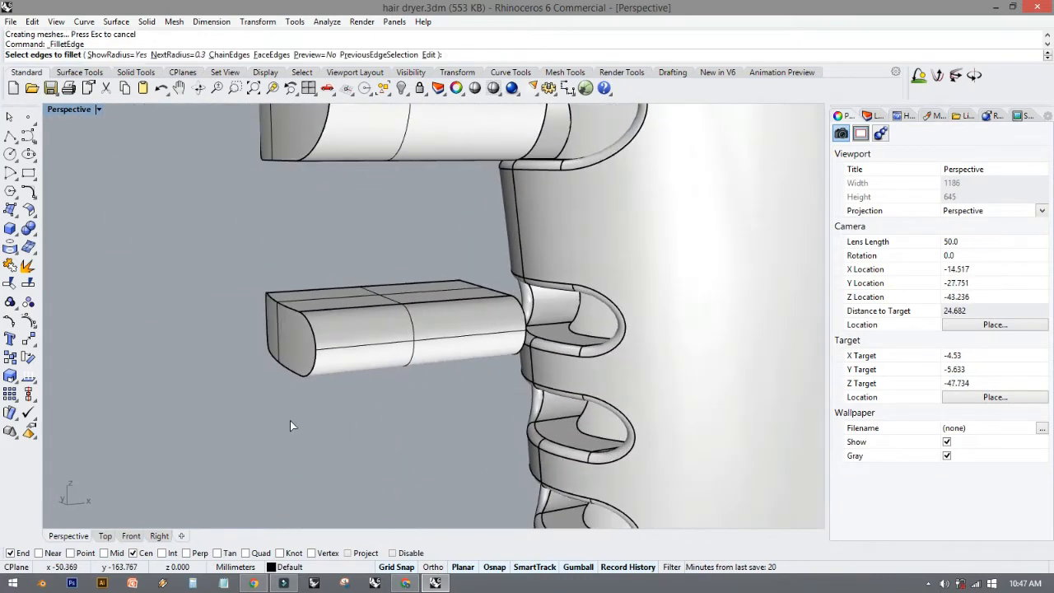
{"action": "scroll", "coordinate": [289, 420], "scroll_direction": "down", "scroll_amount": 6}
{"action": "left_click_drag", "start_coordinate": [292, 244], "coordinate": [334, 301]}
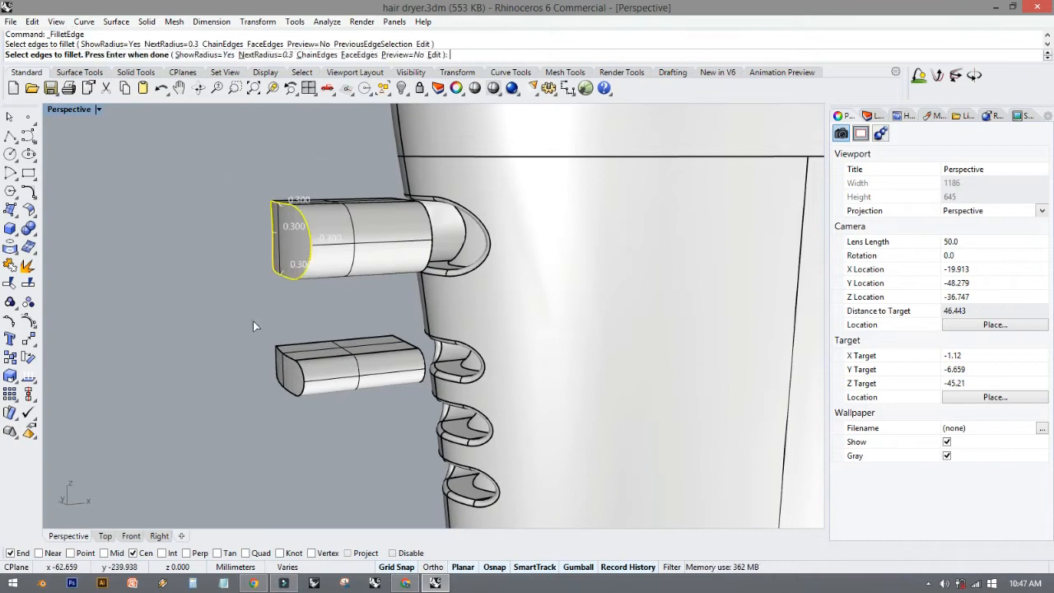
{"action": "left_click_drag", "start_coordinate": [331, 423], "coordinate": [330, 422]}
{"action": "scroll", "coordinate": [282, 274], "scroll_direction": "up", "scroll_amount": 6}
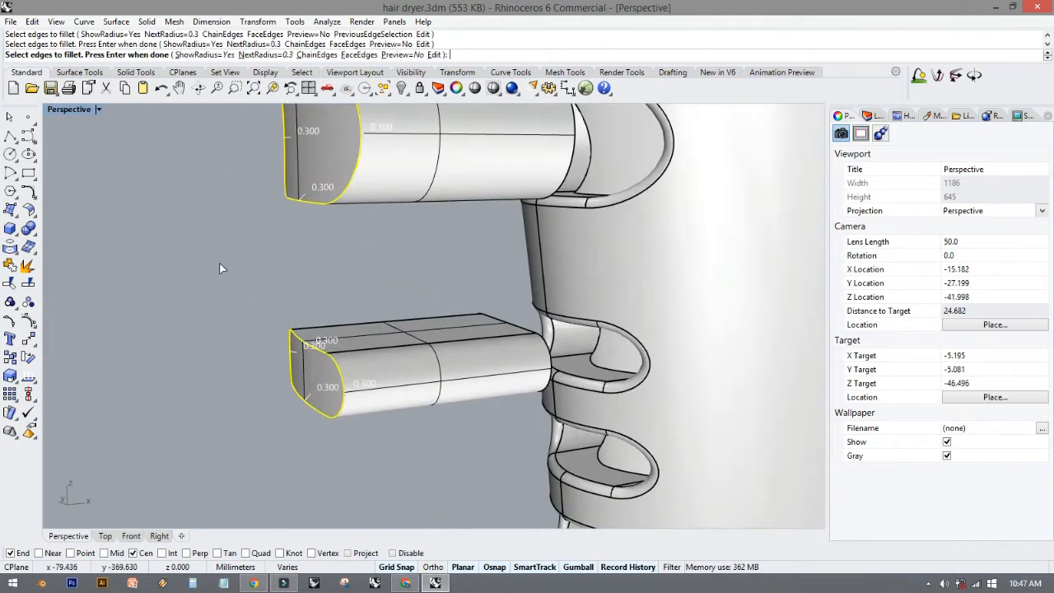
{"action": "key", "text": "Return"}
{"action": "key", "text": "Return"}
Move the large and small buttons together inward so they sit in their slots on the handle.
{"action": "right_click_drag", "start_coordinate": [247, 269], "coordinate": [189, 280]}
{"action": "left_click", "coordinate": [404, 322]}
{"action": "left_click", "coordinate": [426, 182], "text": "shift"}
{"action": "right_click_drag", "start_coordinate": [426, 181], "coordinate": [415, 217]}
{"action": "left_click_drag", "start_coordinate": [436, 278], "coordinate": [650, 269]}
{"action": "left_click", "coordinate": [371, 292]}
Move the small button slightly deeper into the uppermost small slot.
{"action": "right_click_drag", "start_coordinate": [374, 303], "coordinate": [304, 250], "text": "shift"}
{"action": "left_click", "coordinate": [418, 338]}
{"action": "left_click_drag", "start_coordinate": [568, 326], "coordinate": [600, 325]}
{"action": "left_click", "coordinate": [333, 313]}
{"action": "right_click_drag", "start_coordinate": [380, 330], "coordinate": [511, 327]}
{"action": "right_click_drag", "start_coordinate": [510, 327], "coordinate": [533, 233], "text": "shift"}
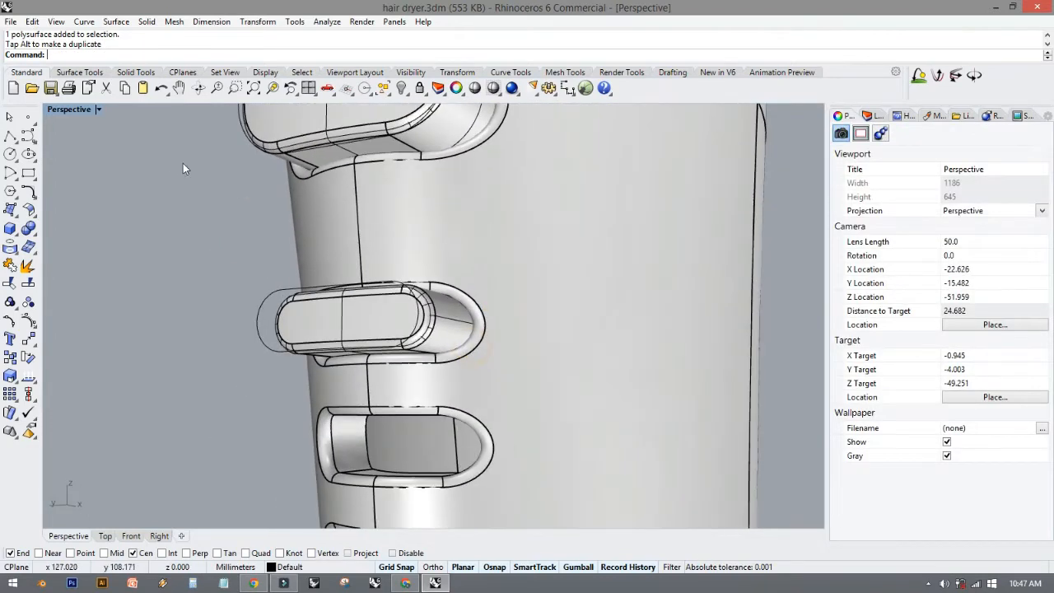
{"action": "double_click", "coordinate": [79, 111]}
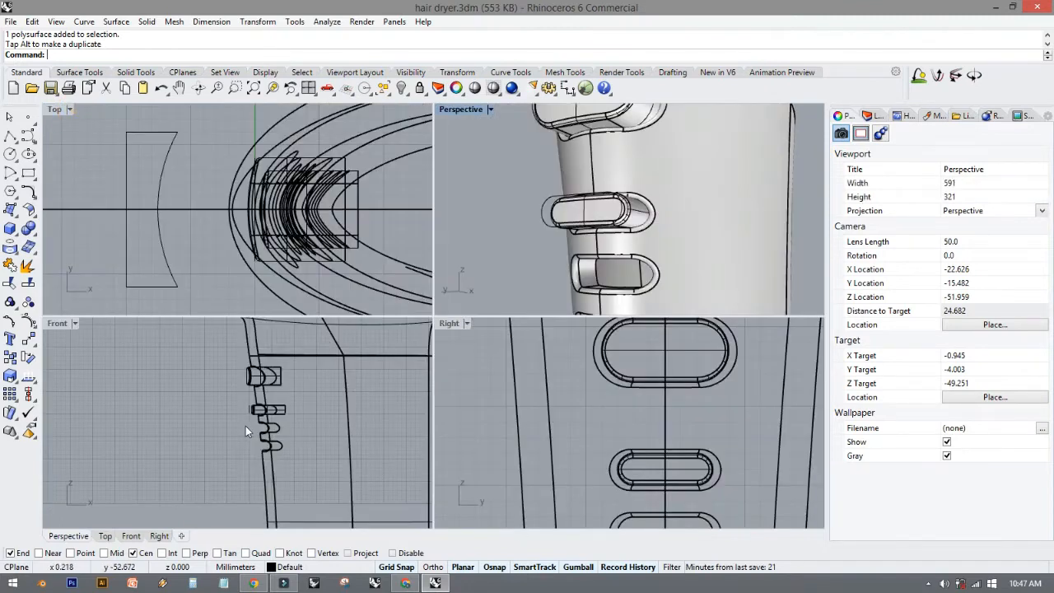
{"action": "scroll", "coordinate": [245, 425], "scroll_direction": "up", "scroll_amount": 4}
{"action": "left_click", "coordinate": [301, 401]}
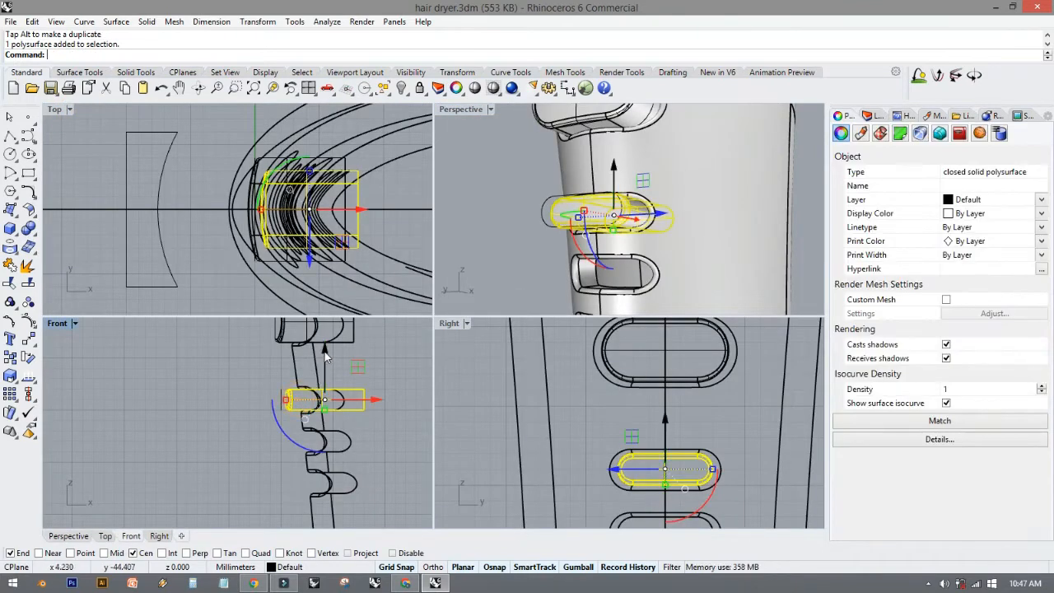
{"action": "key", "text": "alt"}
{"action": "left_click_drag", "start_coordinate": [325, 351], "coordinate": [325, 393]}
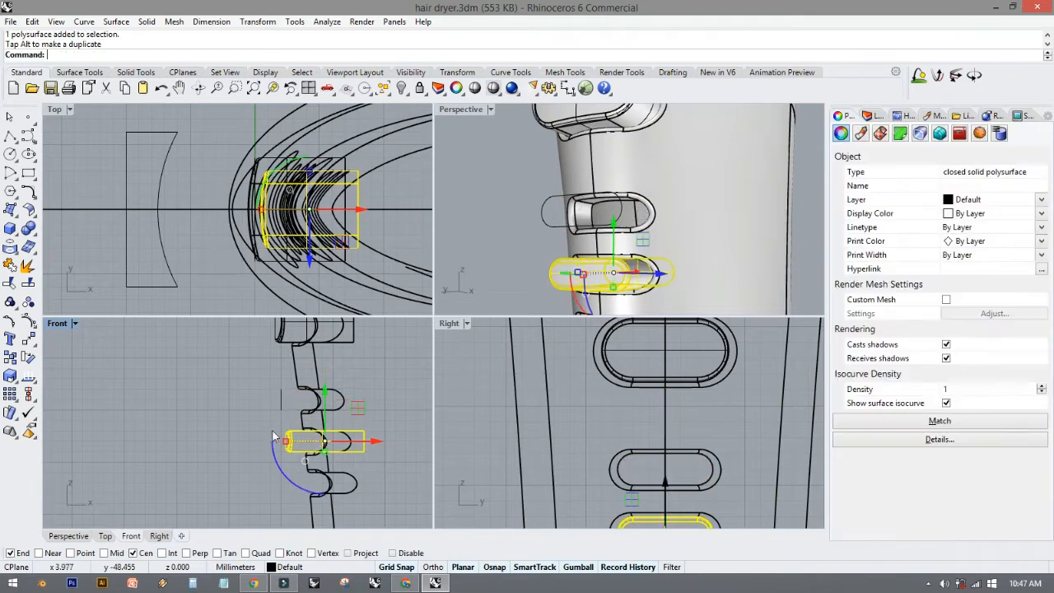
{"action": "key", "text": "ctrl+z"}
Copy the small button straight down from the uppermost small slot into the middle and lowest small slots on the handle.
{"action": "left_click", "coordinate": [326, 353]}
{"action": "left_click_drag", "start_coordinate": [326, 354], "coordinate": [323, 432]}
{"action": "key", "text": "alt"}
{"action": "left_click", "coordinate": [233, 429]}
{"action": "left_click", "coordinate": [305, 449]}
{"action": "left_click", "coordinate": [244, 480]}
{"action": "right_click_drag", "start_coordinate": [253, 457], "coordinate": [235, 406]}
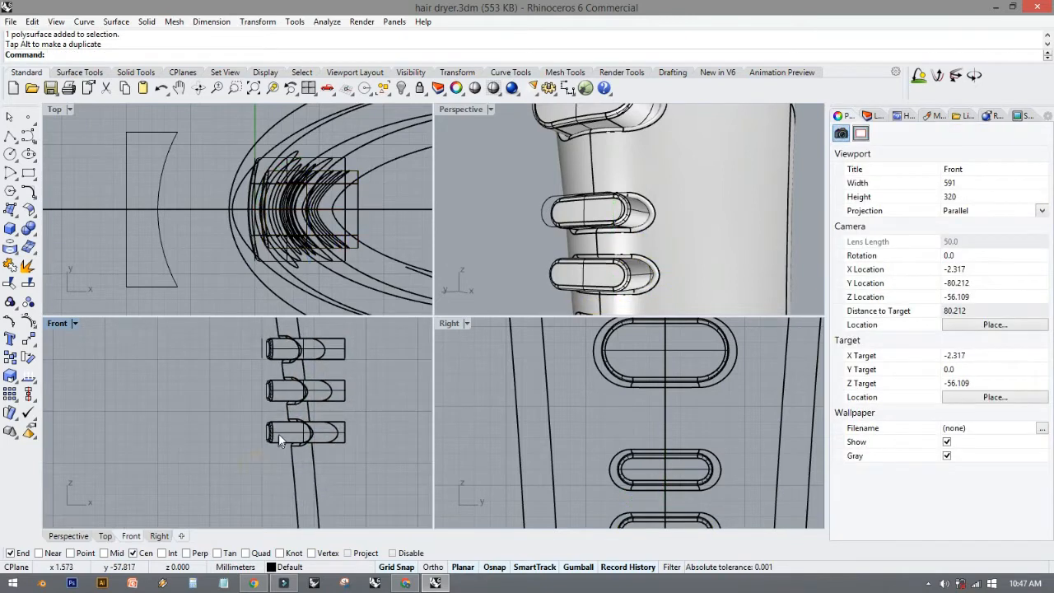
Try shifting the lowest small button deeper into its slot, and bring it back in line with the other small buttons.
{"action": "left_click", "coordinate": [275, 436]}
{"action": "left_click_drag", "start_coordinate": [359, 432], "coordinate": [374, 433]}
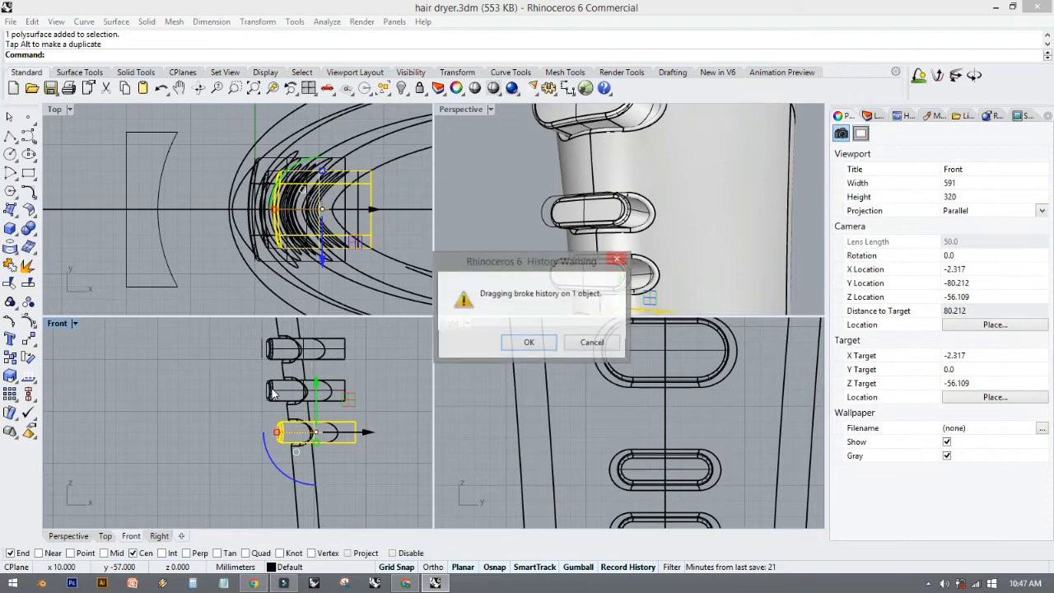
{"action": "left_click", "coordinate": [527, 343]}
{"action": "left_click", "coordinate": [309, 392]}
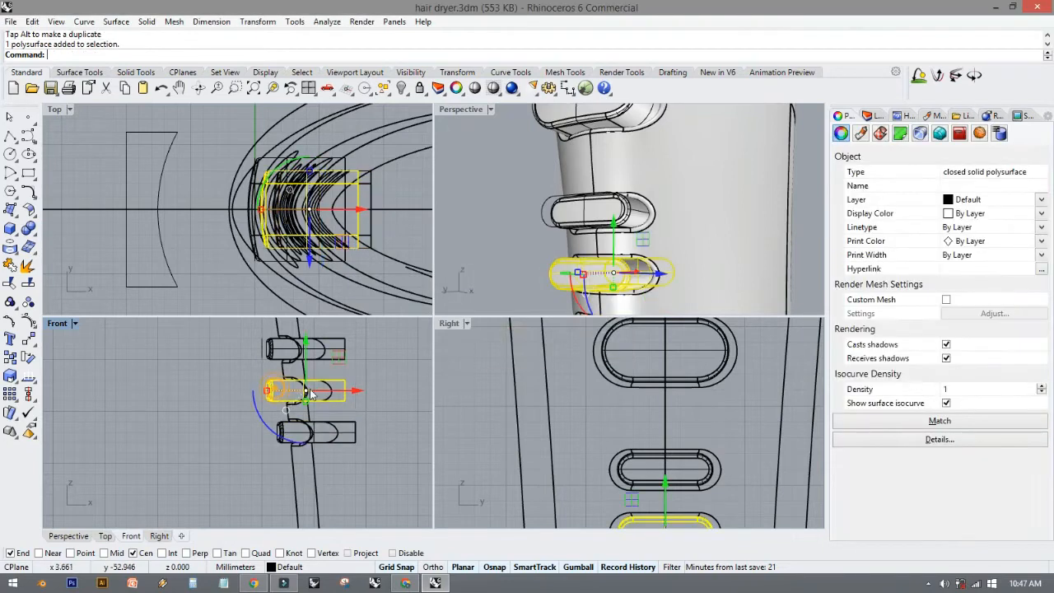
{"action": "left_click_drag", "start_coordinate": [358, 390], "coordinate": [357, 391]}
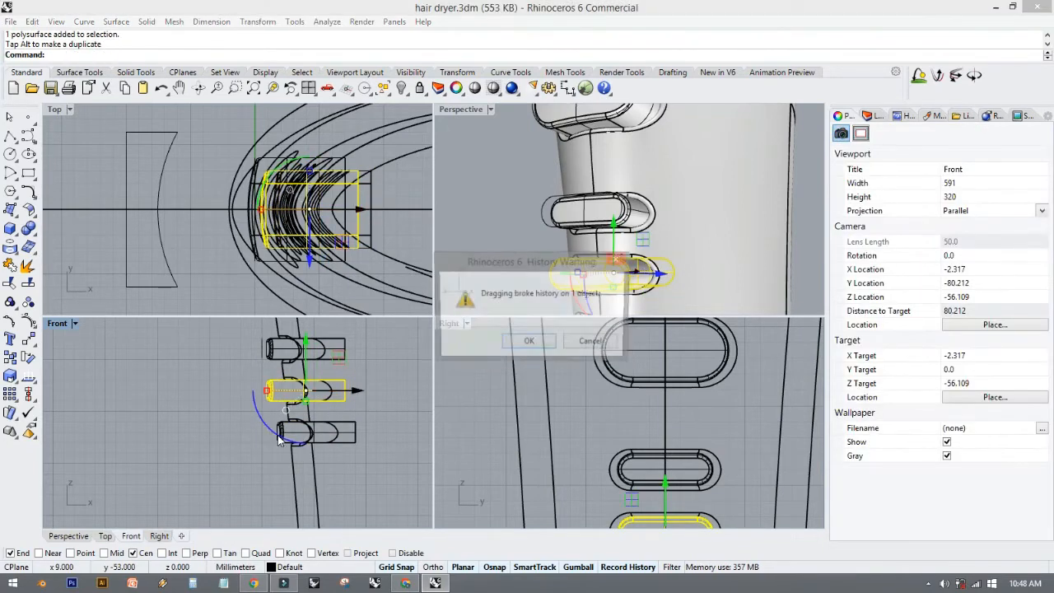
{"action": "left_click", "coordinate": [276, 434]}
{"action": "left_click", "coordinate": [526, 343]}
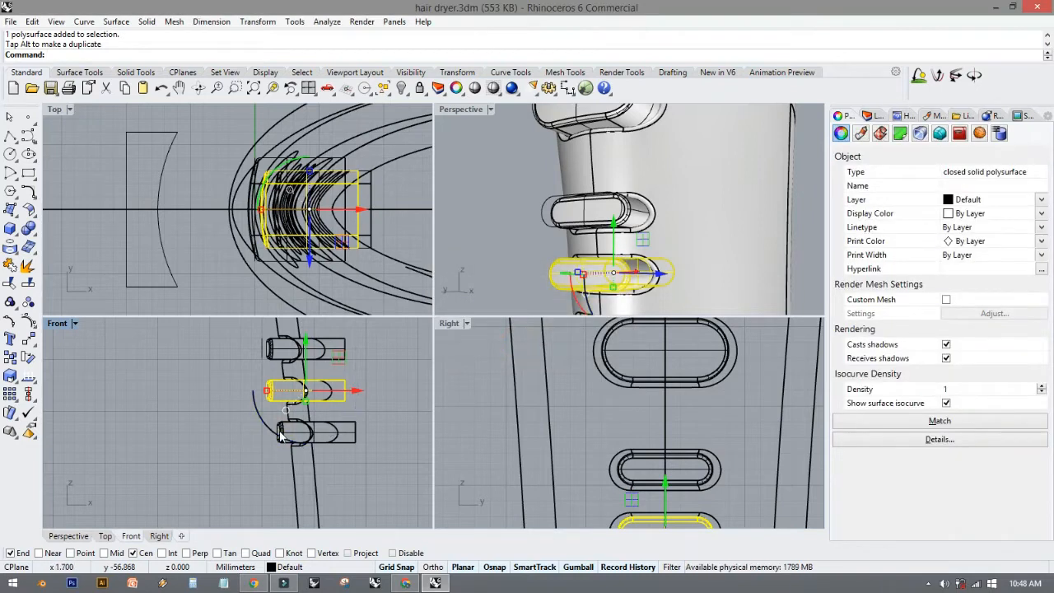
{"action": "left_click", "coordinate": [316, 483]}
{"action": "left_click", "coordinate": [355, 436]}
{"action": "left_click_drag", "start_coordinate": [373, 433], "coordinate": [362, 433]}
{"action": "left_click", "coordinate": [238, 465]}
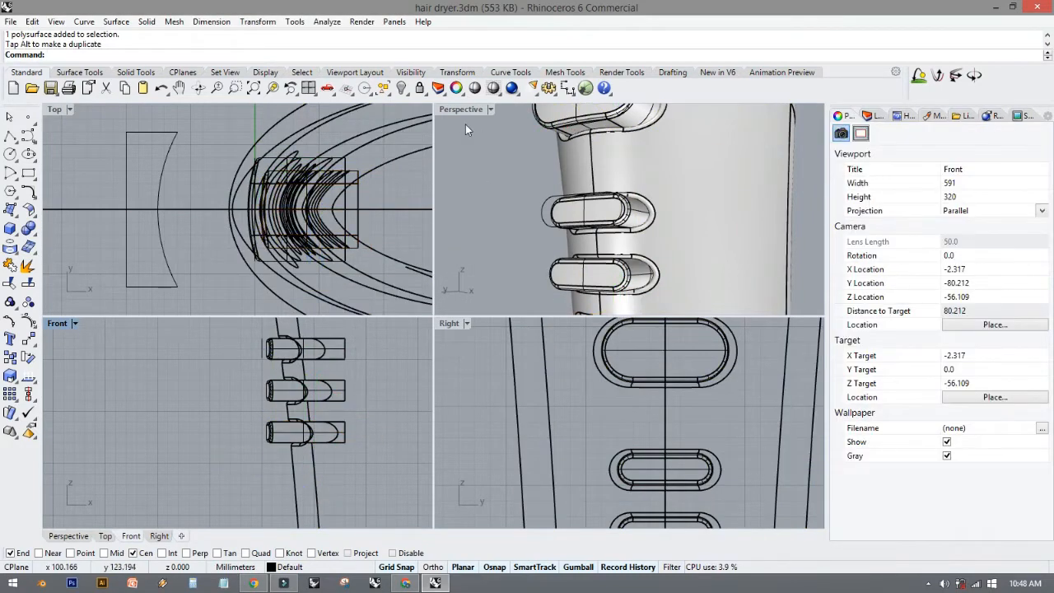
Examine the whole hair dryer in perspective and the handle button arrangement in the right view.
{"action": "double_click", "coordinate": [461, 112]}
{"action": "scroll", "coordinate": [429, 167], "scroll_direction": "down", "scroll_amount": 11}
{"action": "right_click_drag", "start_coordinate": [454, 282], "coordinate": [320, 357]}
{"action": "right_click_drag", "start_coordinate": [319, 357], "coordinate": [456, 336], "text": "ctrl"}
{"action": "right_click_drag", "start_coordinate": [456, 336], "coordinate": [473, 401], "text": "shift"}
{"action": "scroll", "coordinate": [475, 358], "scroll_direction": "up", "scroll_amount": 8}
{"action": "right_click_drag", "start_coordinate": [475, 357], "coordinate": [381, 349]}
{"action": "right_click_drag", "start_coordinate": [382, 349], "coordinate": [401, 274], "text": "shift"}
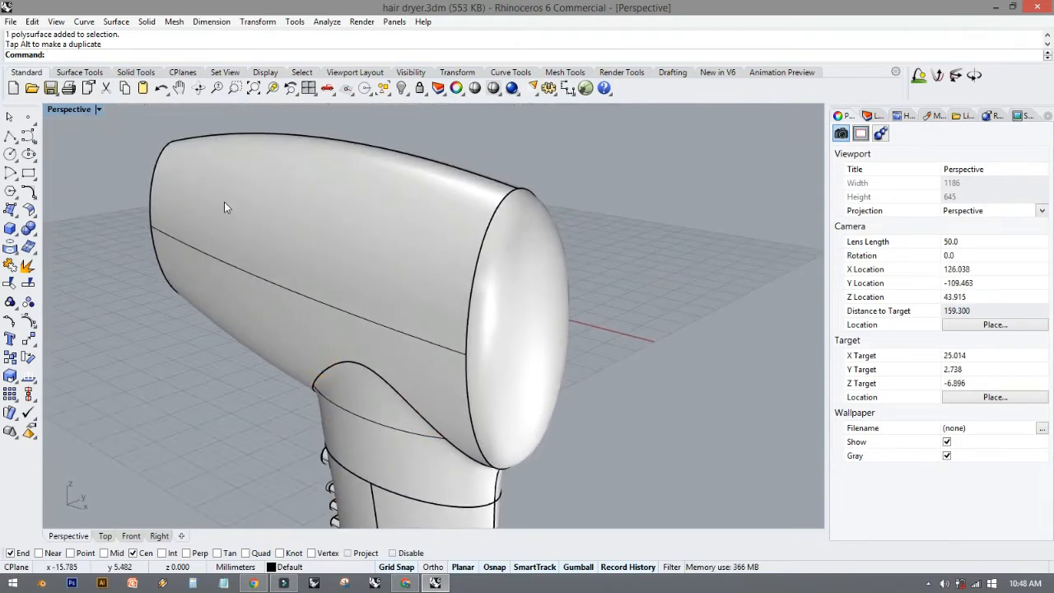
{"action": "double_click", "coordinate": [56, 111]}
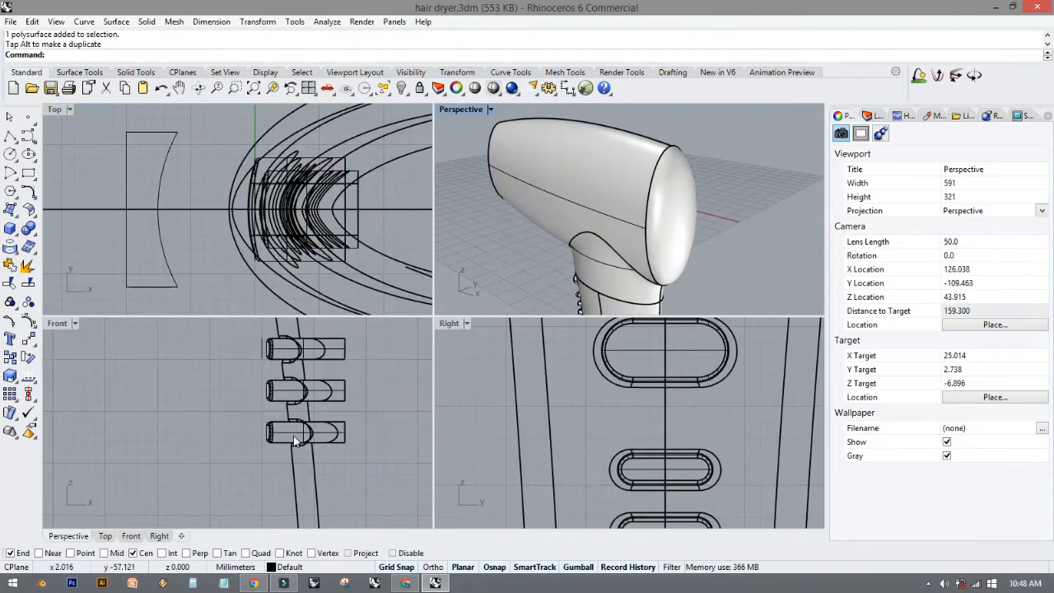
{"action": "double_click", "coordinate": [449, 322]}
{"action": "scroll", "coordinate": [469, 322], "scroll_direction": "down", "scroll_amount": 5}
{"action": "right_click_drag", "start_coordinate": [469, 319], "coordinate": [442, 378]}
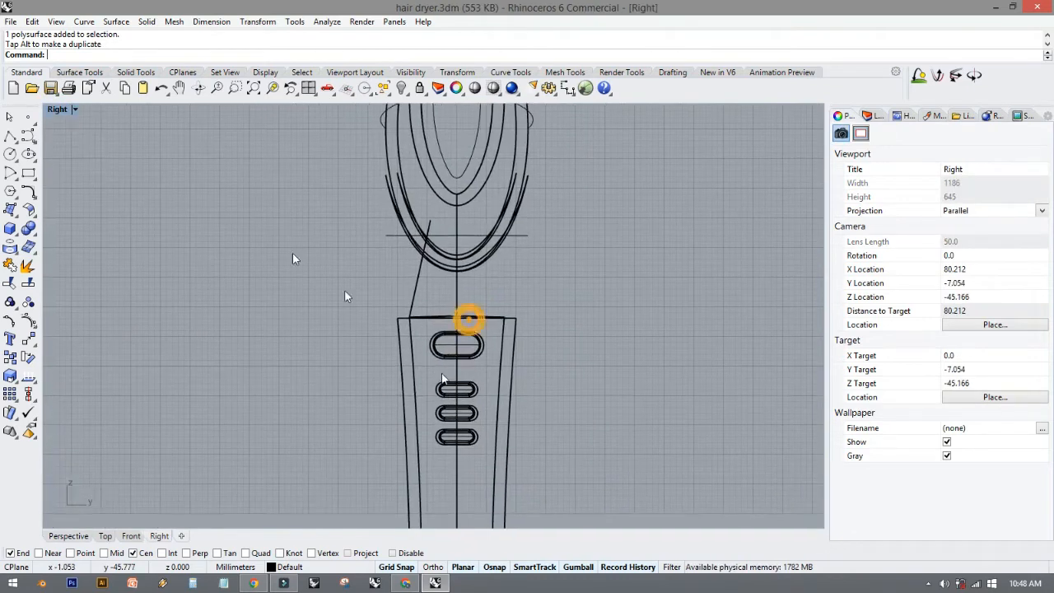
{"action": "double_click", "coordinate": [53, 110]}
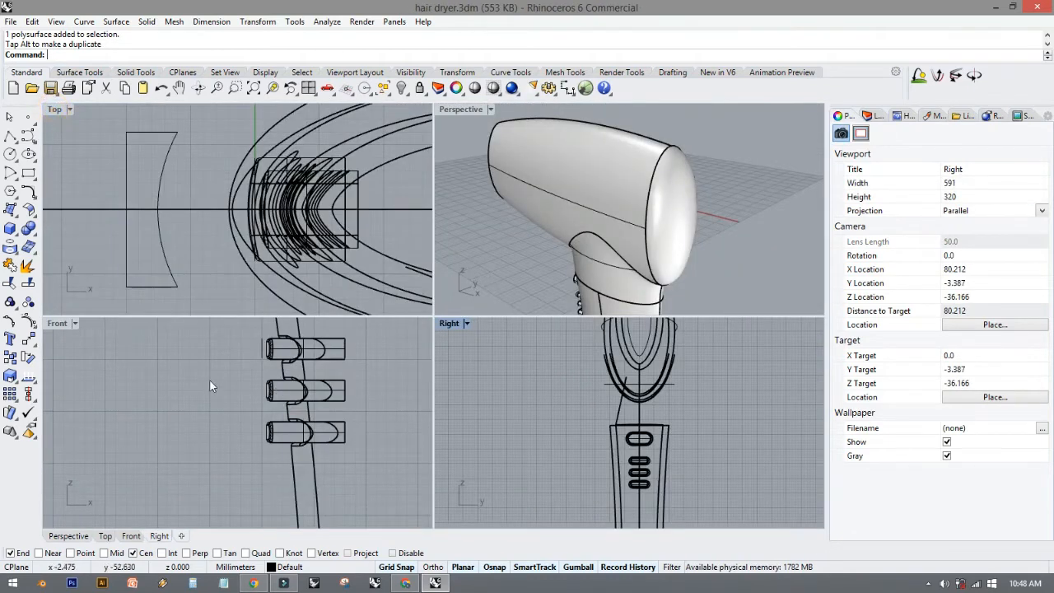
Draw a solid cylinder of about 2 mm radius at x 25, y 2 in the front view, extending sideways from the body.
{"action": "double_click", "coordinate": [58, 324]}
{"action": "scroll", "coordinate": [526, 369], "scroll_direction": "down", "scroll_amount": 12}
{"action": "right_click_drag", "start_coordinate": [554, 355], "coordinate": [299, 442]}
{"action": "right_click_drag", "start_coordinate": [384, 333], "coordinate": [371, 436]}
{"action": "right_click_drag", "start_coordinate": [331, 189], "coordinate": [612, 219]}
{"action": "scroll", "coordinate": [476, 305], "scroll_direction": "up", "scroll_amount": 6}
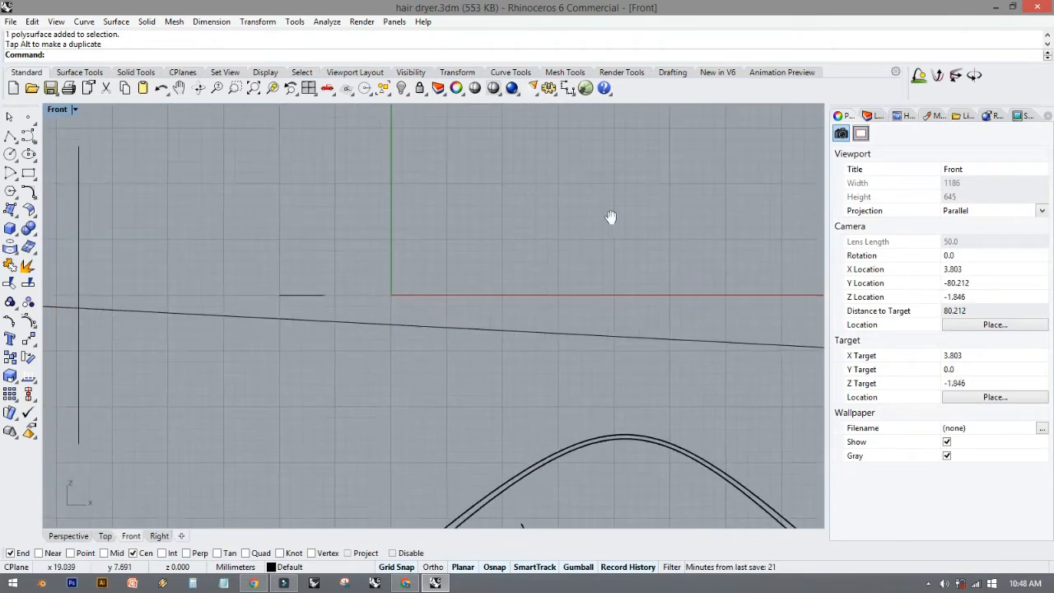
{"action": "left_click", "coordinate": [10, 230]}
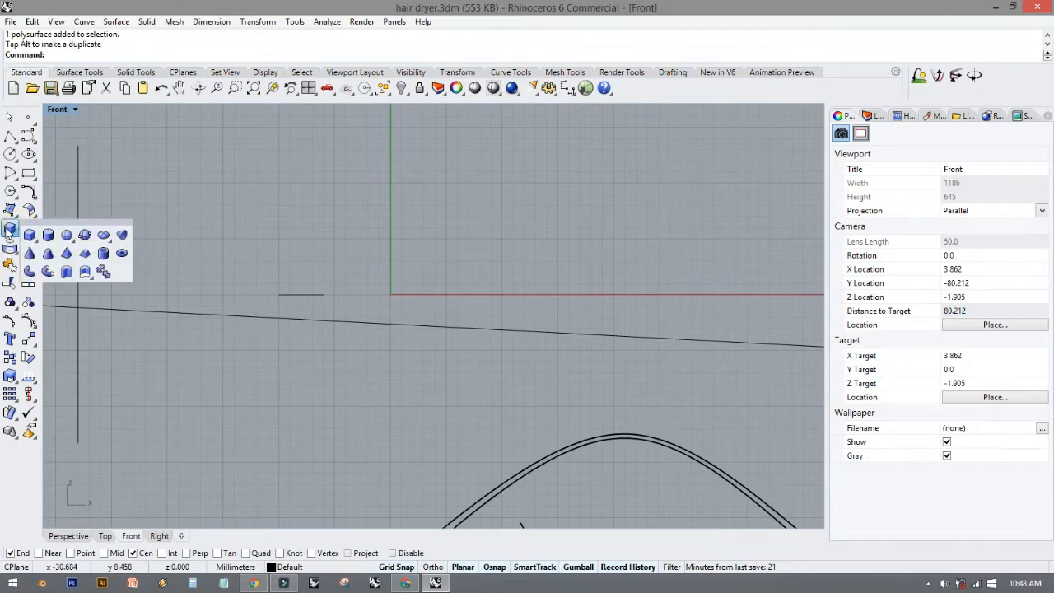
{"action": "left_click", "coordinate": [47, 235]}
{"action": "right_click_drag", "start_coordinate": [431, 258], "coordinate": [190, 266]}
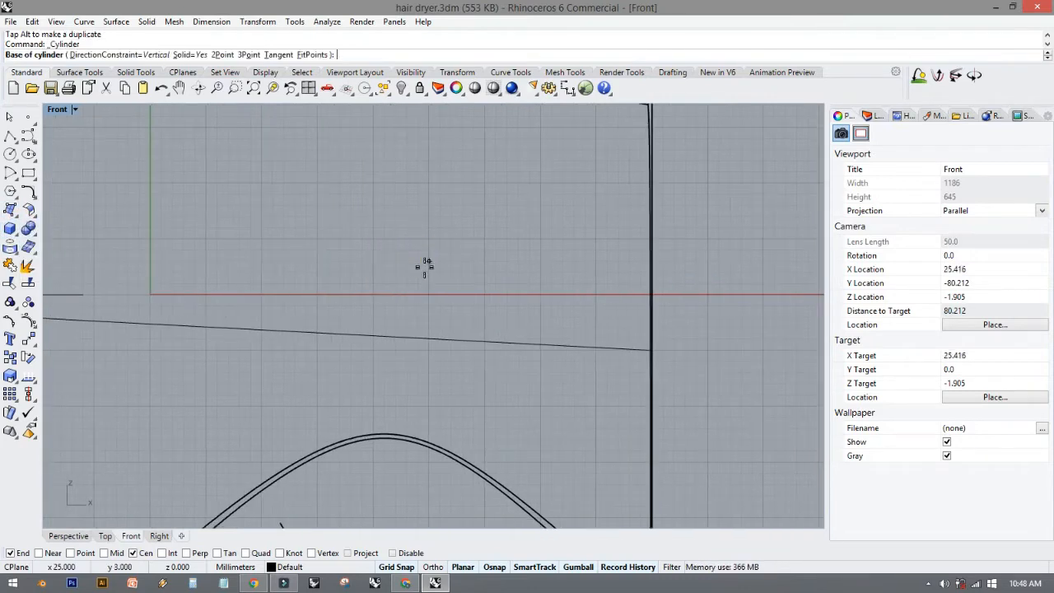
{"action": "left_click", "coordinate": [425, 271]}
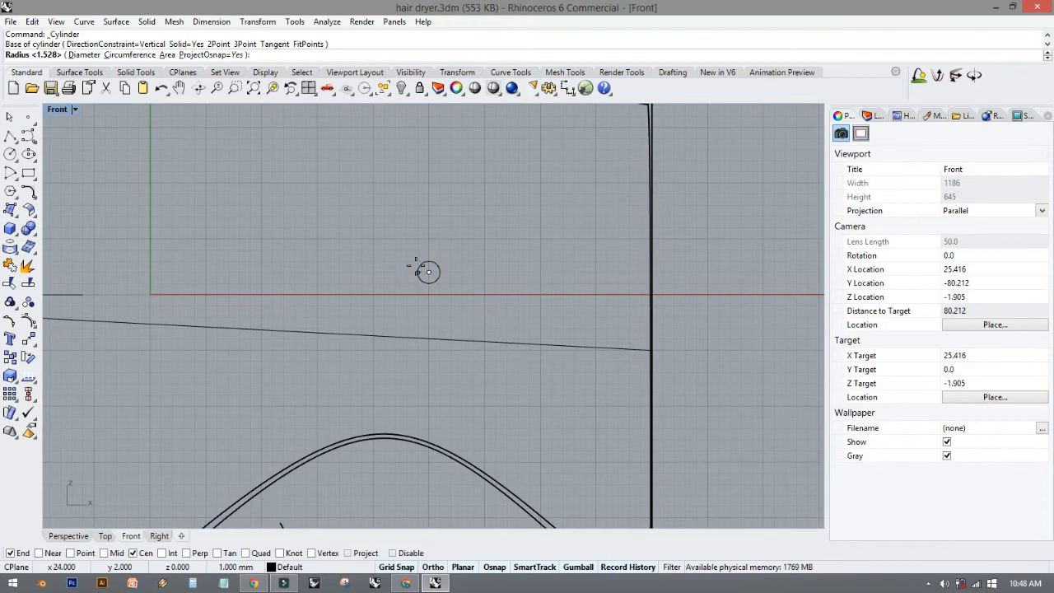
{"action": "left_click", "coordinate": [404, 262]}
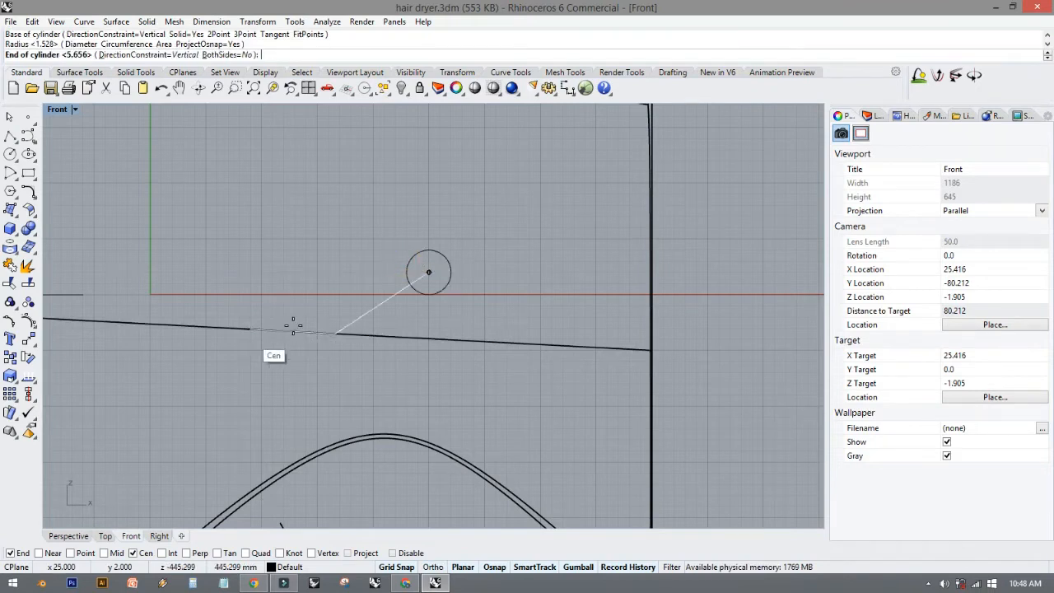
{"action": "double_click", "coordinate": [59, 111]}
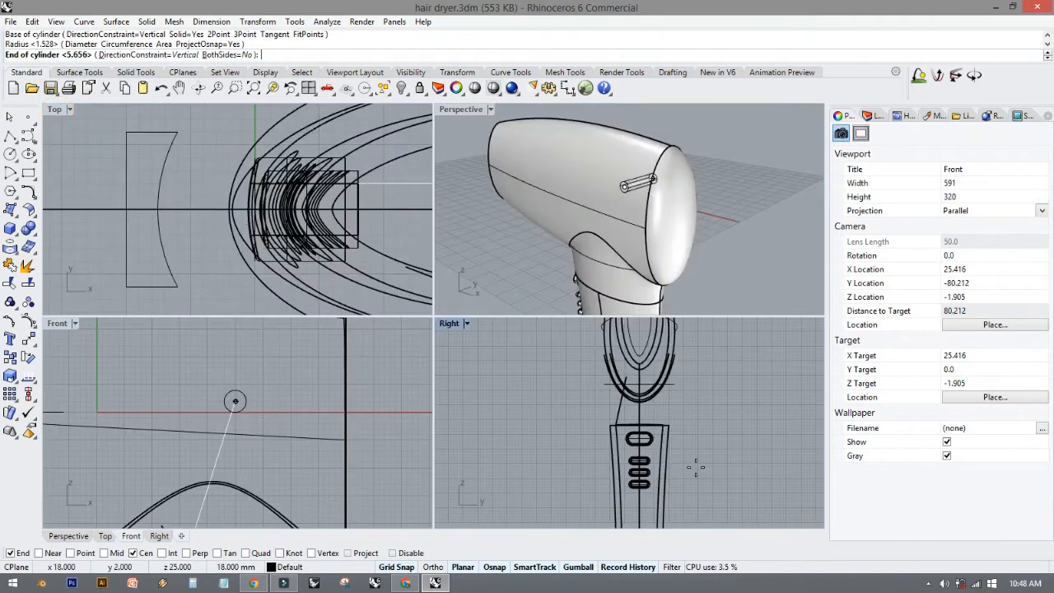
{"action": "left_click", "coordinate": [491, 402]}
Slide the cylinder sideways so it spans both sides of the body, and raise it about 1 mm.
{"action": "right_click_drag", "start_coordinate": [598, 379], "coordinate": [522, 370]}
{"action": "left_click_drag", "start_coordinate": [540, 394], "coordinate": [618, 398]}
{"action": "right_click_drag", "start_coordinate": [277, 393], "coordinate": [320, 387]}
{"action": "scroll", "coordinate": [334, 392], "scroll_direction": "down", "scroll_amount": 6}
{"action": "scroll", "coordinate": [320, 386], "scroll_direction": "up", "scroll_amount": 5}
{"action": "left_click_drag", "start_coordinate": [330, 400], "coordinate": [330, 392]}
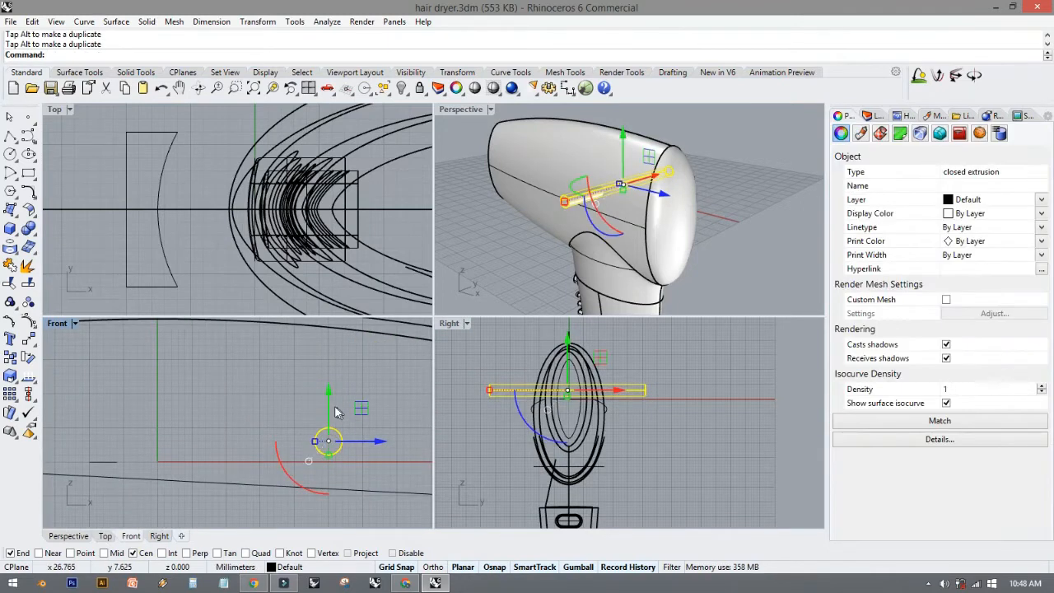
Scale the cylinder uniformly down to about half its size, keeping it centred through the body.
{"action": "left_click", "coordinate": [305, 400]}
{"action": "scroll", "coordinate": [305, 433], "scroll_direction": "up", "scroll_amount": 6}
{"action": "left_click", "coordinate": [327, 440]}
{"action": "left_click_drag", "start_coordinate": [324, 453], "coordinate": [336, 452], "text": "shift"}
{"action": "left_click", "coordinate": [298, 409]}
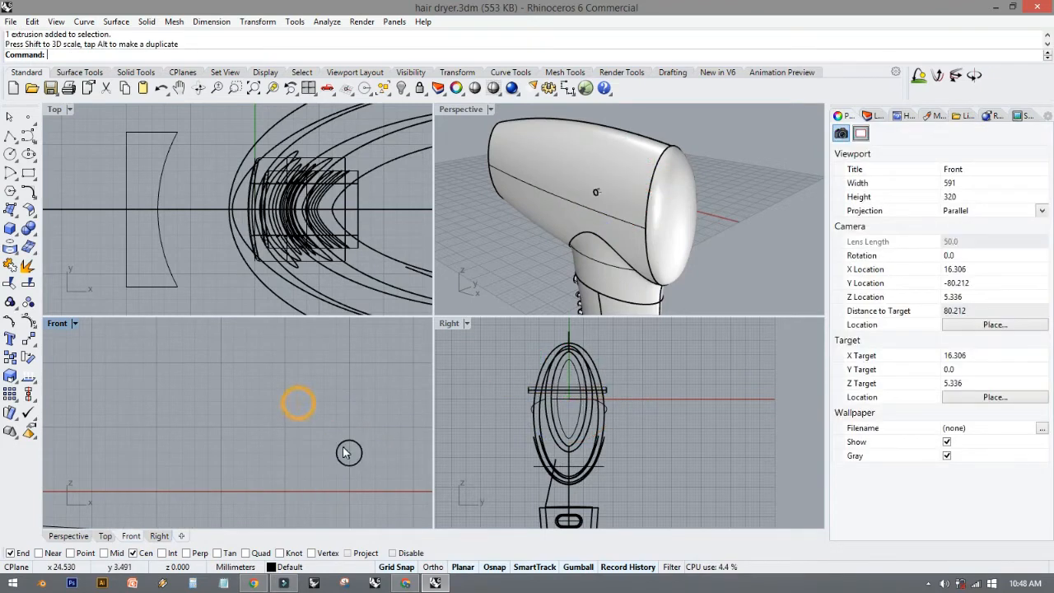
{"action": "left_click", "coordinate": [348, 442]}
{"action": "left_click_drag", "start_coordinate": [349, 411], "coordinate": [353, 362]}
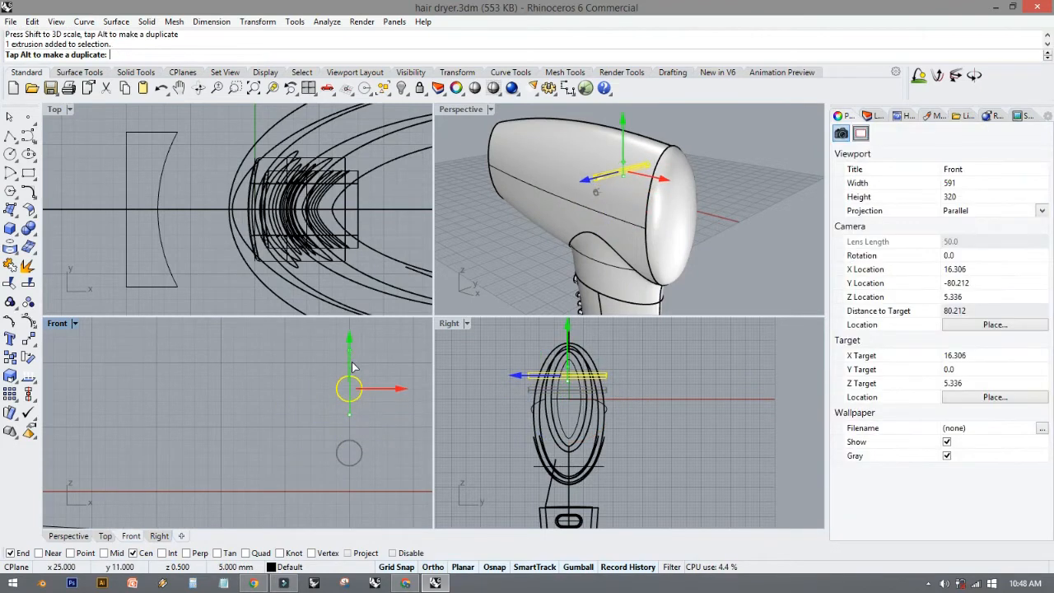
{"action": "key", "text": "ctrl+z"}
Duplicate the small cylinder about 4 mm straight above the original.
{"action": "left_click", "coordinate": [350, 441]}
{"action": "left_click_drag", "start_coordinate": [349, 411], "coordinate": [349, 346]}
{"action": "left_click", "coordinate": [264, 402]}
{"action": "right_click_drag", "start_coordinate": [307, 399], "coordinate": [314, 368]}
Scale the upper cylinder uniformly to about four-fifths of the lower one's diameter, and lengthen it across the body.
{"action": "left_click", "coordinate": [332, 365]}
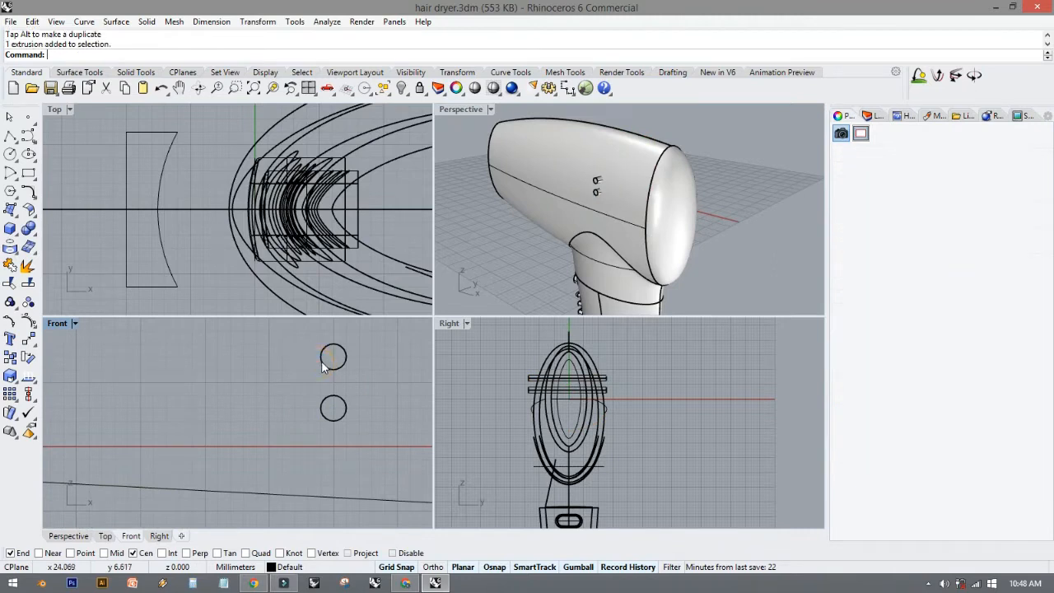
{"action": "scroll", "coordinate": [333, 371], "scroll_direction": "up", "scroll_amount": 8}
{"action": "right_click_drag", "start_coordinate": [288, 365], "coordinate": [276, 425]}
{"action": "left_click_drag", "start_coordinate": [292, 376], "coordinate": [301, 380], "text": "shift"}
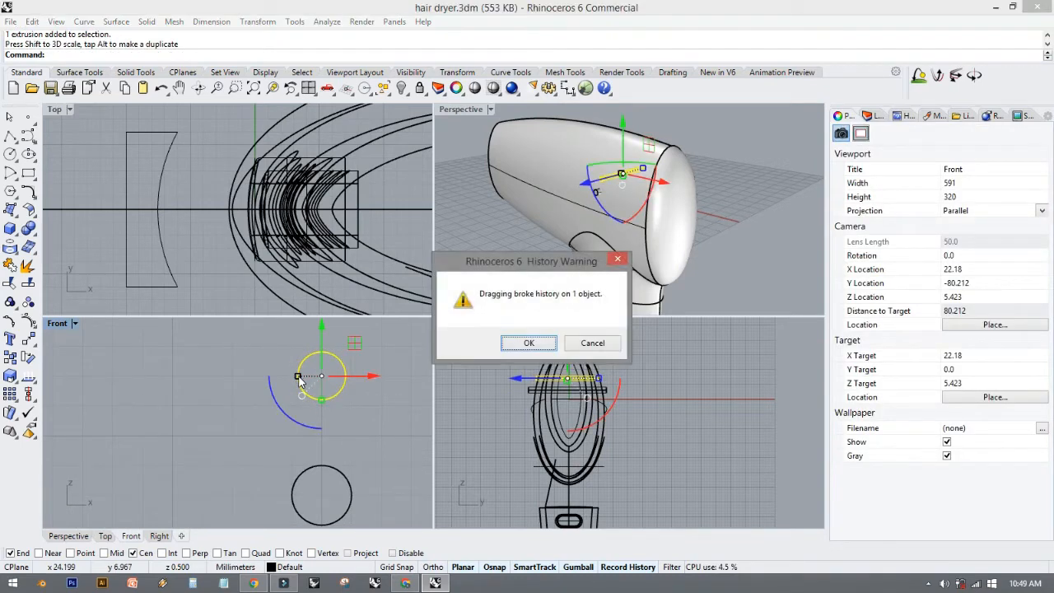
{"action": "left_click", "coordinate": [529, 344]}
{"action": "scroll", "coordinate": [535, 378], "scroll_direction": "up", "scroll_amount": 4}
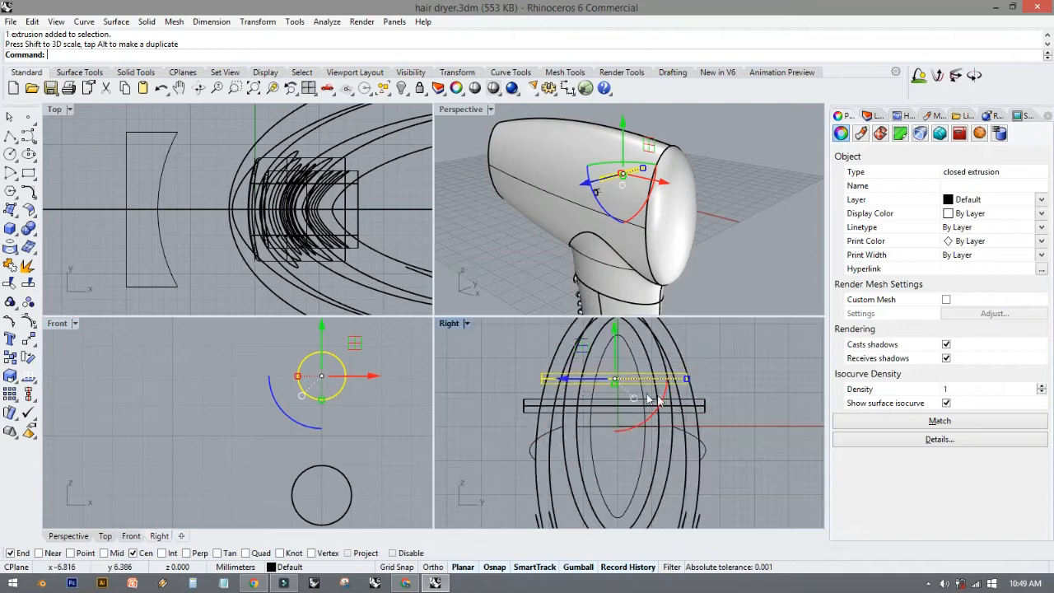
{"action": "left_click_drag", "start_coordinate": [686, 381], "coordinate": [722, 396]}
{"action": "left_click", "coordinate": [723, 396]}
Shrink the upper cylinder further to about three-fifths of the lower one's diameter, and stretch it lengthwise through both body sides.
{"action": "left_click", "coordinate": [311, 400]}
{"action": "left_click_drag", "start_coordinate": [298, 377], "coordinate": [304, 377]}
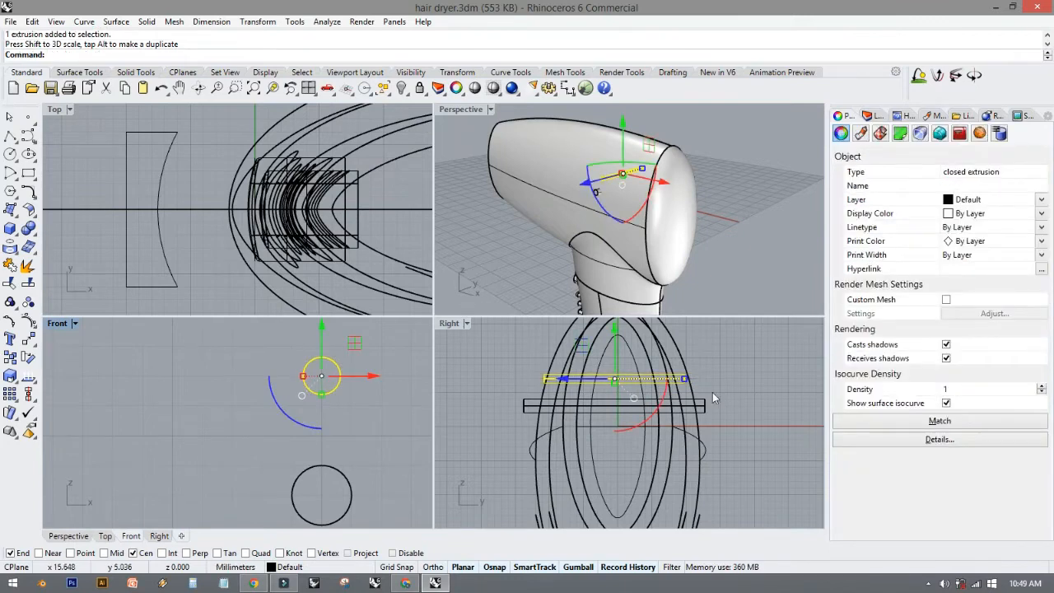
{"action": "left_click_drag", "start_coordinate": [684, 379], "coordinate": [700, 380]}
{"action": "left_click", "coordinate": [757, 411]}
{"action": "right_click_drag", "start_coordinate": [188, 377], "coordinate": [190, 335]}
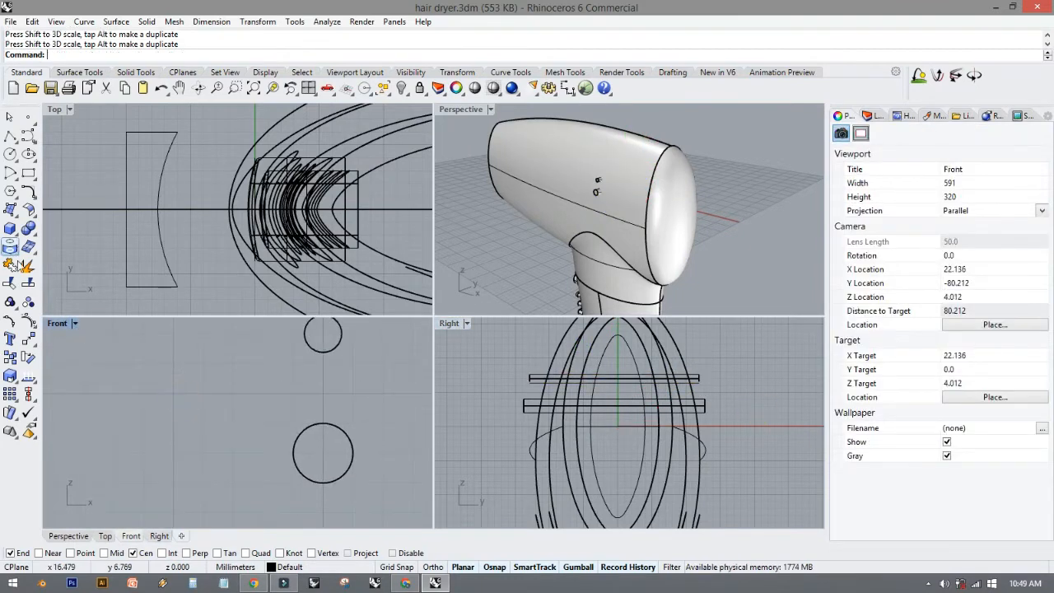
Try a full-circle polar array of three items of the upper small cylinder around the larger centre cylinder.
{"action": "left_click", "coordinate": [10, 358]}
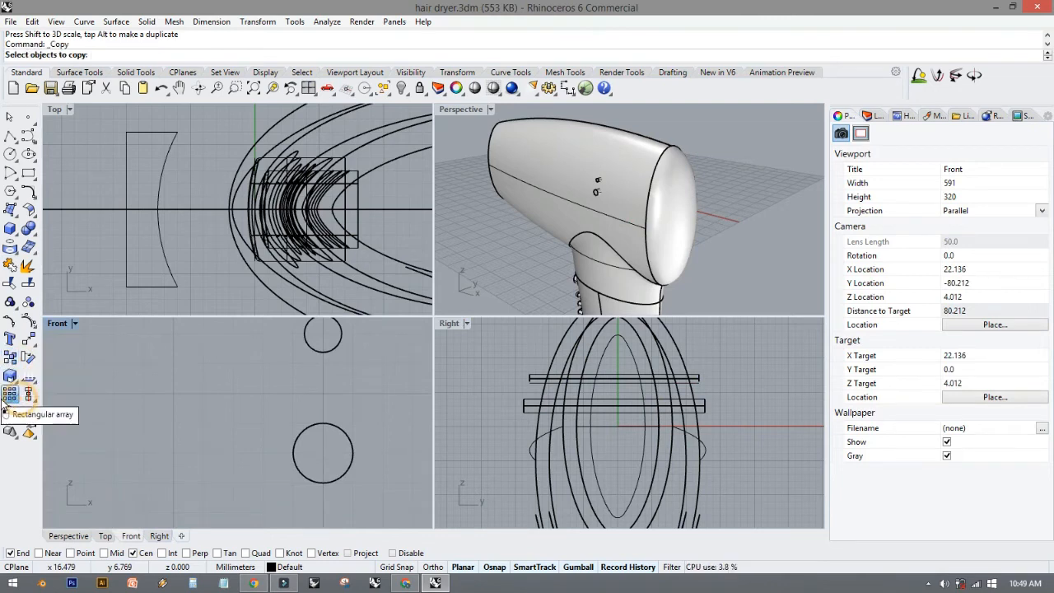
{"action": "left_click", "coordinate": [8, 395]}
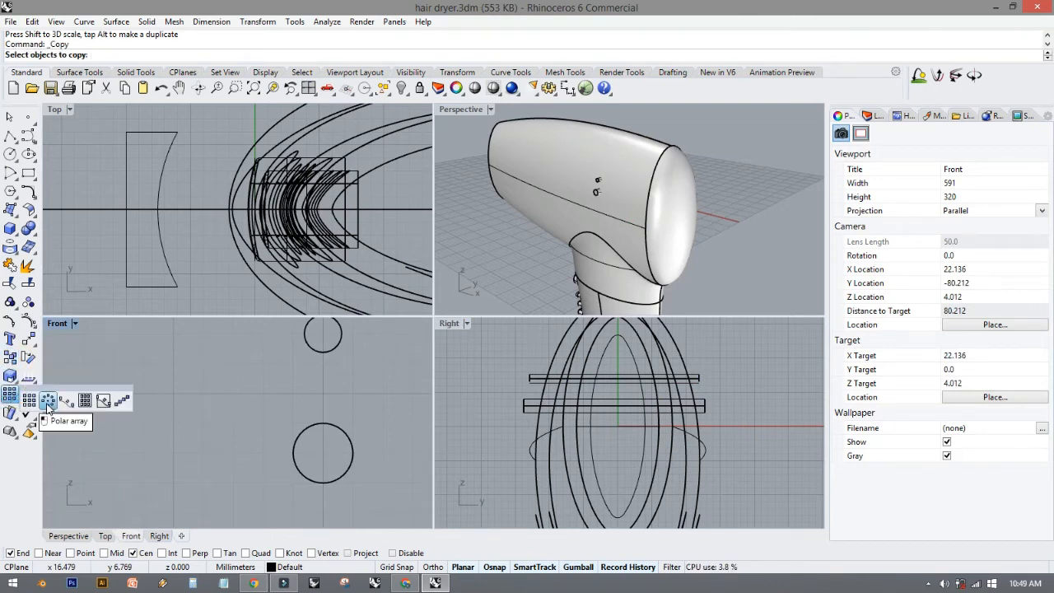
{"action": "left_click", "coordinate": [47, 402]}
{"action": "left_click", "coordinate": [317, 353]}
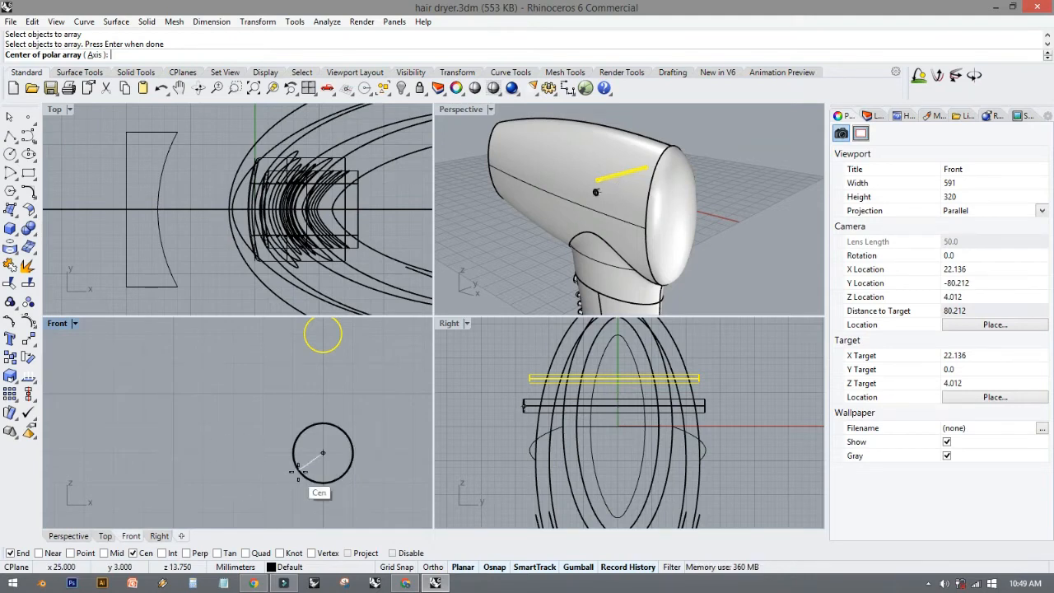
{"action": "left_click", "coordinate": [132, 552]}
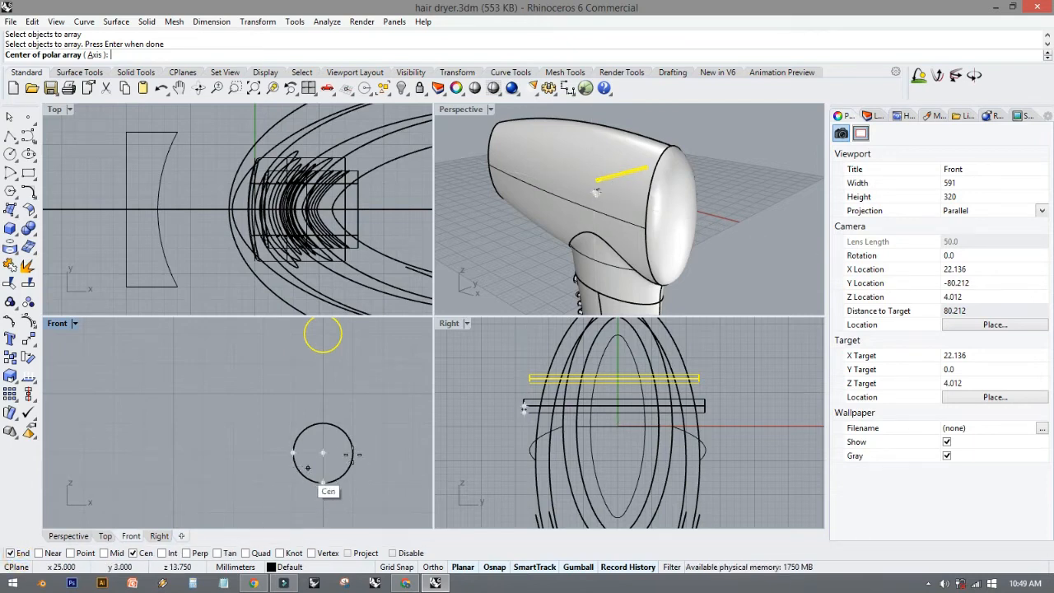
{"action": "left_click", "coordinate": [345, 429]}
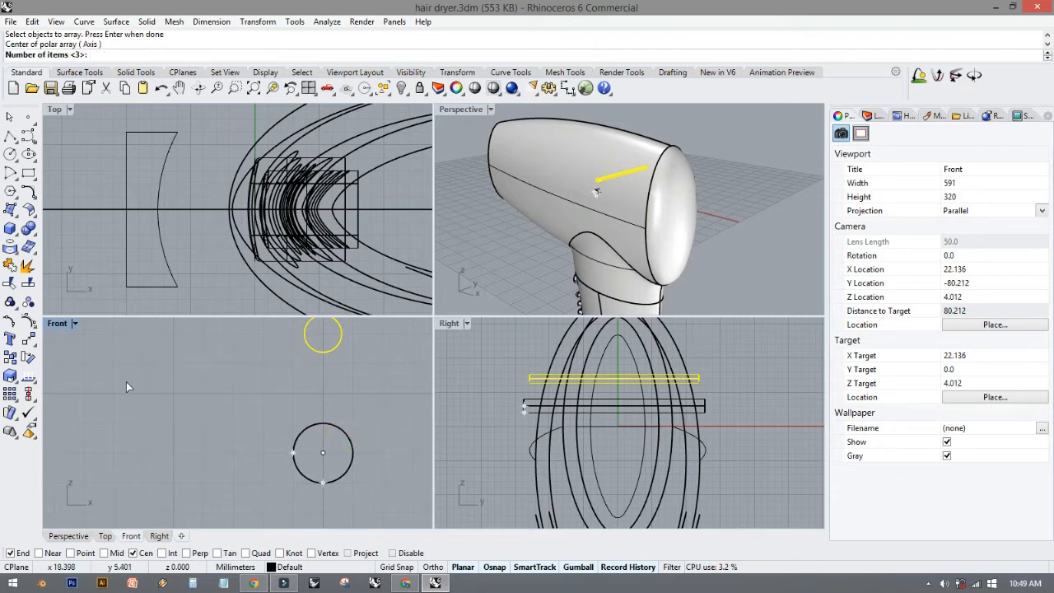
{"action": "key", "text": "End"}
{"action": "key", "text": "Up"}
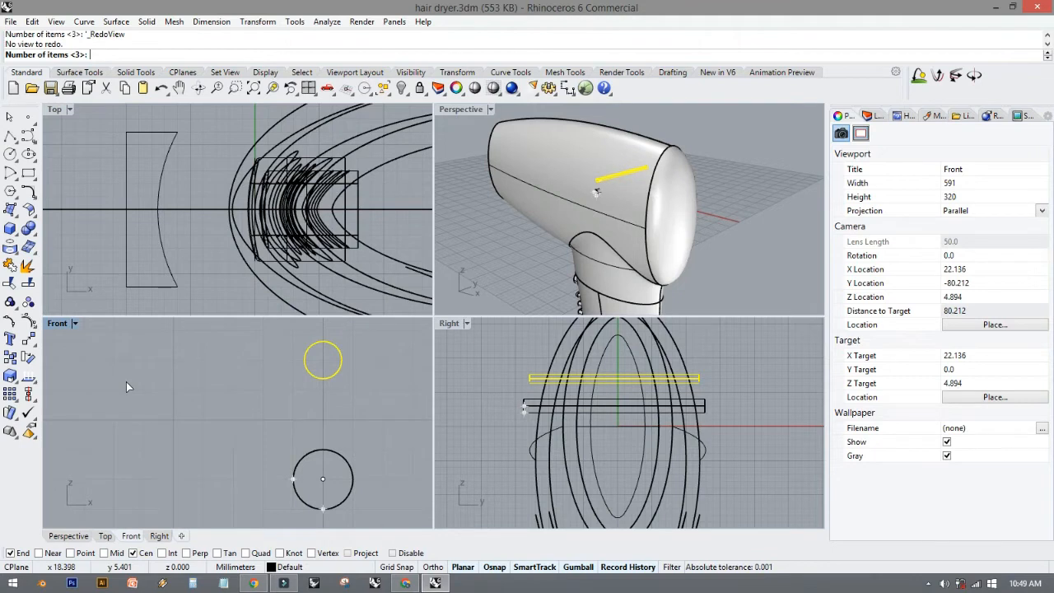
{"action": "key", "text": "Return"}
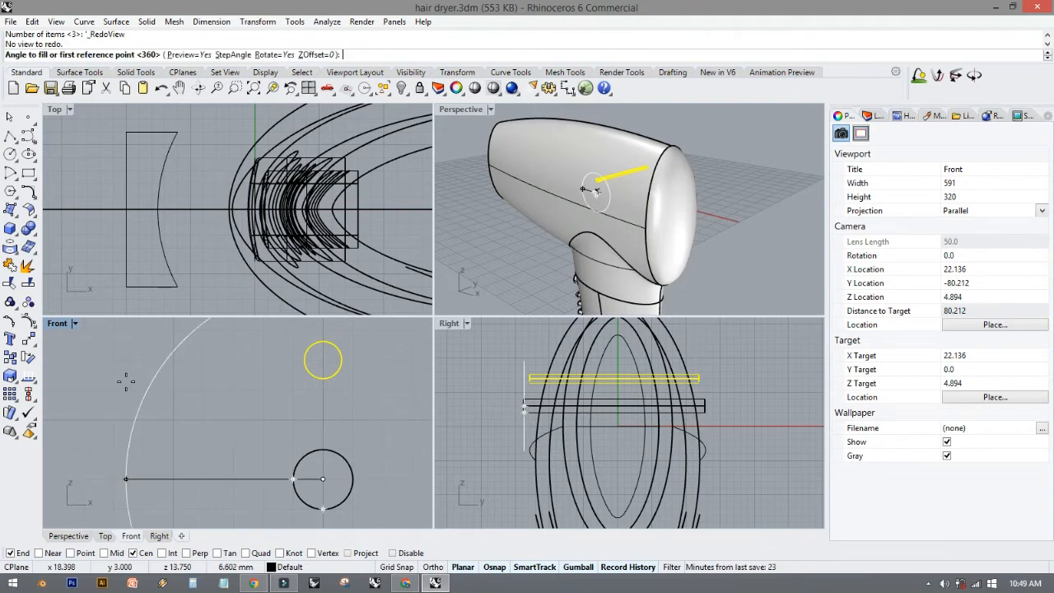
{"action": "key", "text": "Return"}
{"action": "key", "text": "Return"}
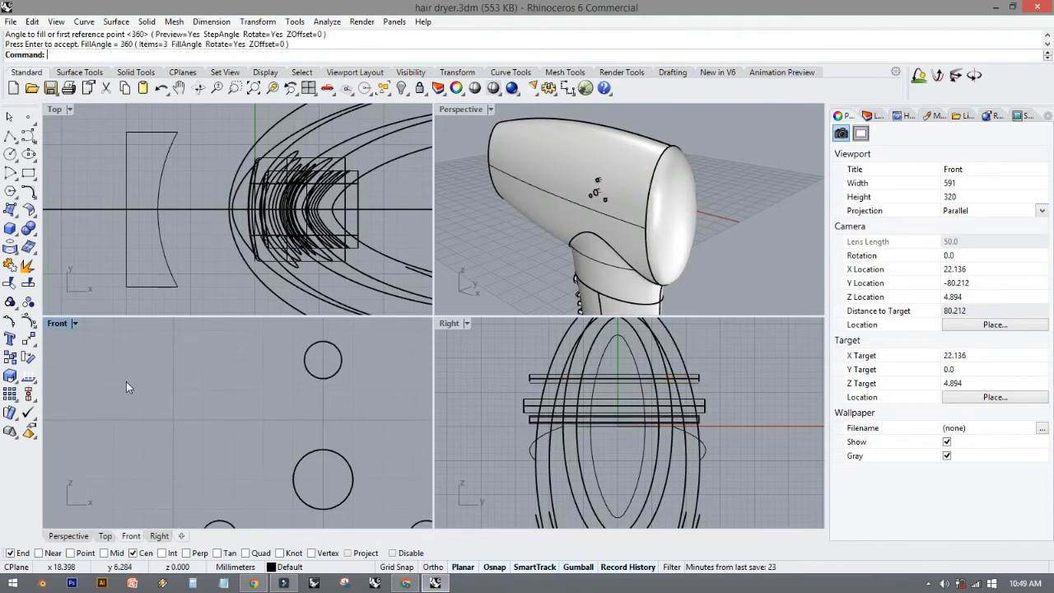
{"action": "scroll", "coordinate": [127, 414], "scroll_direction": "down", "scroll_amount": 5}
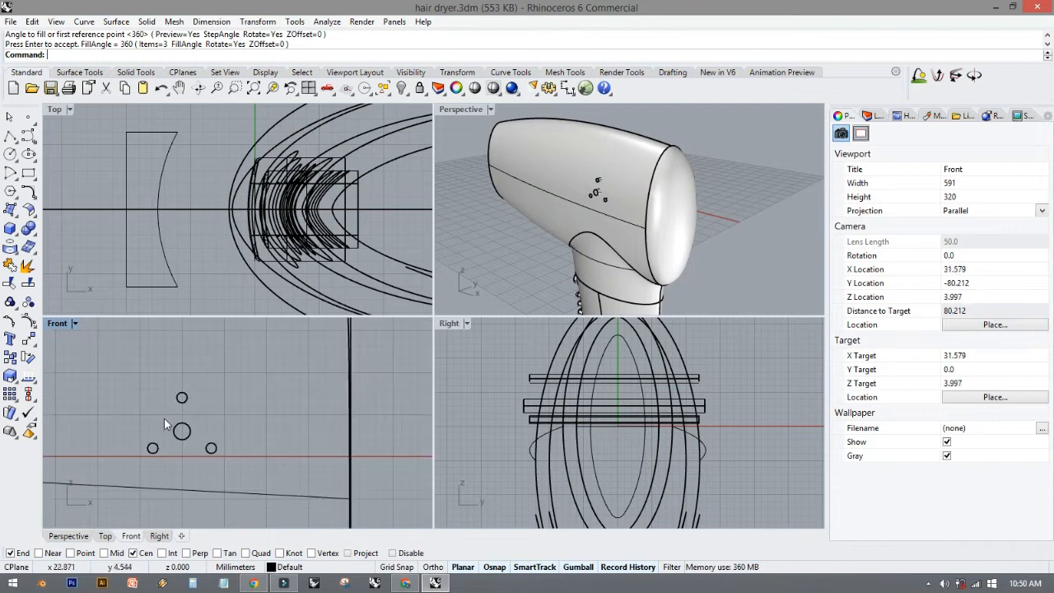
{"action": "key", "text": "ctrl+z"}
Polar-array the upper small cylinder around the centre cylinder's centre with 12 items over 360 degrees.
{"action": "scroll", "coordinate": [136, 414], "scroll_direction": "up", "scroll_amount": 10}
{"action": "right_click", "coordinate": [141, 413]}
{"action": "right_click_drag", "start_coordinate": [204, 400], "coordinate": [229, 383]}
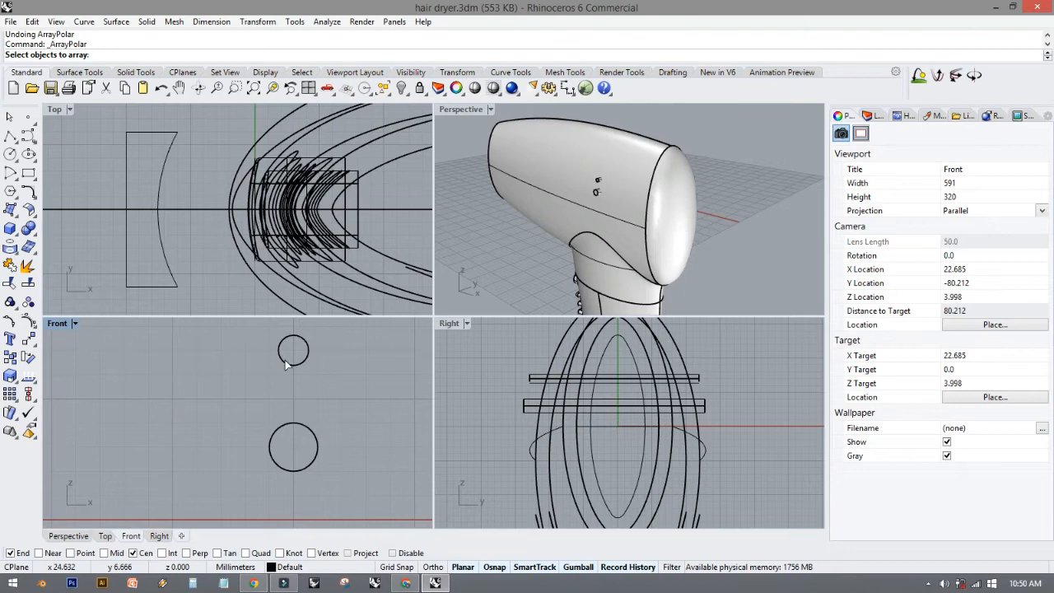
{"action": "left_click", "coordinate": [286, 365]}
{"action": "right_click", "coordinate": [254, 391]}
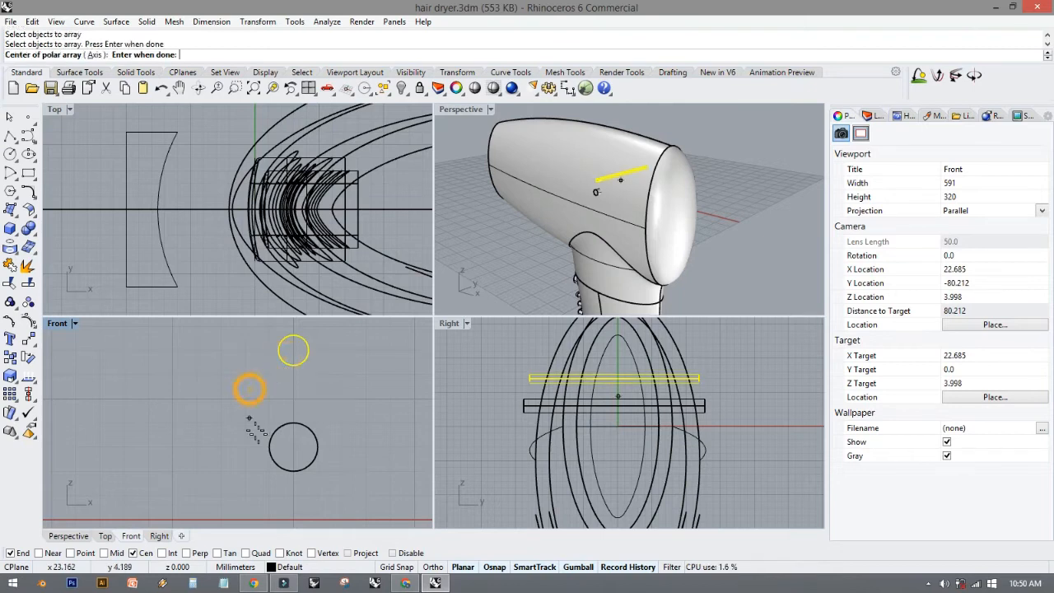
{"action": "left_click", "coordinate": [293, 445]}
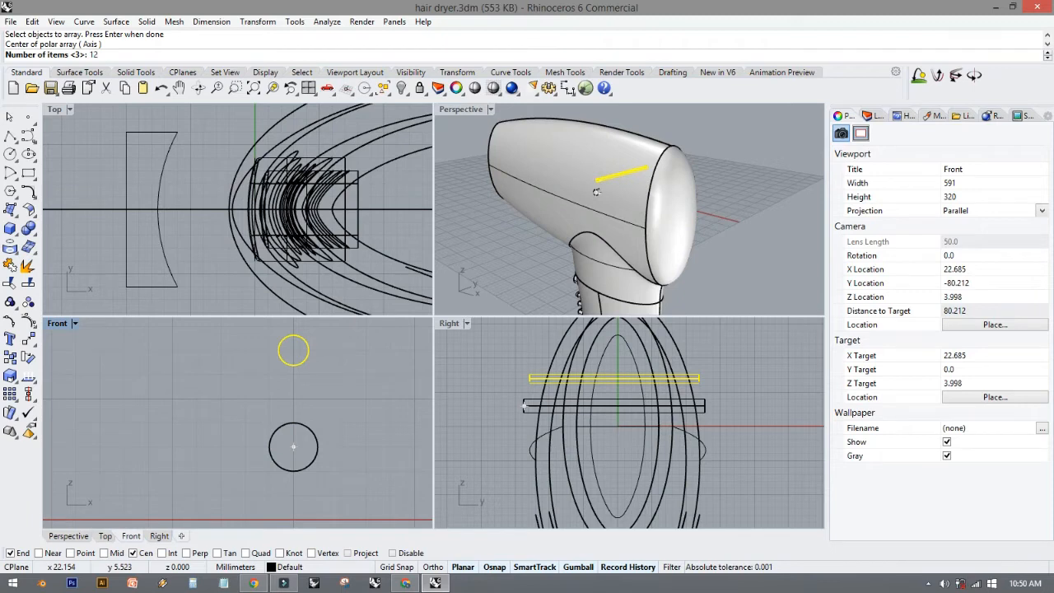
{"action": "type", "text": "12"}
{"action": "key", "text": "Return"}
{"action": "key", "text": "Return"}
{"action": "key", "text": "Return"}
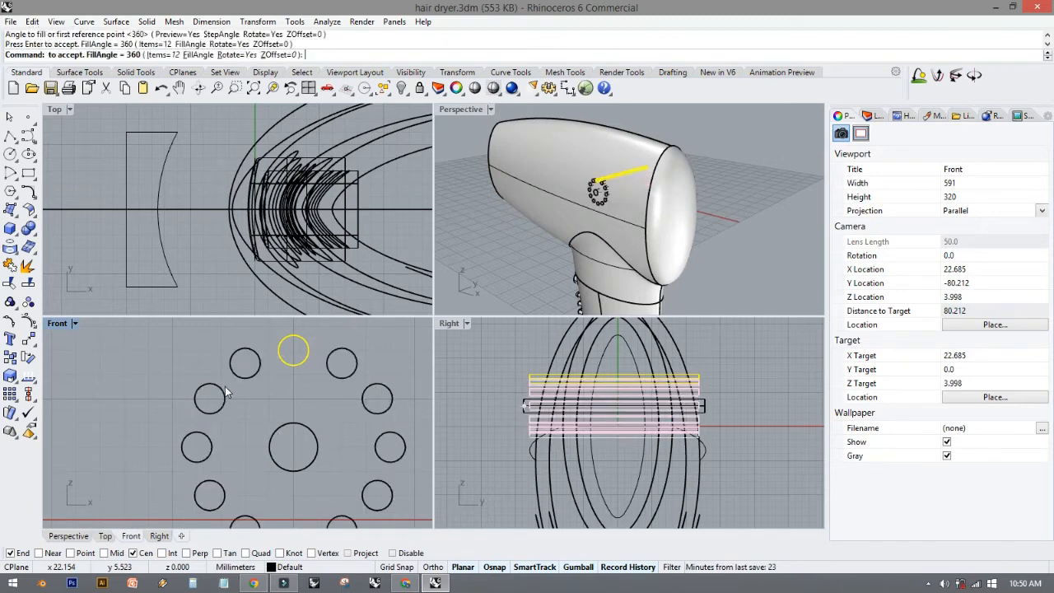
Try to move the topmost cylinder of the 12-item ring straight up.
{"action": "right_click_drag", "start_coordinate": [556, 221], "coordinate": [600, 231]}
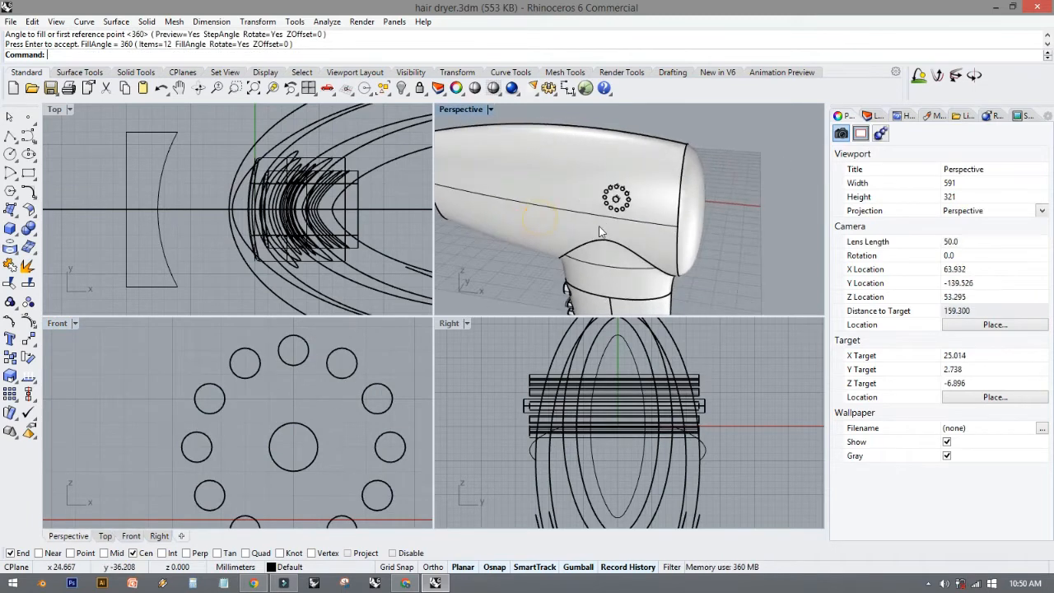
{"action": "scroll", "coordinate": [252, 407], "scroll_direction": "down", "scroll_amount": 5}
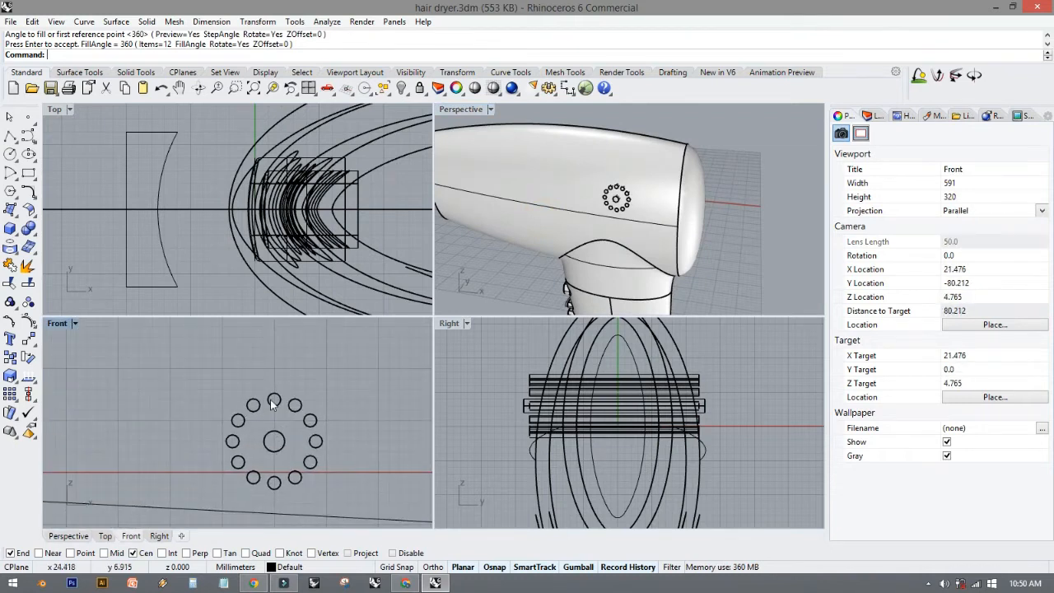
{"action": "left_click", "coordinate": [272, 401]}
{"action": "left_click_drag", "start_coordinate": [280, 354], "coordinate": [282, 323]}
{"action": "key", "text": "ctrl+z"}
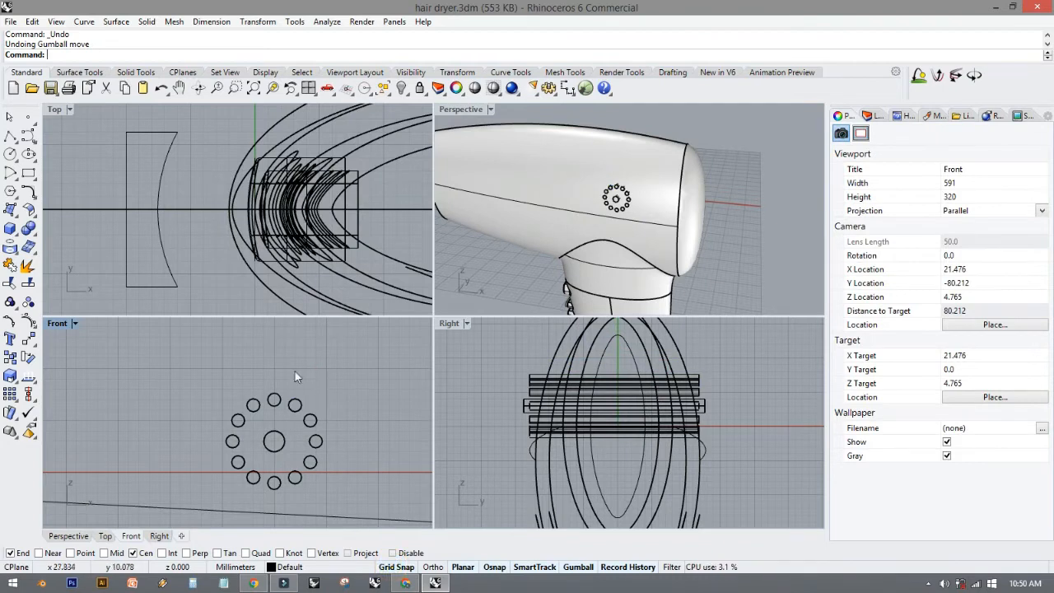
Duplicate the ring's topmost cylinder about 3 mm straight above it.
{"action": "left_click", "coordinate": [272, 401]}
{"action": "left_click_drag", "start_coordinate": [279, 356], "coordinate": [278, 324]}
{"action": "right_click_drag", "start_coordinate": [301, 361], "coordinate": [348, 411]}
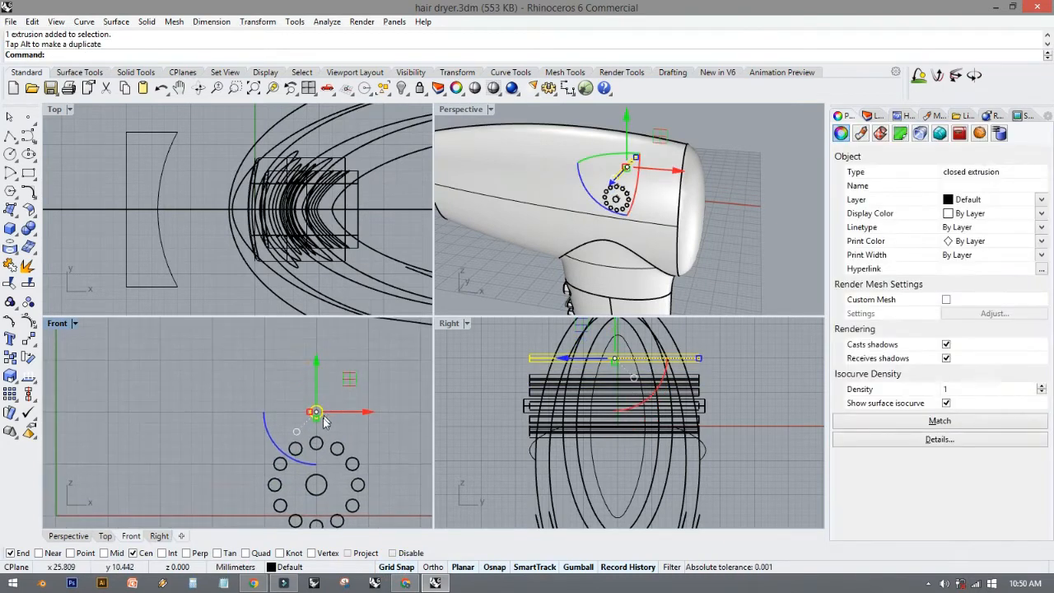
With grid snap off, scale the new cylinder uniformly to about two-thirds size, and lengthen it to pass through both body sides.
{"action": "scroll", "coordinate": [325, 422], "scroll_direction": "up", "scroll_amount": 5}
{"action": "left_click", "coordinate": [396, 567]}
{"action": "scroll", "coordinate": [290, 422], "scroll_direction": "up", "scroll_amount": 4}
{"action": "left_click_drag", "start_coordinate": [292, 414], "coordinate": [297, 413]}
{"action": "left_click", "coordinate": [531, 344]}
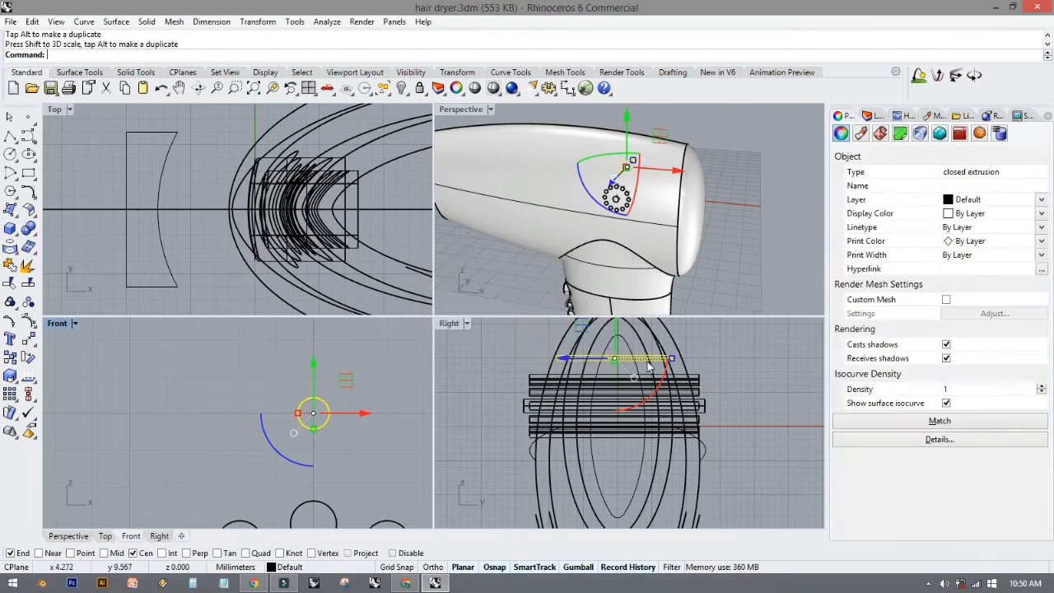
{"action": "left_click_drag", "start_coordinate": [680, 364], "coordinate": [700, 358]}
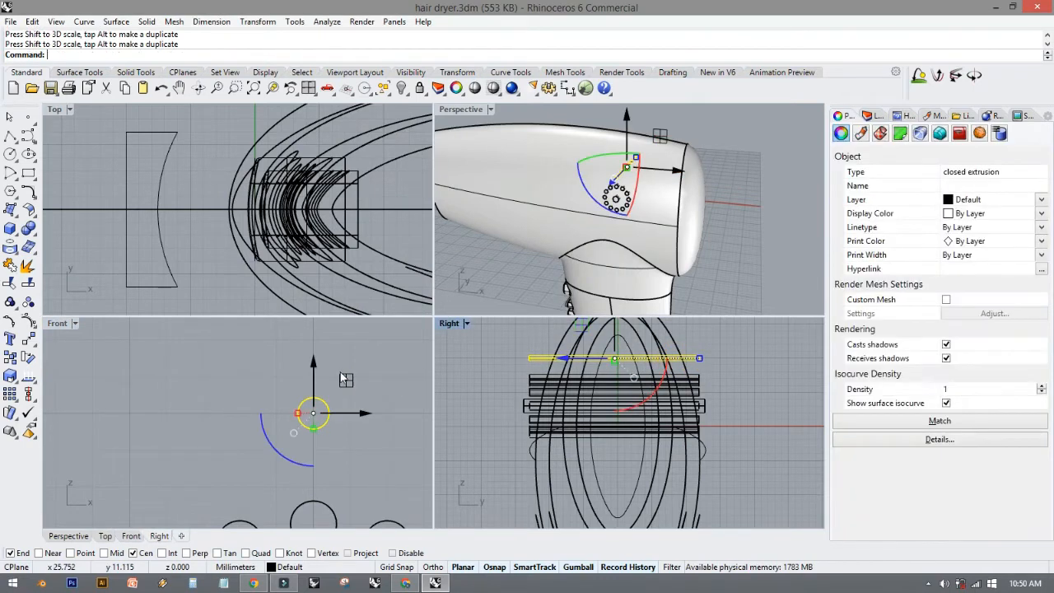
{"action": "left_click", "coordinate": [343, 373]}
{"action": "left_click", "coordinate": [193, 374]}
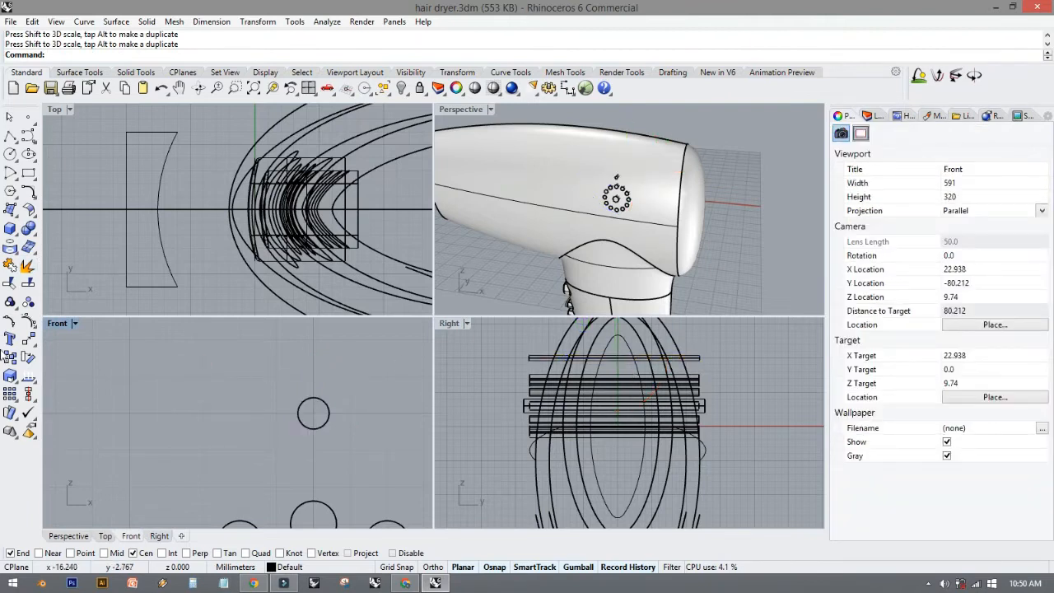
Polar-array the smallest cylinder around the centre cylinder's centre with 18 items over 360 degrees.
{"action": "left_click", "coordinate": [8, 397]}
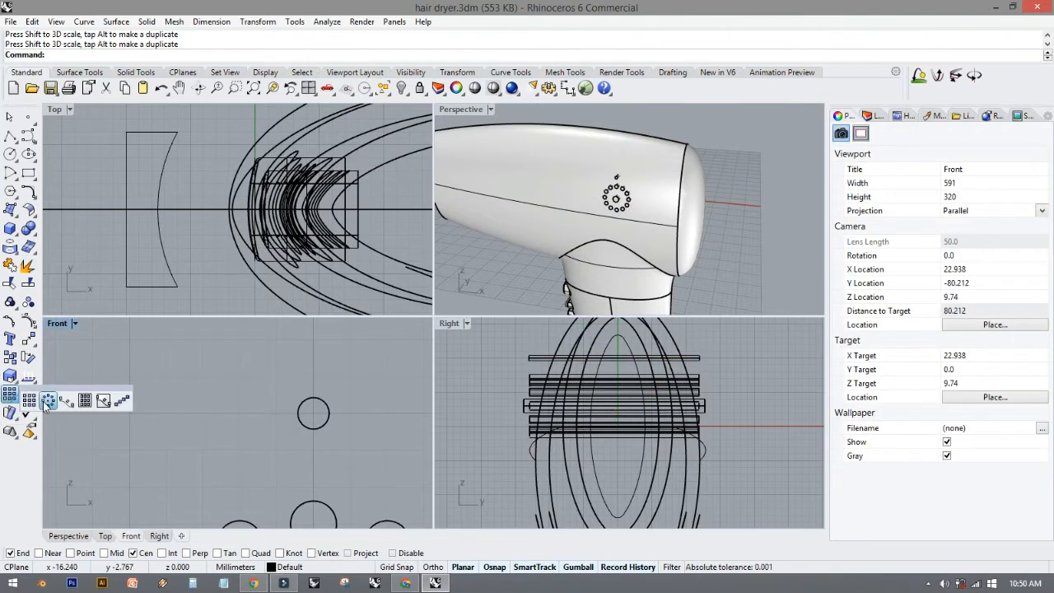
{"action": "left_click", "coordinate": [47, 401]}
{"action": "right_click_drag", "start_coordinate": [215, 396], "coordinate": [236, 360]}
{"action": "left_click", "coordinate": [287, 364]}
{"action": "right_click", "coordinate": [225, 396]}
{"action": "scroll", "coordinate": [222, 401], "scroll_direction": "down", "scroll_amount": 6}
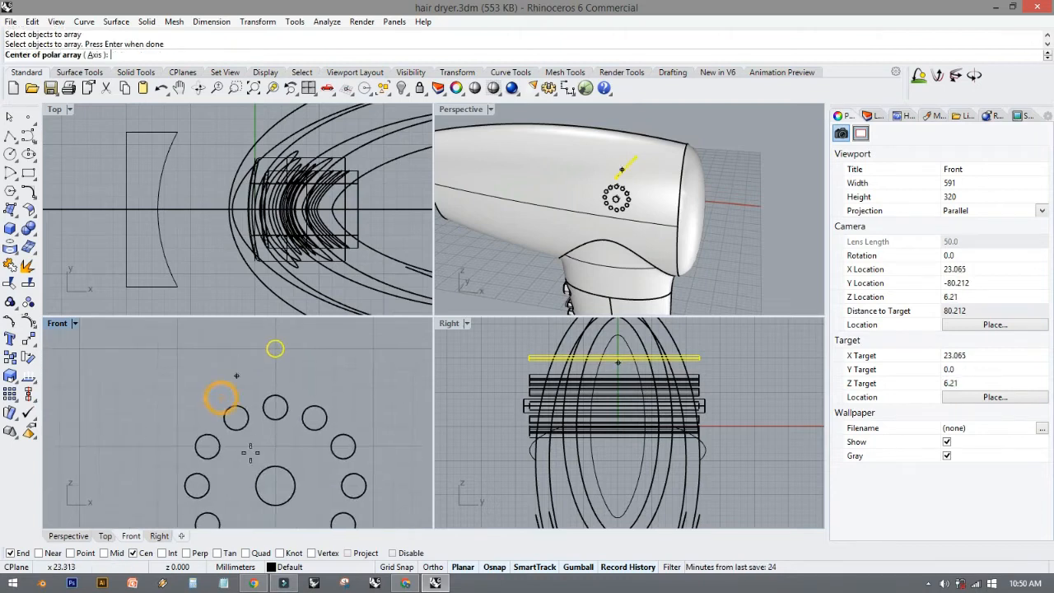
{"action": "left_click", "coordinate": [260, 471]}
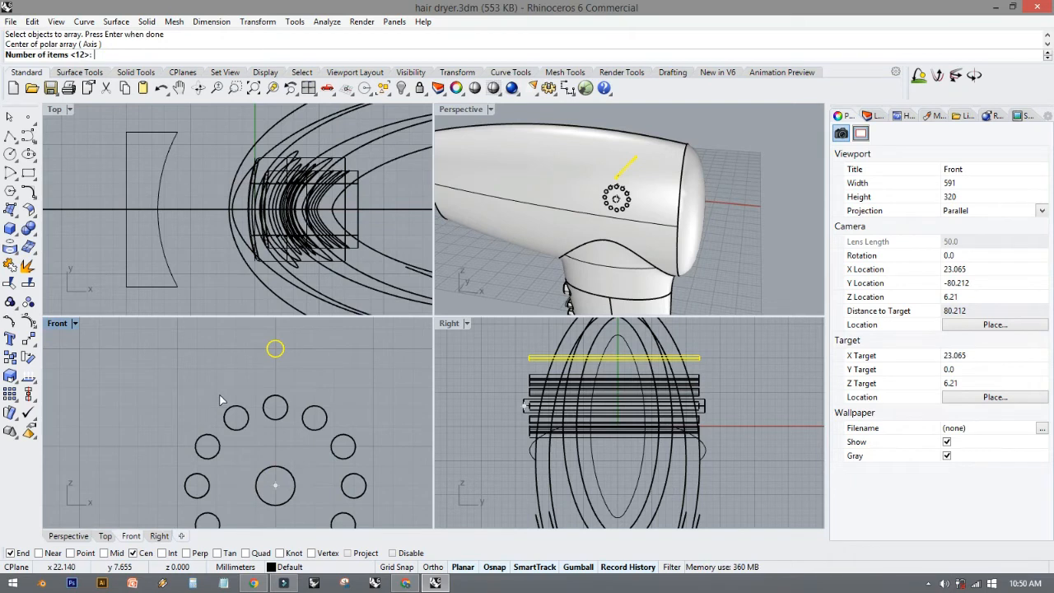
{"action": "type", "text": "18"}
{"action": "key", "text": "Return"}
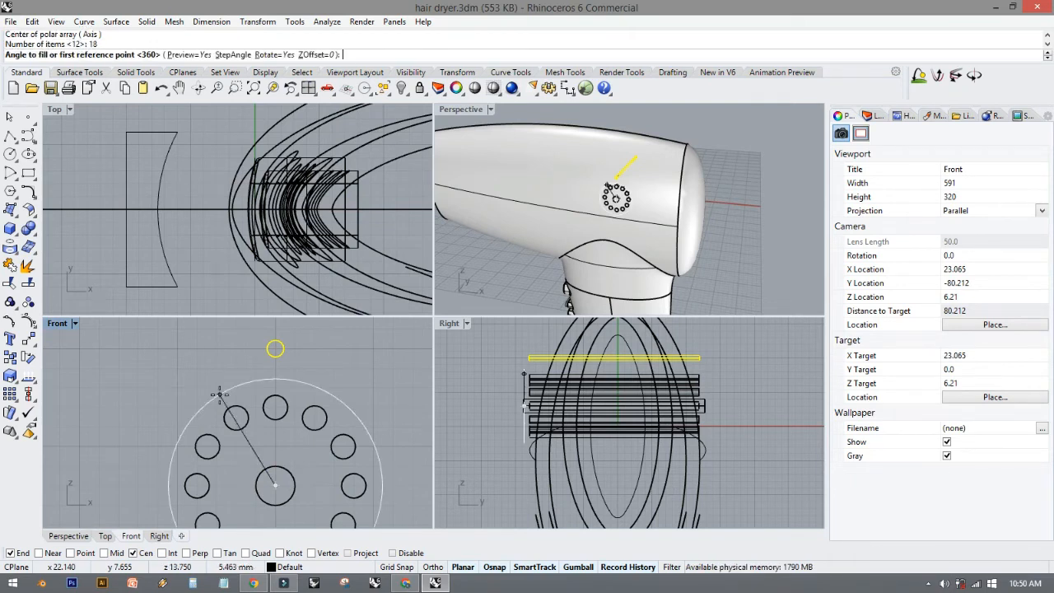
{"action": "key", "text": "Return"}
{"action": "key", "text": "Return"}
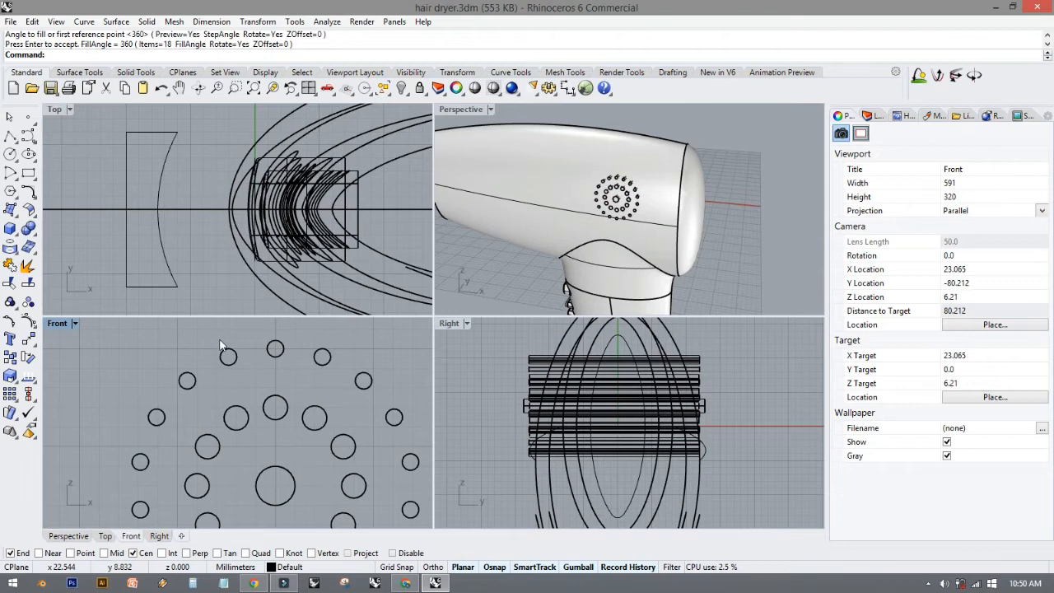
Scale all the vent cylinders together uniformly to about 1.6 times their size, keeping the pattern centred.
{"action": "scroll", "coordinate": [157, 395], "scroll_direction": "down", "scroll_amount": 8}
{"action": "right_click_drag", "start_coordinate": [174, 386], "coordinate": [232, 377]}
{"action": "scroll", "coordinate": [253, 378], "scroll_direction": "up", "scroll_amount": 10}
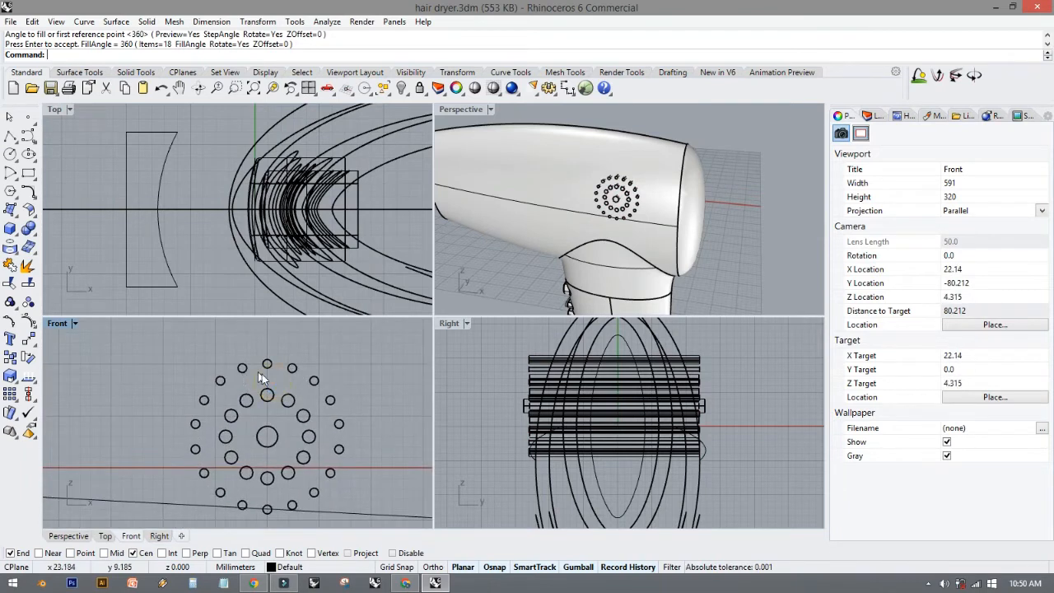
{"action": "scroll", "coordinate": [206, 373], "scroll_direction": "down", "scroll_amount": 8}
{"action": "left_click_drag", "start_coordinate": [180, 345], "coordinate": [306, 451]}
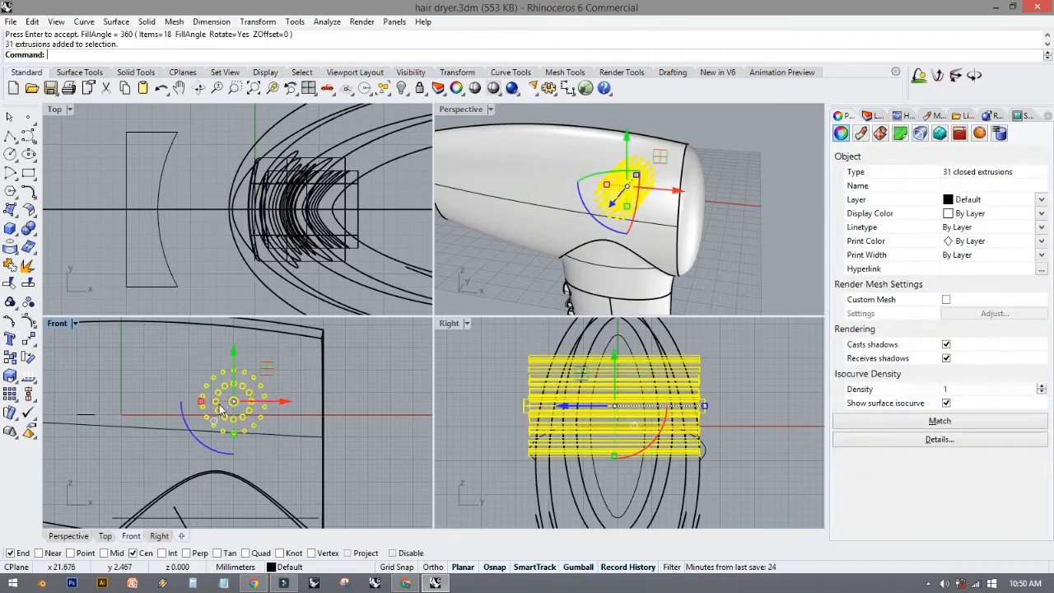
{"action": "scroll", "coordinate": [198, 405], "scroll_direction": "up", "scroll_amount": 3}
{"action": "left_click_drag", "start_coordinate": [185, 400], "coordinate": [147, 401]}
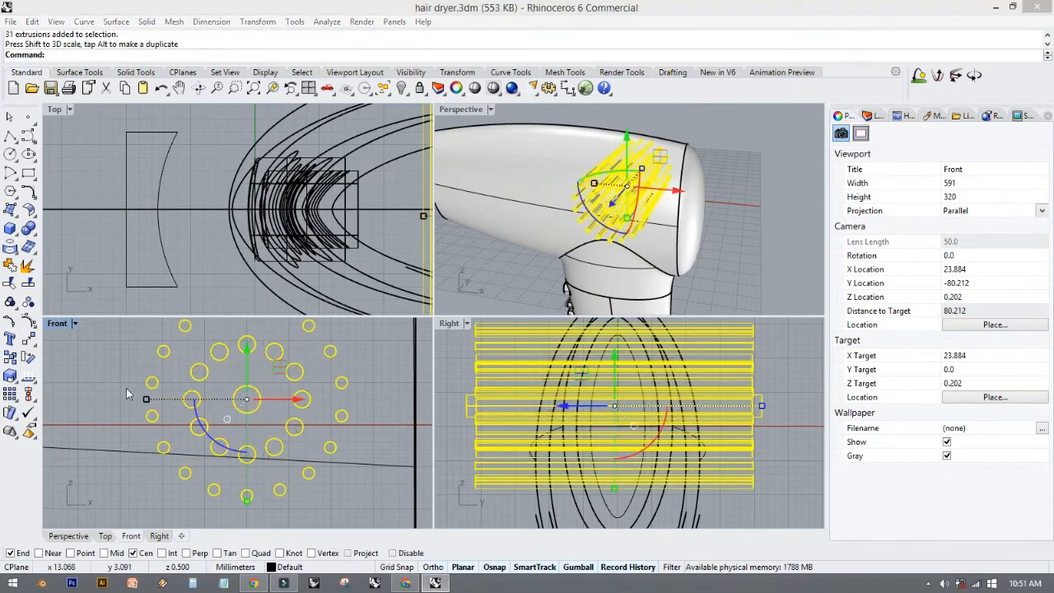
{"action": "left_click", "coordinate": [532, 341]}
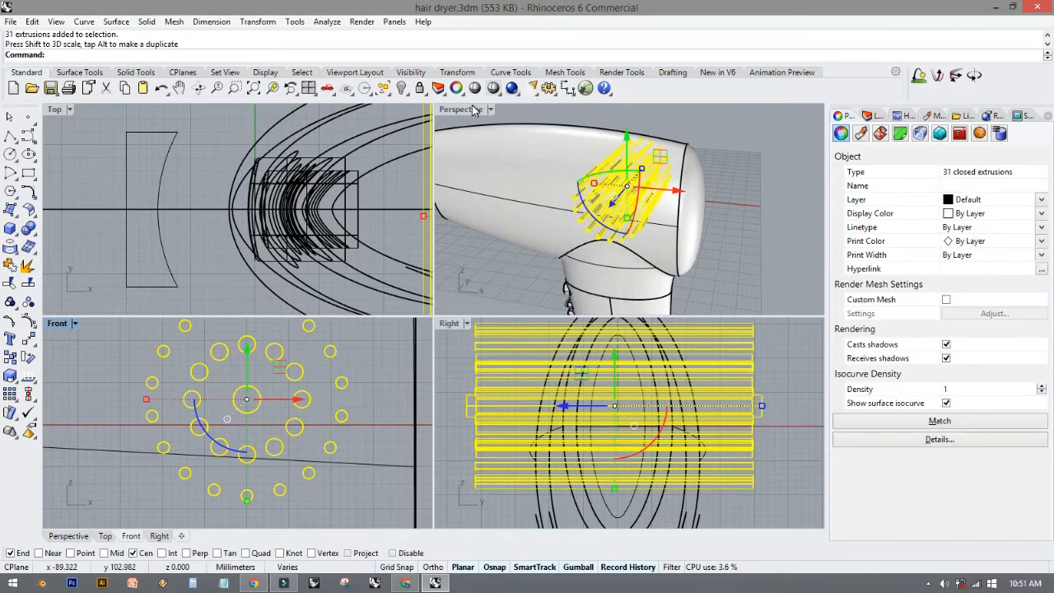
Subtract all the vent cylinders from the hair dryer body with Boolean Difference, accepting the broken history.
{"action": "double_click", "coordinate": [474, 110]}
{"action": "left_click", "coordinate": [646, 203]}
{"action": "right_click_drag", "start_coordinate": [646, 203], "coordinate": [355, 279]}
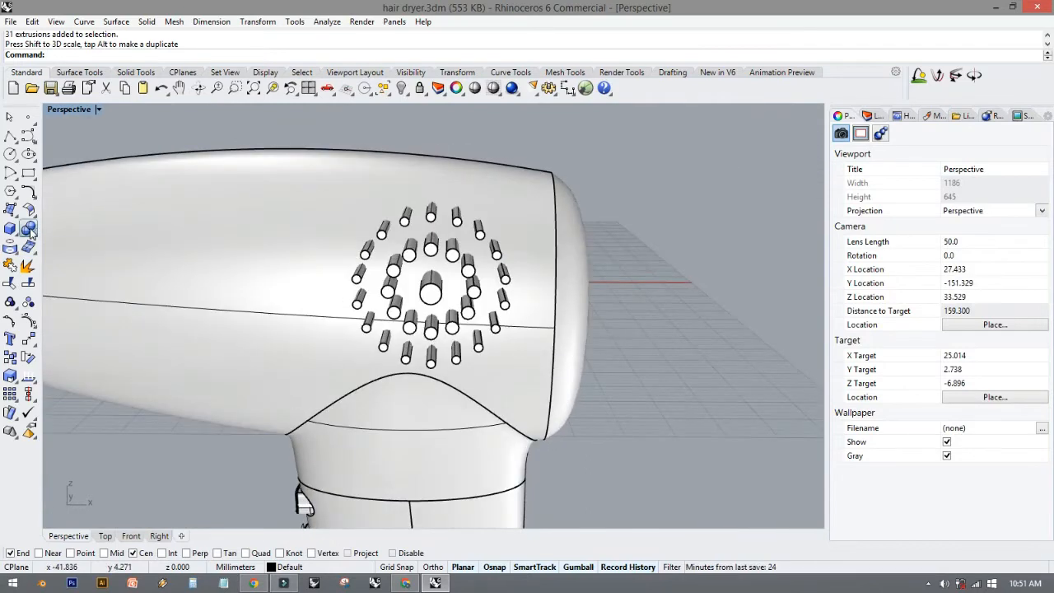
{"action": "left_click", "coordinate": [31, 232]}
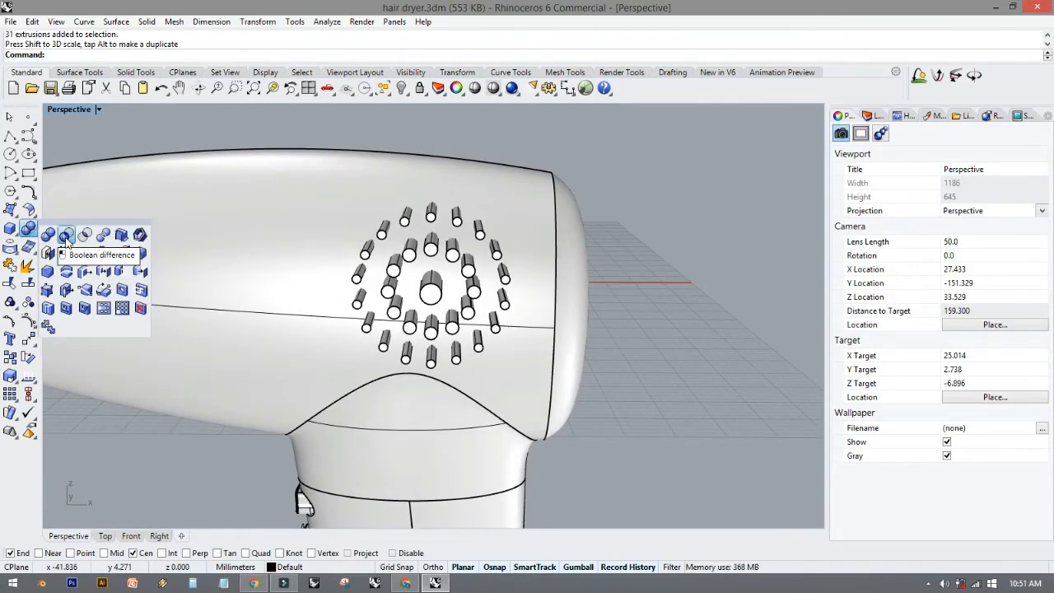
{"action": "left_click", "coordinate": [62, 236]}
{"action": "scroll", "coordinate": [301, 283], "scroll_direction": "down", "scroll_amount": 2}
{"action": "scroll", "coordinate": [302, 282], "scroll_direction": "down", "scroll_amount": 3}
{"action": "left_click", "coordinate": [301, 276]}
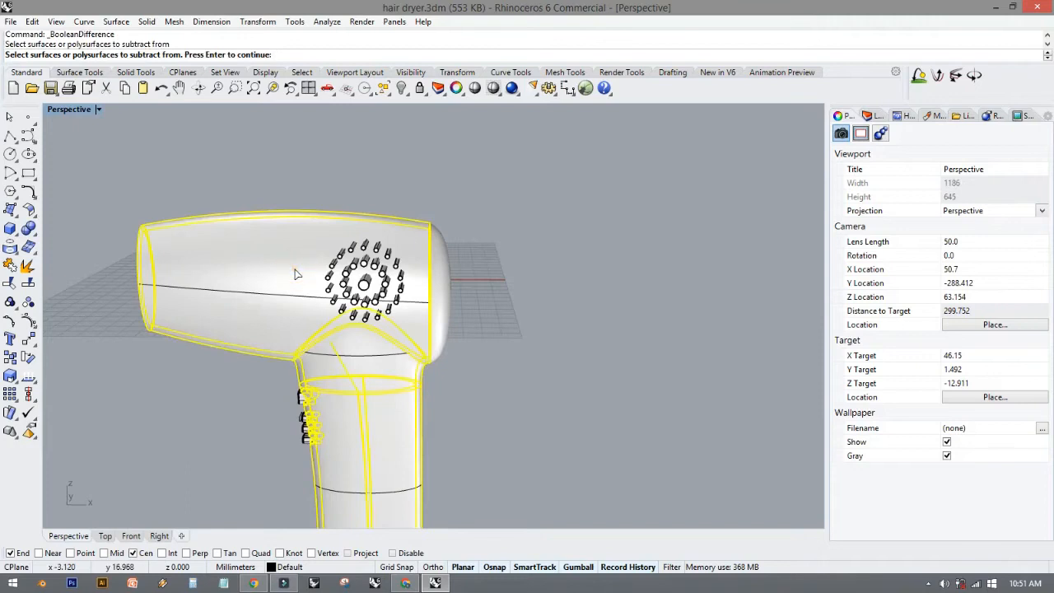
{"action": "key", "text": "Return"}
{"action": "left_click_drag", "start_coordinate": [283, 196], "coordinate": [412, 365]}
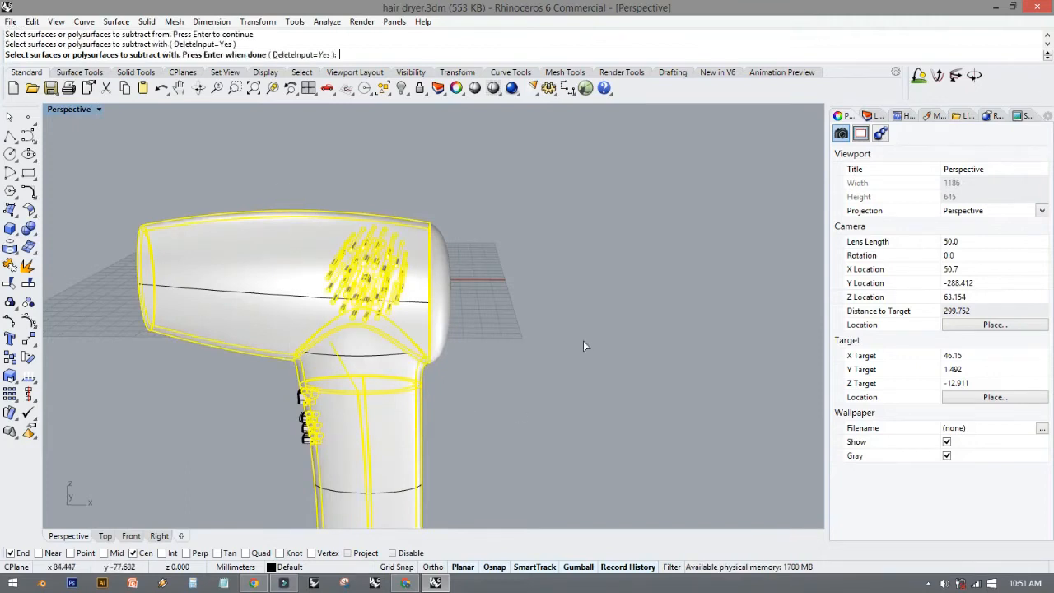
{"action": "key", "text": "Return"}
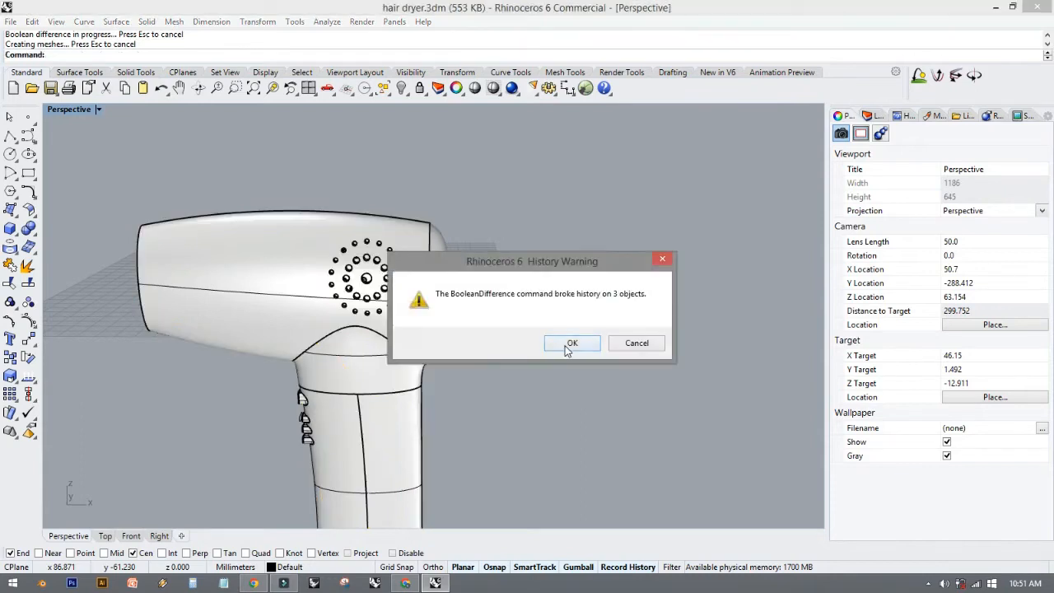
{"action": "left_click", "coordinate": [572, 343]}
Inspect the vent holes, the open nozzle end and the handle buttons from several angles.
{"action": "right_click_drag", "start_coordinate": [428, 329], "coordinate": [543, 390]}
{"action": "scroll", "coordinate": [356, 302], "scroll_direction": "up", "scroll_amount": 3}
{"action": "right_click_drag", "start_coordinate": [543, 389], "coordinate": [550, 288], "text": "shift"}
{"action": "right_click_drag", "start_coordinate": [516, 350], "coordinate": [368, 307]}
{"action": "right_click_drag", "start_coordinate": [416, 368], "coordinate": [457, 397], "text": "shift"}
{"action": "scroll", "coordinate": [413, 357], "scroll_direction": "up", "scroll_amount": 6}
{"action": "right_click_drag", "start_coordinate": [453, 387], "coordinate": [311, 329], "text": "shift"}
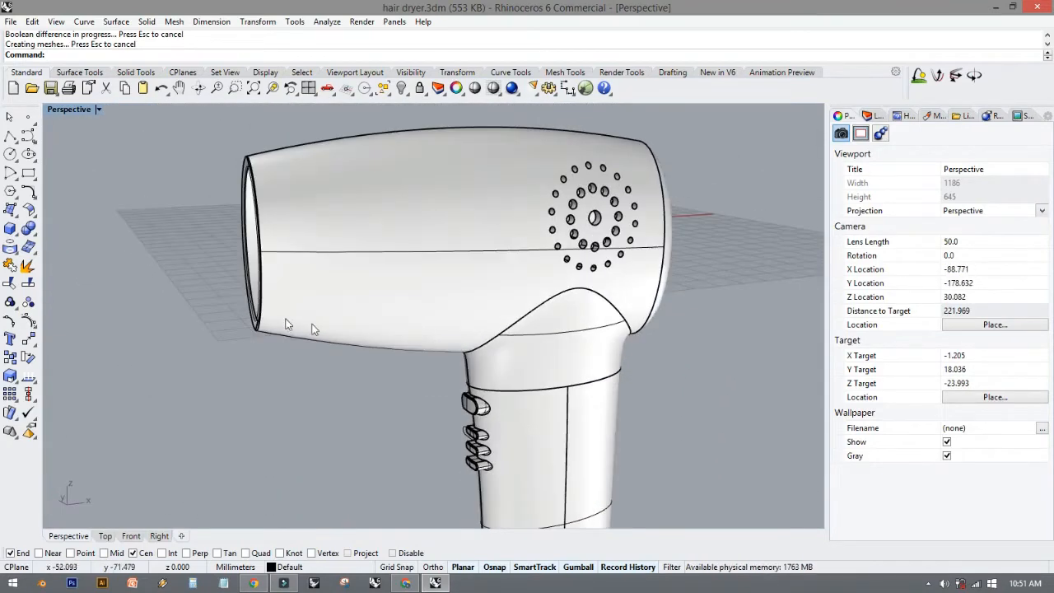
Examine the open nozzle end of the body and the curves along its rim.
{"action": "right_click_drag", "start_coordinate": [397, 364], "coordinate": [434, 370], "text": "shift"}
{"action": "right_click_drag", "start_coordinate": [363, 309], "coordinate": [535, 349]}
{"action": "scroll", "coordinate": [434, 267], "scroll_direction": "up", "scroll_amount": 4}
{"action": "left_click", "coordinate": [462, 271]}
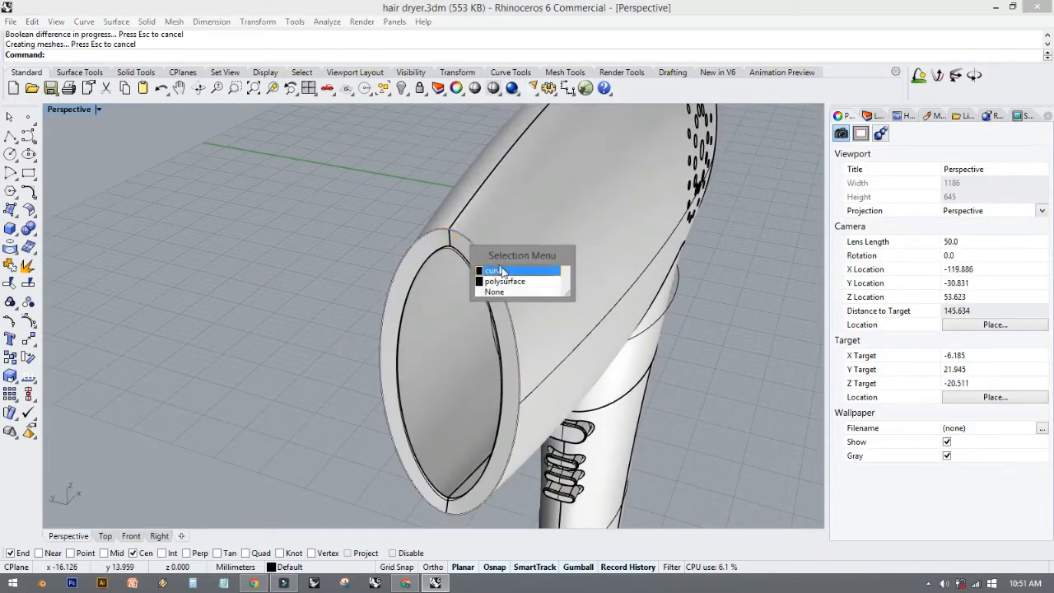
{"action": "left_click", "coordinate": [496, 271]}
{"action": "left_click", "coordinate": [339, 248]}
{"action": "mouse_move", "coordinate": [382, 283]}
{"action": "right_mouse_down", "text": "shift"}
{"action": "mouse_move", "coordinate": [348, 260]}
{"action": "mouse_move", "coordinate": [202, 276]}
{"action": "mouse_move", "coordinate": [481, 321]}
{"action": "right_mouse_up", "text": "shift"}
{"action": "left_click", "coordinate": [382, 291]}
{"action": "left_click", "coordinate": [354, 253]}
{"action": "mouse_move", "coordinate": [404, 282]}
{"action": "right_mouse_down"}
{"action": "mouse_move", "coordinate": [463, 283]}
{"action": "mouse_move", "coordinate": [538, 258]}
{"action": "mouse_move", "coordinate": [507, 225]}
{"action": "right_mouse_up"}
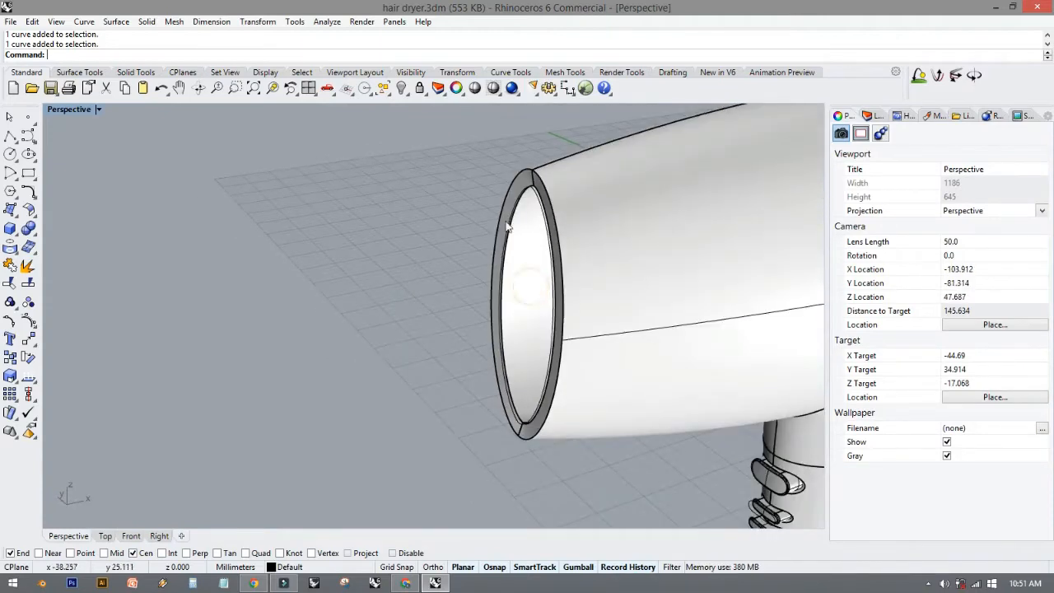
{"action": "double_click", "coordinate": [67, 110]}
{"action": "double_click", "coordinate": [452, 326]}
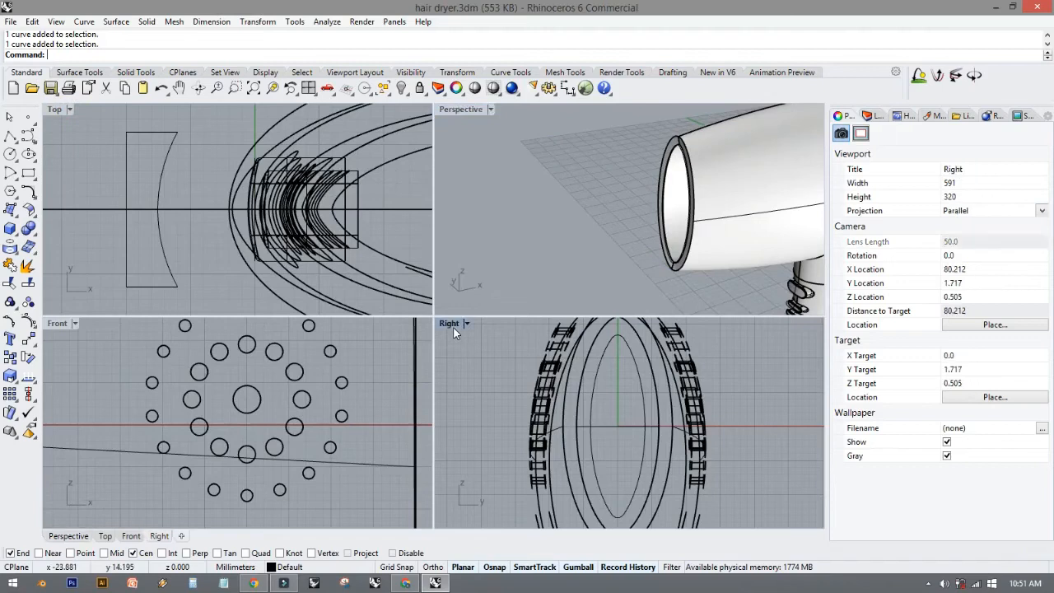
{"action": "scroll", "coordinate": [445, 338], "scroll_direction": "down", "scroll_amount": 4}
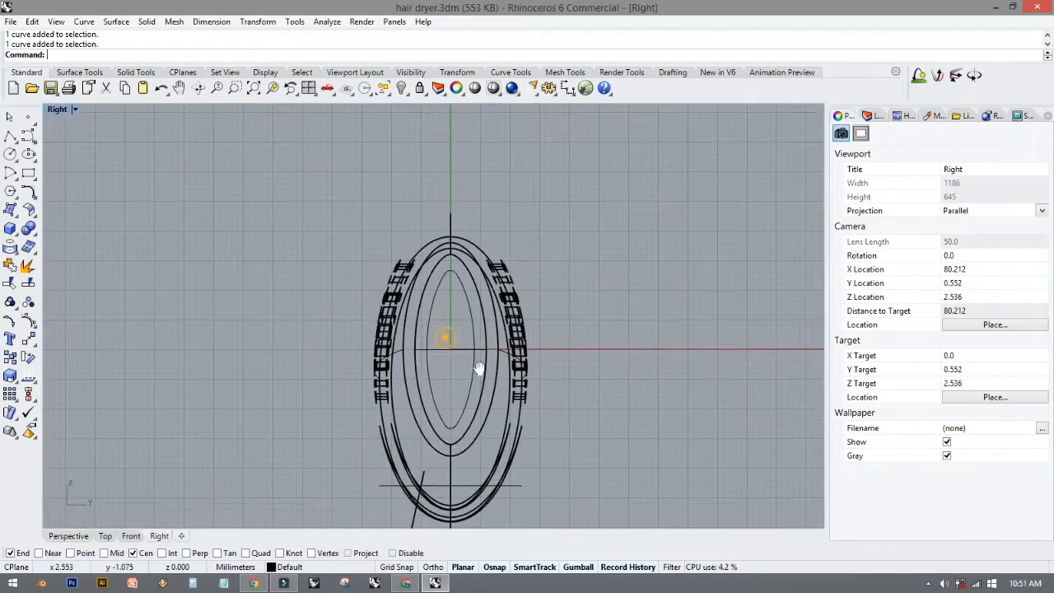
{"action": "left_click", "coordinate": [29, 176]}
{"action": "left_click", "coordinate": [107, 178]}
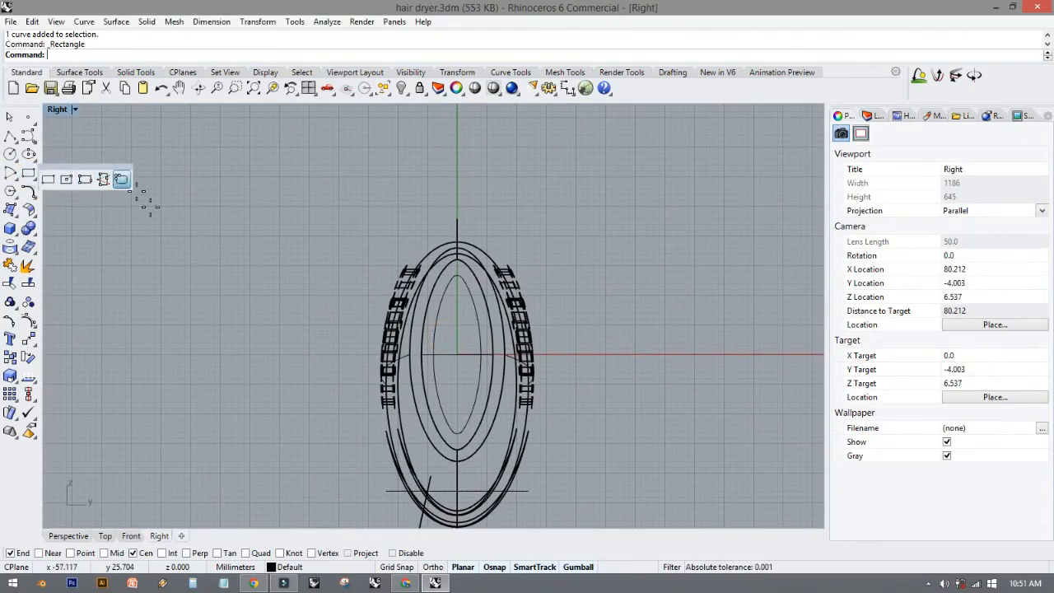
{"action": "key", "text": "Escape"}
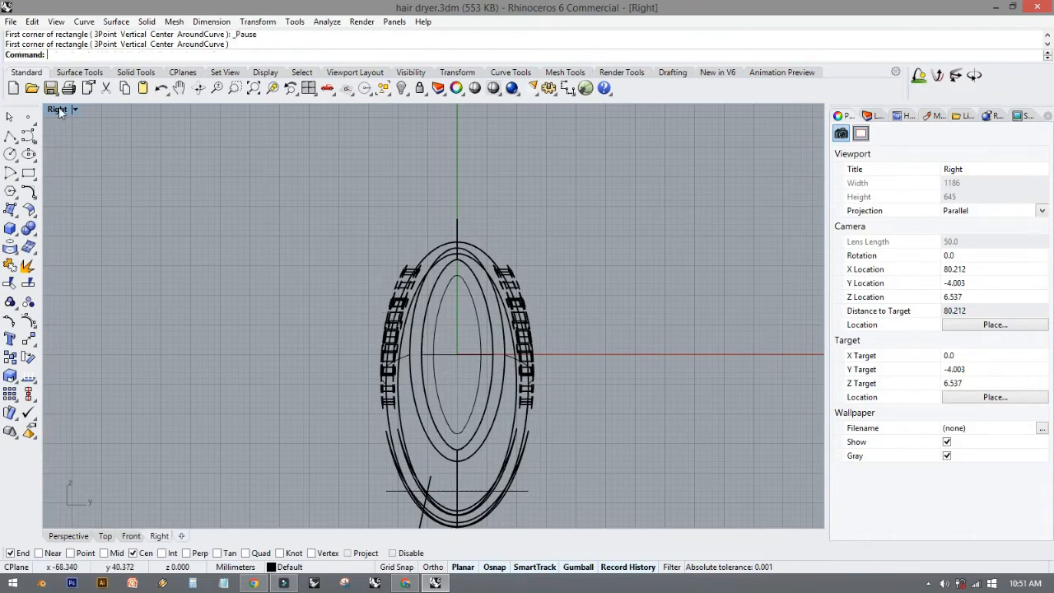
Isolate the closed outer edge curve of the nozzle end so all other objects are hidden.
{"action": "double_click", "coordinate": [59, 110]}
{"action": "left_click", "coordinate": [696, 179]}
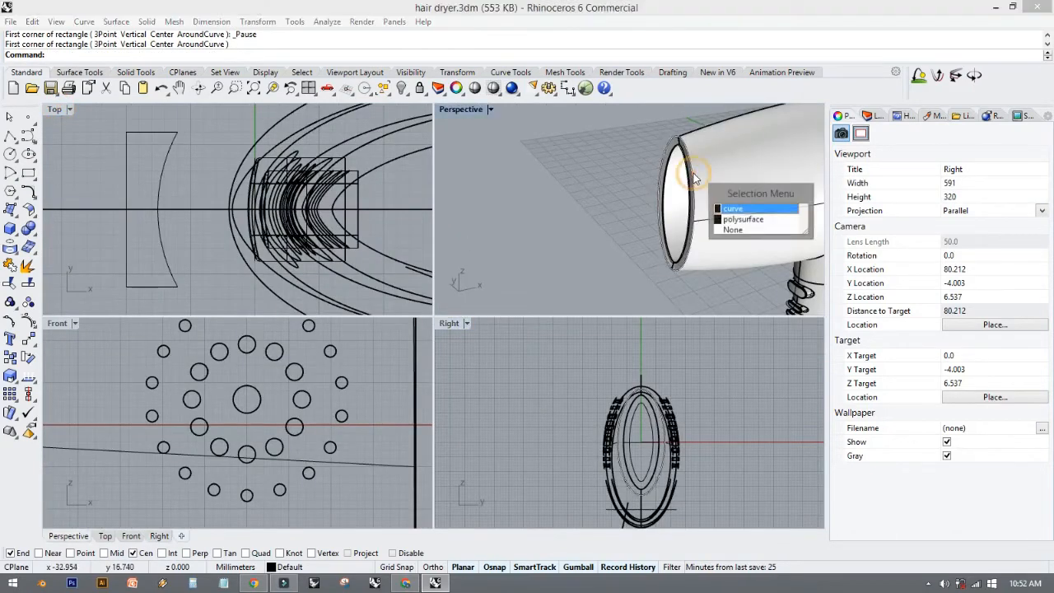
{"action": "left_click", "coordinate": [706, 206]}
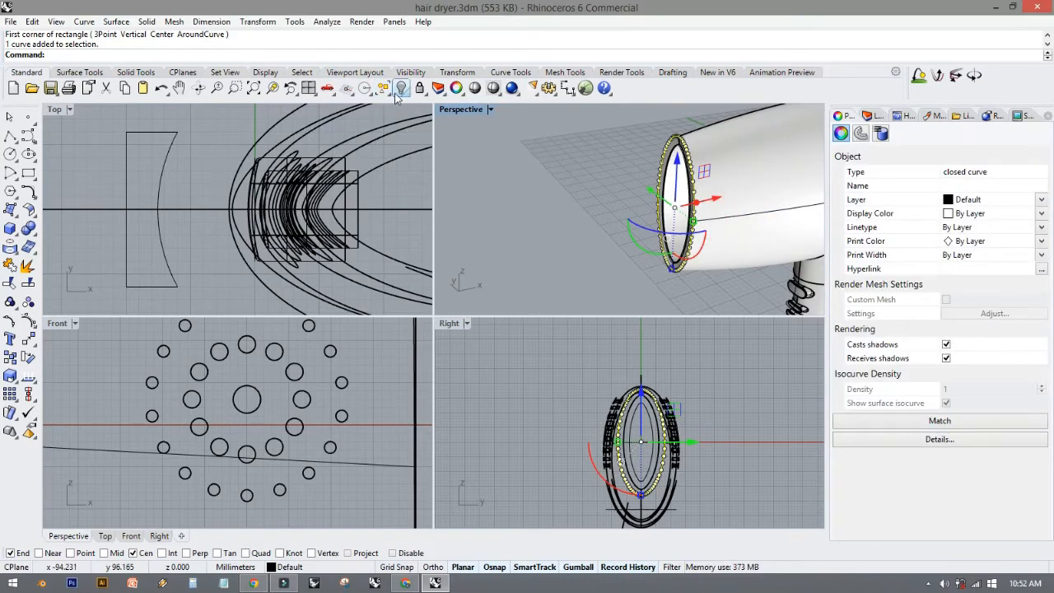
{"action": "left_click", "coordinate": [403, 89]}
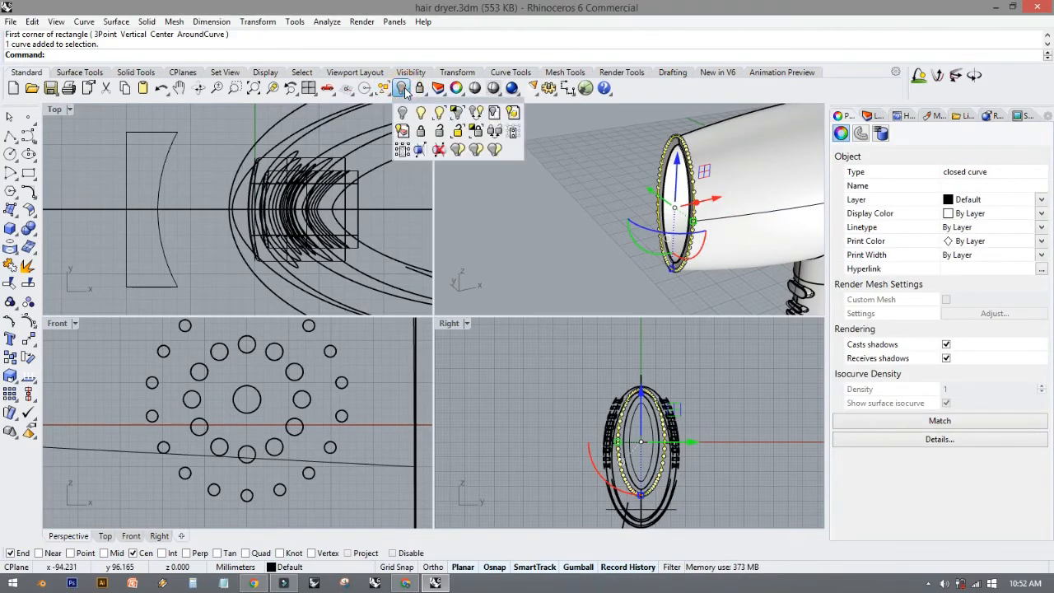
{"action": "left_click", "coordinate": [456, 114]}
{"action": "double_click", "coordinate": [455, 110]}
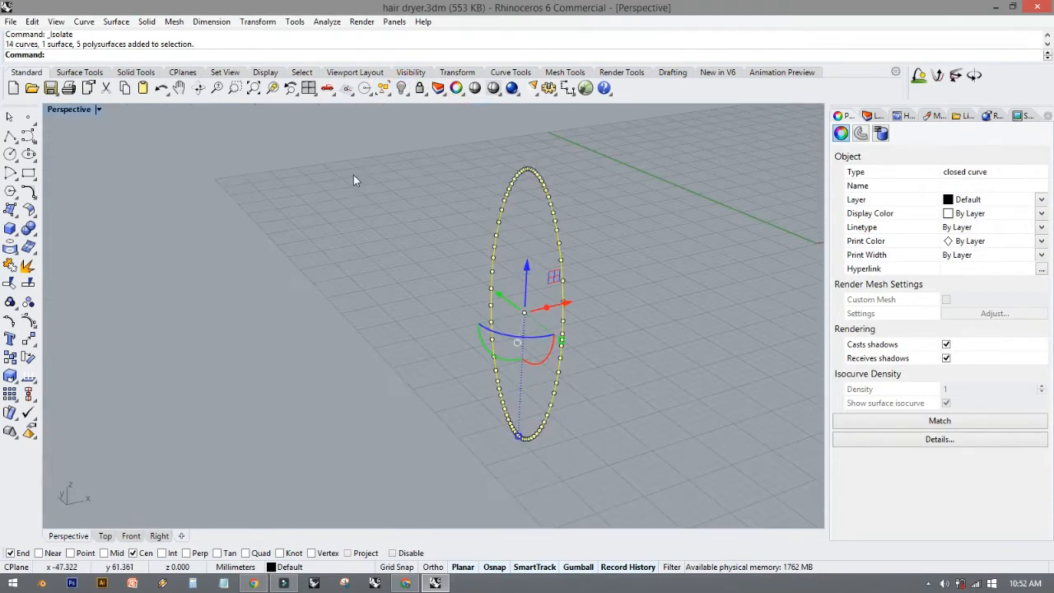
{"action": "left_click", "coordinate": [353, 176]}
With grid snap on, sketch a rounded rectangle about 6 by 20 mm with fully rounded ends, centred inside the ellipse in the Right view.
{"action": "double_click", "coordinate": [60, 110]}
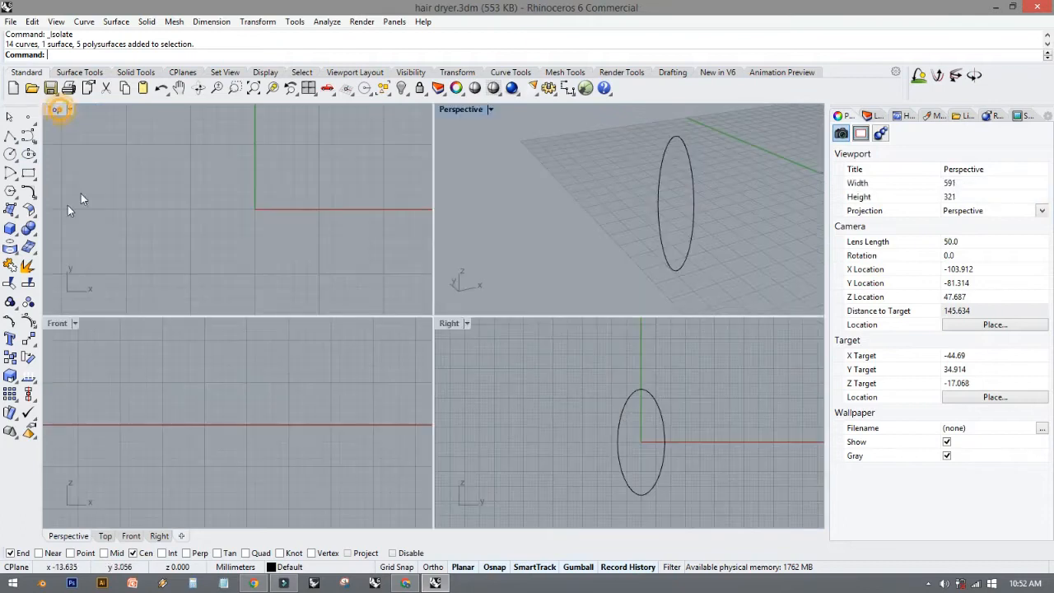
{"action": "left_click", "coordinate": [34, 176]}
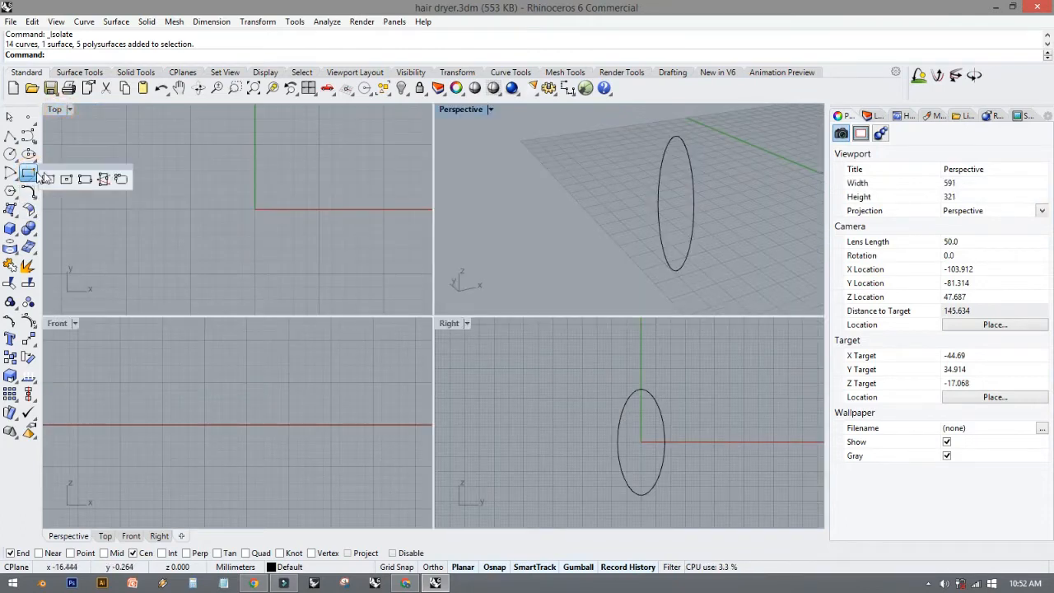
{"action": "left_click", "coordinate": [121, 179]}
{"action": "scroll", "coordinate": [217, 426], "scroll_direction": "down", "scroll_amount": 2}
{"action": "scroll", "coordinate": [216, 427], "scroll_direction": "down", "scroll_amount": 2}
{"action": "scroll", "coordinate": [665, 430], "scroll_direction": "up", "scroll_amount": 5}
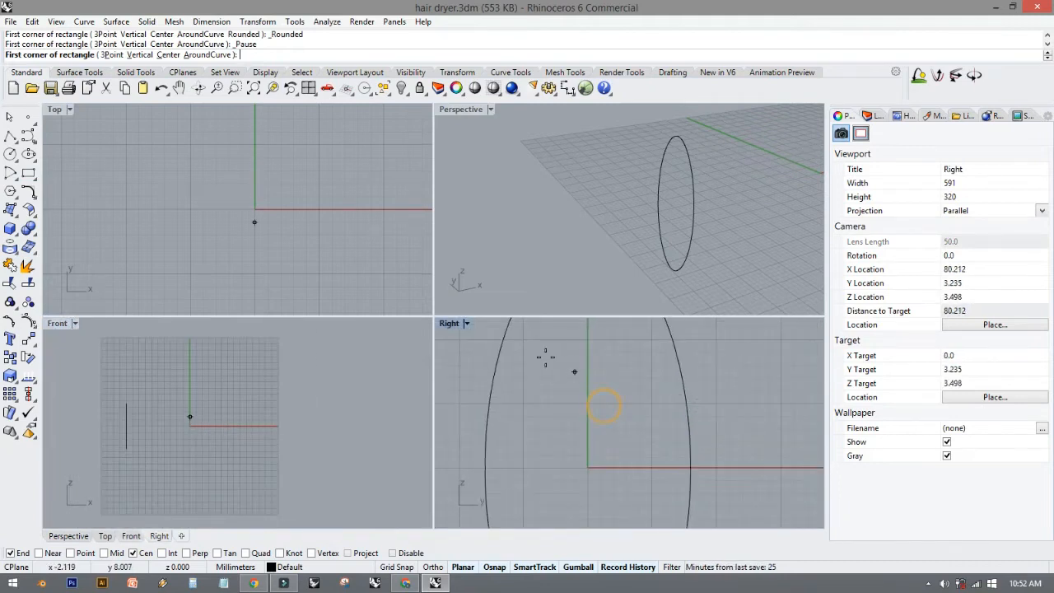
{"action": "left_click", "coordinate": [385, 568]}
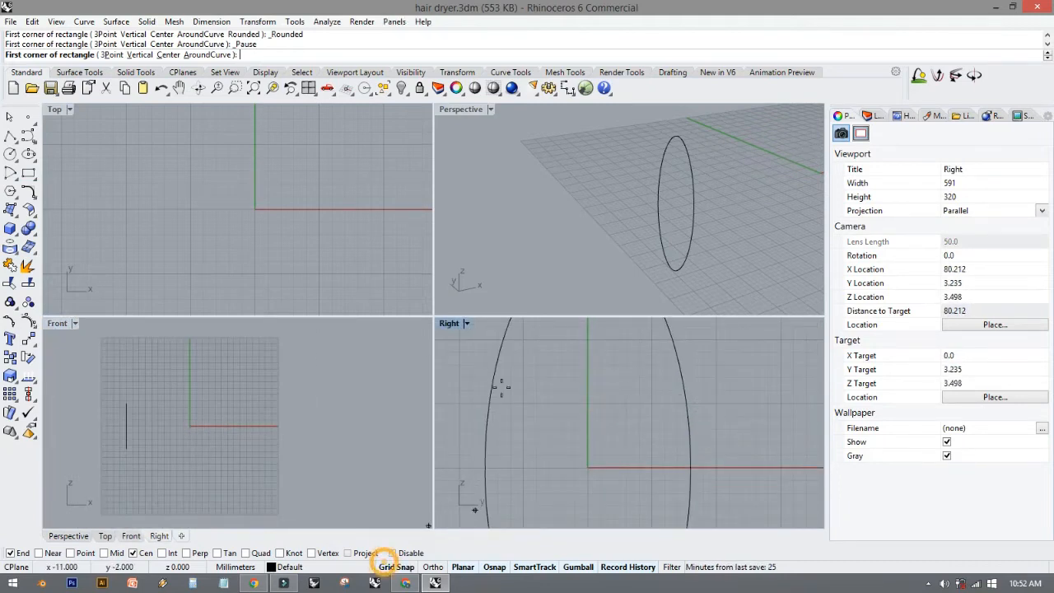
{"action": "left_click", "coordinate": [549, 343]}
{"action": "scroll", "coordinate": [581, 445], "scroll_direction": "down", "scroll_amount": 4}
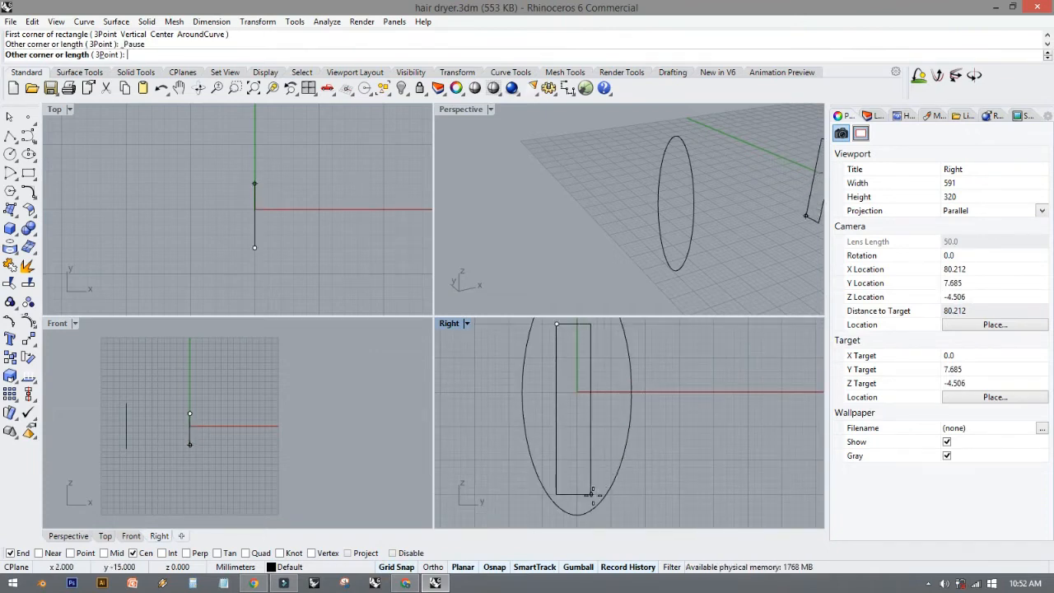
{"action": "right_click_drag", "start_coordinate": [591, 492], "coordinate": [598, 527]}
{"action": "scroll", "coordinate": [591, 519], "scroll_direction": "down", "scroll_amount": 2}
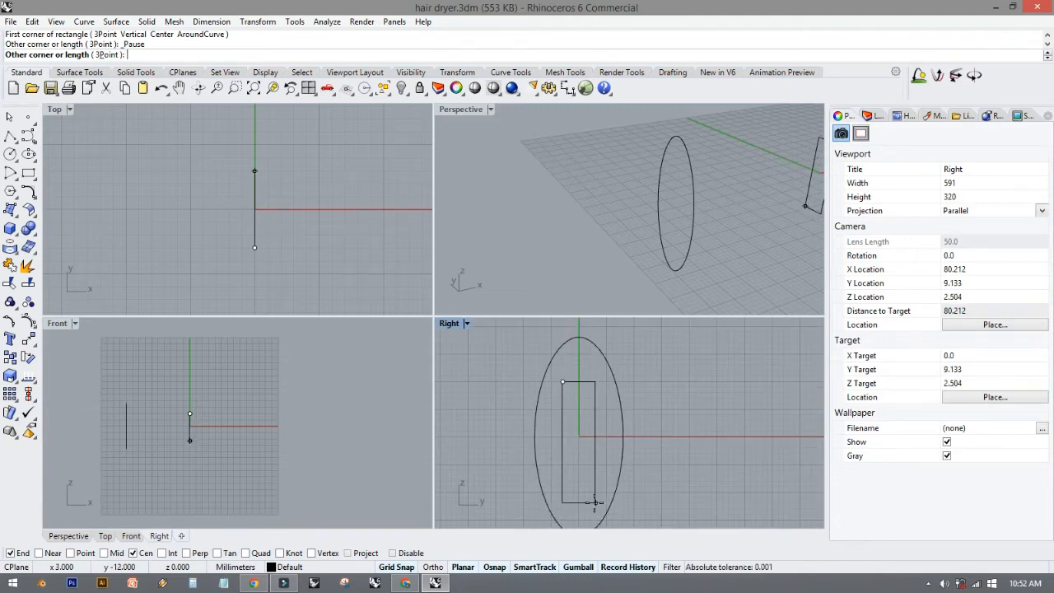
{"action": "left_click", "coordinate": [594, 492]}
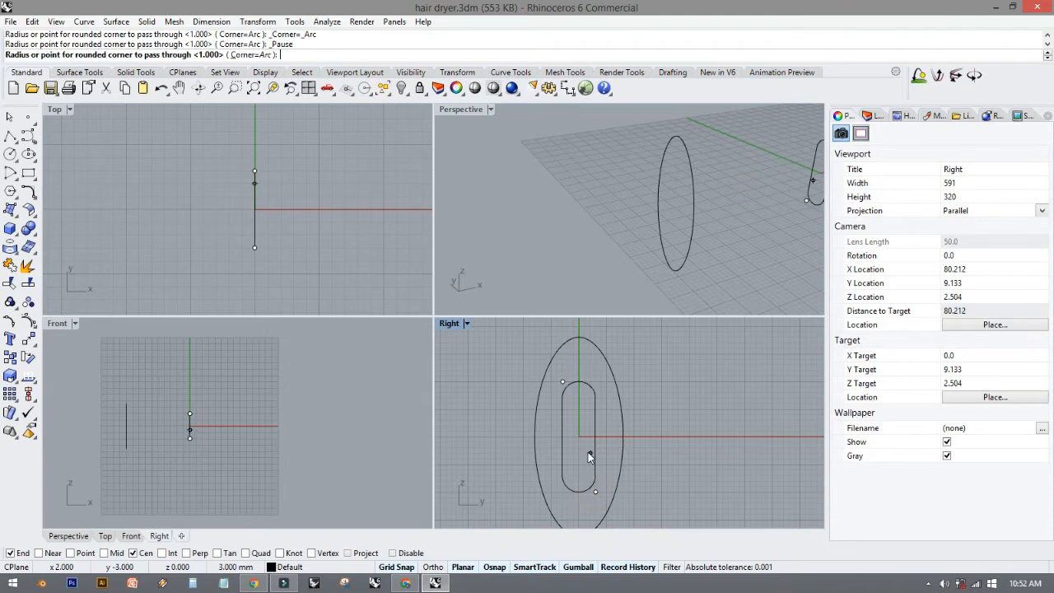
{"action": "left_click", "coordinate": [588, 452]}
Move the rounded rectangle about 71 mm along negative X so it stands in front of the nozzle's edge curve.
{"action": "left_click", "coordinate": [594, 422]}
{"action": "right_click_drag", "start_coordinate": [669, 190], "coordinate": [596, 188]}
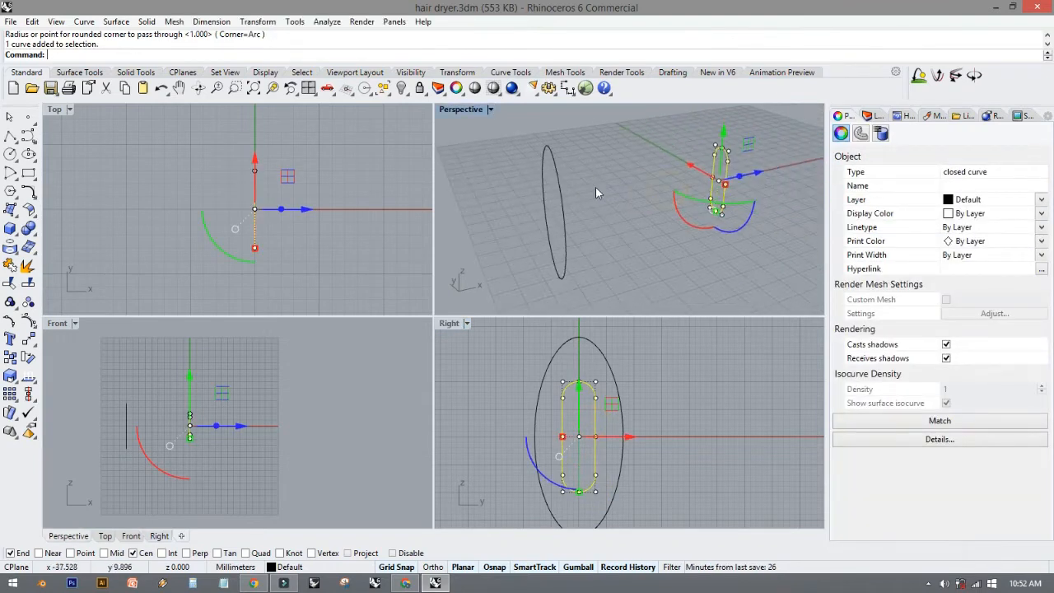
{"action": "left_click_drag", "start_coordinate": [753, 174], "coordinate": [529, 234]}
{"action": "left_click", "coordinate": [481, 136]}
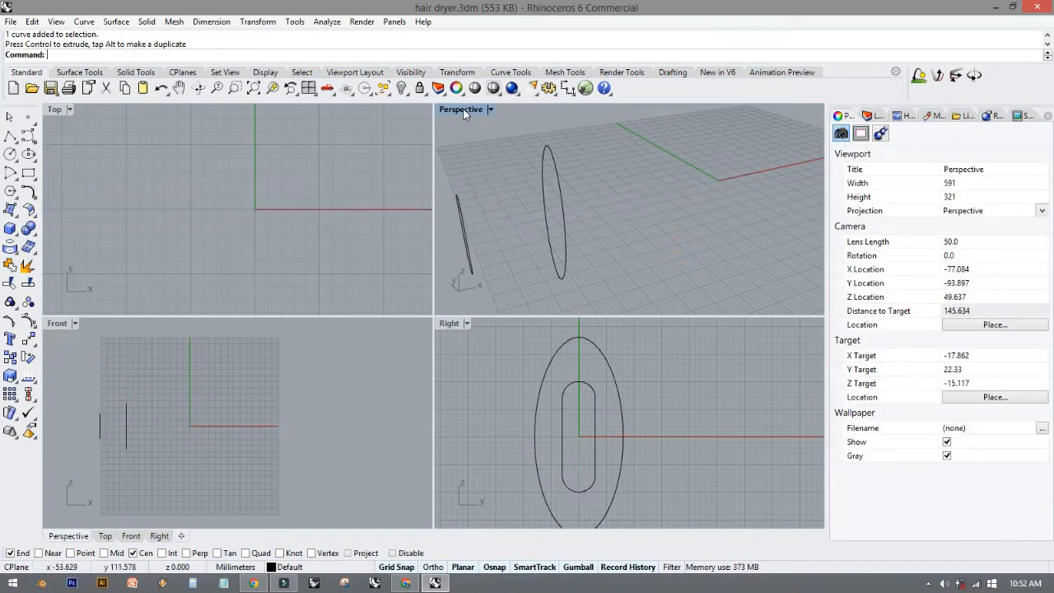
Try a Loft using the nozzle's elliptical edge curve and the rounded rectangle as its cross-sections.
{"action": "double_click", "coordinate": [463, 110]}
{"action": "right_click_drag", "start_coordinate": [543, 356], "coordinate": [585, 338]}
{"action": "right_click_drag", "start_coordinate": [585, 339], "coordinate": [679, 310], "text": "shift"}
{"action": "right_click_drag", "start_coordinate": [538, 316], "coordinate": [504, 321]}
{"action": "right_click_drag", "start_coordinate": [266, 269], "coordinate": [333, 245], "text": "shift"}
{"action": "right_click_drag", "start_coordinate": [297, 268], "coordinate": [228, 299], "text": "shift"}
{"action": "right_click_drag", "start_coordinate": [115, 192], "coordinate": [120, 188]}
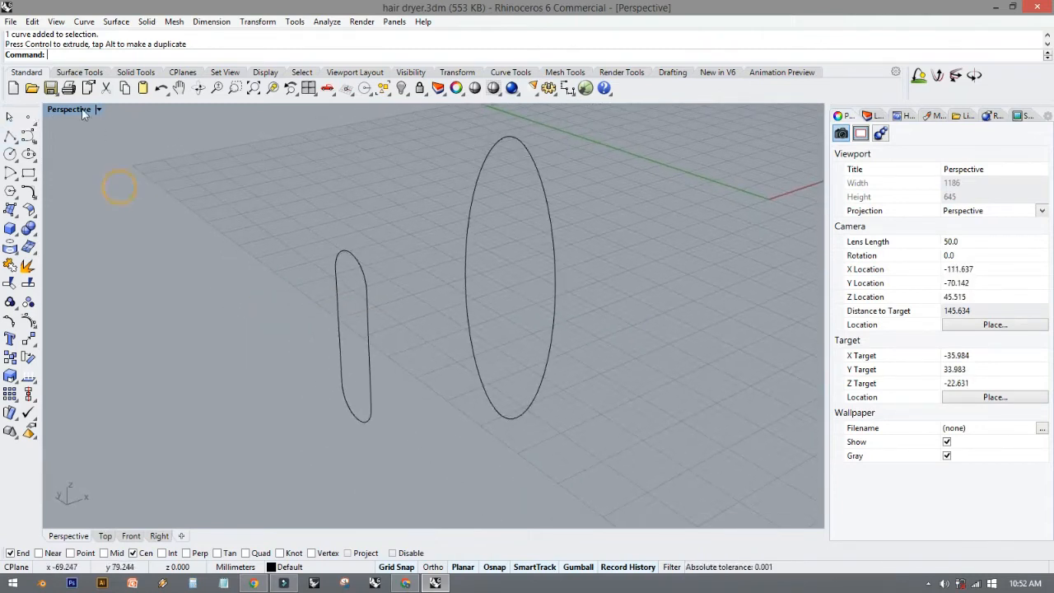
{"action": "left_click", "coordinate": [72, 73]}
{"action": "left_click", "coordinate": [9, 209]}
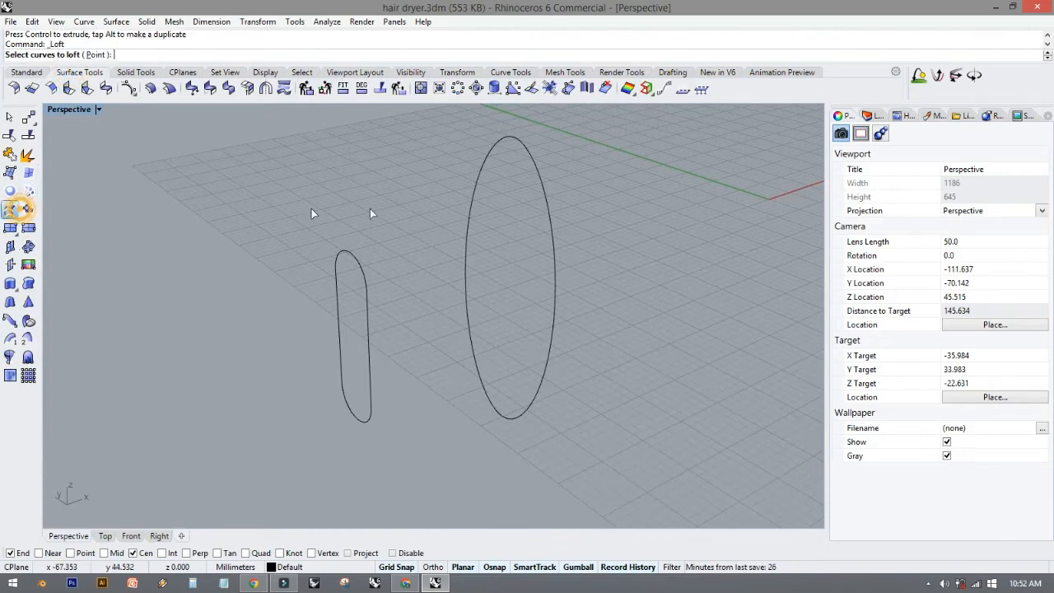
{"action": "left_click", "coordinate": [540, 169]}
{"action": "left_click", "coordinate": [354, 260]}
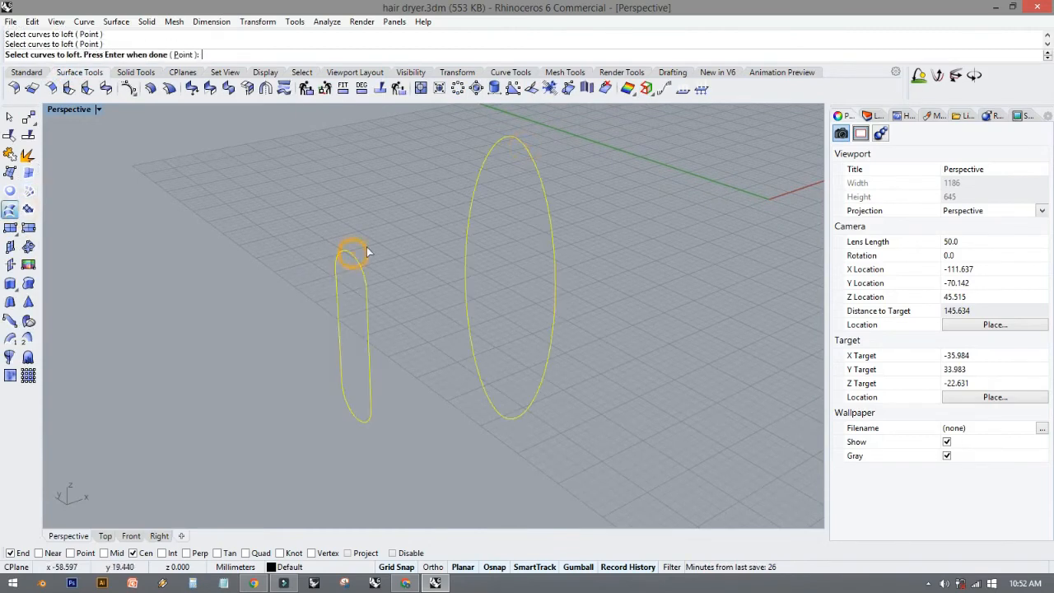
{"action": "right_click", "coordinate": [417, 225]}
Enable the Quad snap, align both loft seams at the tops of the curves, and create the Normal-style loft without simplification.
{"action": "left_click_drag", "start_coordinate": [368, 351], "coordinate": [358, 418]}
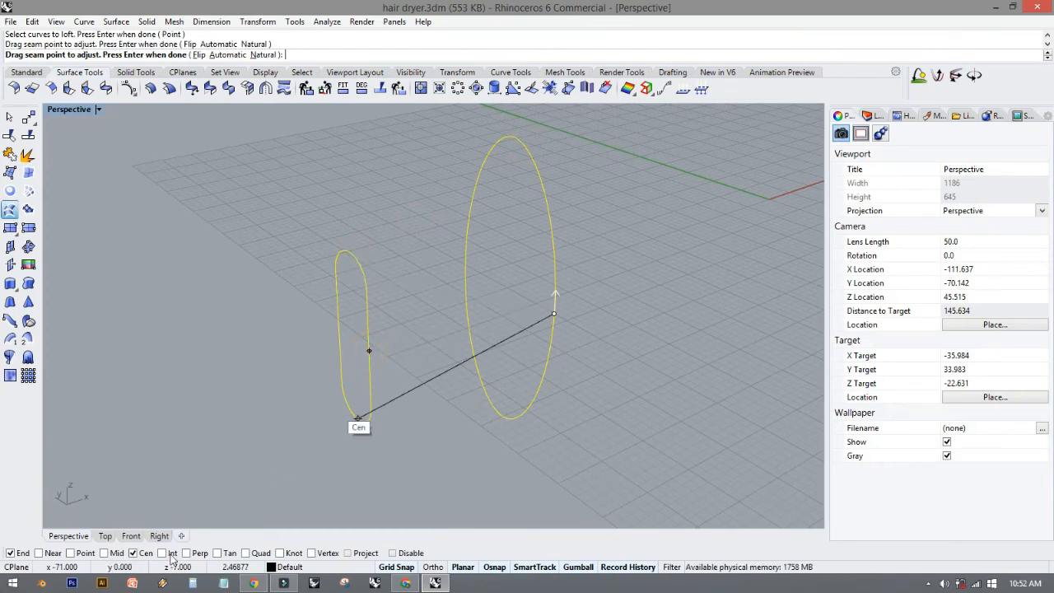
{"action": "left_click", "coordinate": [246, 553]}
{"action": "left_click_drag", "start_coordinate": [358, 418], "coordinate": [347, 249]}
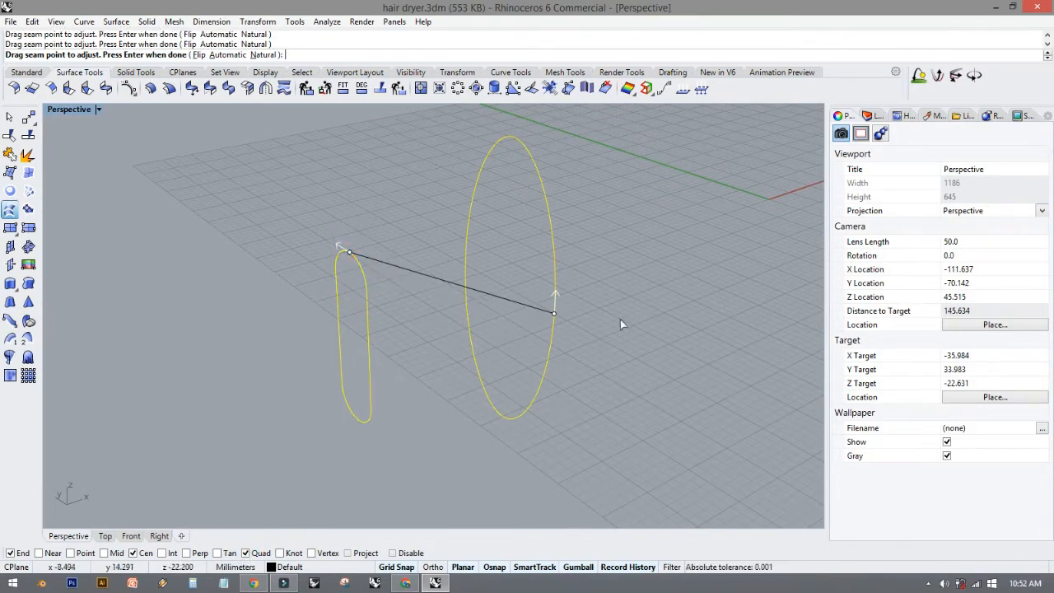
{"action": "left_click_drag", "start_coordinate": [551, 312], "coordinate": [511, 114]}
{"action": "right_click", "coordinate": [419, 150]}
{"action": "right_click_drag", "start_coordinate": [266, 252], "coordinate": [420, 279]}
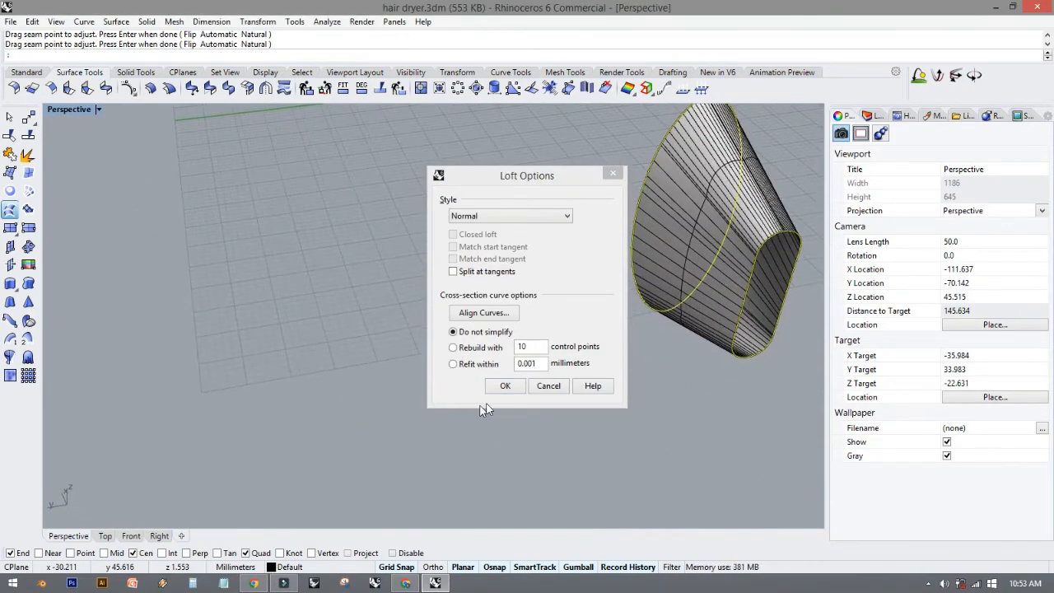
{"action": "left_click", "coordinate": [505, 385]}
Check the lofted nozzle surface from several sides and undo the loft.
{"action": "right_click_drag", "start_coordinate": [505, 395], "coordinate": [327, 331]}
{"action": "right_click_drag", "start_coordinate": [376, 269], "coordinate": [621, 362]}
{"action": "left_click", "coordinate": [585, 323]}
{"action": "key", "text": "ctrl+z"}
{"action": "right_click_drag", "start_coordinate": [400, 339], "coordinate": [295, 329]}
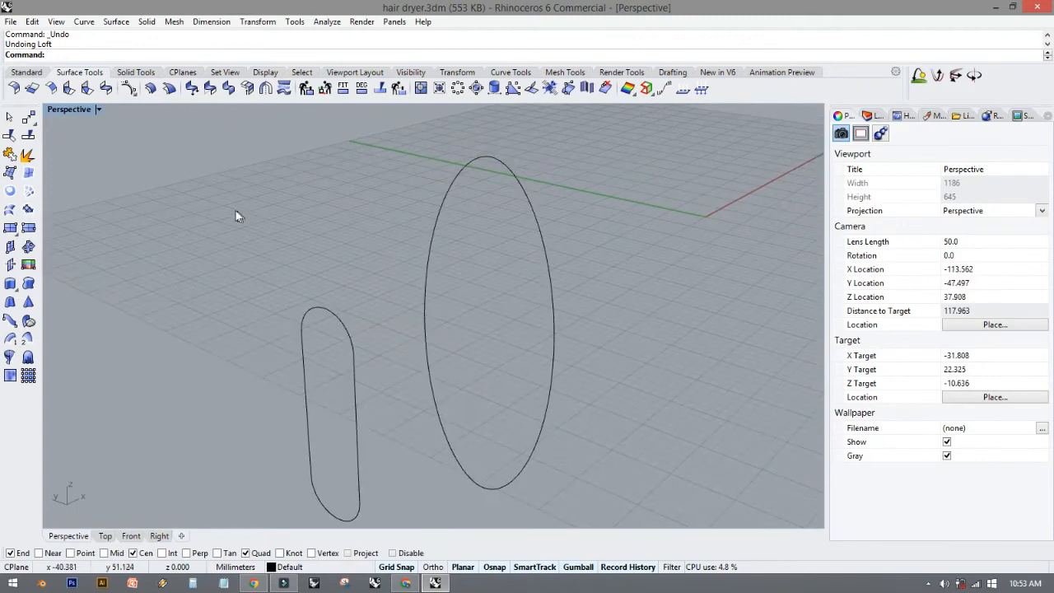
Draw a short straight polyline from the ellipse's top quadrant along X, pointing away from the rounded rectangle.
{"action": "double_click", "coordinate": [79, 111]}
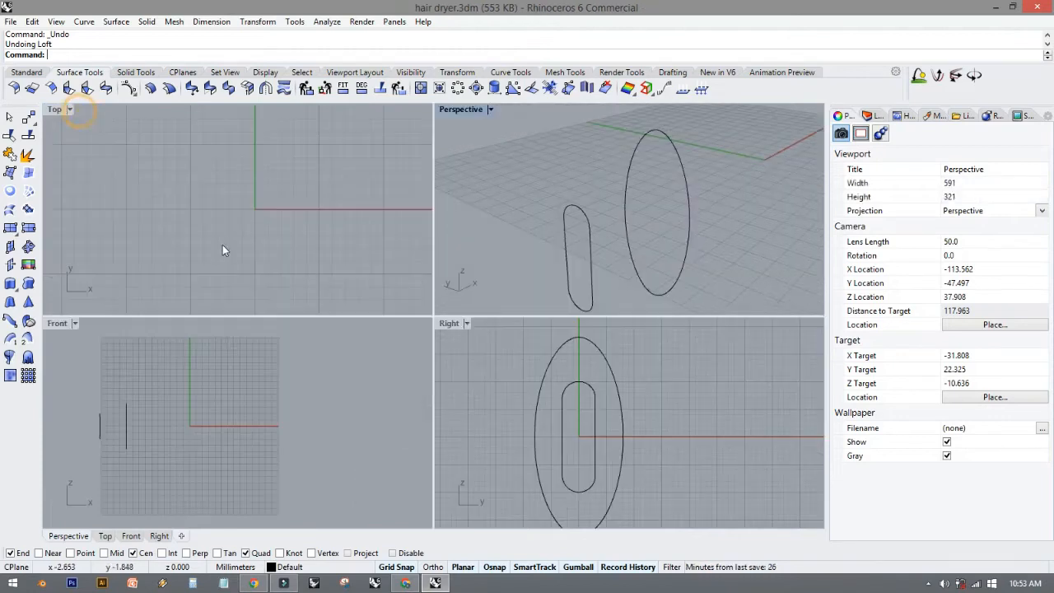
{"action": "left_click", "coordinate": [27, 72]}
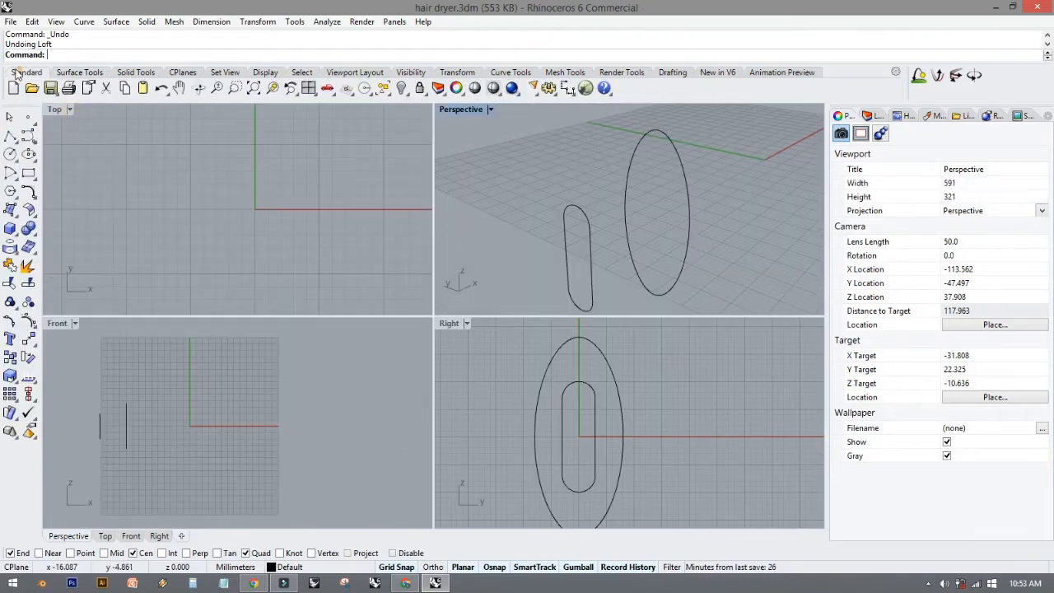
{"action": "left_click", "coordinate": [10, 136]}
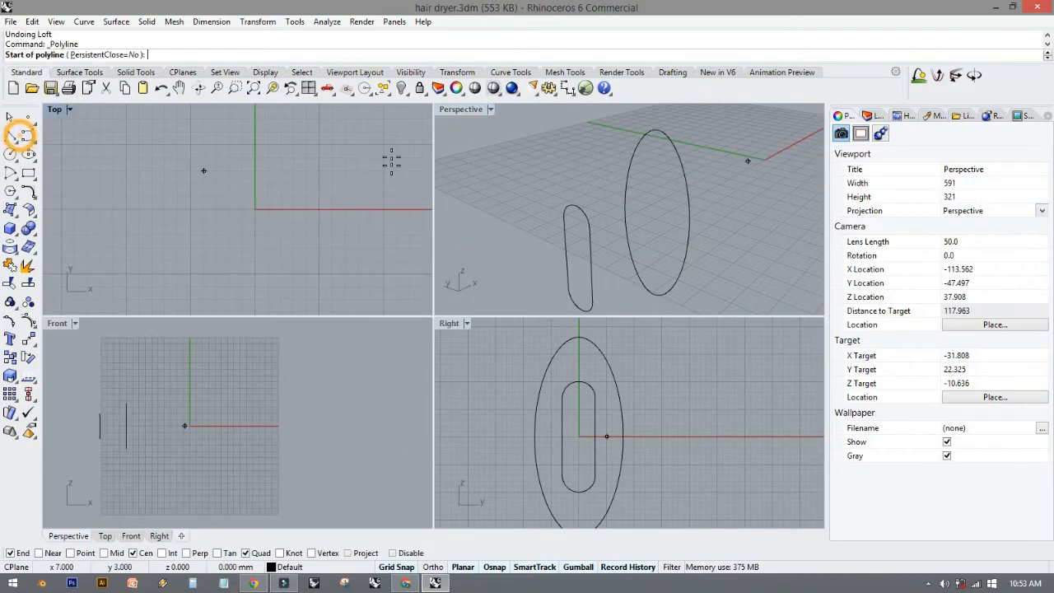
{"action": "double_click", "coordinate": [468, 110]}
{"action": "right_click_drag", "start_coordinate": [512, 173], "coordinate": [485, 189]}
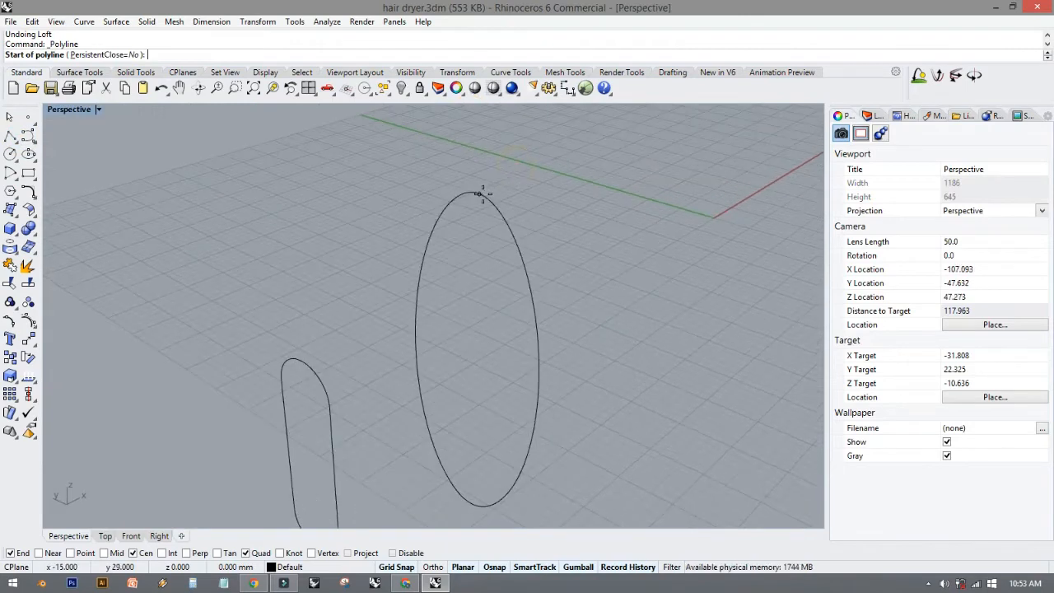
{"action": "left_click", "coordinate": [477, 193]}
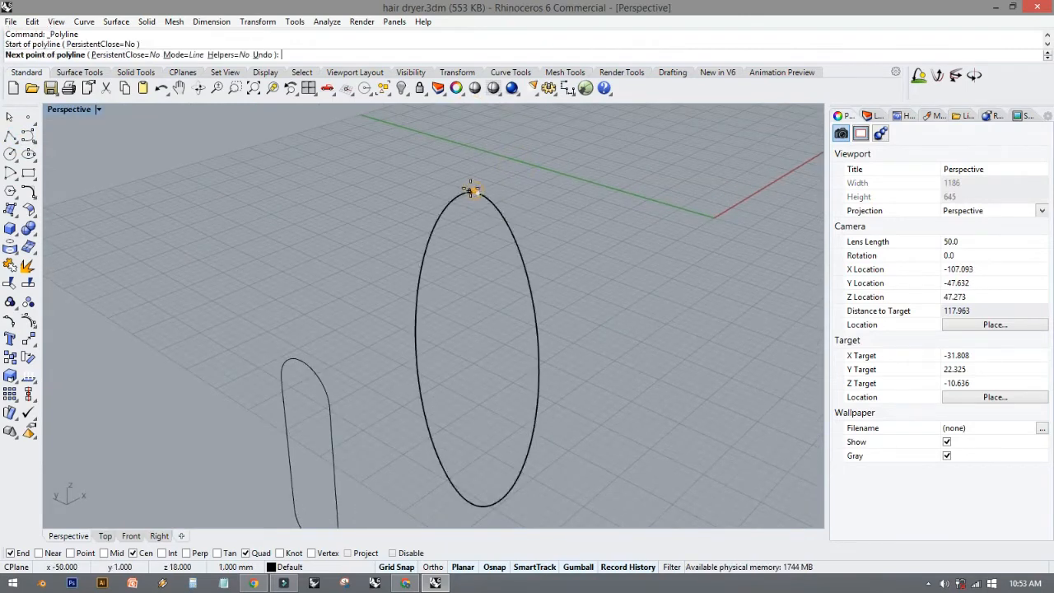
{"action": "double_click", "coordinate": [78, 108]}
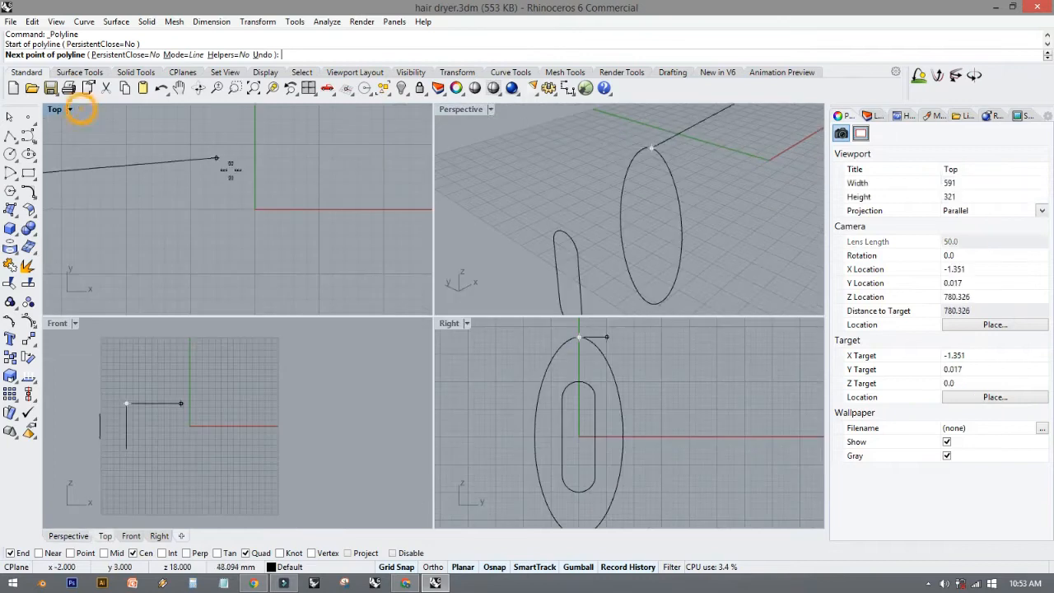
{"action": "right_click_drag", "start_coordinate": [144, 205], "coordinate": [357, 205]}
{"action": "scroll", "coordinate": [273, 205], "scroll_direction": "down", "scroll_amount": 4}
{"action": "scroll", "coordinate": [203, 203], "scroll_direction": "up", "scroll_amount": 6}
{"action": "left_click", "coordinate": [204, 196]}
{"action": "right_click", "coordinate": [204, 197]}
Draw a matching short straight polyline from the top of the rounded rectangle along negative X, pointing away from the ellipse.
{"action": "right_click_drag", "start_coordinate": [145, 217], "coordinate": [289, 216]}
{"action": "right_click_drag", "start_coordinate": [137, 195], "coordinate": [145, 196]}
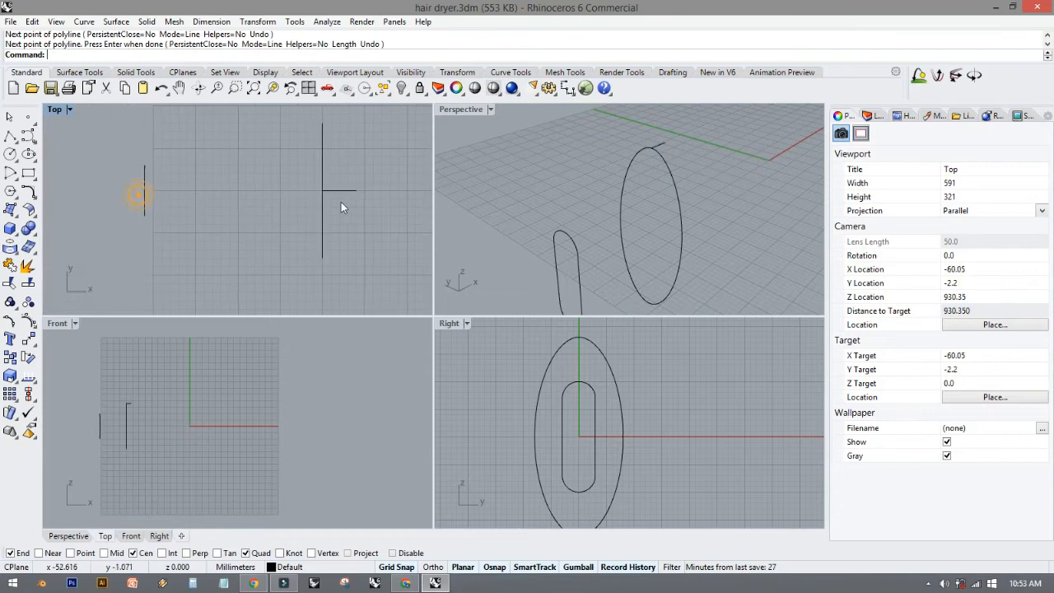
{"action": "right_click", "coordinate": [543, 223]}
{"action": "left_click", "coordinate": [562, 233]}
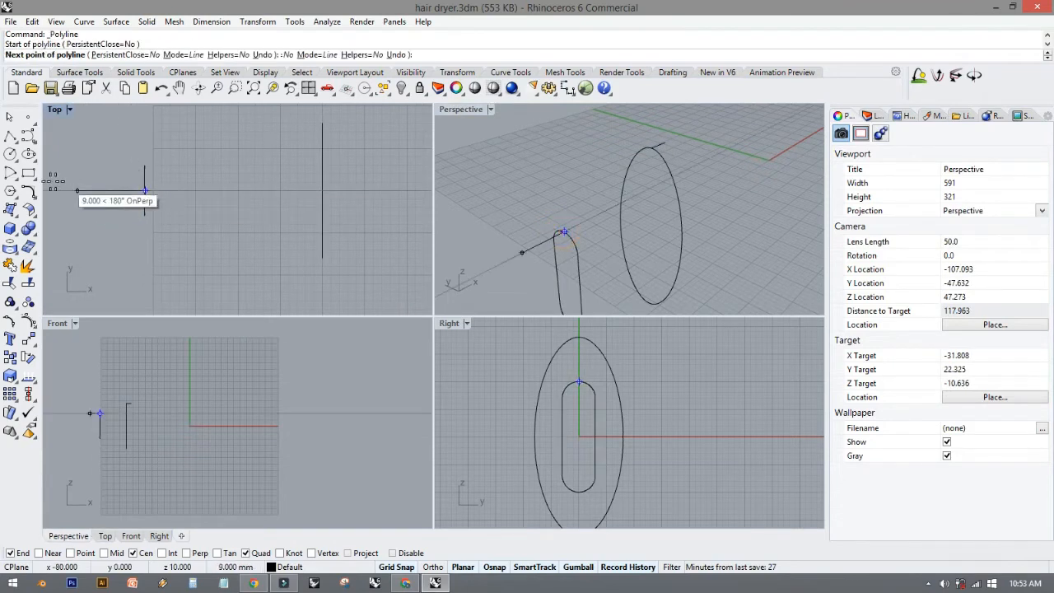
{"action": "left_click", "coordinate": [111, 190]}
{"action": "key", "text": "Return"}
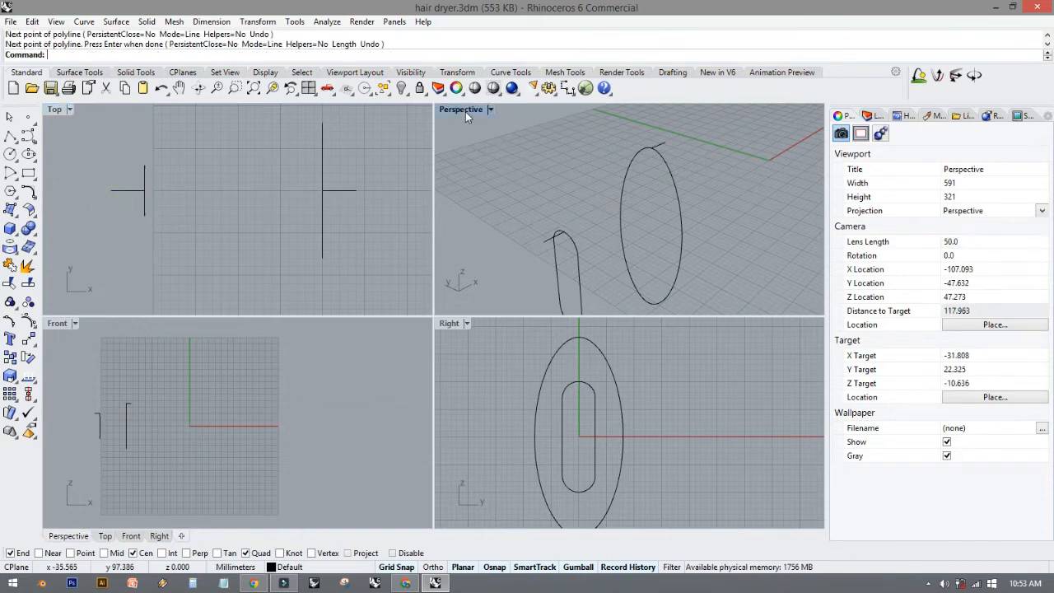
Maximize the Perspective viewport and select the short straight line at the top of the rounded rectangle.
{"action": "double_click", "coordinate": [465, 110]}
{"action": "right_click_drag", "start_coordinate": [439, 263], "coordinate": [428, 200]}
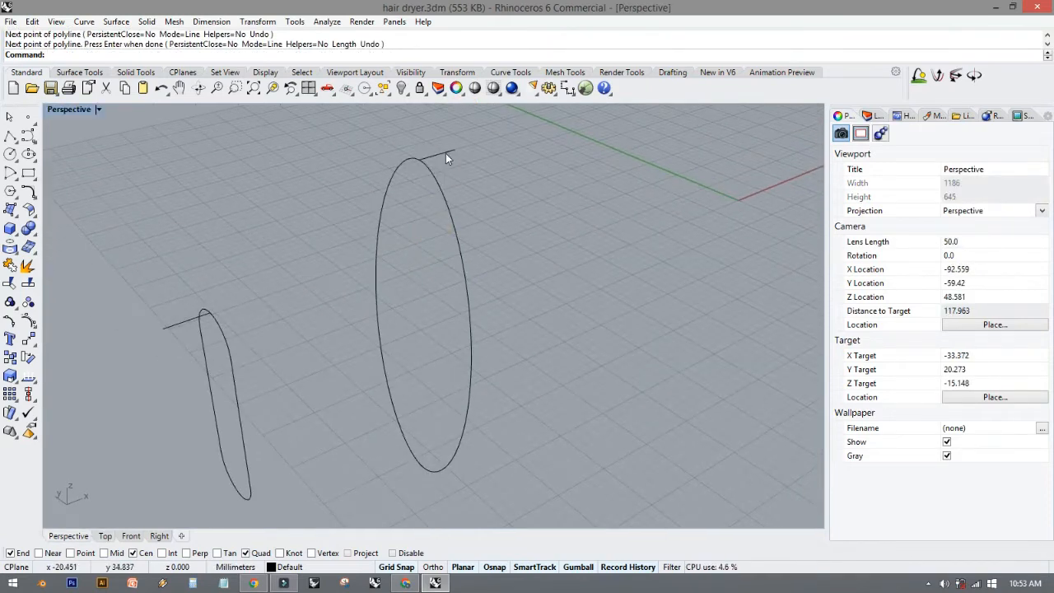
{"action": "left_click", "coordinate": [439, 186]}
{"action": "left_click", "coordinate": [217, 323]}
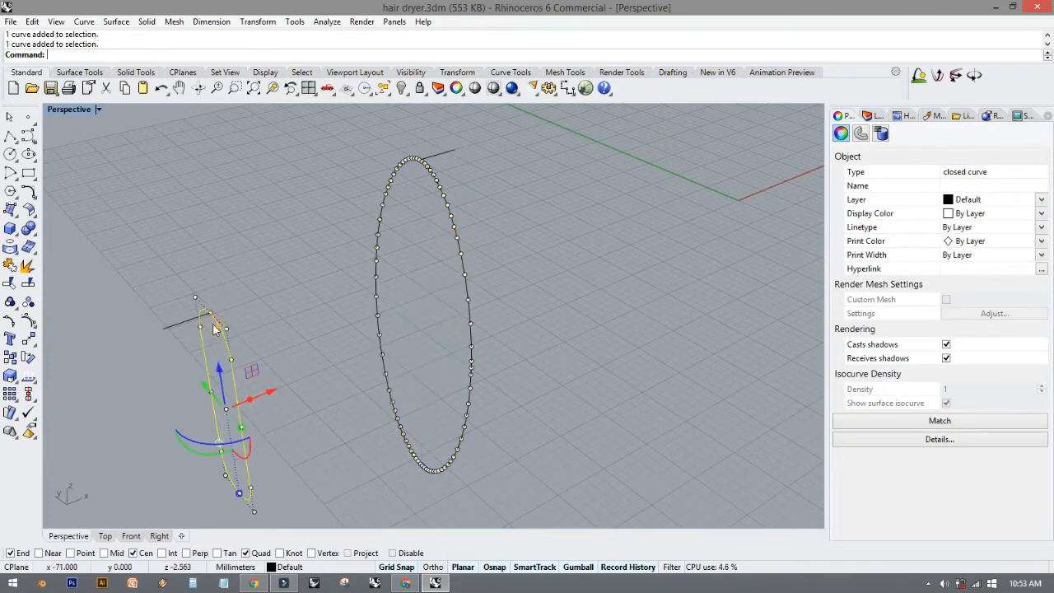
{"action": "left_click", "coordinate": [167, 316]}
{"action": "right_click_drag", "start_coordinate": [230, 294], "coordinate": [418, 256]}
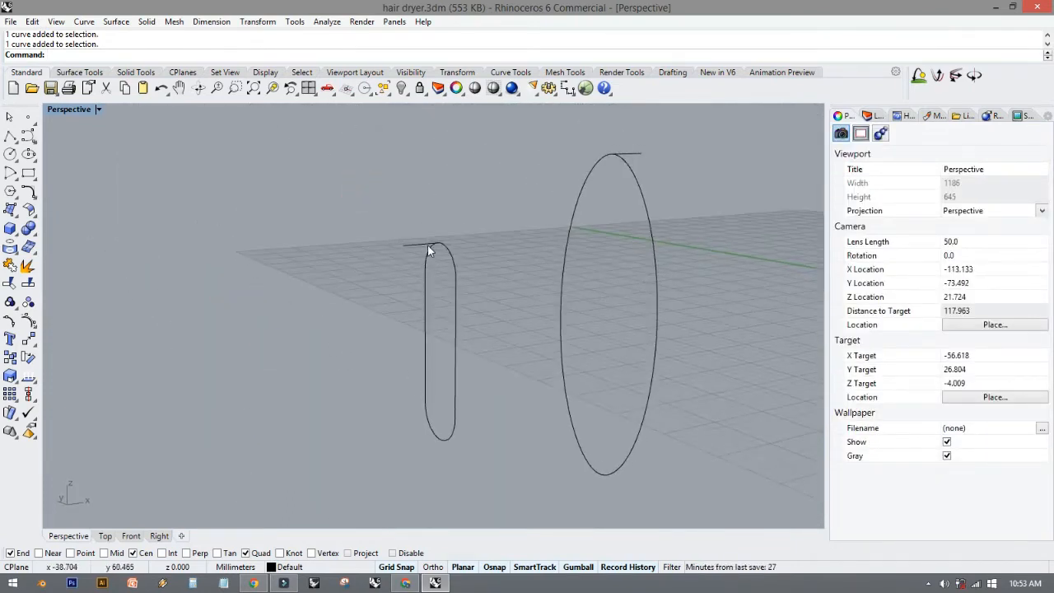
{"action": "left_click", "coordinate": [428, 247]}
{"action": "right_click_drag", "start_coordinate": [522, 282], "coordinate": [486, 242]}
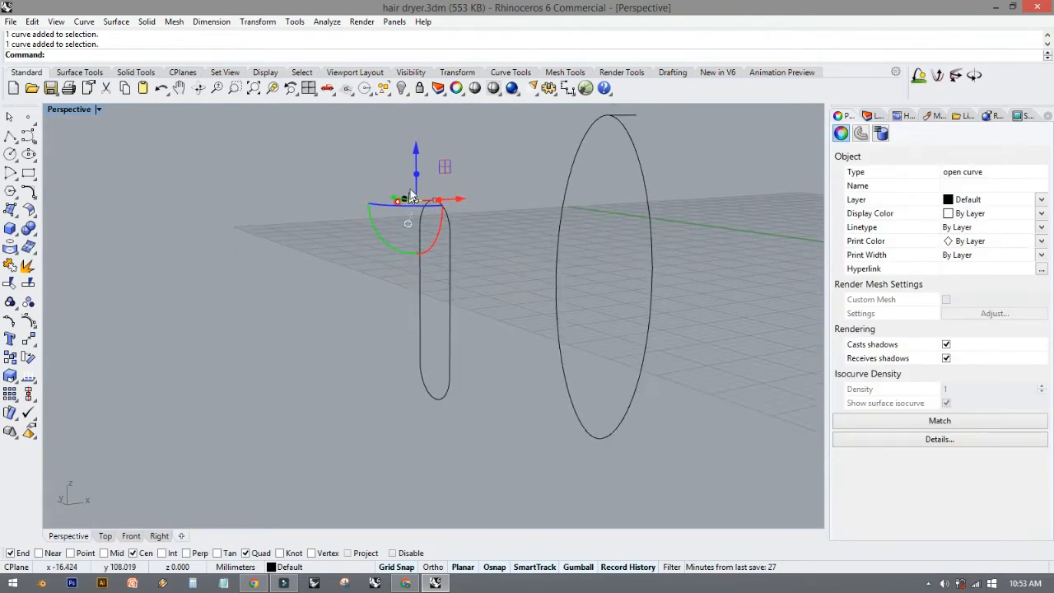
{"action": "left_click", "coordinate": [31, 340]}
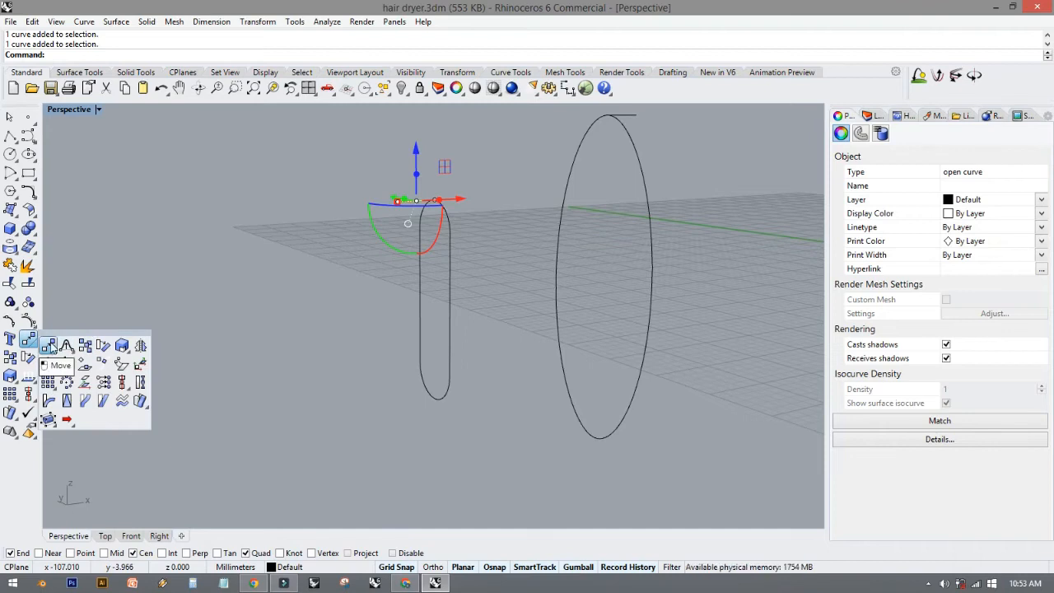
{"action": "left_click", "coordinate": [48, 345]}
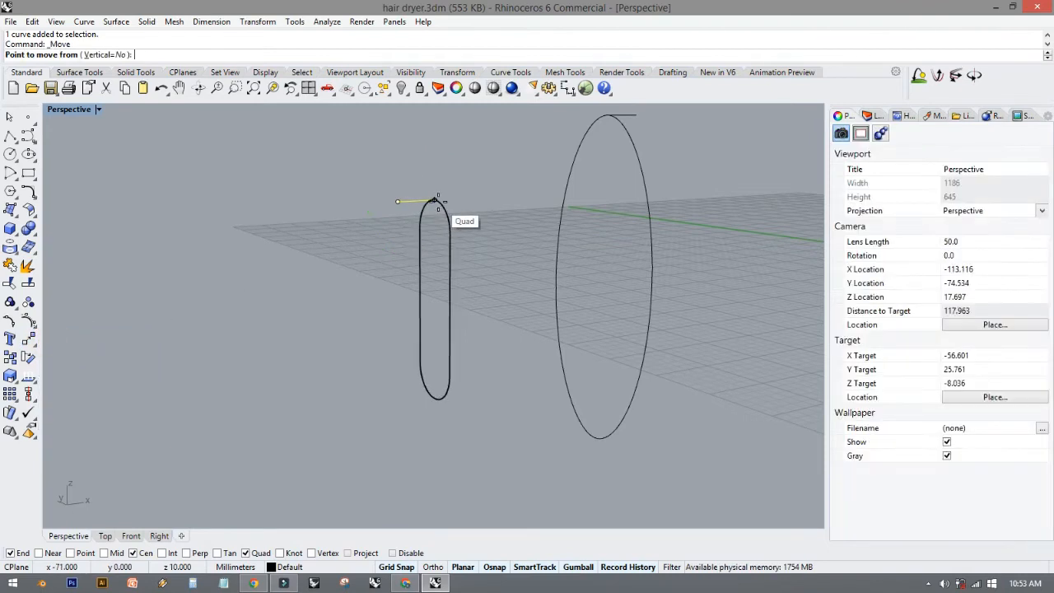
{"action": "left_click", "coordinate": [435, 200]}
{"action": "key", "text": "ctrl+z"}
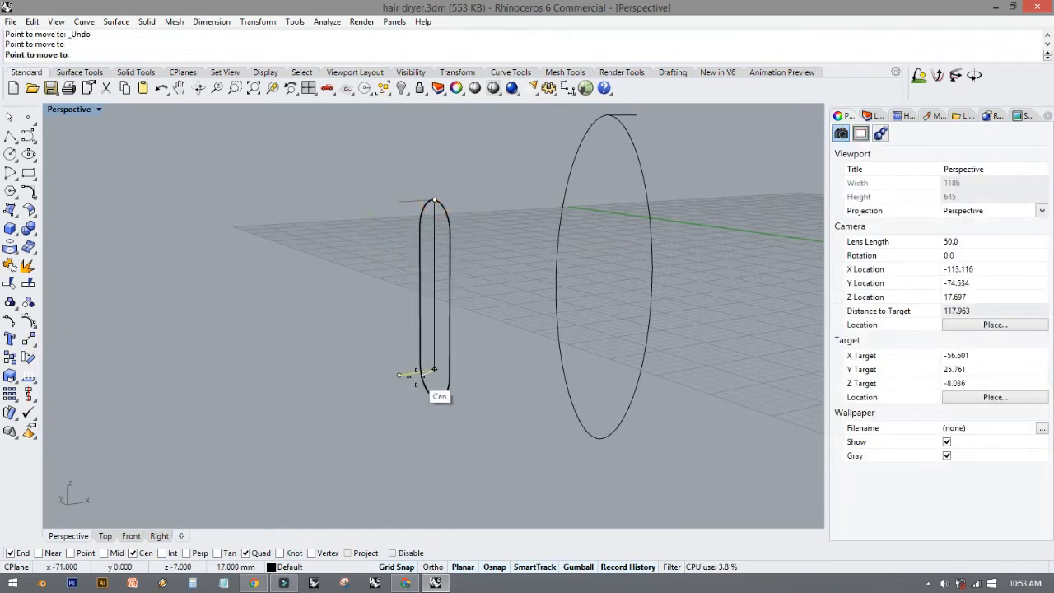
{"action": "key", "text": "Escape"}
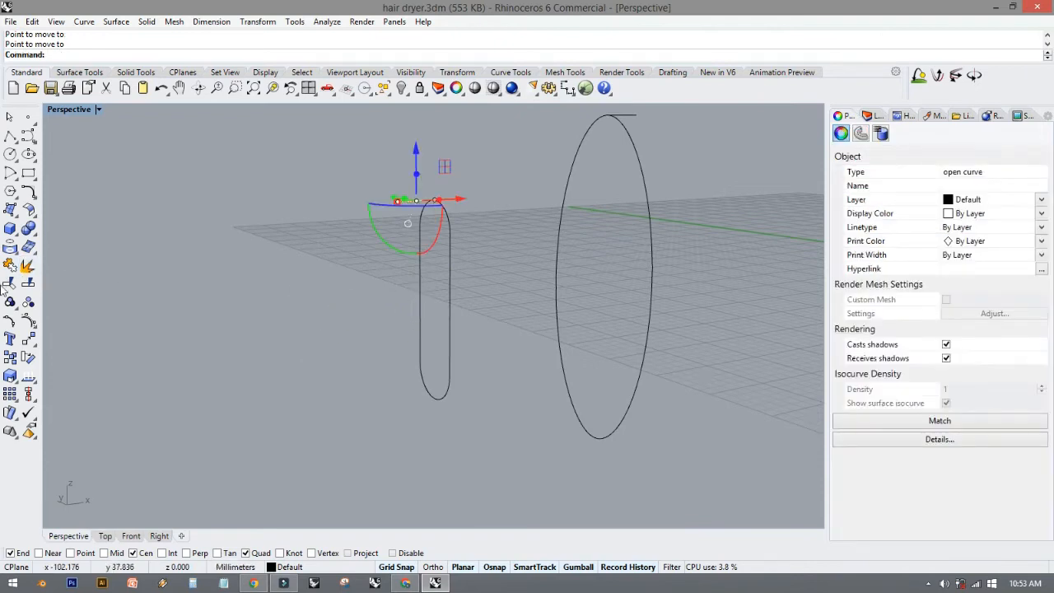
Copy the short line from the rounded rectangle's top quadrant to its bottom quadrant.
{"action": "left_click", "coordinate": [11, 356]}
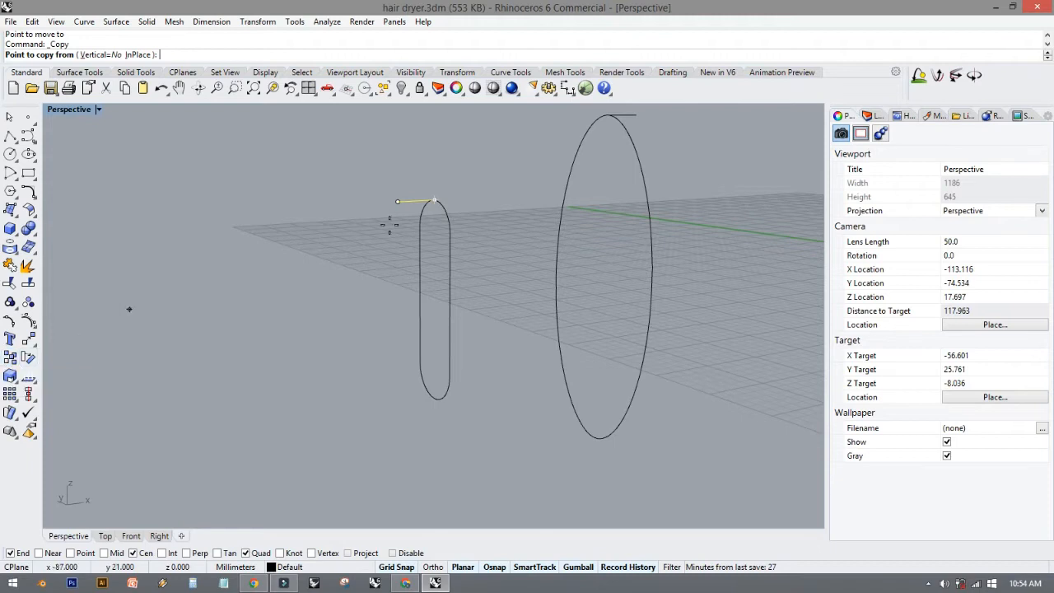
{"action": "left_click", "coordinate": [436, 199]}
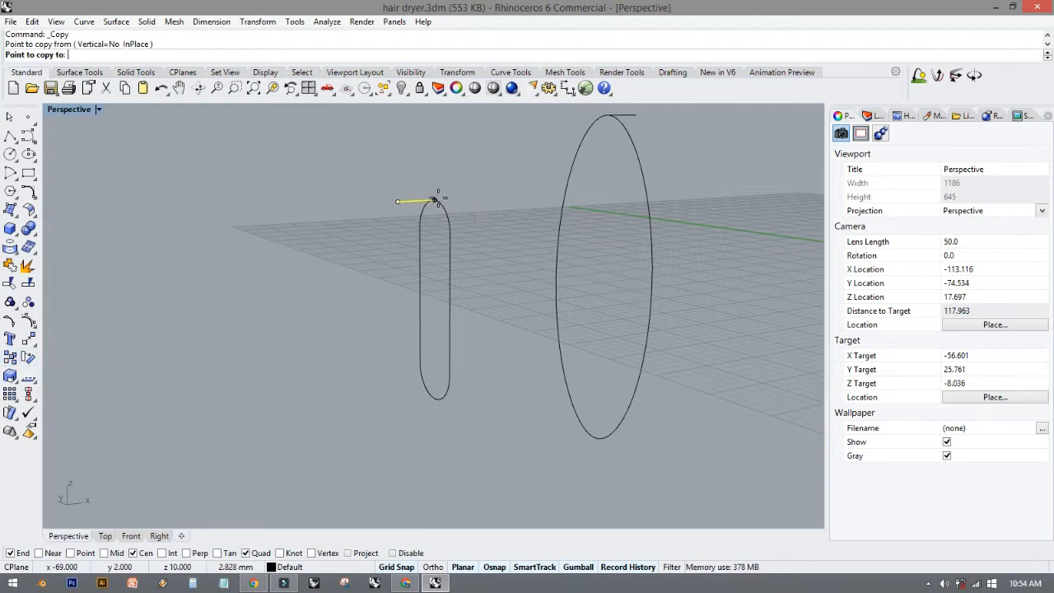
{"action": "left_click", "coordinate": [435, 399]}
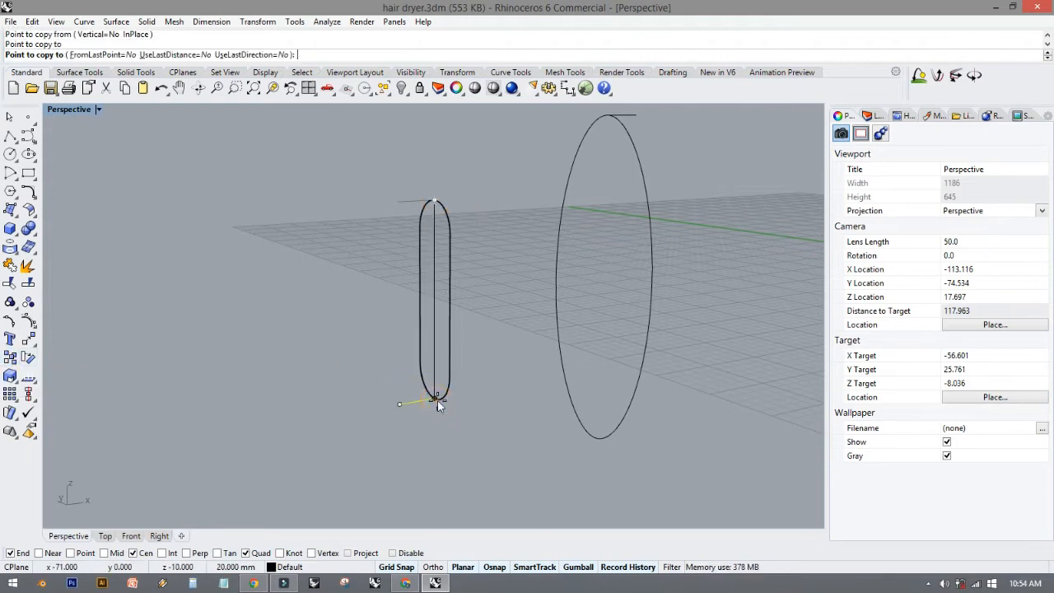
{"action": "key", "text": "Return"}
{"action": "left_click", "coordinate": [497, 257]}
Copy the short line at the ellipse's top quadrant down to the ellipse's bottom quadrant.
{"action": "right_click_drag", "start_coordinate": [497, 258], "coordinate": [392, 294]}
{"action": "right_click_drag", "start_coordinate": [466, 370], "coordinate": [419, 367]}
{"action": "left_click", "coordinate": [437, 146]}
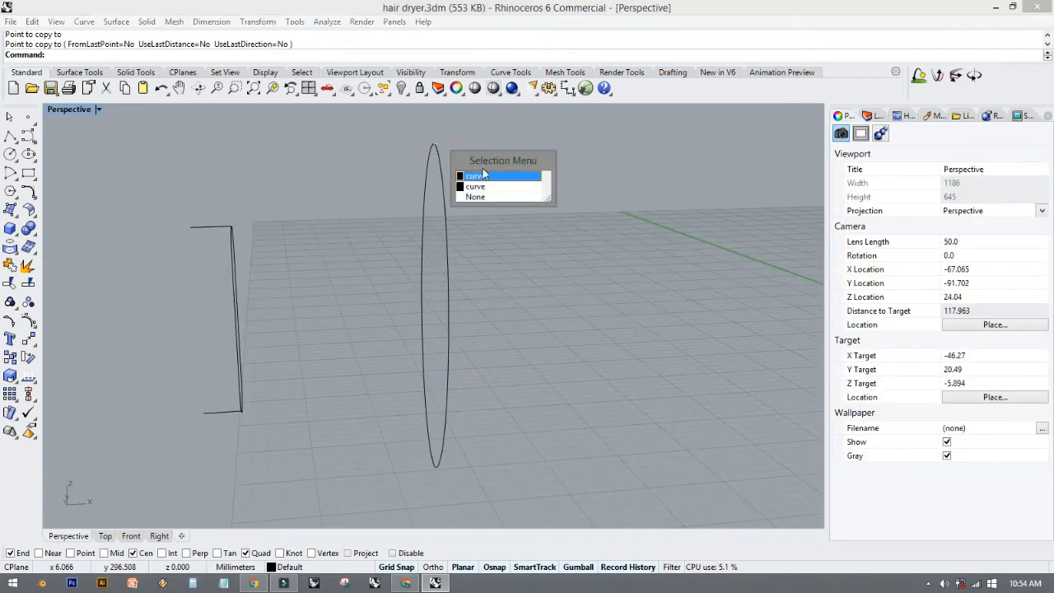
{"action": "left_click", "coordinate": [466, 174]}
{"action": "left_click", "coordinate": [454, 147]}
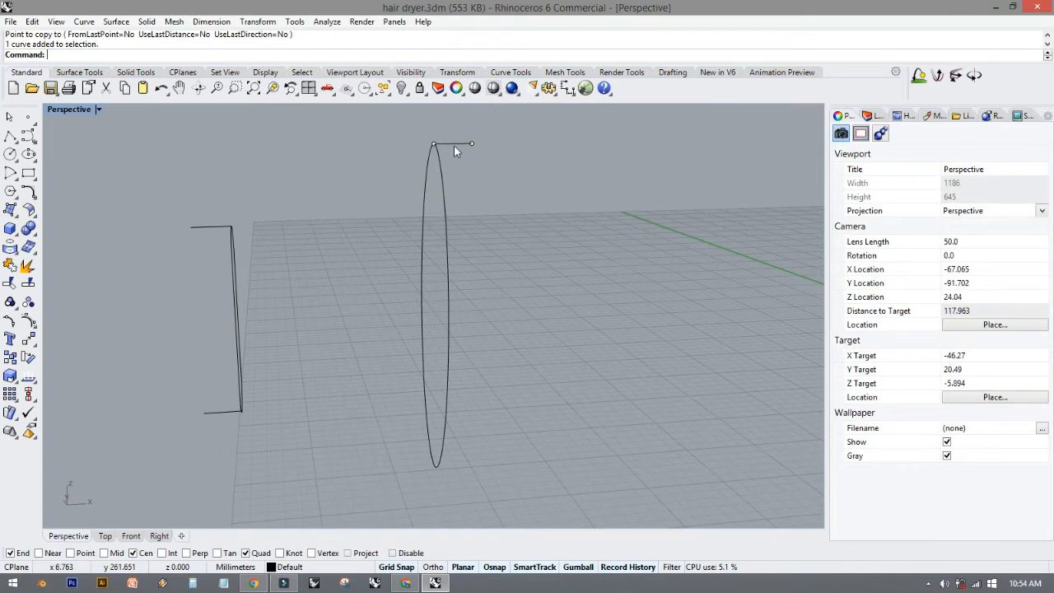
{"action": "right_click", "coordinate": [438, 146]}
{"action": "left_click", "coordinate": [433, 143]}
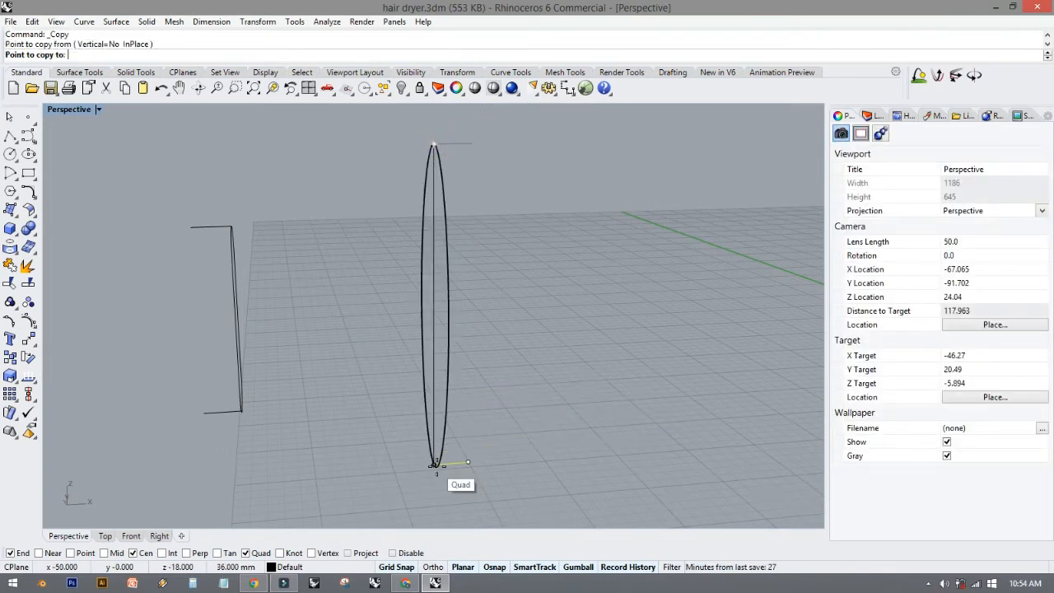
{"action": "left_click", "coordinate": [437, 466]}
{"action": "right_click", "coordinate": [437, 466]}
{"action": "left_click", "coordinate": [488, 477]}
{"action": "left_click", "coordinate": [466, 144]}
{"action": "left_click", "coordinate": [525, 257]}
Loft the rounded rectangle to the ellipse, with the ellipse's seam point moved to its bottom quadrant.
{"action": "right_click_drag", "start_coordinate": [527, 266], "coordinate": [458, 270]}
{"action": "right_click_drag", "start_coordinate": [458, 270], "coordinate": [605, 311], "text": "shift"}
{"action": "right_click_drag", "start_coordinate": [357, 299], "coordinate": [481, 319]}
{"action": "left_click", "coordinate": [79, 72]}
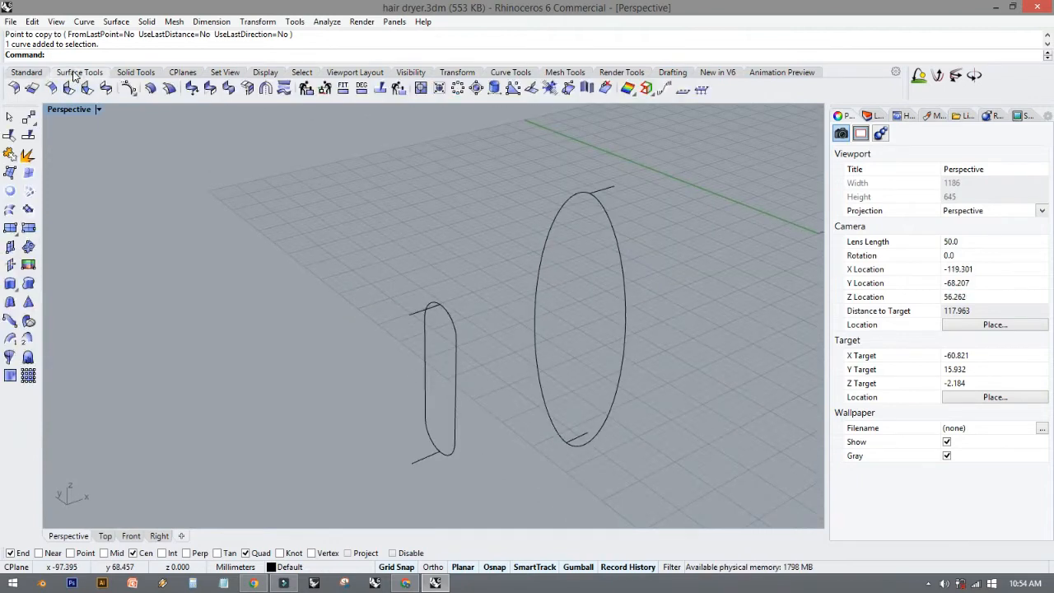
{"action": "left_click", "coordinate": [27, 209]}
{"action": "left_click", "coordinate": [455, 321]}
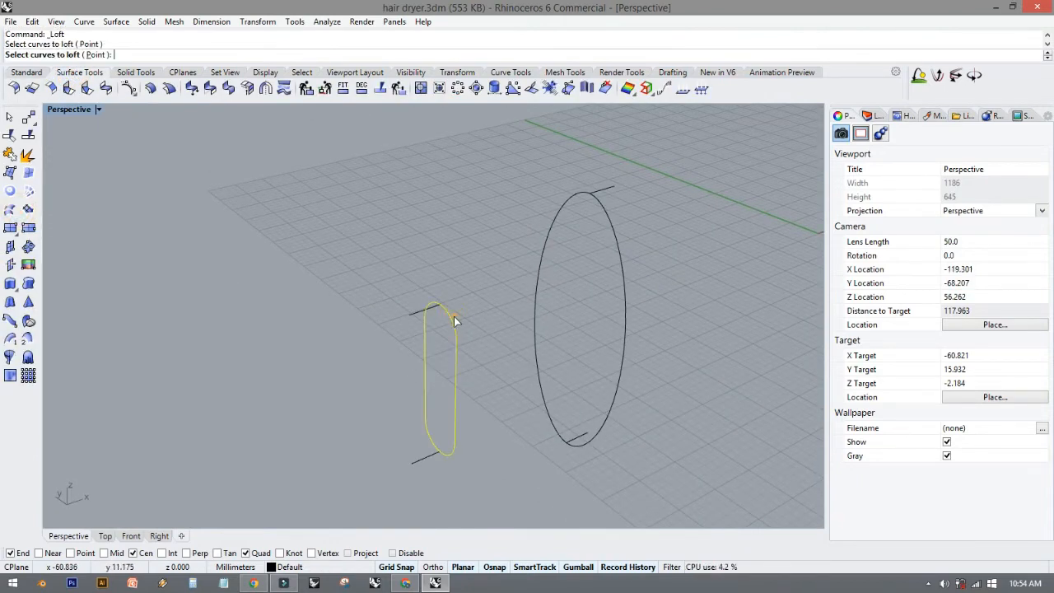
{"action": "left_click", "coordinate": [600, 216]}
{"action": "key", "text": "Return"}
{"action": "right_click_drag", "start_coordinate": [598, 233], "coordinate": [598, 383]}
{"action": "left_click", "coordinate": [537, 371]}
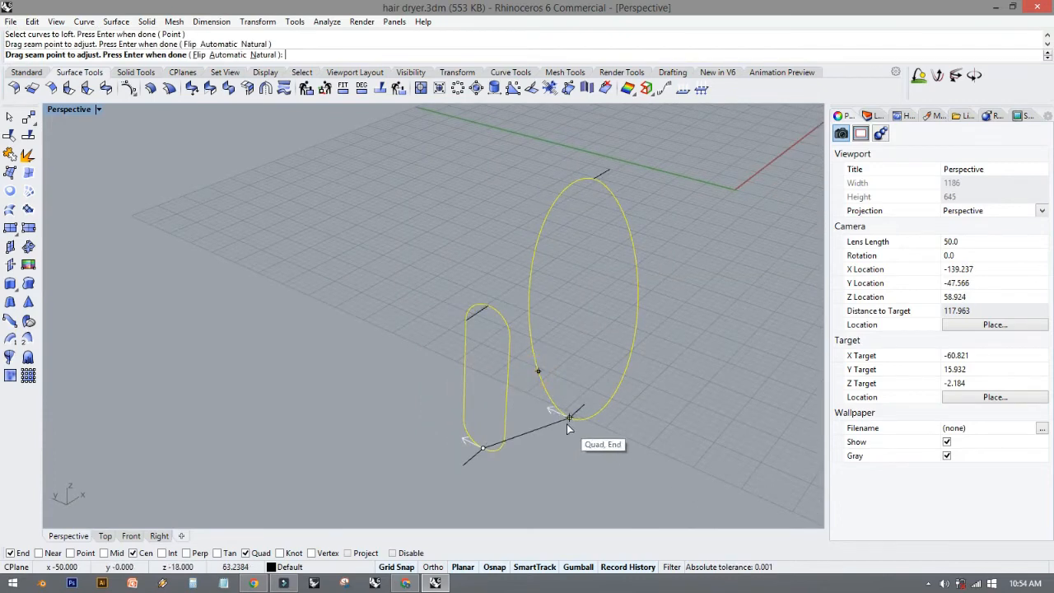
{"action": "left_click", "coordinate": [566, 424]}
{"action": "key", "text": "Return"}
{"action": "left_click", "coordinate": [508, 386]}
Inspect the lofted nozzle surface from the side and delete it, keeping the profile curves and short lines.
{"action": "right_click_drag", "start_coordinate": [508, 386], "coordinate": [393, 367]}
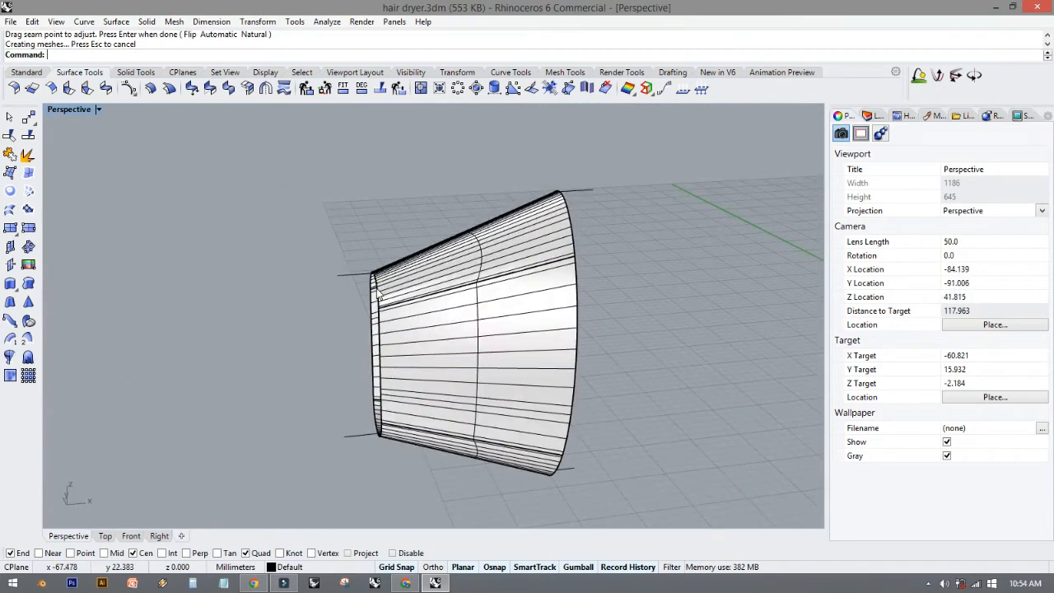
{"action": "key", "text": "Delete"}
{"action": "left_click", "coordinate": [517, 298]}
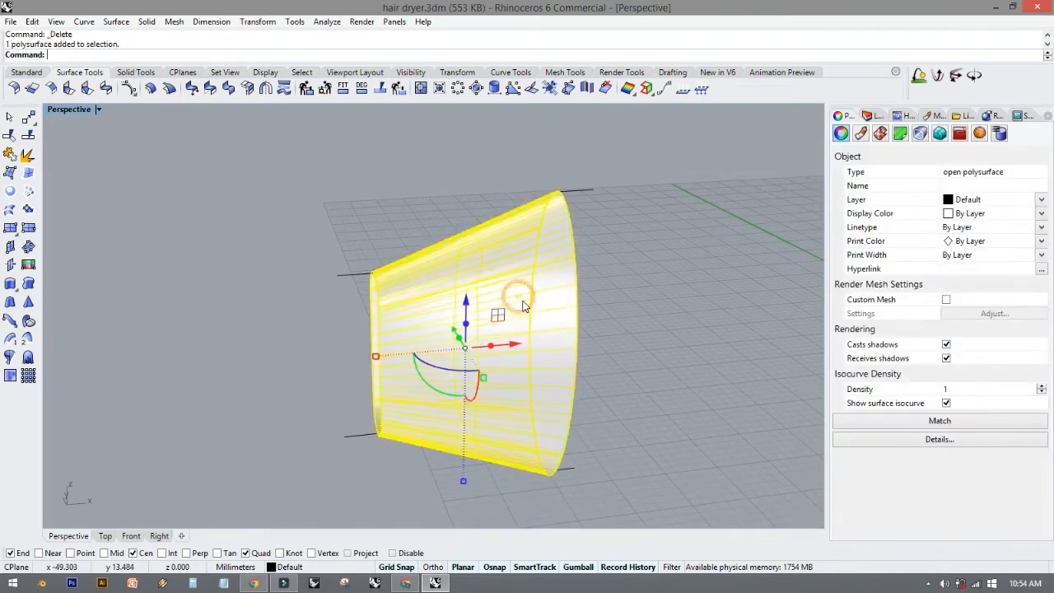
{"action": "key", "text": "Delete"}
Create an arc blend between the short lines at the tops of the rounded rectangle and the ellipse, with Trim=No.
{"action": "left_click", "coordinate": [26, 72]}
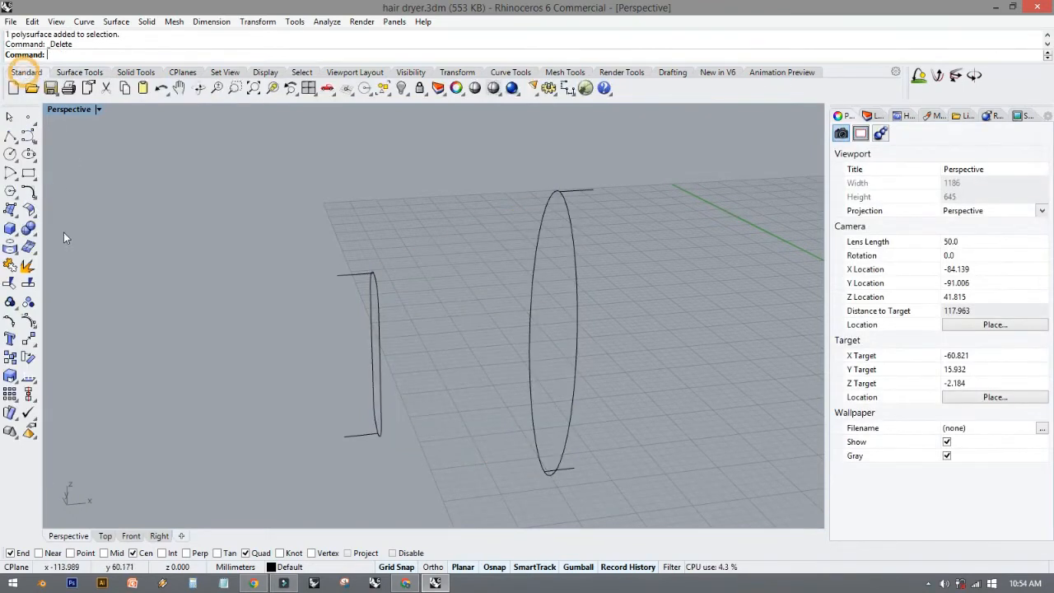
{"action": "left_click", "coordinate": [28, 193]}
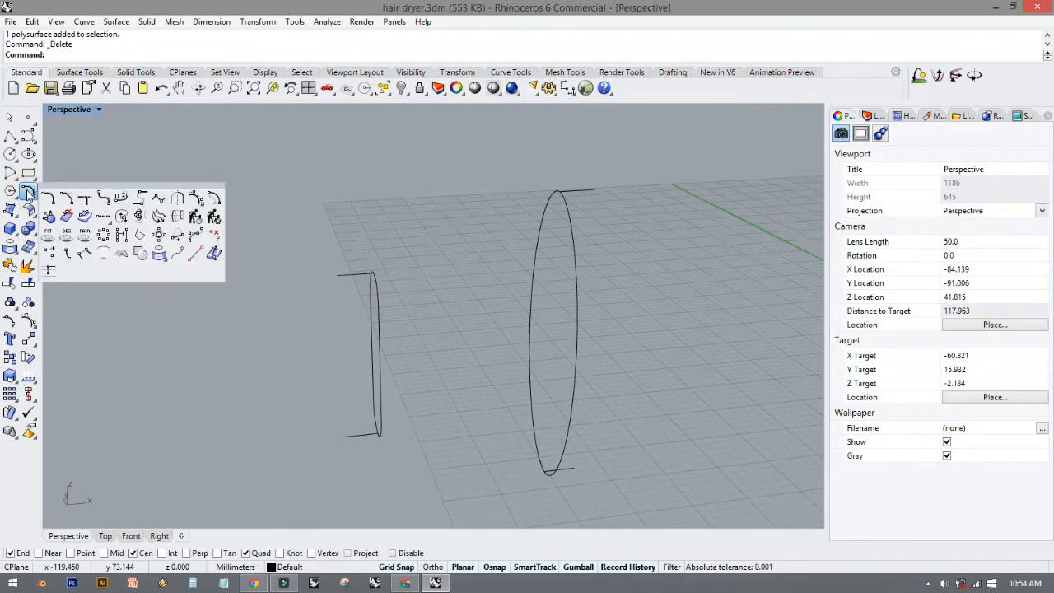
{"action": "left_click", "coordinate": [139, 201]}
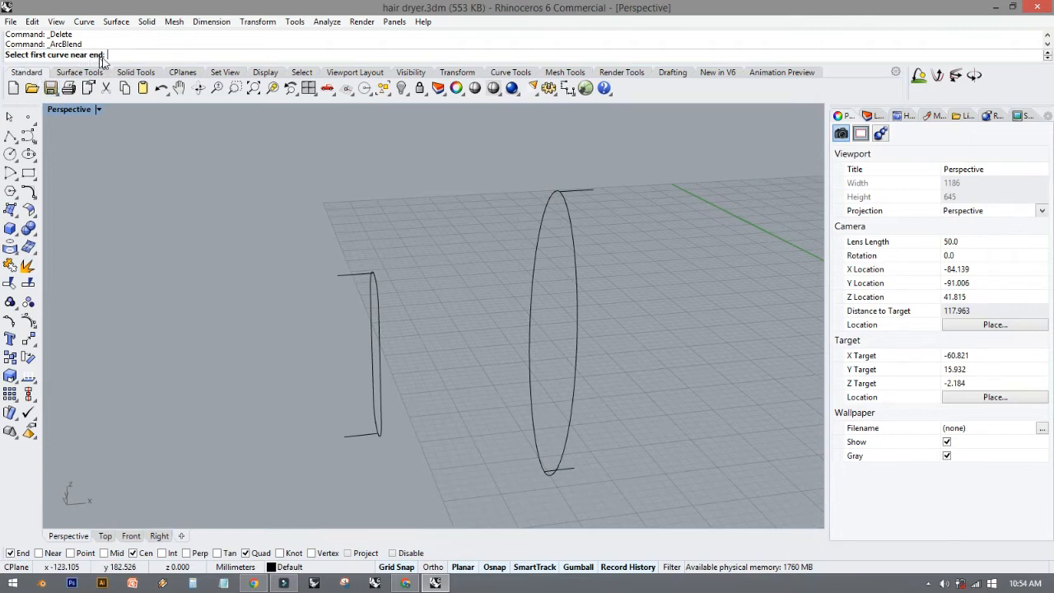
{"action": "left_click", "coordinate": [366, 277]}
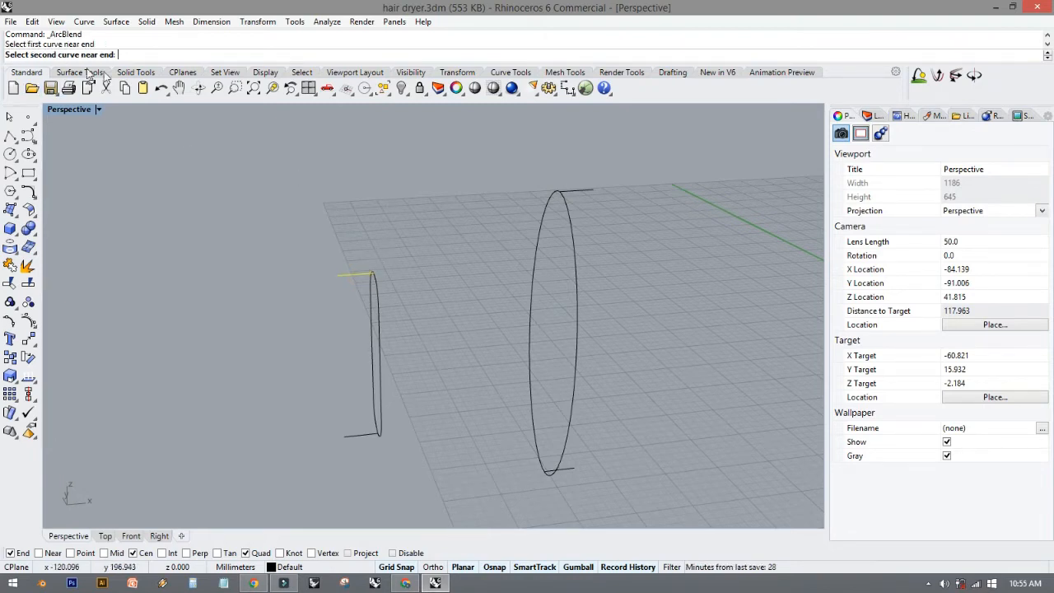
{"action": "left_click", "coordinate": [572, 190]}
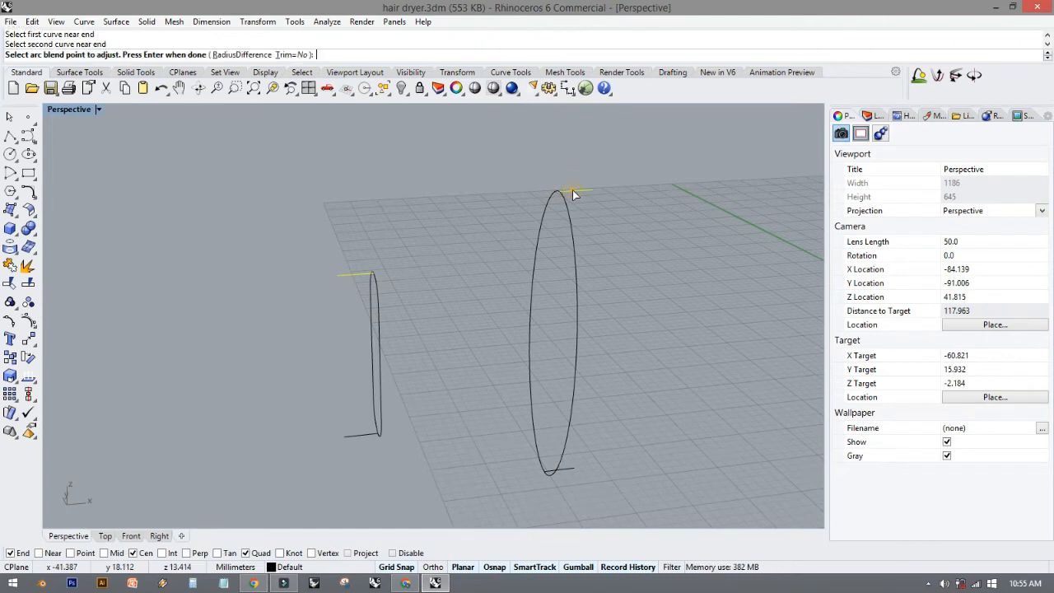
{"action": "right_click_drag", "start_coordinate": [465, 196], "coordinate": [330, 250]}
{"action": "right_click", "coordinate": [377, 201]}
Try to create an arc blend between the short lines at the bottoms of the two profiles.
{"action": "scroll", "coordinate": [330, 247], "scroll_direction": "up", "scroll_amount": 4}
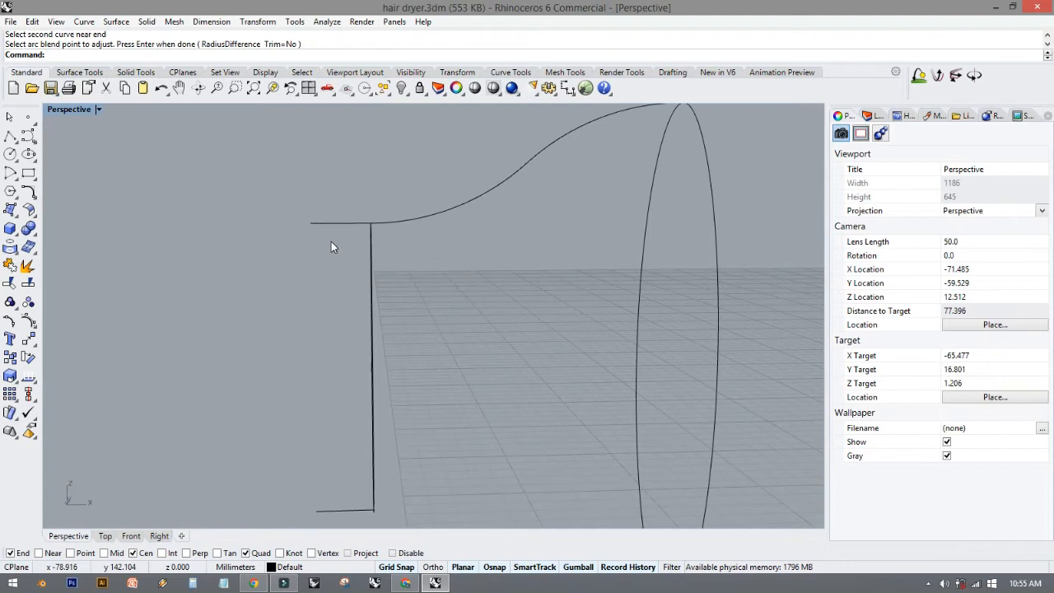
{"action": "right_click_drag", "start_coordinate": [558, 168], "coordinate": [622, 160]}
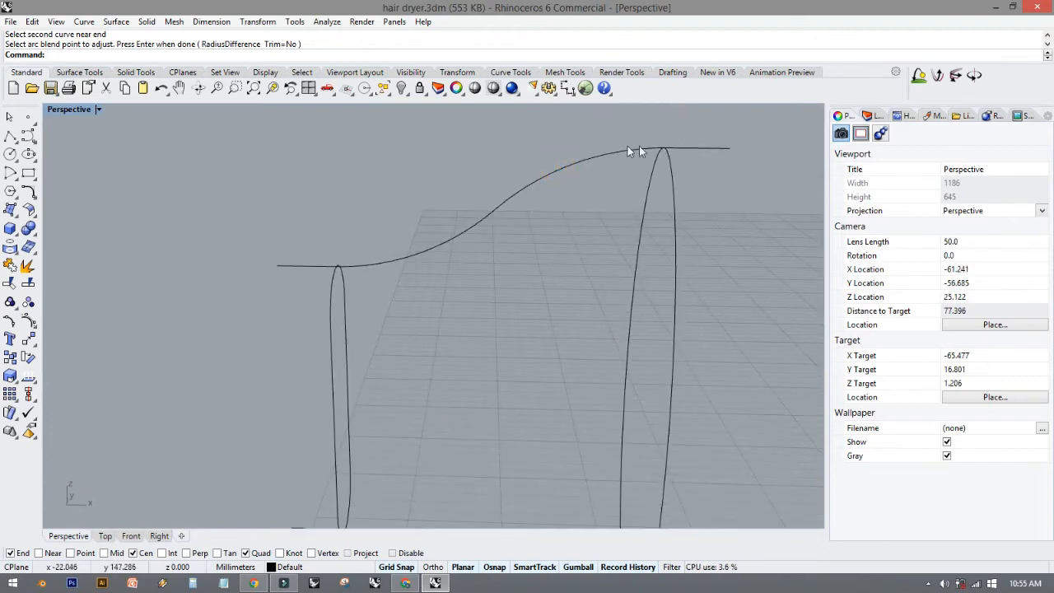
{"action": "right_click_drag", "start_coordinate": [358, 269], "coordinate": [473, 236]}
{"action": "right_click_drag", "start_coordinate": [508, 352], "coordinate": [433, 324]}
{"action": "right_click", "coordinate": [431, 323]}
{"action": "left_click", "coordinate": [336, 323]}
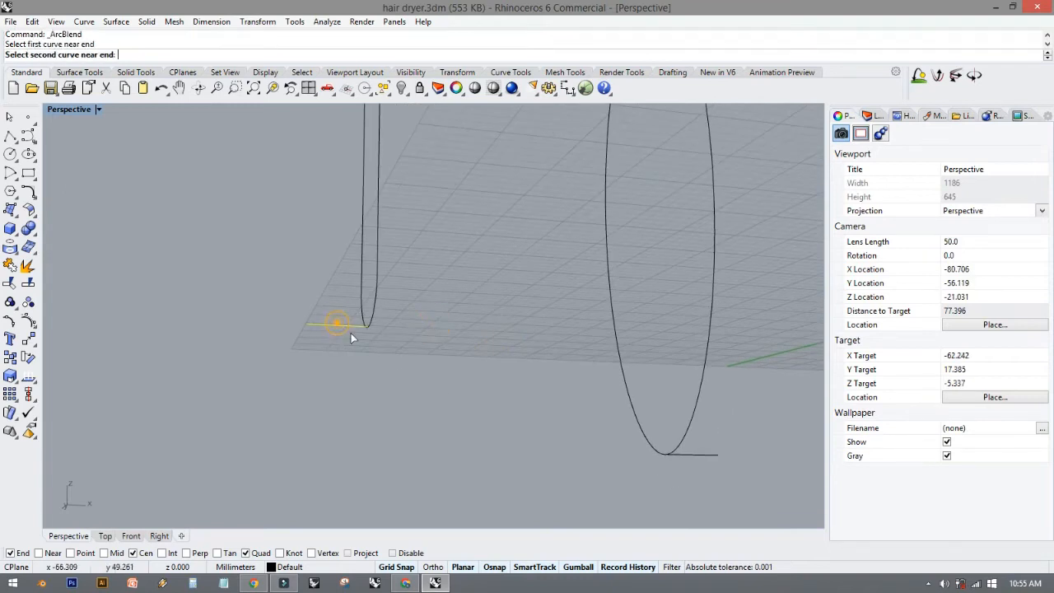
{"action": "left_click", "coordinate": [669, 460]}
{"action": "key", "text": "Return"}
Arc-blend the bottom short lines, picking each near its profile end, from the rounded rectangle to the ellipse with Trim=No.
{"action": "right_click_drag", "start_coordinate": [430, 366], "coordinate": [469, 280]}
{"action": "right_click", "coordinate": [399, 397]}
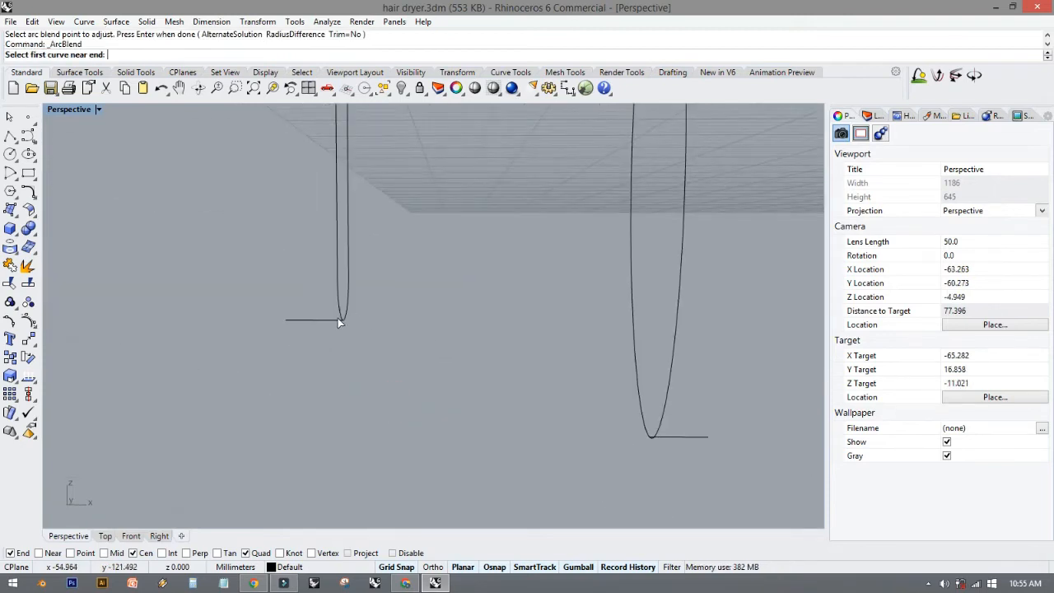
{"action": "left_click", "coordinate": [337, 320]}
{"action": "left_click", "coordinate": [666, 439]}
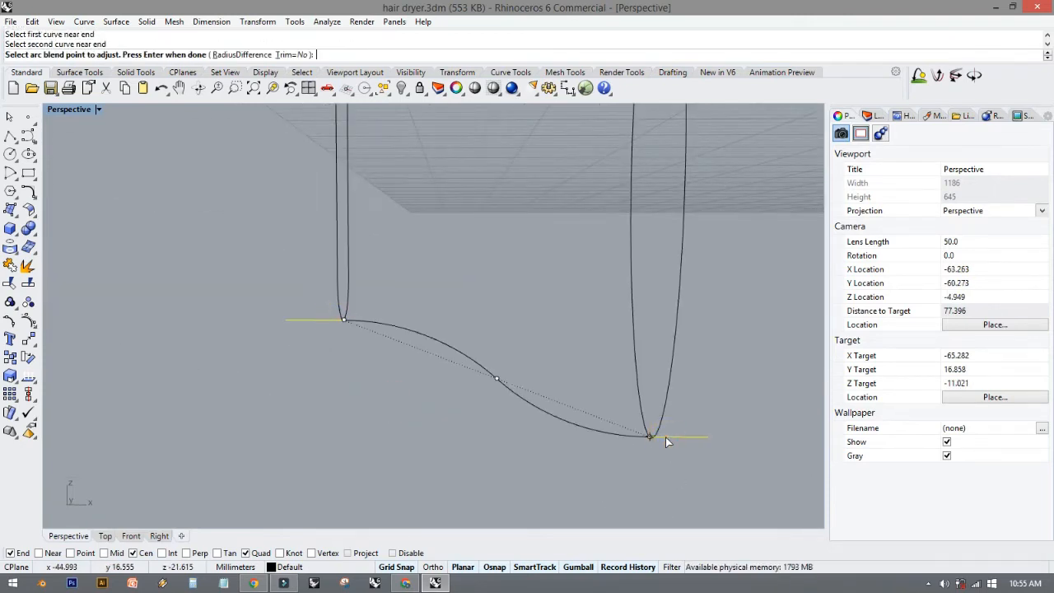
{"action": "key", "text": "Return"}
Try a two-rail sweep with the rounded rectangle and ellipse as rails and the two arc blends with their cross sections.
{"action": "right_click_drag", "start_coordinate": [585, 397], "coordinate": [520, 438]}
{"action": "right_click_drag", "start_coordinate": [306, 366], "coordinate": [246, 317]}
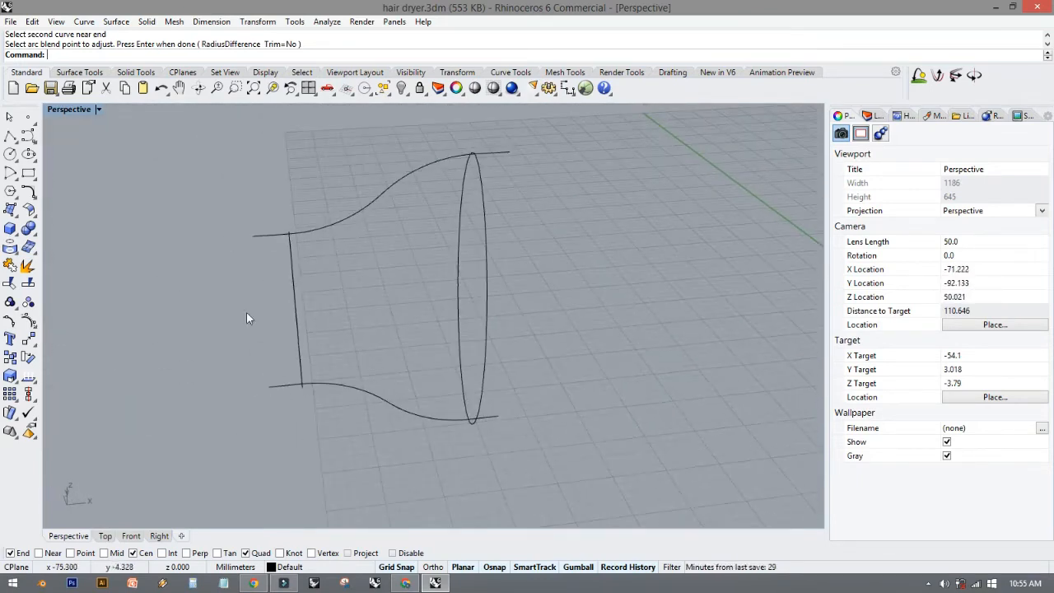
{"action": "right_click_drag", "start_coordinate": [148, 211], "coordinate": [320, 294]}
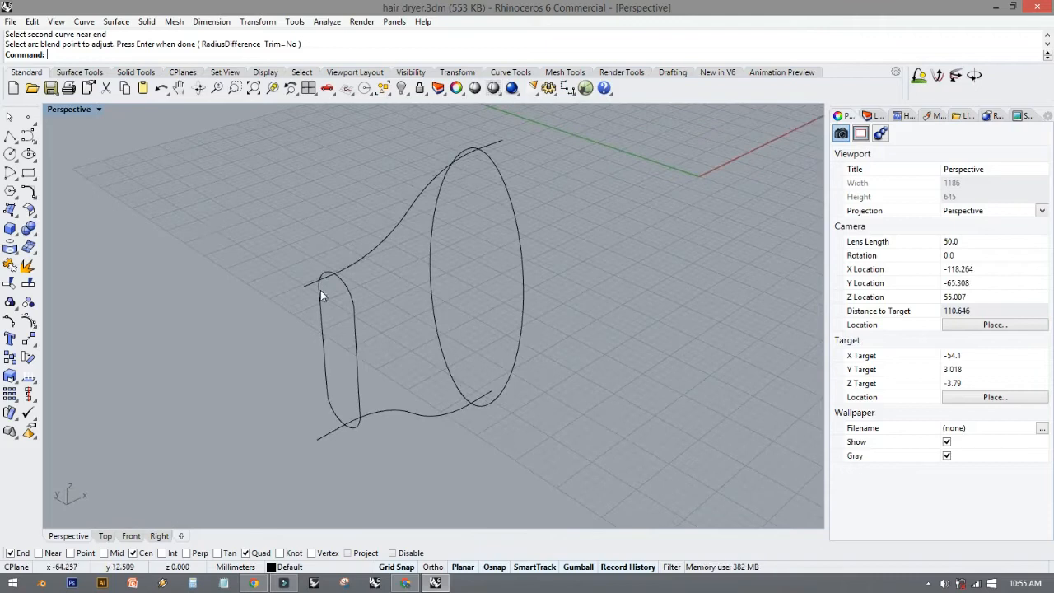
{"action": "left_click", "coordinate": [80, 73]}
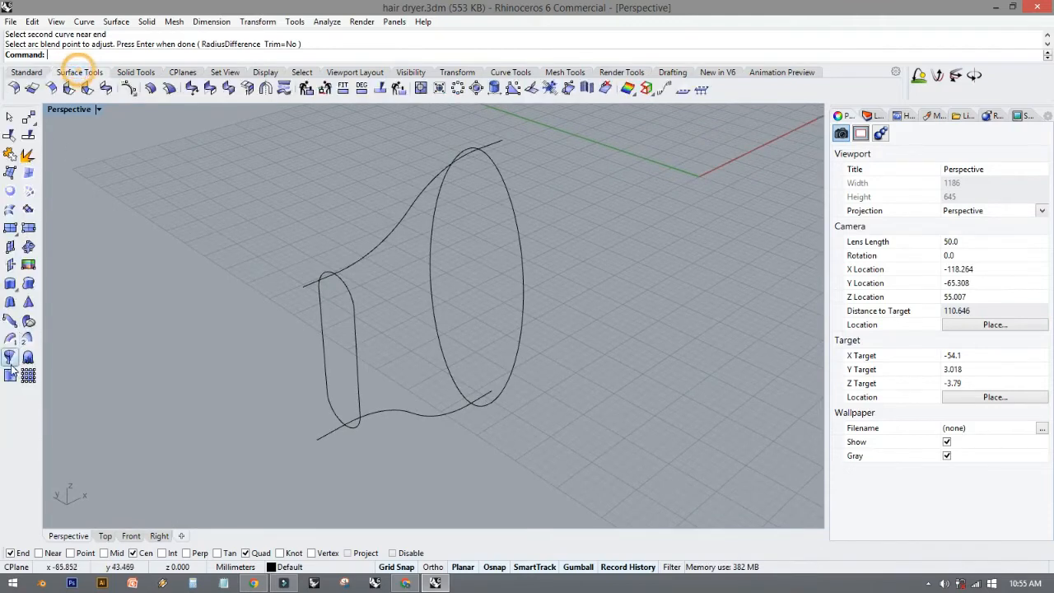
{"action": "left_click", "coordinate": [12, 338]}
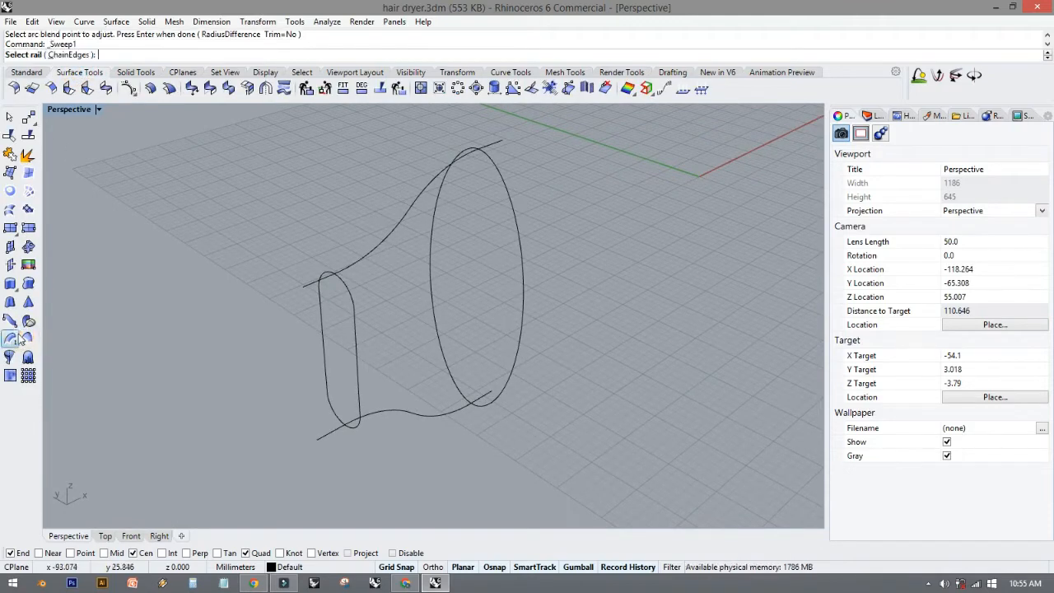
{"action": "left_click", "coordinate": [348, 294]}
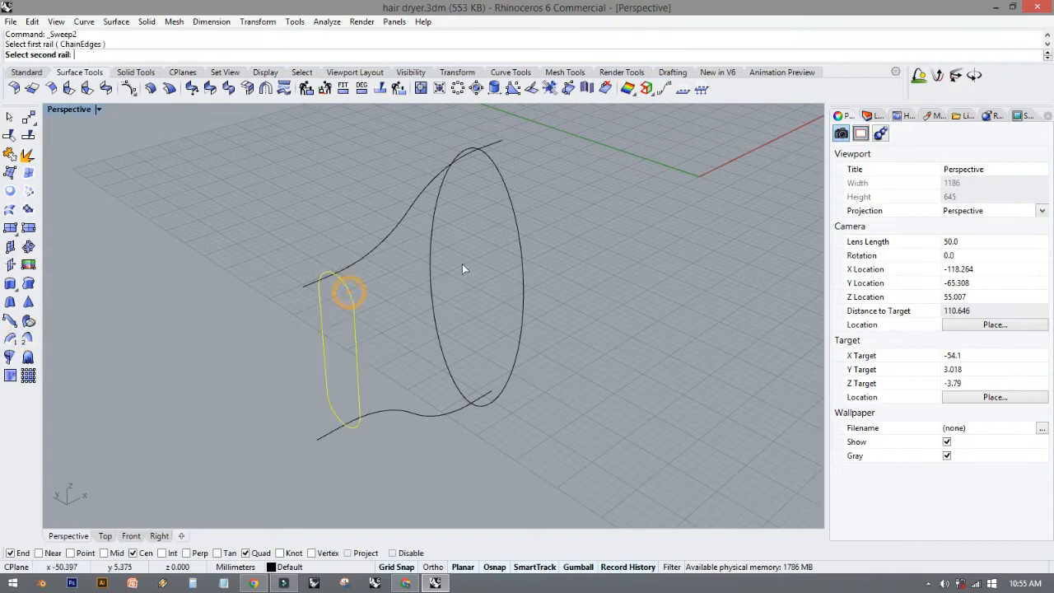
{"action": "left_click", "coordinate": [513, 213]}
{"action": "right_click_drag", "start_coordinate": [449, 239], "coordinate": [395, 253]}
{"action": "left_click", "coordinate": [384, 220]}
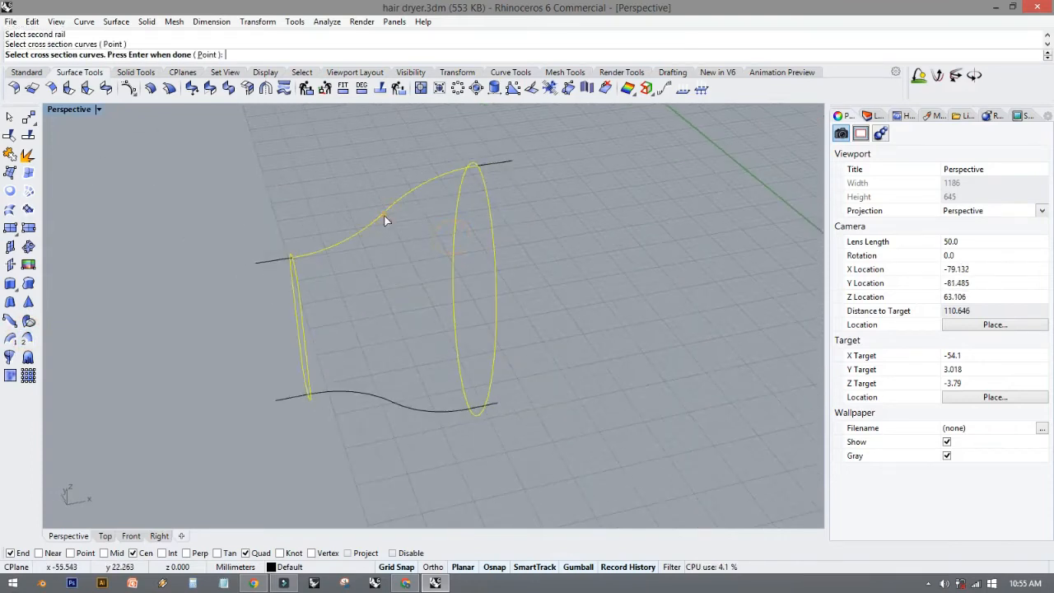
{"action": "left_click", "coordinate": [373, 395]}
{"action": "key", "text": "Return"}
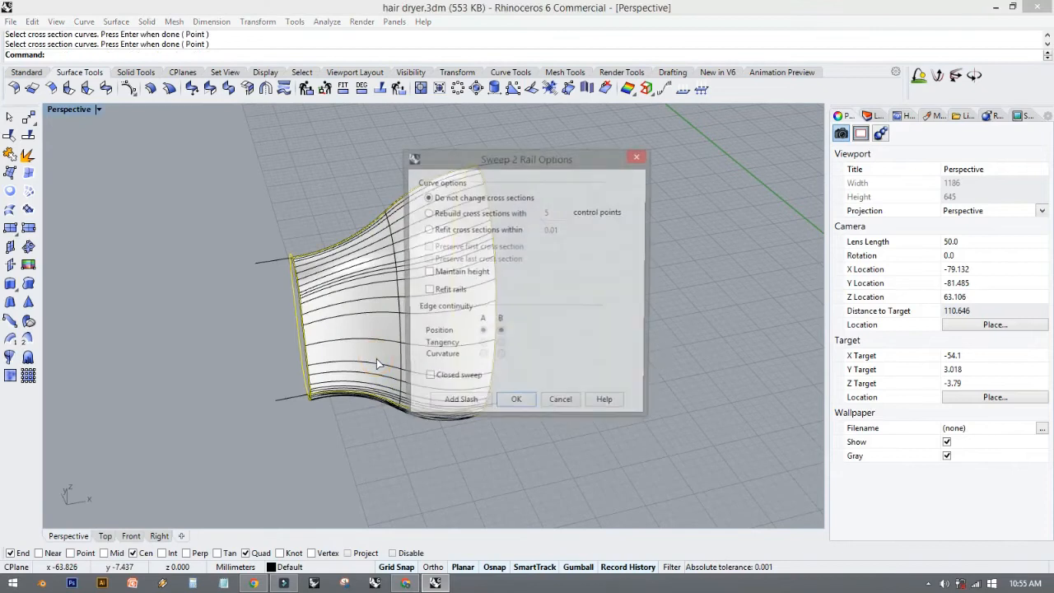
Preview the two-rail sweep with Closed sweep enabled, inspect its shape from several sides, and cancel it.
{"action": "left_click", "coordinate": [451, 405]}
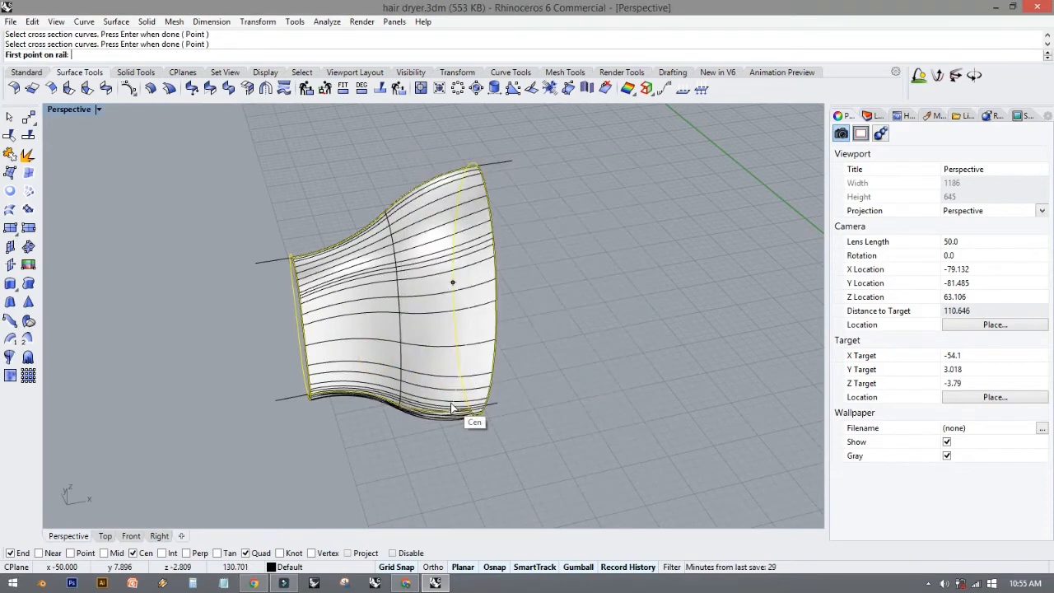
{"action": "key", "text": "Escape"}
{"action": "right_click_drag", "start_coordinate": [306, 423], "coordinate": [384, 390]}
{"action": "left_click_drag", "start_coordinate": [548, 158], "coordinate": [760, 152]}
{"action": "right_click_drag", "start_coordinate": [454, 305], "coordinate": [502, 354]}
{"action": "left_click", "coordinate": [638, 372]}
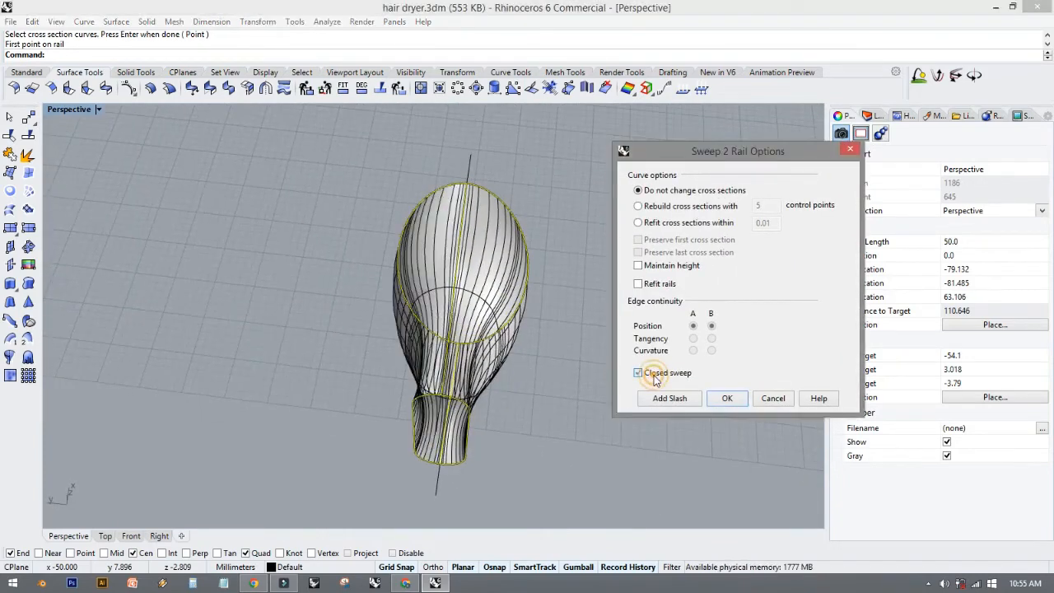
{"action": "right_click_drag", "start_coordinate": [530, 400], "coordinate": [532, 447]}
{"action": "right_click_drag", "start_coordinate": [431, 475], "coordinate": [380, 311]}
{"action": "scroll", "coordinate": [419, 402], "scroll_direction": "up", "scroll_amount": 3}
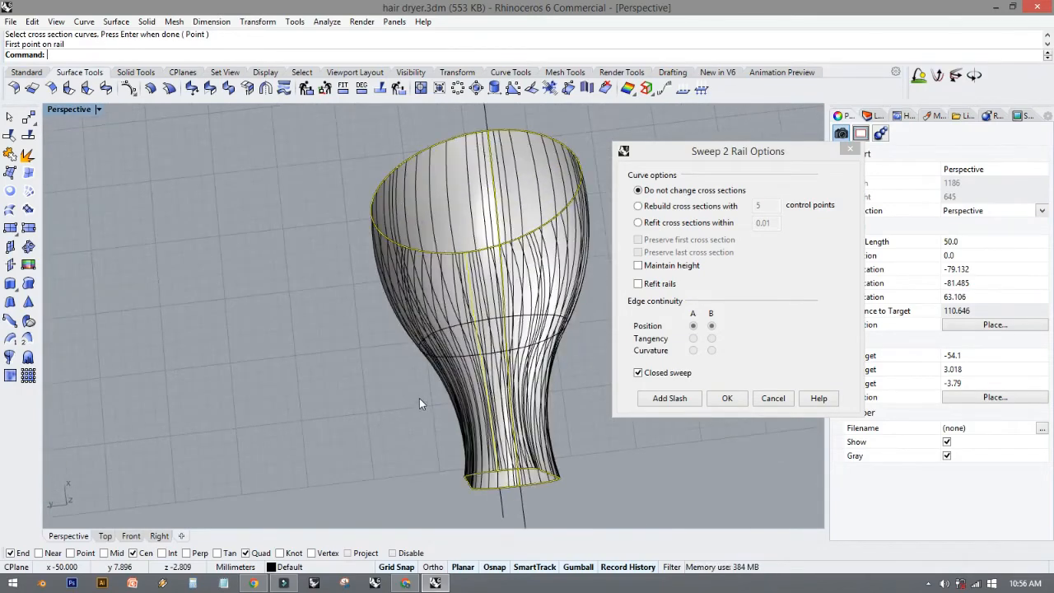
{"action": "left_click", "coordinate": [773, 399]}
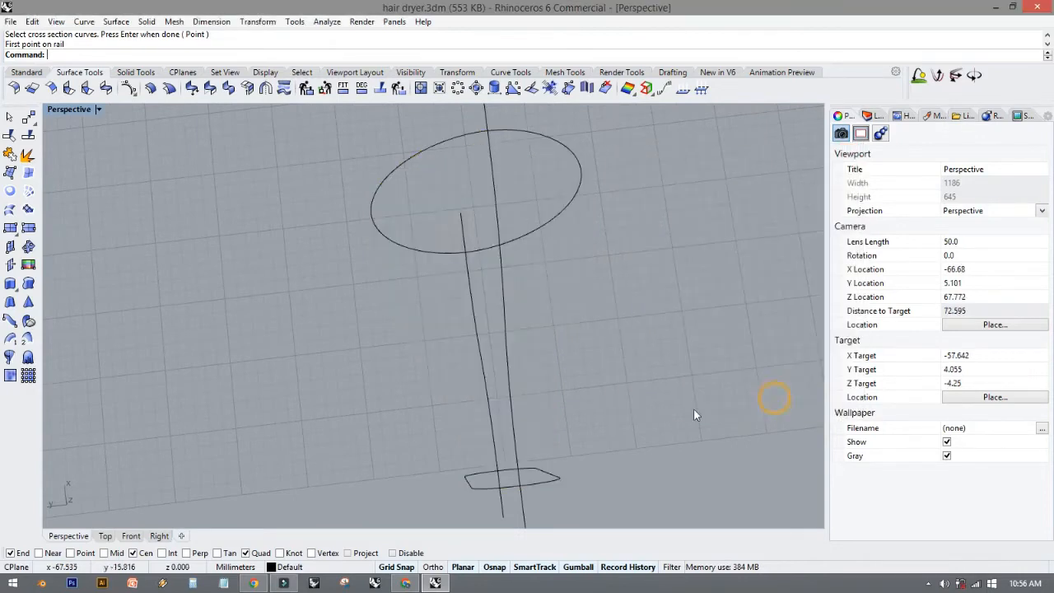
Draw a short straight line outward along X from the ellipse's side quadrant, away from the rounded rectangle.
{"action": "right_click_drag", "start_coordinate": [631, 419], "coordinate": [581, 393]}
{"action": "right_click_drag", "start_coordinate": [567, 365], "coordinate": [549, 328], "text": "shift"}
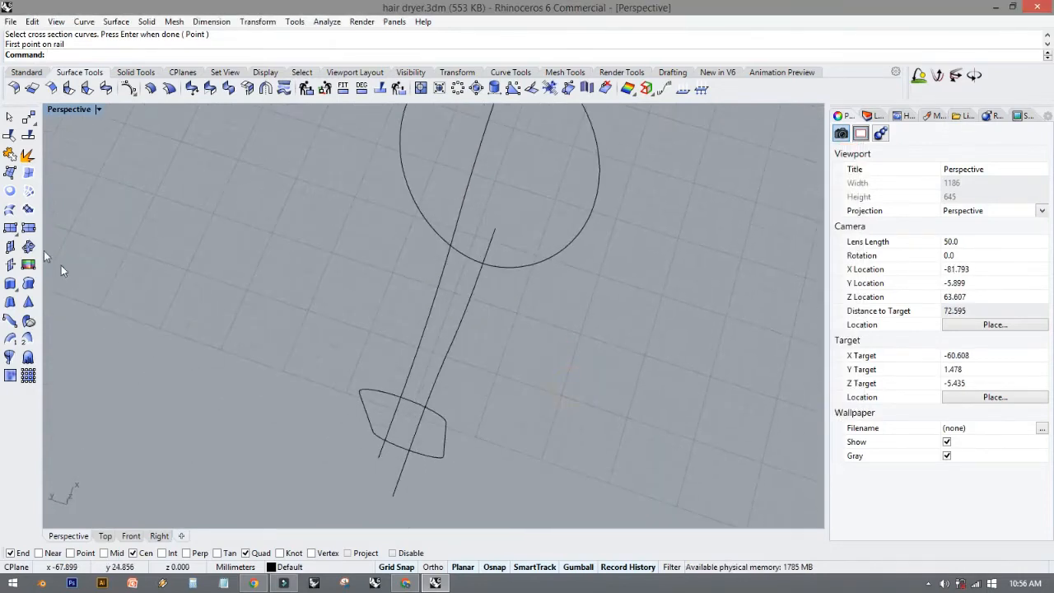
{"action": "left_click", "coordinate": [27, 73]}
{"action": "left_click", "coordinate": [17, 132]}
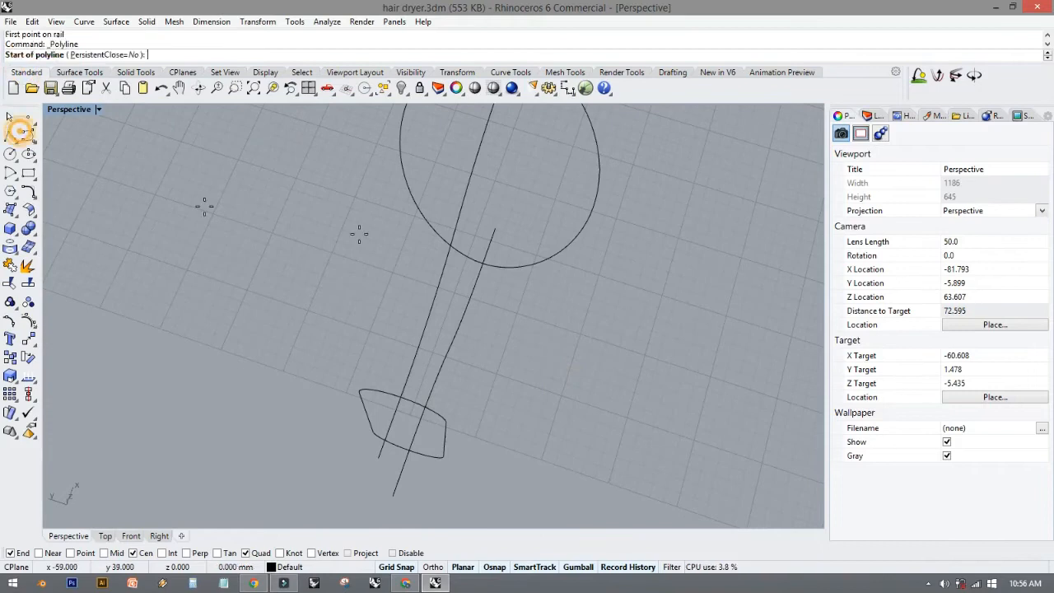
{"action": "right_click_drag", "start_coordinate": [590, 204], "coordinate": [591, 249]}
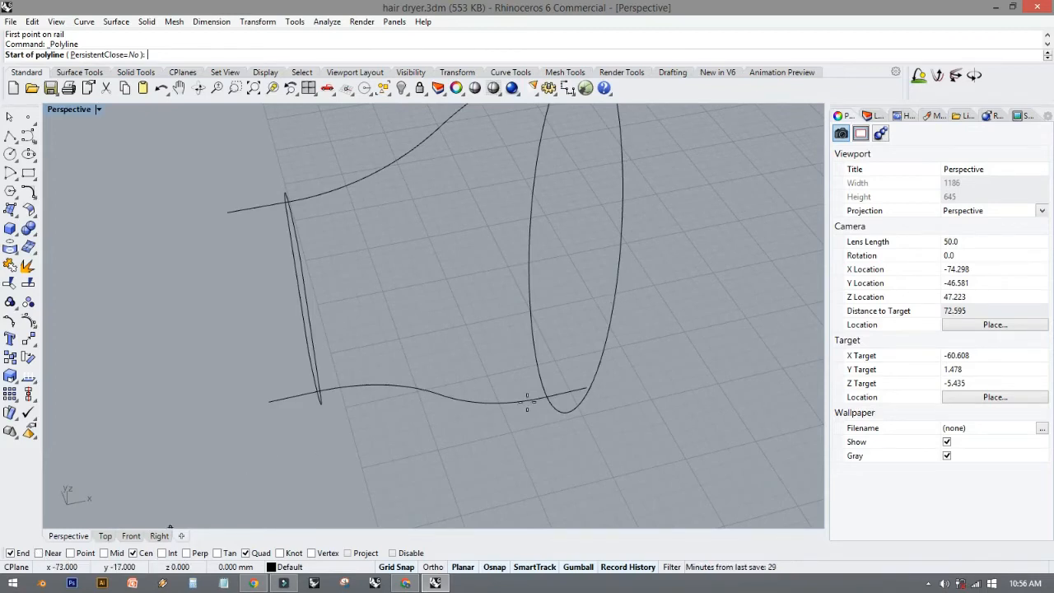
{"action": "right_click_drag", "start_coordinate": [373, 315], "coordinate": [220, 461]}
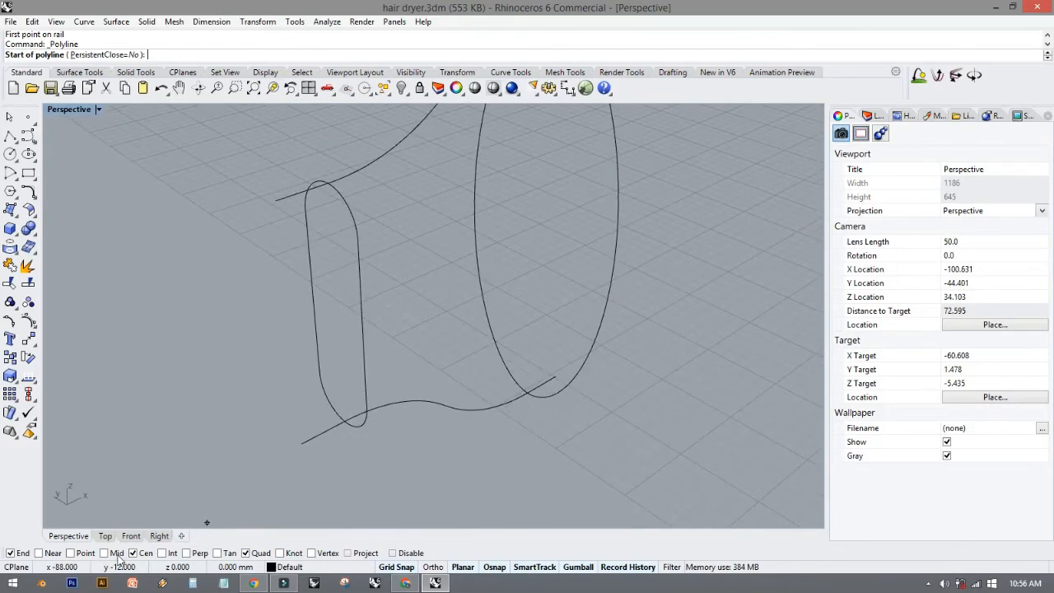
{"action": "left_click", "coordinate": [613, 260]}
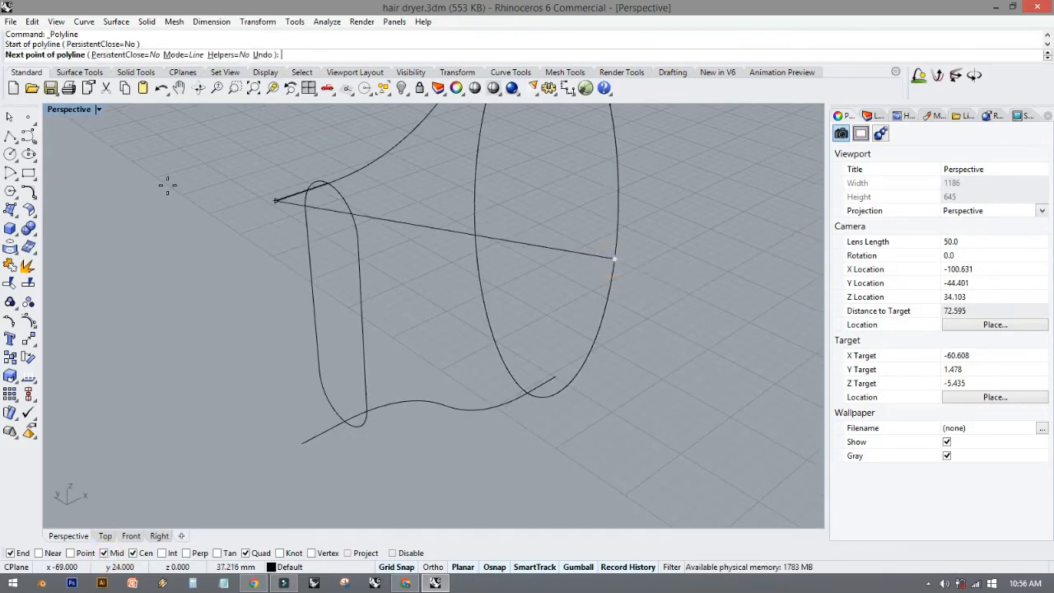
{"action": "double_click", "coordinate": [59, 110]}
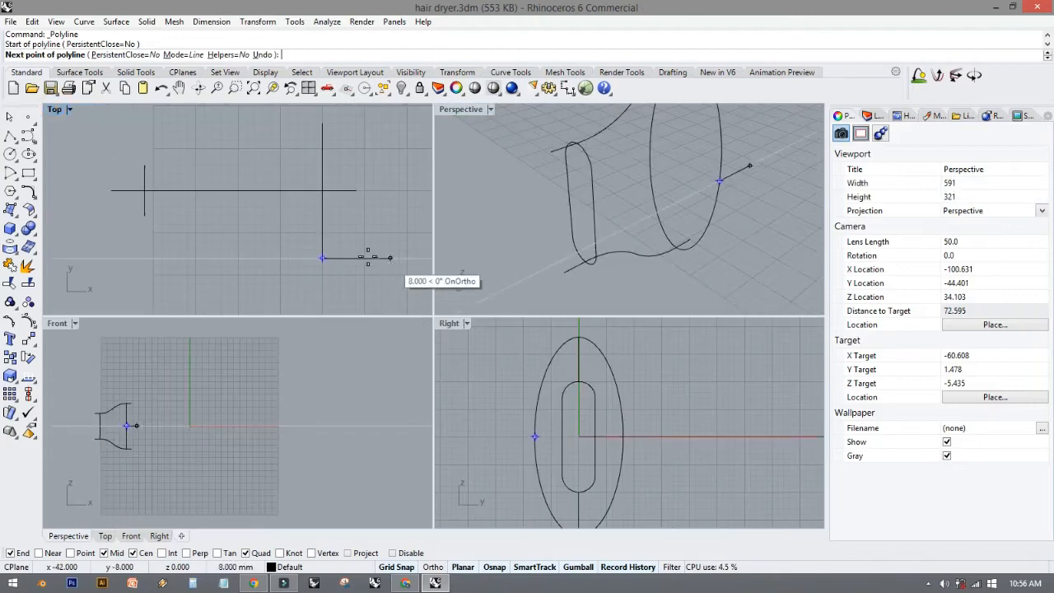
{"action": "left_click", "coordinate": [347, 258]}
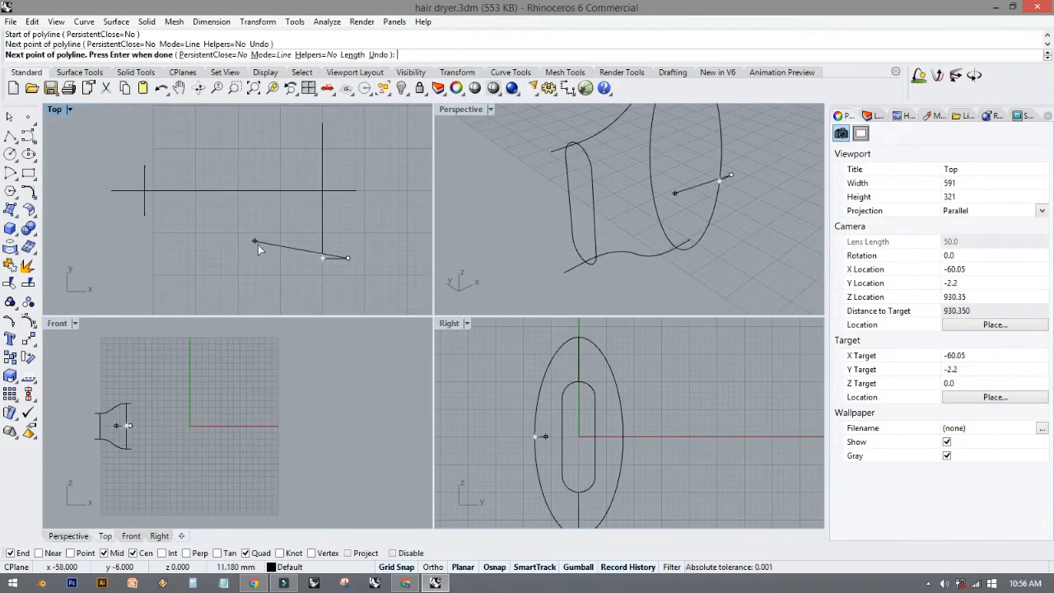
{"action": "key", "text": "Return"}
Draw a line about 4 mm long outward along X from the midpoint of the rounded rectangle's straight side.
{"action": "key", "text": "Return"}
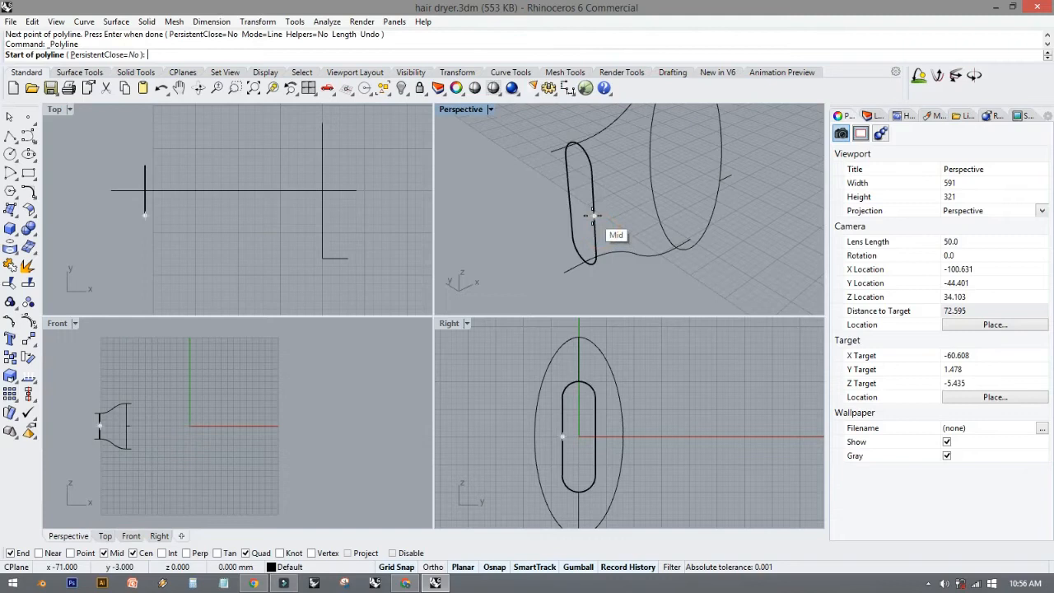
{"action": "left_click", "coordinate": [593, 215]}
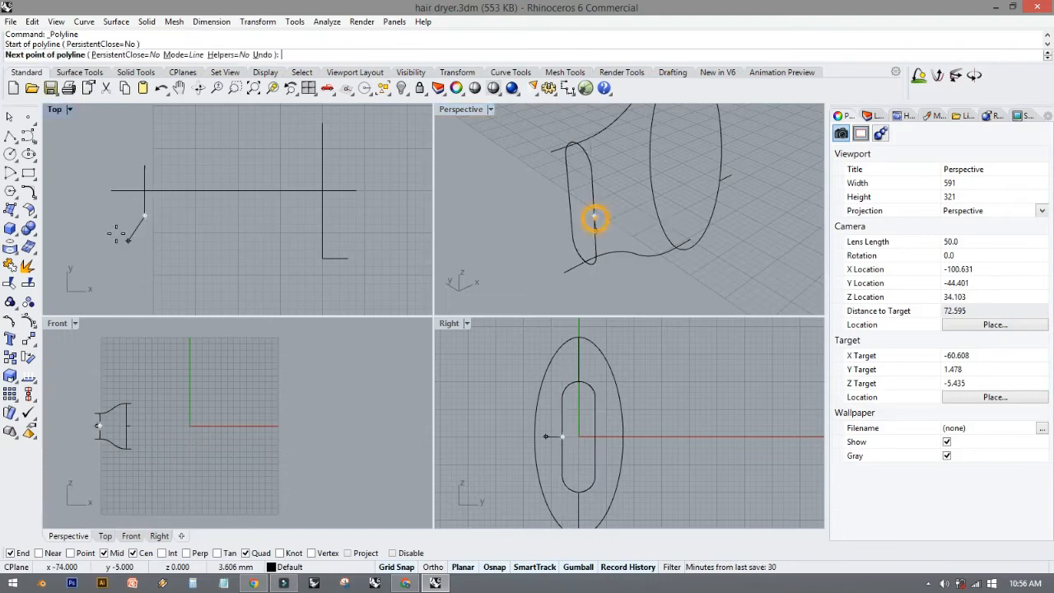
{"action": "left_click", "coordinate": [112, 216]}
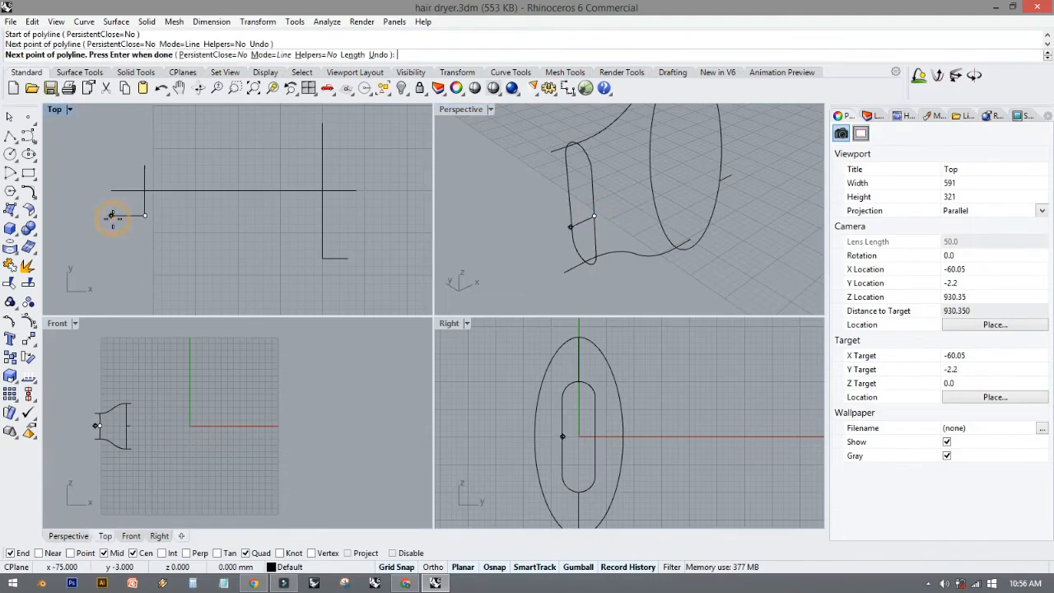
{"action": "key", "text": "Return"}
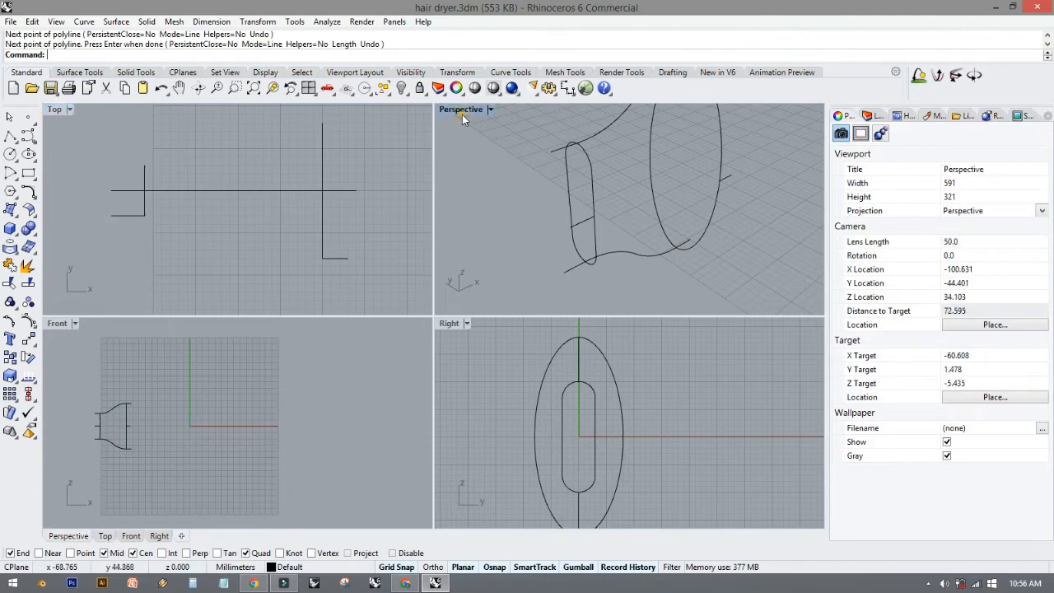
{"action": "double_click", "coordinate": [462, 111]}
{"action": "left_click", "coordinate": [322, 340]}
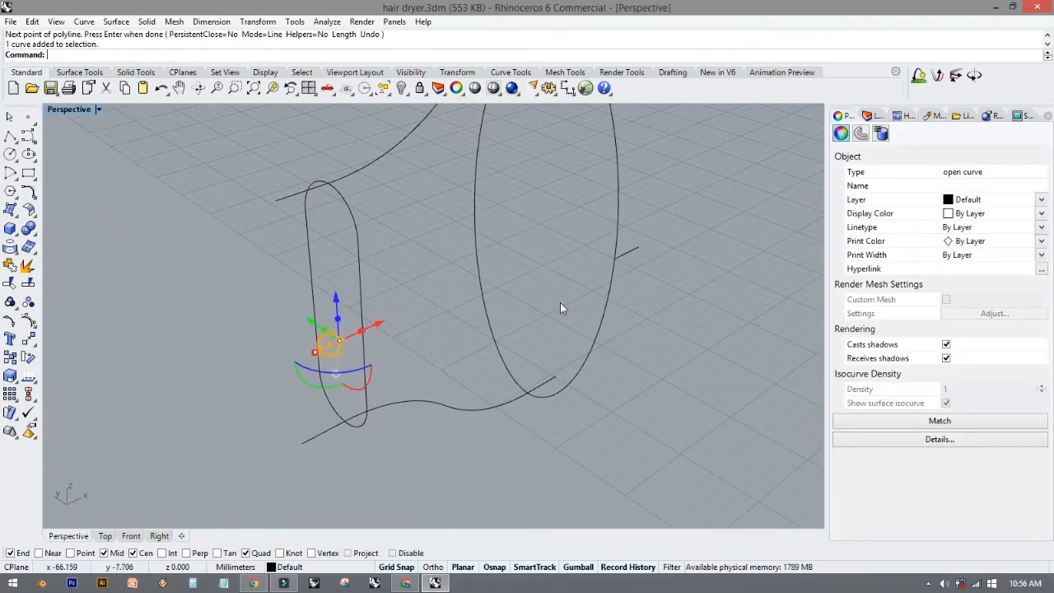
{"action": "left_click", "coordinate": [634, 252]}
{"action": "left_click", "coordinate": [657, 313]}
{"action": "left_click", "coordinate": [342, 349]}
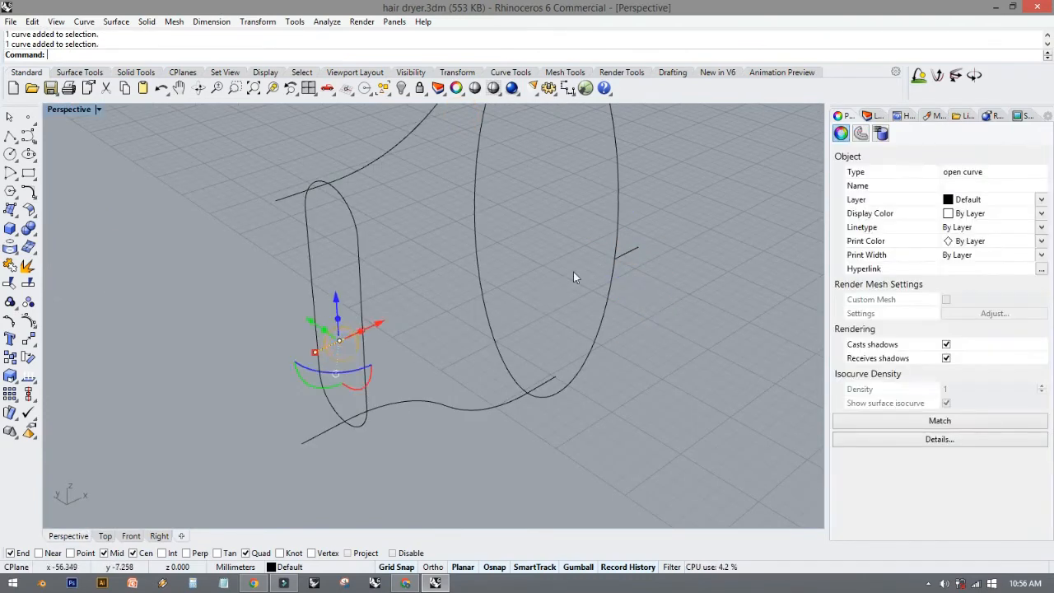
{"action": "left_click", "coordinate": [623, 255], "text": "shift"}
{"action": "right_click_drag", "start_coordinate": [471, 283], "coordinate": [311, 305]}
{"action": "left_click", "coordinate": [364, 309]}
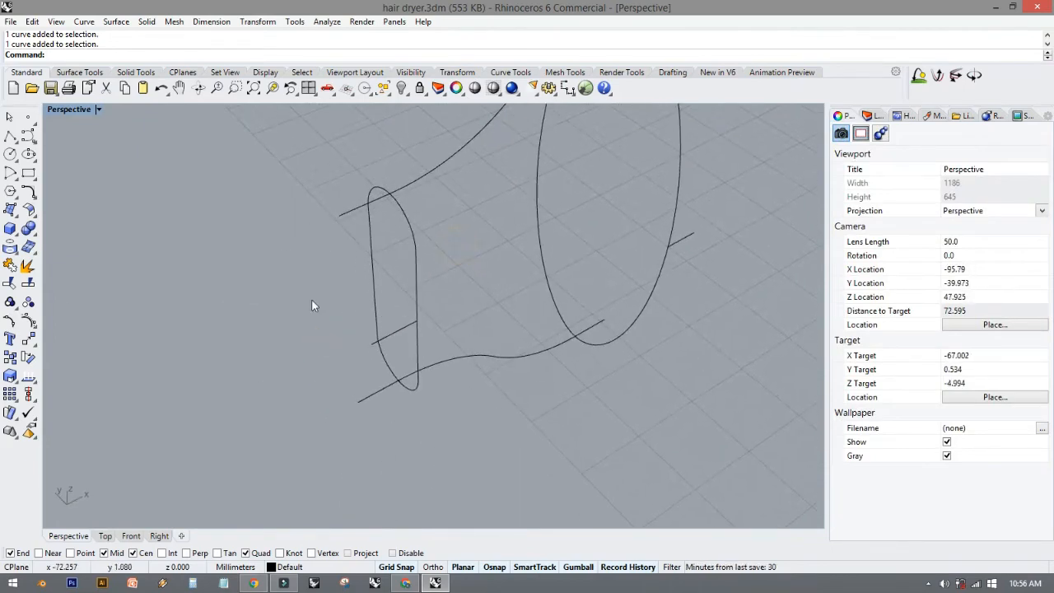
Copy the rounded rectangle's side line from its profile end to the midpoint of the opposite straight side.
{"action": "left_click", "coordinate": [10, 358]}
{"action": "left_click", "coordinate": [416, 322]}
{"action": "key", "text": "Return"}
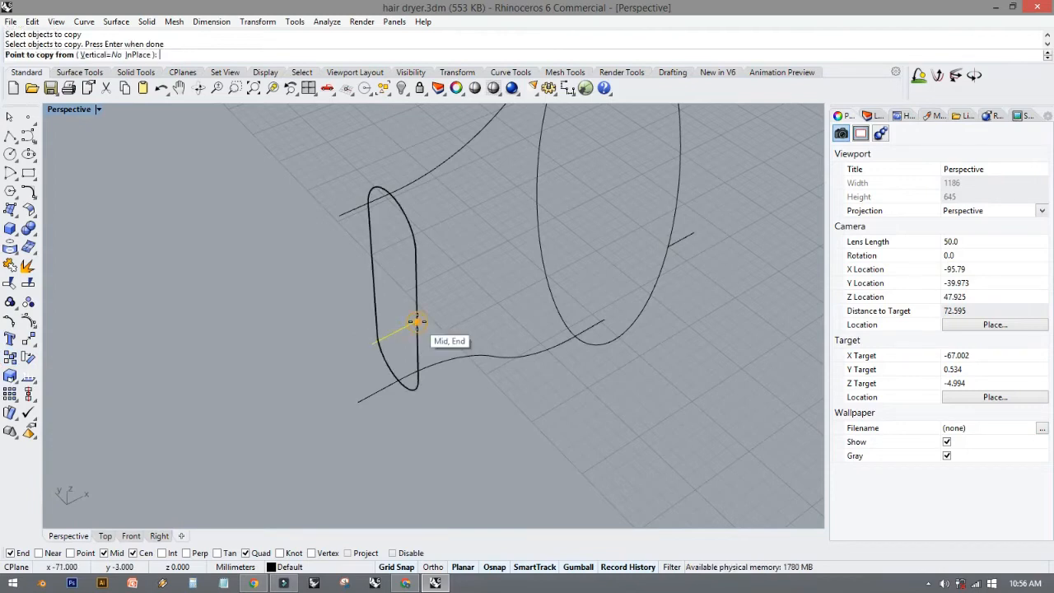
{"action": "left_click", "coordinate": [416, 321]}
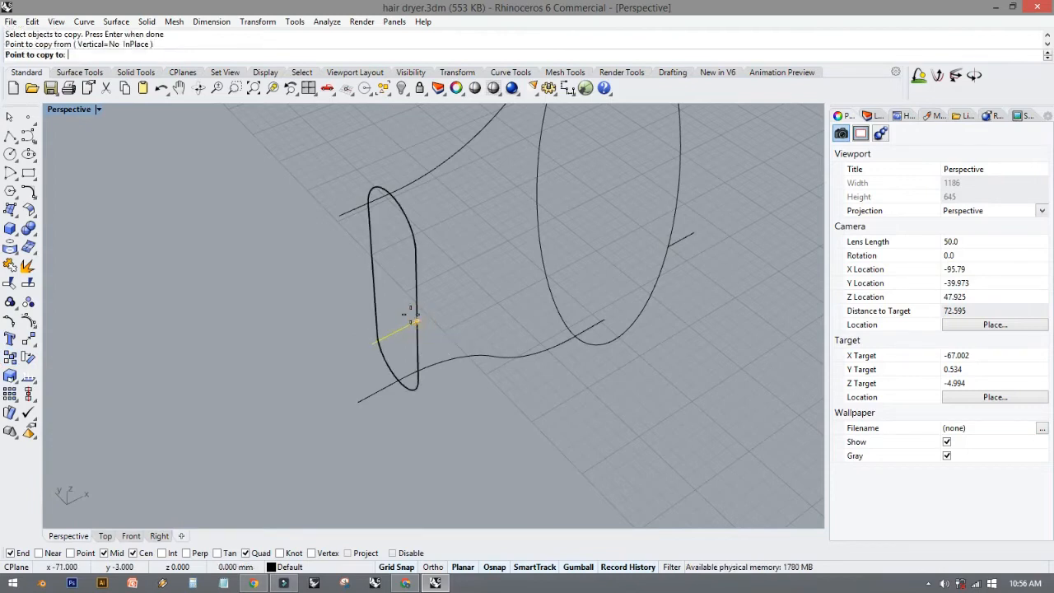
{"action": "left_click", "coordinate": [369, 271]}
{"action": "right_click", "coordinate": [369, 270]}
Copy the ellipse's side line from its profile end to the opposite side of the ellipse, with the Near snap enabled.
{"action": "right_click_drag", "start_coordinate": [627, 238], "coordinate": [580, 257], "text": "shift"}
{"action": "right_click", "coordinate": [560, 252]}
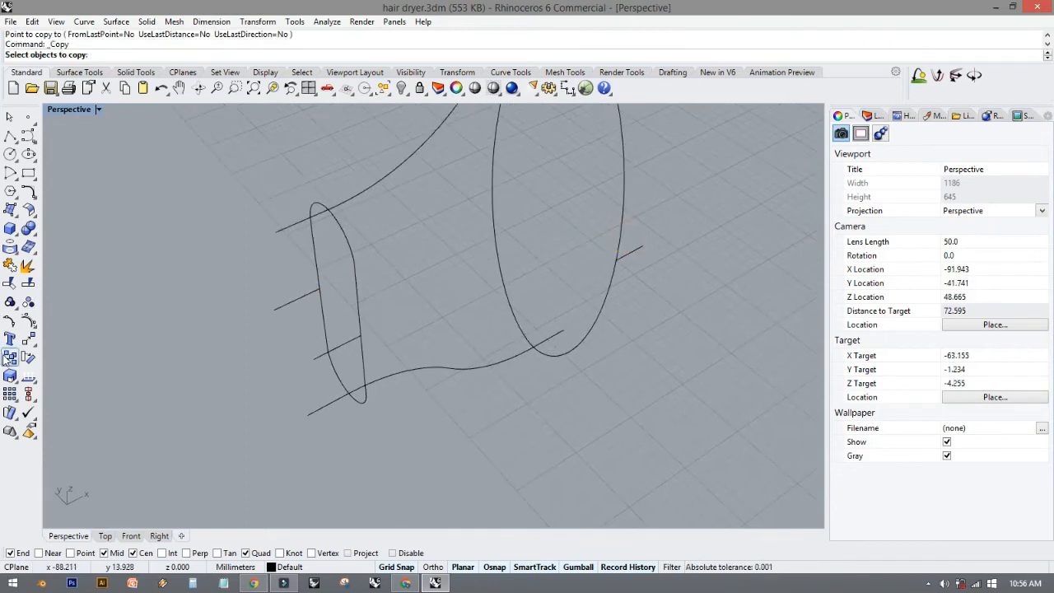
{"action": "left_click", "coordinate": [10, 358]}
{"action": "left_click", "coordinate": [630, 254]}
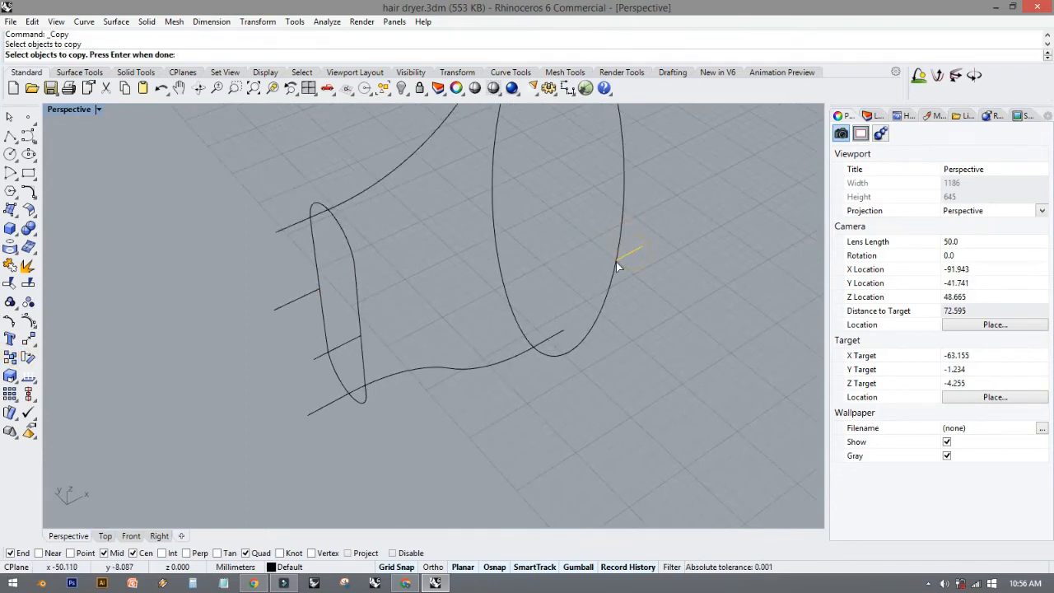
{"action": "right_click", "coordinate": [615, 262]}
{"action": "left_click", "coordinate": [616, 262]}
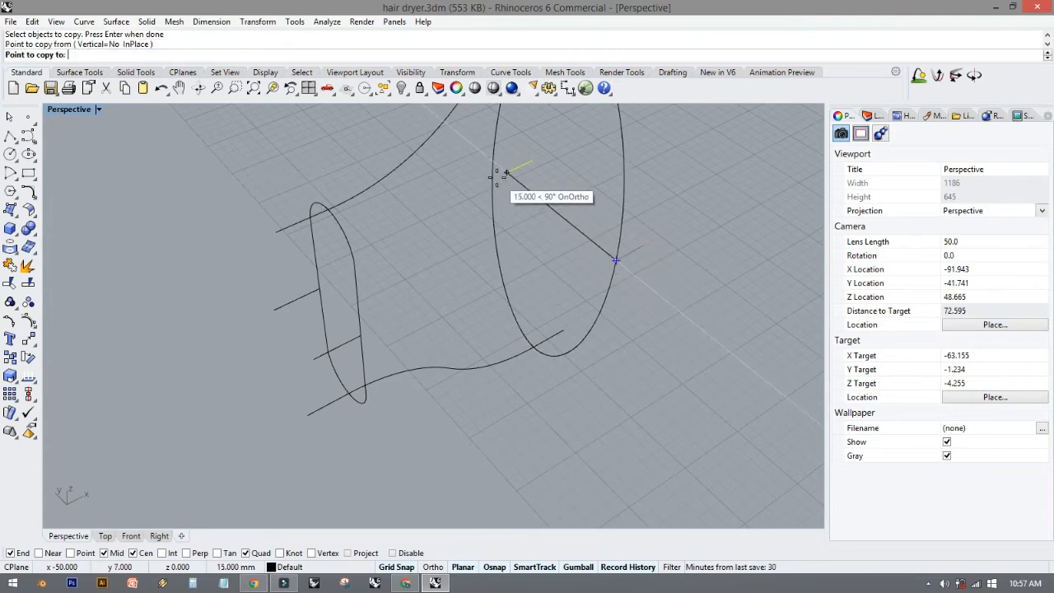
{"action": "right_click_drag", "start_coordinate": [489, 181], "coordinate": [430, 167]}
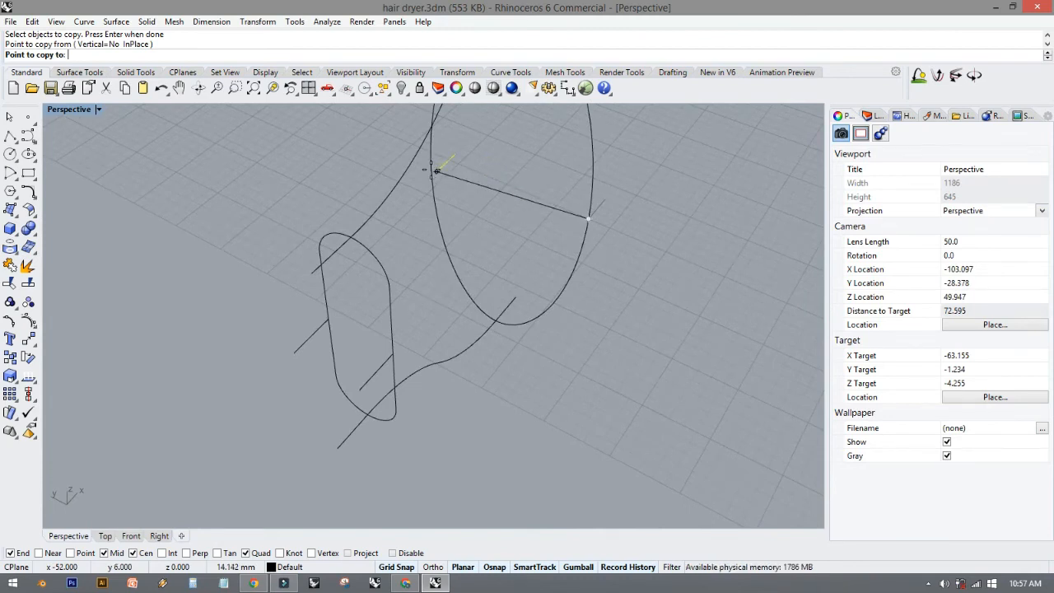
{"action": "left_click", "coordinate": [38, 552]}
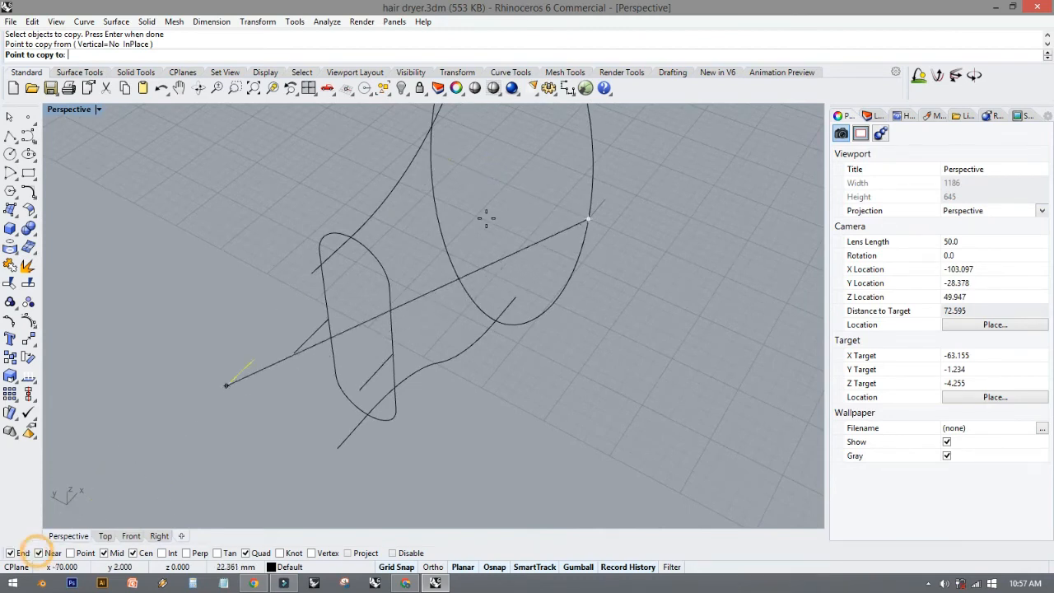
{"action": "left_click", "coordinate": [428, 152]}
{"action": "key", "text": "Return"}
Create an arc blend between the short side lines of the rounded slot and the ellipse on one side of the nozzle.
{"action": "right_click_drag", "start_coordinate": [482, 219], "coordinate": [367, 354]}
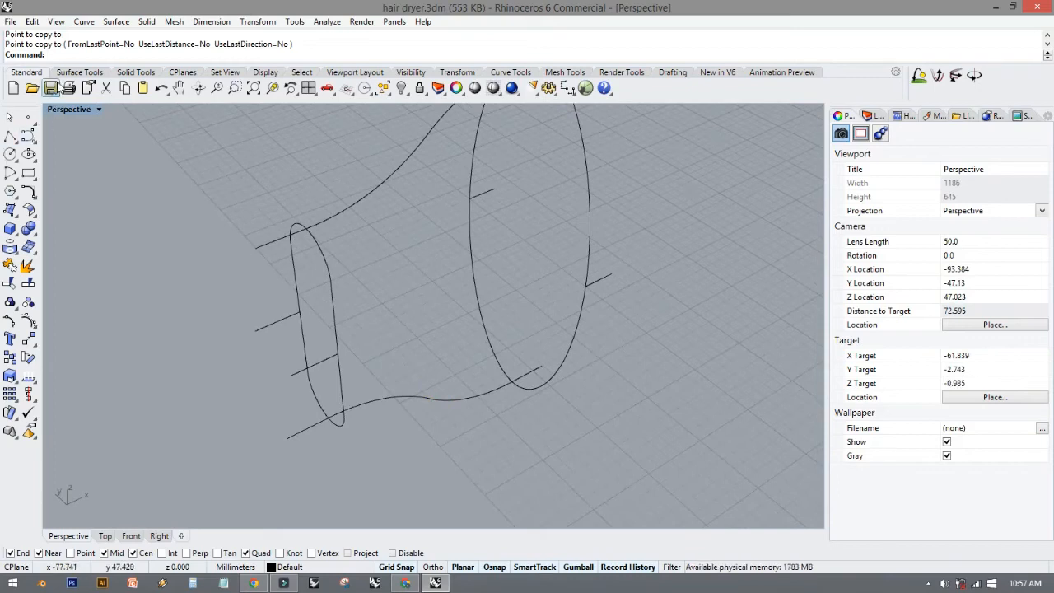
{"action": "left_click", "coordinate": [28, 193]}
{"action": "left_click", "coordinate": [31, 198]}
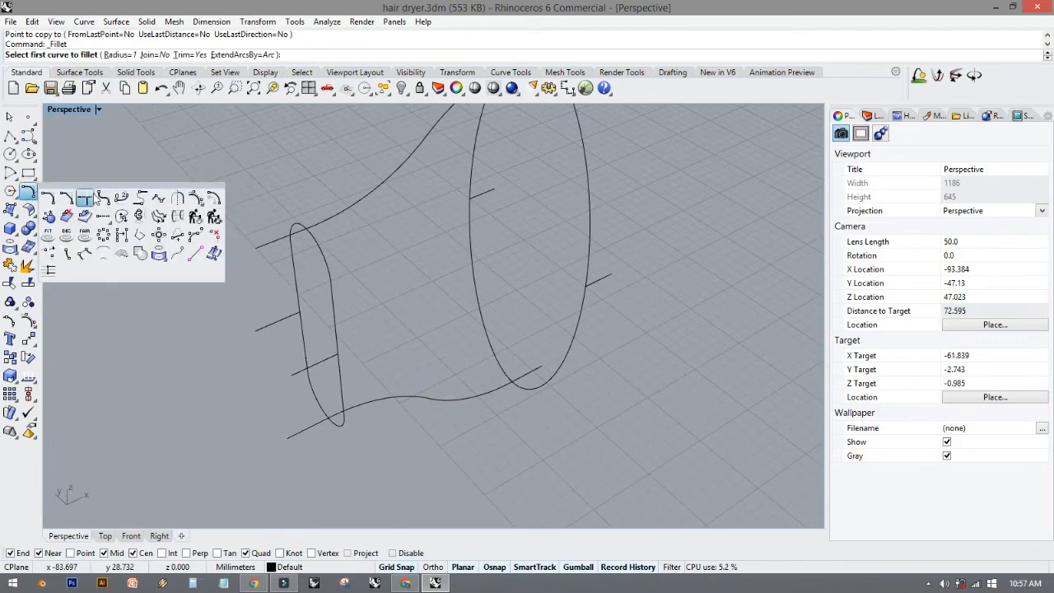
{"action": "left_click", "coordinate": [140, 199]}
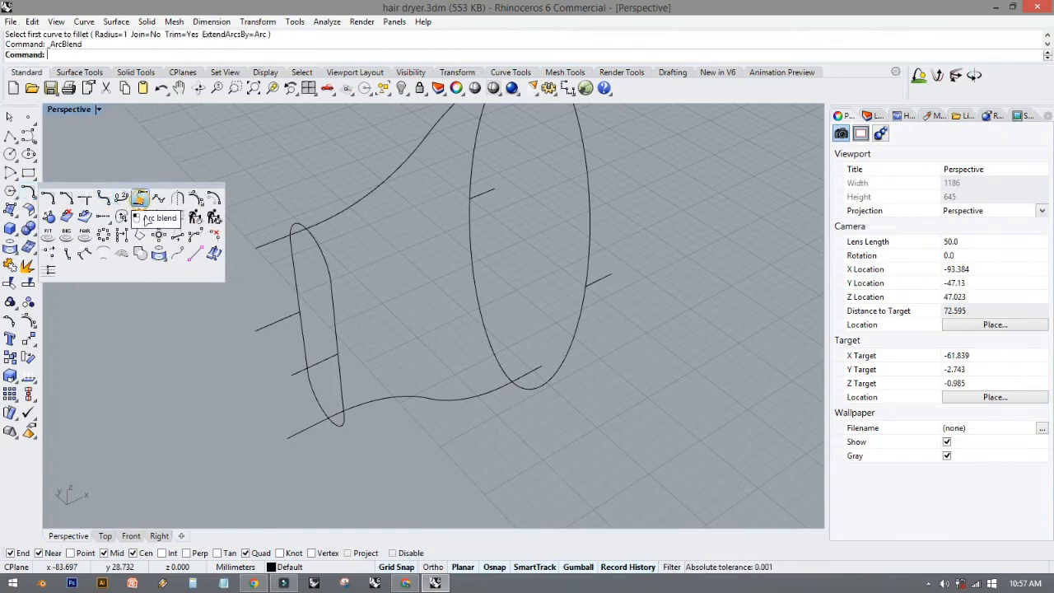
{"action": "left_click", "coordinate": [333, 358]}
{"action": "left_click", "coordinate": [590, 285]}
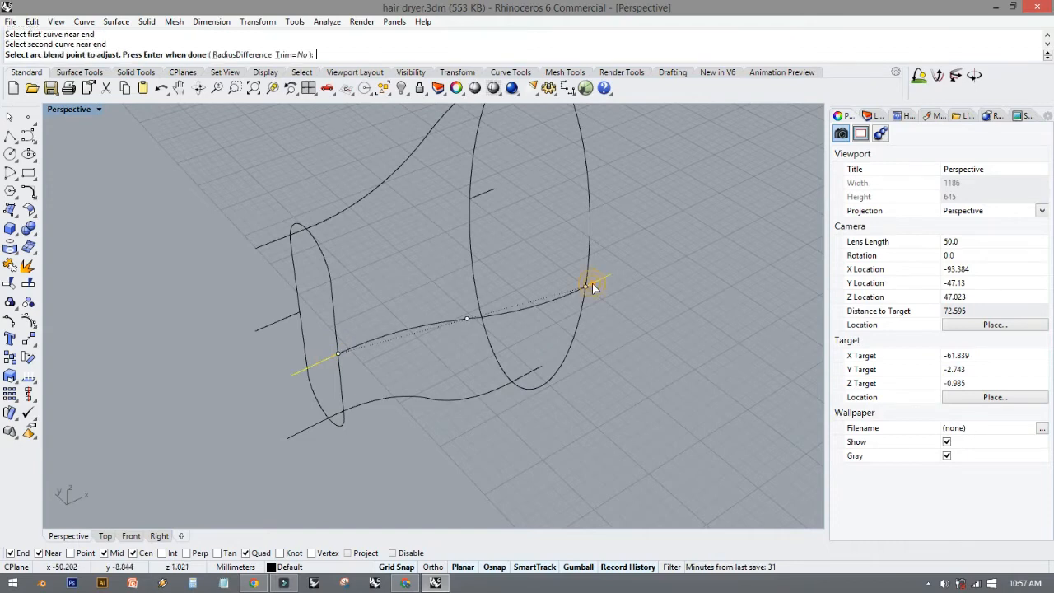
{"action": "right_click", "coordinate": [425, 269]}
Create an arc blend between the short side lines of the ellipse and the rounded slot on the opposite side.
{"action": "right_click_drag", "start_coordinate": [425, 268], "coordinate": [531, 294]}
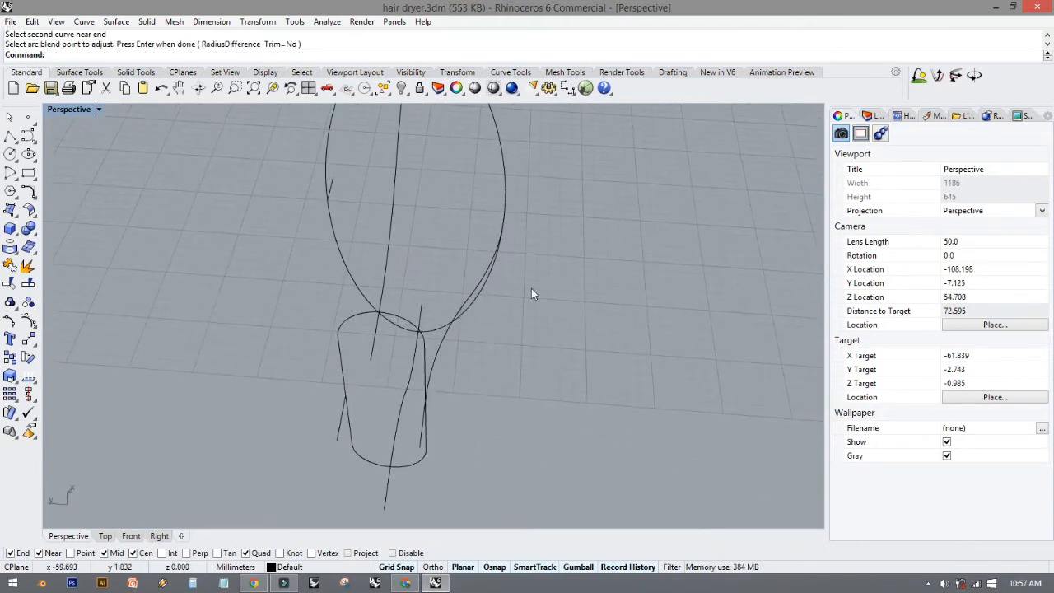
{"action": "right_click_drag", "start_coordinate": [412, 355], "coordinate": [363, 268]}
{"action": "right_click", "coordinate": [322, 290]}
{"action": "left_click", "coordinate": [307, 256]}
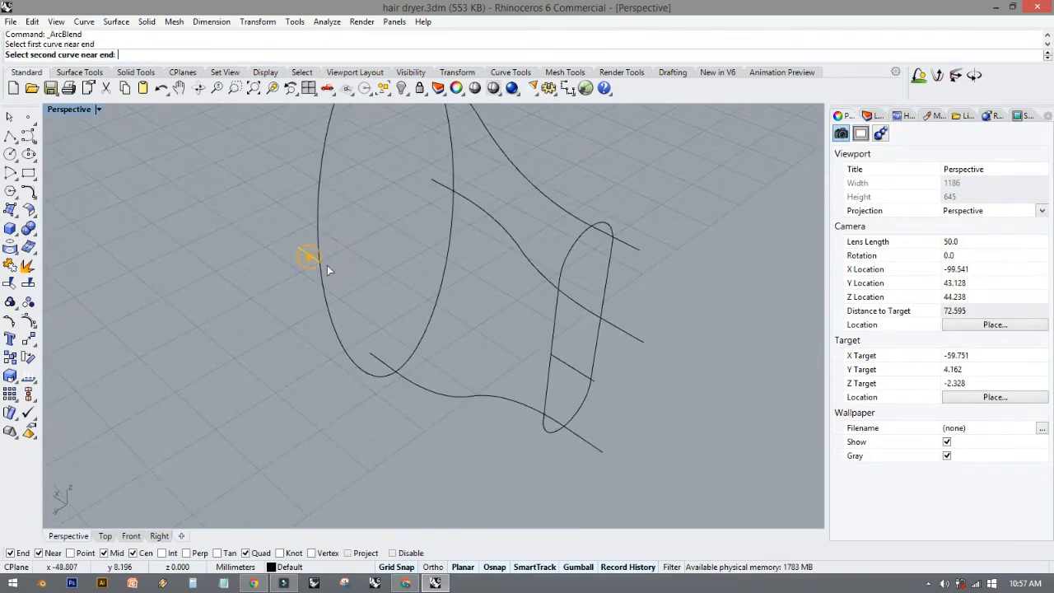
{"action": "left_click", "coordinate": [555, 360]}
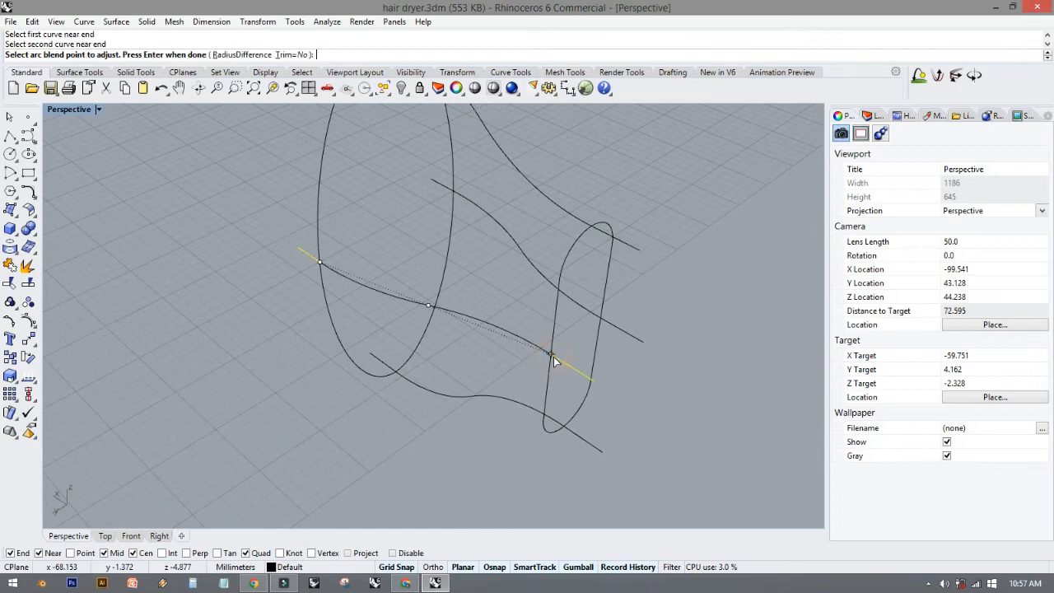
{"action": "right_click", "coordinate": [553, 356]}
Hide the eight short straight helper lines at both ends of the nozzle's arc-blend curves.
{"action": "mouse_move", "coordinate": [603, 369]}
{"action": "right_mouse_down"}
{"action": "mouse_move", "coordinate": [414, 434]}
{"action": "mouse_move", "coordinate": [265, 376]}
{"action": "mouse_move", "coordinate": [343, 307]}
{"action": "mouse_move", "coordinate": [517, 277]}
{"action": "mouse_move", "coordinate": [584, 333]}
{"action": "mouse_move", "coordinate": [400, 447]}
{"action": "mouse_move", "coordinate": [364, 436]}
{"action": "mouse_move", "coordinate": [292, 325]}
{"action": "right_mouse_up"}
{"action": "left_click", "coordinate": [254, 281]}
{"action": "left_click", "coordinate": [266, 334], "text": "shift"}
{"action": "left_click", "coordinate": [274, 397], "text": "shift"}
{"action": "left_click", "coordinate": [281, 432], "text": "shift"}
{"action": "left_click", "coordinate": [572, 430], "text": "shift"}
{"action": "left_click", "coordinate": [623, 400], "text": "shift"}
{"action": "left_click", "coordinate": [554, 246], "text": "shift"}
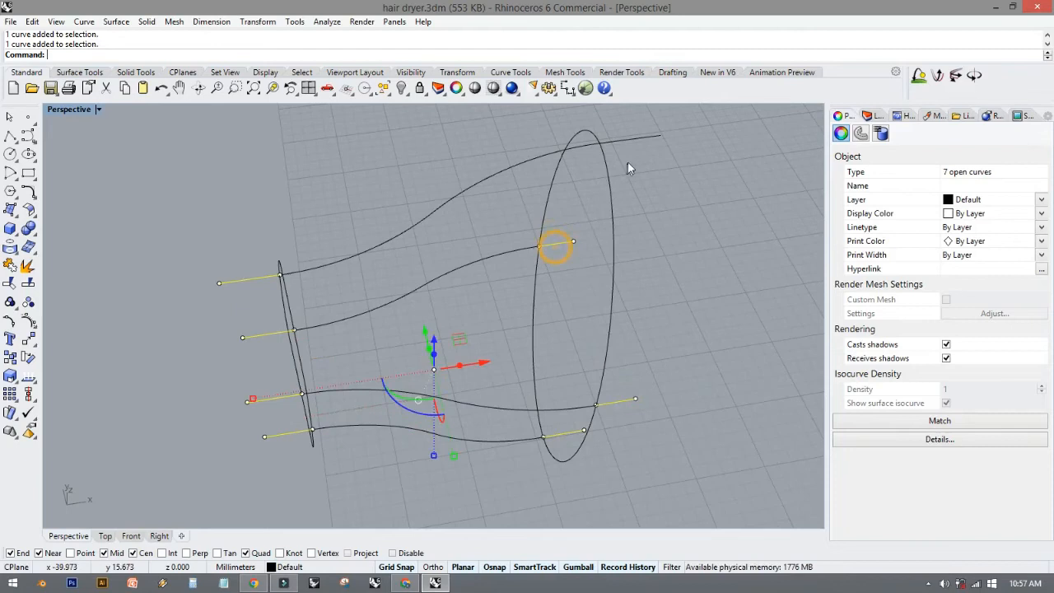
{"action": "left_click", "coordinate": [629, 140], "text": "shift"}
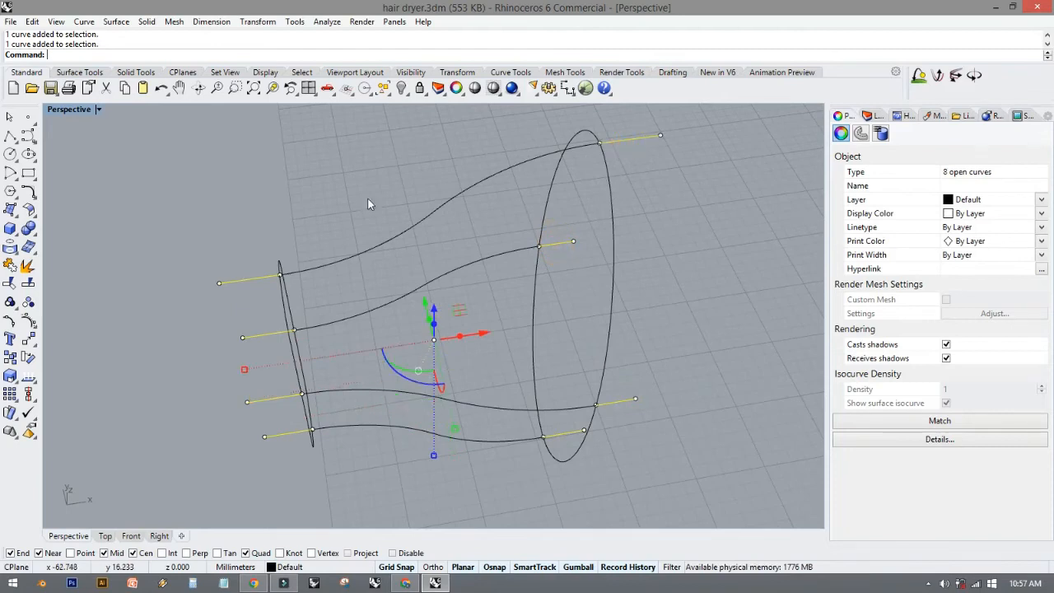
{"action": "left_click", "coordinate": [401, 89]}
{"action": "right_click_drag", "start_coordinate": [419, 310], "coordinate": [375, 311]}
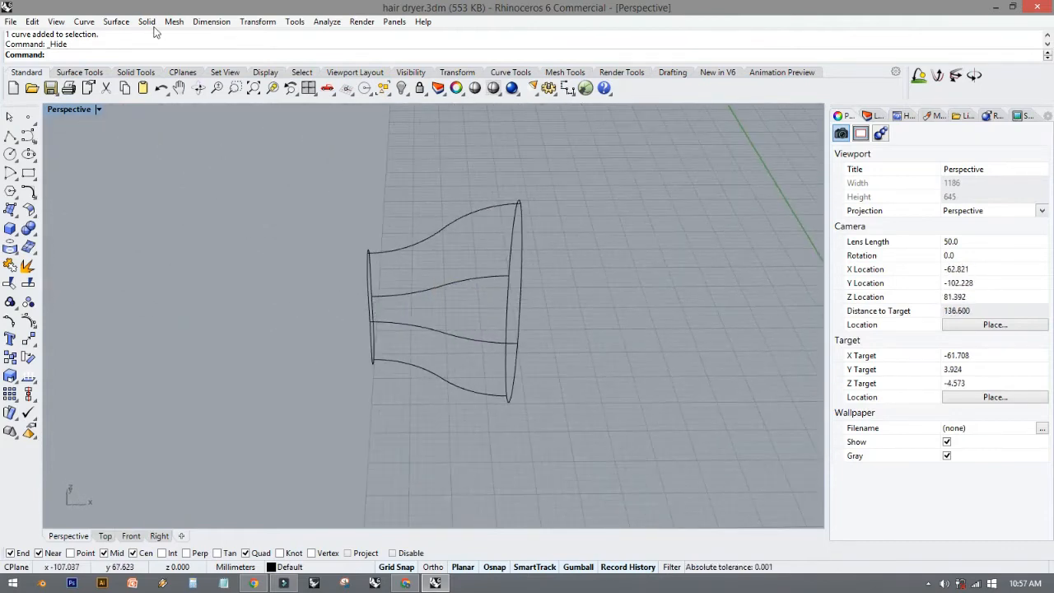
Preview a curve network surface from the rounded slot, the ellipse and the four arc-blend curves between them.
{"action": "left_click", "coordinate": [117, 22]}
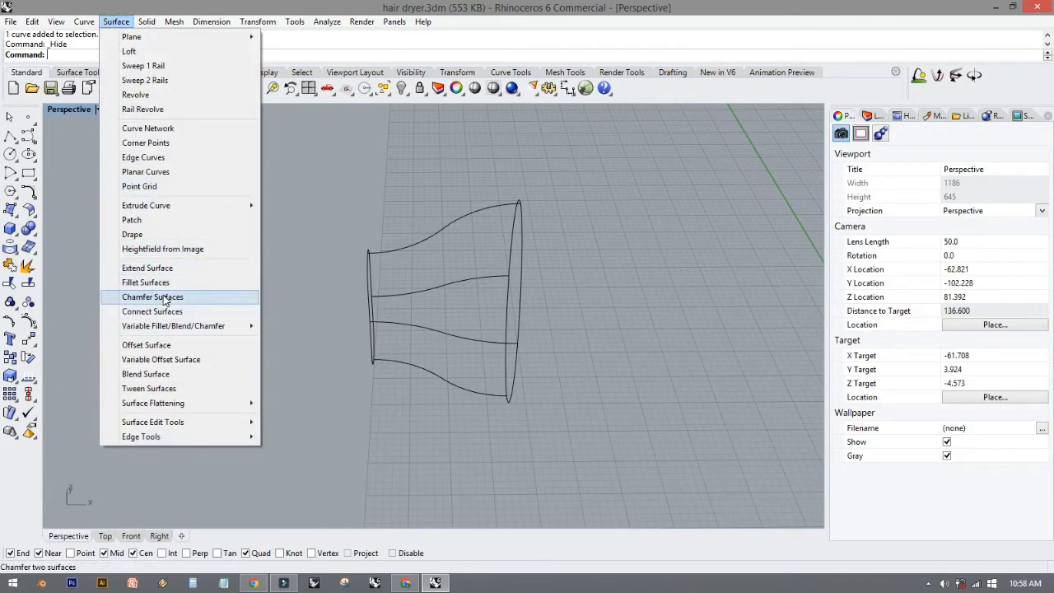
{"action": "left_click", "coordinate": [169, 129]}
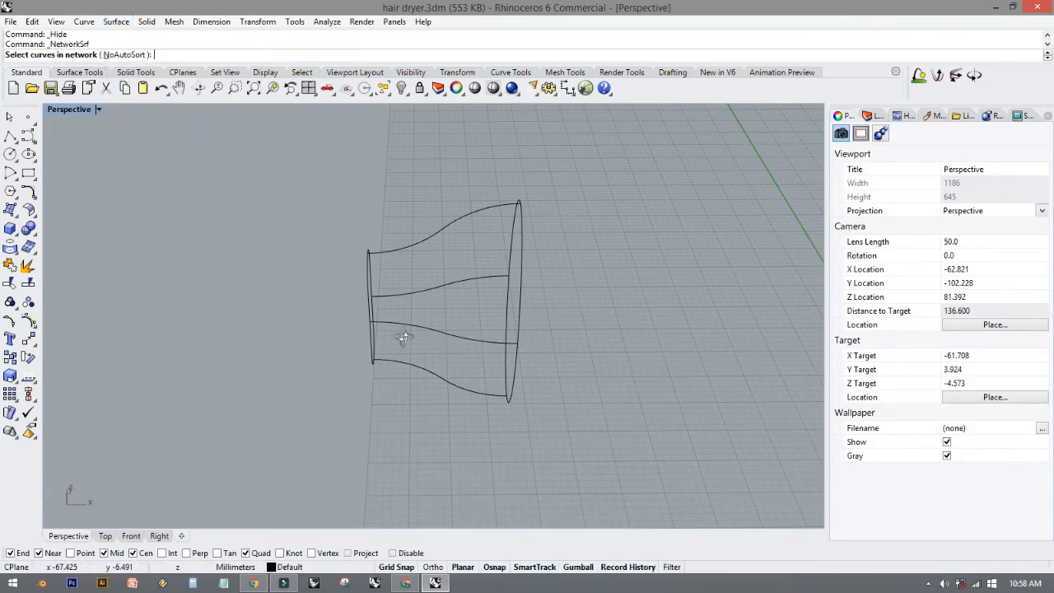
{"action": "right_click_drag", "start_coordinate": [395, 338], "coordinate": [438, 345]}
{"action": "scroll", "coordinate": [400, 336], "scroll_direction": "up", "scroll_amount": 4}
{"action": "left_click", "coordinate": [380, 304]}
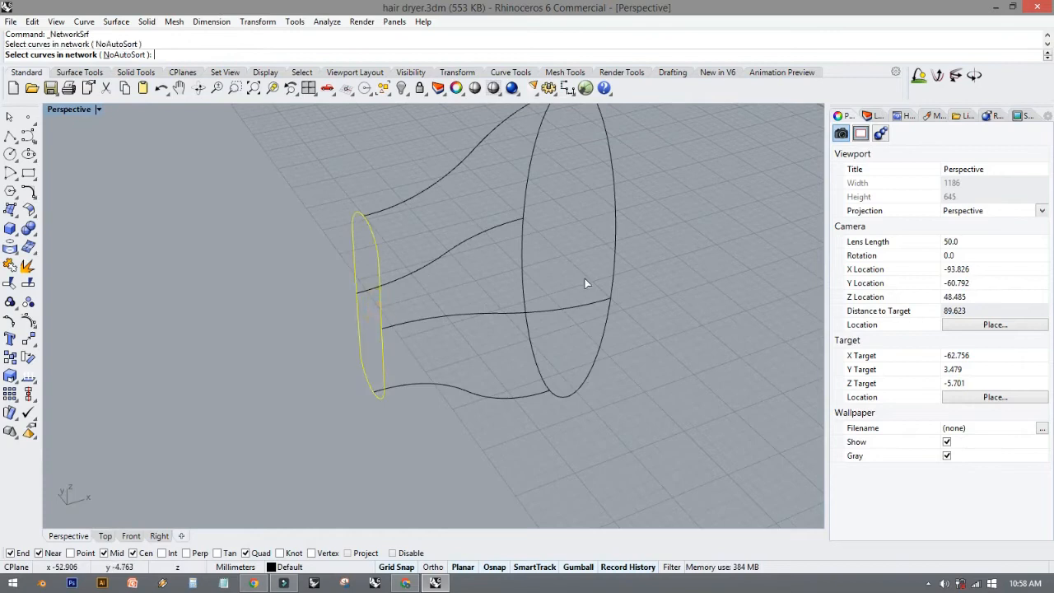
{"action": "left_click", "coordinate": [611, 243]}
{"action": "right_click_drag", "start_coordinate": [557, 274], "coordinate": [476, 191]}
{"action": "left_click", "coordinate": [476, 192]}
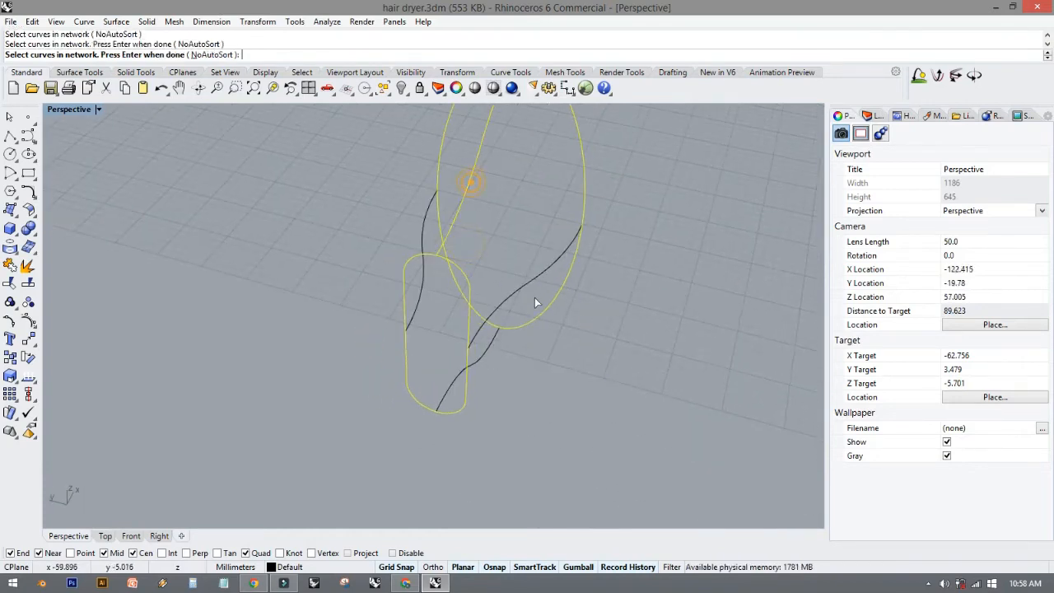
{"action": "left_click", "coordinate": [528, 286]}
{"action": "right_click_drag", "start_coordinate": [418, 307], "coordinate": [413, 440]}
{"action": "key", "text": "Return"}
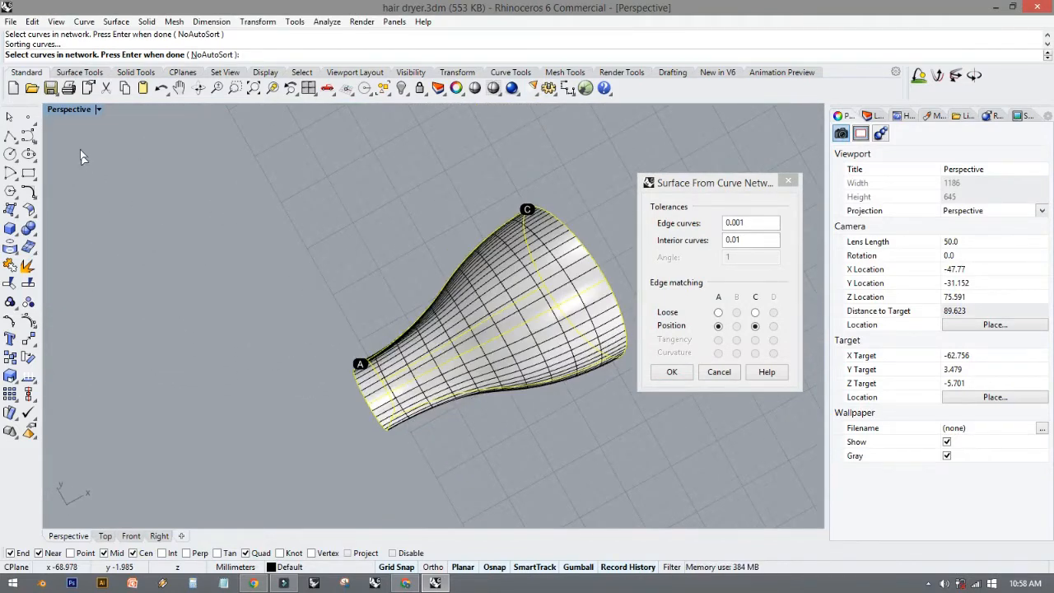
Check the network surface preview in the Top view and create the surface with Position edge matching at both ends.
{"action": "double_click", "coordinate": [72, 112]}
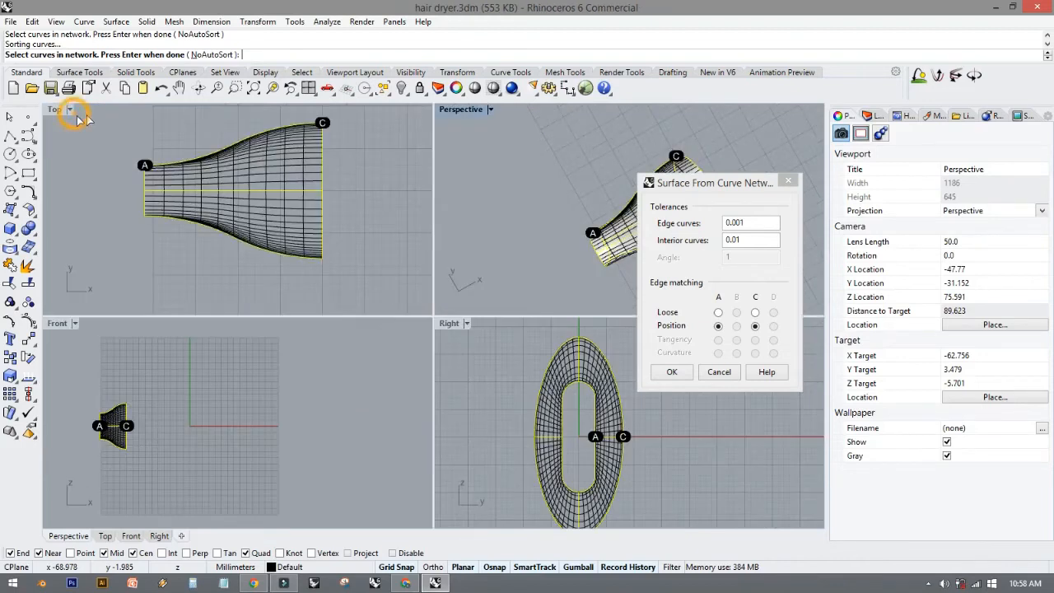
{"action": "double_click", "coordinate": [56, 110]}
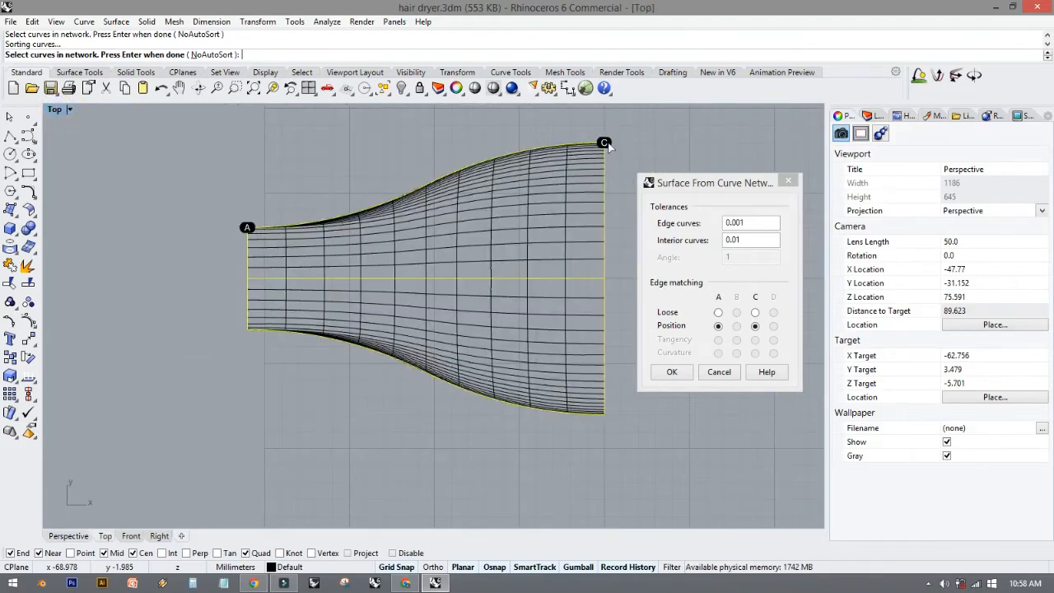
{"action": "left_click", "coordinate": [56, 111]}
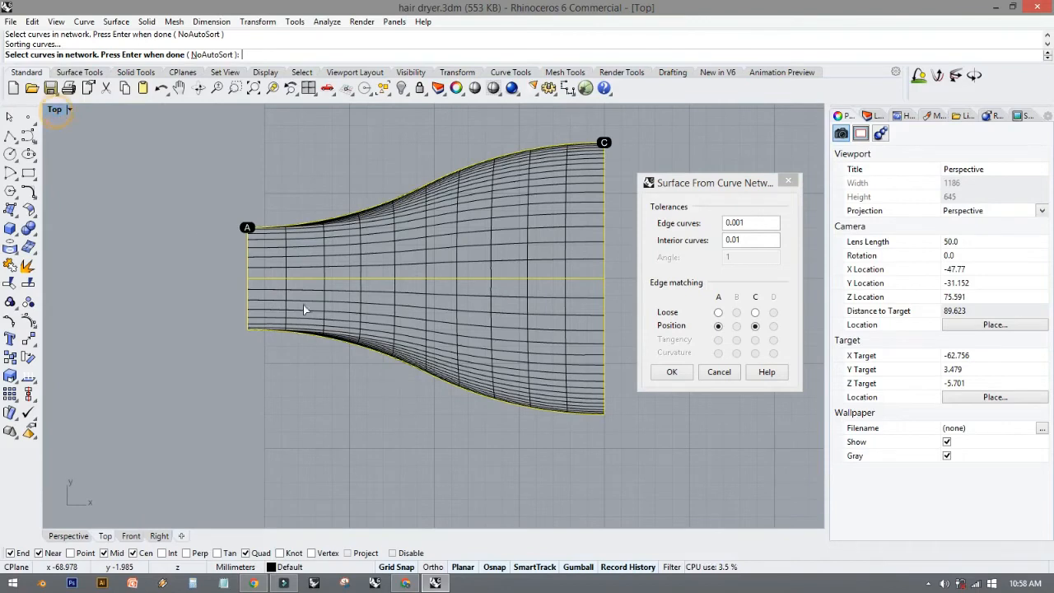
{"action": "double_click", "coordinate": [58, 111]}
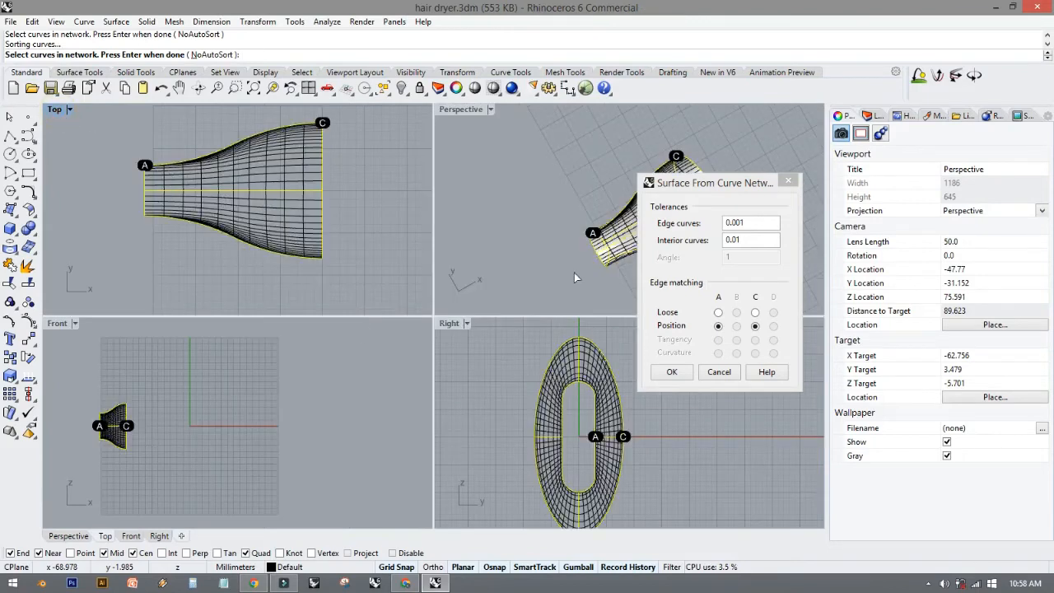
{"action": "left_click", "coordinate": [672, 372]}
{"action": "double_click", "coordinate": [451, 110]}
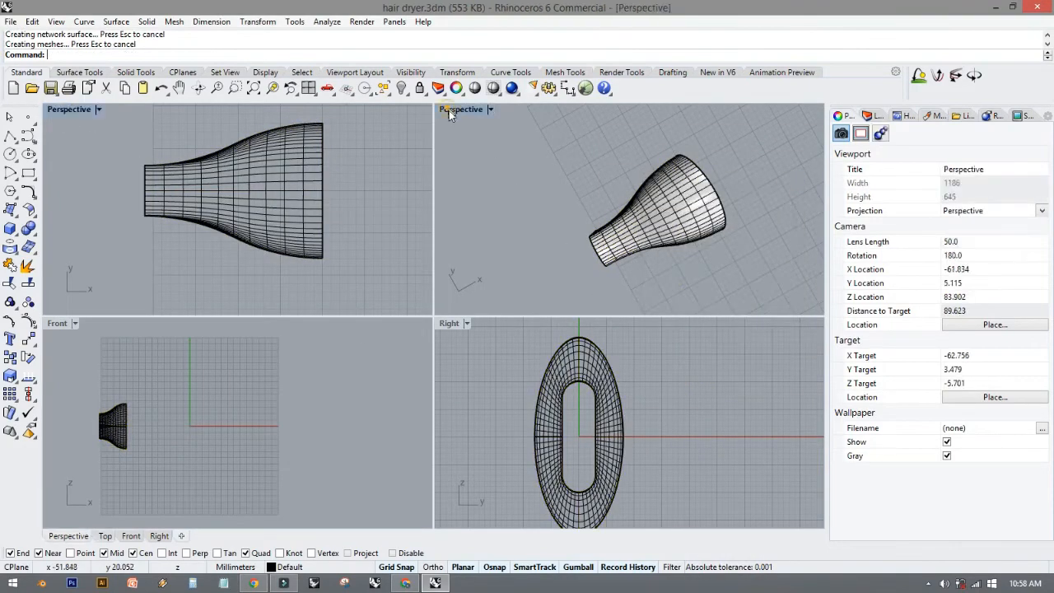
Show all hidden objects so the nozzle can be viewed together with the hair dryer body.
{"action": "right_click_drag", "start_coordinate": [442, 297], "coordinate": [401, 97]}
{"action": "left_click", "coordinate": [401, 90]}
{"action": "right_click_drag", "start_coordinate": [303, 231], "coordinate": [241, 390]}
{"action": "right_click_drag", "start_coordinate": [354, 457], "coordinate": [340, 387]}
{"action": "scroll", "coordinate": [323, 421], "scroll_direction": "down", "scroll_amount": 8}
{"action": "scroll", "coordinate": [322, 420], "scroll_direction": "down", "scroll_amount": 6}
{"action": "scroll", "coordinate": [331, 353], "scroll_direction": "up", "scroll_amount": 6}
Turn off the surface isocurves of the nozzle surface.
{"action": "left_click", "coordinate": [340, 387]}
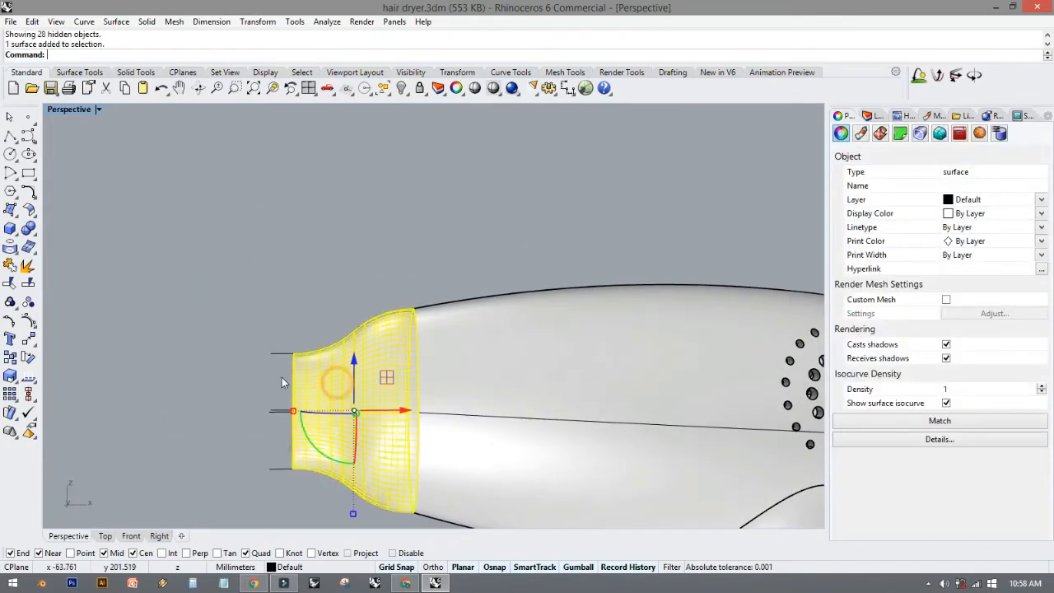
{"action": "left_click", "coordinate": [946, 403]}
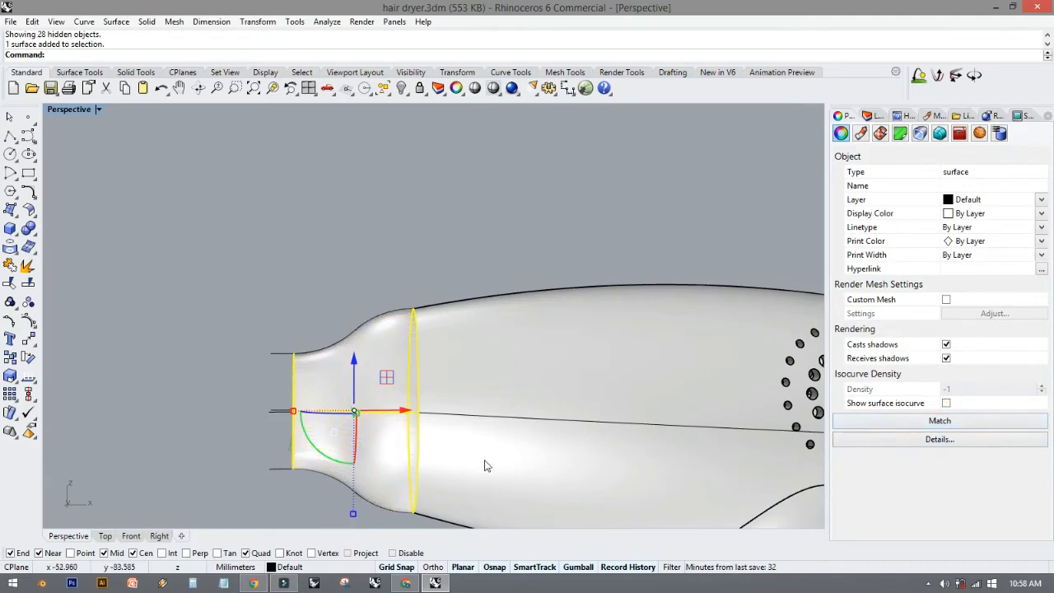
{"action": "left_click", "coordinate": [339, 295]}
{"action": "right_click_drag", "start_coordinate": [354, 322], "coordinate": [428, 356]}
{"action": "scroll", "coordinate": [368, 461], "scroll_direction": "up", "scroll_amount": 7}
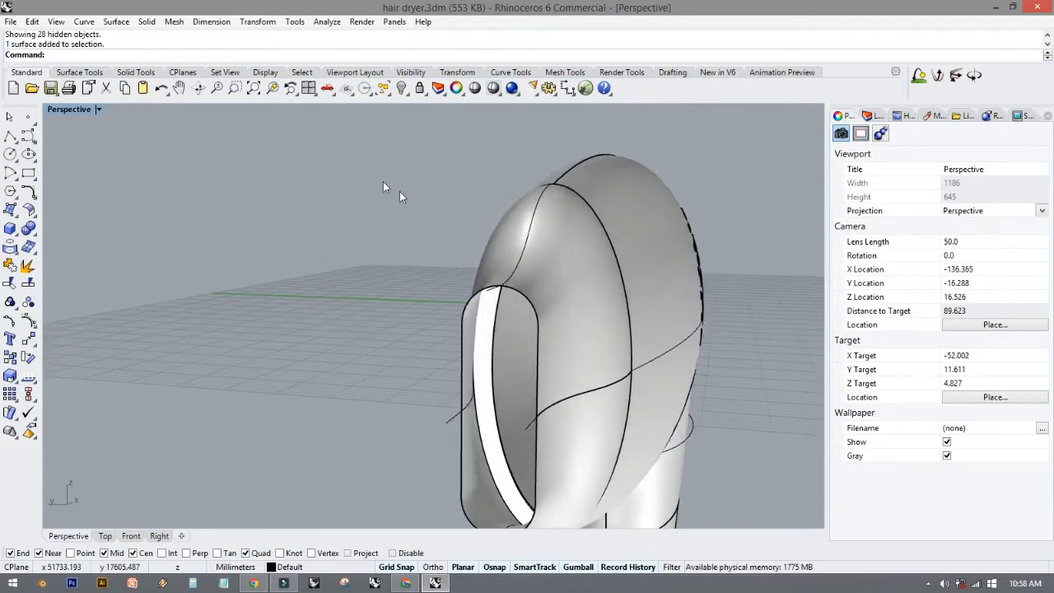
Try to offset the nozzle surface inward by 2 mm as a solid, and undo that offset.
{"action": "left_click", "coordinate": [95, 73]}
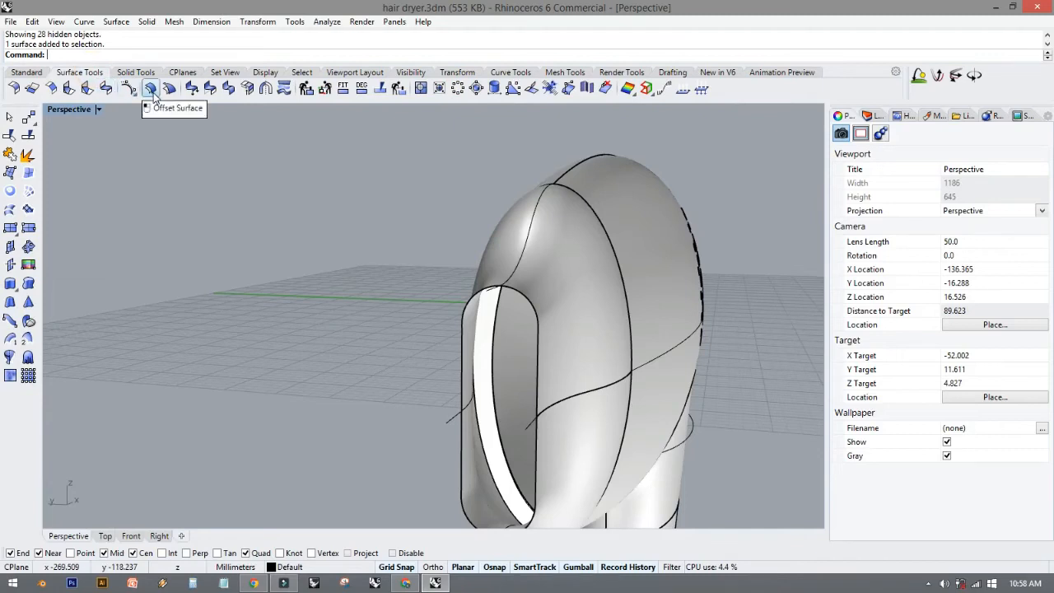
{"action": "left_click", "coordinate": [151, 89]}
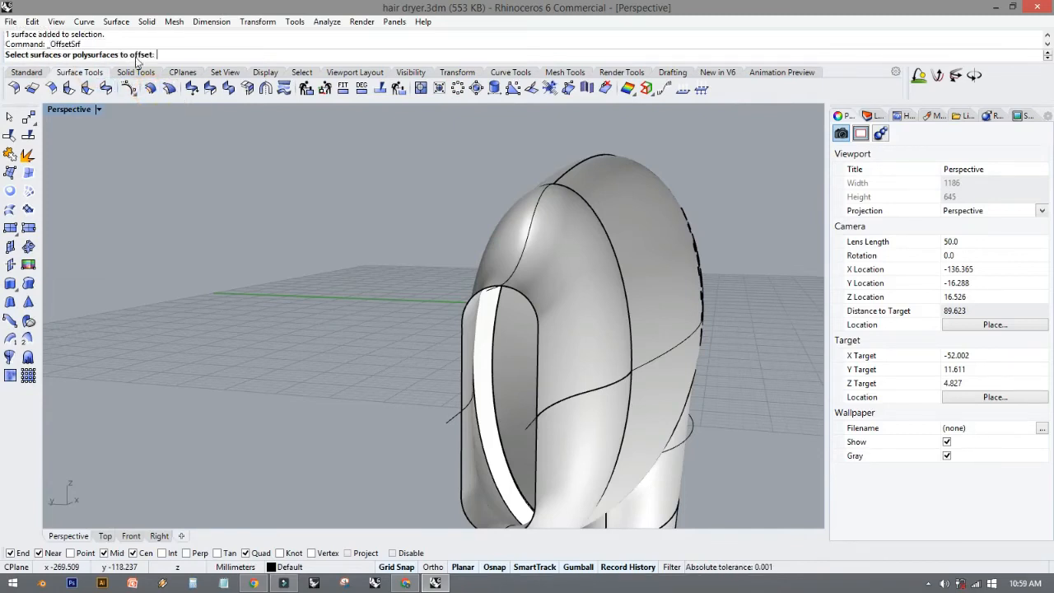
{"action": "left_click", "coordinate": [601, 352]}
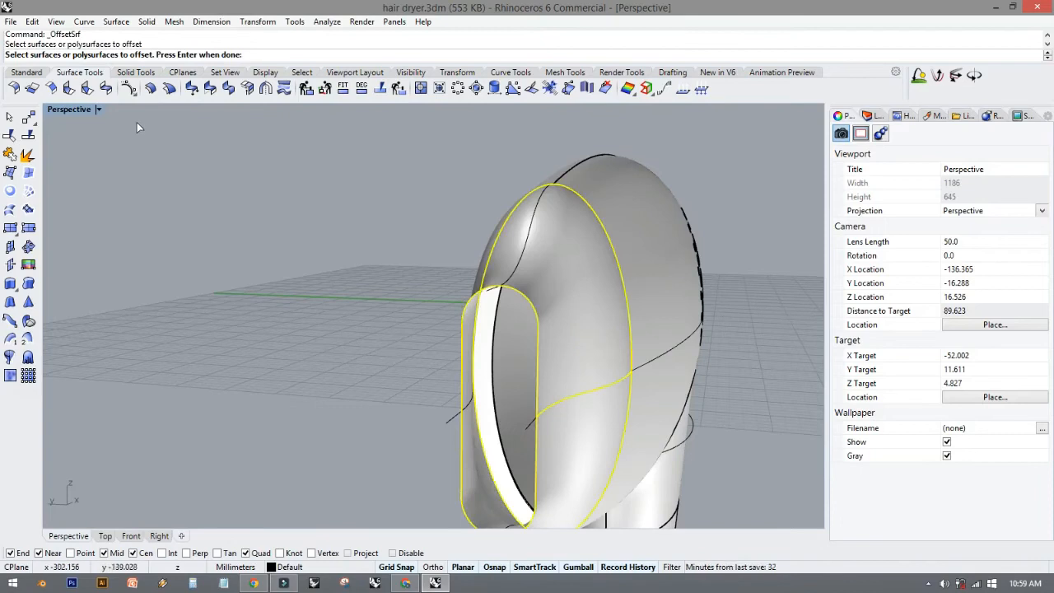
{"action": "key", "text": "Return"}
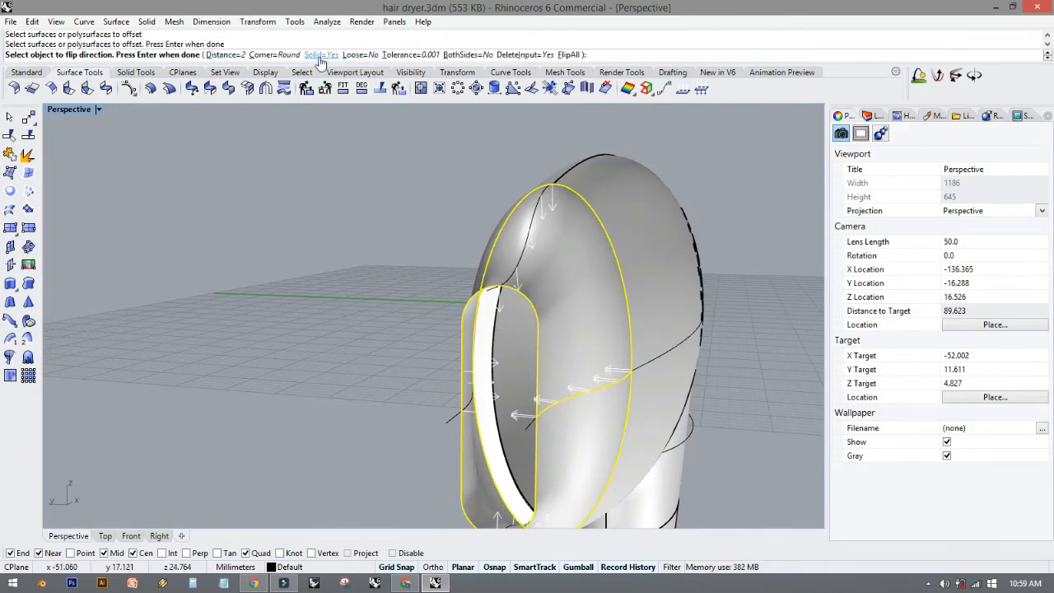
{"action": "left_click", "coordinate": [341, 247]}
{"action": "right_click", "coordinate": [343, 247]}
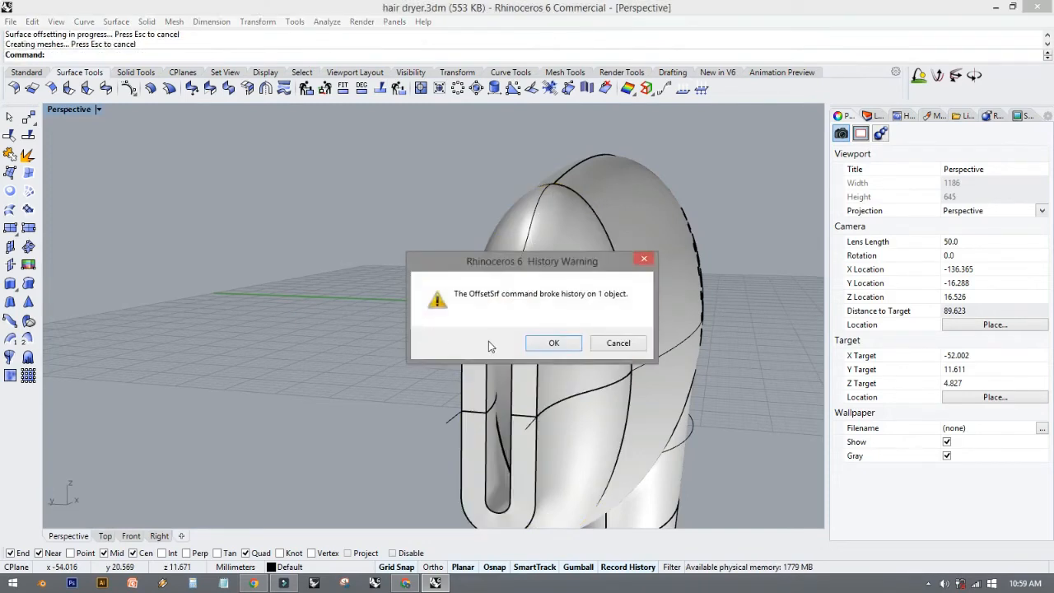
{"action": "left_click", "coordinate": [554, 344]}
{"action": "right_click_drag", "start_coordinate": [554, 343], "coordinate": [421, 371]}
{"action": "key", "text": "ctrl+z"}
Offset the nozzle surface inward as a solid with rounded corners, using a smaller distance for a thinner wall.
{"action": "left_click", "coordinate": [351, 255]}
{"action": "right_click", "coordinate": [351, 254]}
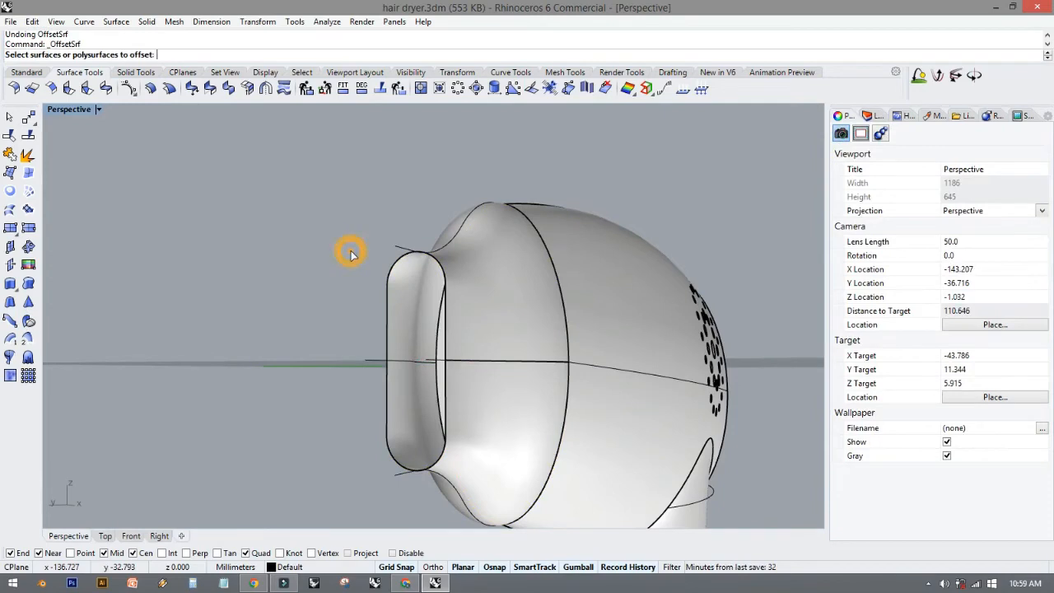
{"action": "left_click", "coordinate": [151, 89]}
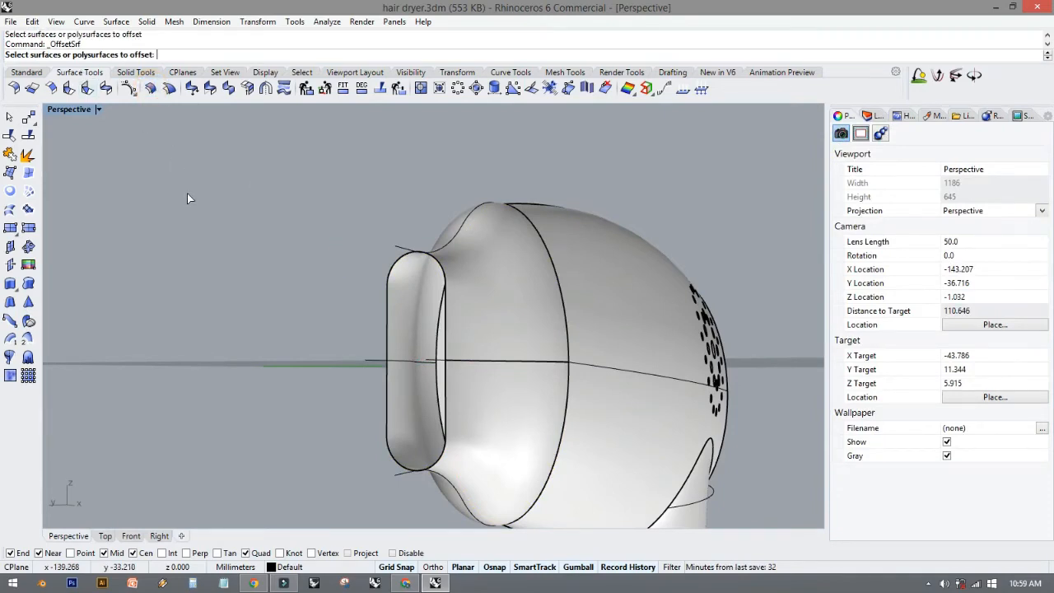
{"action": "left_click", "coordinate": [501, 293]}
{"action": "right_click", "coordinate": [353, 228]}
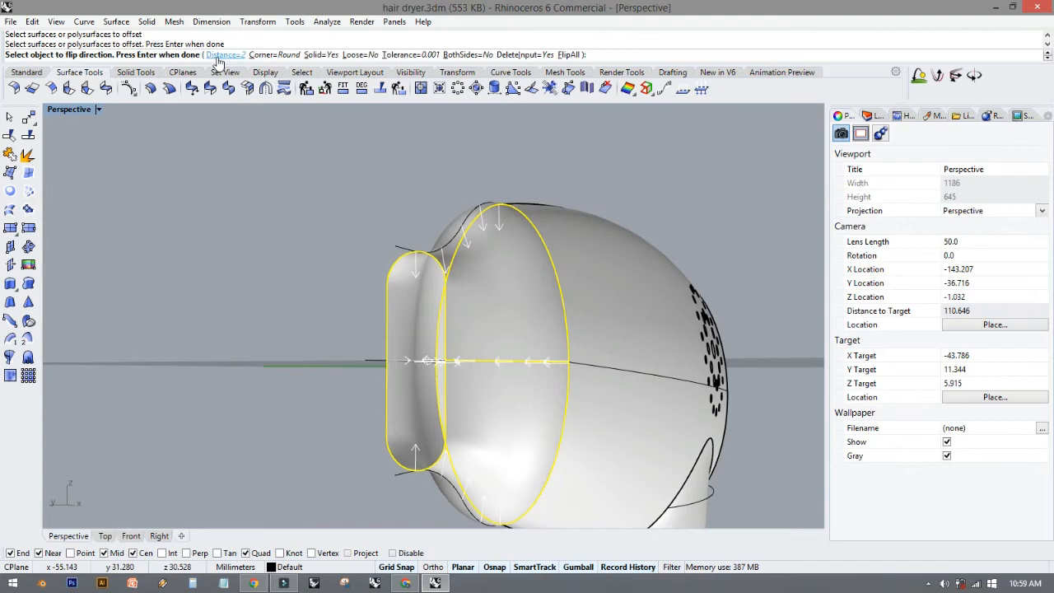
{"action": "left_click", "coordinate": [220, 55]}
{"action": "key", "text": "Return"}
{"action": "key", "text": "Return"}
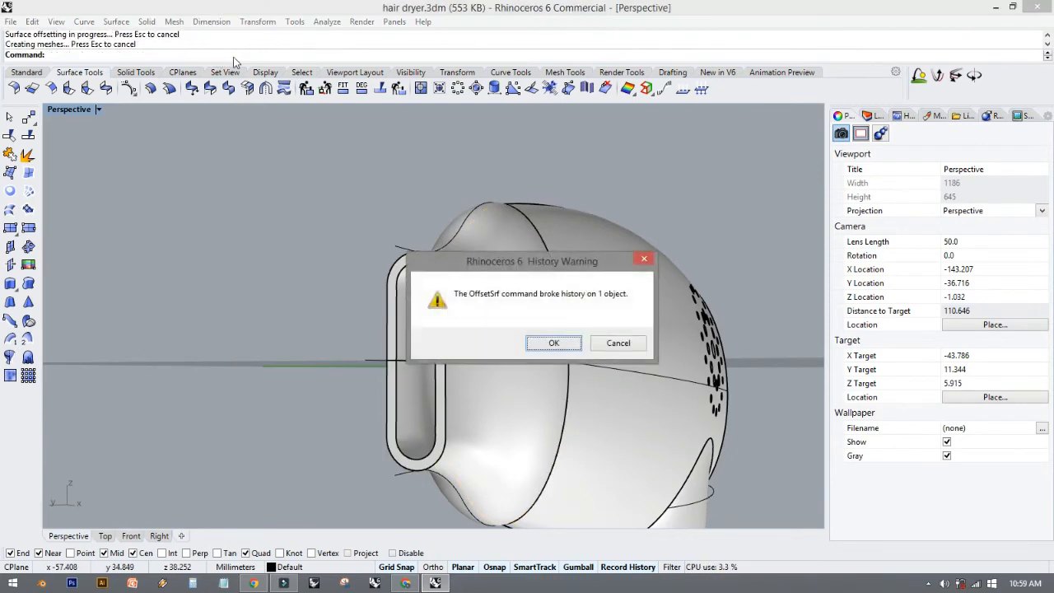
{"action": "left_click", "coordinate": [555, 343]}
{"action": "right_click_drag", "start_coordinate": [491, 341], "coordinate": [430, 369]}
{"action": "scroll", "coordinate": [404, 324], "scroll_direction": "up", "scroll_amount": 3}
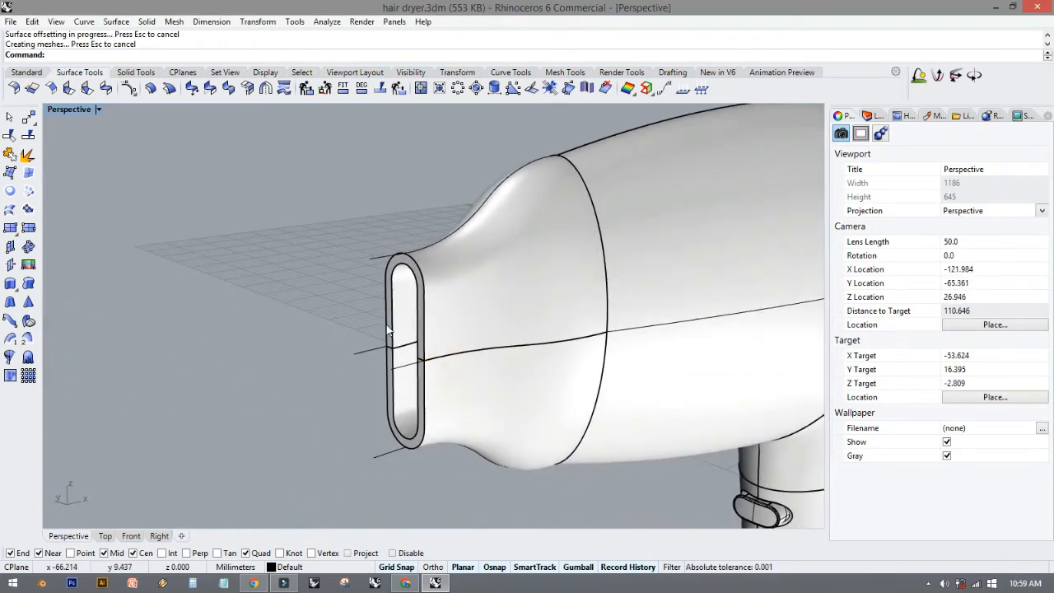
Fillet the inner and outer rim edges of the nozzle opening with a 0.3 mm radius.
{"action": "left_click", "coordinate": [44, 75]}
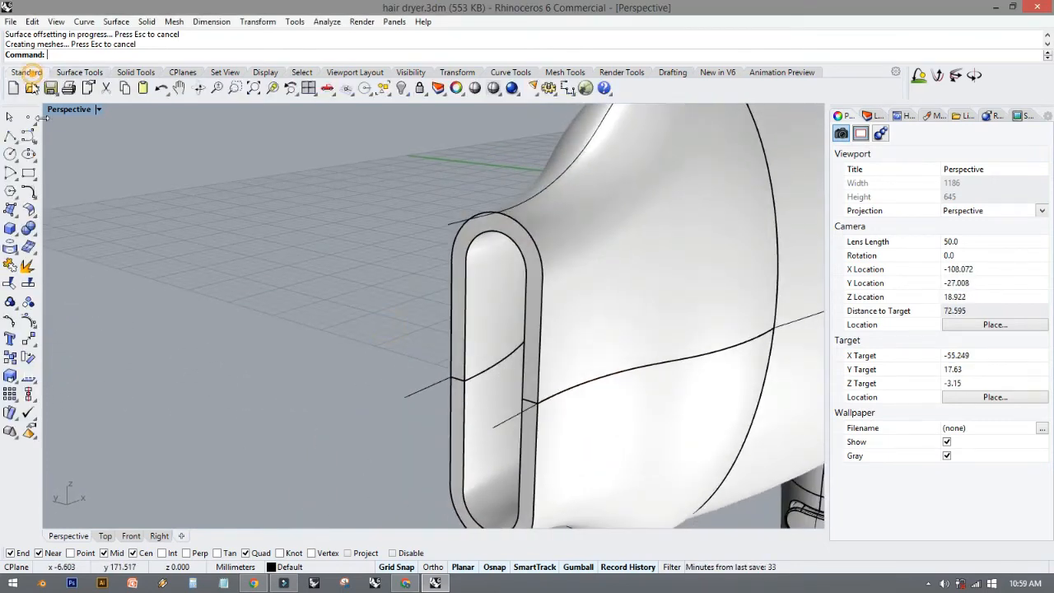
{"action": "left_click", "coordinate": [560, 297]}
{"action": "left_click", "coordinate": [265, 230]}
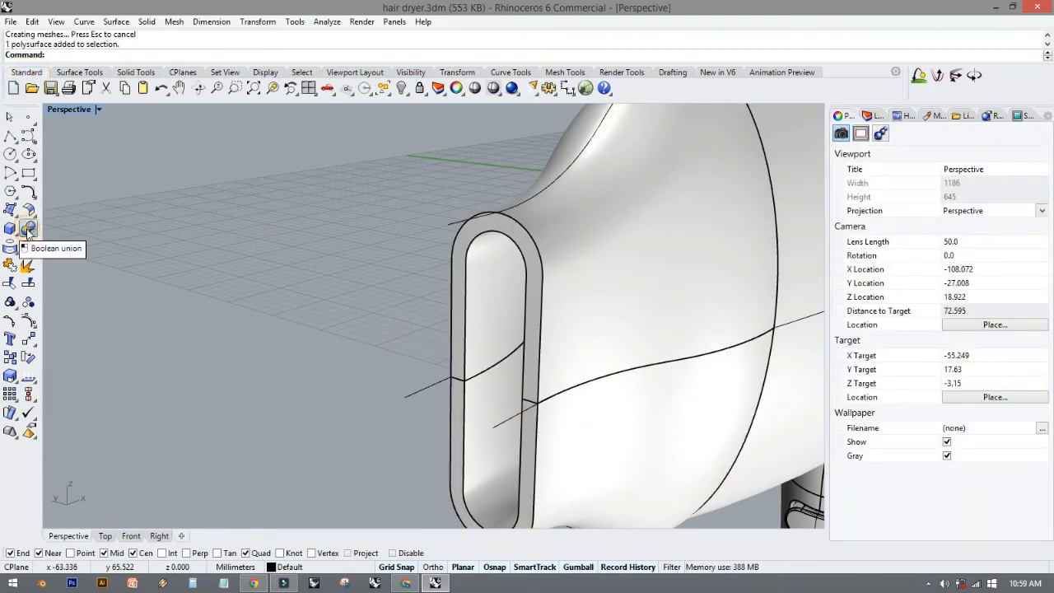
{"action": "left_click", "coordinate": [28, 233]}
{"action": "left_click", "coordinate": [123, 255]}
{"action": "right_click_drag", "start_coordinate": [200, 265], "coordinate": [404, 250]}
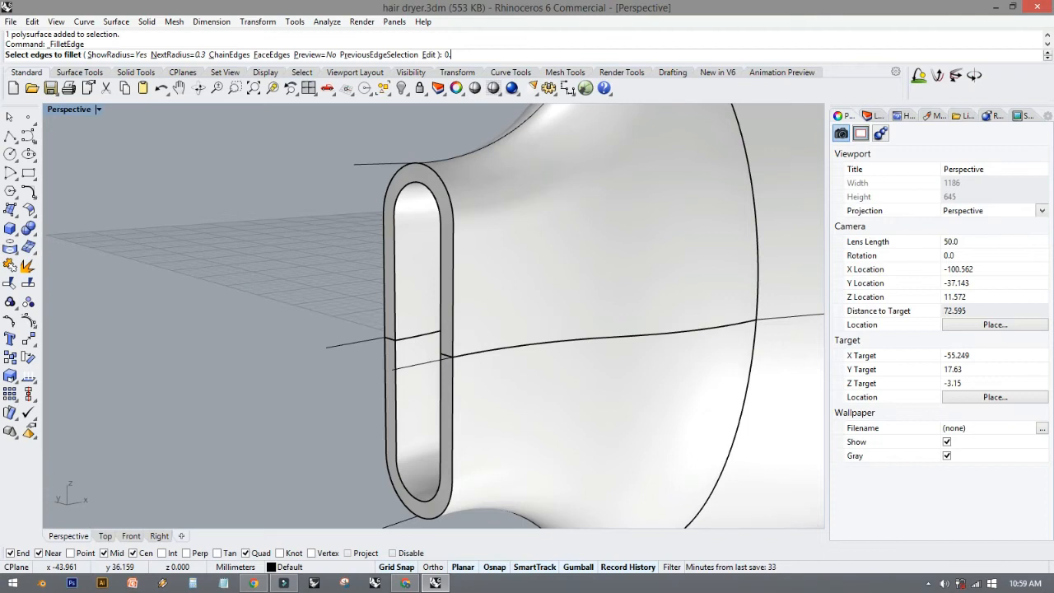
{"action": "type", "text": ".3"}
{"action": "key", "text": "Return"}
{"action": "left_click", "coordinate": [439, 182]}
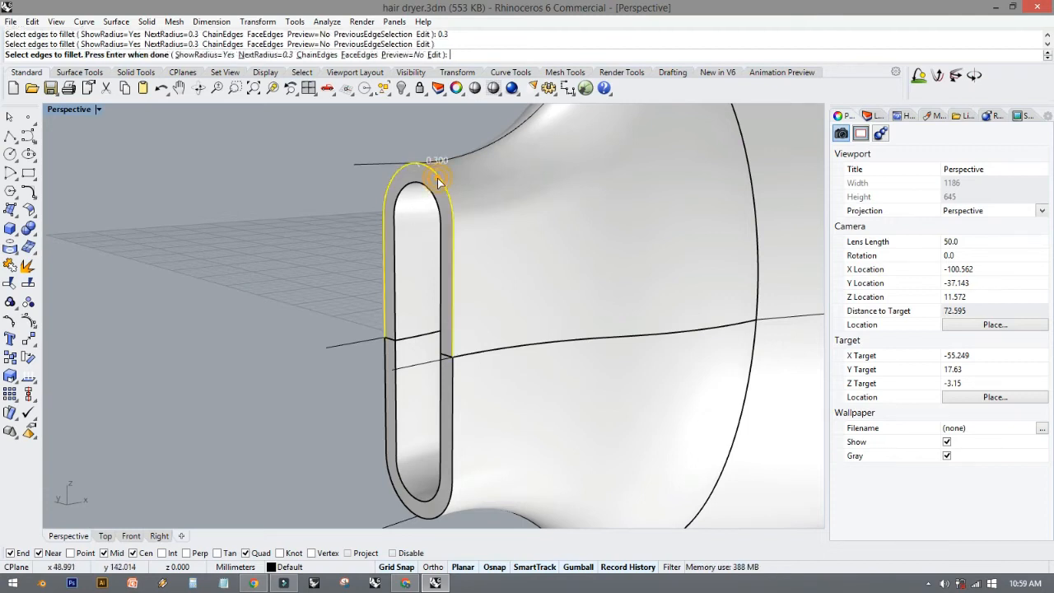
{"action": "left_click", "coordinate": [450, 378]}
{"action": "left_click", "coordinate": [440, 377]}
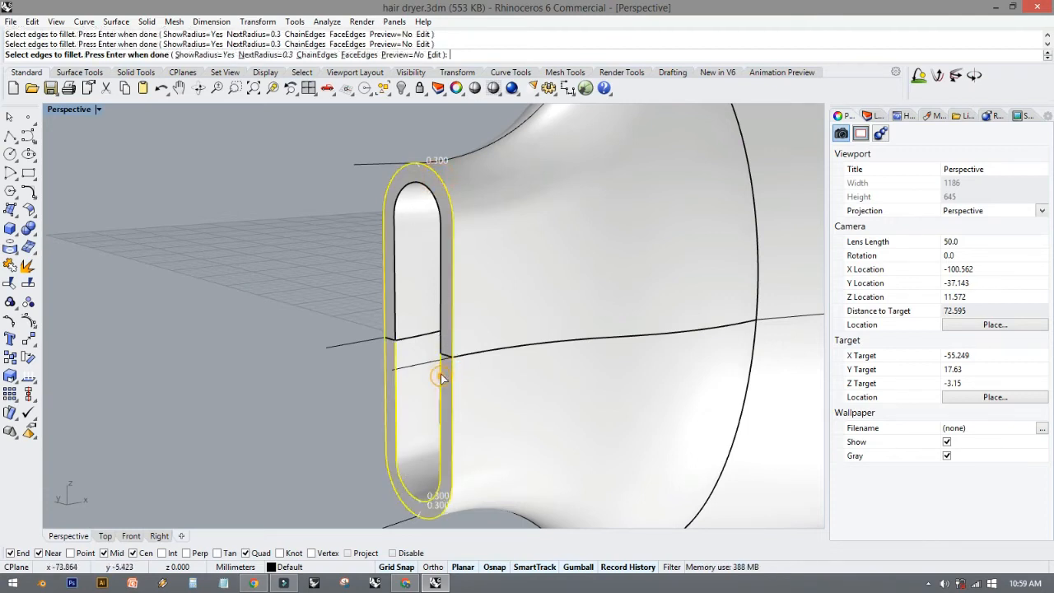
{"action": "right_click", "coordinate": [342, 284]}
{"action": "right_click", "coordinate": [342, 283]}
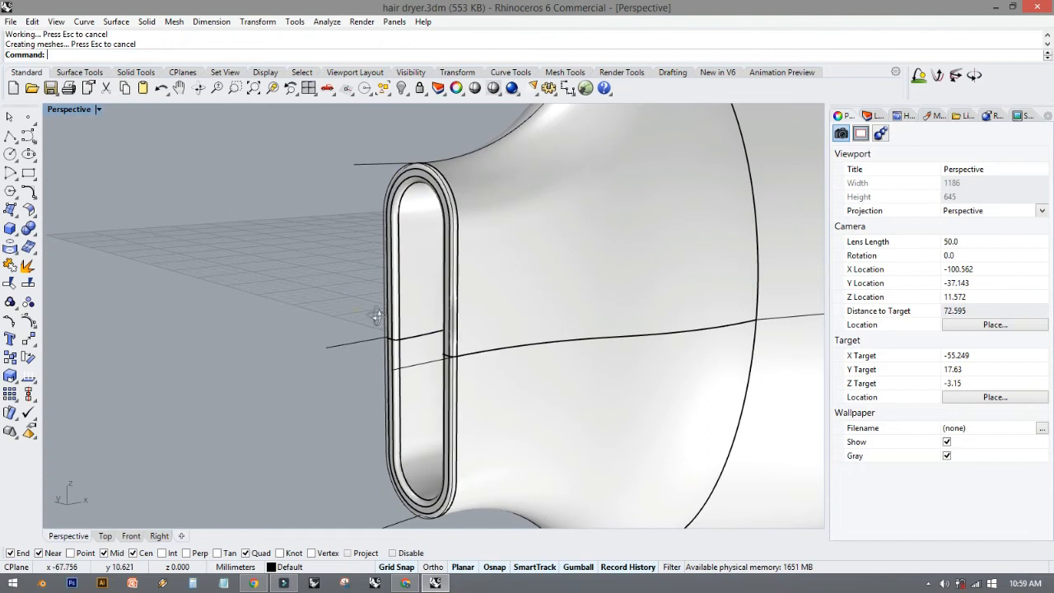
Examine the filleted nozzle, the hair dryer body and the underside of the handle from several angles.
{"action": "right_click_drag", "start_coordinate": [376, 317], "coordinate": [390, 326]}
{"action": "scroll", "coordinate": [389, 324], "scroll_direction": "down", "scroll_amount": 10}
{"action": "right_click_drag", "start_coordinate": [494, 366], "coordinate": [339, 393]}
{"action": "right_click_drag", "start_coordinate": [456, 415], "coordinate": [336, 313]}
{"action": "right_click_drag", "start_coordinate": [353, 325], "coordinate": [529, 326]}
{"action": "right_click_drag", "start_coordinate": [538, 371], "coordinate": [473, 239], "text": "shift"}
{"action": "right_click_drag", "start_coordinate": [475, 247], "coordinate": [468, 336], "text": "shift"}
{"action": "right_click_drag", "start_coordinate": [468, 336], "coordinate": [451, 418]}
{"action": "mouse_move", "coordinate": [375, 307]}
{"action": "right_mouse_down"}
{"action": "mouse_move", "coordinate": [390, 353]}
{"action": "mouse_move", "coordinate": [584, 400]}
{"action": "mouse_move", "coordinate": [388, 313]}
{"action": "mouse_move", "coordinate": [357, 286]}
{"action": "mouse_move", "coordinate": [205, 249]}
{"action": "mouse_move", "coordinate": [159, 275]}
{"action": "mouse_move", "coordinate": [252, 357]}
{"action": "mouse_move", "coordinate": [482, 357]}
{"action": "mouse_move", "coordinate": [517, 347]}
{"action": "mouse_move", "coordinate": [364, 300]}
{"action": "mouse_move", "coordinate": [370, 326]}
{"action": "right_mouse_up"}
{"action": "right_click_drag", "start_coordinate": [402, 368], "coordinate": [379, 234], "text": "shift"}
{"action": "scroll", "coordinate": [496, 334], "scroll_direction": "up", "scroll_amount": 4}
{"action": "right_click_drag", "start_coordinate": [477, 321], "coordinate": [511, 269]}
Draw a degree-3 control point curve for the cord in the Front view, running down from the handle's bottom midpoint and sweeping away to the right.
{"action": "double_click", "coordinate": [79, 109]}
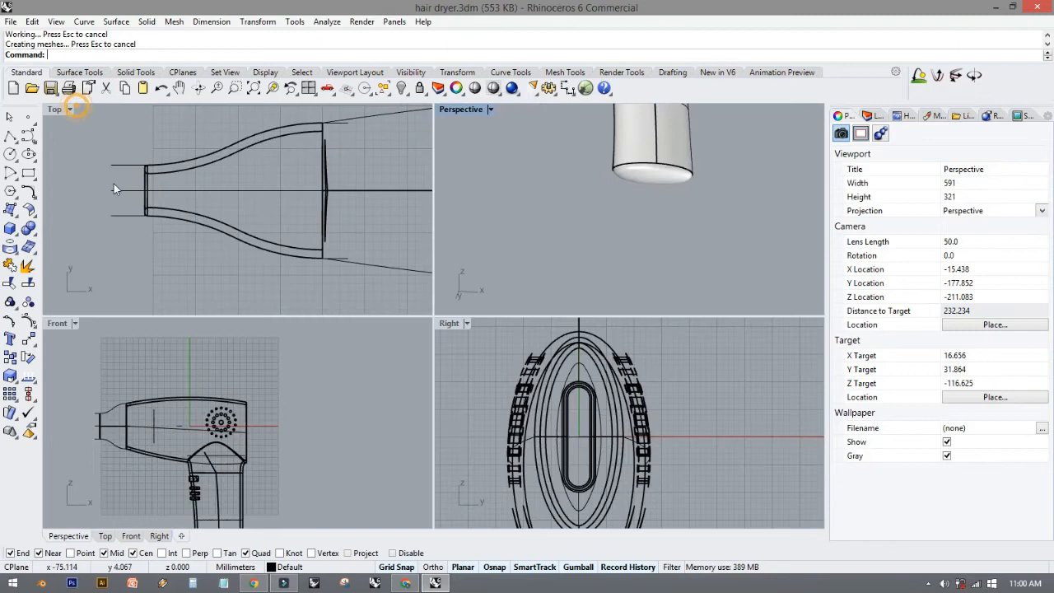
{"action": "left_click", "coordinate": [25, 138]}
{"action": "left_click", "coordinate": [11, 138]}
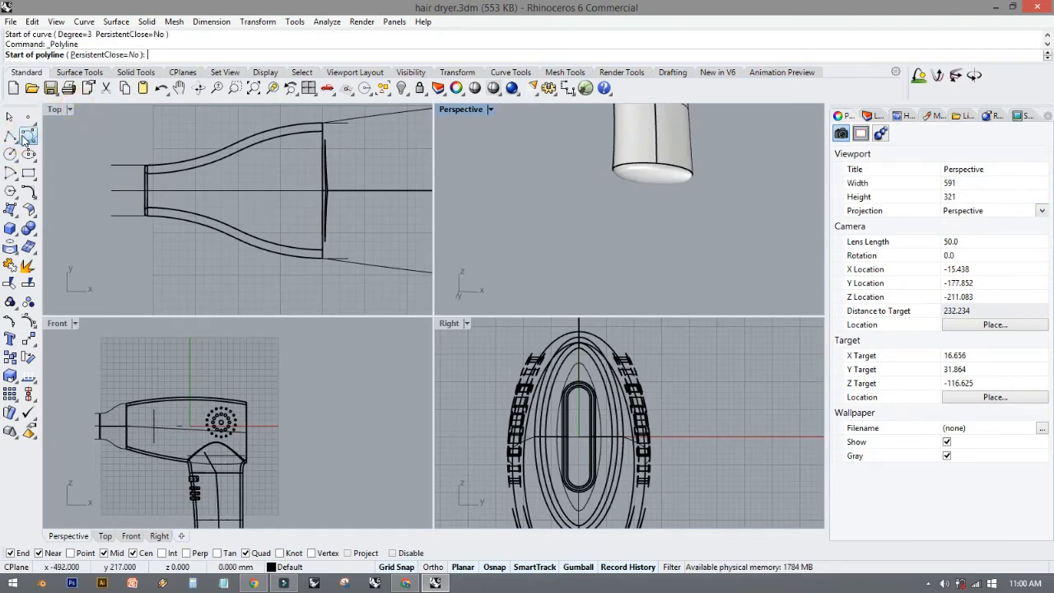
{"action": "double_click", "coordinate": [64, 323]}
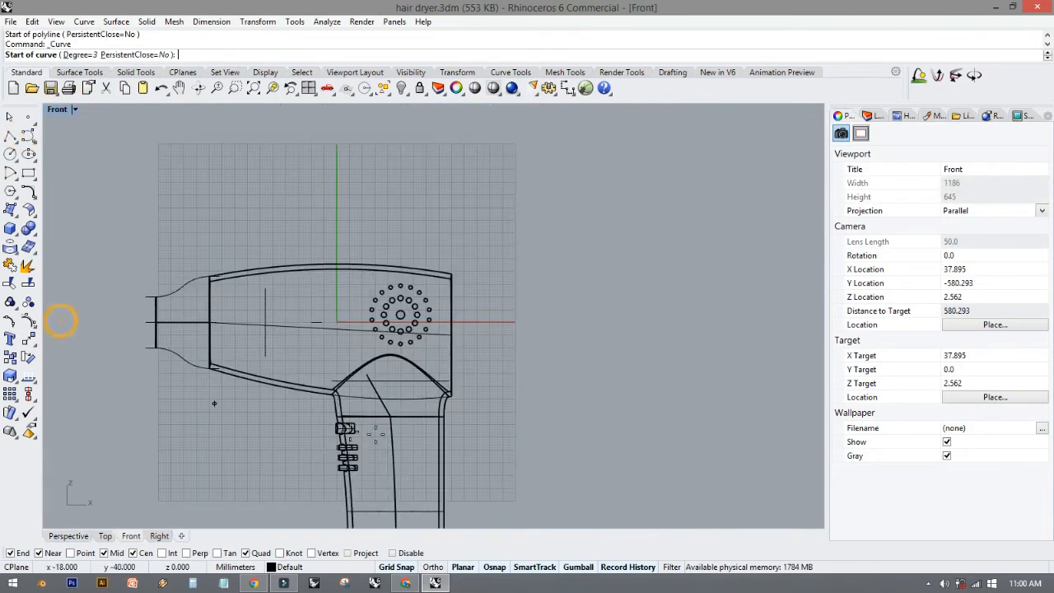
{"action": "right_click_drag", "start_coordinate": [385, 434], "coordinate": [368, 263]}
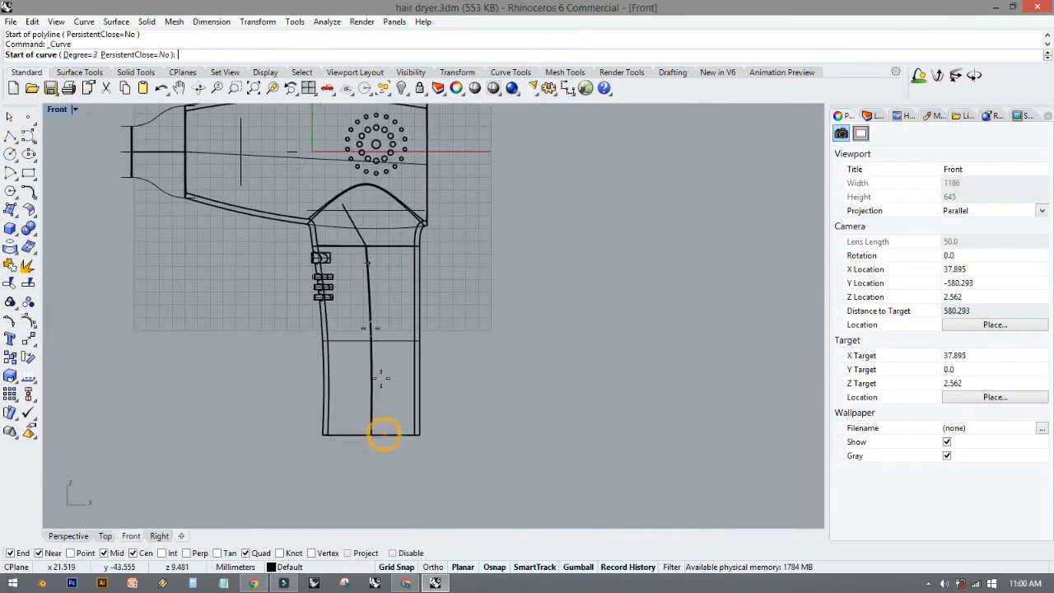
{"action": "left_click", "coordinate": [370, 435]}
{"action": "right_click_drag", "start_coordinate": [371, 470], "coordinate": [372, 370]}
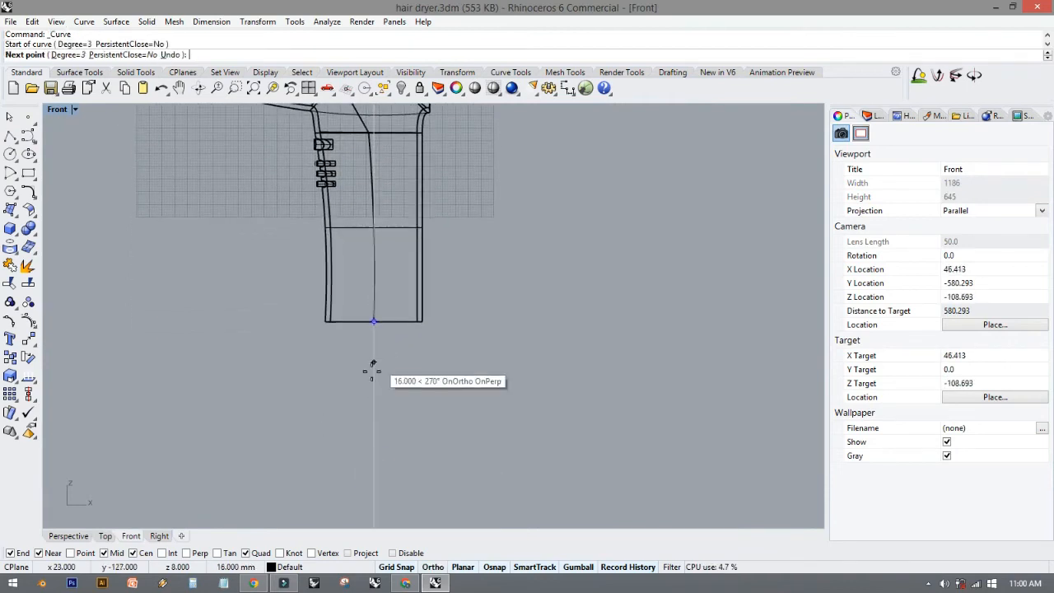
{"action": "left_click", "coordinate": [373, 416]}
{"action": "left_click", "coordinate": [433, 477]}
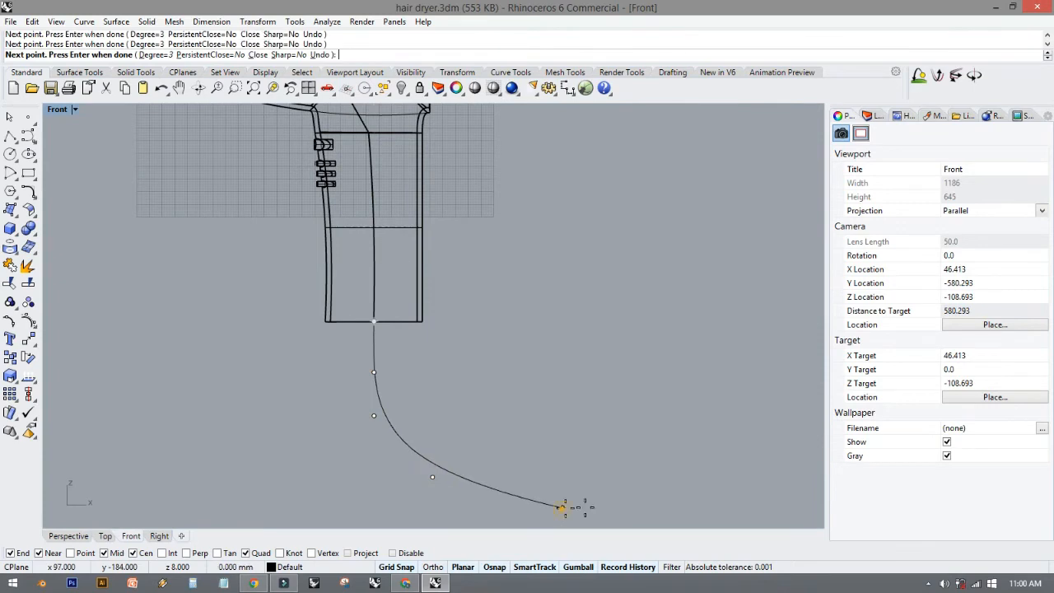
{"action": "right_click", "coordinate": [765, 474]}
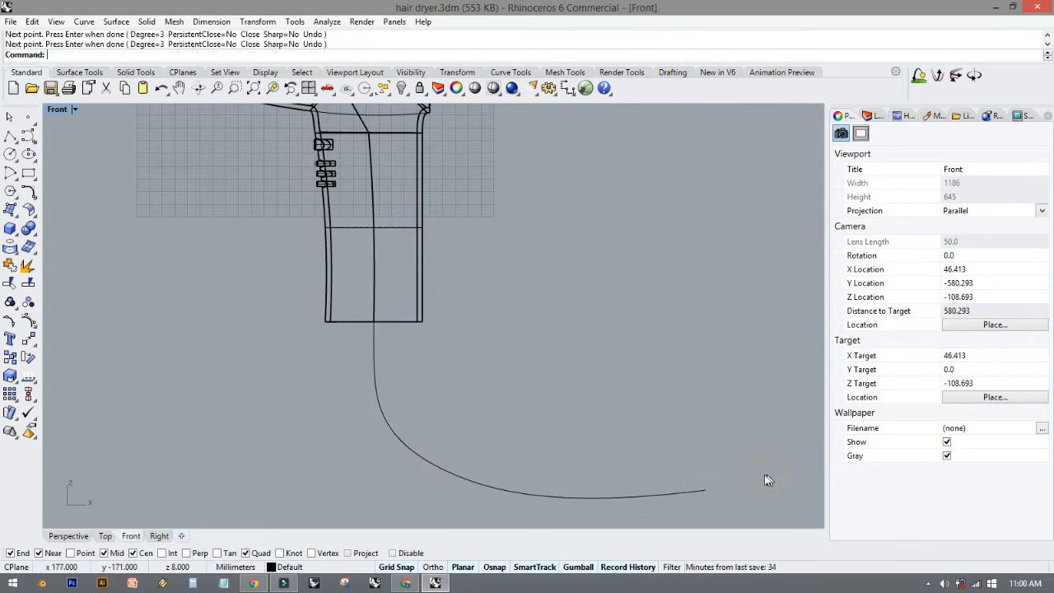
Try to move the cord curve onto the handle's centreline in the Top view, and undo that move.
{"action": "left_click", "coordinate": [527, 493]}
{"action": "double_click", "coordinate": [72, 114]}
{"action": "scroll", "coordinate": [302, 171], "scroll_direction": "down", "scroll_amount": 9}
{"action": "right_click_drag", "start_coordinate": [292, 179], "coordinate": [131, 205]}
{"action": "scroll", "coordinate": [328, 202], "scroll_direction": "down", "scroll_amount": 2}
{"action": "right_click_drag", "start_coordinate": [346, 206], "coordinate": [260, 204]}
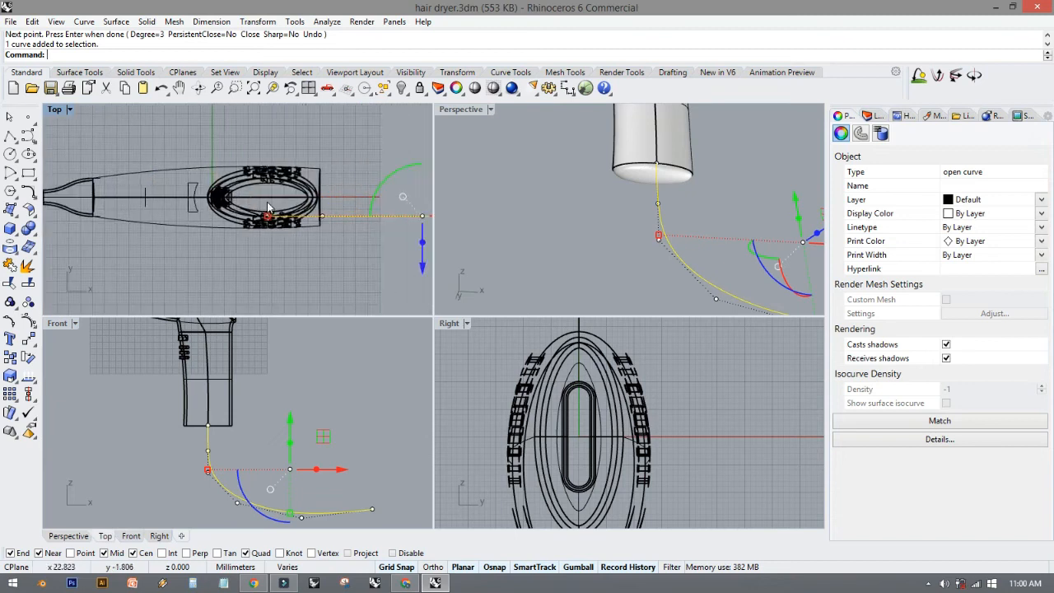
{"action": "scroll", "coordinate": [267, 206], "scroll_direction": "up", "scroll_amount": 4}
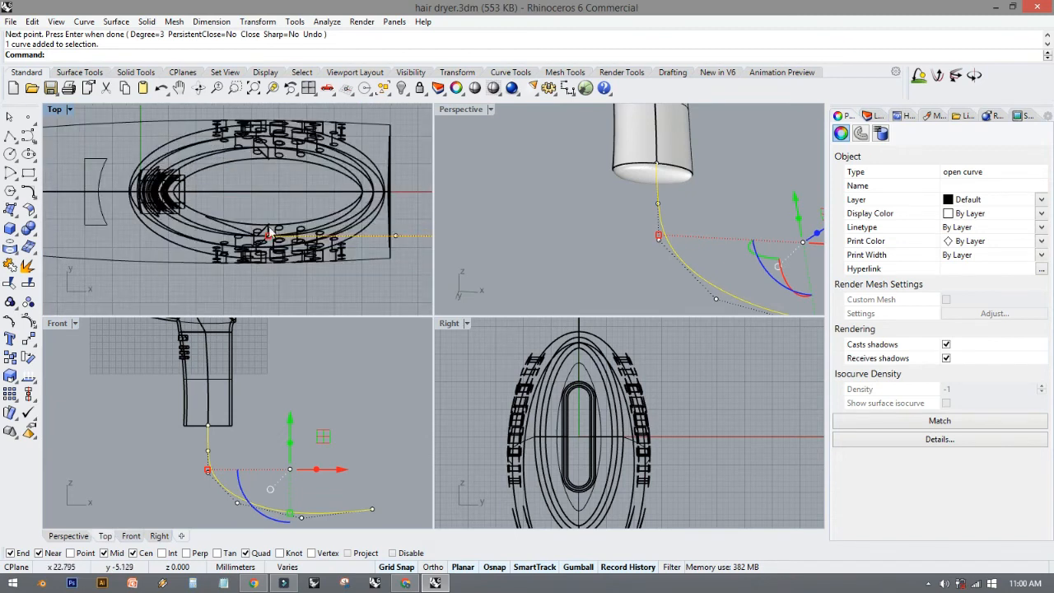
{"action": "left_click", "coordinate": [29, 339]}
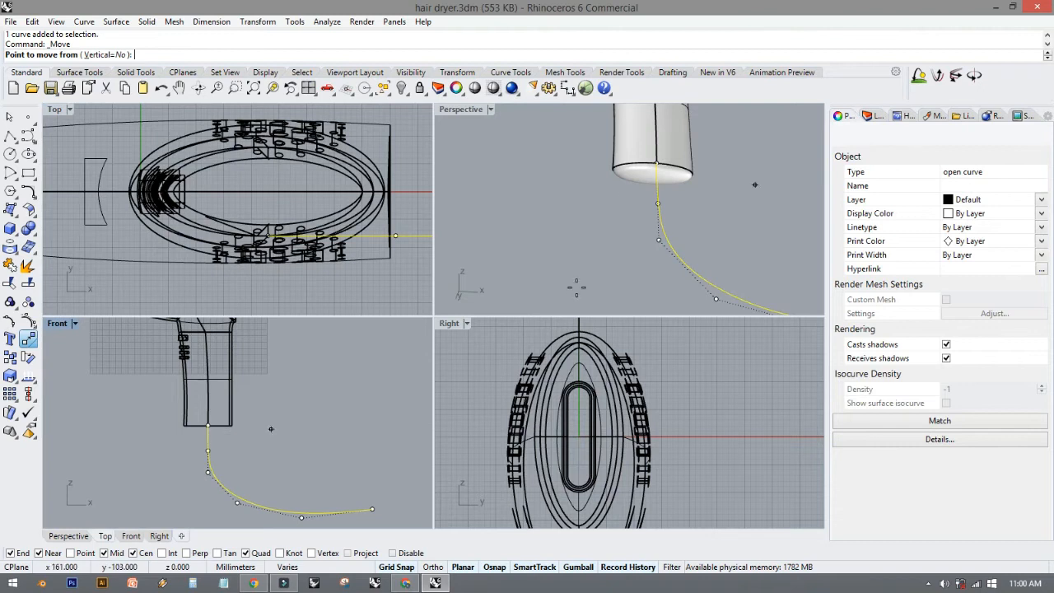
{"action": "left_click", "coordinate": [677, 173]}
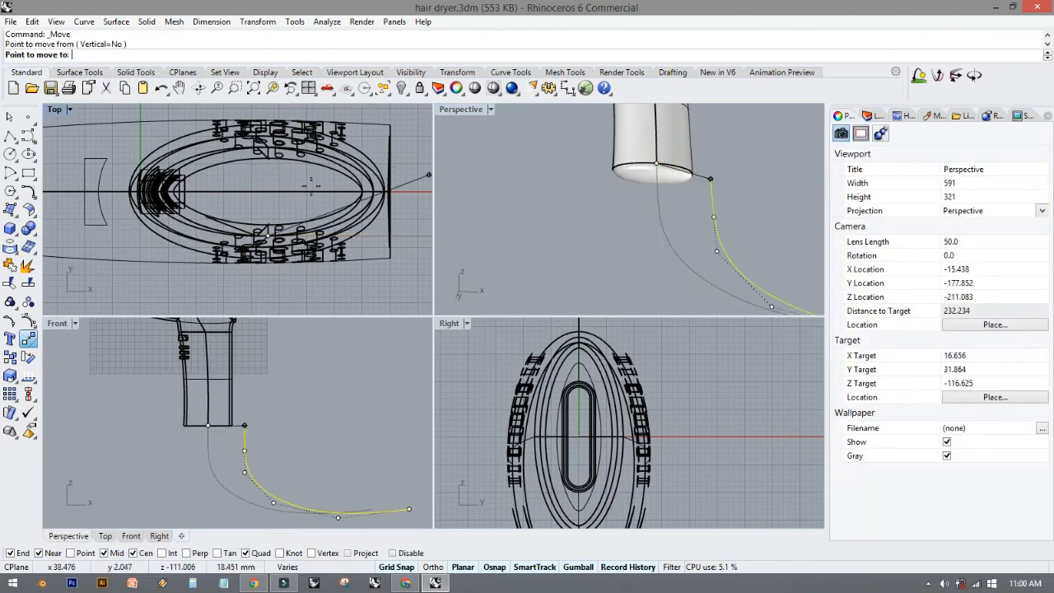
{"action": "left_click", "coordinate": [263, 192]}
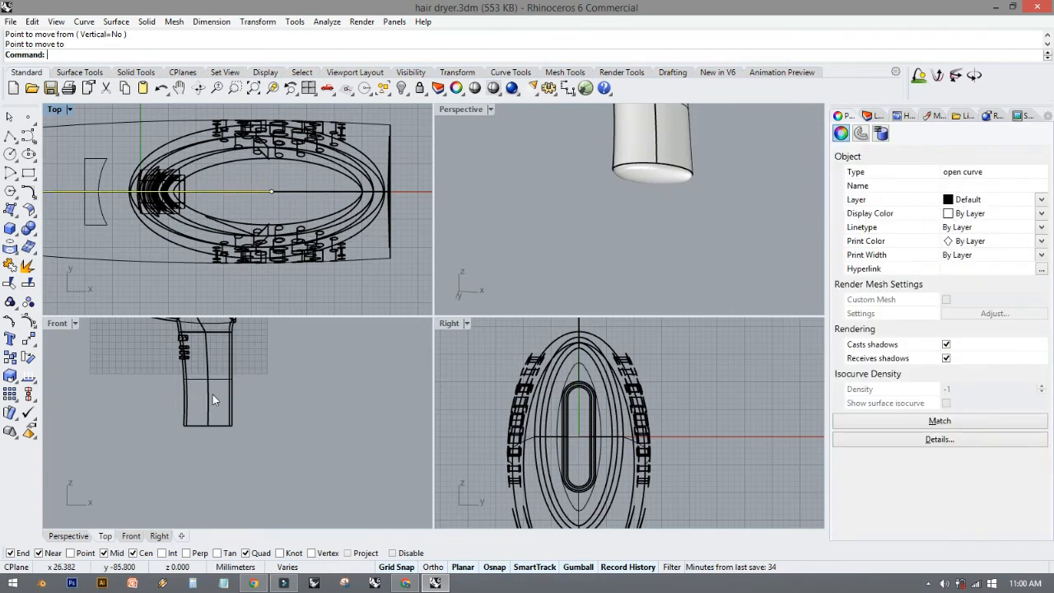
{"action": "scroll", "coordinate": [213, 394], "scroll_direction": "down", "scroll_amount": 3}
{"action": "scroll", "coordinate": [214, 386], "scroll_direction": "up", "scroll_amount": 2}
{"action": "key", "text": "ctrl+z"}
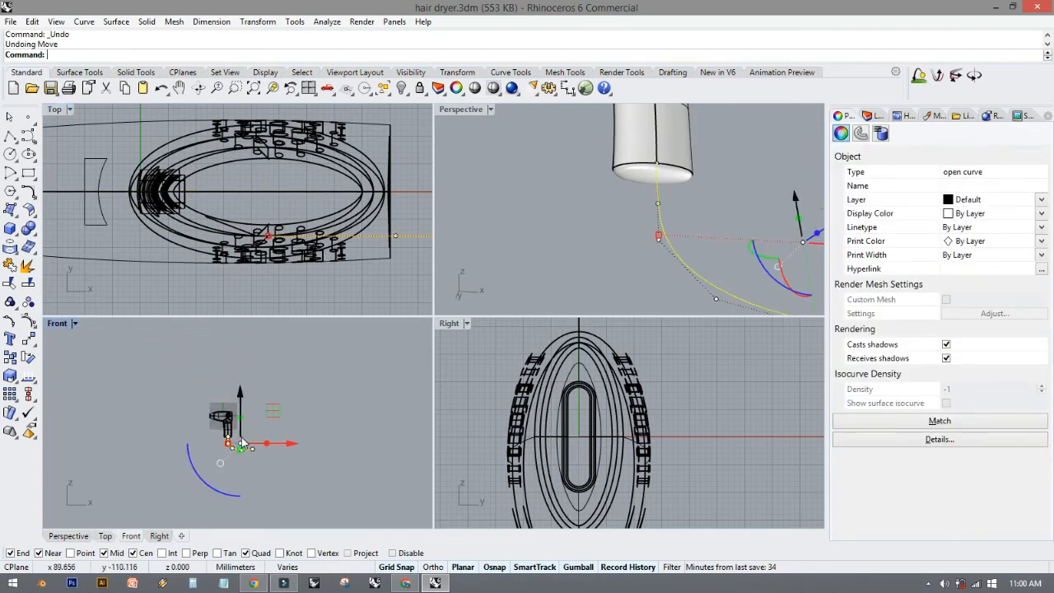
Move the cord curve sideways in the Right view onto the centreline of the handle.
{"action": "scroll", "coordinate": [212, 448], "scroll_direction": "up", "scroll_amount": 5}
{"action": "scroll", "coordinate": [568, 404], "scroll_direction": "down", "scroll_amount": 3}
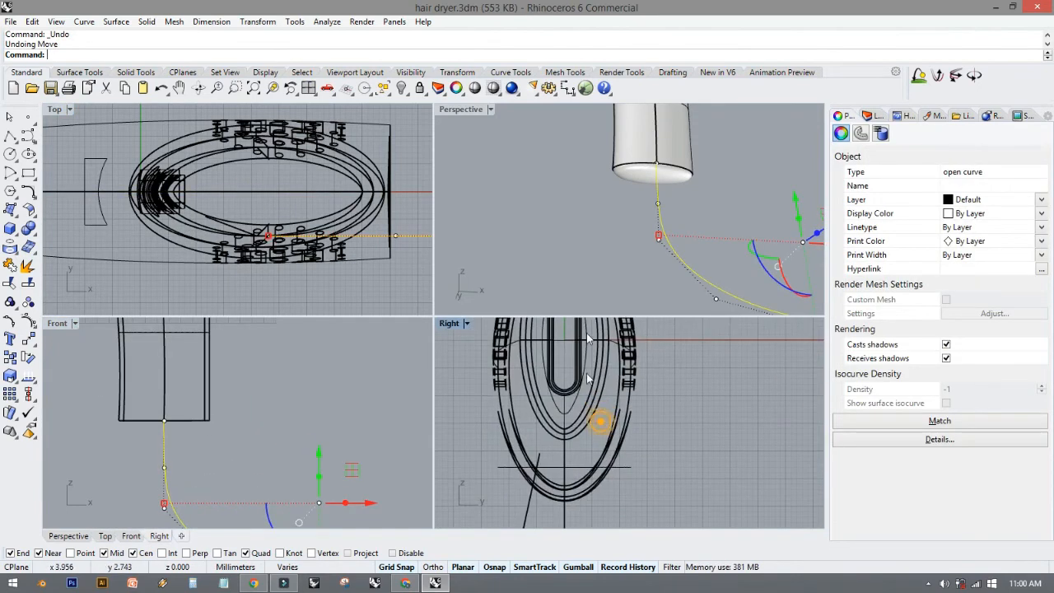
{"action": "double_click", "coordinate": [448, 323]}
{"action": "scroll", "coordinate": [457, 470], "scroll_direction": "down", "scroll_amount": 3}
{"action": "scroll", "coordinate": [475, 452], "scroll_direction": "up", "scroll_amount": 5}
{"action": "right_click_drag", "start_coordinate": [427, 435], "coordinate": [418, 338]}
{"action": "scroll", "coordinate": [409, 465], "scroll_direction": "down", "scroll_amount": 8}
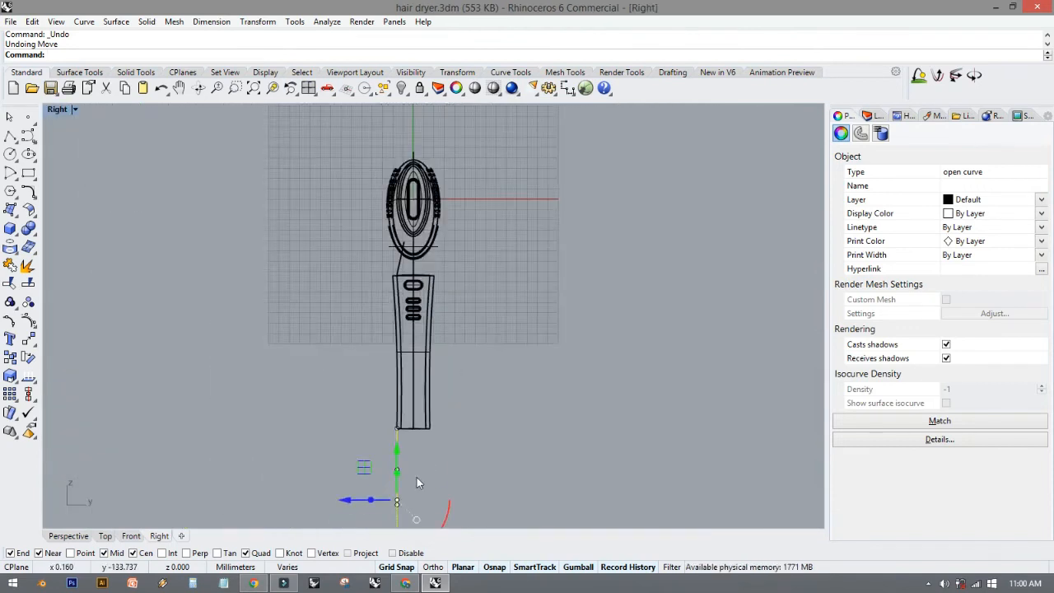
{"action": "right_click_drag", "start_coordinate": [416, 477], "coordinate": [415, 419]}
{"action": "left_click_drag", "start_coordinate": [354, 445], "coordinate": [371, 445]}
{"action": "left_click", "coordinate": [536, 392]}
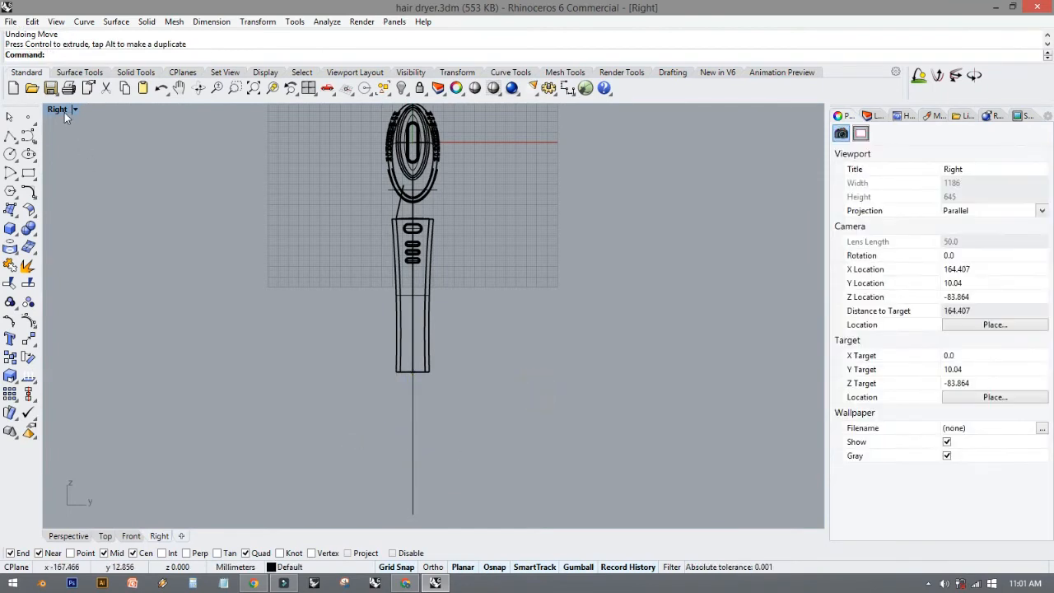
Create a solid truncated cone on the cord curve, with its narrow end down and its wider end facing up.
{"action": "double_click", "coordinate": [63, 111]}
{"action": "double_click", "coordinate": [458, 111]}
{"action": "right_click_drag", "start_coordinate": [519, 304], "coordinate": [171, 242]}
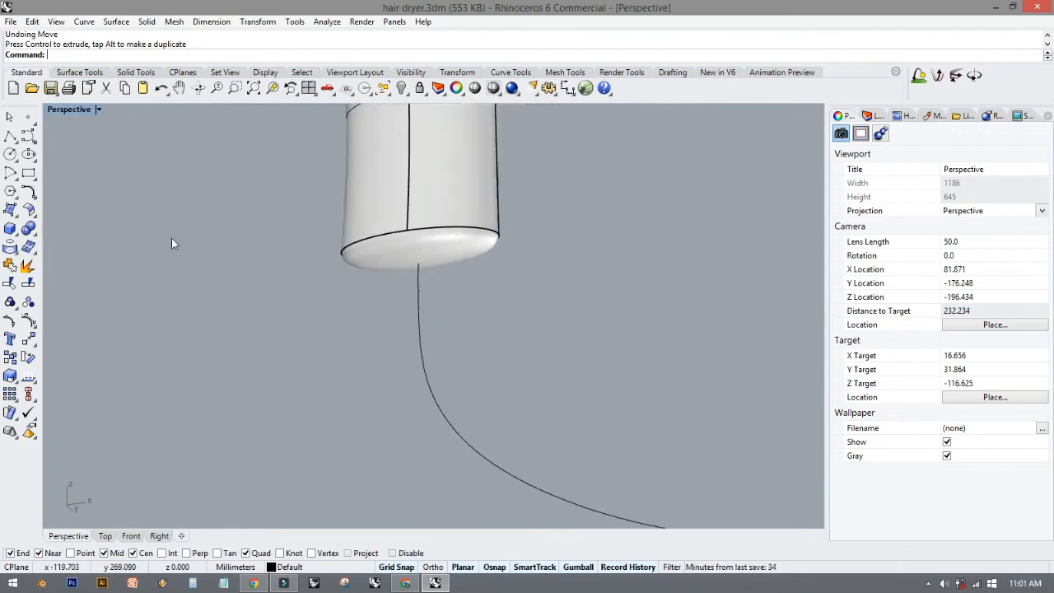
{"action": "left_click", "coordinate": [11, 229]}
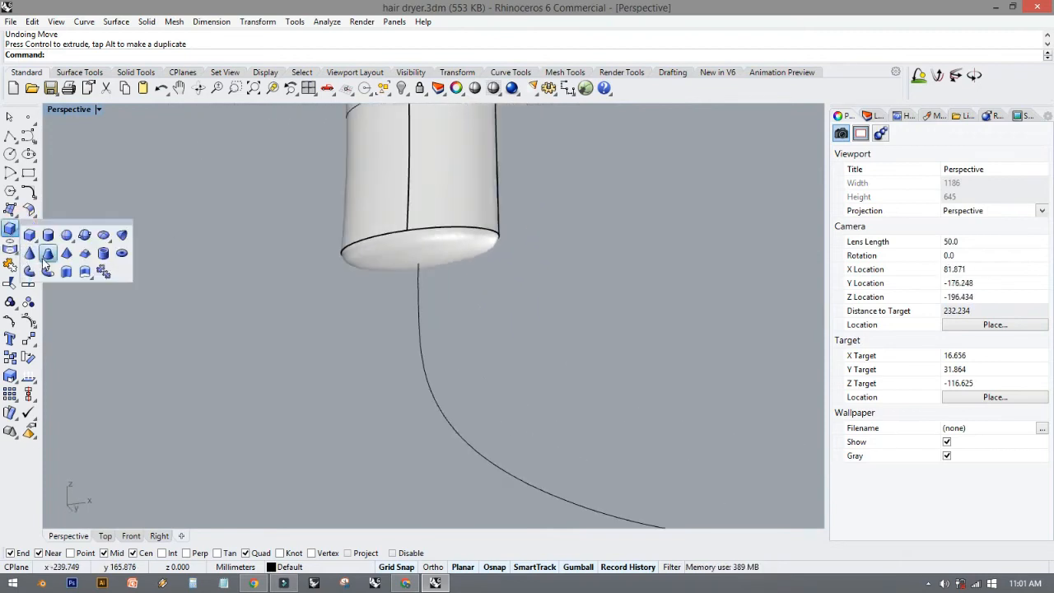
{"action": "left_click", "coordinate": [46, 253]}
{"action": "double_click", "coordinate": [64, 111]}
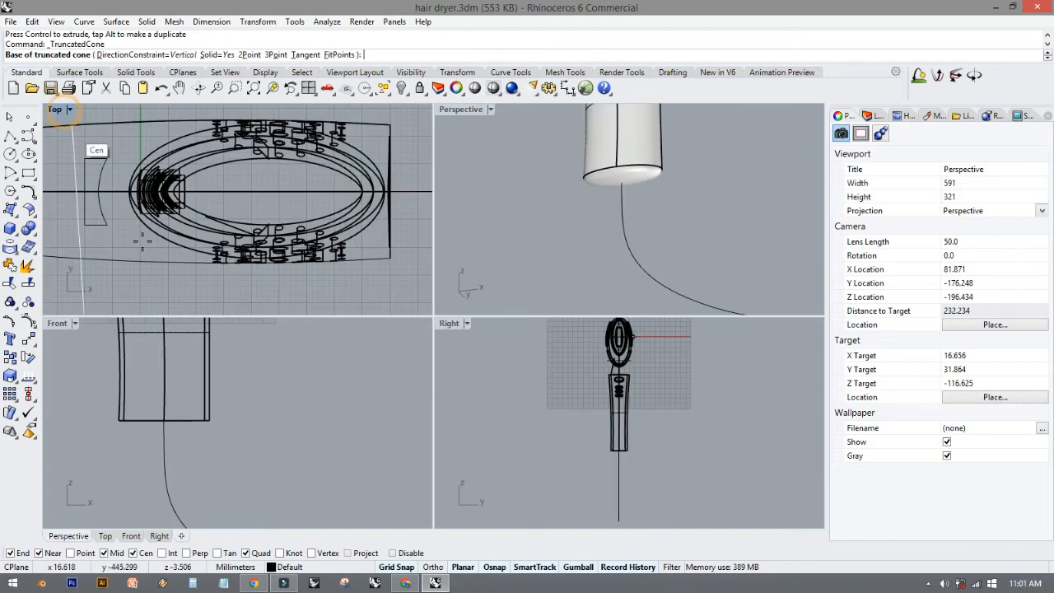
{"action": "right_click_drag", "start_coordinate": [380, 254], "coordinate": [277, 253]}
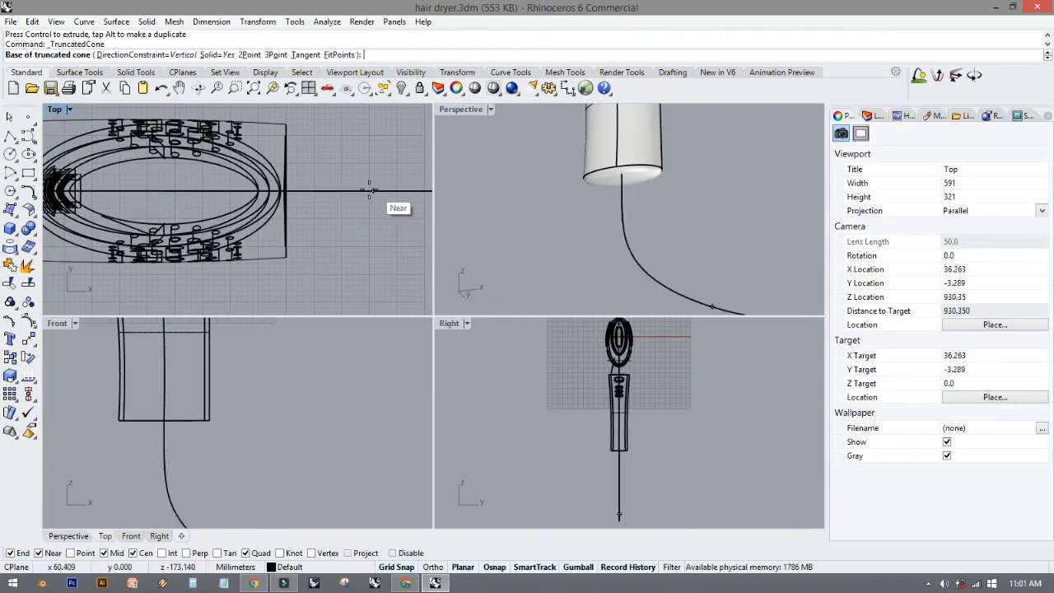
{"action": "left_click", "coordinate": [369, 190]}
{"action": "left_click", "coordinate": [344, 181]}
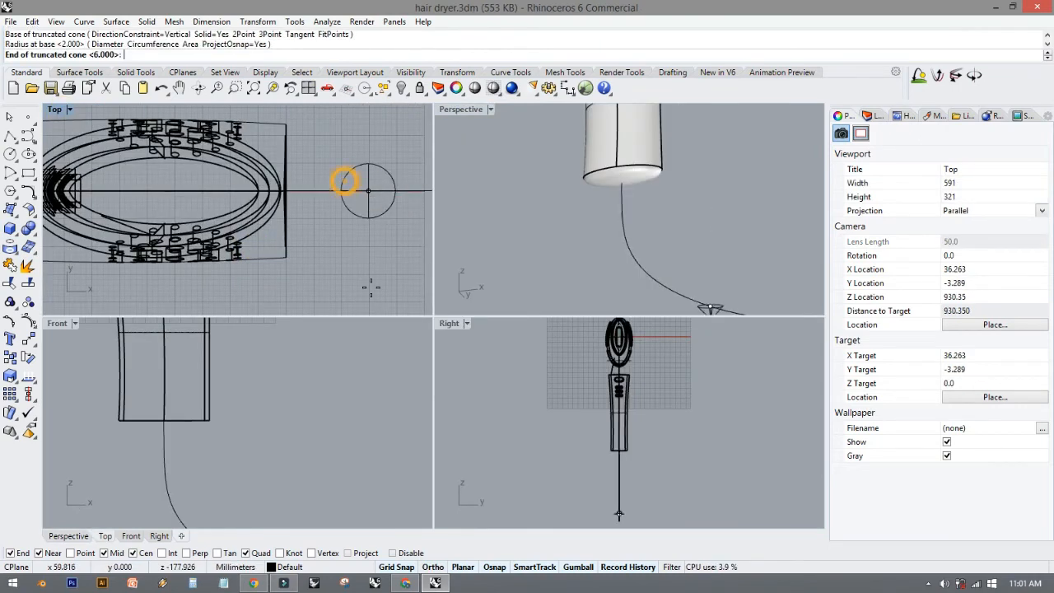
{"action": "right_click_drag", "start_coordinate": [316, 433], "coordinate": [343, 376]}
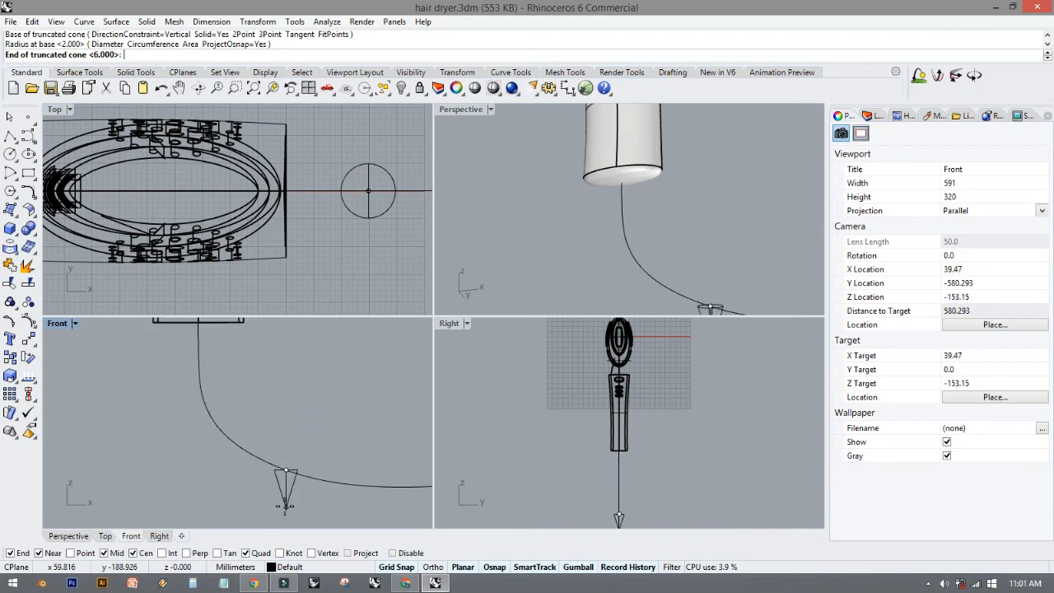
{"action": "left_click", "coordinate": [286, 411]}
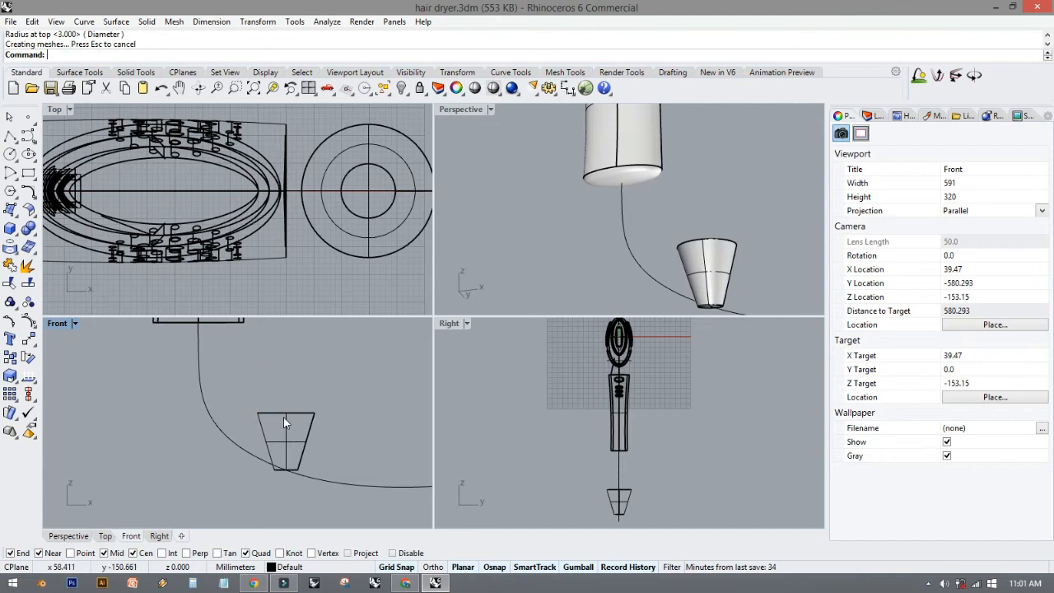
Move the truncated cone up and across in the Front view so it sits just beneath the handle, centred on the cord.
{"action": "left_click", "coordinate": [284, 413]}
{"action": "right_click_drag", "start_coordinate": [296, 393], "coordinate": [348, 428]}
{"action": "left_click_drag", "start_coordinate": [334, 420], "coordinate": [333, 342]}
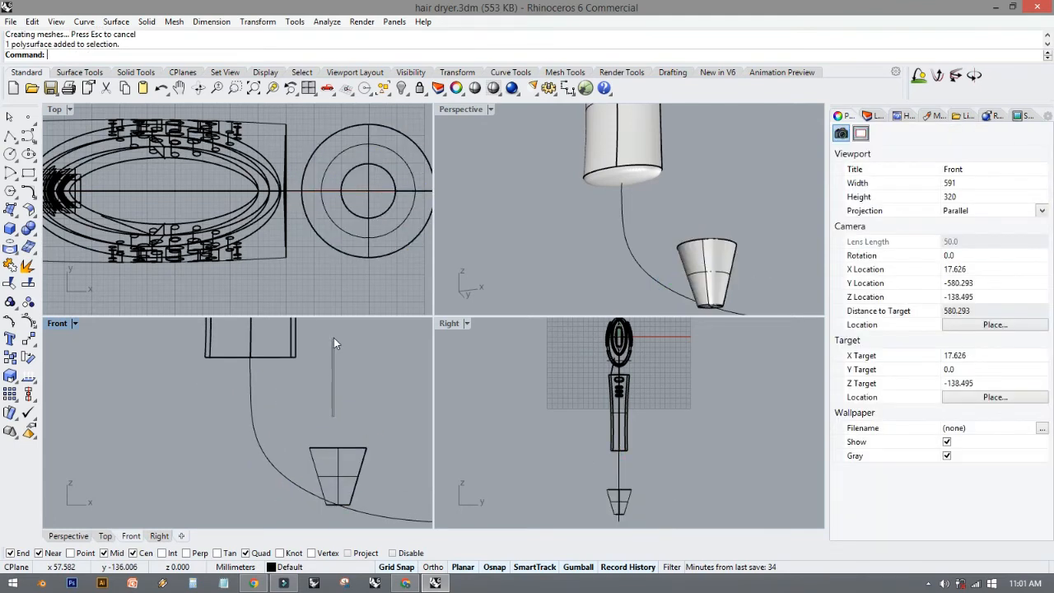
{"action": "left_click_drag", "start_coordinate": [338, 459], "coordinate": [340, 354]}
{"action": "left_click_drag", "start_coordinate": [385, 391], "coordinate": [292, 393]}
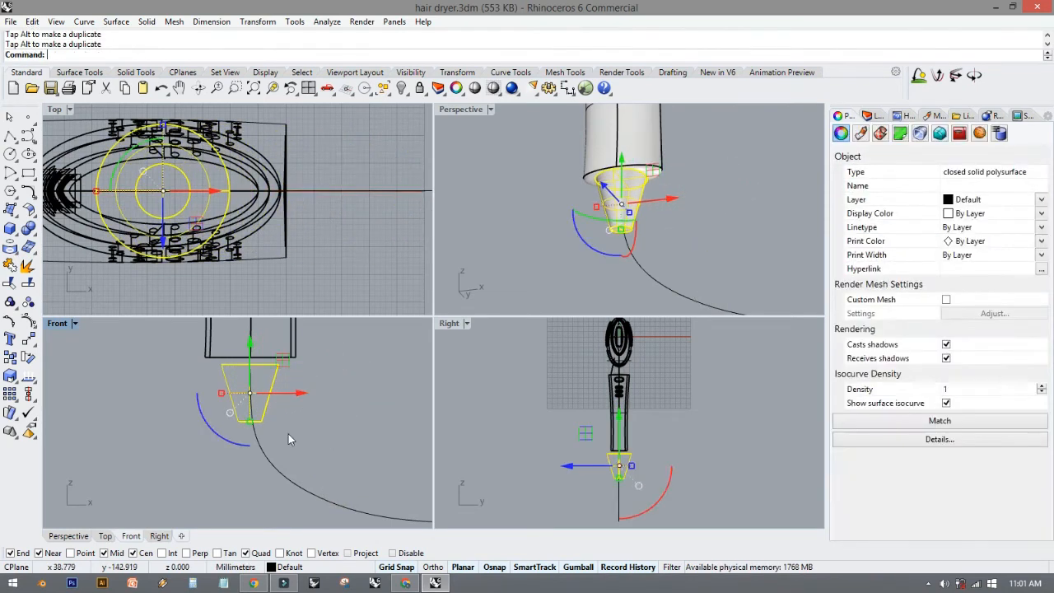
{"action": "left_click", "coordinate": [327, 434]}
Scale the truncated cone down uniformly to about half its size beneath the handle.
{"action": "right_click_drag", "start_coordinate": [588, 256], "coordinate": [743, 248]}
{"action": "scroll", "coordinate": [685, 243], "scroll_direction": "up", "scroll_amount": 2}
{"action": "left_click", "coordinate": [669, 241]}
{"action": "left_click_drag", "start_coordinate": [746, 234], "coordinate": [703, 174]}
{"action": "left_click", "coordinate": [749, 205]}
{"action": "right_click_drag", "start_coordinate": [750, 203], "coordinate": [469, 197]}
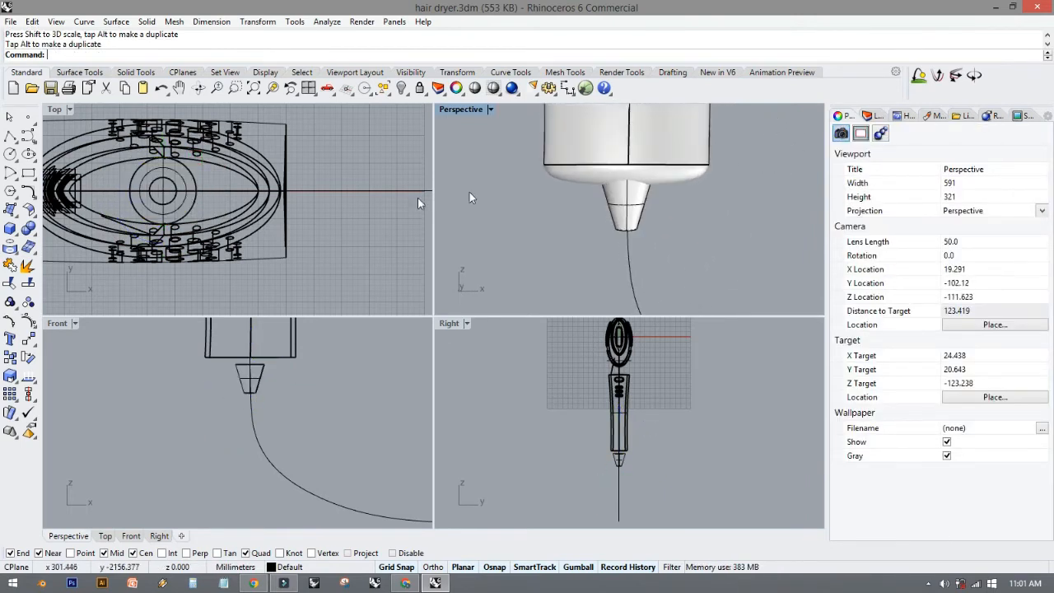
Create a flat-capped solid pipe along the cord curve with a radius of about 1.4 mm.
{"action": "double_click", "coordinate": [454, 111]}
{"action": "right_click_drag", "start_coordinate": [472, 307], "coordinate": [464, 139], "text": "shift"}
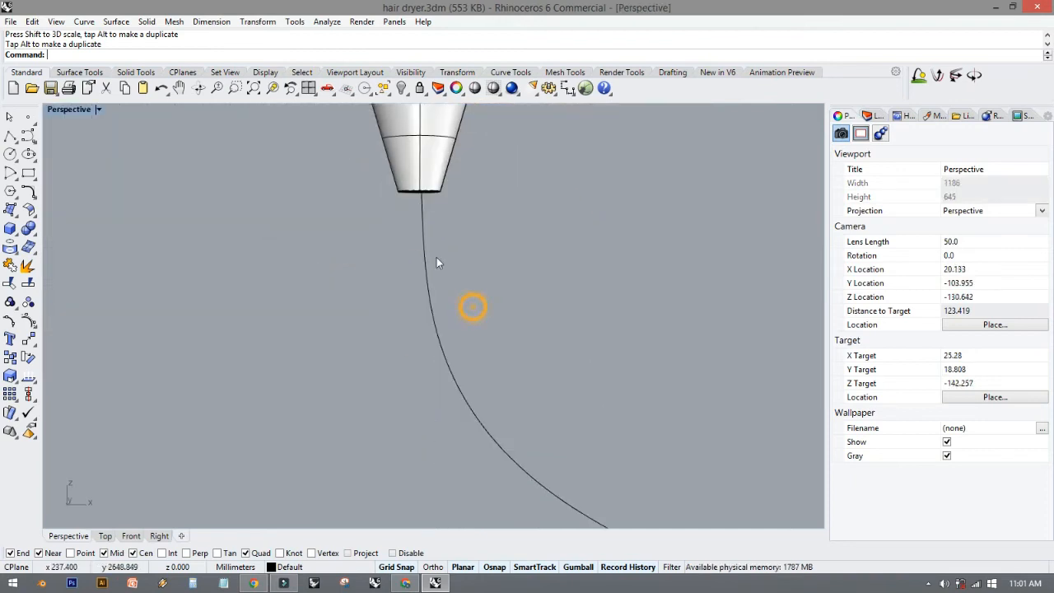
{"action": "left_click", "coordinate": [426, 280]}
{"action": "left_click", "coordinate": [10, 229]}
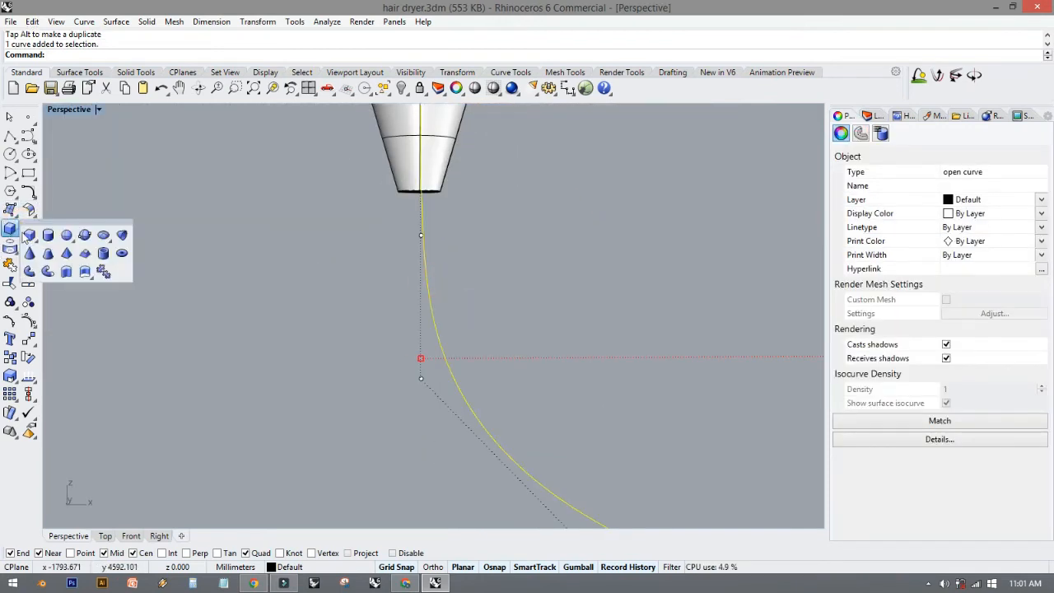
{"action": "left_click", "coordinate": [29, 270]}
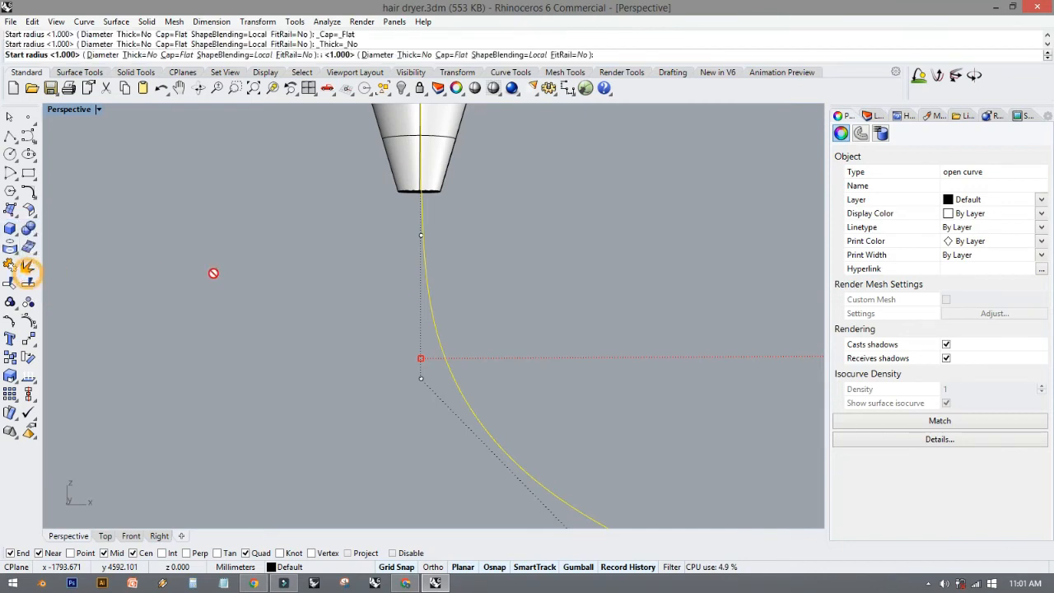
{"action": "double_click", "coordinate": [70, 109]}
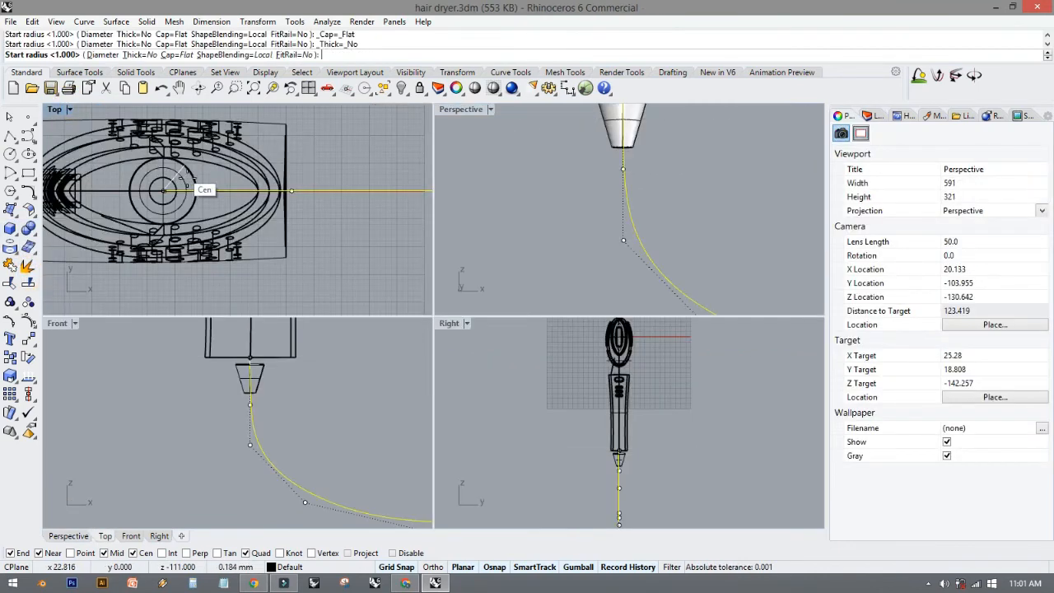
{"action": "scroll", "coordinate": [180, 202], "scroll_direction": "up", "scroll_amount": 4}
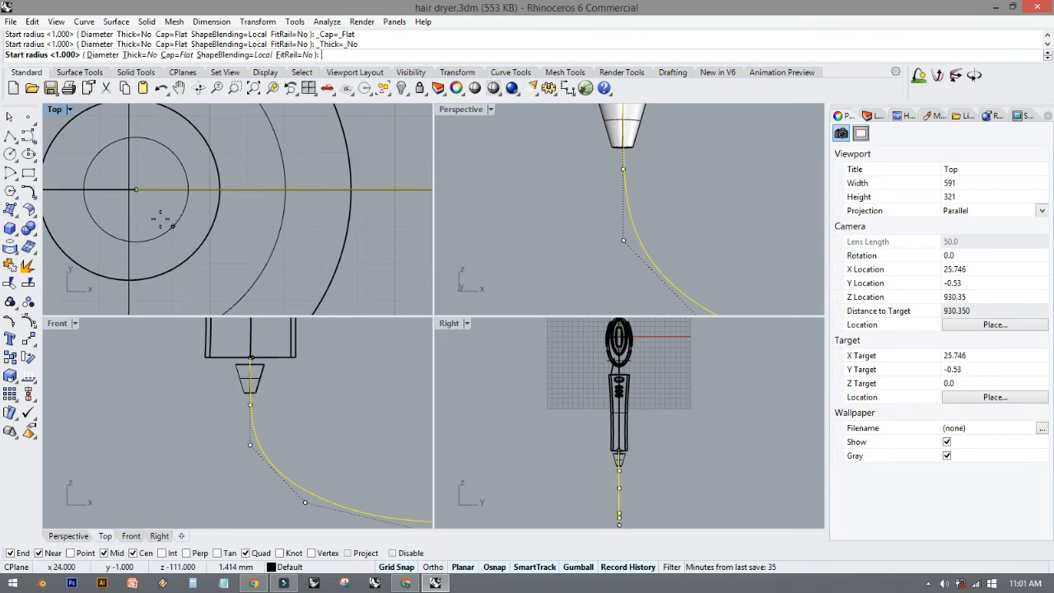
{"action": "left_click", "coordinate": [160, 219]}
{"action": "right_click", "coordinate": [161, 220]}
{"action": "right_click", "coordinate": [162, 222]}
{"action": "left_click", "coordinate": [525, 208]}
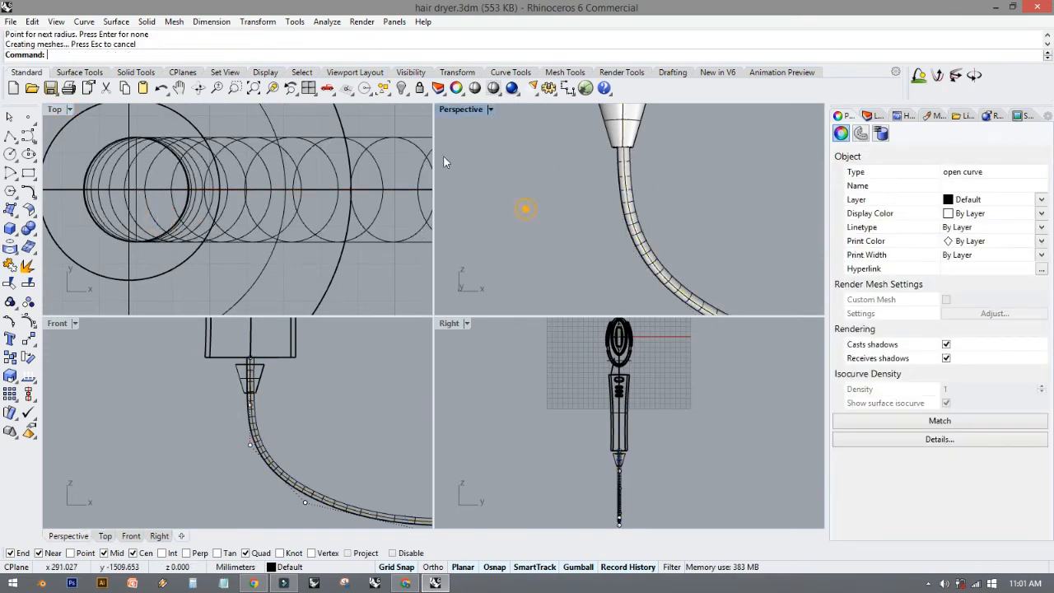
Examine the whole hair dryer from several sides, checking the cord, handle, body and nozzle.
{"action": "double_click", "coordinate": [473, 111]}
{"action": "right_click_drag", "start_coordinate": [433, 151], "coordinate": [429, 276], "text": "ctrl"}
{"action": "right_click_drag", "start_coordinate": [427, 247], "coordinate": [478, 400]}
{"action": "right_click_drag", "start_coordinate": [475, 386], "coordinate": [588, 439]}
{"action": "right_click_drag", "start_coordinate": [550, 299], "coordinate": [414, 279]}
{"action": "right_click_drag", "start_coordinate": [439, 285], "coordinate": [527, 410], "text": "shift"}
{"action": "mouse_move", "coordinate": [470, 348]}
{"action": "right_mouse_down"}
{"action": "mouse_move", "coordinate": [451, 303]}
{"action": "mouse_move", "coordinate": [459, 266]}
{"action": "mouse_move", "coordinate": [459, 310]}
{"action": "mouse_move", "coordinate": [414, 362]}
{"action": "mouse_move", "coordinate": [499, 379]}
{"action": "mouse_move", "coordinate": [462, 350]}
{"action": "right_mouse_up"}
{"action": "right_click_drag", "start_coordinate": [222, 194], "coordinate": [475, 334]}
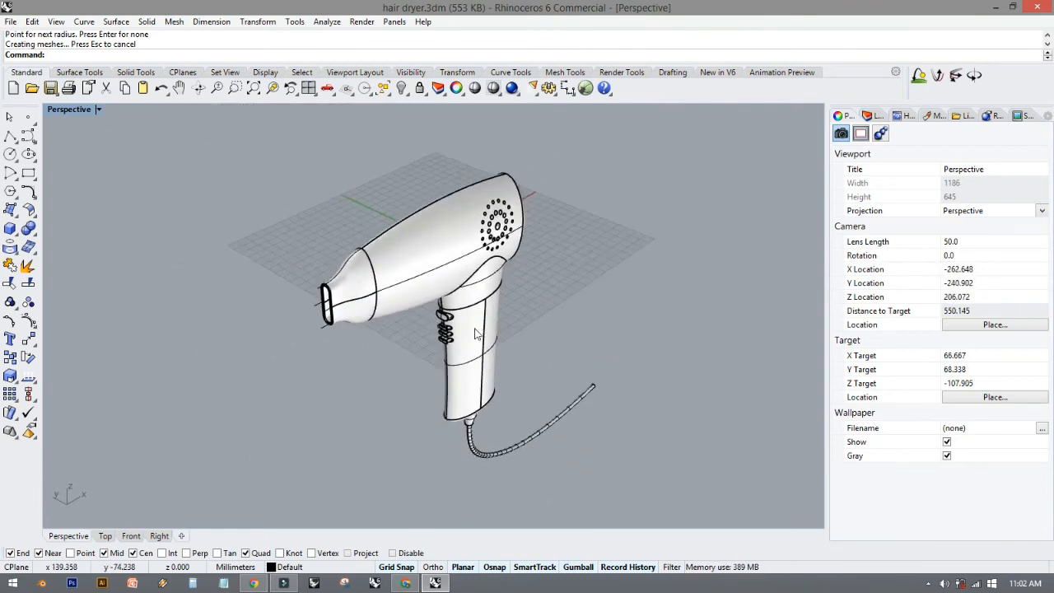
{"action": "scroll", "coordinate": [482, 323], "scroll_direction": "up", "scroll_amount": 2}
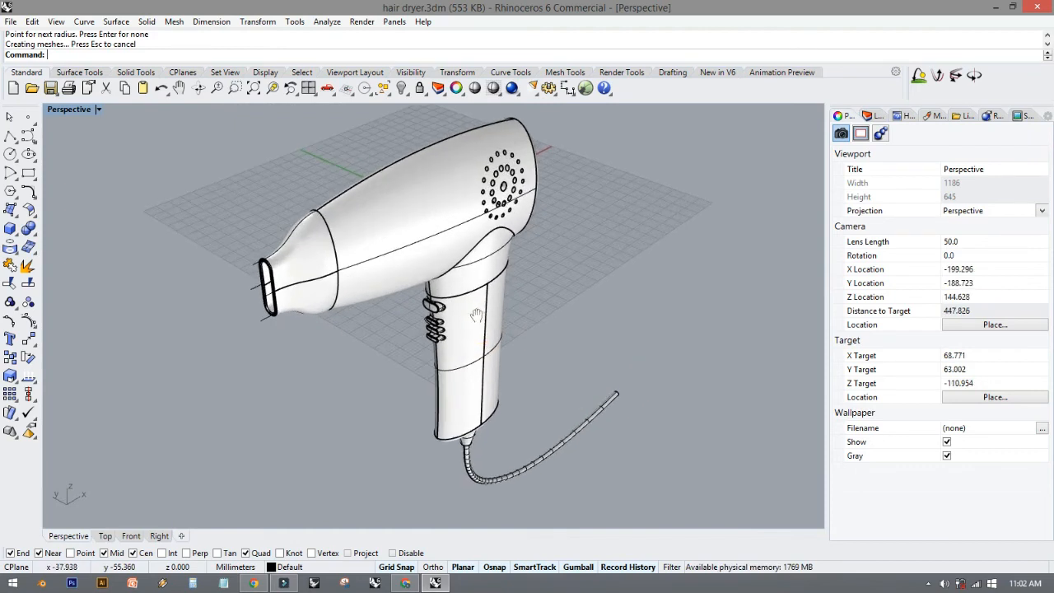
{"action": "scroll", "coordinate": [238, 259], "scroll_direction": "up", "scroll_amount": 3}
{"action": "left_click", "coordinate": [276, 268]}
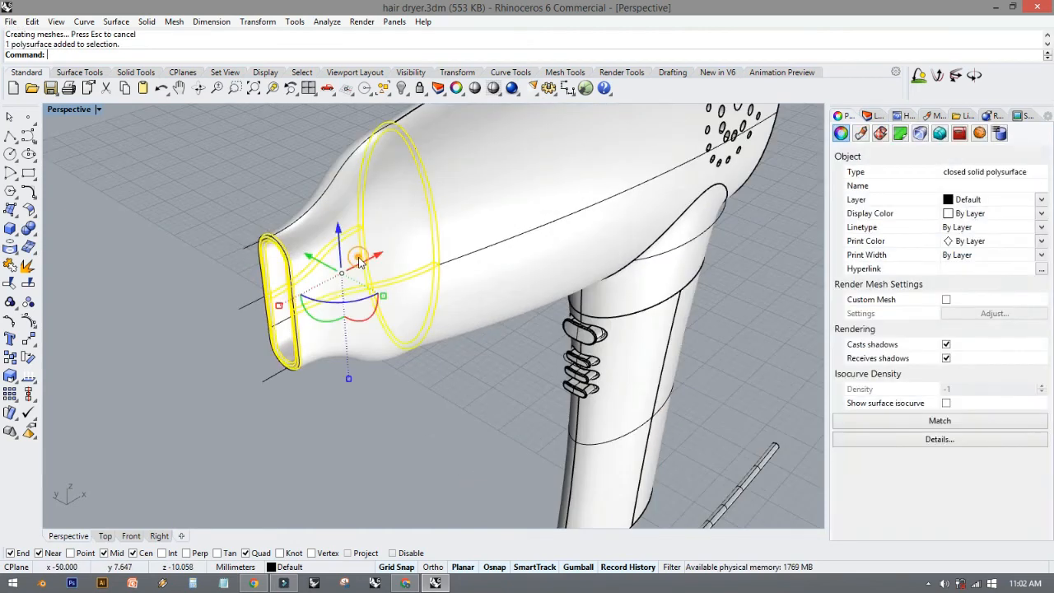
{"action": "left_click", "coordinate": [460, 228]}
{"action": "right_click_drag", "start_coordinate": [259, 203], "coordinate": [240, 246], "text": "shift"}
{"action": "left_click", "coordinate": [241, 246]}
{"action": "right_click_drag", "start_coordinate": [413, 351], "coordinate": [395, 379], "text": "ctrl"}
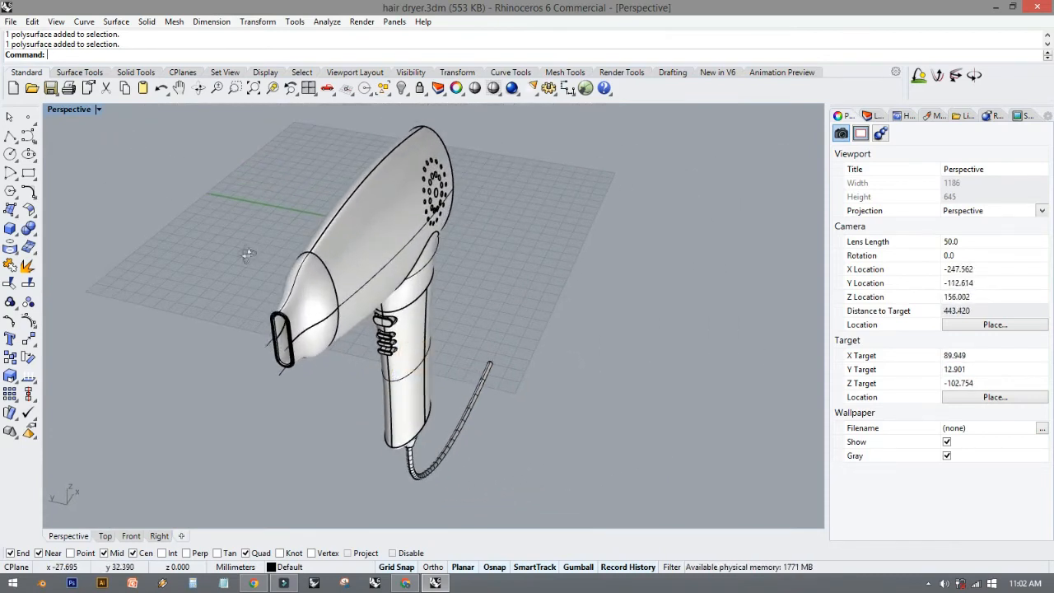
{"action": "right_click_drag", "start_coordinate": [247, 255], "coordinate": [213, 260]}
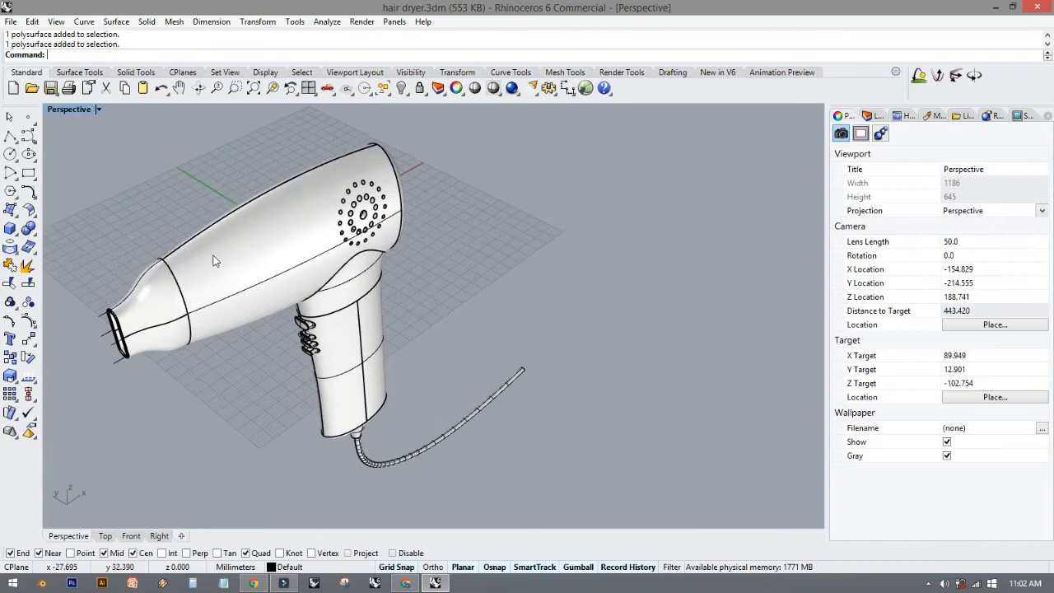
Set the Perspective view's display mode to Rendered.
{"action": "left_click", "coordinate": [98, 109]}
{"action": "left_click", "coordinate": [107, 174]}
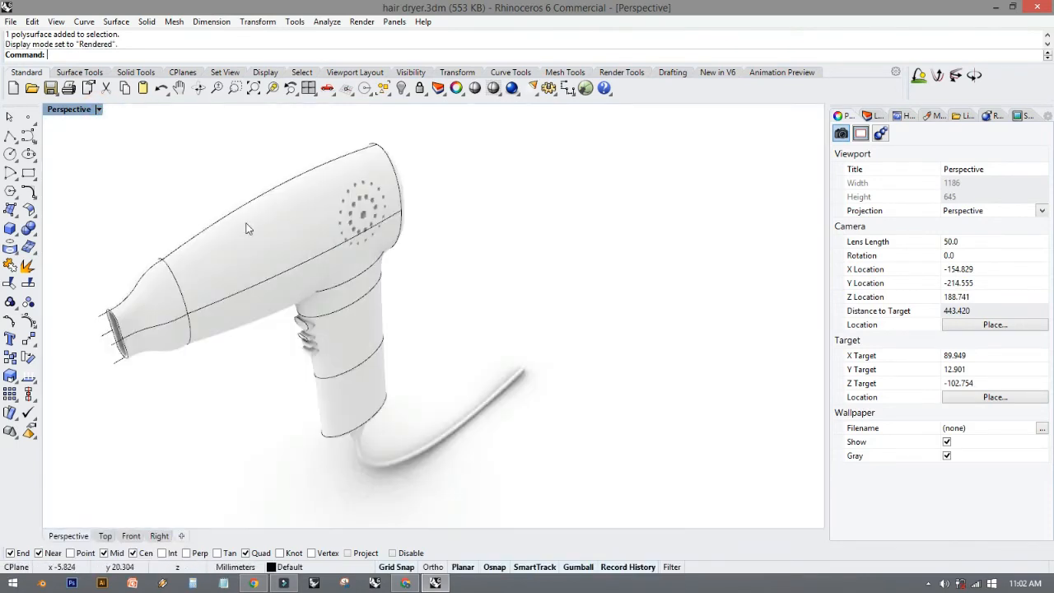
{"action": "right_click_drag", "start_coordinate": [247, 223], "coordinate": [315, 200]}
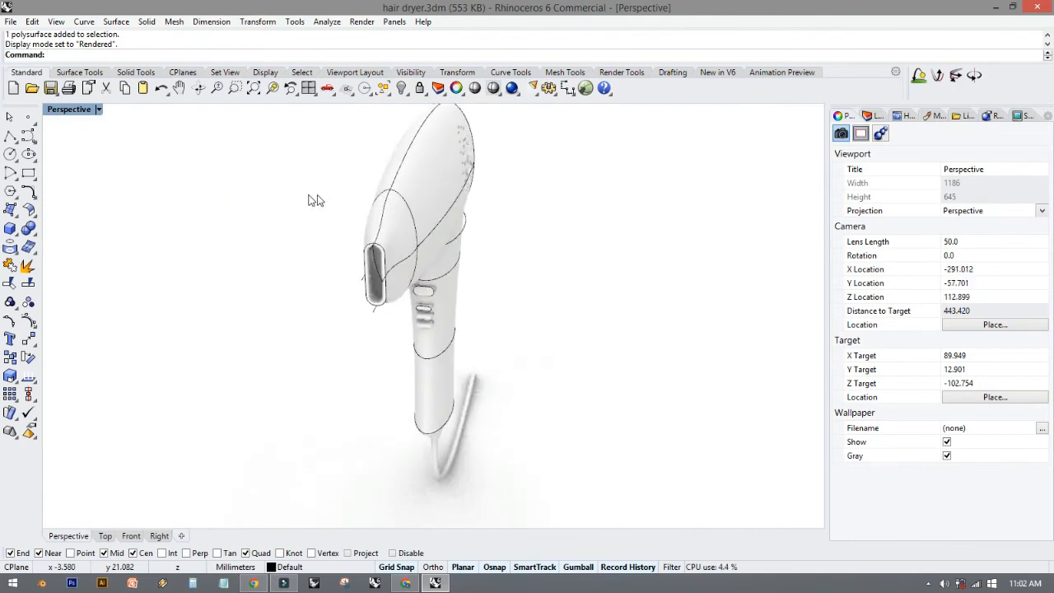
Select all curves in the model and hide them so only the solid parts of the hair dryer show.
{"action": "left_click", "coordinate": [34, 21]}
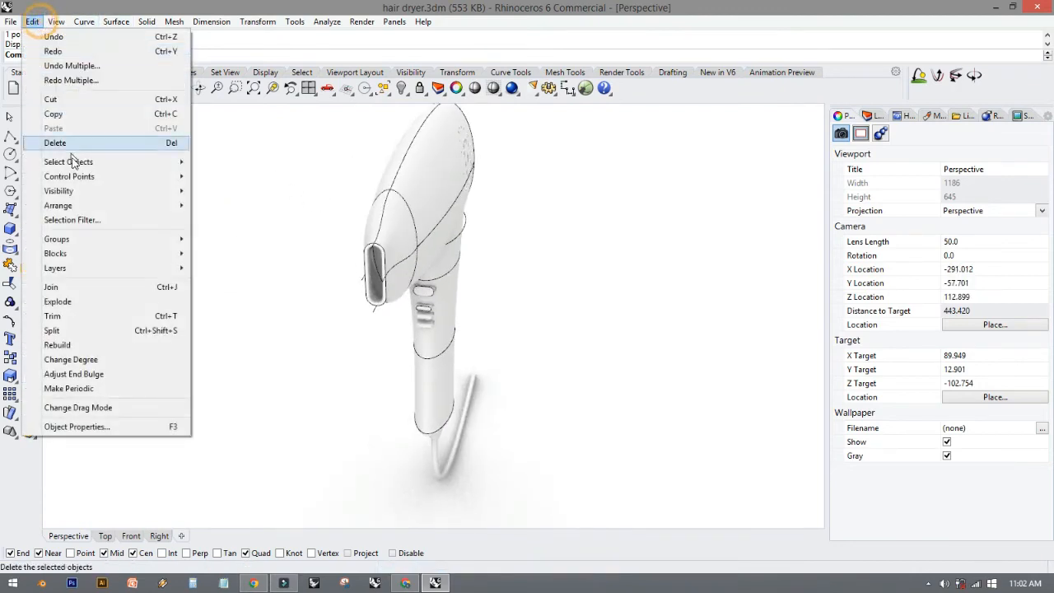
{"action": "mouse_move", "coordinate": [78, 161]}
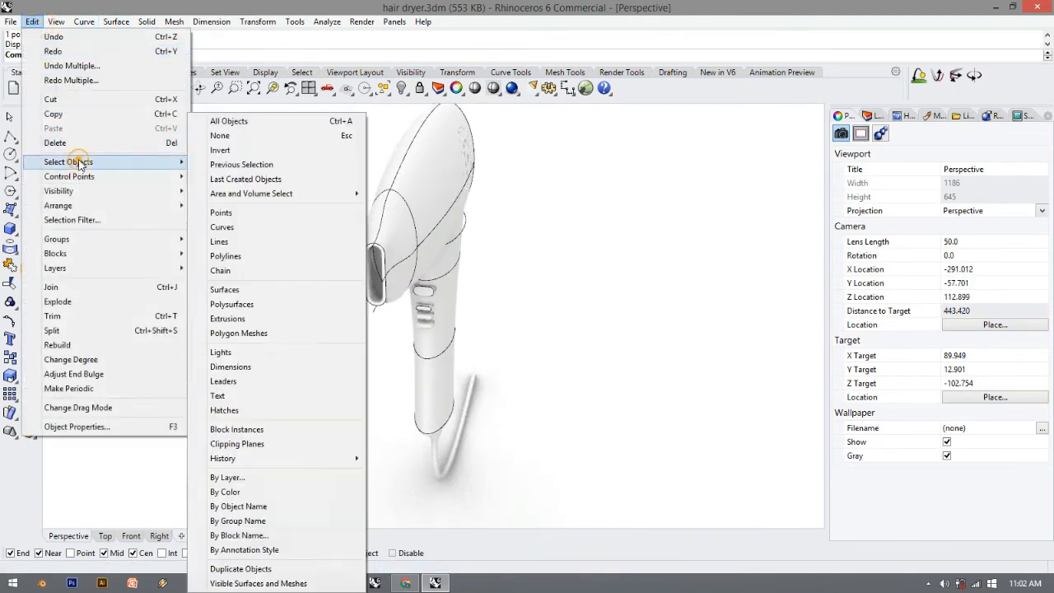
{"action": "left_click", "coordinate": [244, 226]}
{"action": "left_click", "coordinate": [401, 87]}
{"action": "right_click_drag", "start_coordinate": [435, 212], "coordinate": [496, 307]}
{"action": "right_click_drag", "start_coordinate": [419, 290], "coordinate": [422, 258], "text": "ctrl"}
{"action": "right_click_drag", "start_coordinate": [423, 259], "coordinate": [476, 312]}
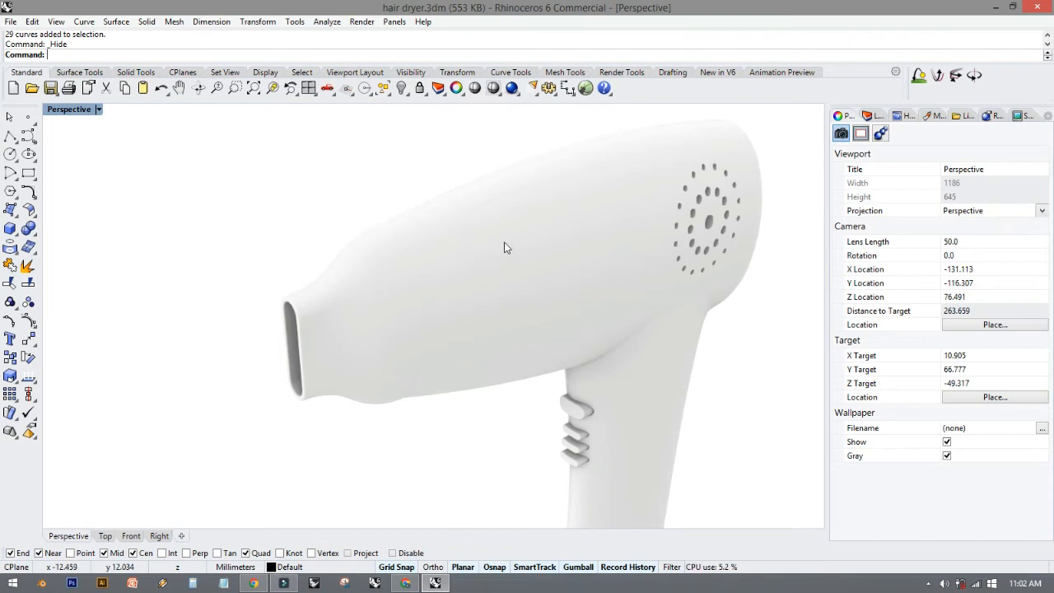
Show the list of materials in the model.
{"action": "left_click", "coordinate": [995, 118]}
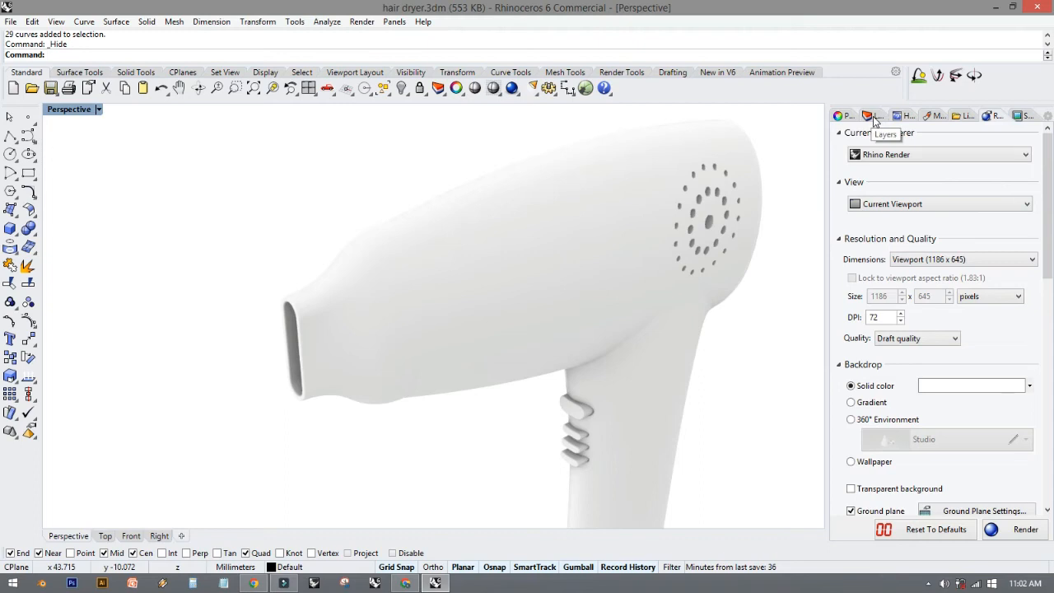
{"action": "left_click", "coordinate": [935, 116]}
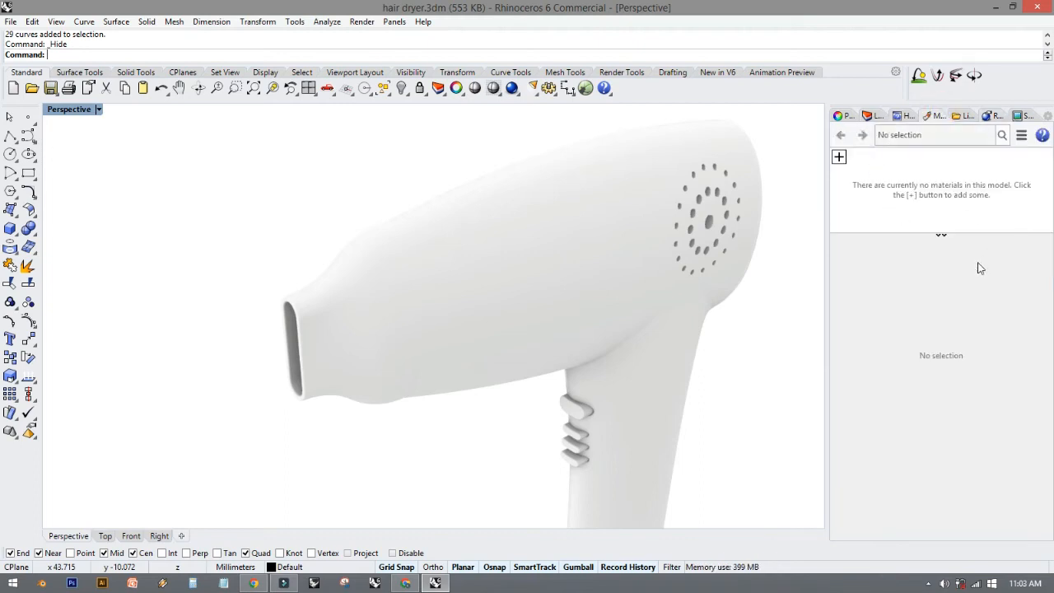
{"action": "left_click", "coordinate": [839, 160]}
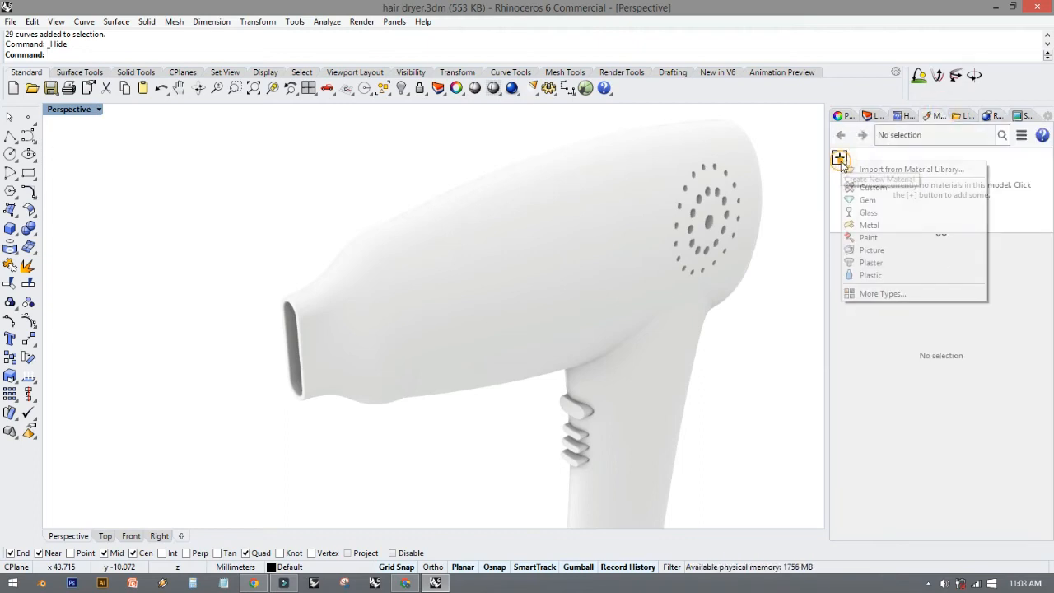
{"action": "left_click", "coordinate": [895, 240]}
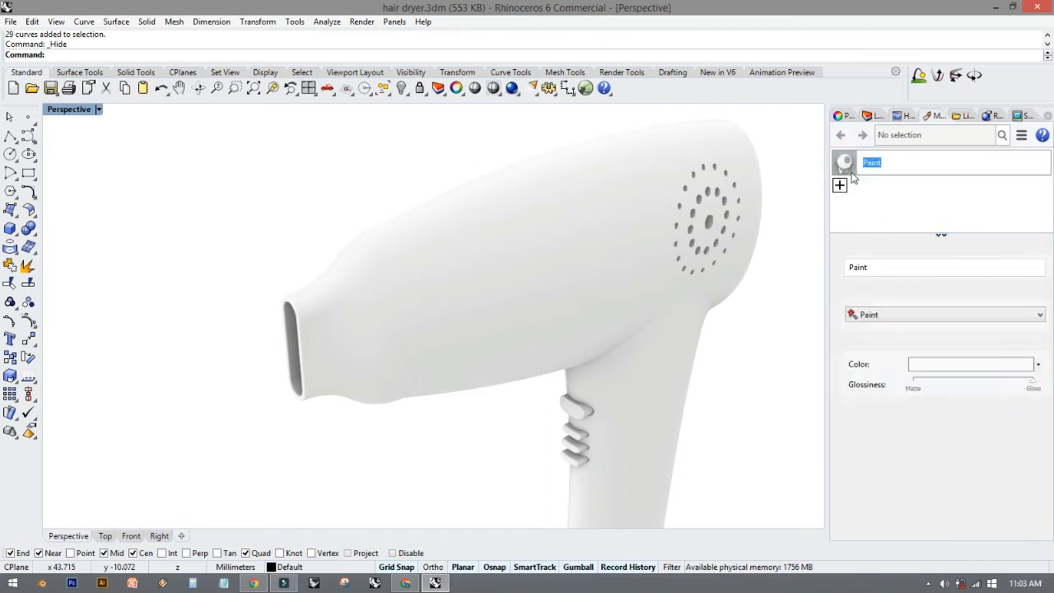
{"action": "left_click", "coordinate": [885, 183]}
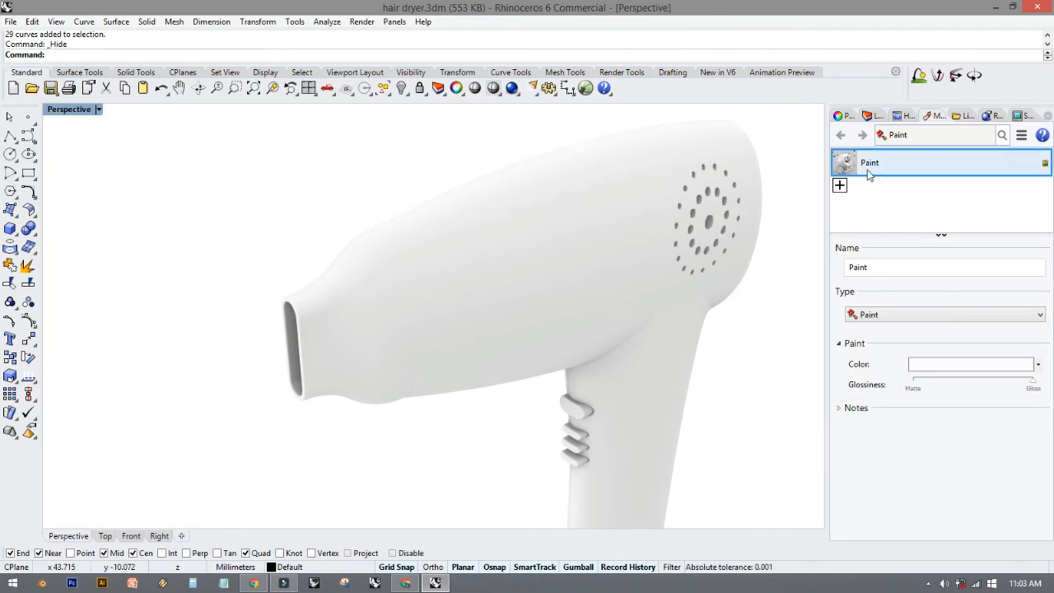
{"action": "right_click", "coordinate": [866, 168]}
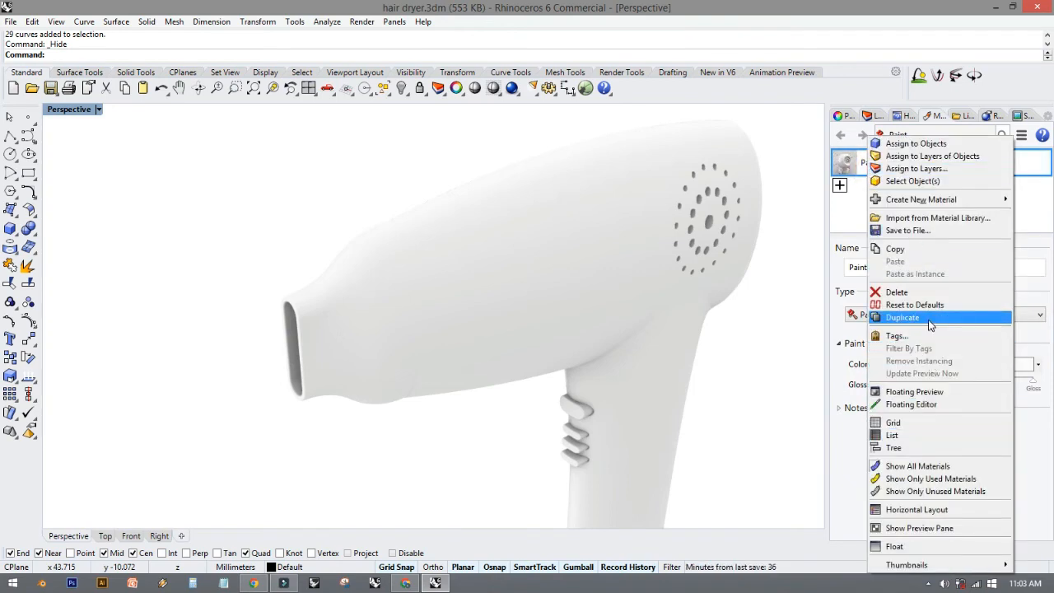
{"action": "left_click", "coordinate": [914, 291]}
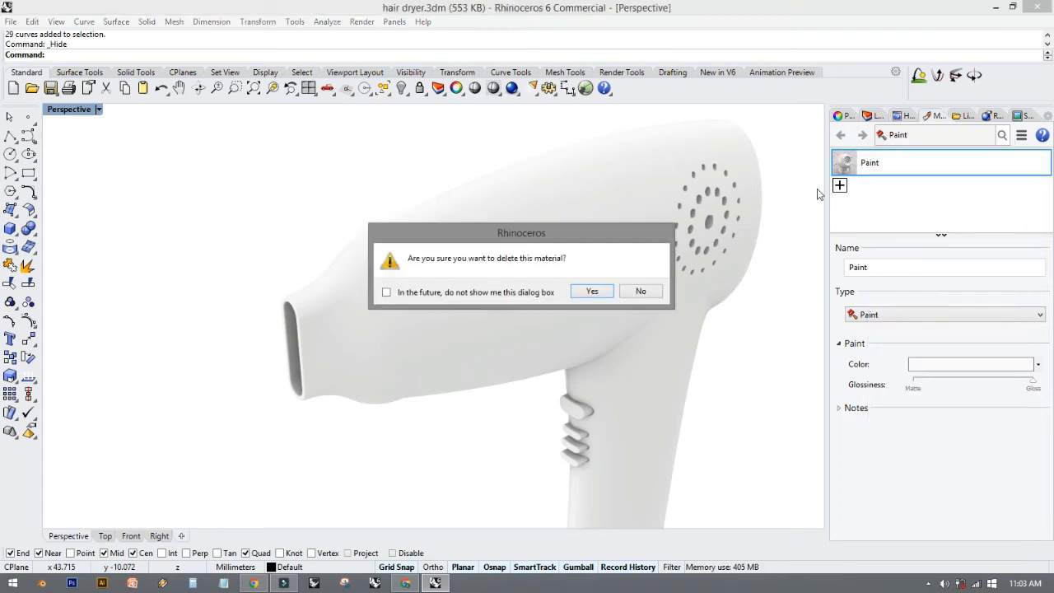
{"action": "left_click", "coordinate": [592, 292]}
Create a Plastic material and set its colour to red with RGB 215, 0, 0.
{"action": "left_click", "coordinate": [839, 156]}
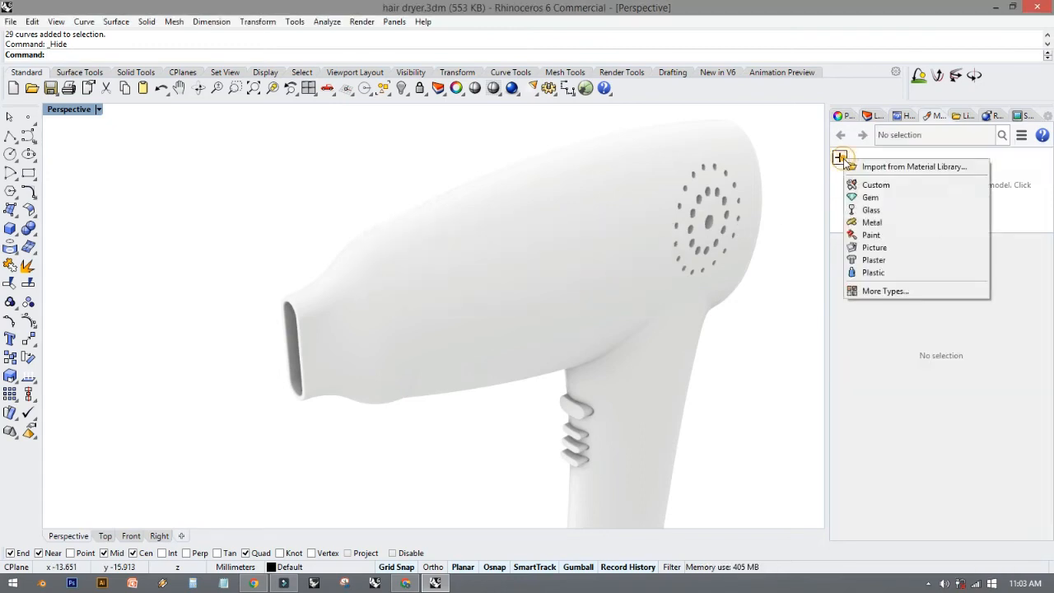
{"action": "left_click", "coordinate": [889, 271]}
{"action": "right_click_drag", "start_coordinate": [608, 276], "coordinate": [591, 278]}
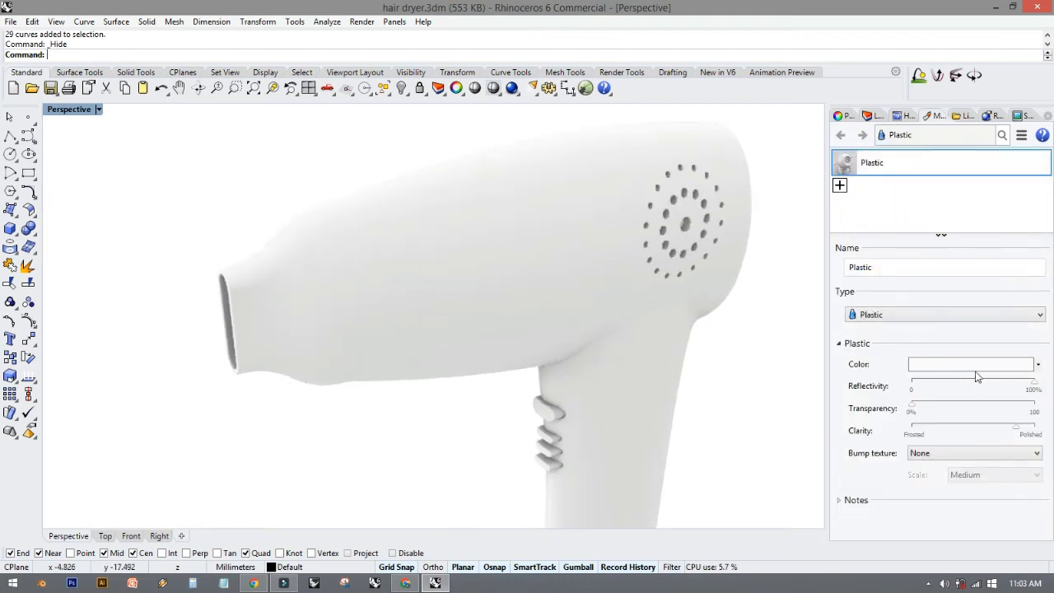
{"action": "left_click", "coordinate": [1028, 366]}
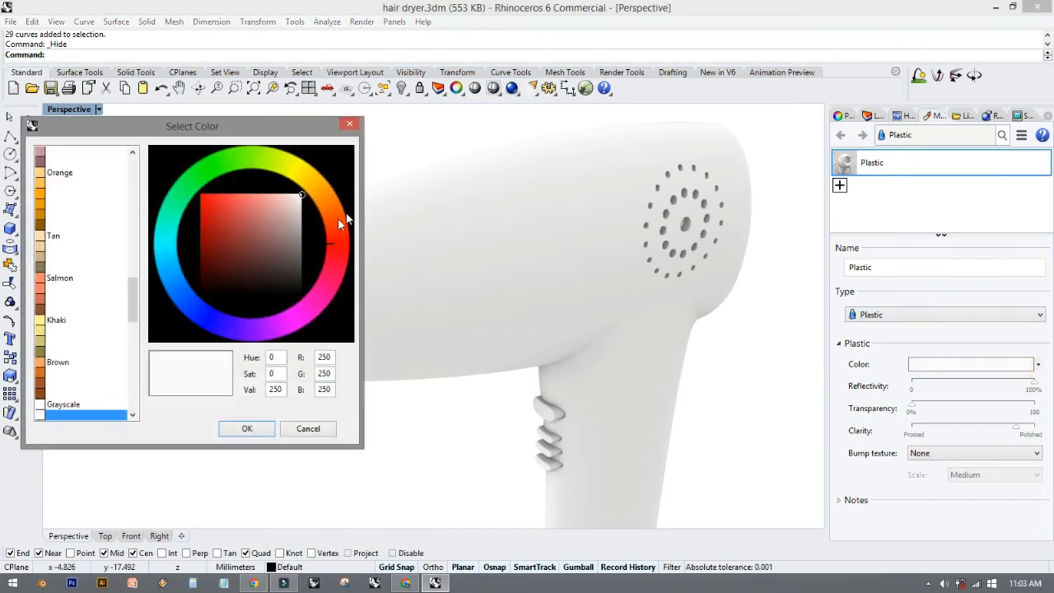
{"action": "mouse_move", "coordinate": [276, 218]}
{"action": "left_mouse_down"}
{"action": "mouse_move", "coordinate": [273, 196]}
{"action": "mouse_move", "coordinate": [203, 191]}
{"action": "mouse_move", "coordinate": [200, 207]}
{"action": "left_mouse_up"}
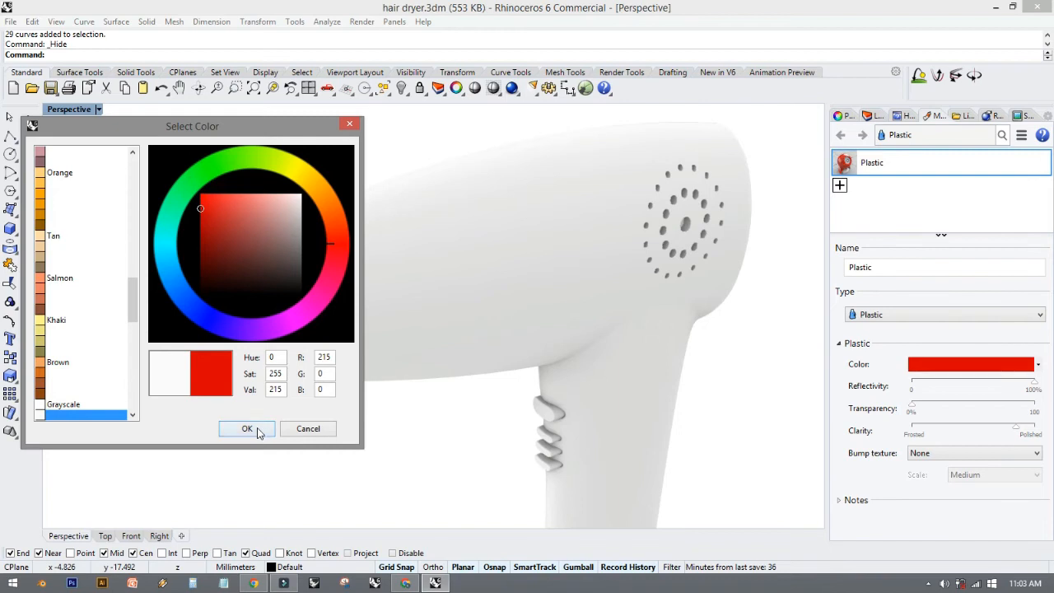
{"action": "left_click", "coordinate": [257, 430]}
Assign the red plastic material to the polysurface forming the dryer's body and handle.
{"action": "left_click", "coordinate": [557, 284]}
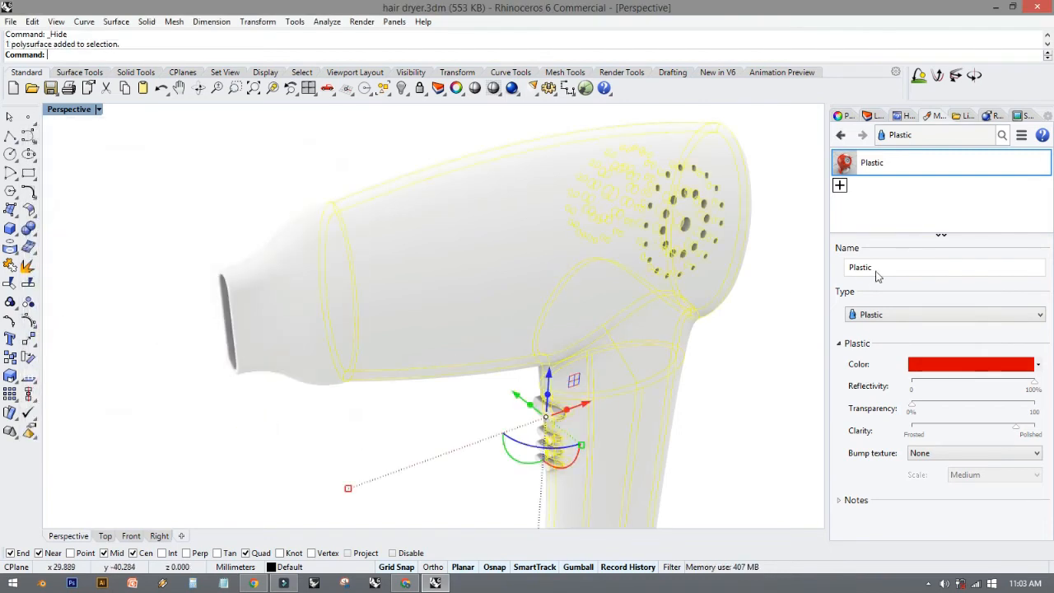
{"action": "right_click", "coordinate": [880, 168]}
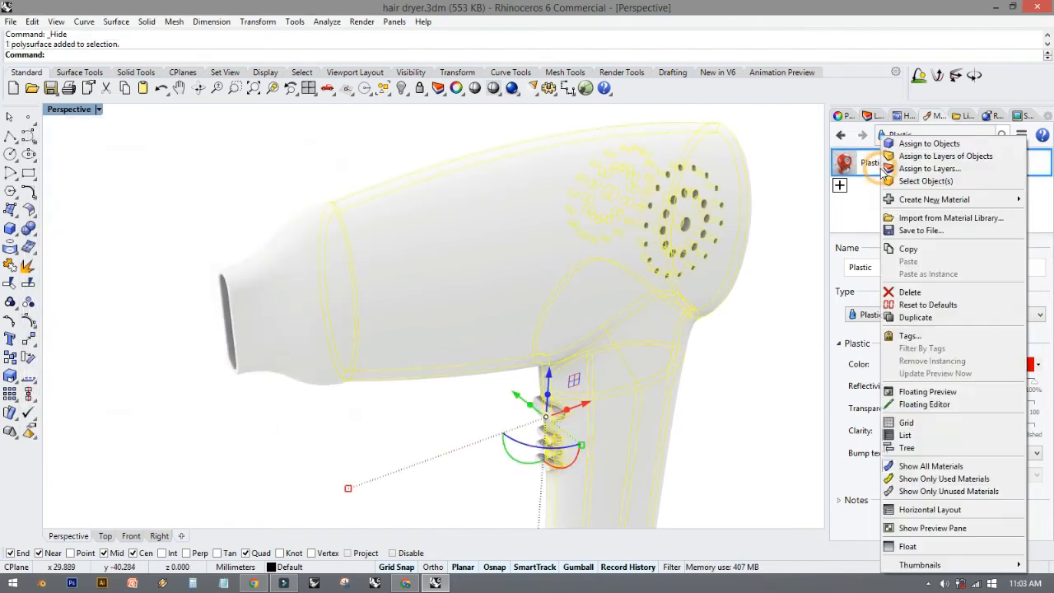
{"action": "left_click", "coordinate": [929, 143]}
{"action": "right_click_drag", "start_coordinate": [710, 296], "coordinate": [538, 301]}
{"action": "left_click", "coordinate": [453, 357]}
{"action": "right_click_drag", "start_coordinate": [451, 360], "coordinate": [593, 328]}
{"action": "scroll", "coordinate": [594, 329], "scroll_direction": "up", "scroll_amount": 2}
{"action": "scroll", "coordinate": [593, 321], "scroll_direction": "down", "scroll_amount": 2}
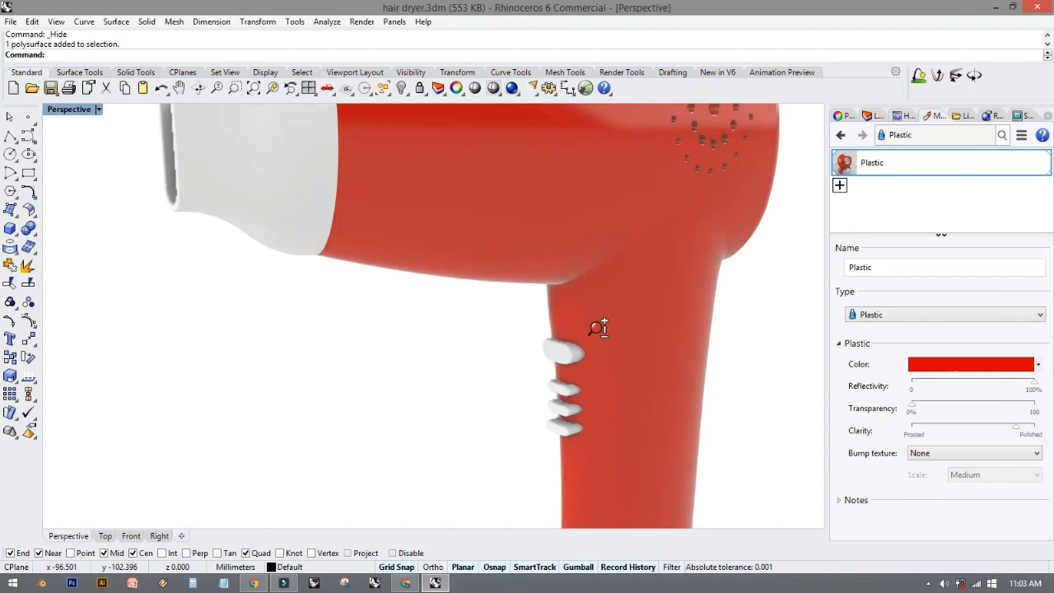
Create a second Plastic material and name it Plastic black.
{"action": "left_click", "coordinate": [839, 186]}
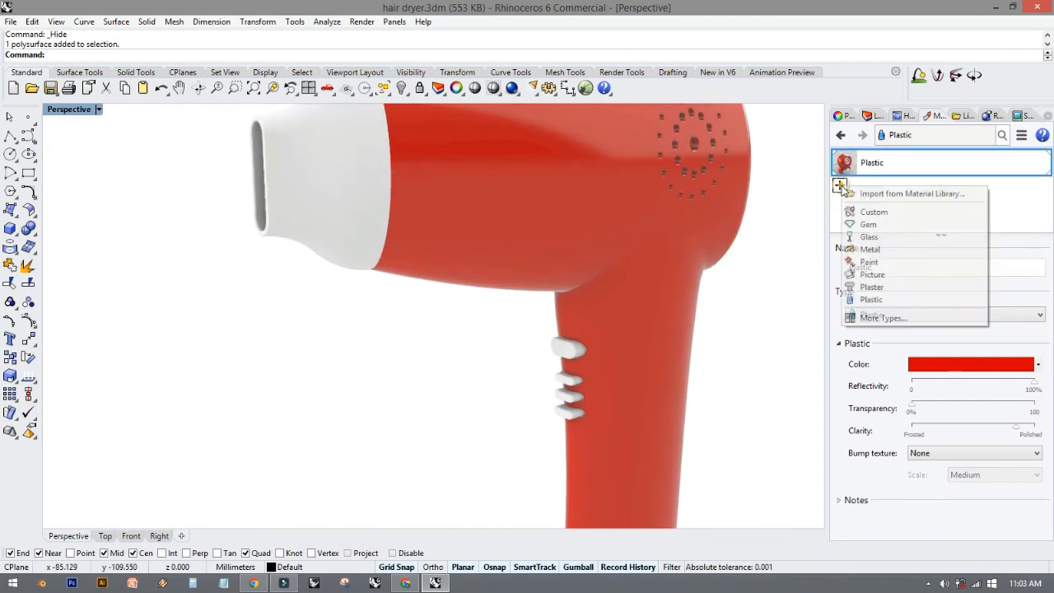
{"action": "left_click", "coordinate": [892, 301]}
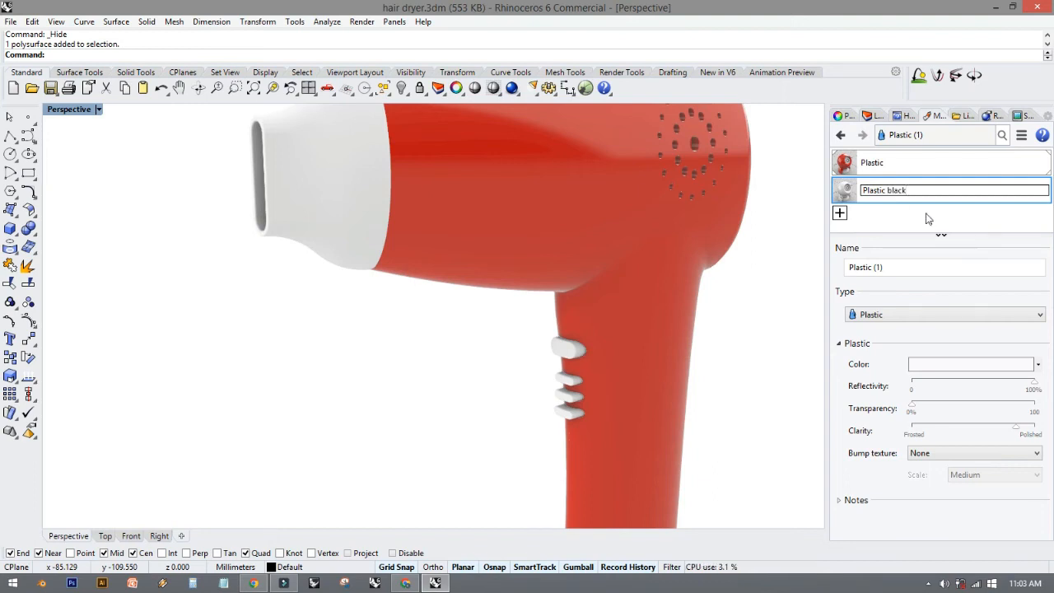
{"action": "key", "text": "Return"}
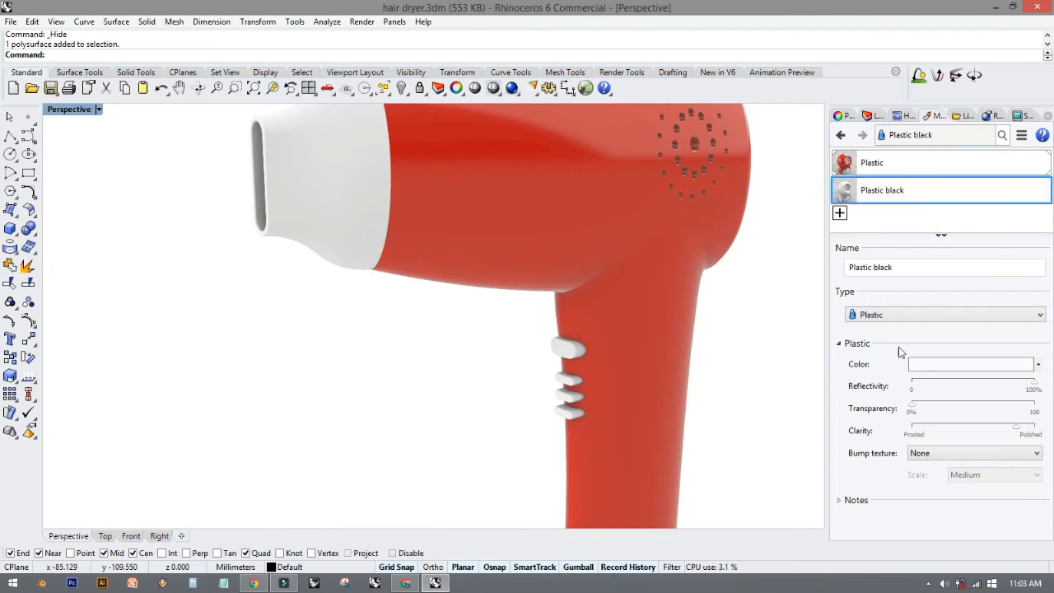
Set the Plastic black material's colour to a near-black with RGB 12, 12, 12.
{"action": "left_click", "coordinate": [980, 365]}
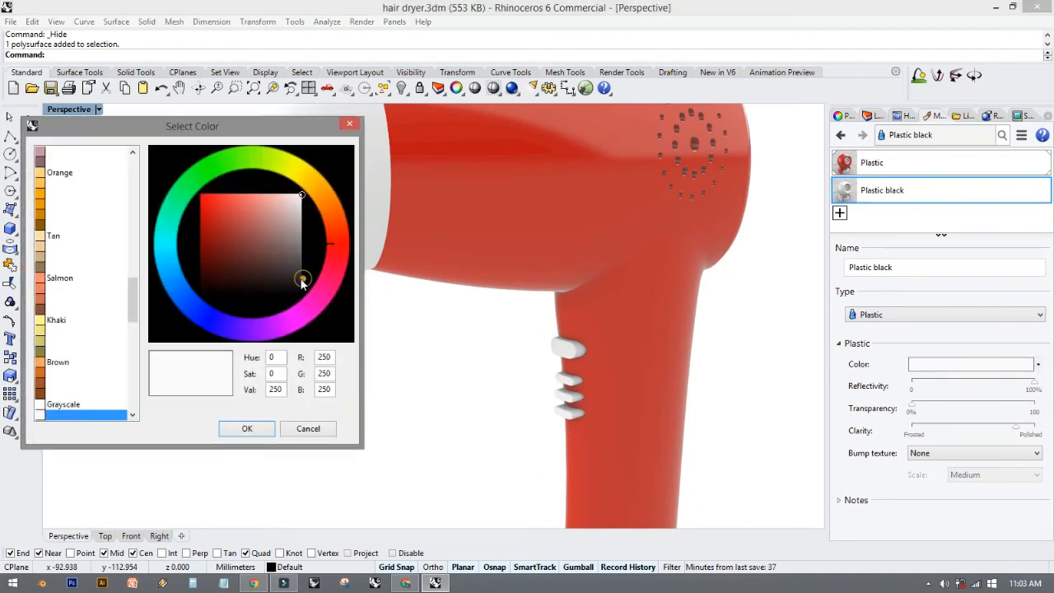
{"action": "scroll", "coordinate": [126, 295], "scroll_direction": "up", "scroll_amount": 10}
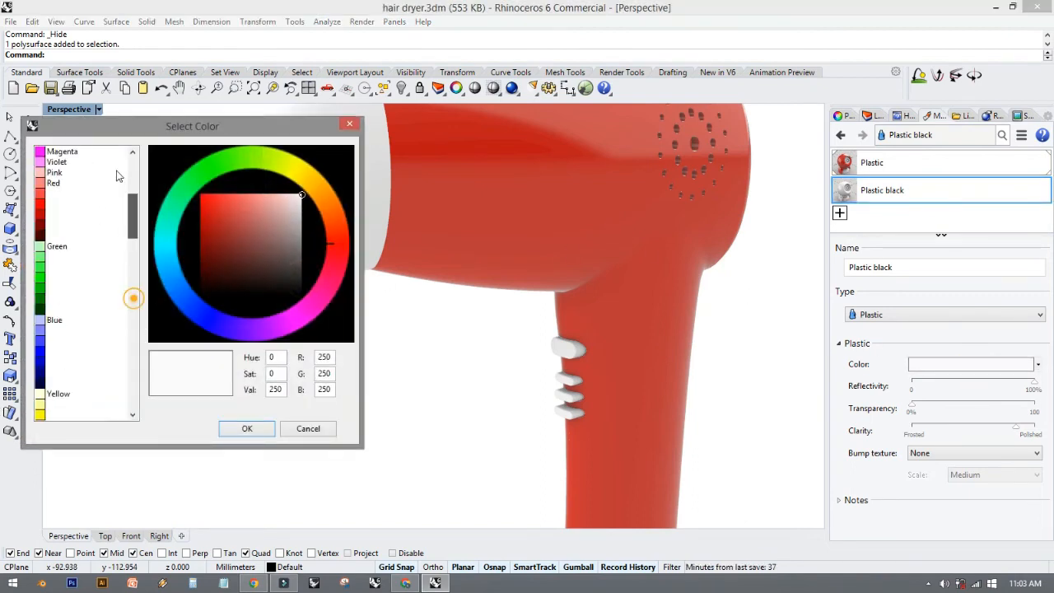
{"action": "left_click", "coordinate": [50, 194]}
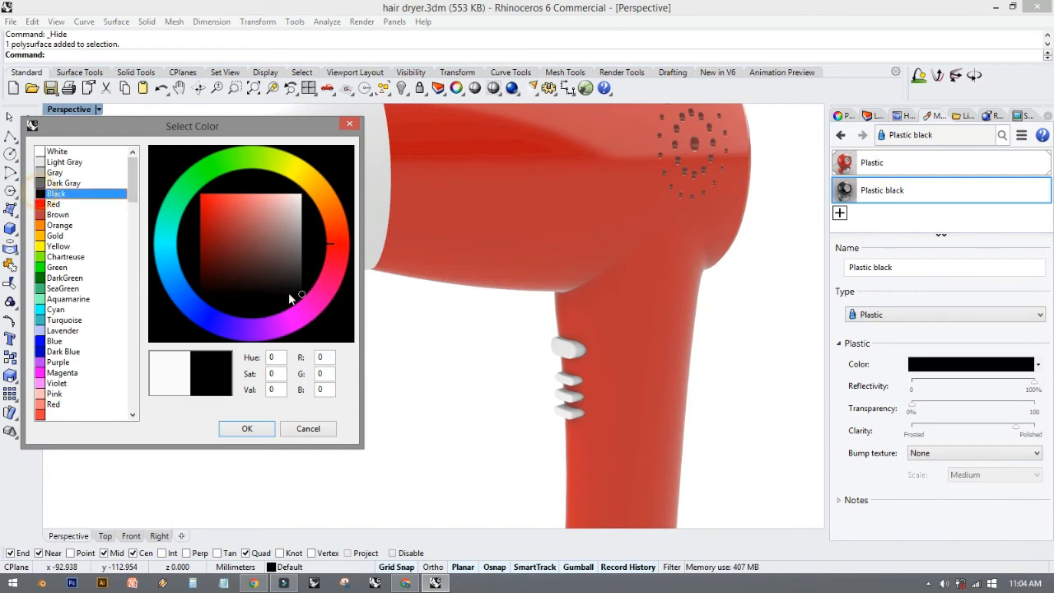
{"action": "left_click", "coordinate": [301, 292]}
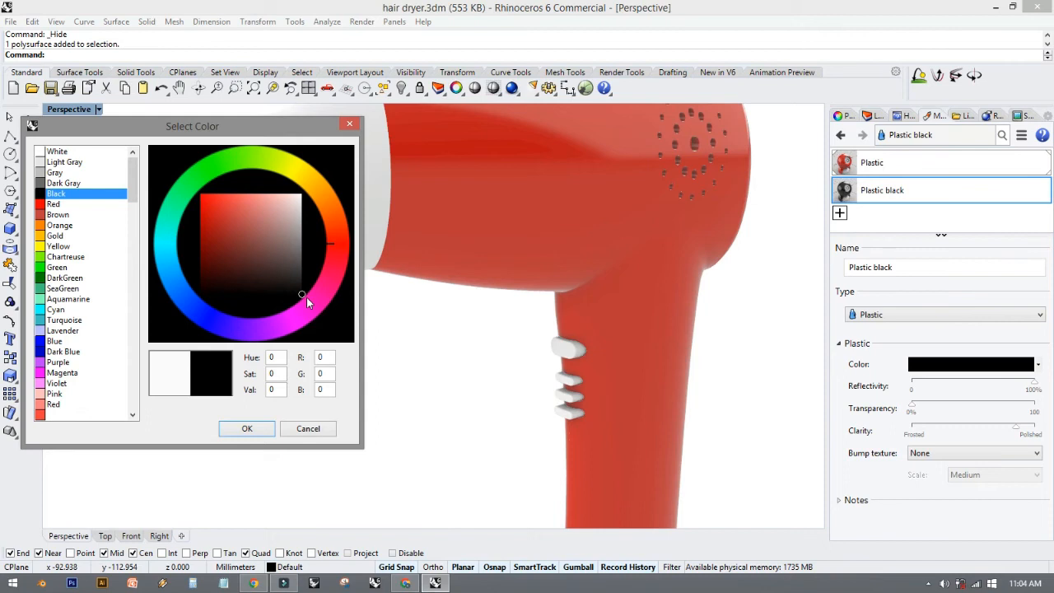
{"action": "left_click", "coordinate": [308, 288]}
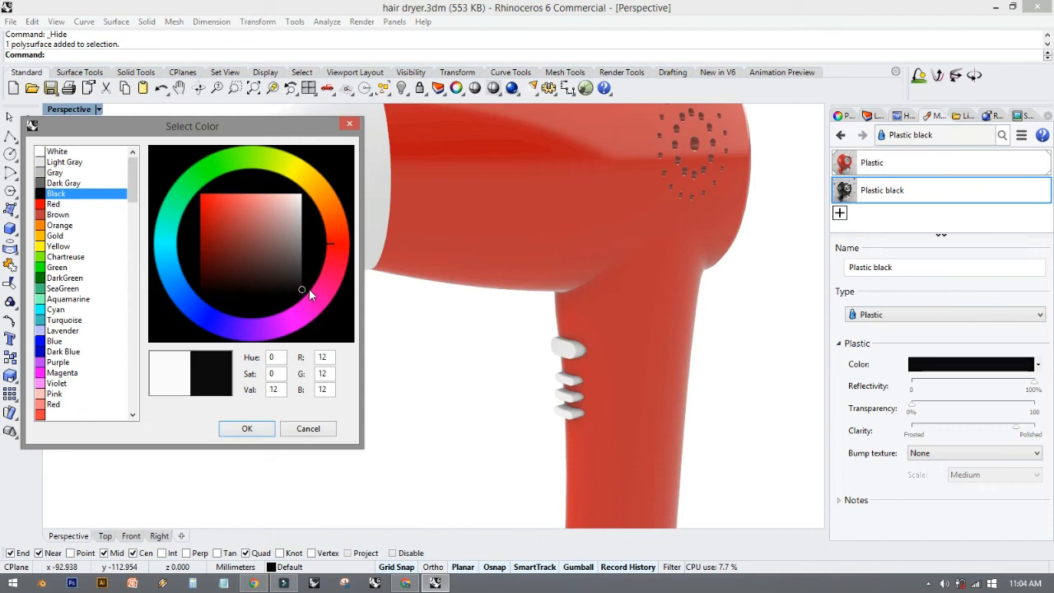
{"action": "left_click", "coordinate": [247, 428]}
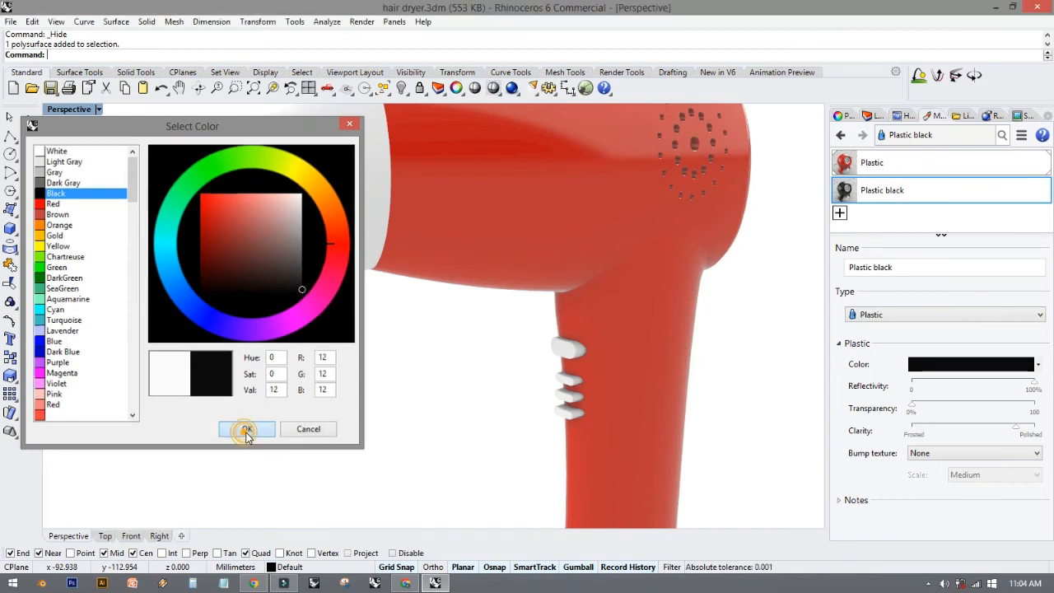
Assign Plastic black to the nozzle and the four buttons on the front of the handle, then clear the selection.
{"action": "left_click", "coordinate": [348, 239]}
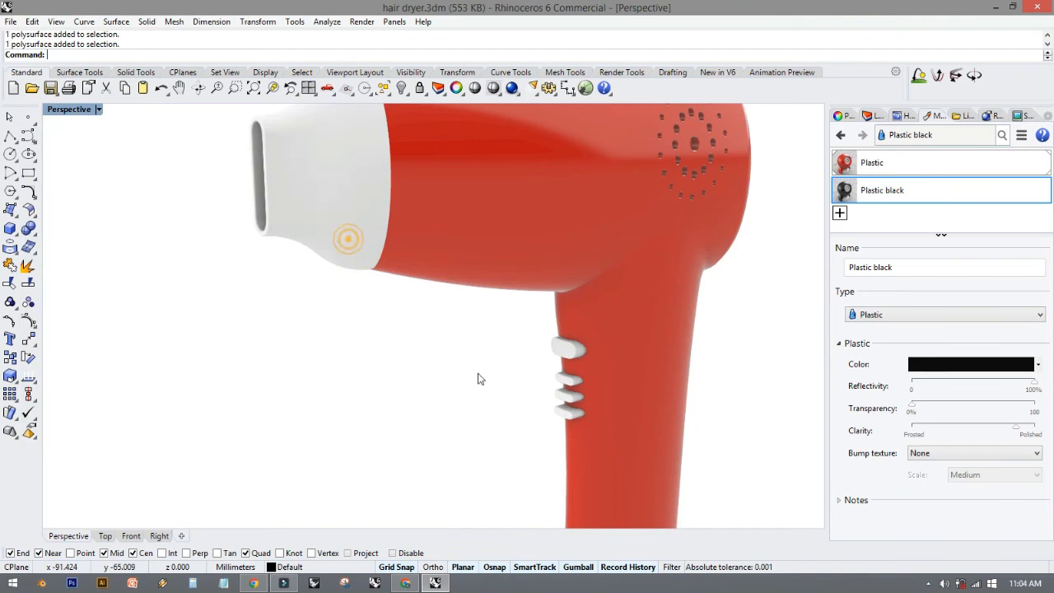
{"action": "left_click", "coordinate": [558, 352], "text": "shift"}
{"action": "left_click", "coordinate": [562, 377], "text": "shift"}
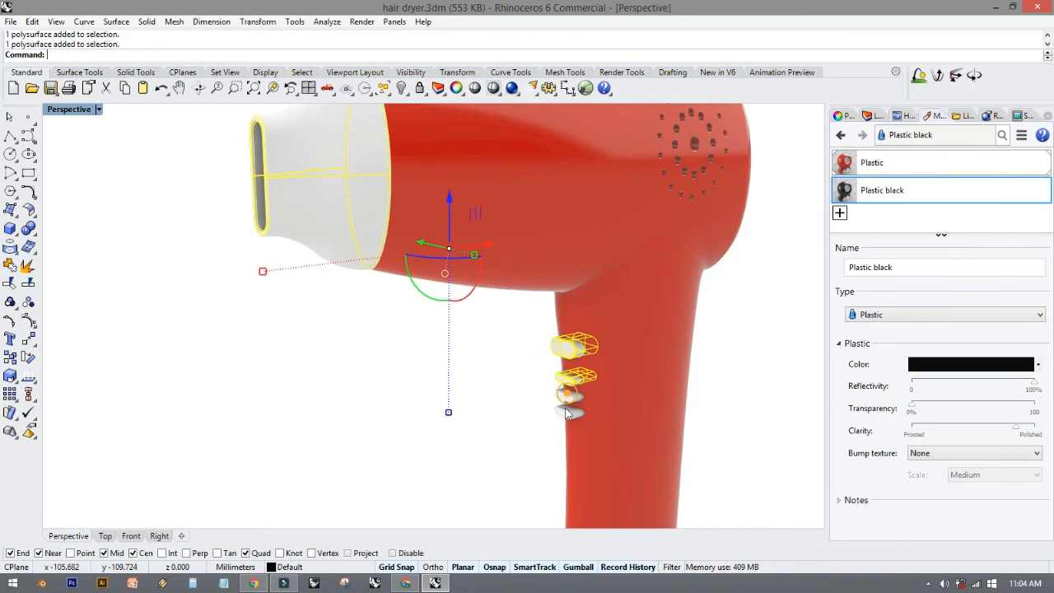
{"action": "left_click", "coordinate": [566, 413], "text": "shift"}
{"action": "right_click", "coordinate": [910, 191]}
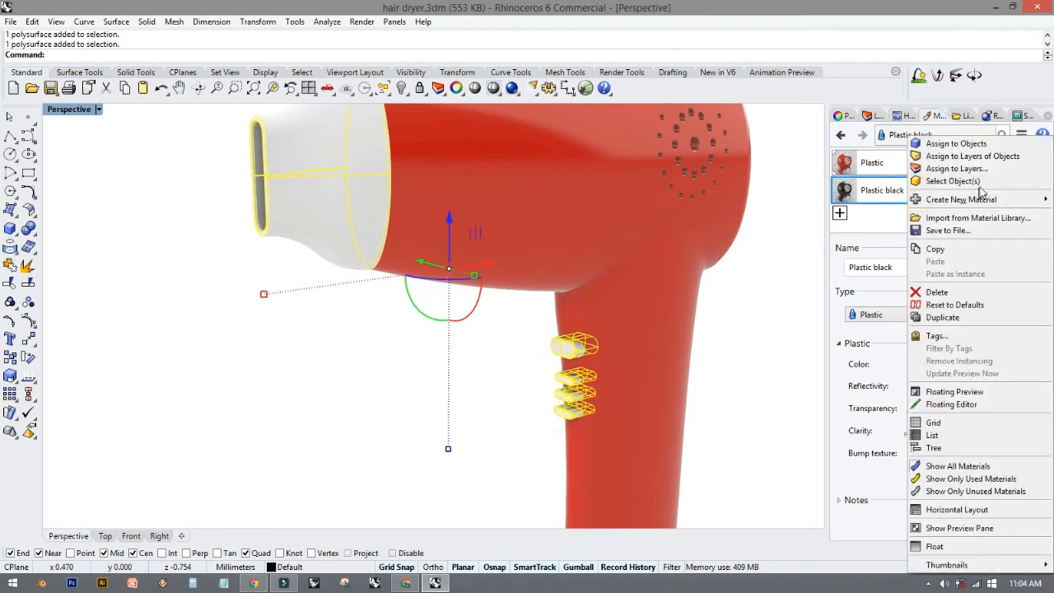
{"action": "left_click", "coordinate": [975, 143]}
{"action": "right_click_drag", "start_coordinate": [762, 304], "coordinate": [722, 384]}
{"action": "right_click_drag", "start_coordinate": [721, 384], "coordinate": [581, 233], "text": "shift"}
{"action": "key", "text": "Escape"}
Assign the red Plastic material to the cap surface closing the lower end of the handle.
{"action": "scroll", "coordinate": [580, 399], "scroll_direction": "up", "scroll_amount": 8}
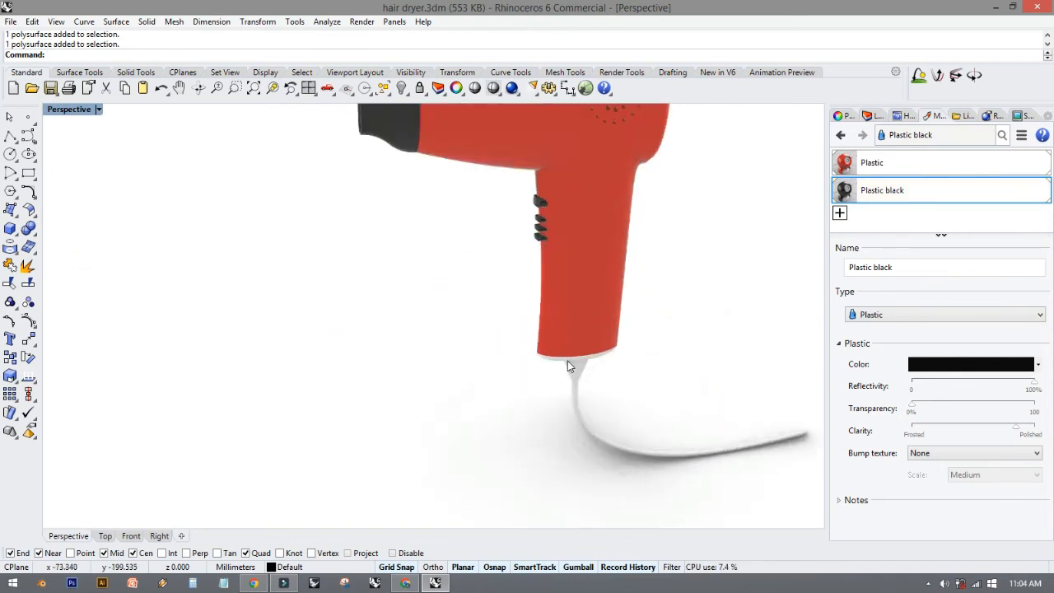
{"action": "left_click", "coordinate": [582, 304]}
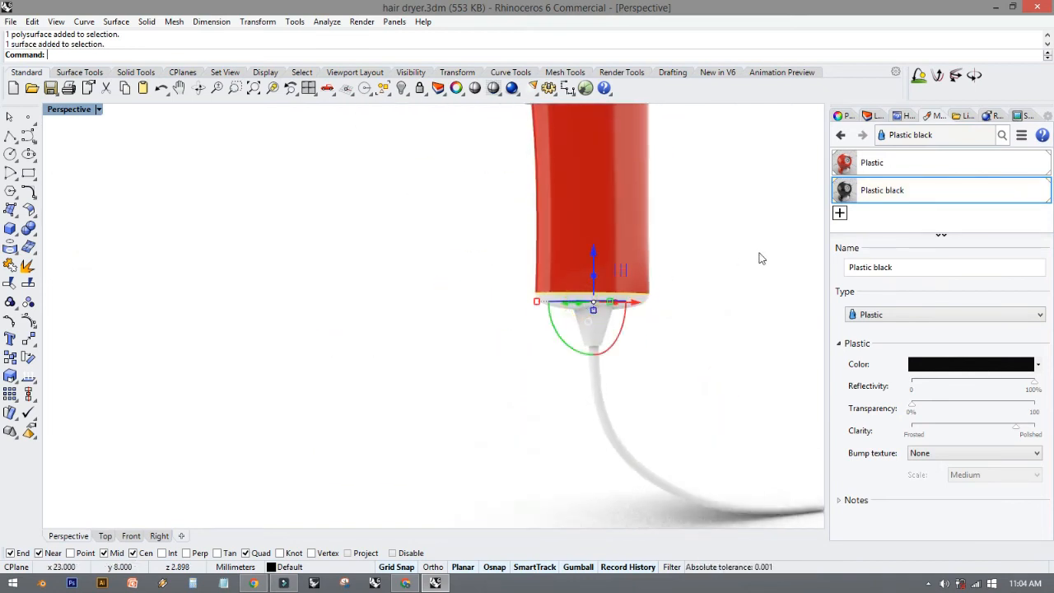
{"action": "right_click", "coordinate": [917, 170]}
{"action": "left_click", "coordinate": [930, 156]}
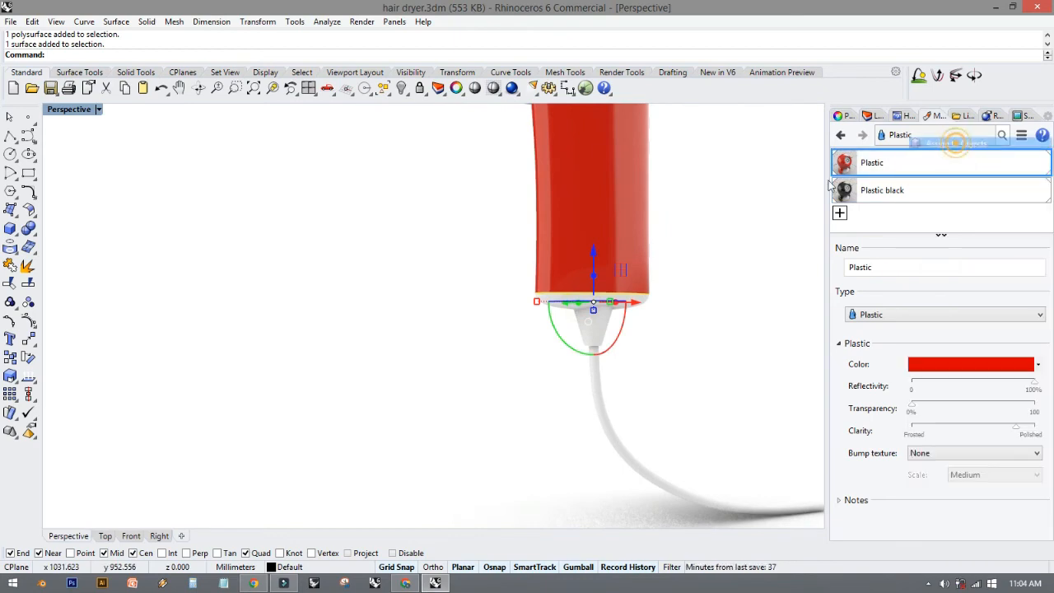
{"action": "left_click", "coordinate": [763, 196]}
Assign Plastic black to the tapered cord connector below the handle and to the power cord.
{"action": "scroll", "coordinate": [716, 354], "scroll_direction": "down", "scroll_amount": 6}
{"action": "right_click_drag", "start_coordinate": [697, 344], "coordinate": [556, 321]}
{"action": "left_click", "coordinate": [551, 282]}
{"action": "left_click", "coordinate": [630, 381]}
{"action": "right_click_drag", "start_coordinate": [635, 395], "coordinate": [668, 248], "text": "shift"}
{"action": "scroll", "coordinate": [519, 385], "scroll_direction": "up", "scroll_amount": 5}
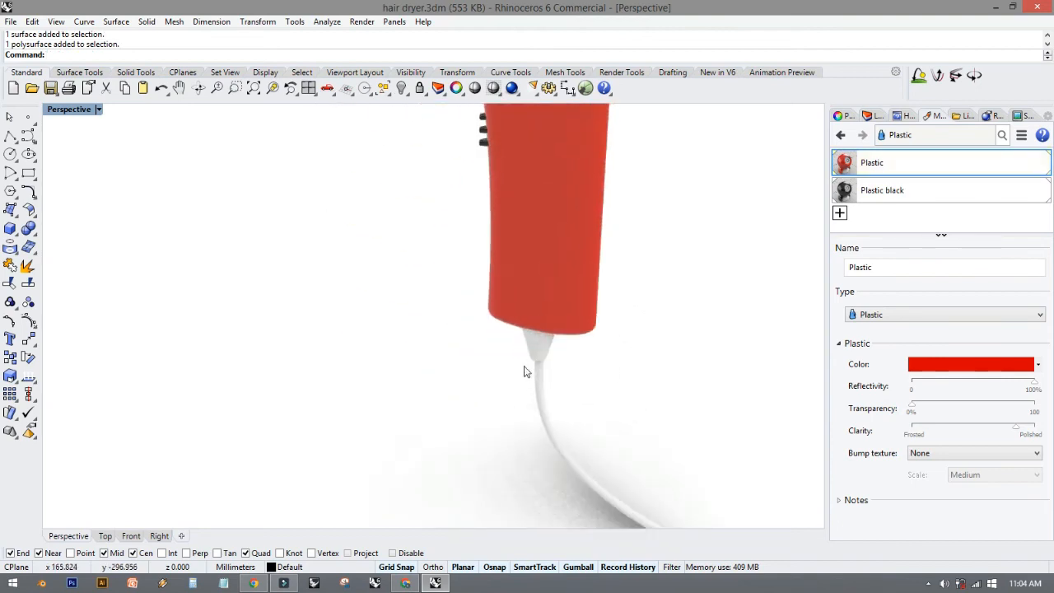
{"action": "left_click", "coordinate": [537, 344]}
{"action": "left_click", "coordinate": [547, 371], "text": "shift"}
{"action": "right_click", "coordinate": [953, 193]}
{"action": "left_click", "coordinate": [946, 143]}
{"action": "left_click", "coordinate": [699, 217]}
Show the rendering settings and try the 360° Environment backdrop with the Studio environment.
{"action": "scroll", "coordinate": [593, 323], "scroll_direction": "down", "scroll_amount": 8}
{"action": "right_click_drag", "start_coordinate": [593, 358], "coordinate": [665, 348]}
{"action": "right_click_drag", "start_coordinate": [663, 348], "coordinate": [642, 417], "text": "shift"}
{"action": "right_click_drag", "start_coordinate": [498, 305], "coordinate": [498, 223], "text": "ctrl"}
{"action": "right_click_drag", "start_coordinate": [501, 272], "coordinate": [632, 387], "text": "shift"}
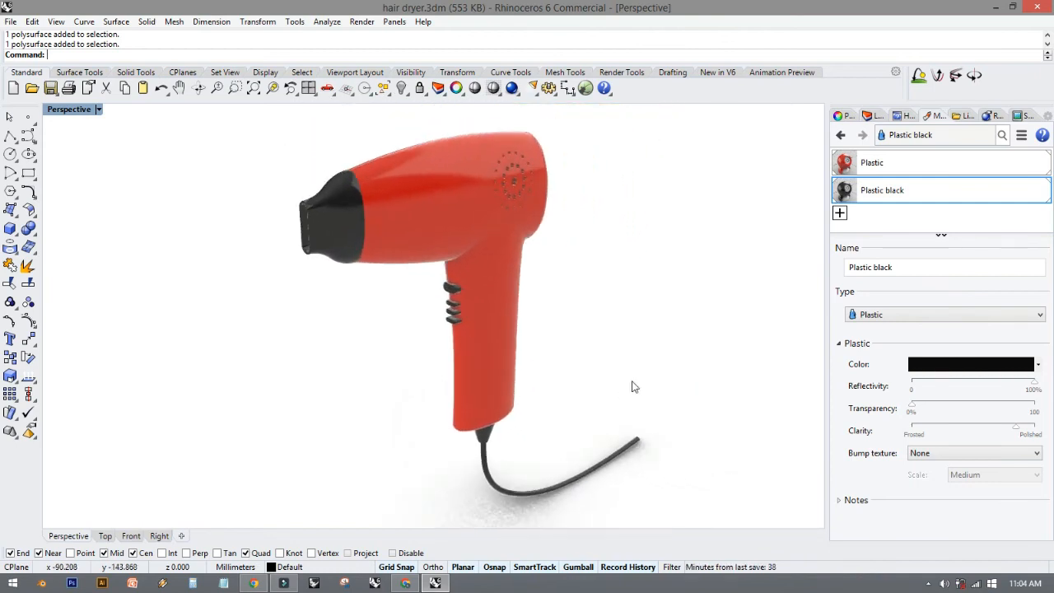
{"action": "left_click", "coordinate": [996, 115]}
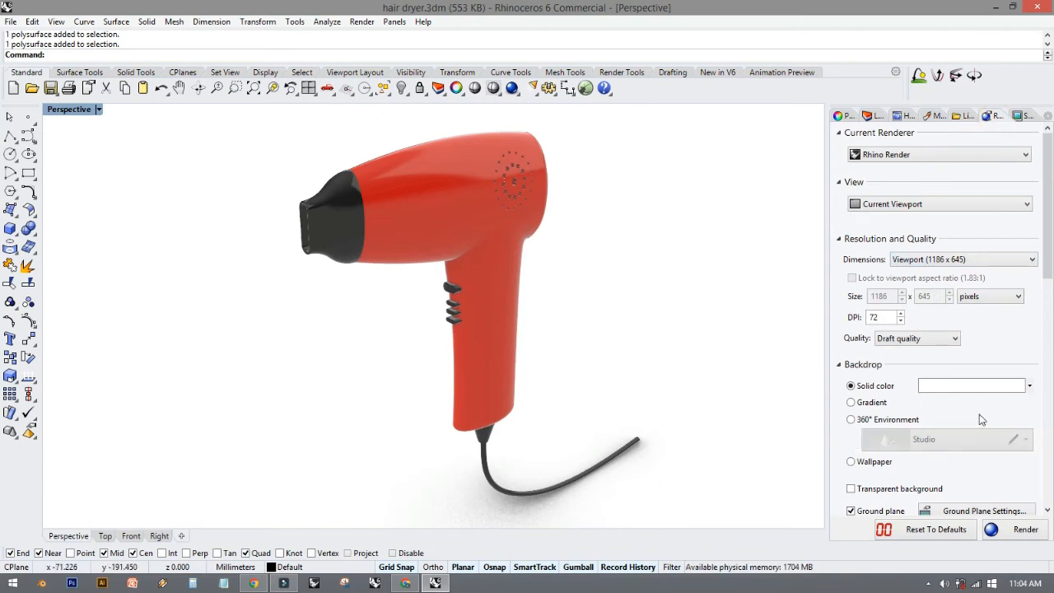
{"action": "left_click", "coordinate": [900, 420]}
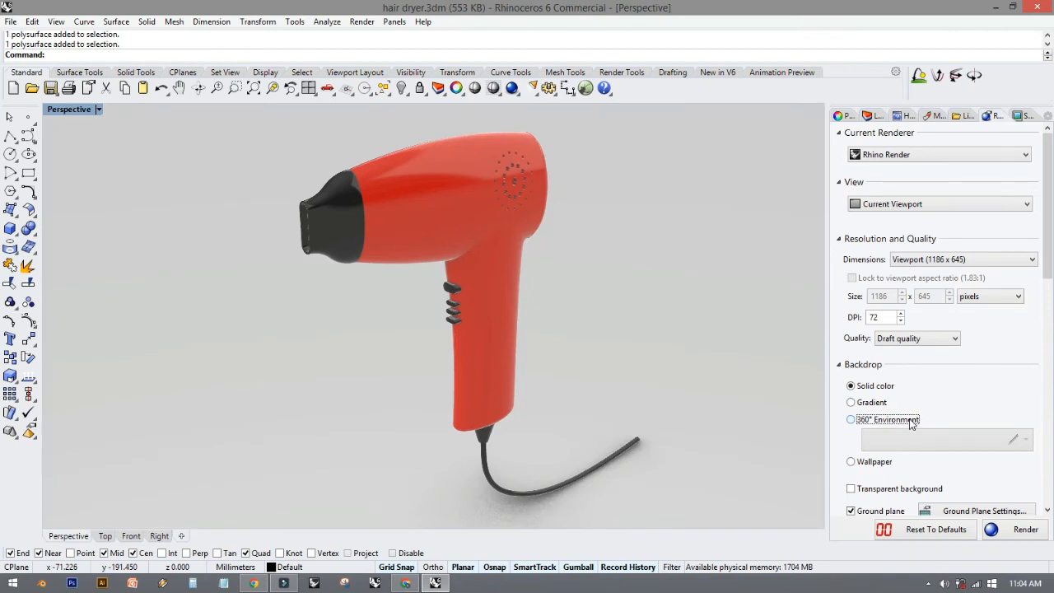
{"action": "left_click", "coordinate": [1026, 443]}
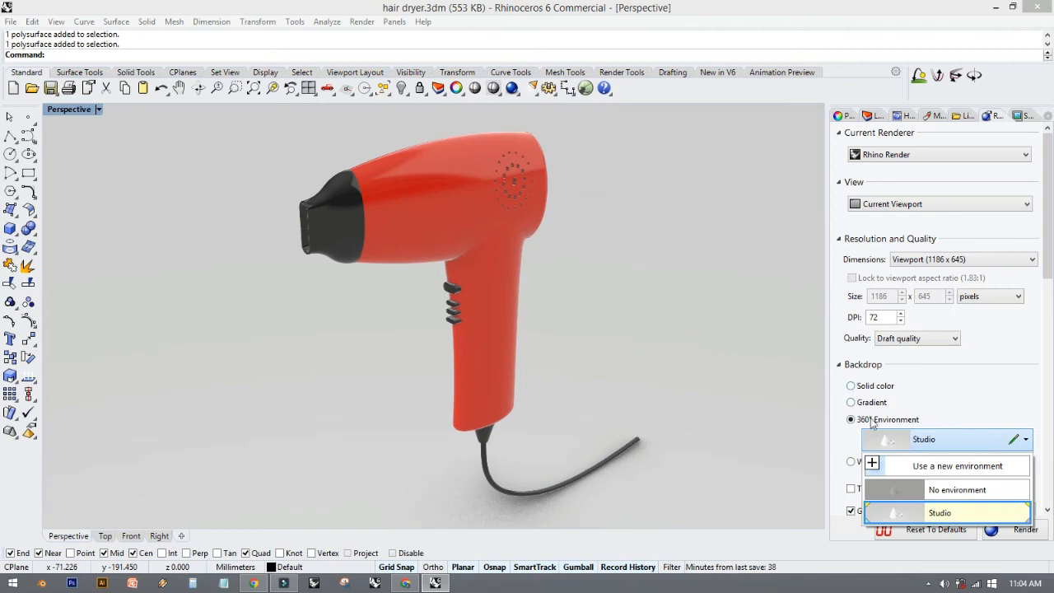
{"action": "left_click", "coordinate": [850, 388]}
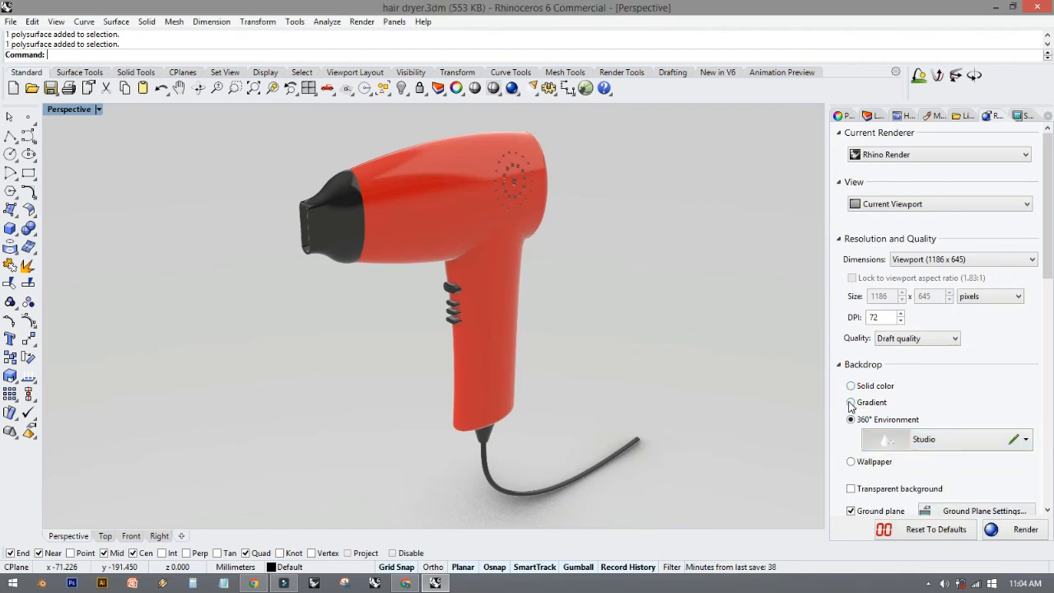
Switch the render backdrop to Gradient and set its upper colour to Gold.
{"action": "left_click", "coordinate": [851, 387]}
{"action": "left_click", "coordinate": [862, 404]}
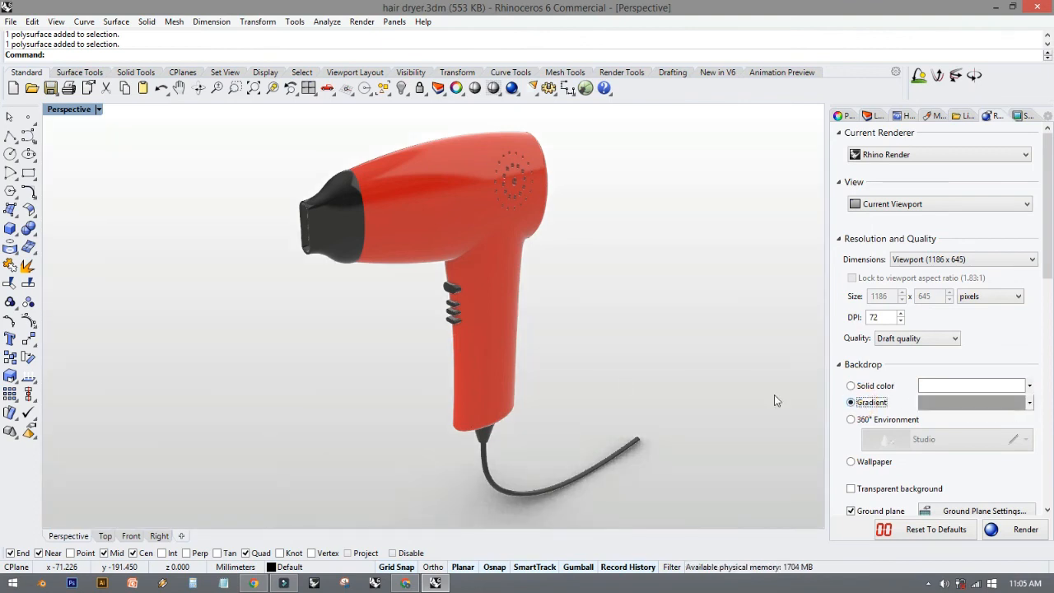
{"action": "right_click_drag", "start_coordinate": [414, 358], "coordinate": [426, 393]}
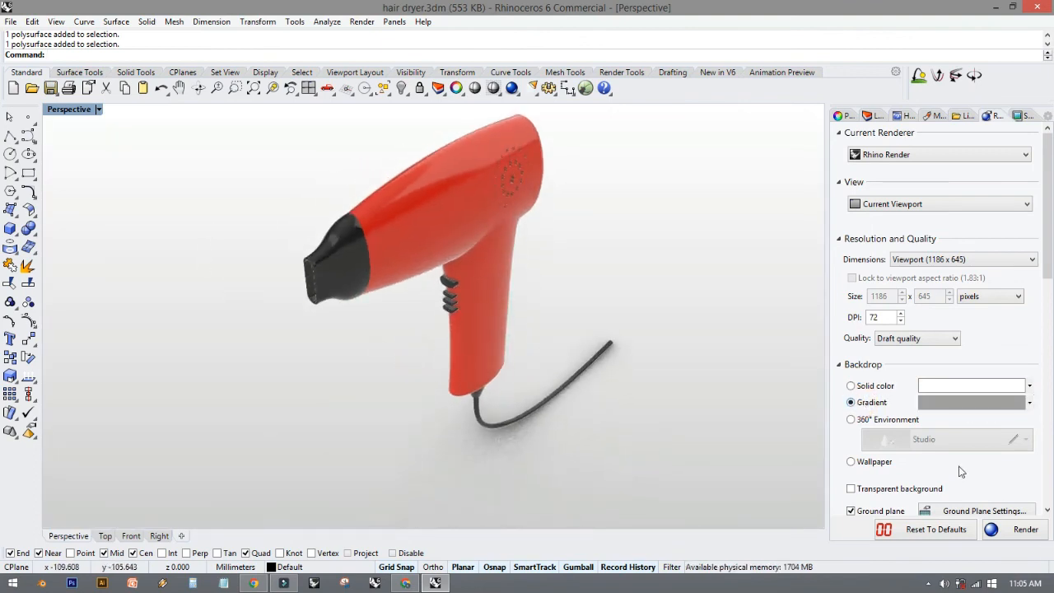
{"action": "right_click_drag", "start_coordinate": [531, 419], "coordinate": [536, 317]}
{"action": "left_click", "coordinate": [968, 387]}
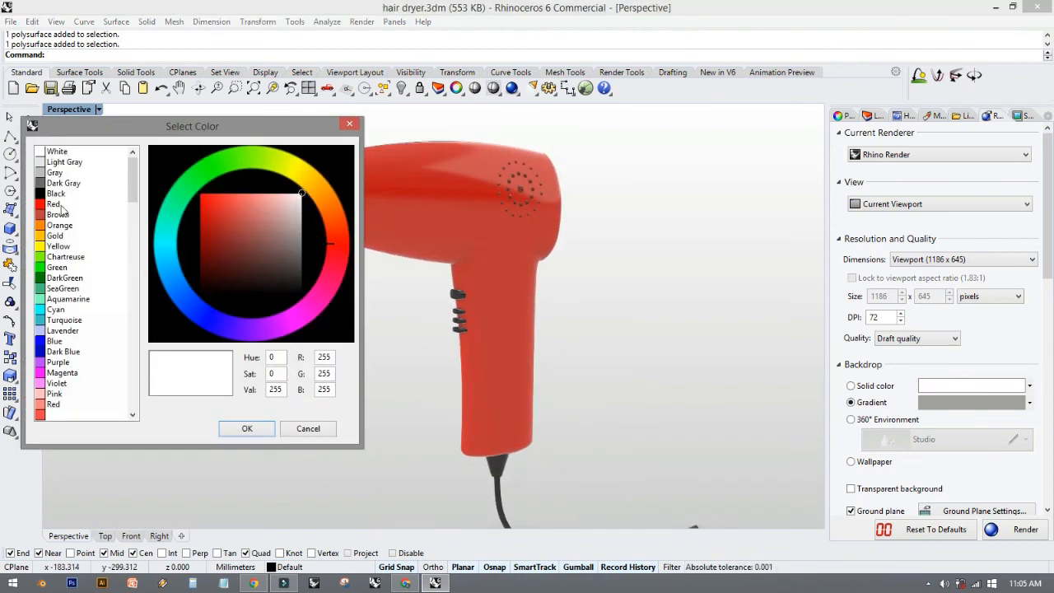
{"action": "left_click", "coordinate": [56, 236]}
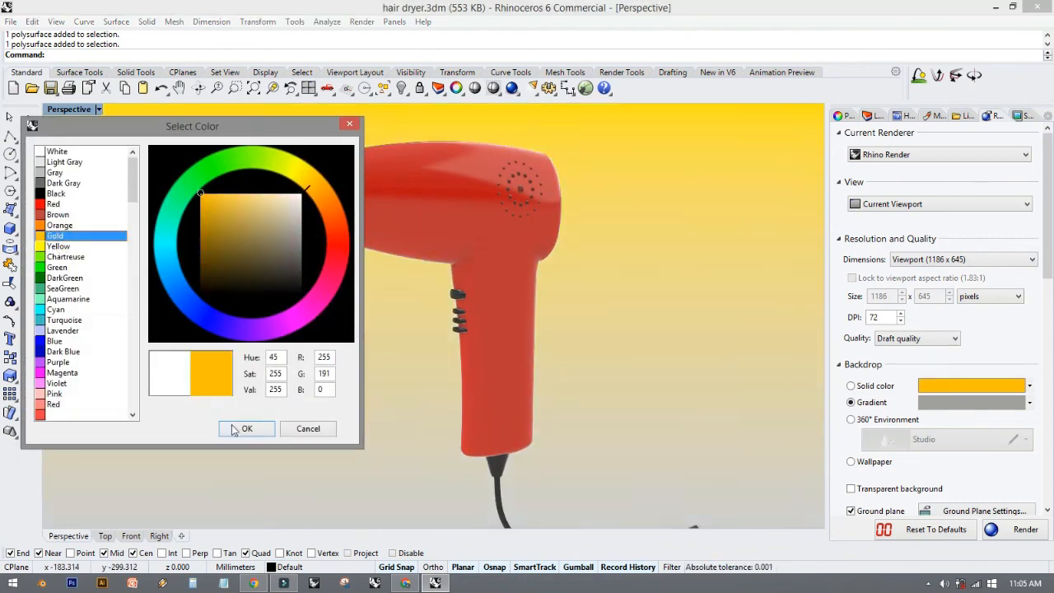
{"action": "left_click", "coordinate": [232, 429]}
Set the lower colour of the gradient backdrop to a bright red.
{"action": "left_click", "coordinate": [1021, 407]}
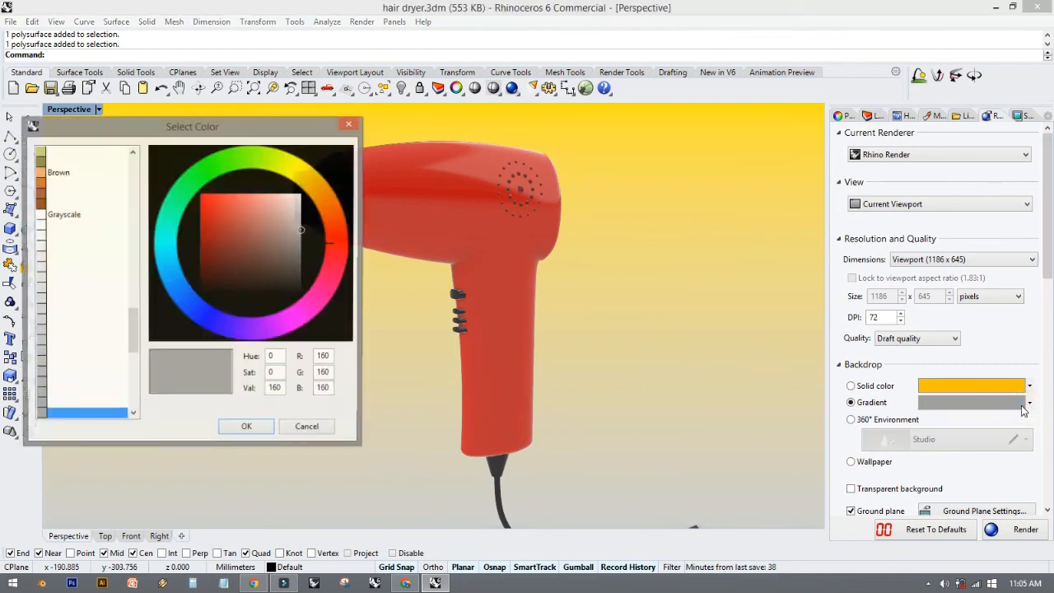
{"action": "left_click_drag", "start_coordinate": [306, 233], "coordinate": [200, 212]}
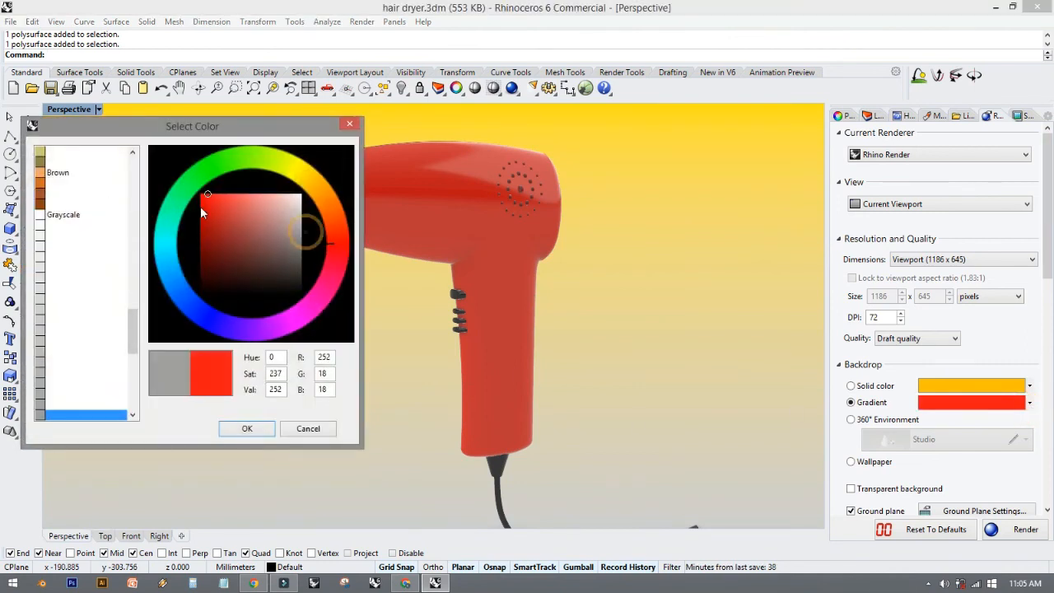
{"action": "left_click", "coordinate": [247, 428]}
Examine the reflection environment choices and the lighting and wireframe options in the rendering settings.
{"action": "right_click_drag", "start_coordinate": [387, 400], "coordinate": [333, 405]}
{"action": "scroll", "coordinate": [1010, 478], "scroll_direction": "down", "scroll_amount": 2}
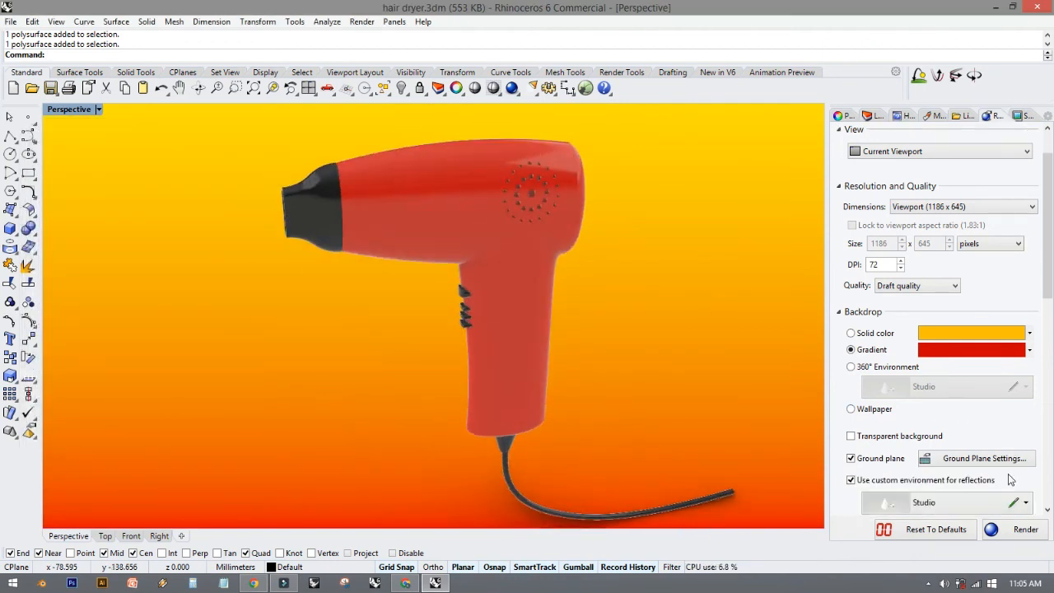
{"action": "scroll", "coordinate": [1010, 478], "scroll_direction": "down", "scroll_amount": 3}
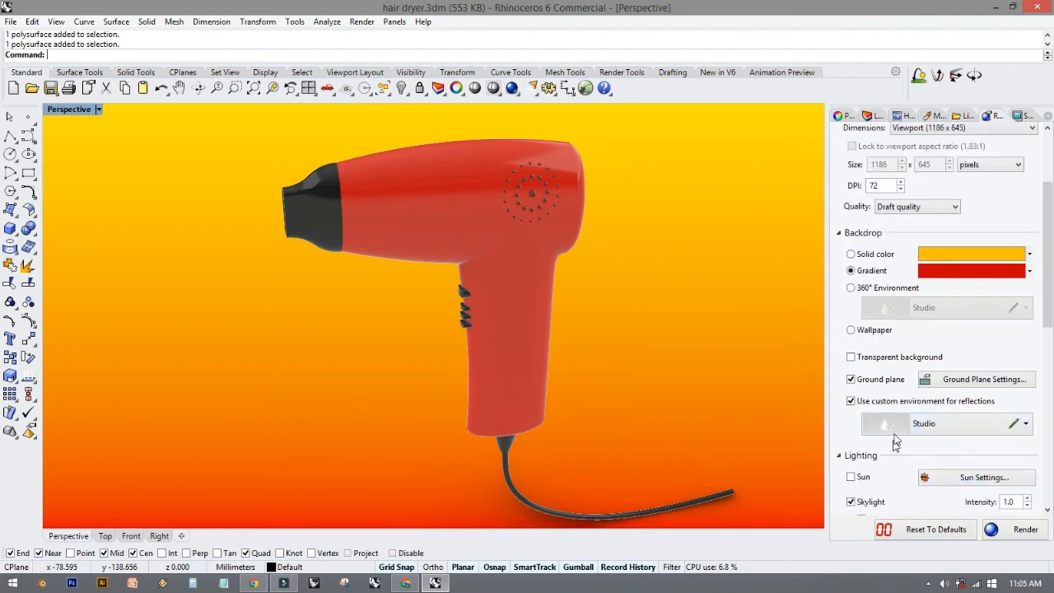
{"action": "scroll", "coordinate": [903, 422], "scroll_direction": "down", "scroll_amount": 2}
{"action": "left_click", "coordinate": [1026, 371]}
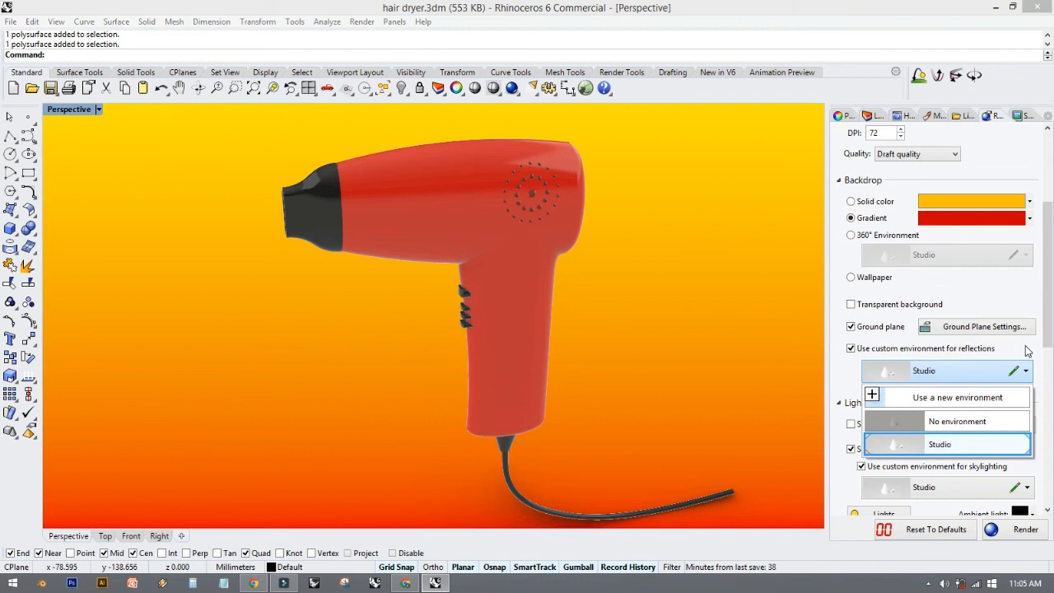
{"action": "left_click", "coordinate": [1026, 349]}
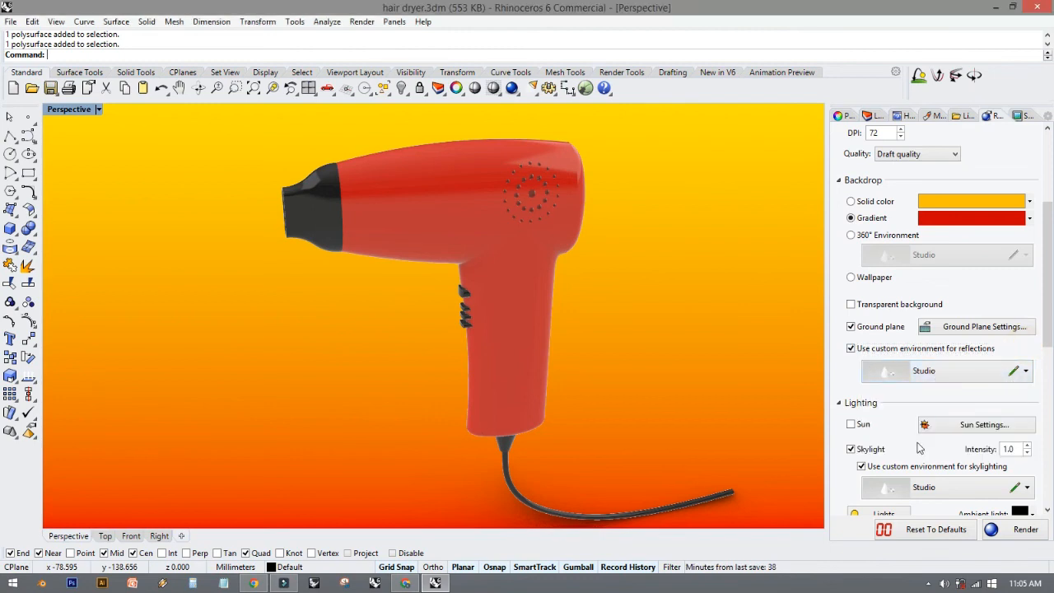
{"action": "scroll", "coordinate": [922, 436], "scroll_direction": "down", "scroll_amount": 3}
{"action": "scroll", "coordinate": [856, 465], "scroll_direction": "down", "scroll_amount": 1}
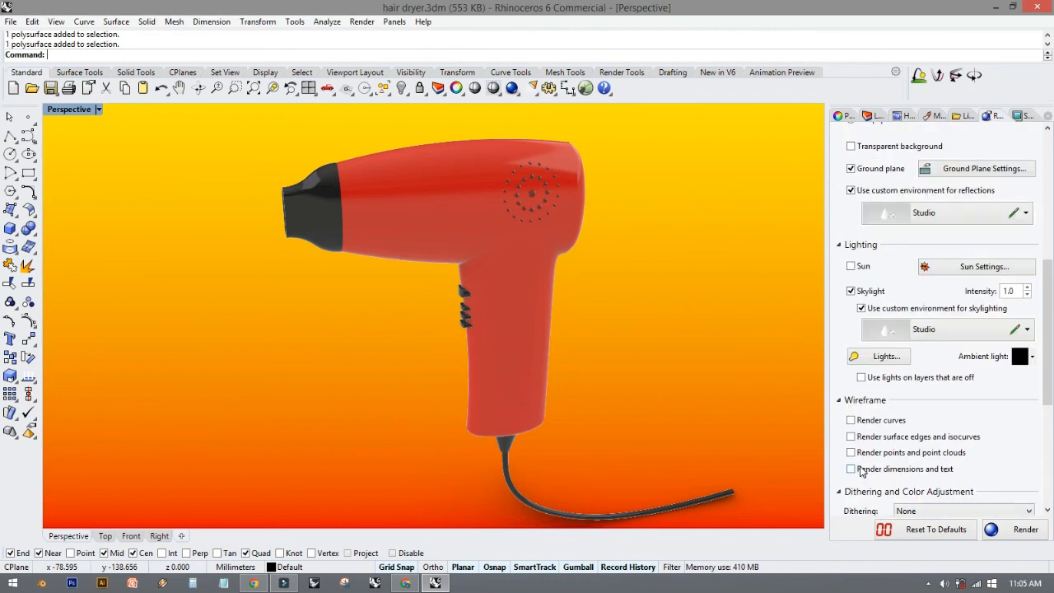
Switch the render backdrop to Solid color and set its colour to White.
{"action": "scroll", "coordinate": [860, 440], "scroll_direction": "up", "scroll_amount": 5}
{"action": "right_click_drag", "start_coordinate": [755, 400], "coordinate": [486, 335]}
{"action": "scroll", "coordinate": [524, 338], "scroll_direction": "up", "scroll_amount": 4}
{"action": "left_click", "coordinate": [1028, 258]}
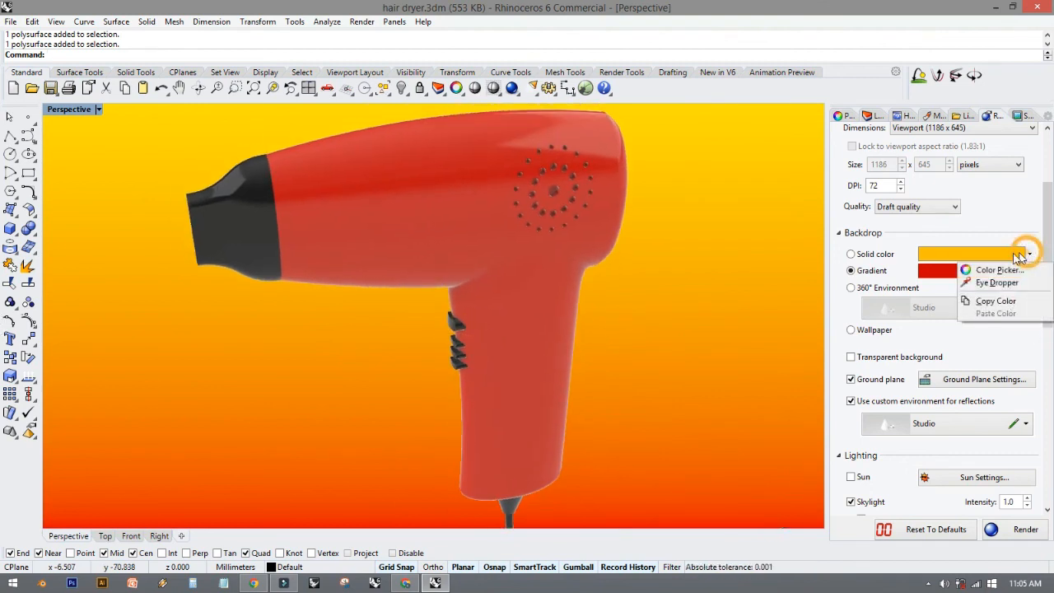
{"action": "left_click", "coordinate": [851, 256]}
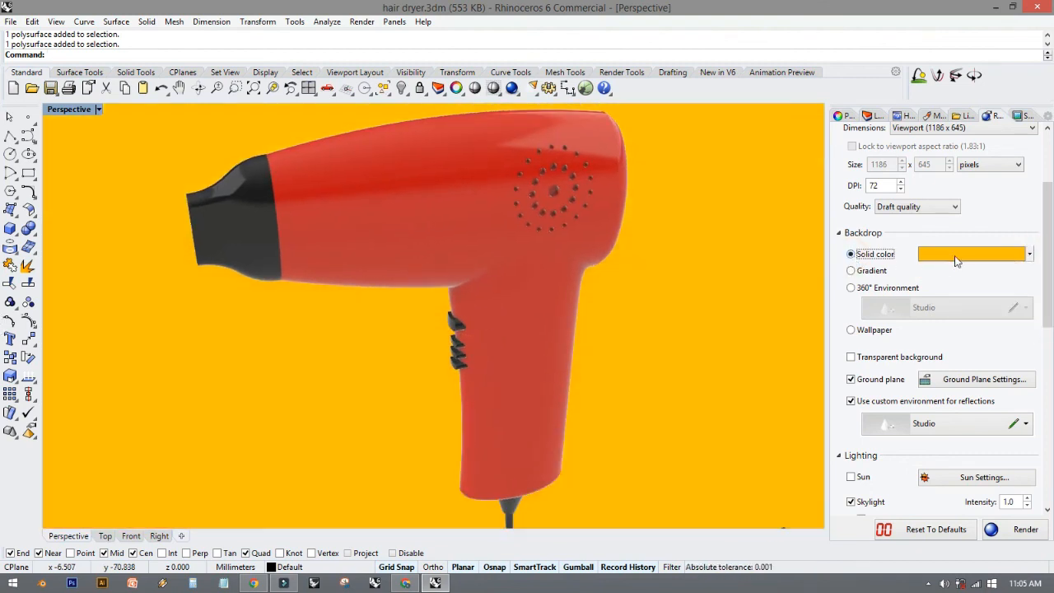
{"action": "left_click", "coordinate": [1030, 256]}
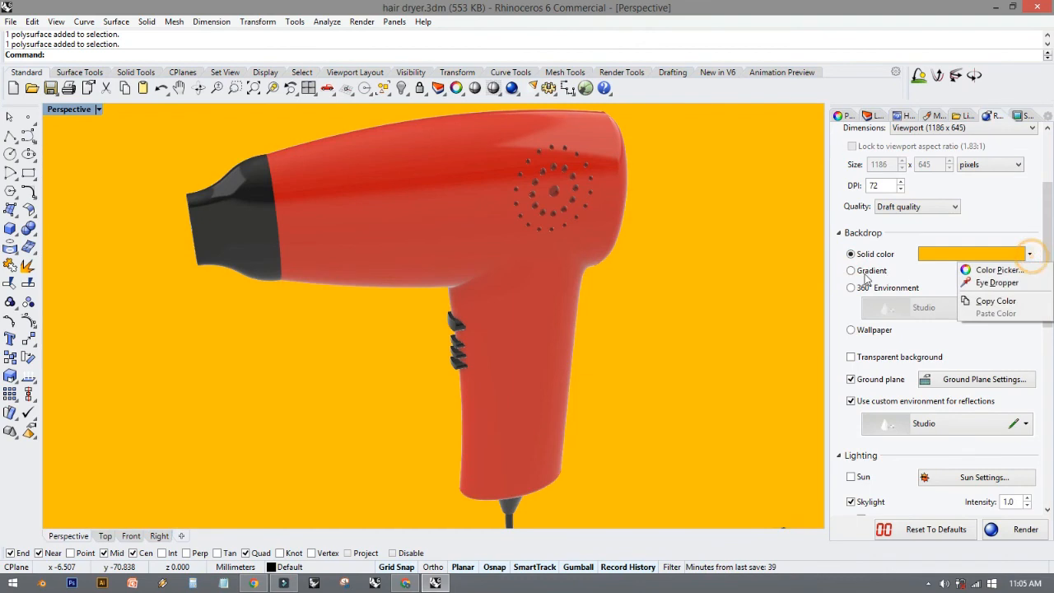
{"action": "left_click", "coordinate": [984, 270]}
{"action": "left_click", "coordinate": [57, 151]}
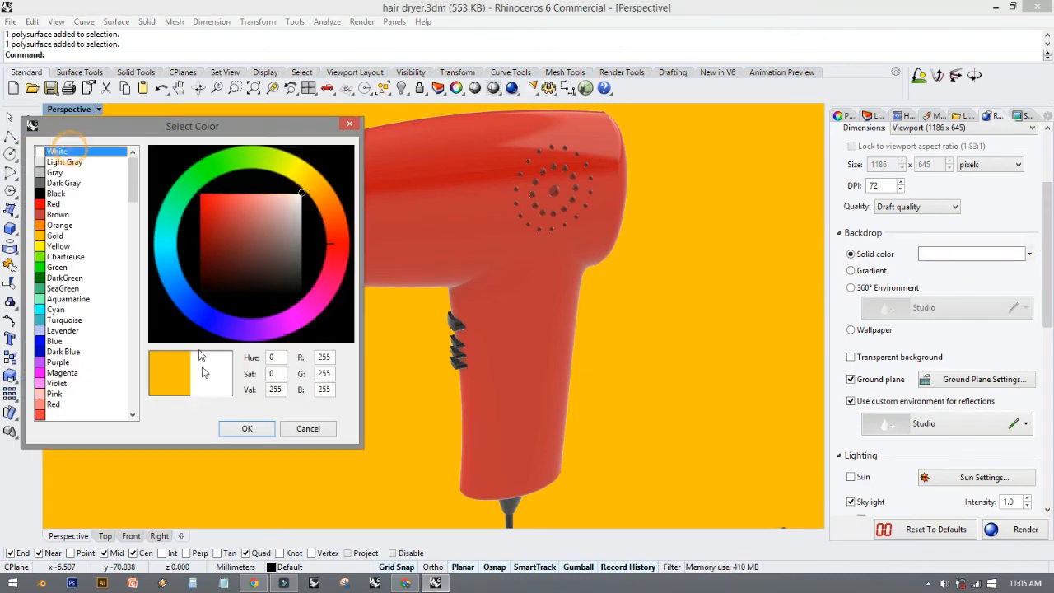
{"action": "left_click", "coordinate": [247, 428]}
Frame the whole hair dryer at an angle in the Perspective view and render it.
{"action": "right_click_drag", "start_coordinate": [298, 380], "coordinate": [395, 424]}
{"action": "scroll", "coordinate": [360, 404], "scroll_direction": "down", "scroll_amount": 2}
{"action": "right_click_drag", "start_coordinate": [394, 424], "coordinate": [357, 400]}
{"action": "right_click_drag", "start_coordinate": [357, 400], "coordinate": [565, 322], "text": "shift"}
{"action": "left_click", "coordinate": [511, 88]}
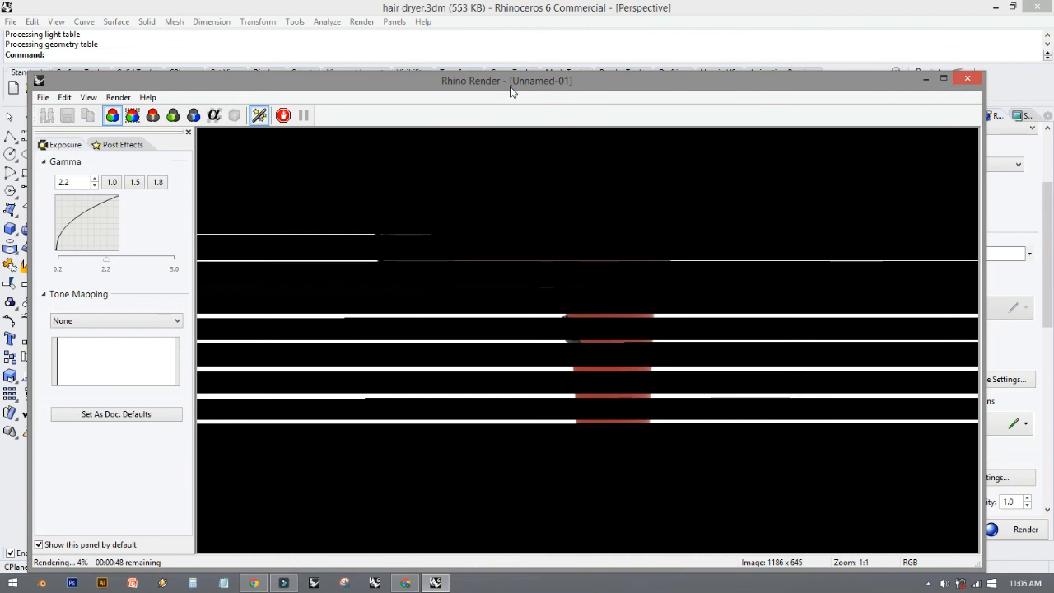
{"action": "left_click_drag", "start_coordinate": [470, 85], "coordinate": [470, 15]}
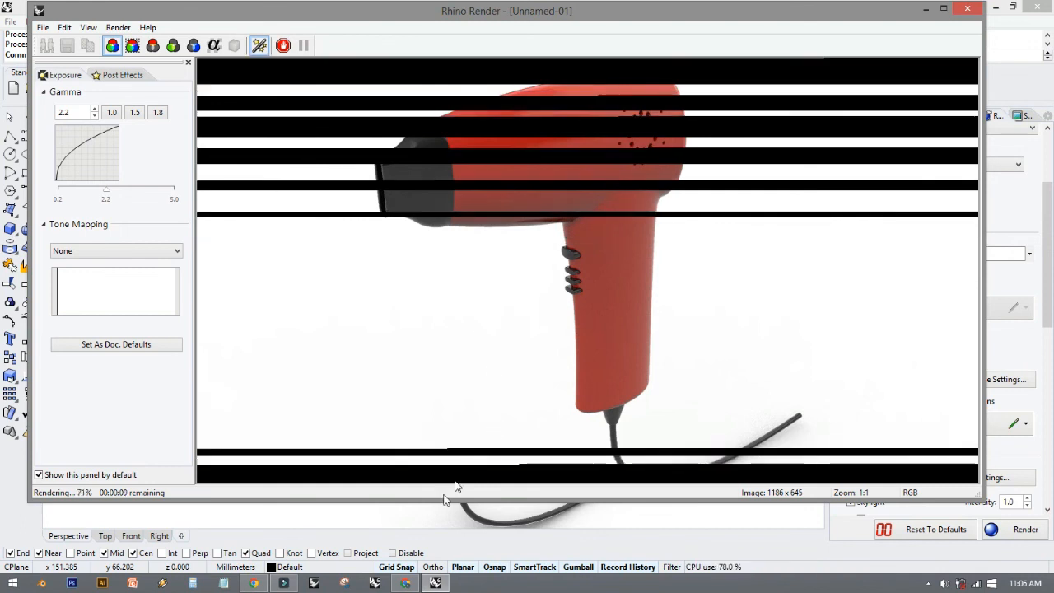
Check the screen presentation in Google Meet, return to the Rhino render window and dismiss the presenting notification.
{"action": "left_click", "coordinate": [405, 583]}
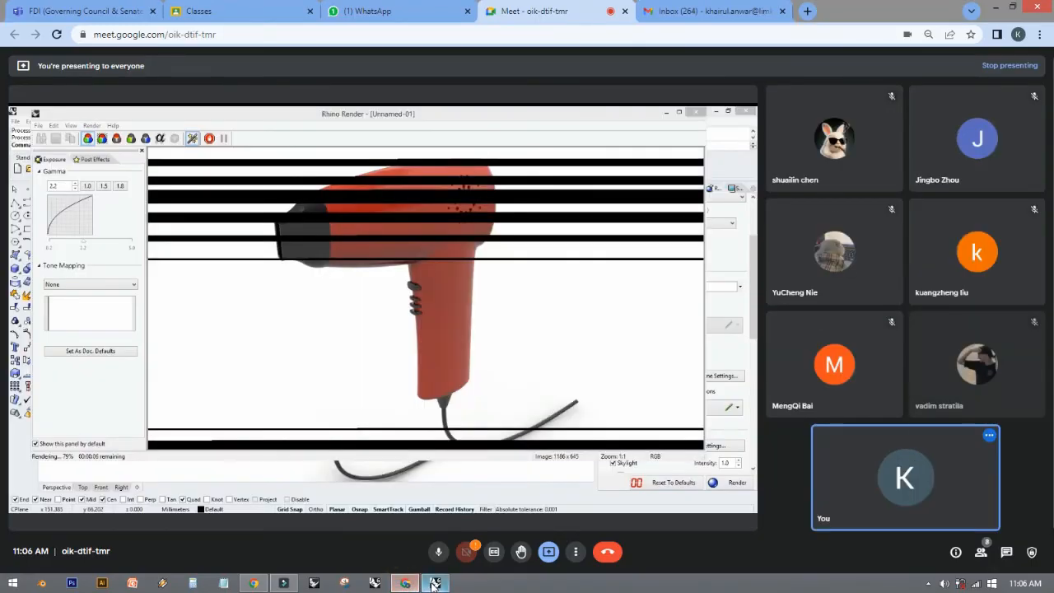
{"action": "left_click", "coordinate": [435, 583]}
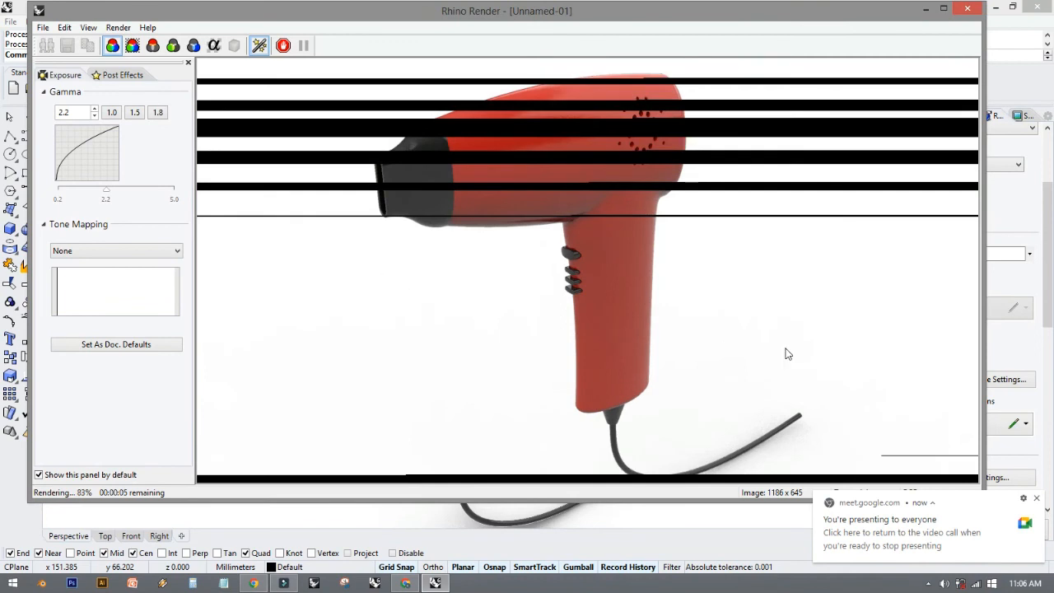
{"action": "left_click", "coordinate": [1036, 498]}
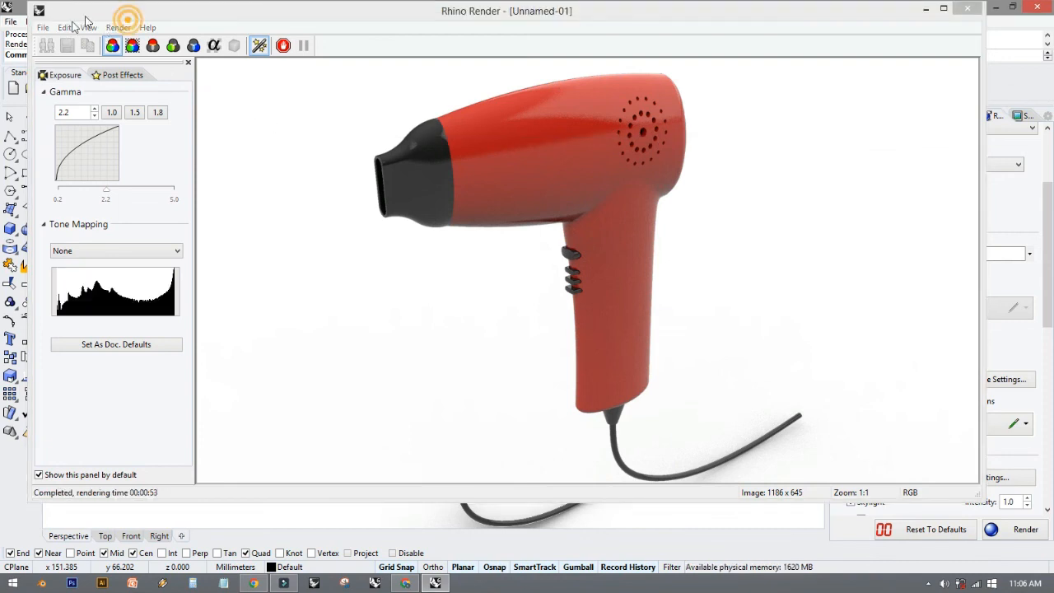
Look through the image file types offered for saving the finished render without saving it, and view the render in a maximized window.
{"action": "left_click", "coordinate": [282, 121]}
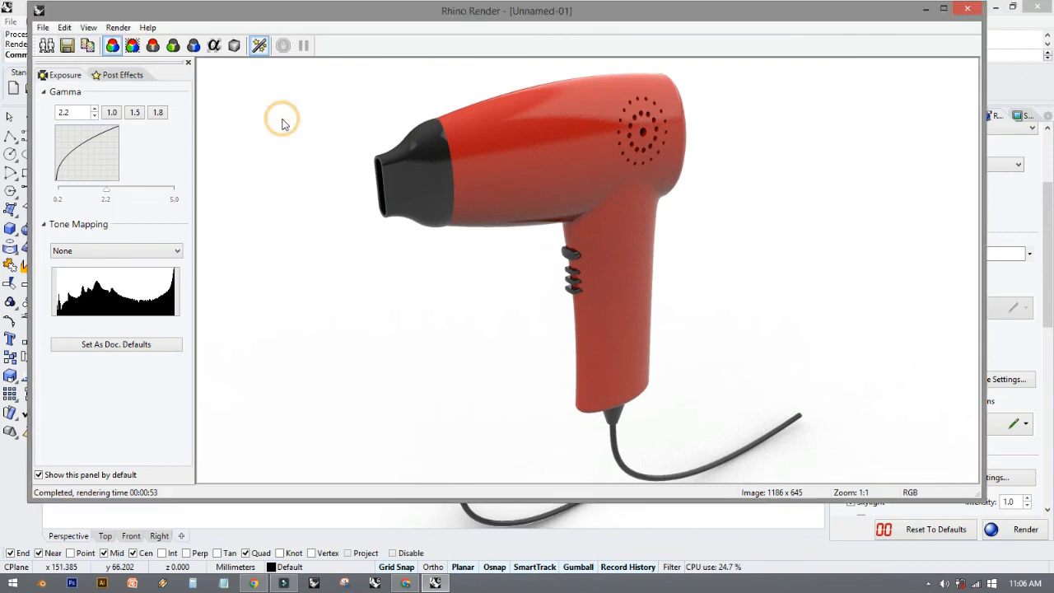
{"action": "left_click", "coordinate": [69, 46]}
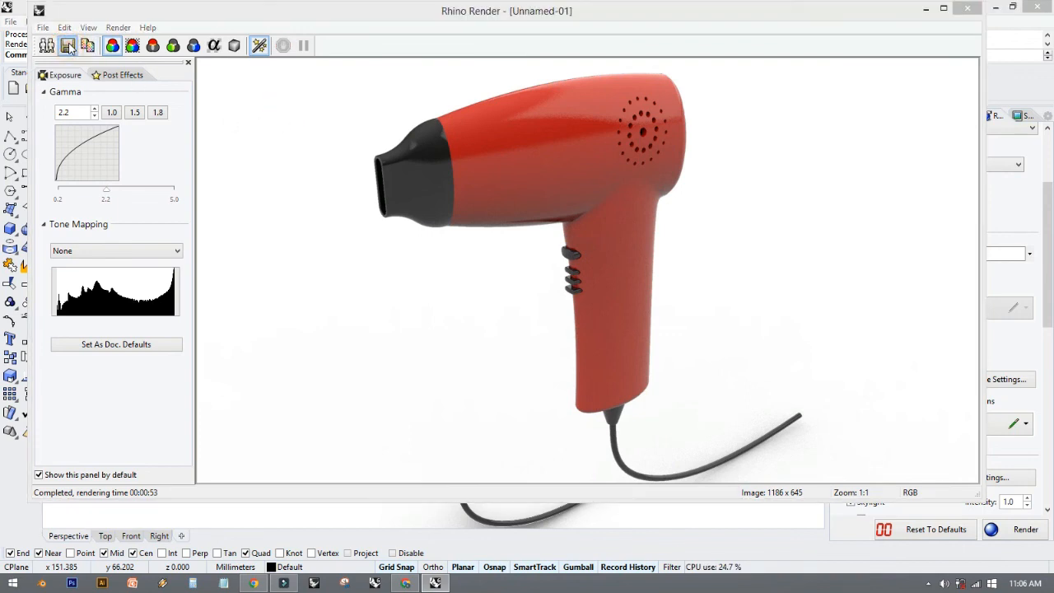
{"action": "left_click", "coordinate": [243, 521]}
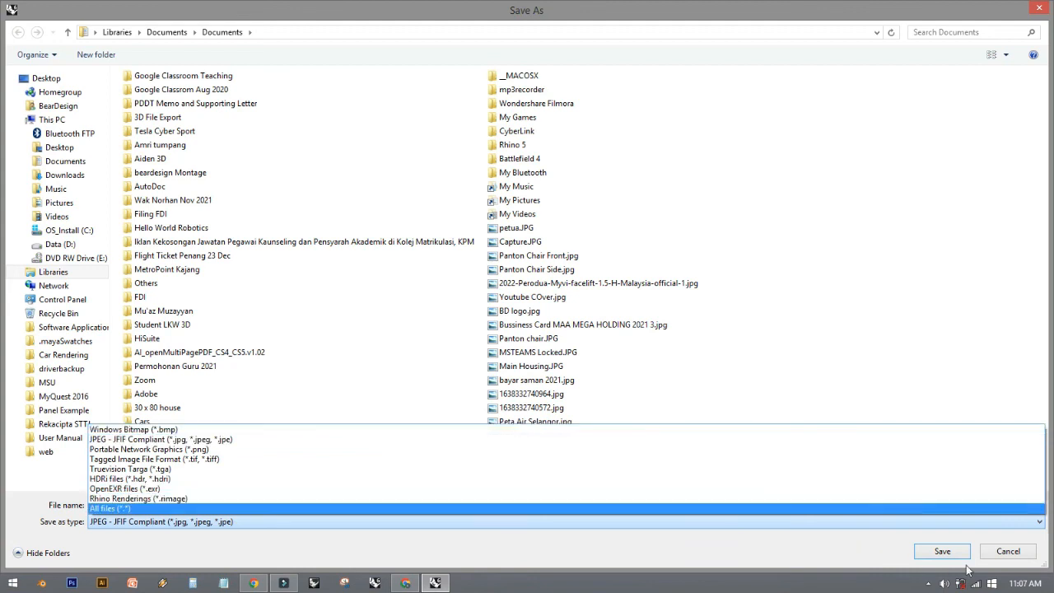
{"action": "left_click", "coordinate": [1005, 554]}
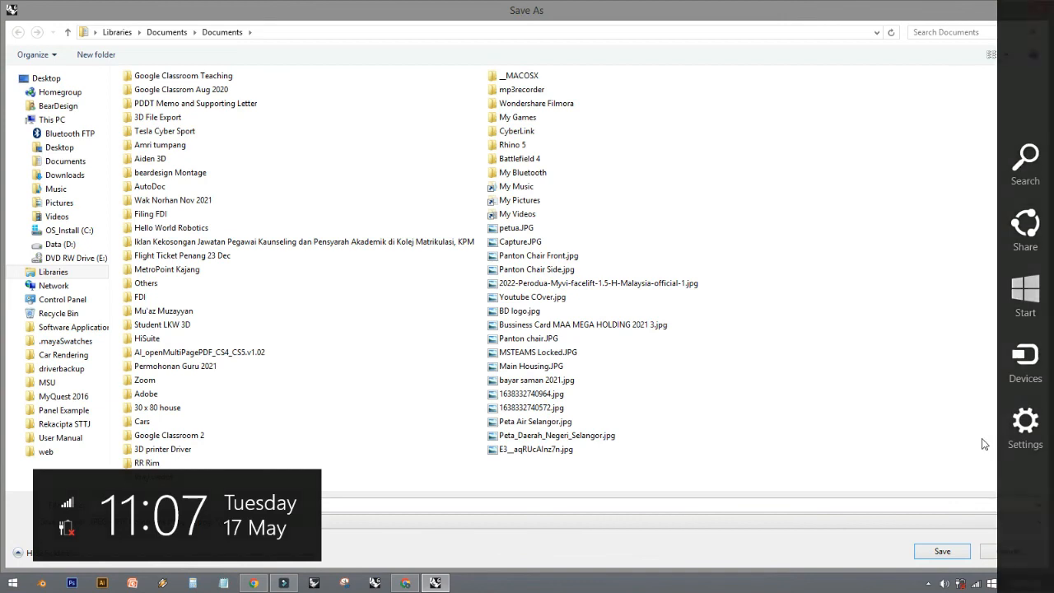
{"action": "left_click", "coordinate": [1010, 552]}
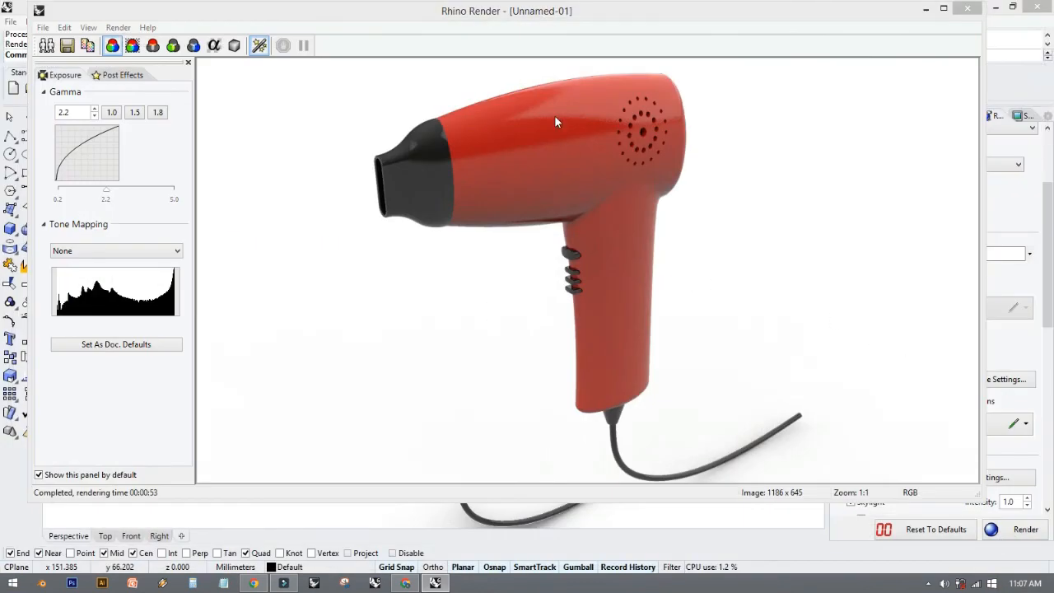
{"action": "double_click", "coordinate": [599, 19]}
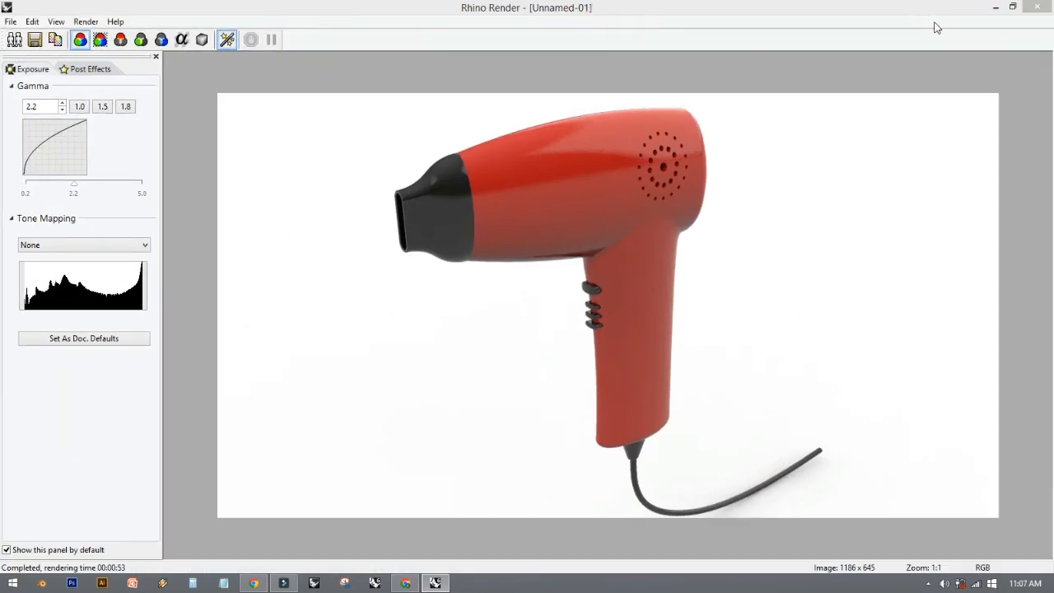
{"action": "left_click", "coordinate": [1013, 9]}
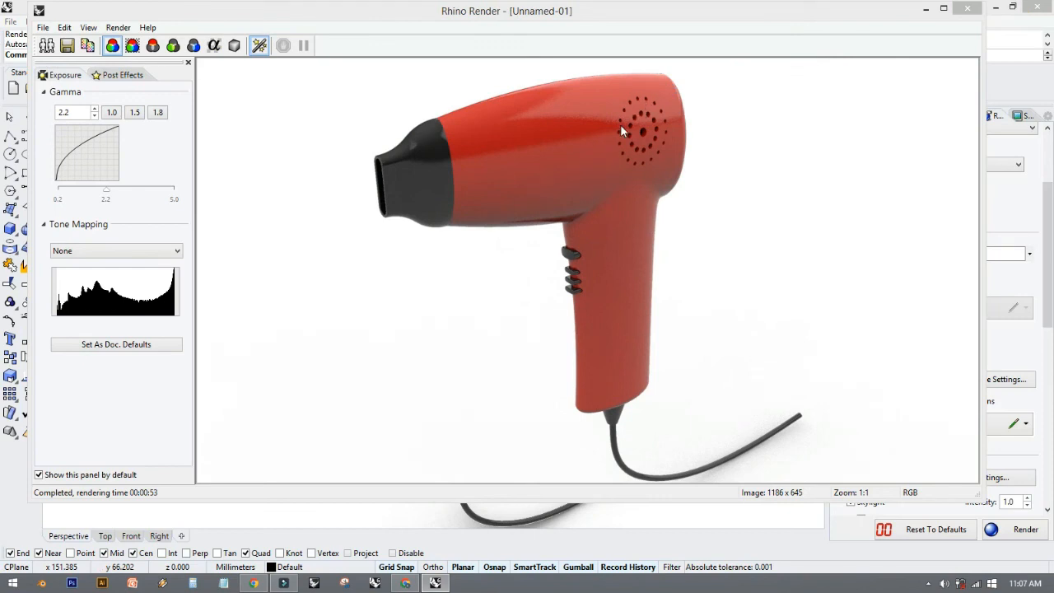